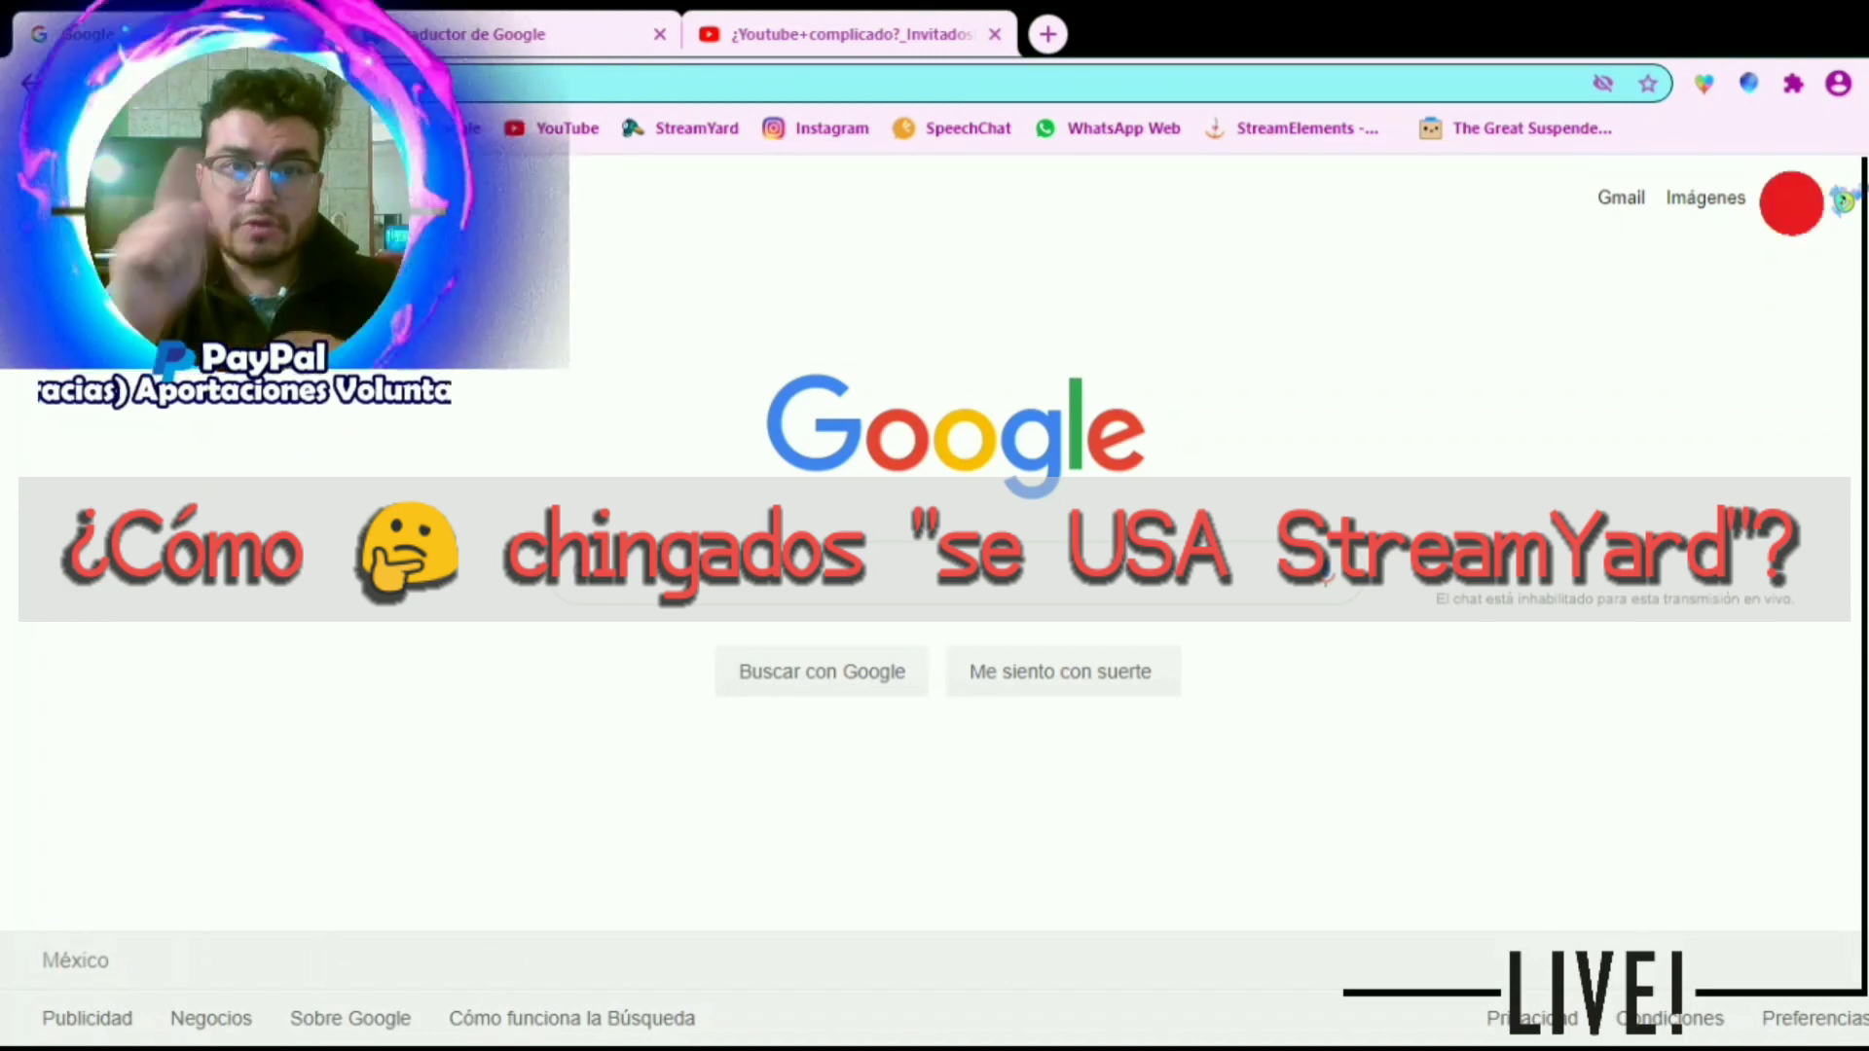
# Search Google for "streamyard" and open the official StreamYard website from the results
pyautogui.click(1791, 203)
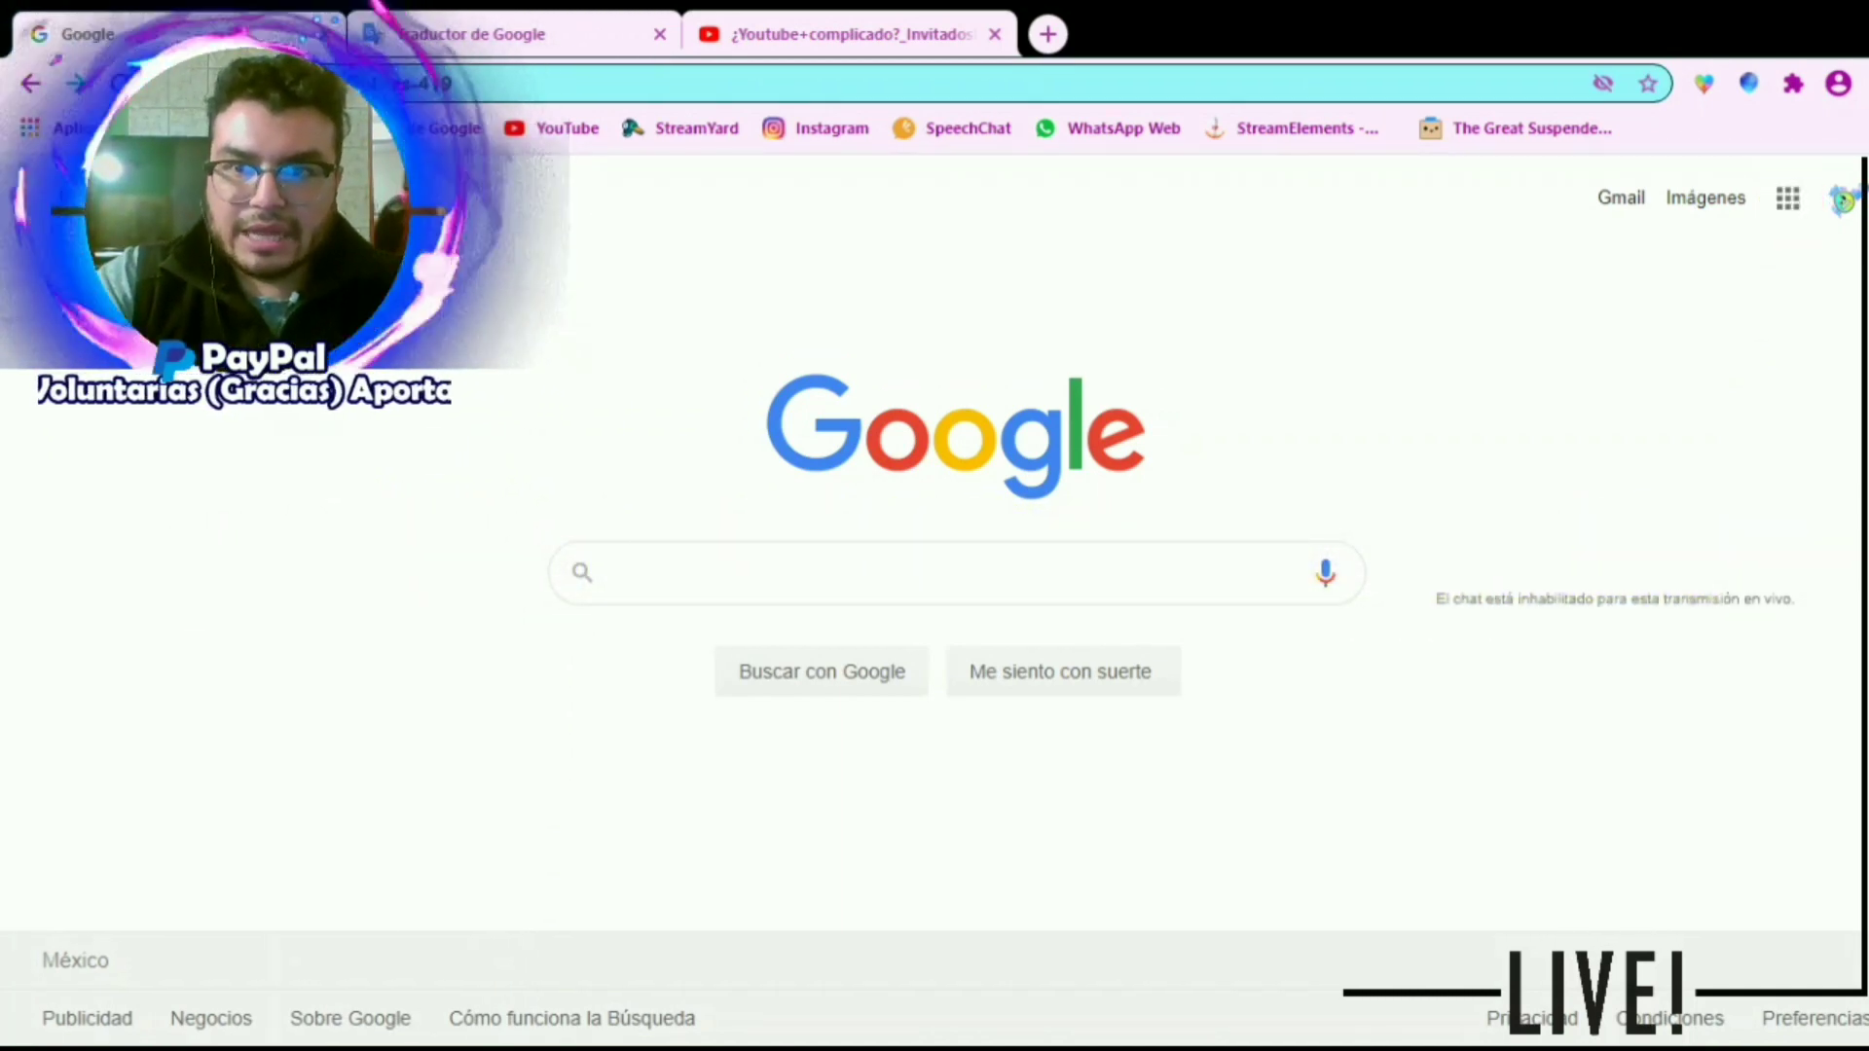
pyautogui.click(826, 581)
pyautogui.write('stre')
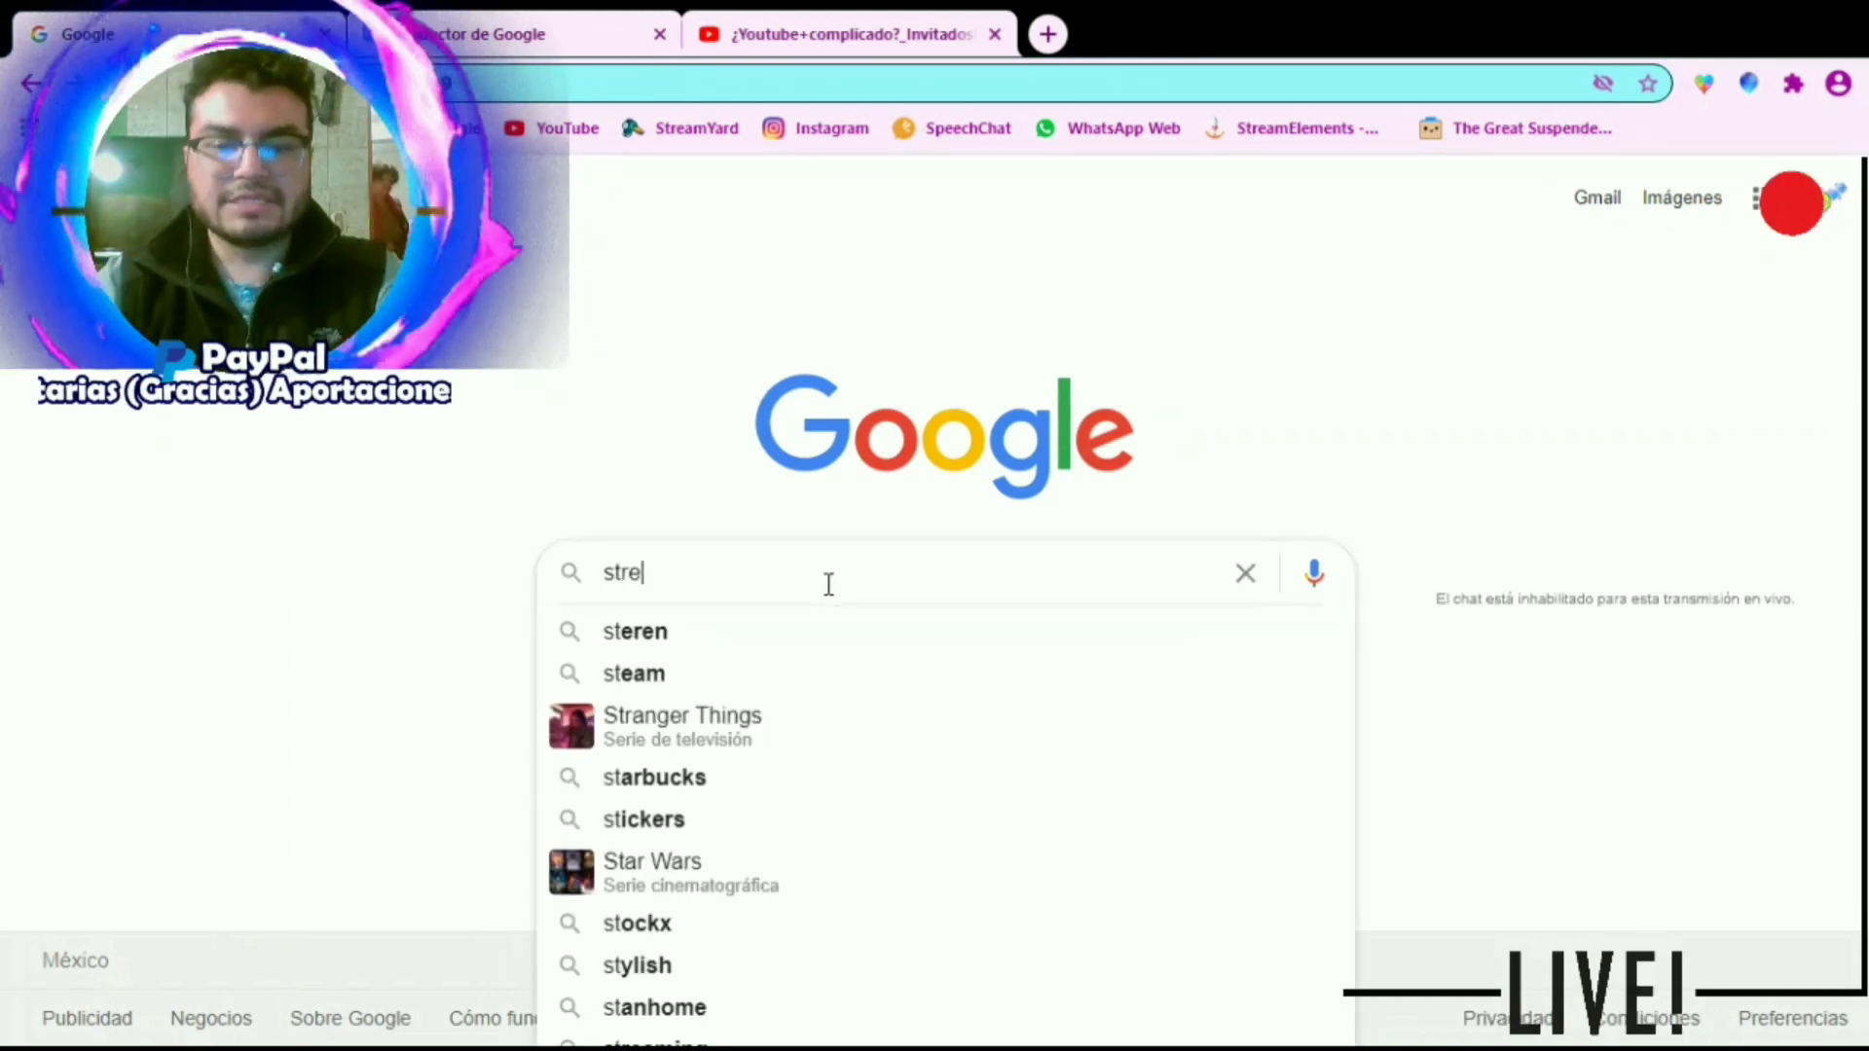
pyautogui.write('amyard')
pyautogui.press('Return')
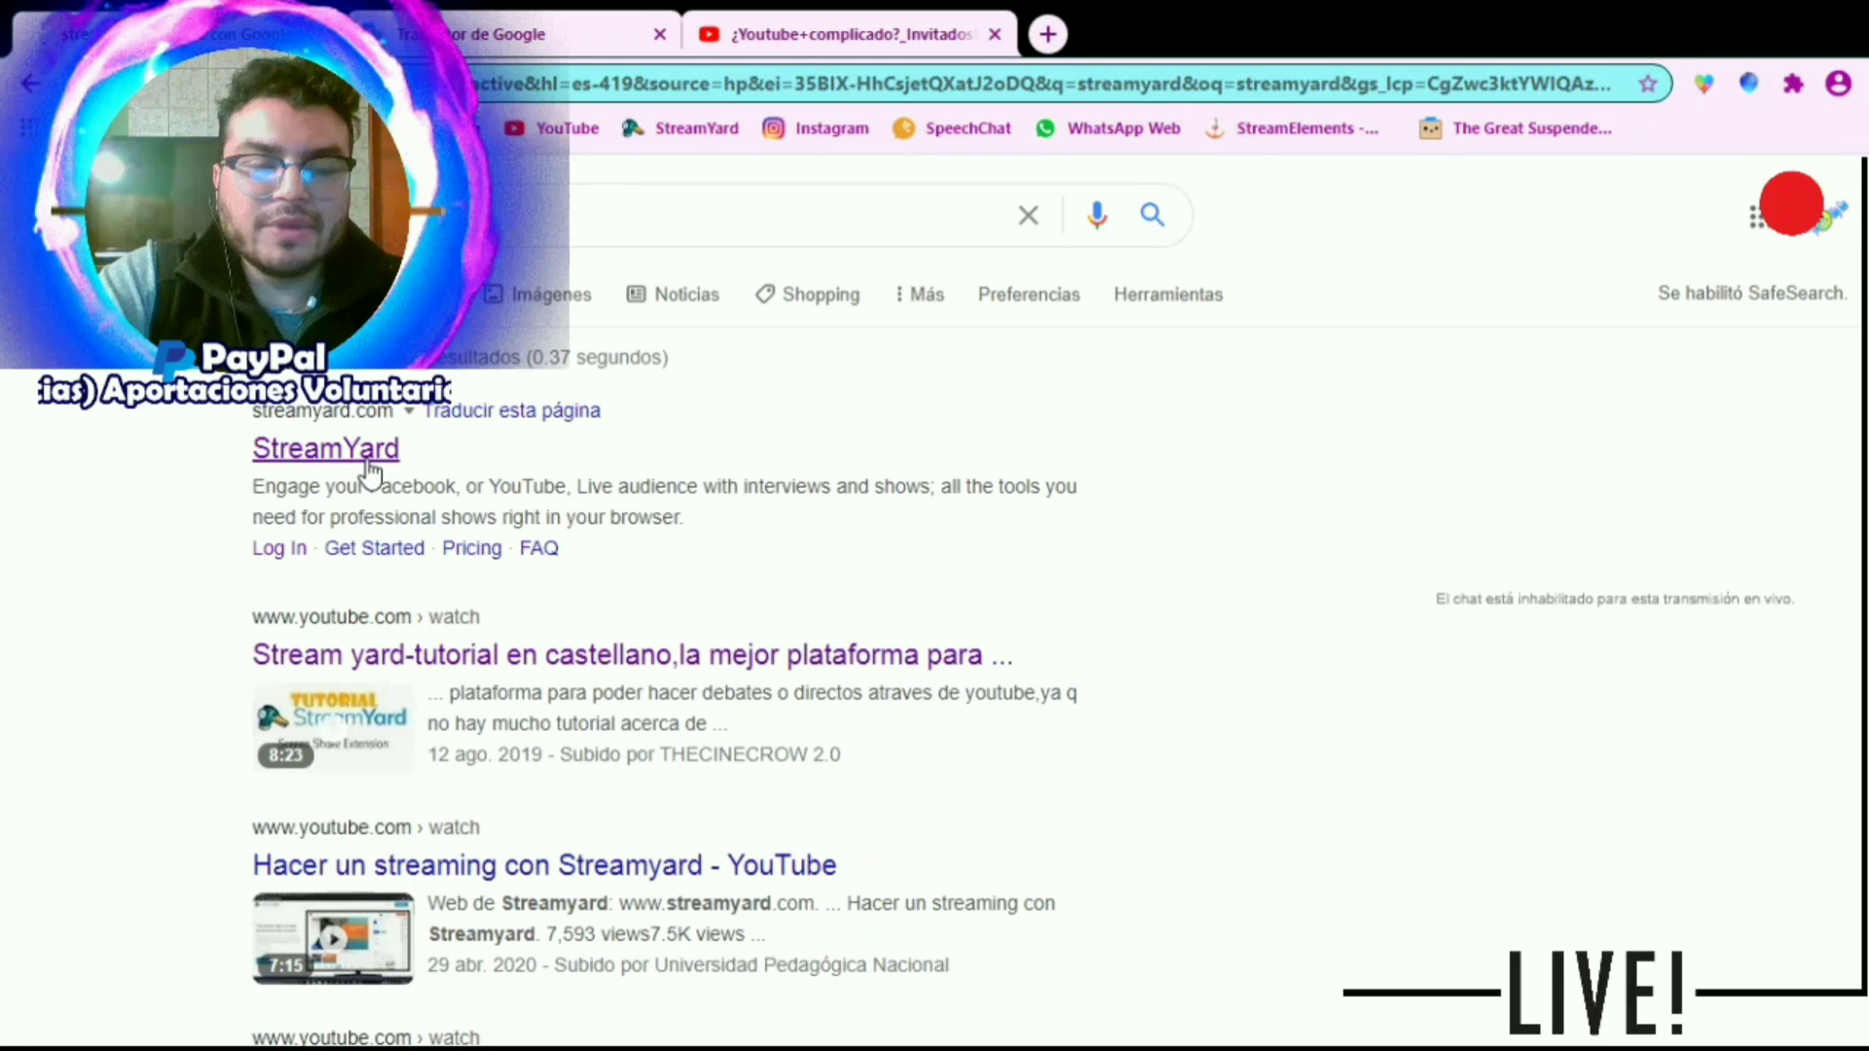
pyautogui.click(367, 451)
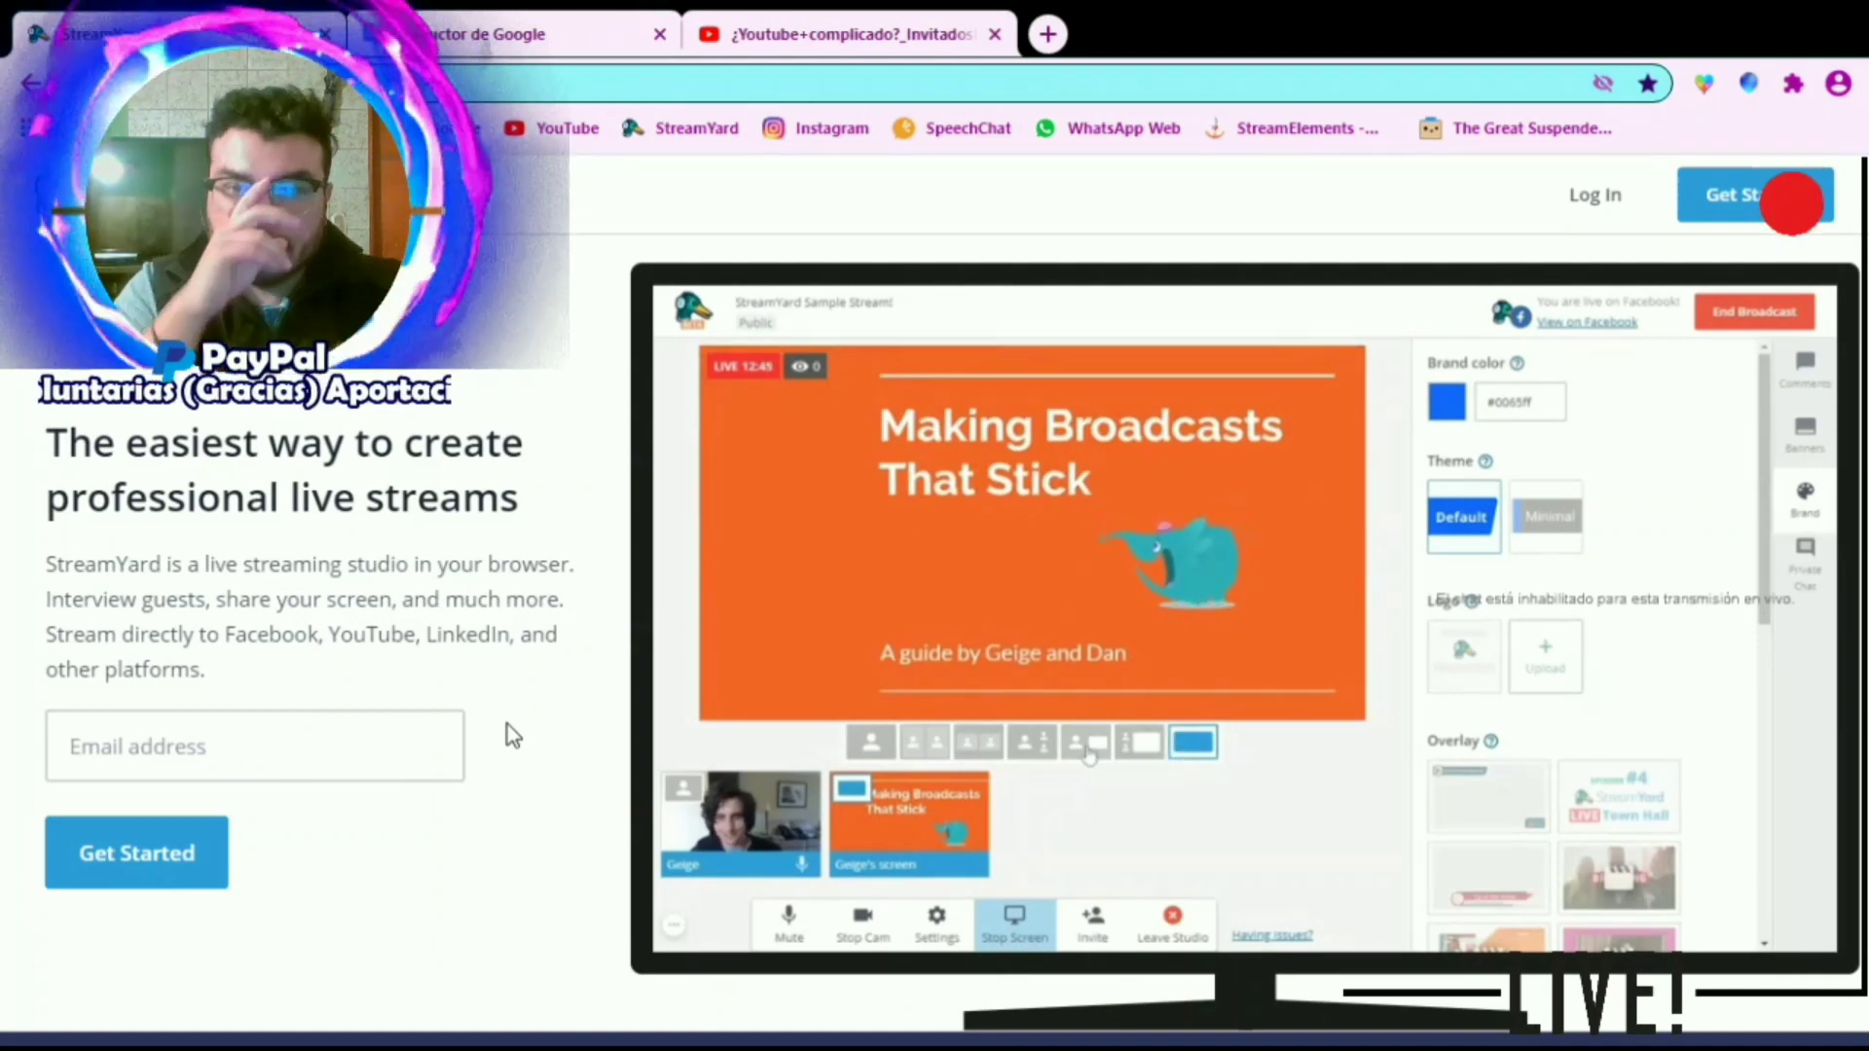
# Fill in the e-mail address field of the sign-up form on the StreamYard home page with a partial sample address
pyautogui.click(264, 767)
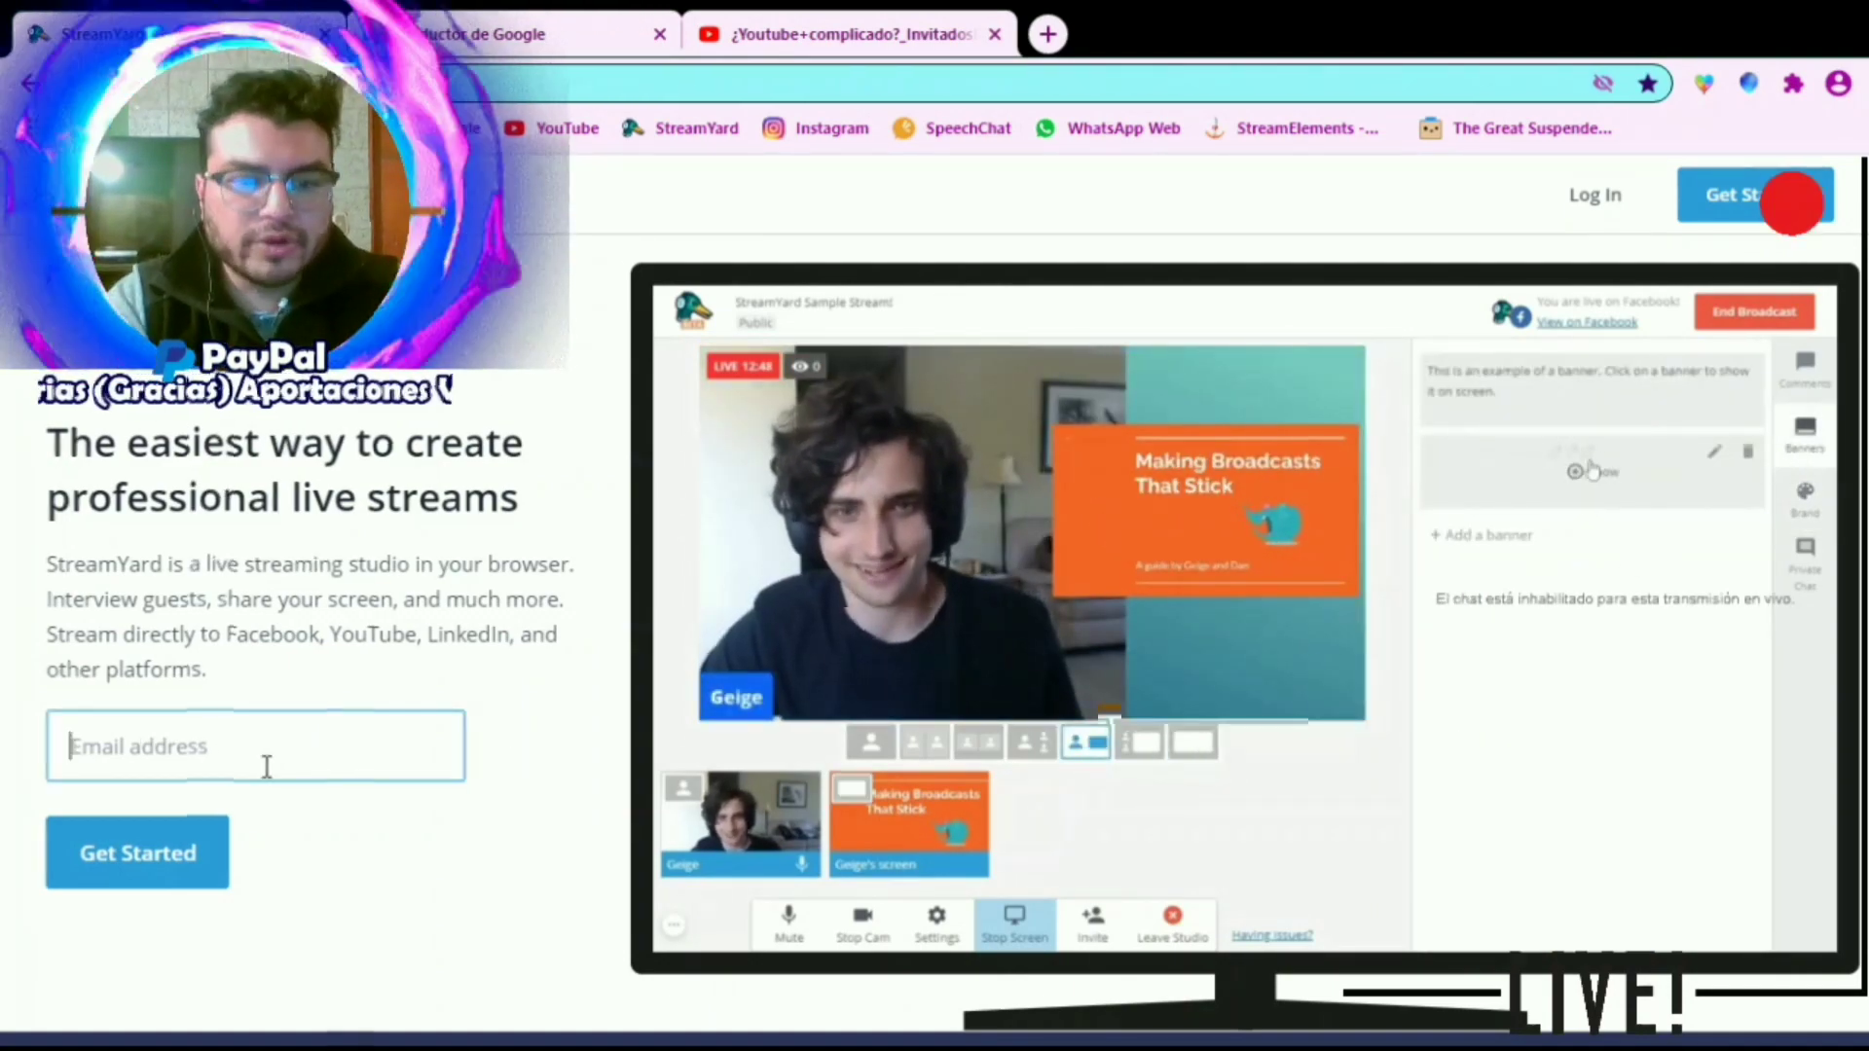
pyautogui.write('a')
pyautogui.press('BackSpace')
pyautogui.write('a')
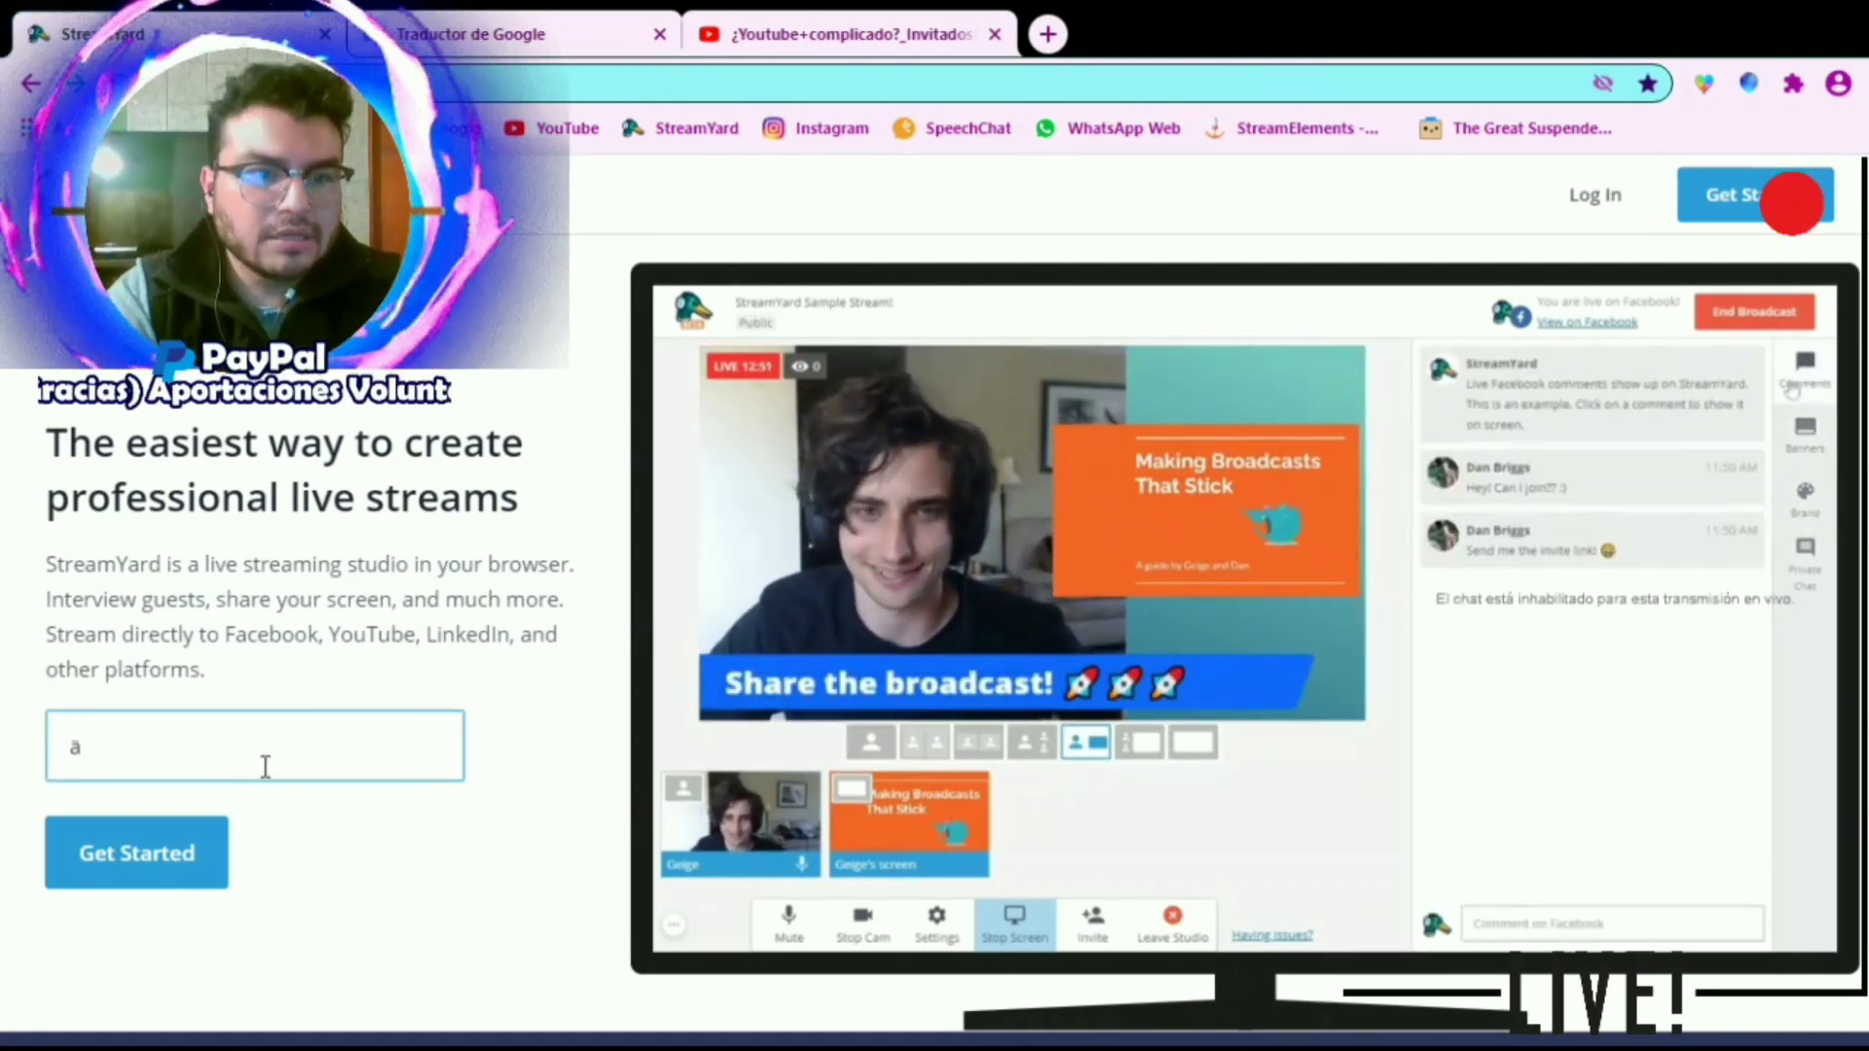
pyautogui.press('BackSpace')
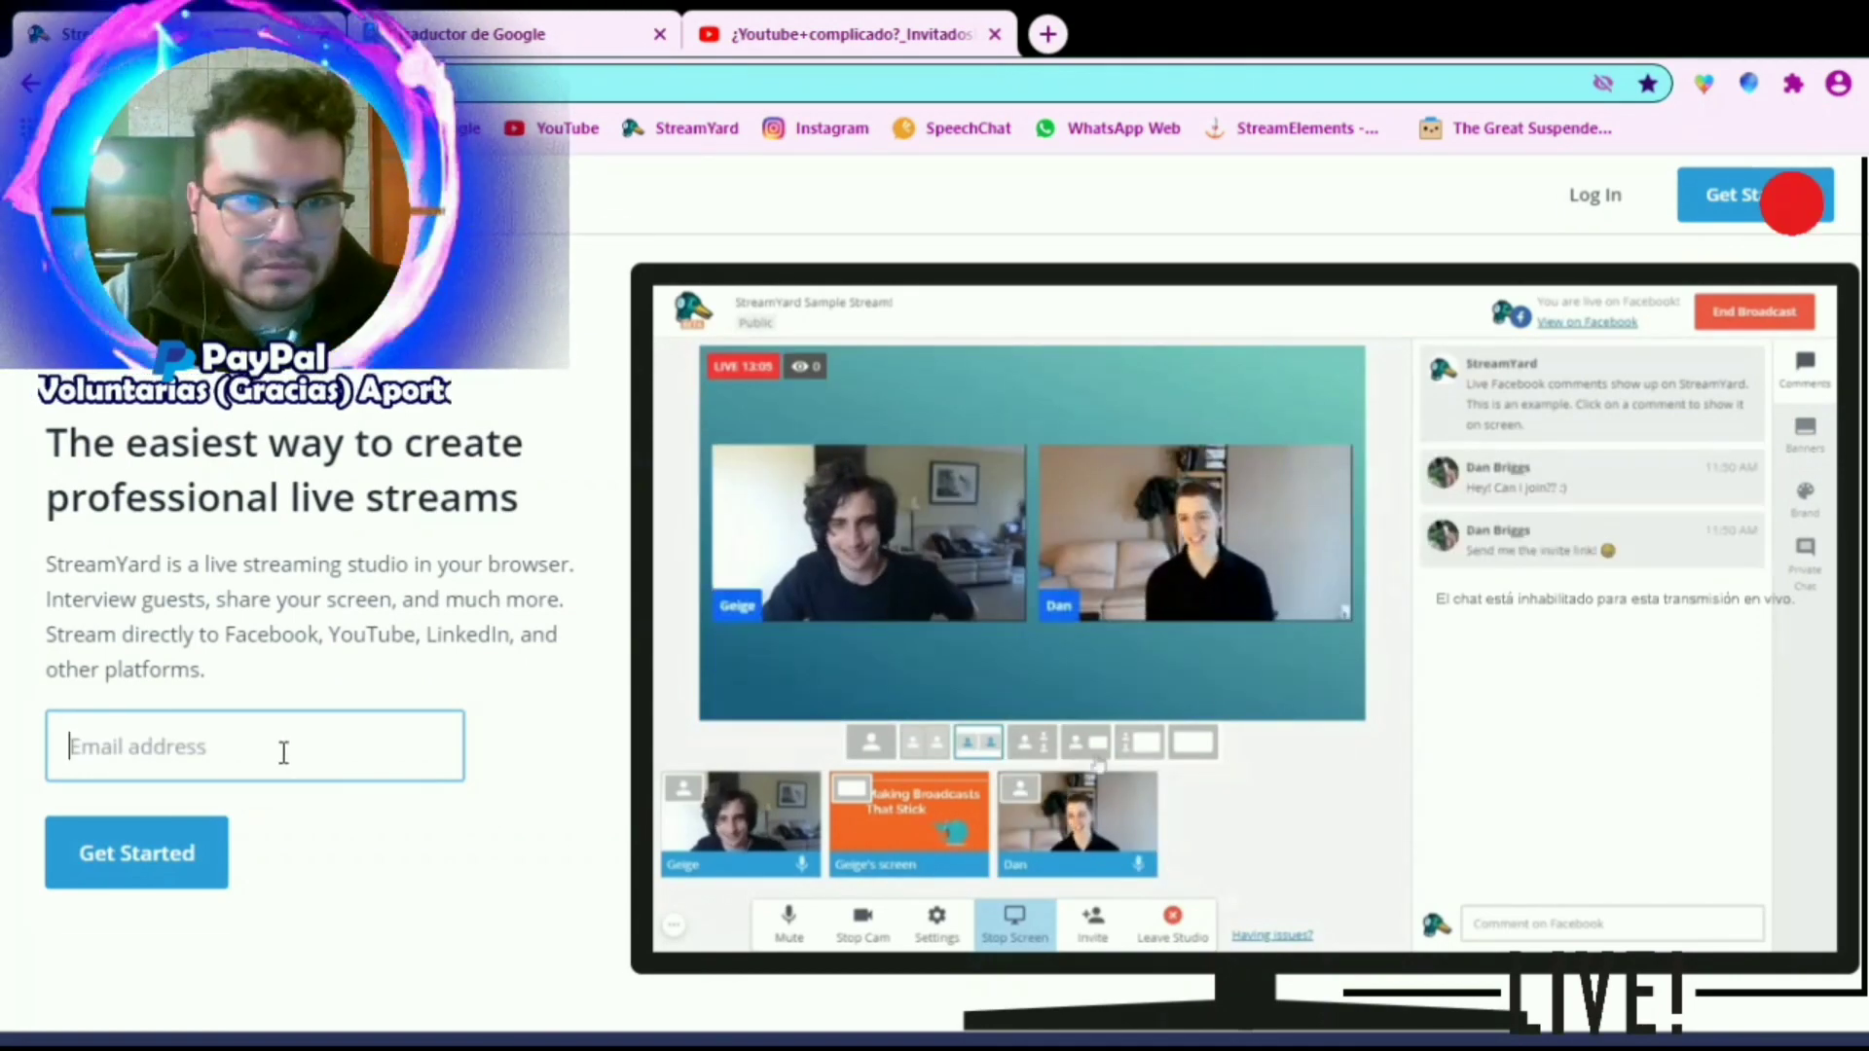
pyautogui.write('@')
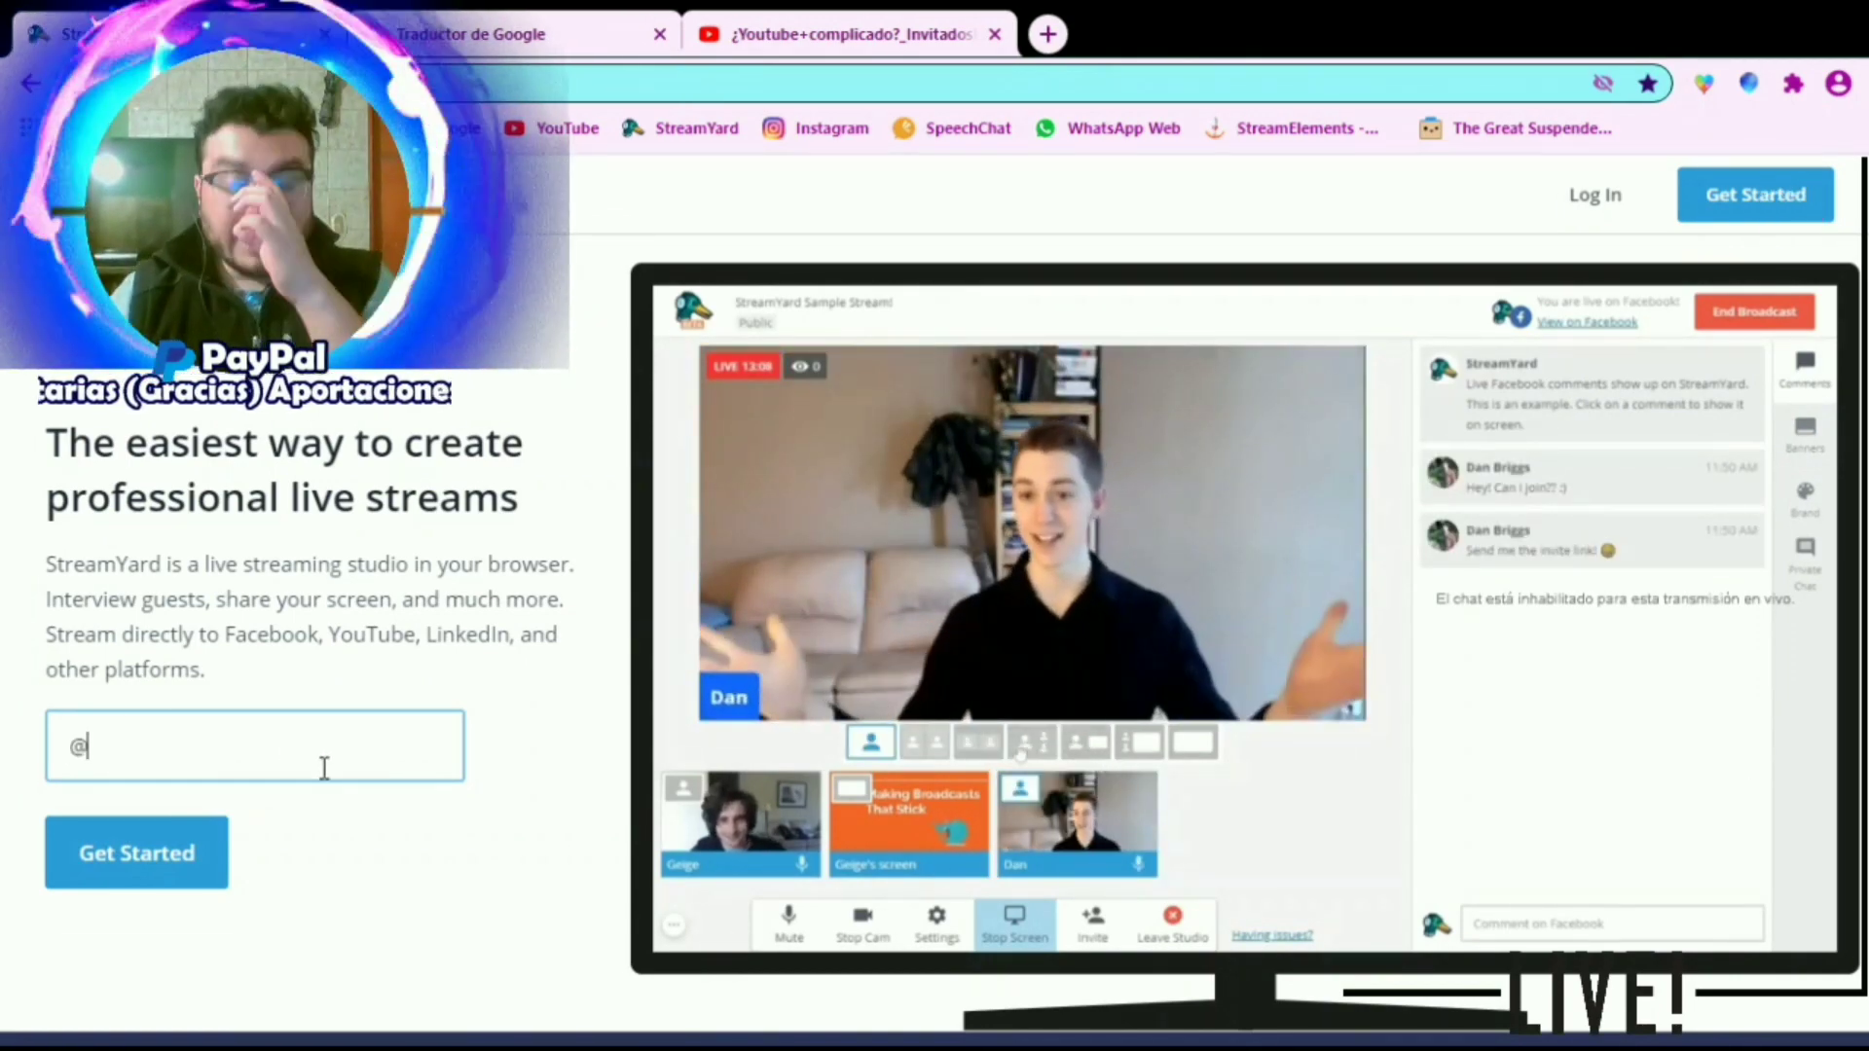
pyautogui.click(341, 83)
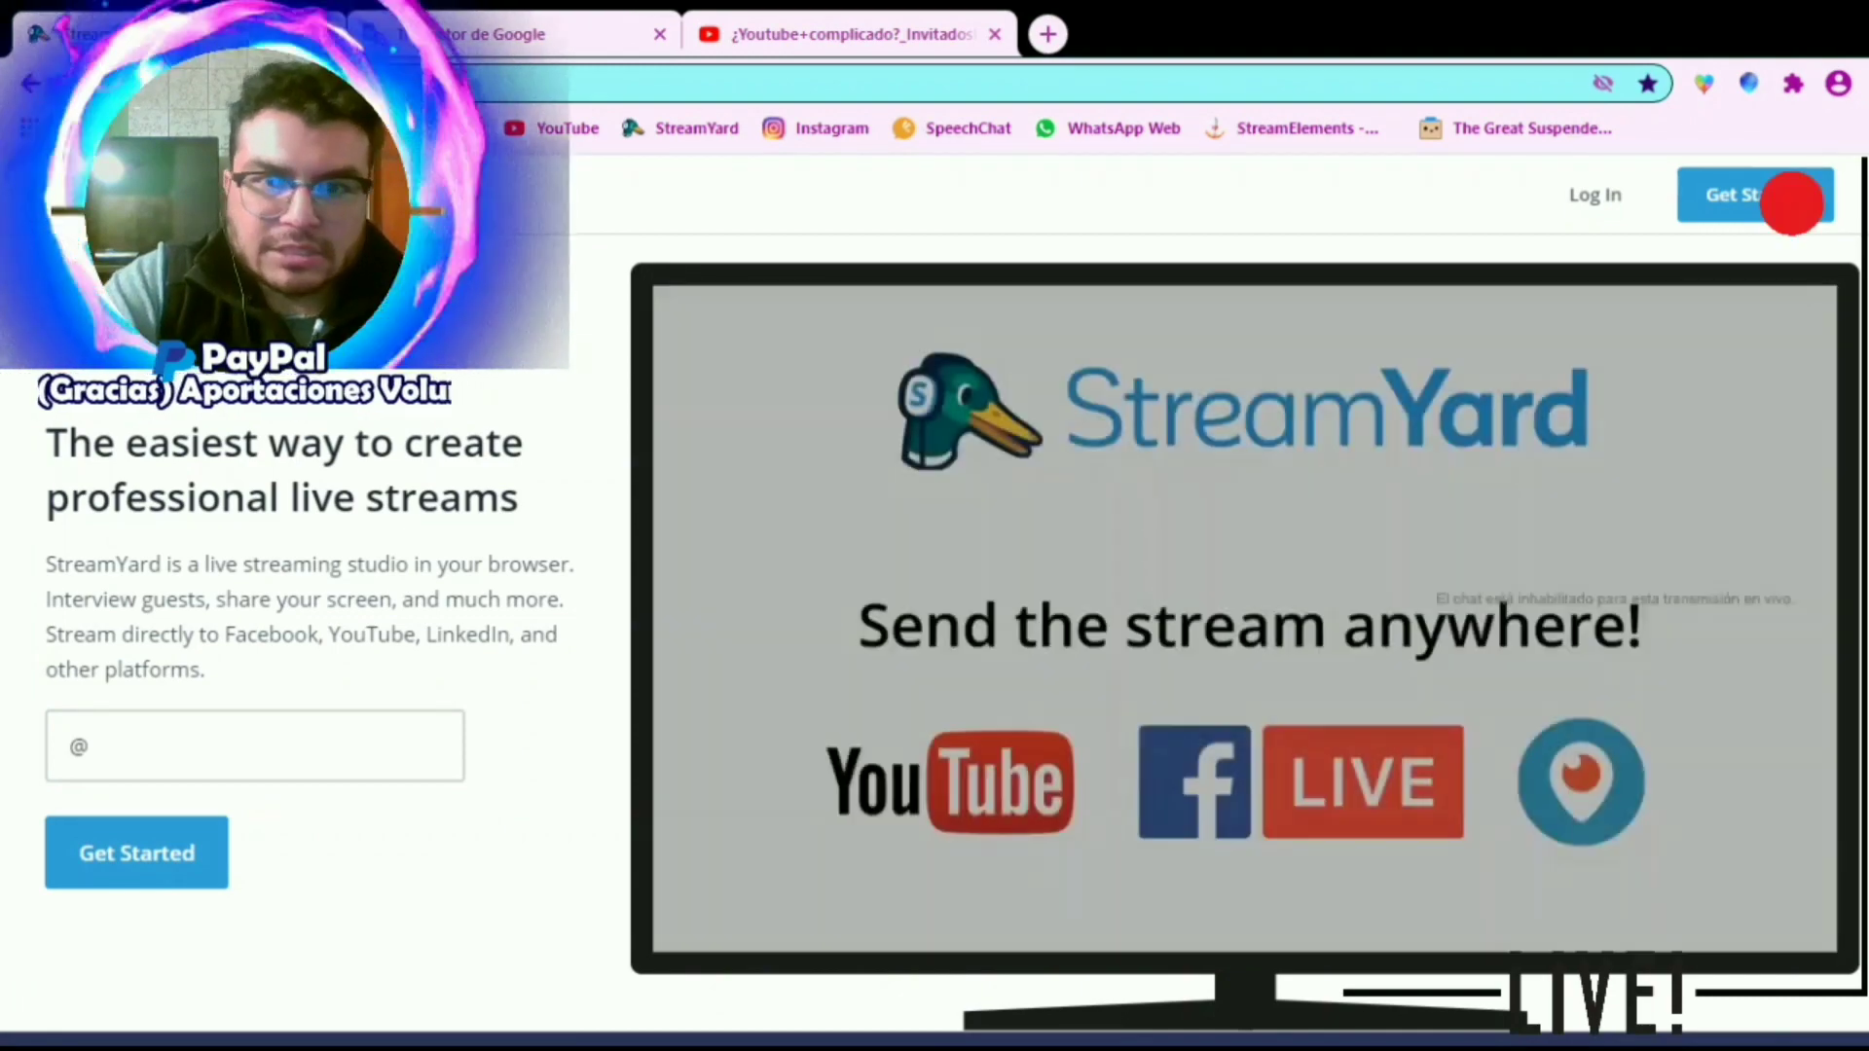
pyautogui.click(255, 746)
pyautogui.write('gmail.com')
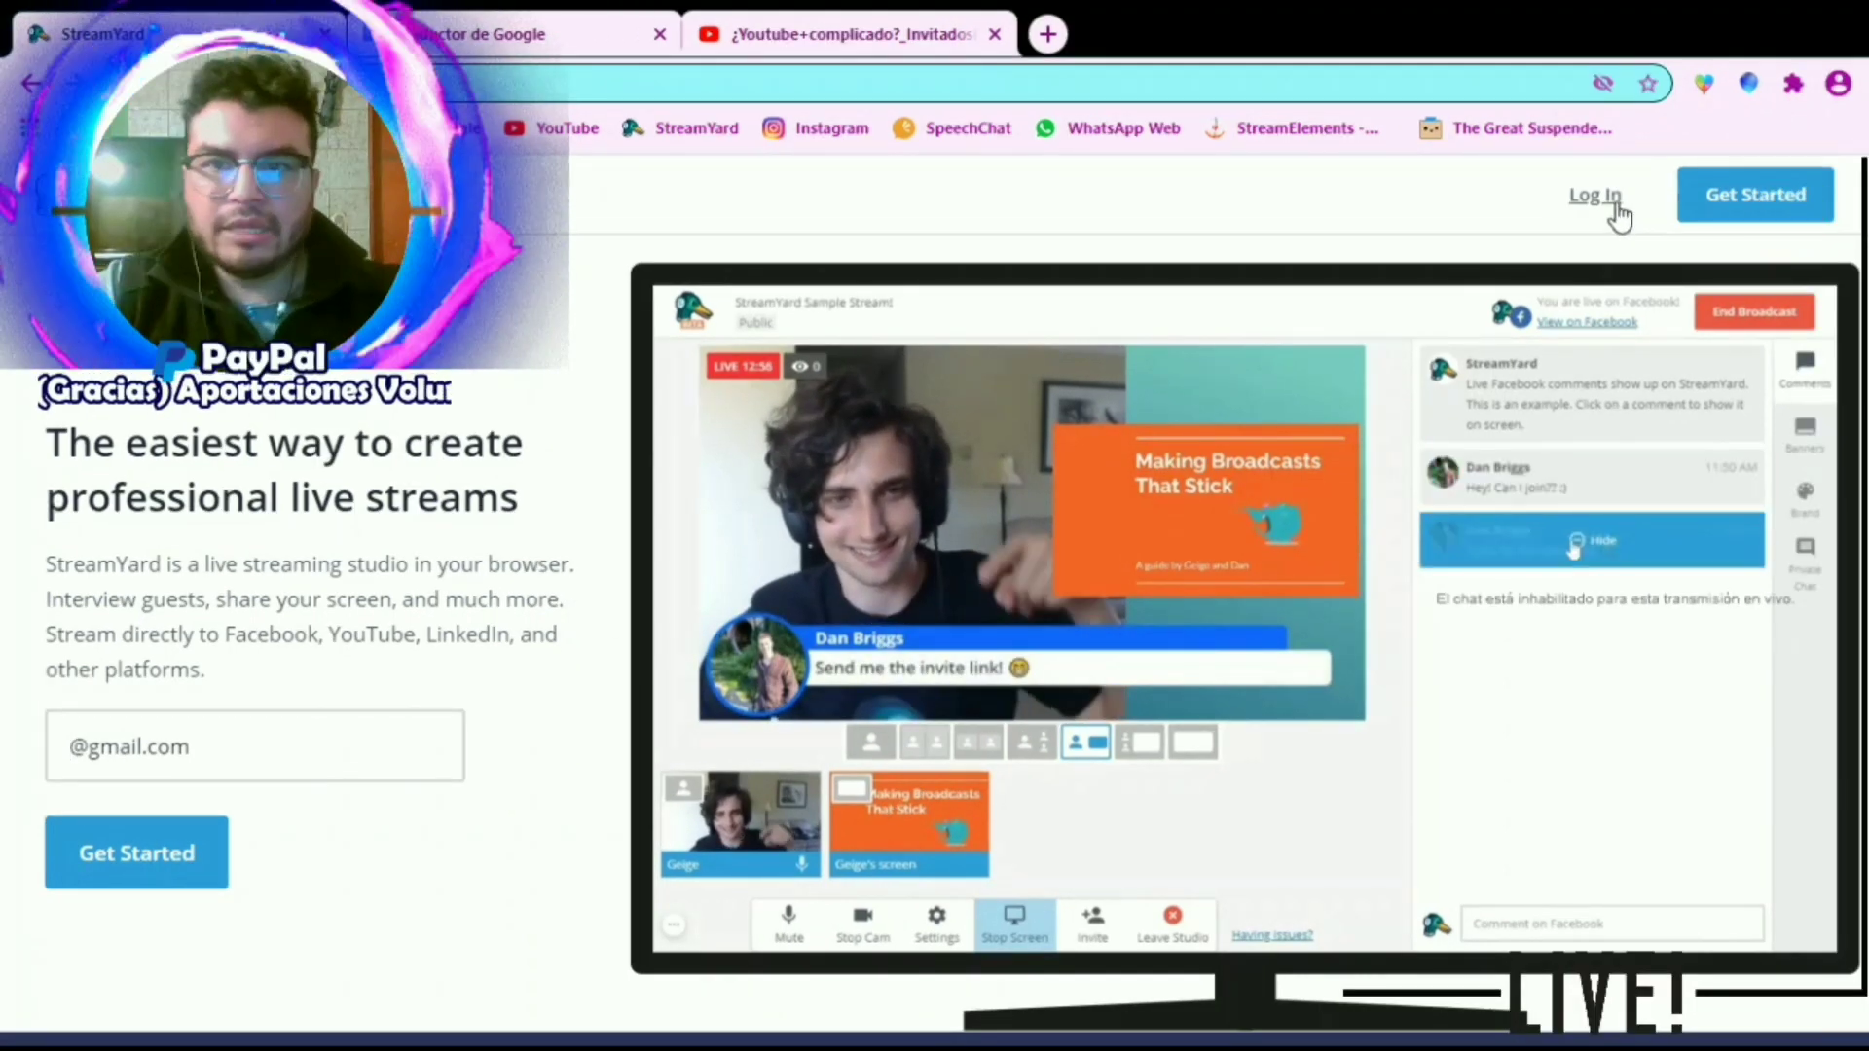
# Log in to the existing StreamYard account to reach the broadcasts page
pyautogui.click(1619, 208)
pyautogui.click(1067, 725)
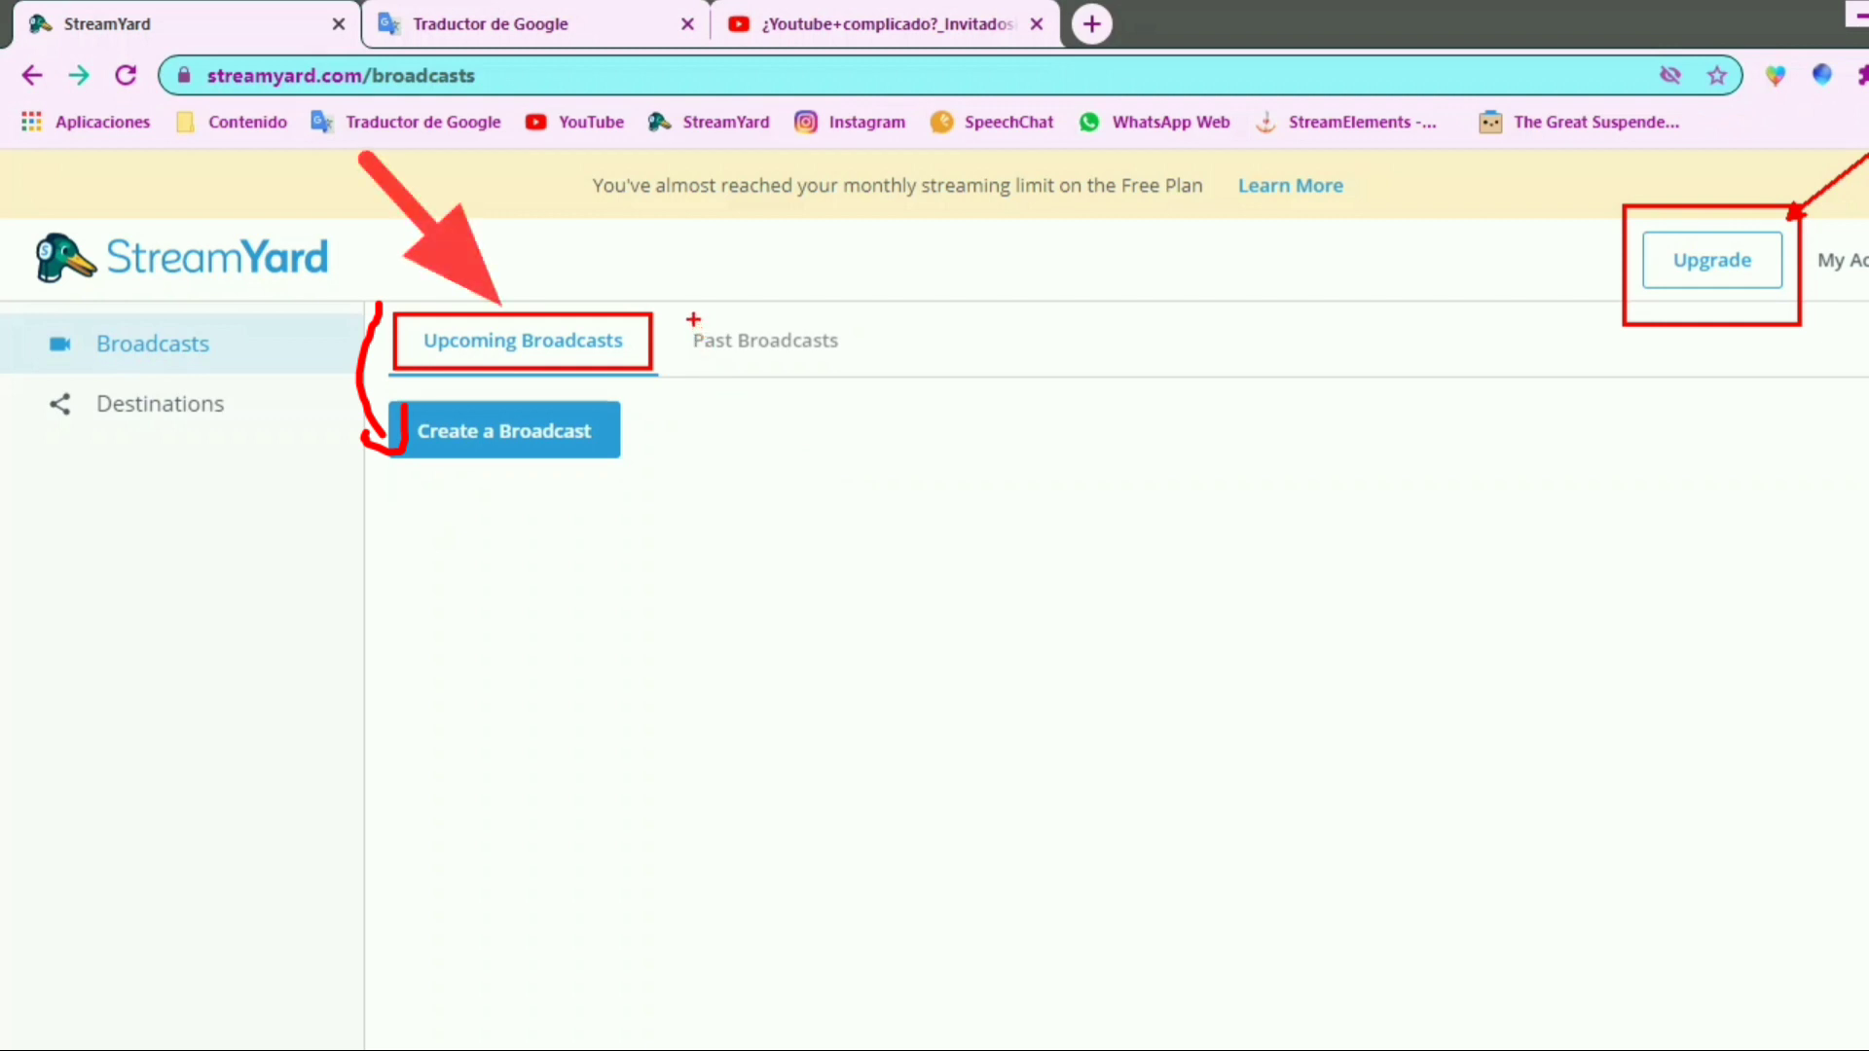
pyautogui.moveTo(693, 319); pyautogui.dragTo(885, 375)
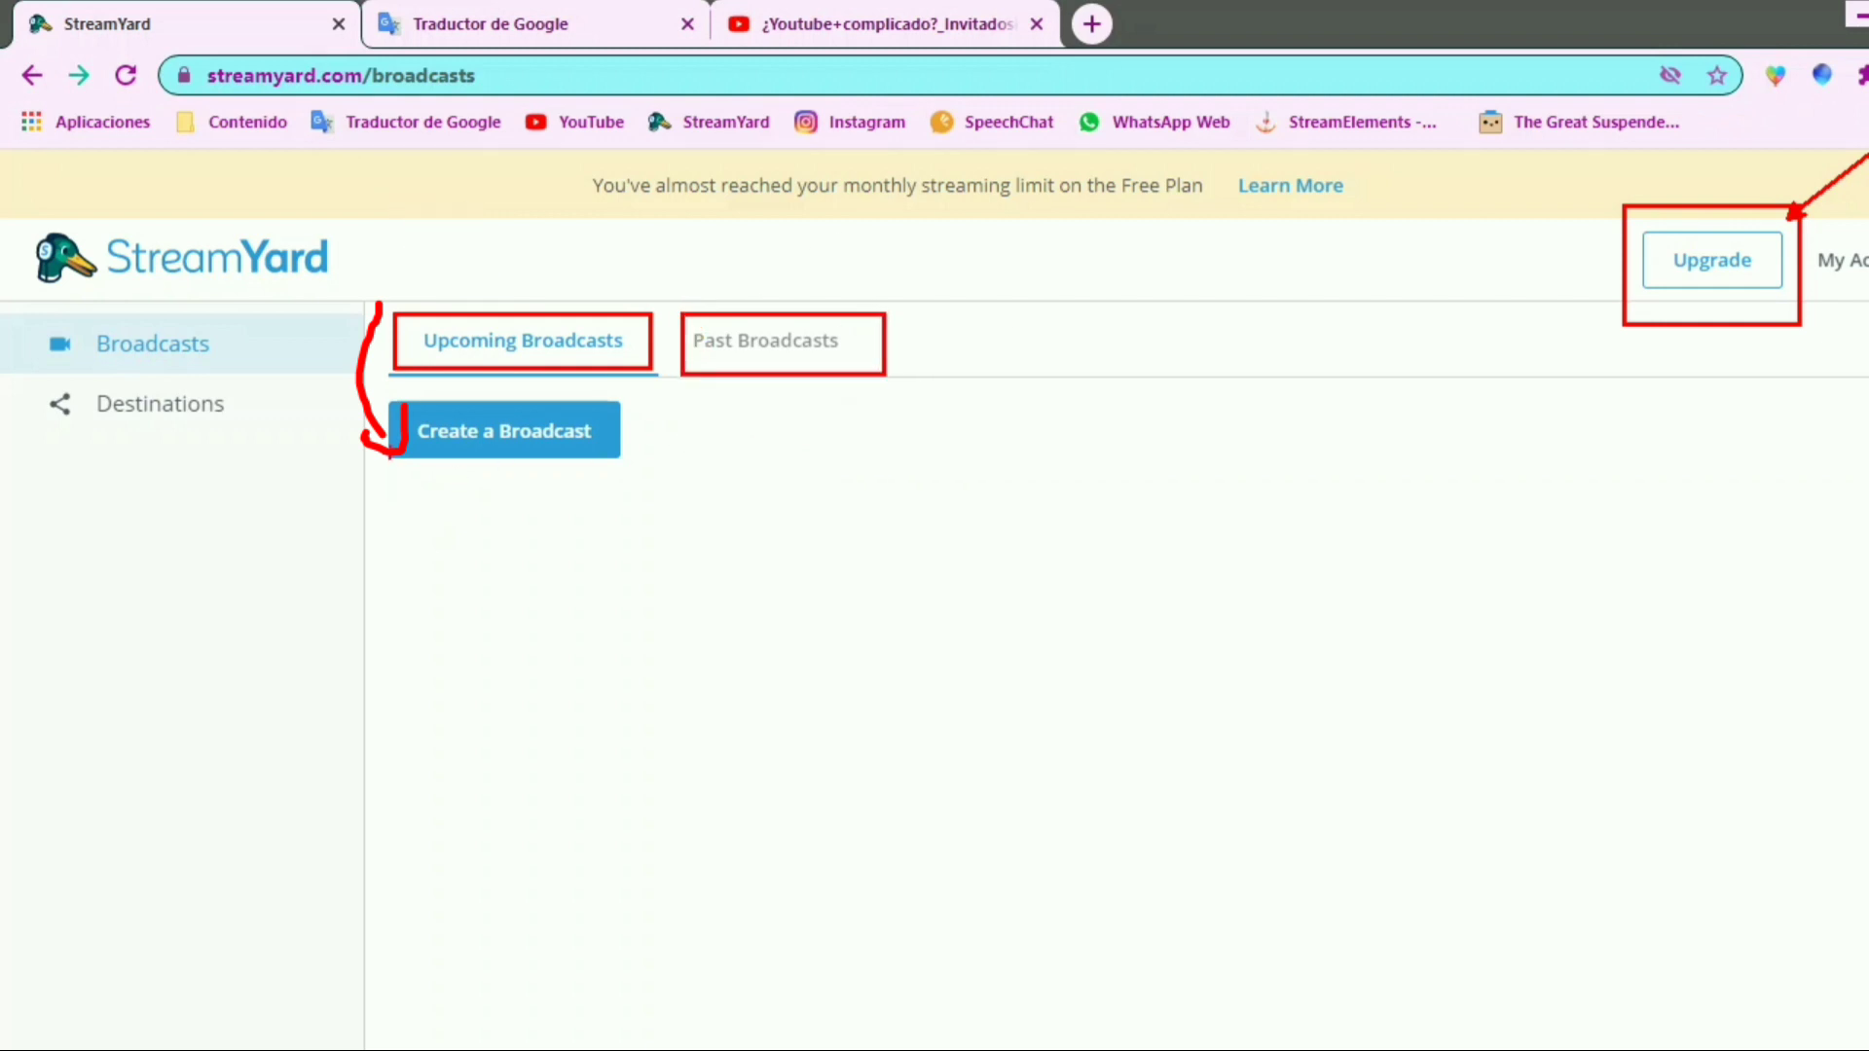
pyautogui.moveTo(379, 402); pyautogui.dragTo(639, 484)
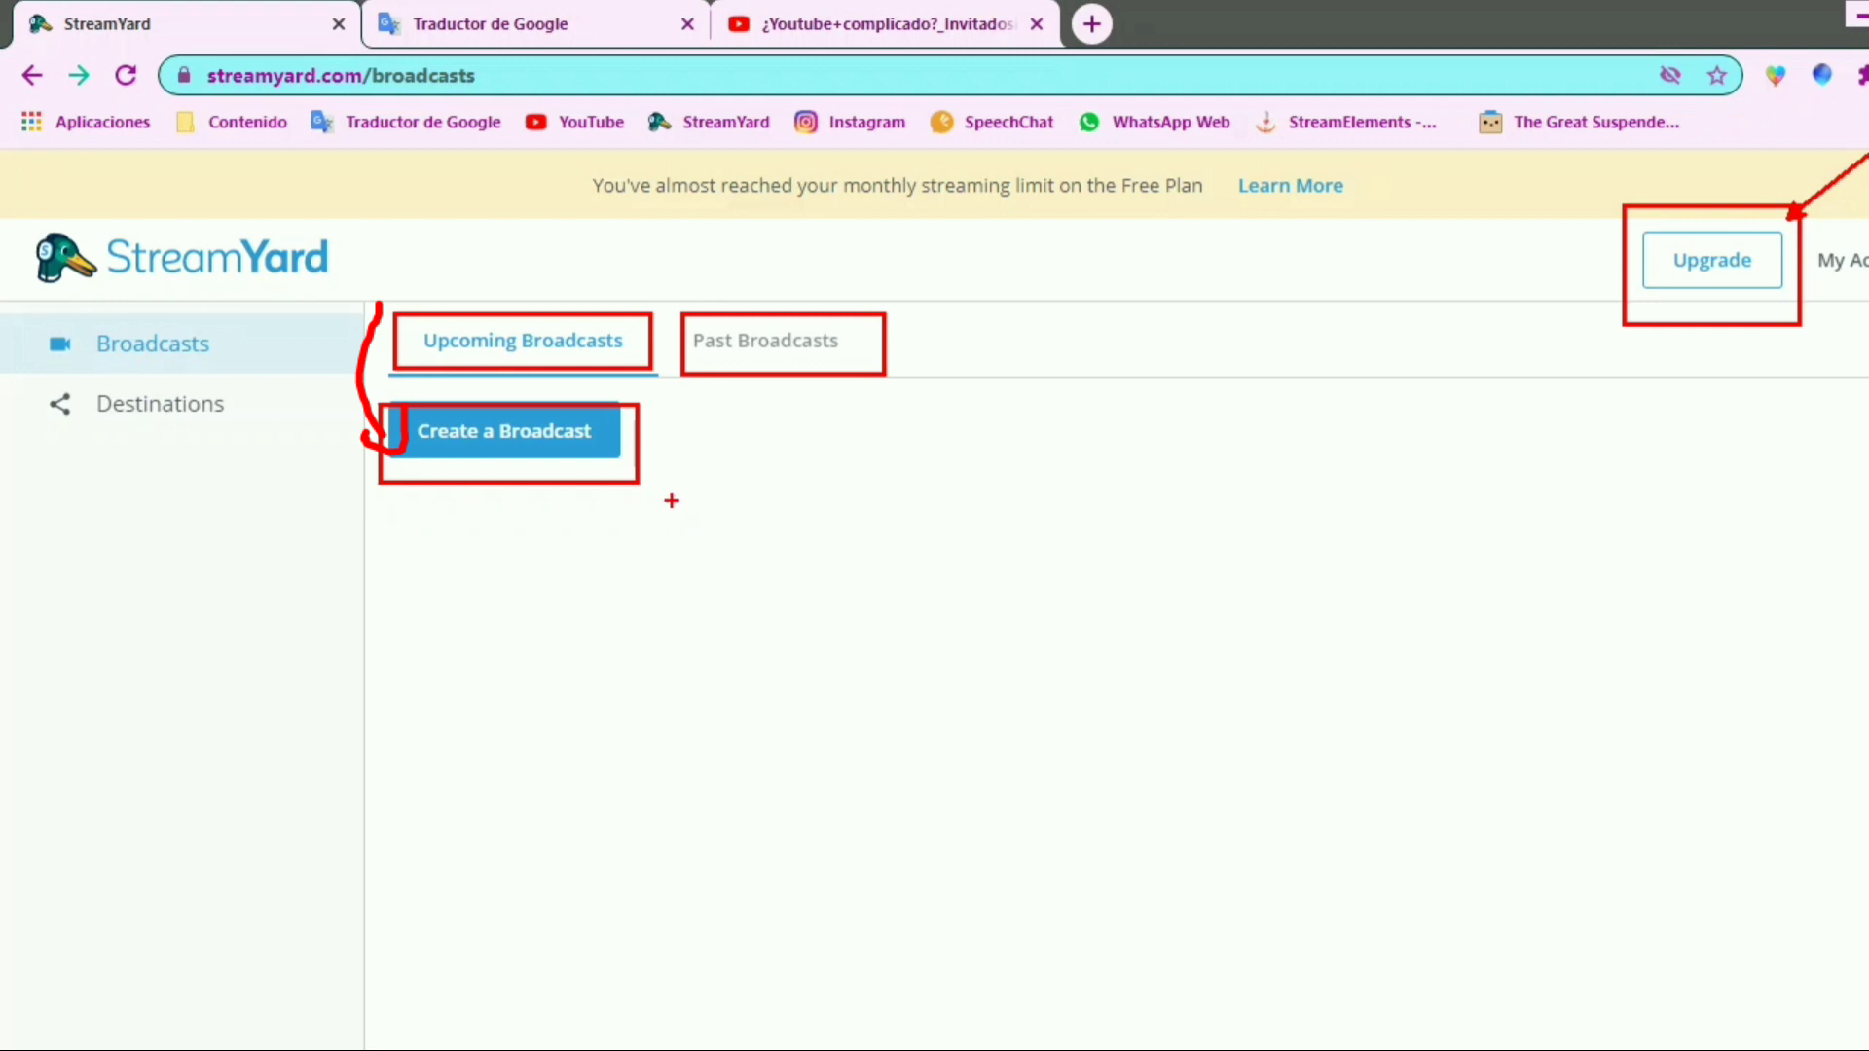
pyautogui.moveTo(254, 432); pyautogui.dragTo(17, 376)
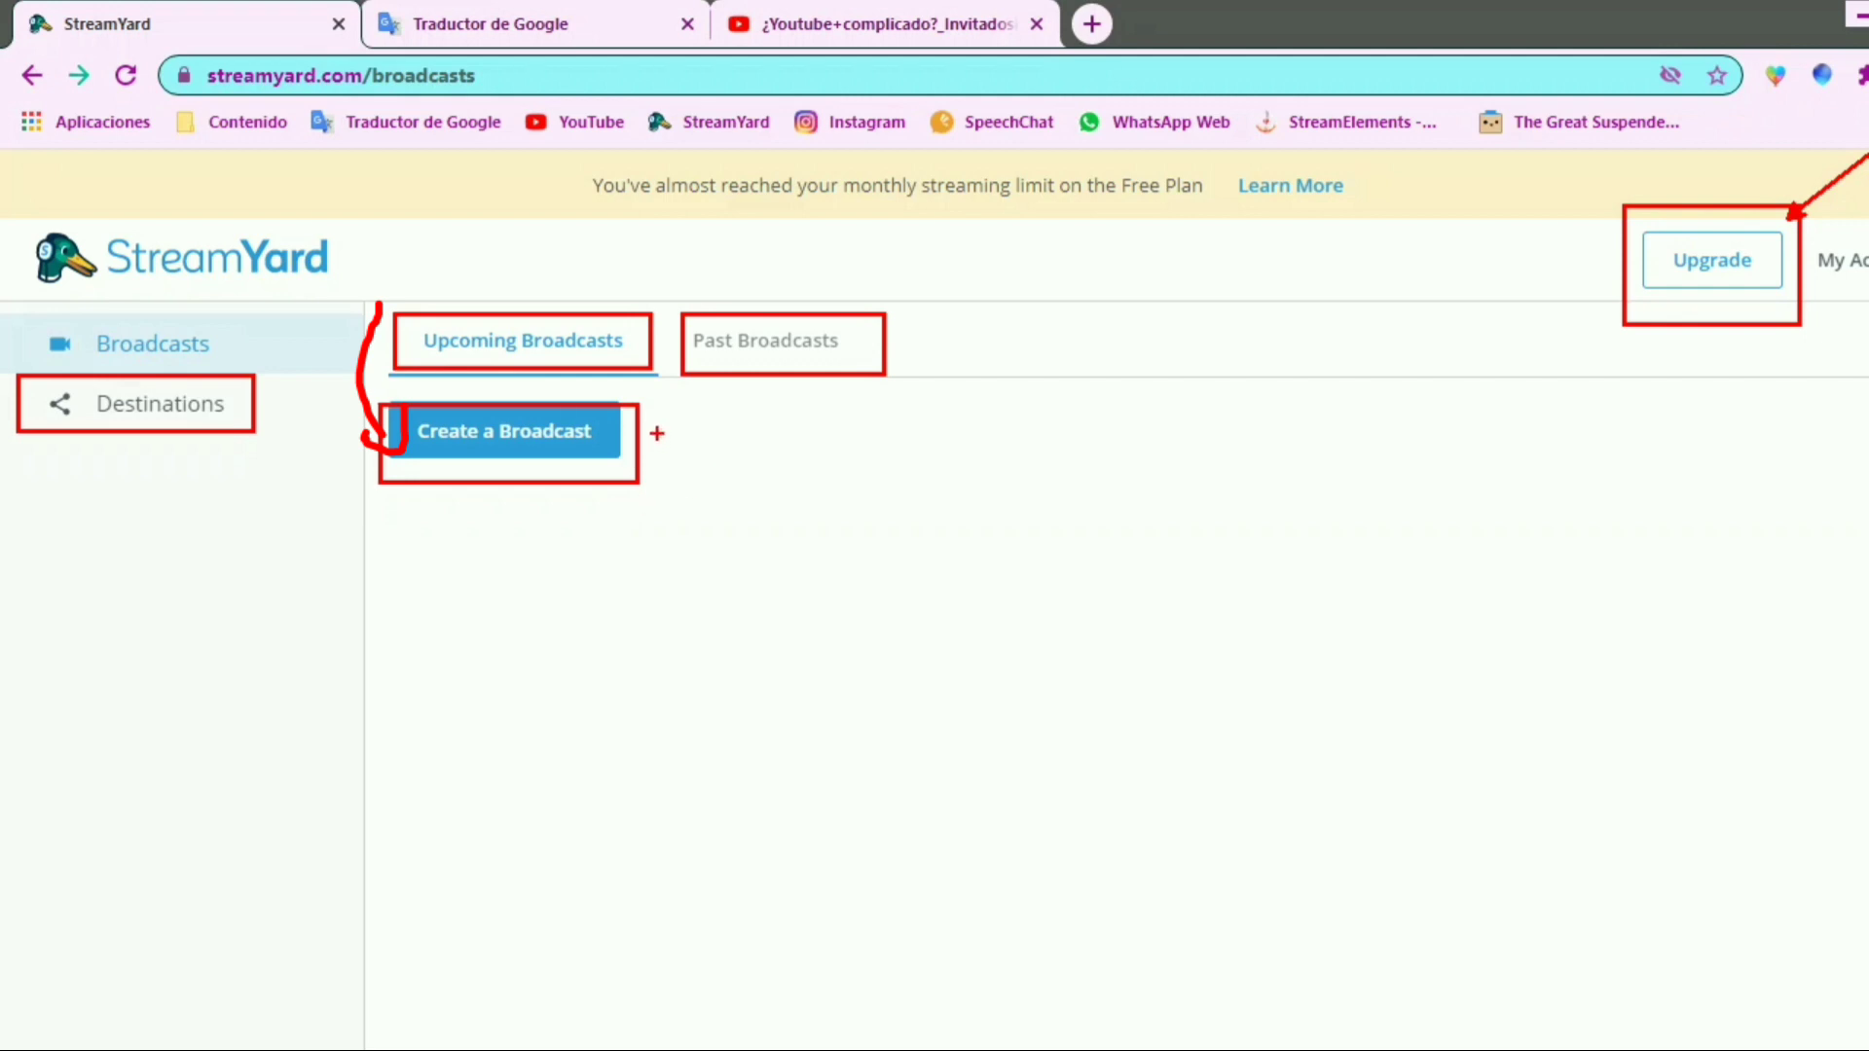
pyautogui.moveTo(657, 434); pyautogui.dragTo(1007, 433)
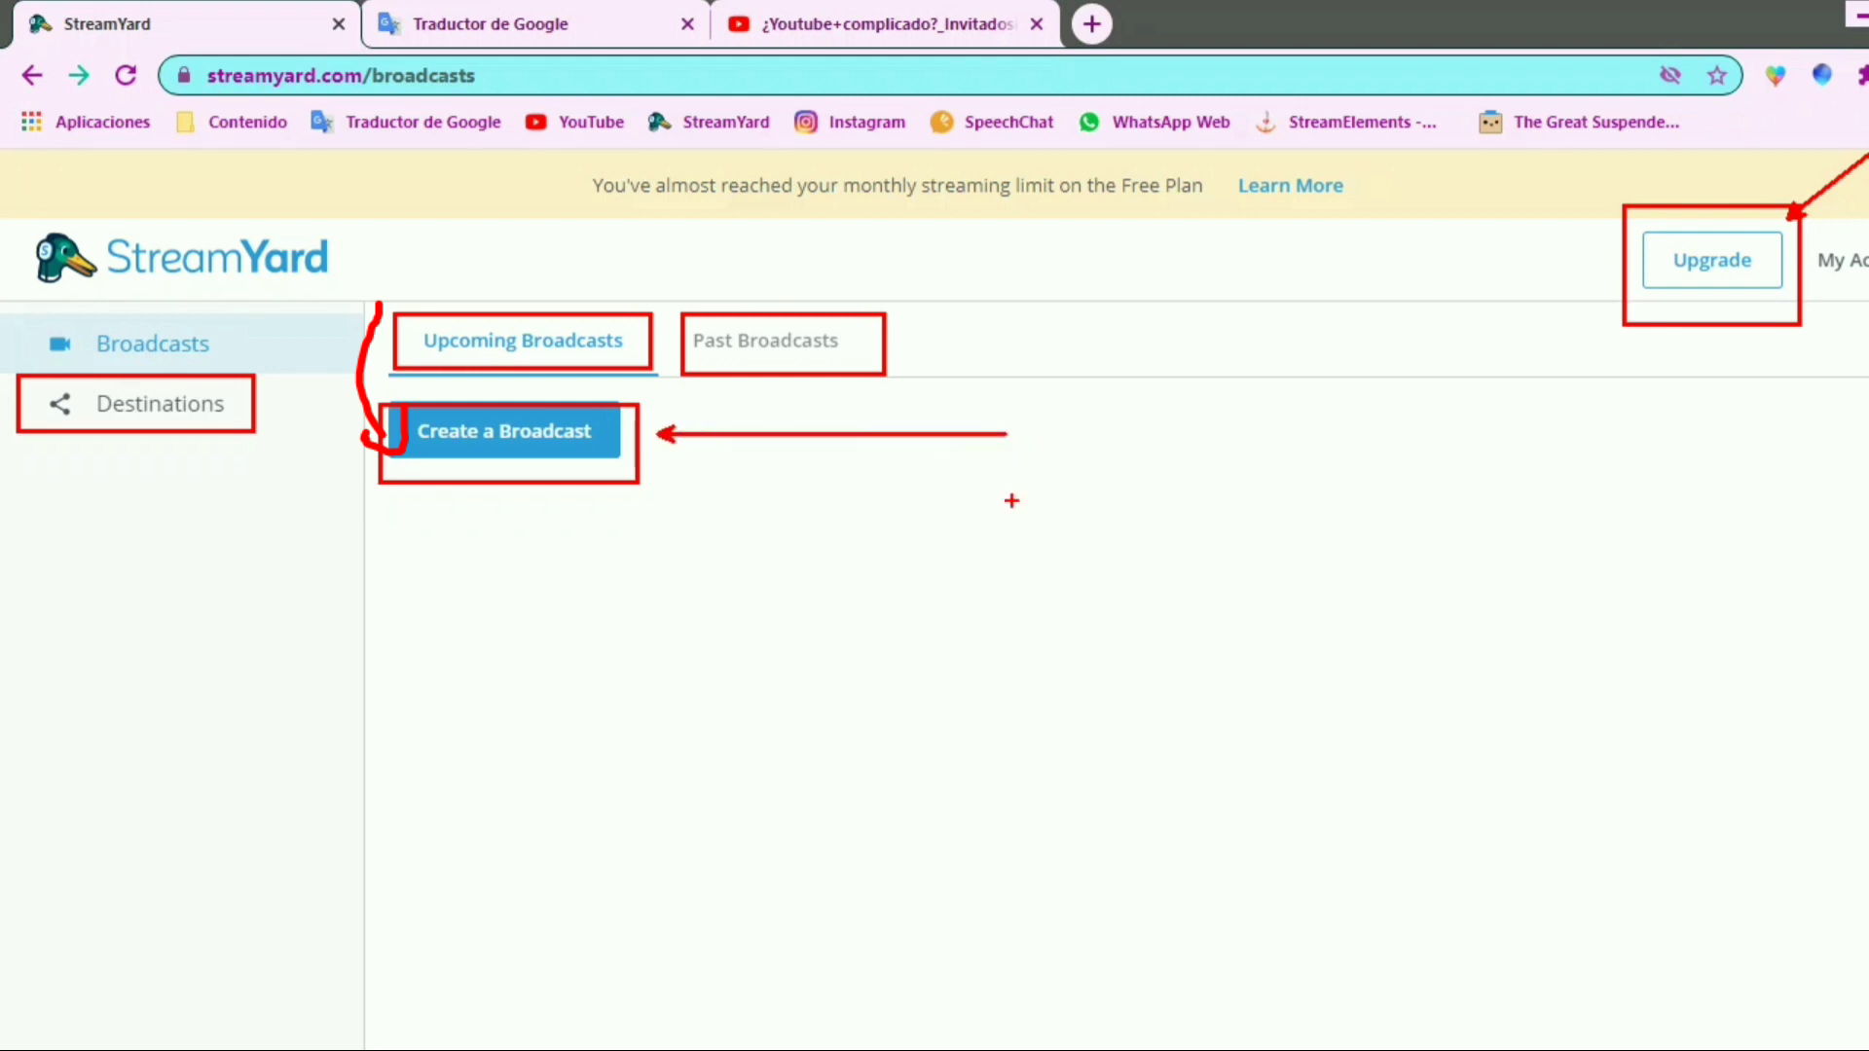
pyautogui.press('Escape')
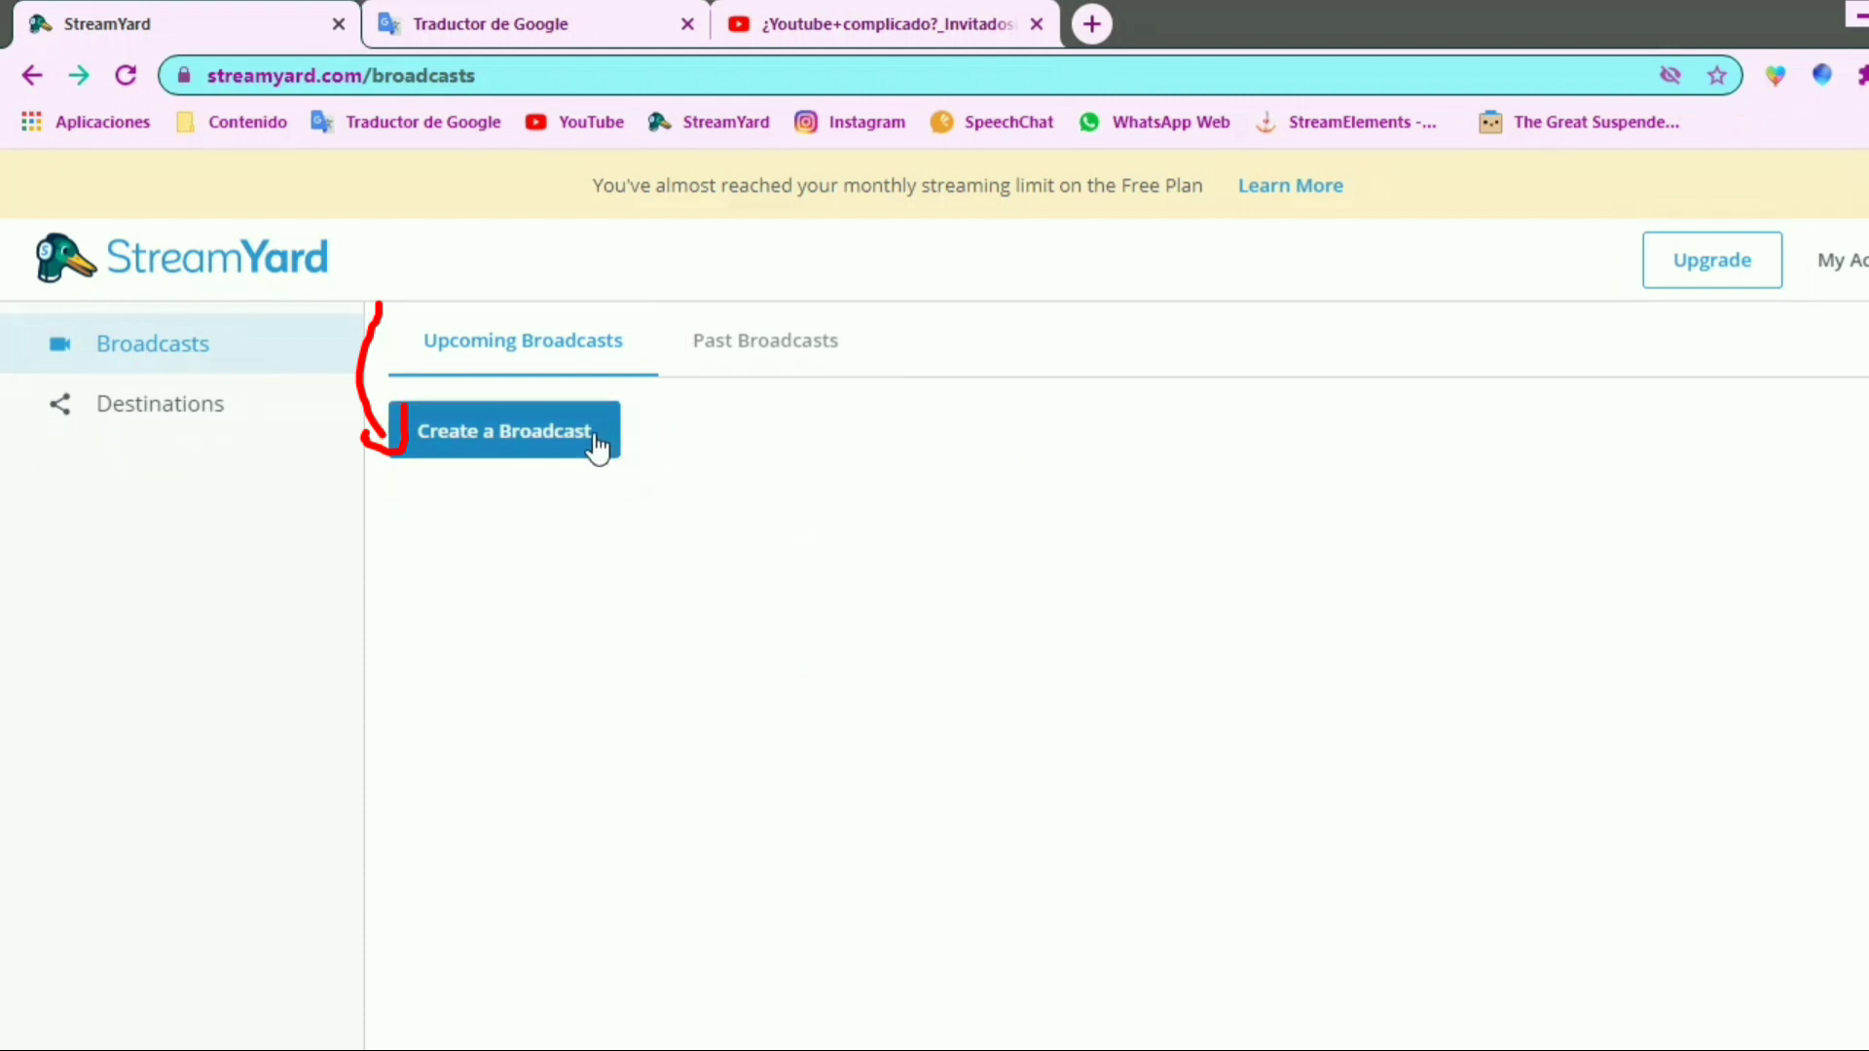
# Start creating a broadcast and add a YouTube Channel as a new destination for it
pyautogui.click(596, 443)
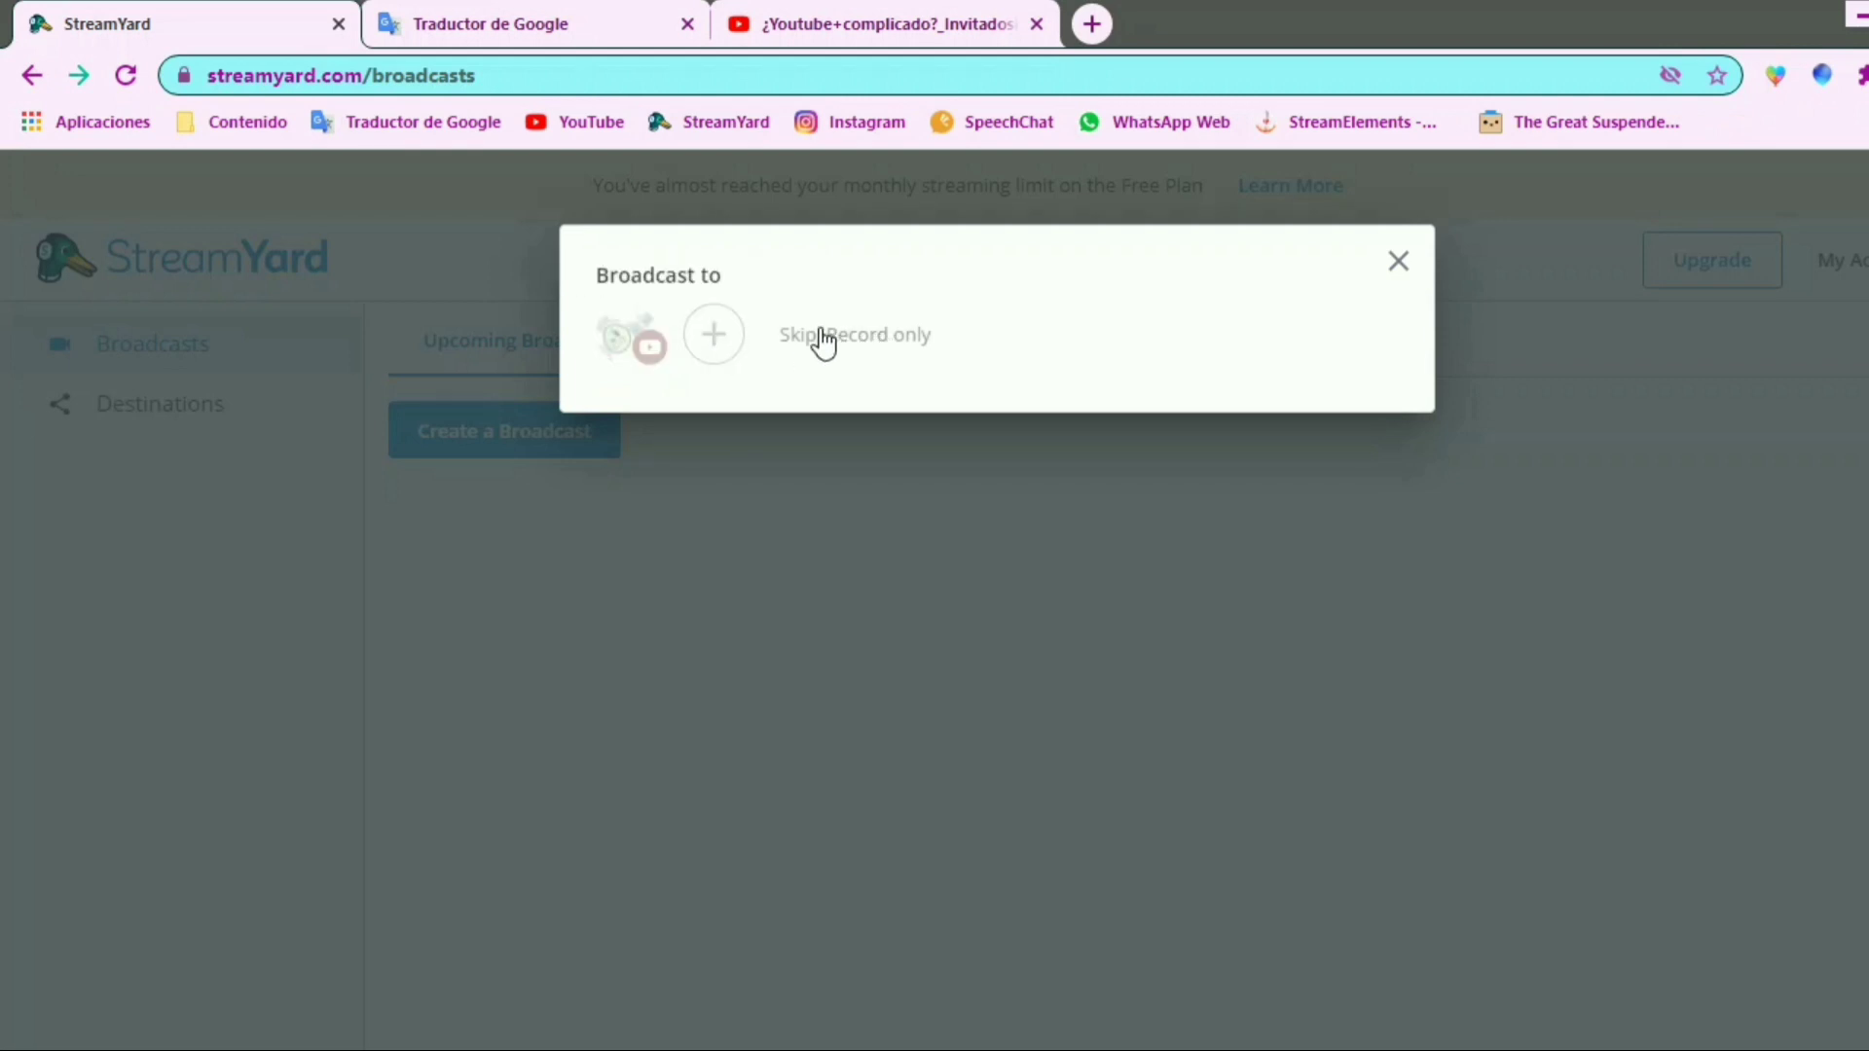
pyautogui.moveTo(755, 297); pyautogui.dragTo(960, 372)
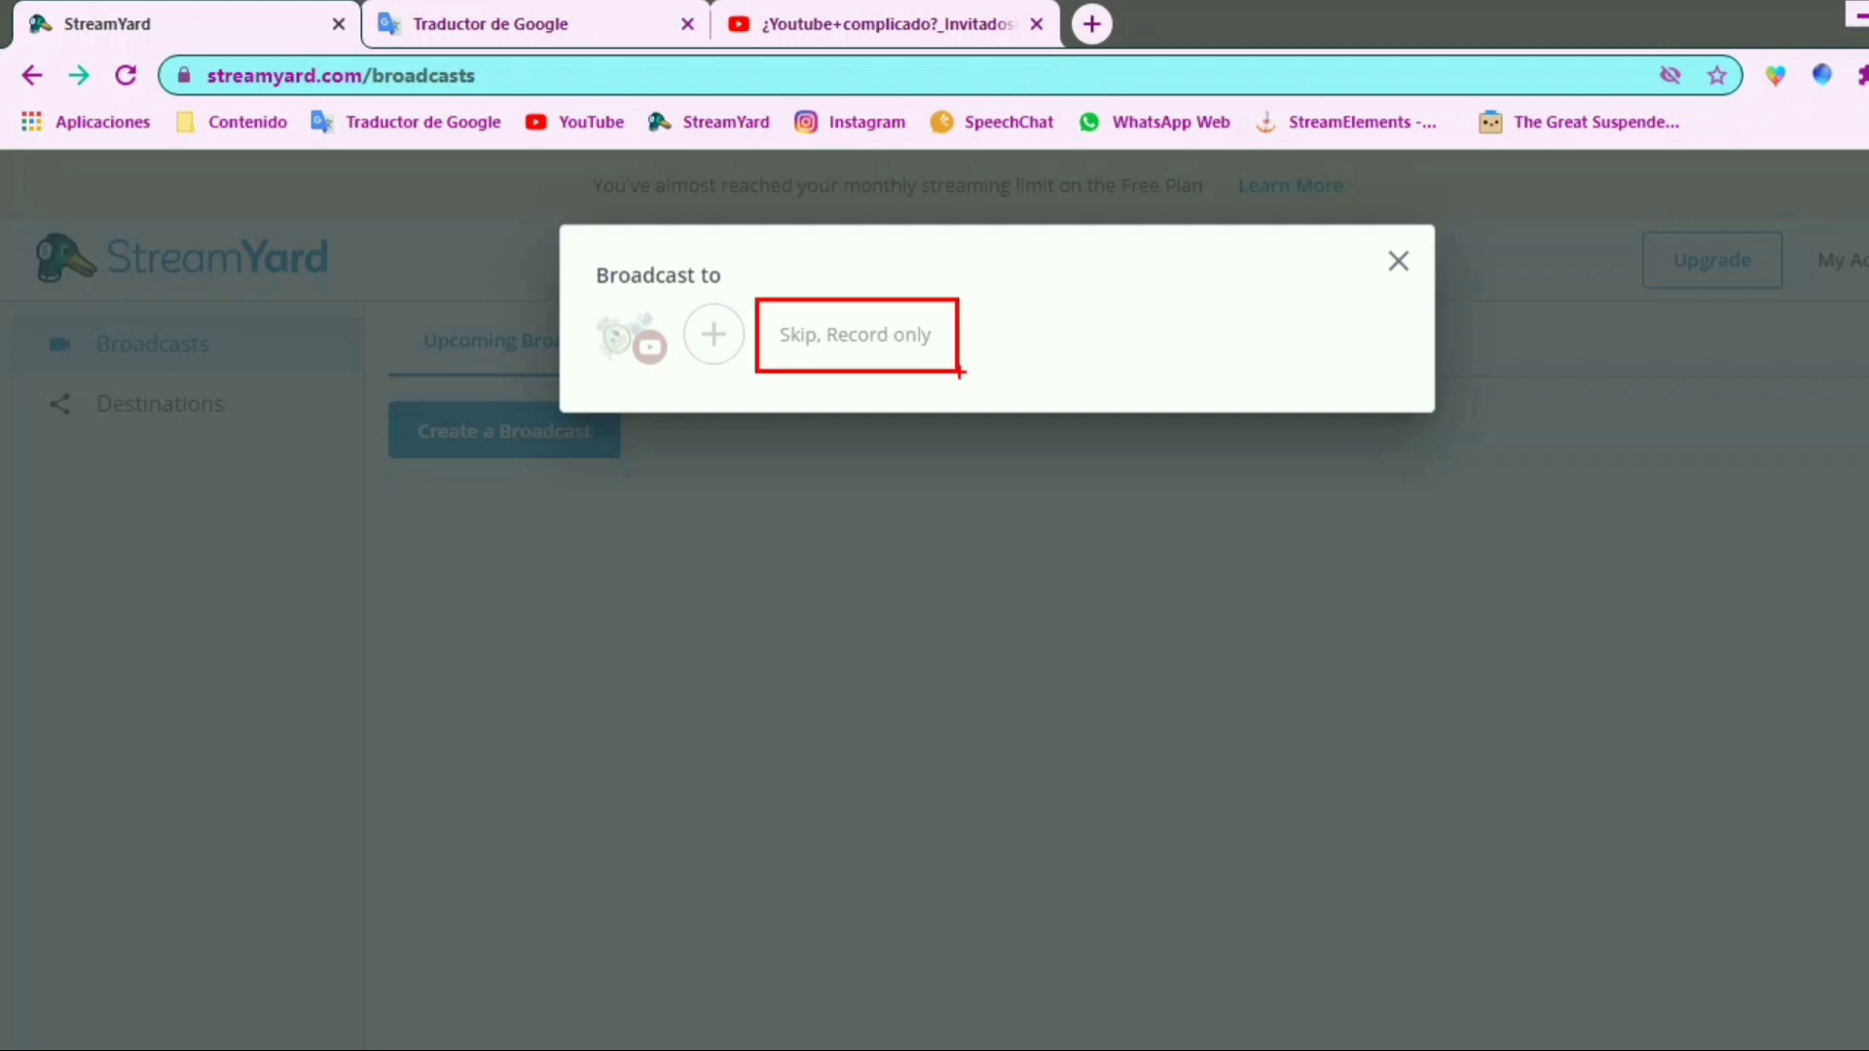
pyautogui.moveTo(1017, 305)
pyautogui.mouseDown()
pyautogui.moveTo(985, 309)
pyautogui.moveTo(1000, 377)
pyautogui.mouseUp()
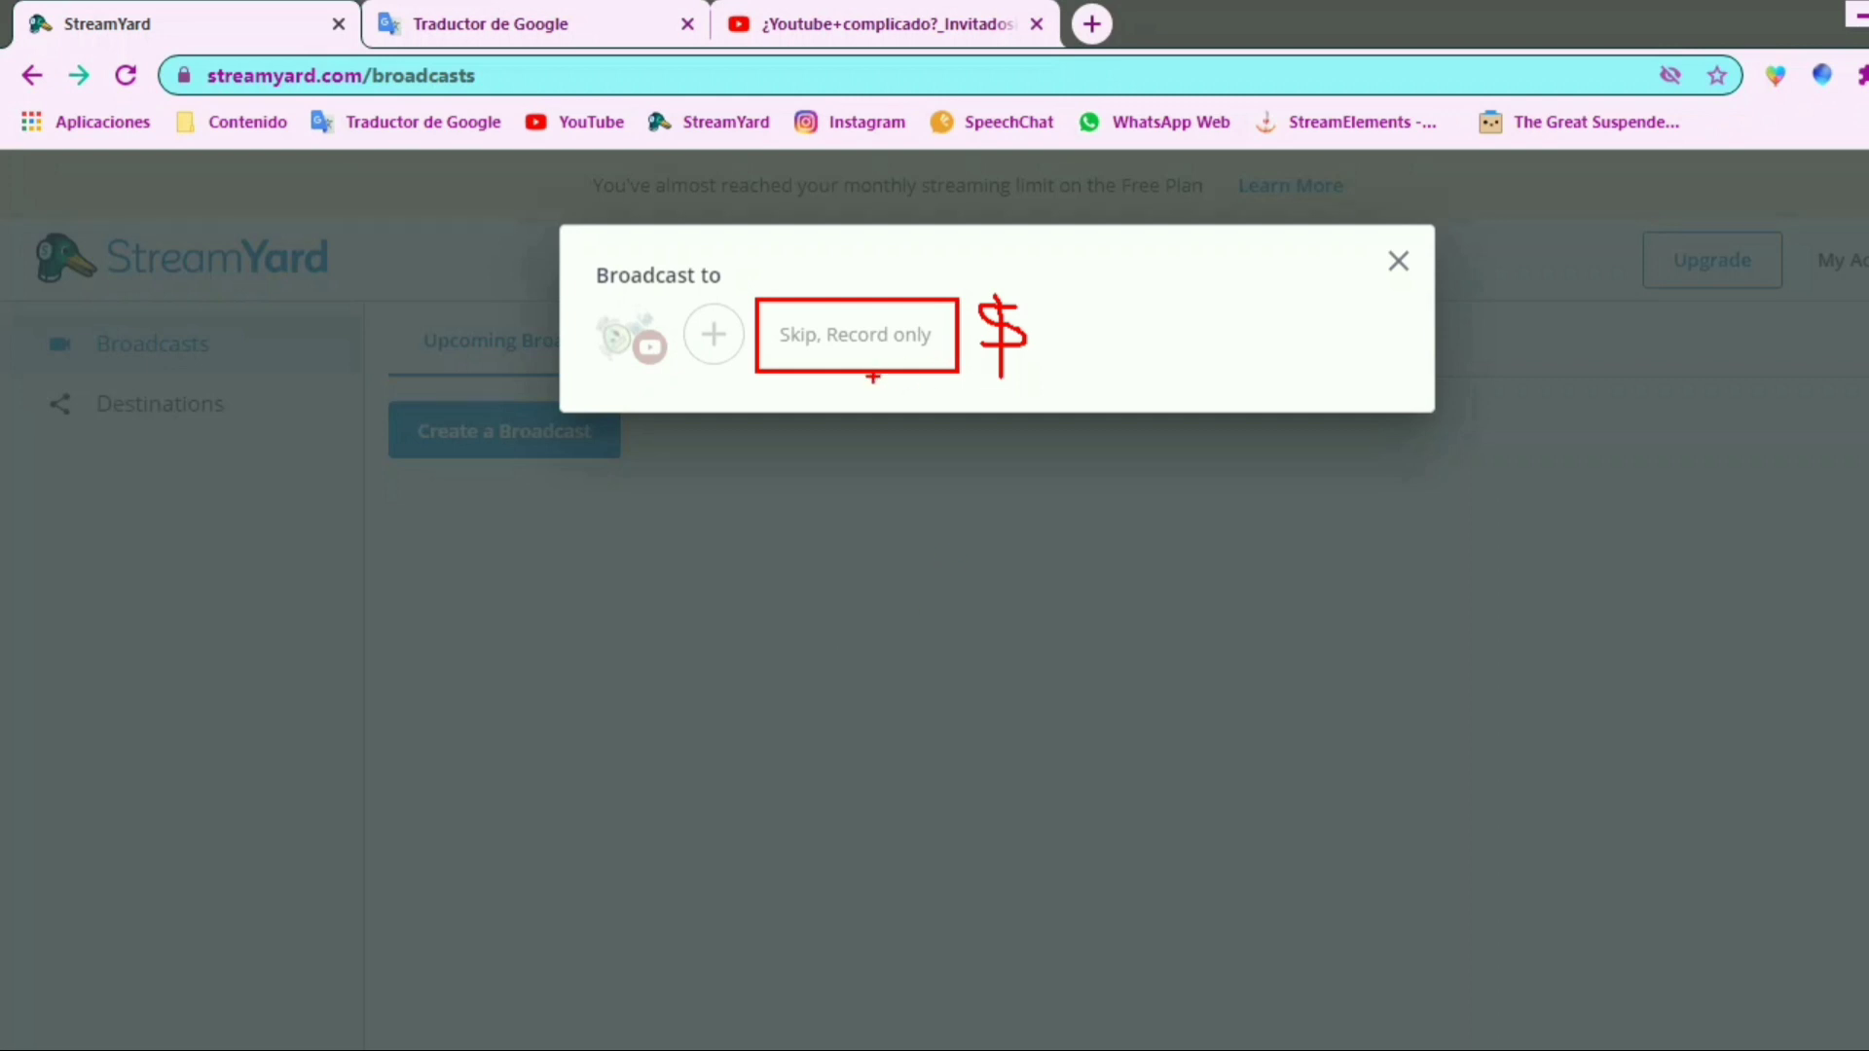
pyautogui.press('Escape')
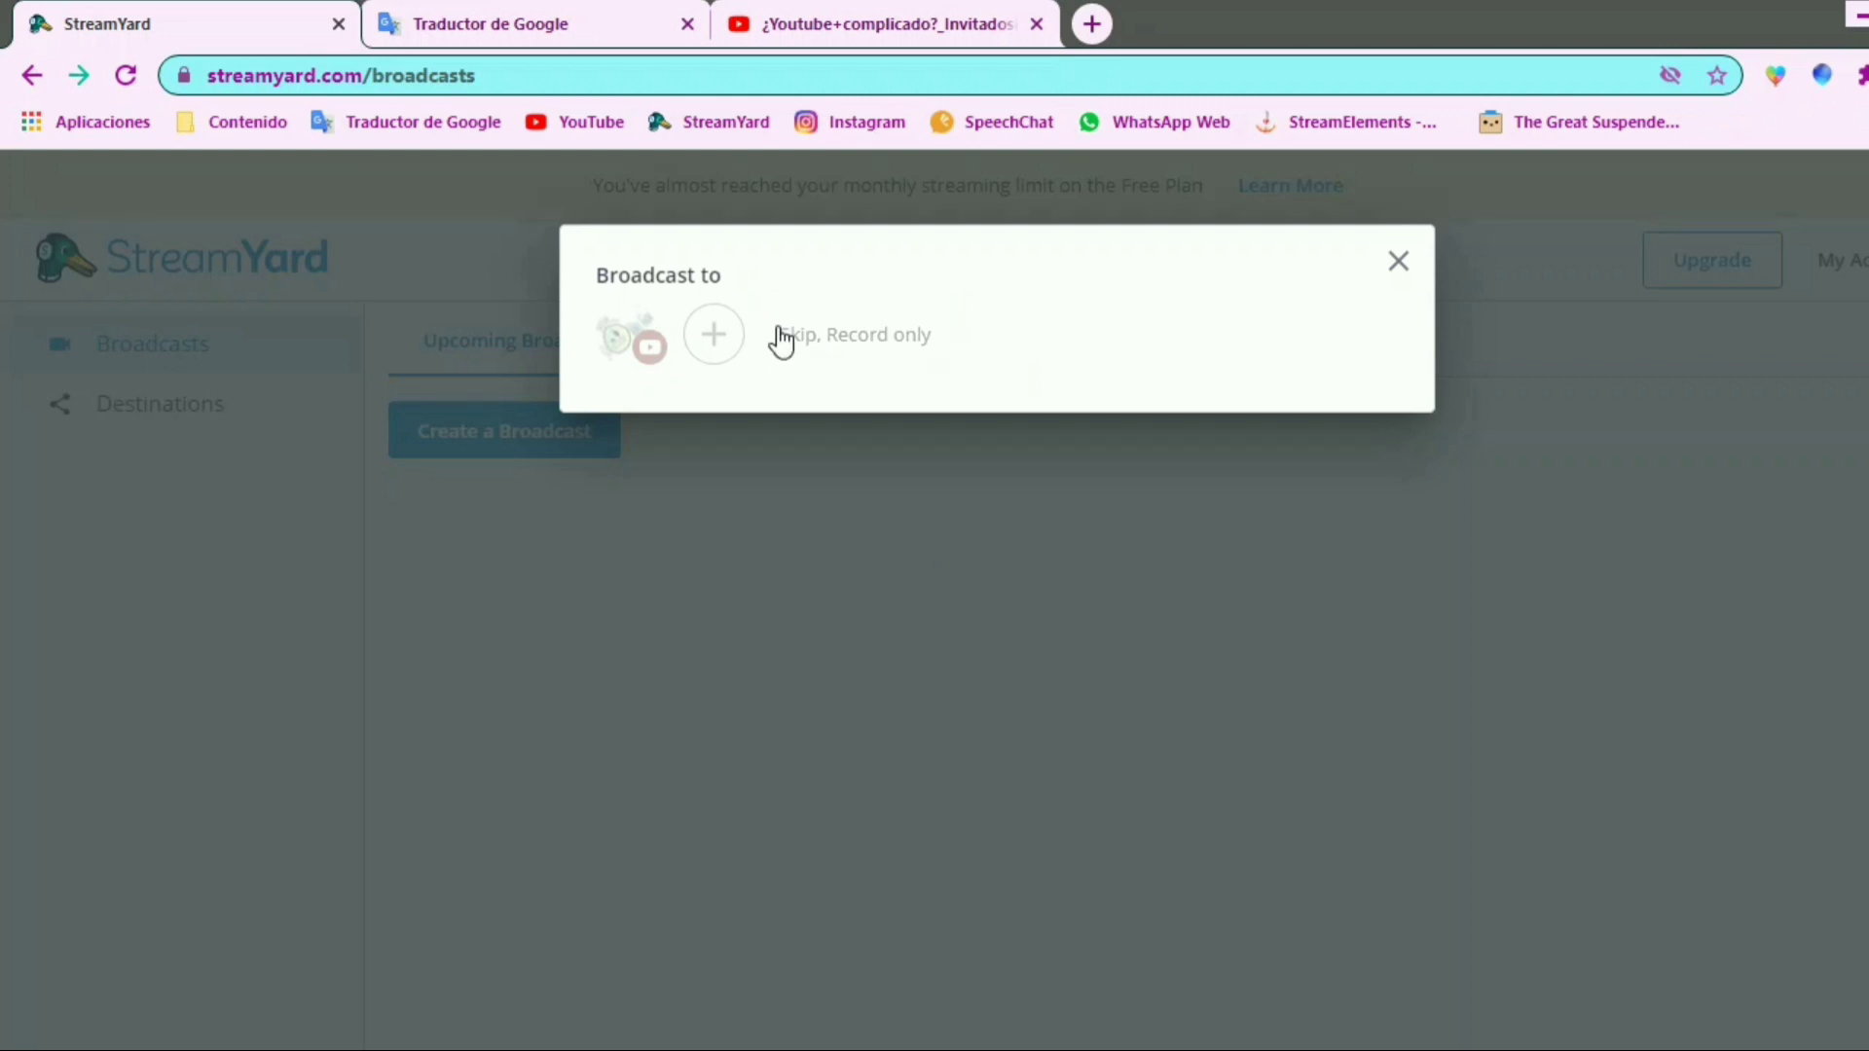
pyautogui.click(712, 354)
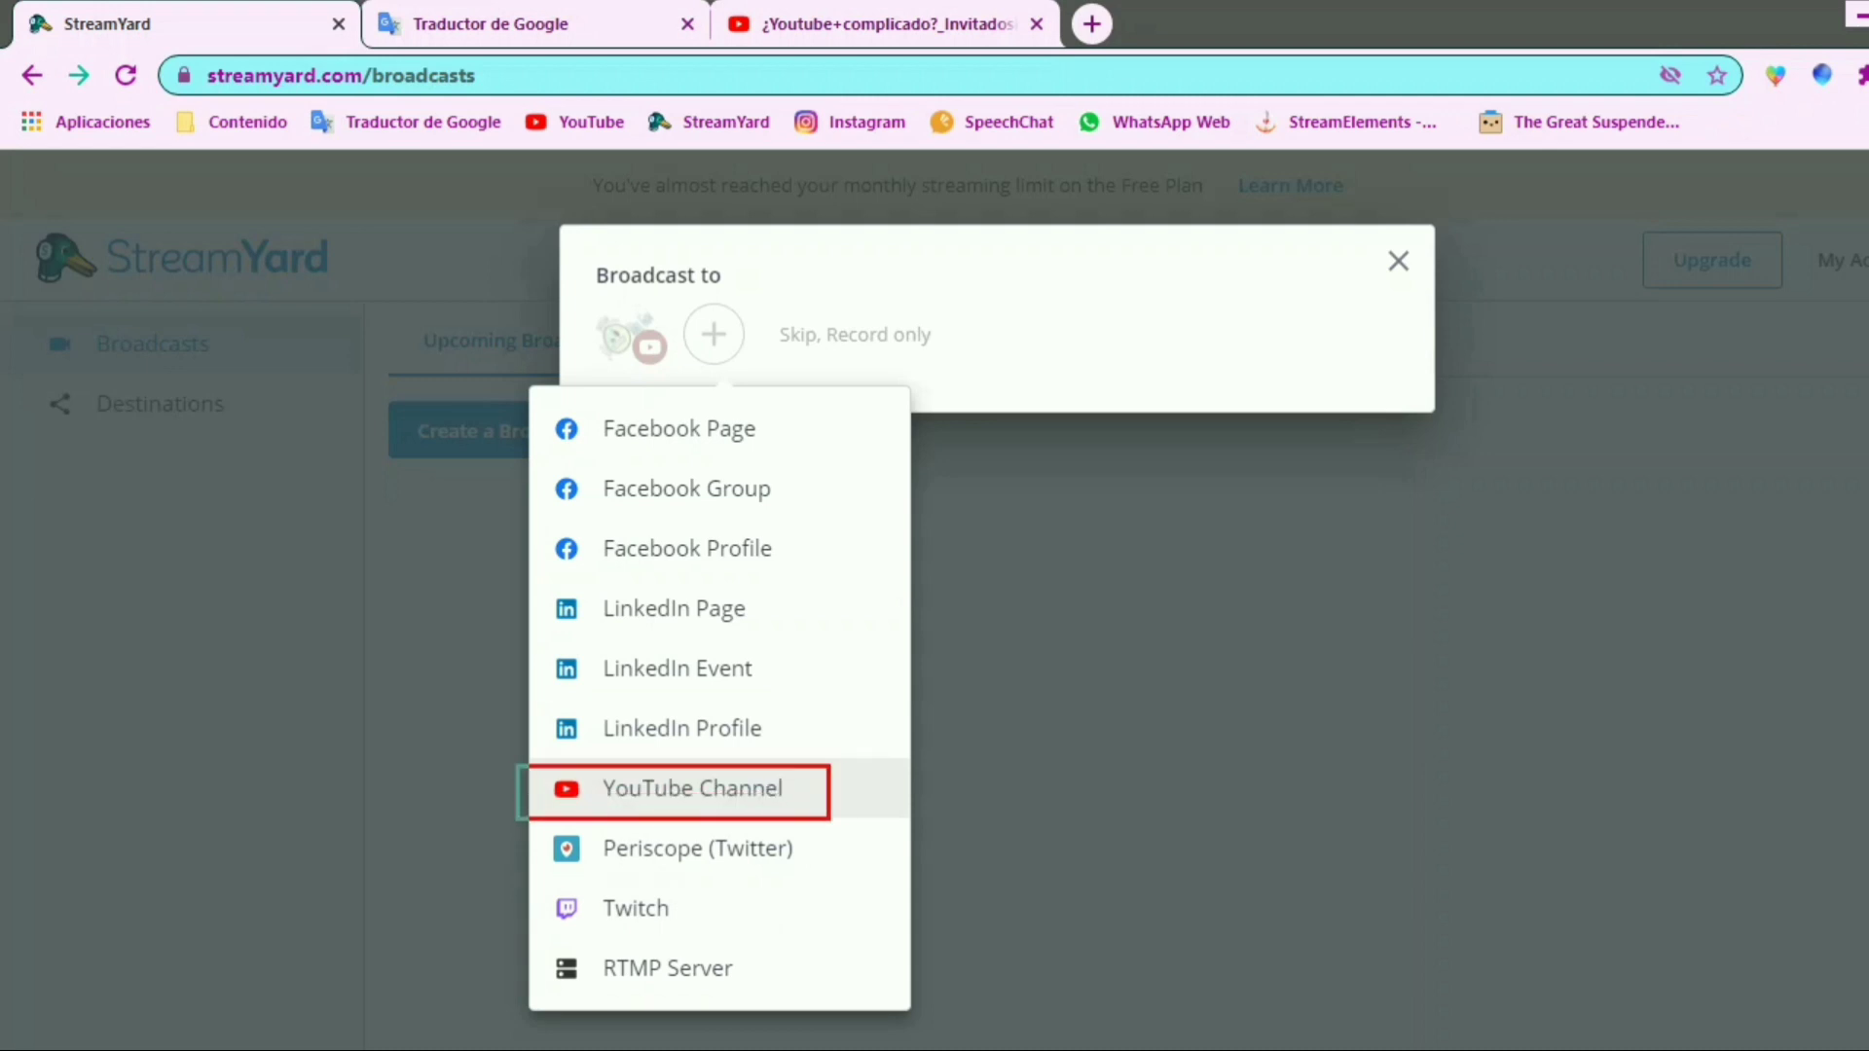
pyautogui.click(743, 791)
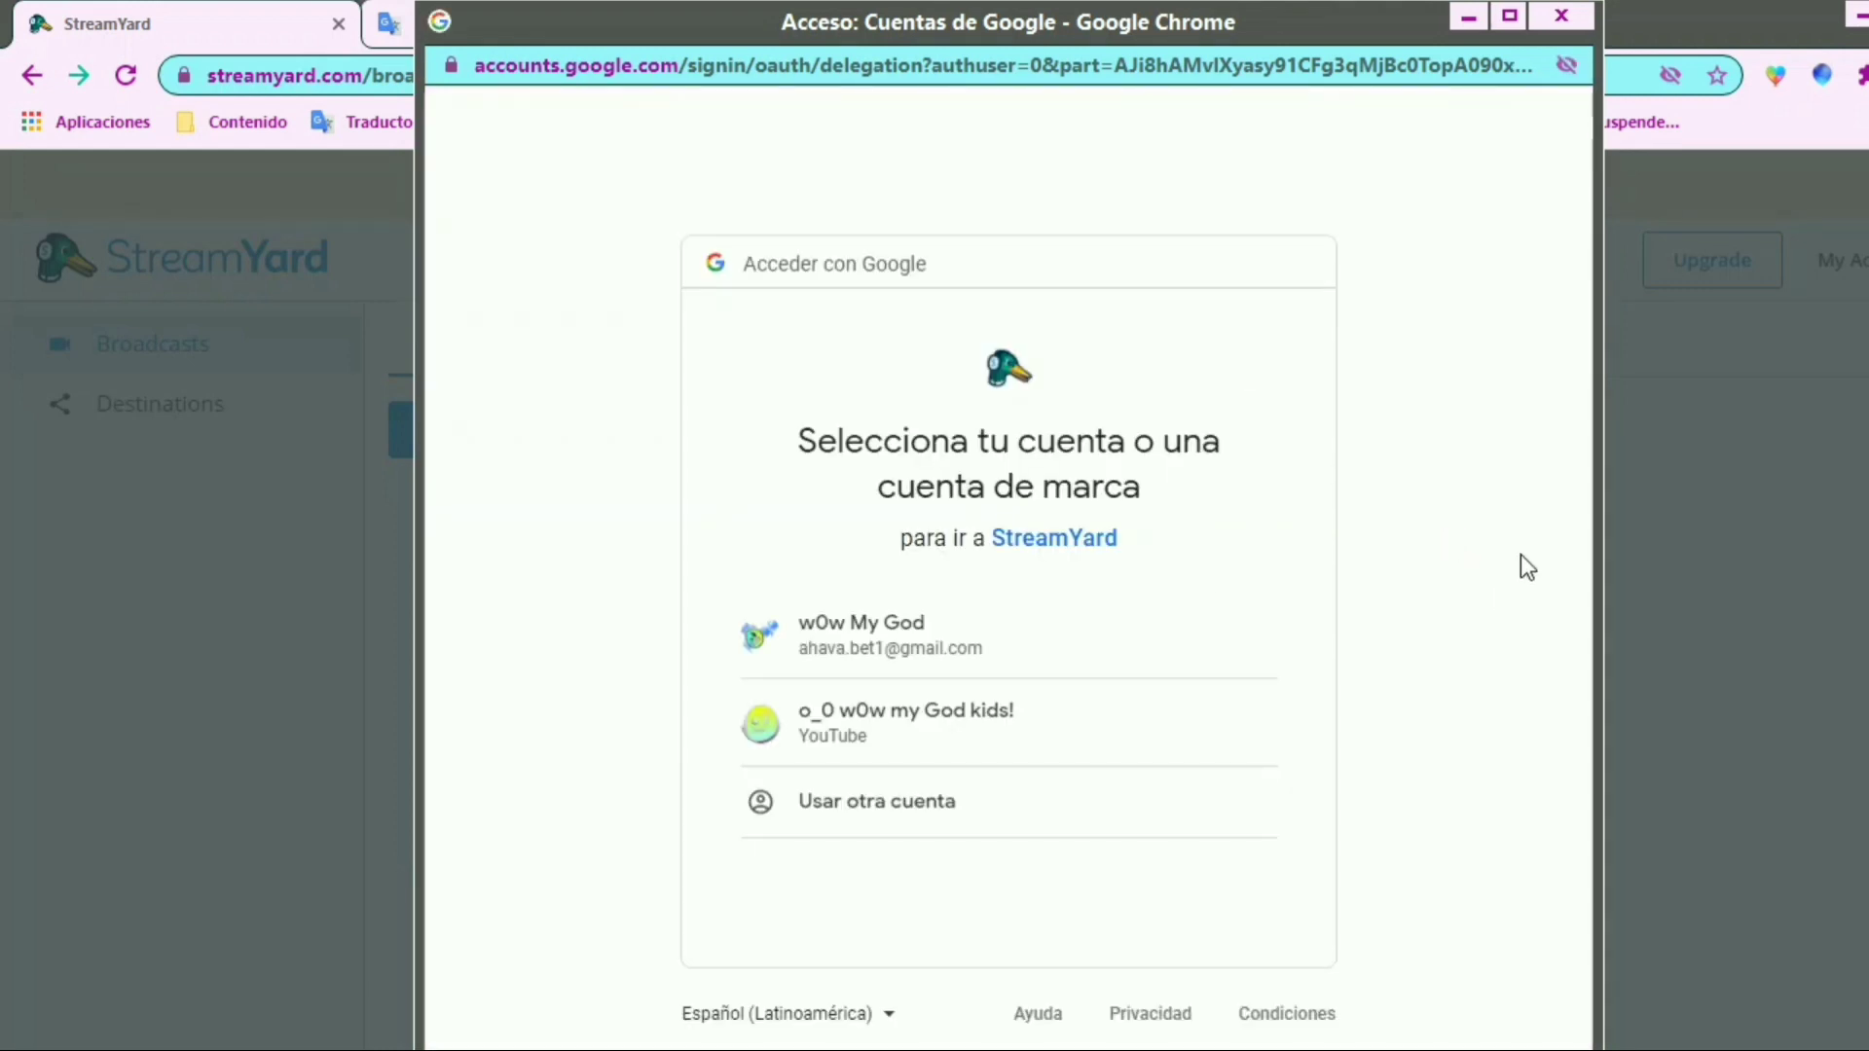
# Choose the Google account, review what managing the YouTube account permits, and allow StreamYard access
pyautogui.click(898, 669)
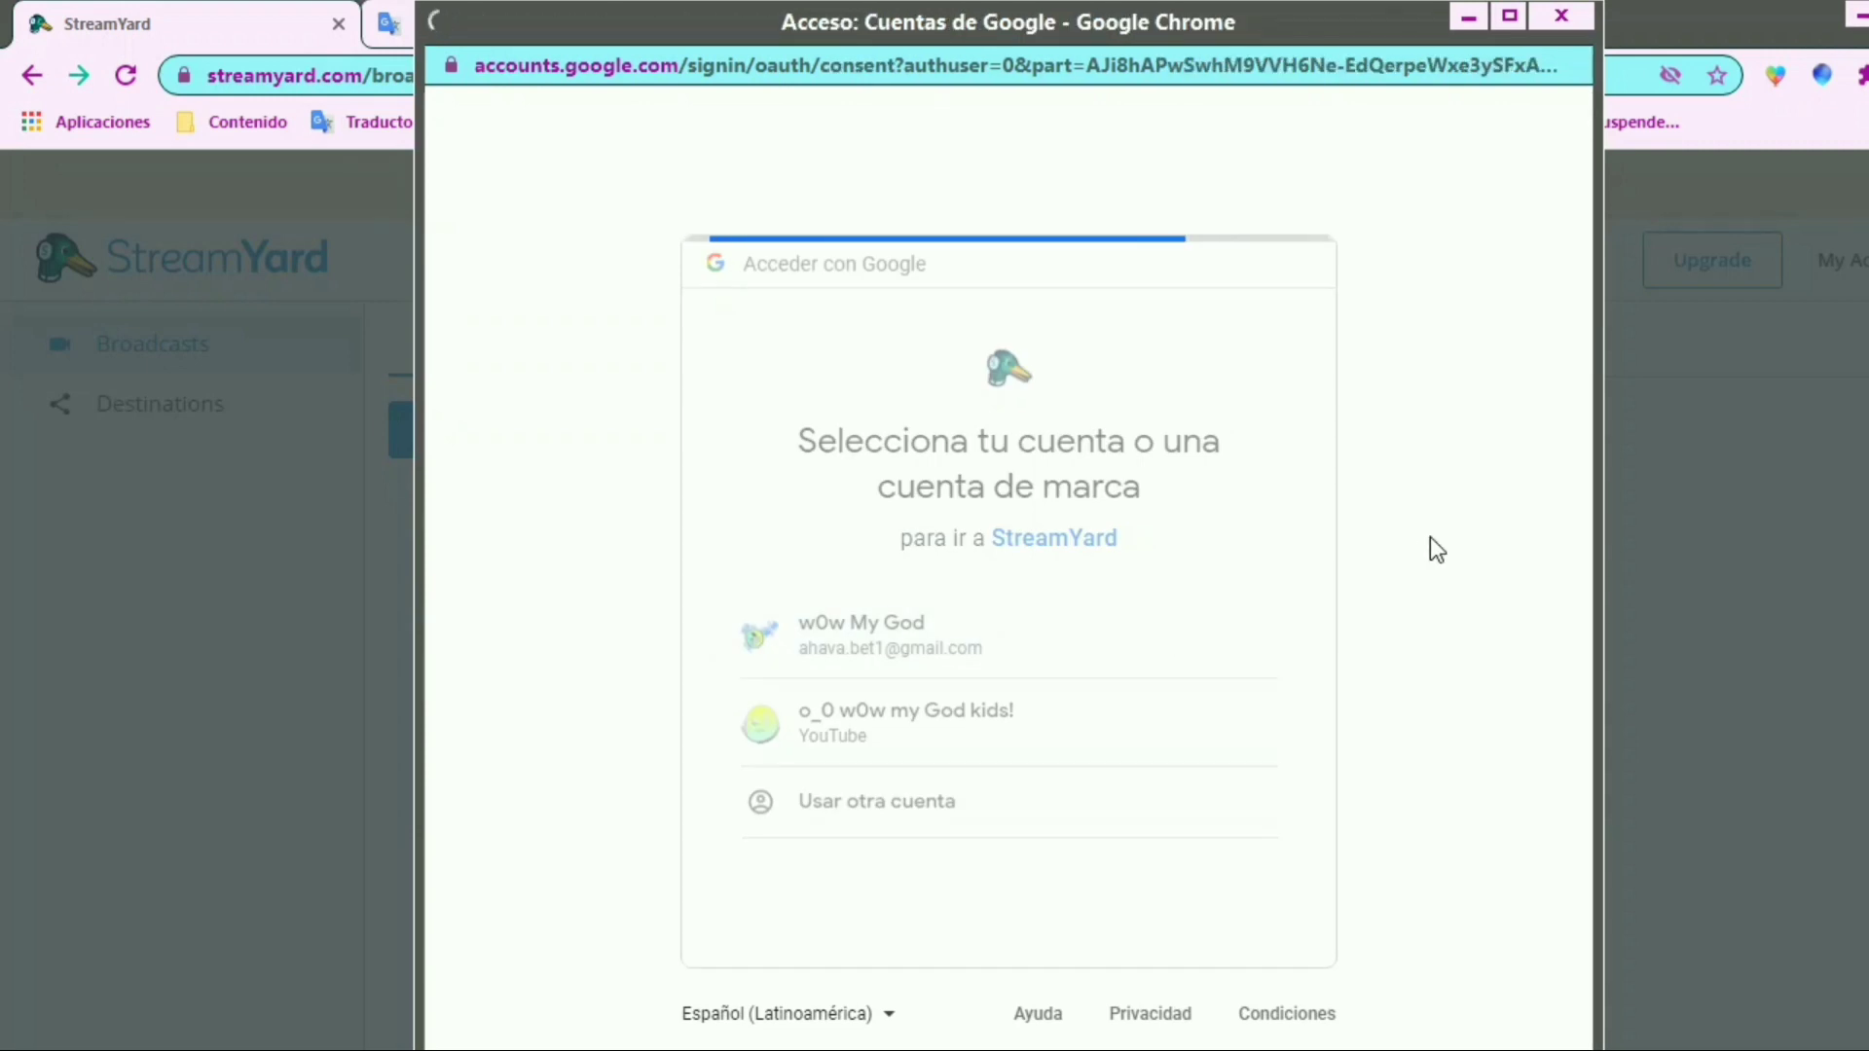
pyautogui.moveTo(1581, 347); pyautogui.dragTo(1592, 489)
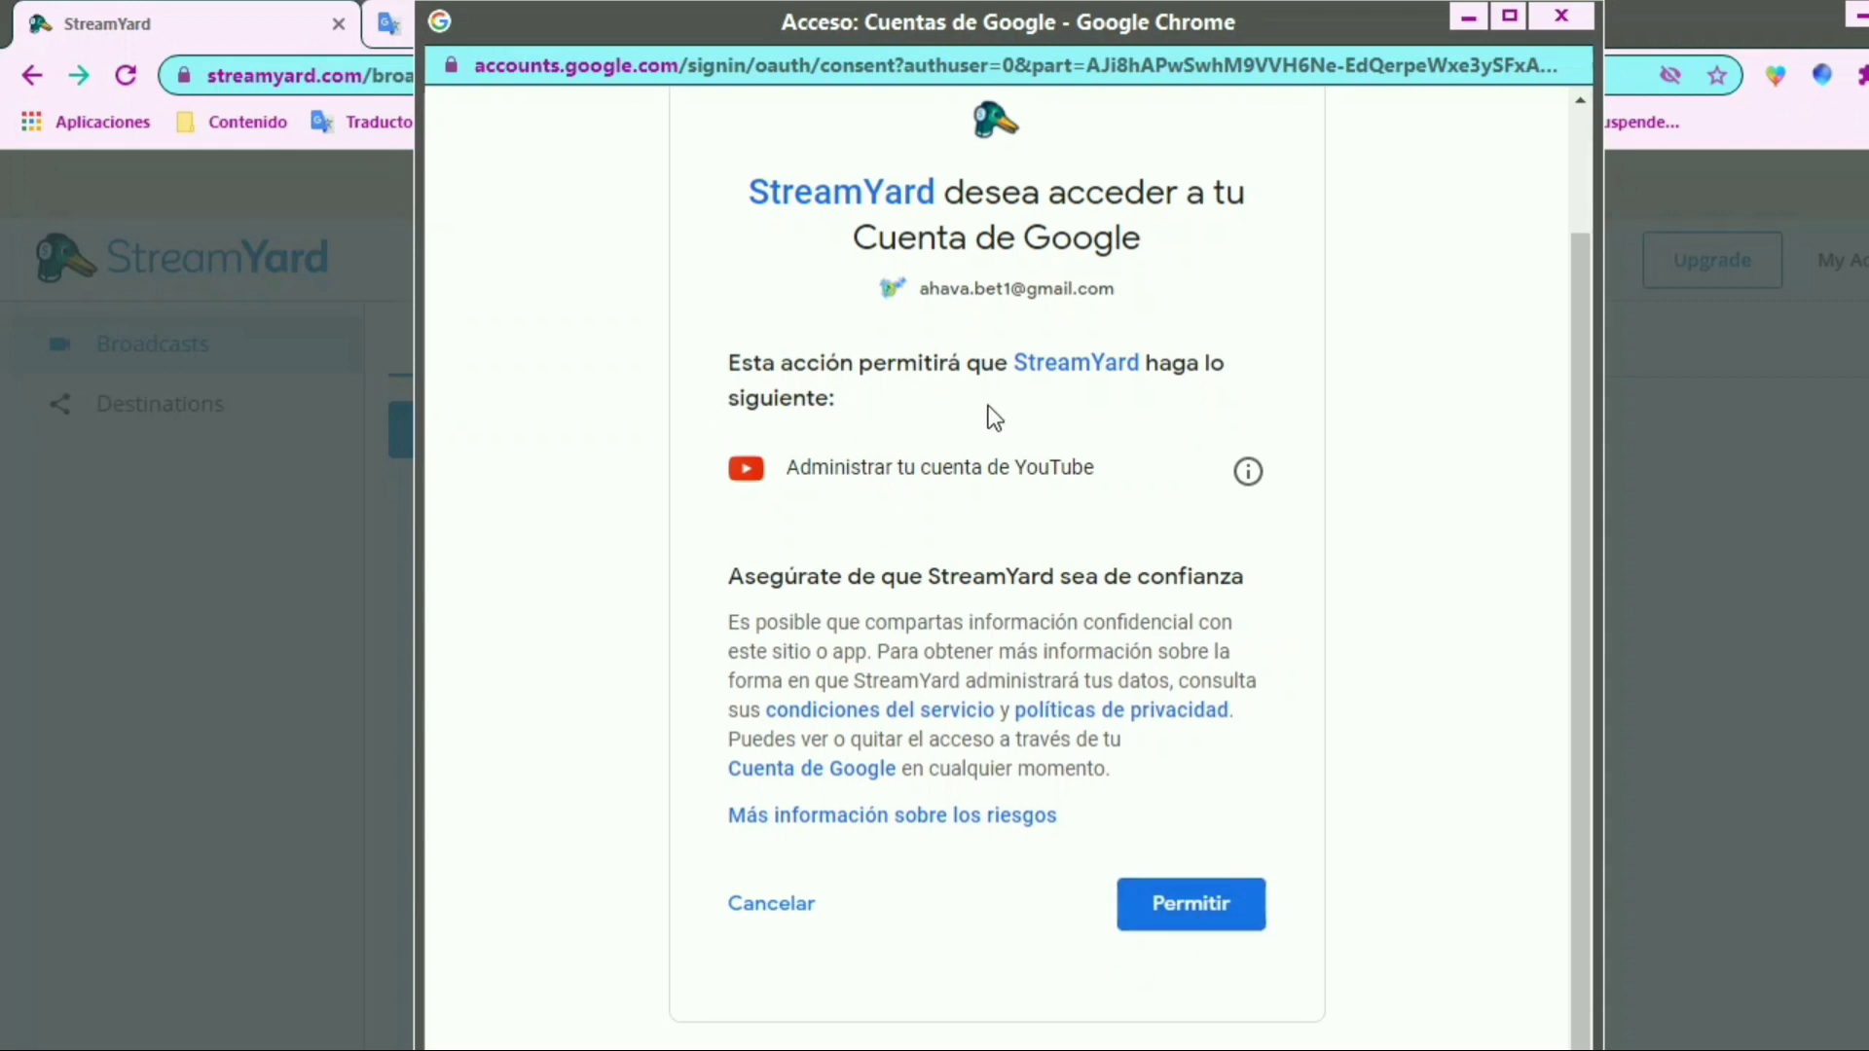
pyautogui.click(1253, 475)
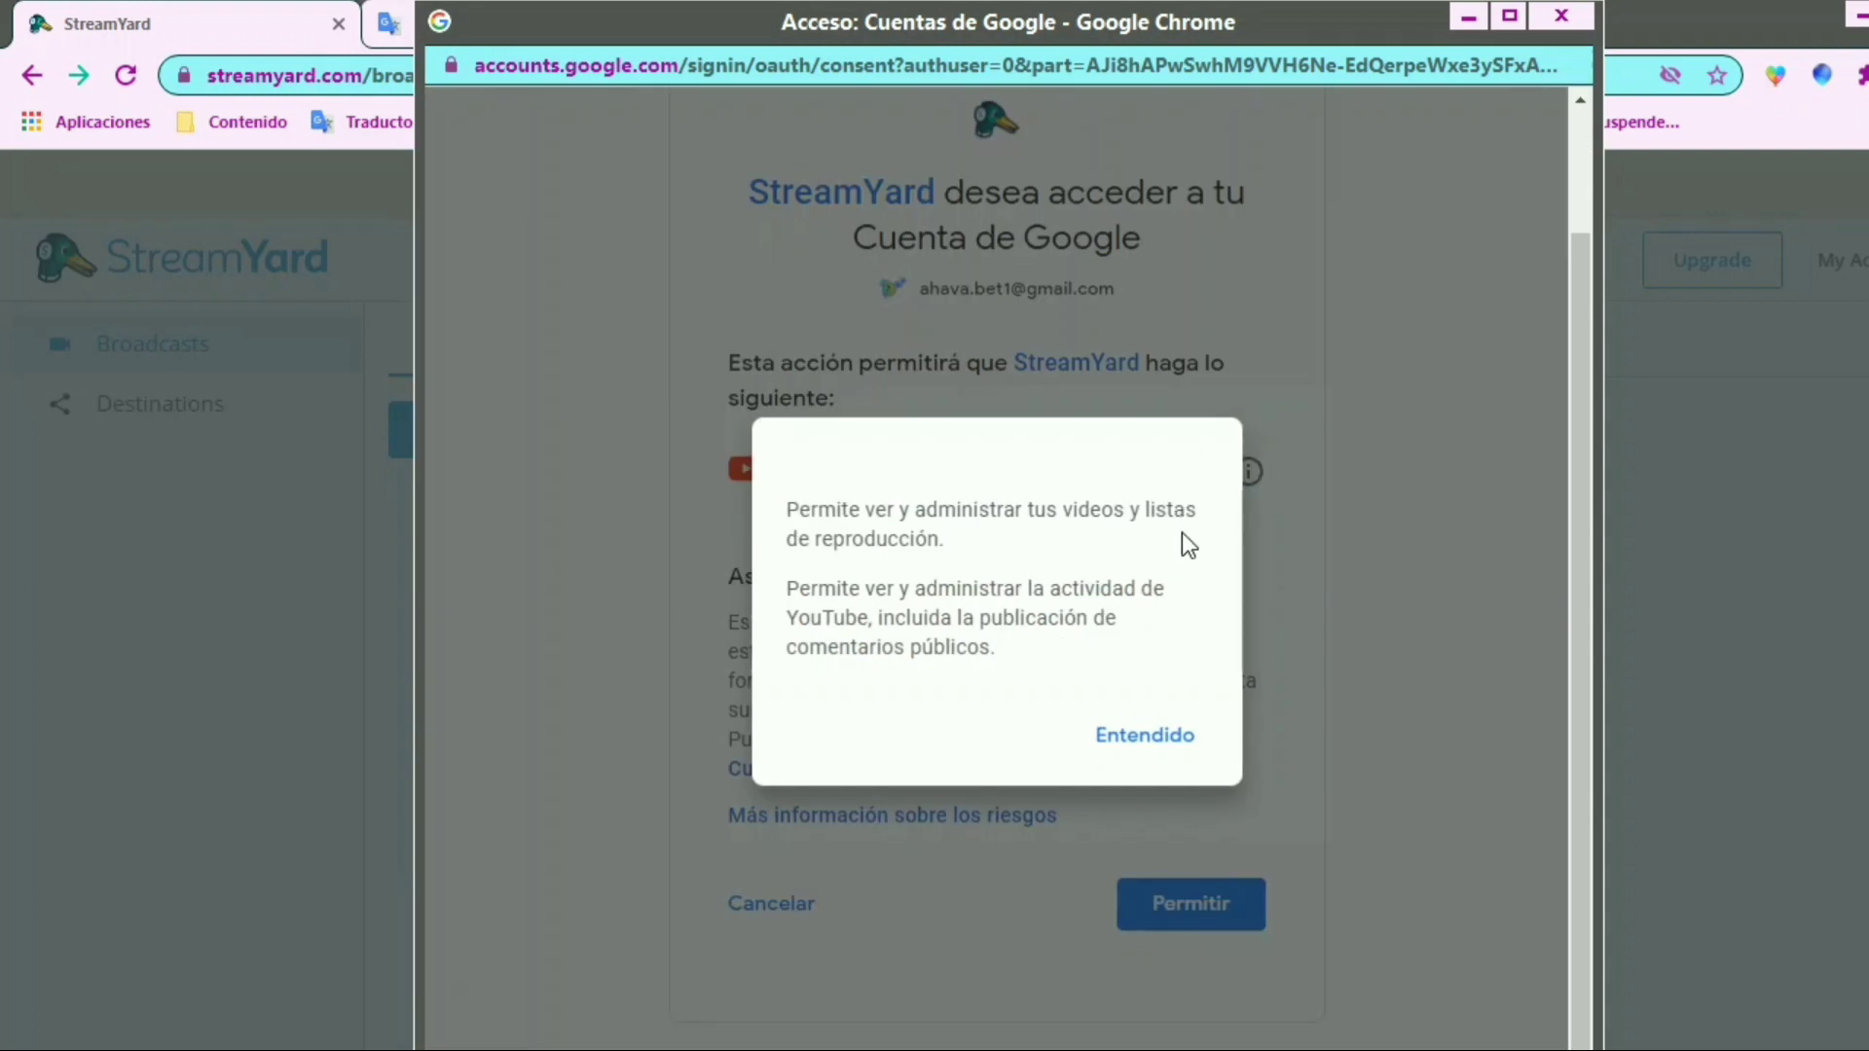
pyautogui.click(1168, 738)
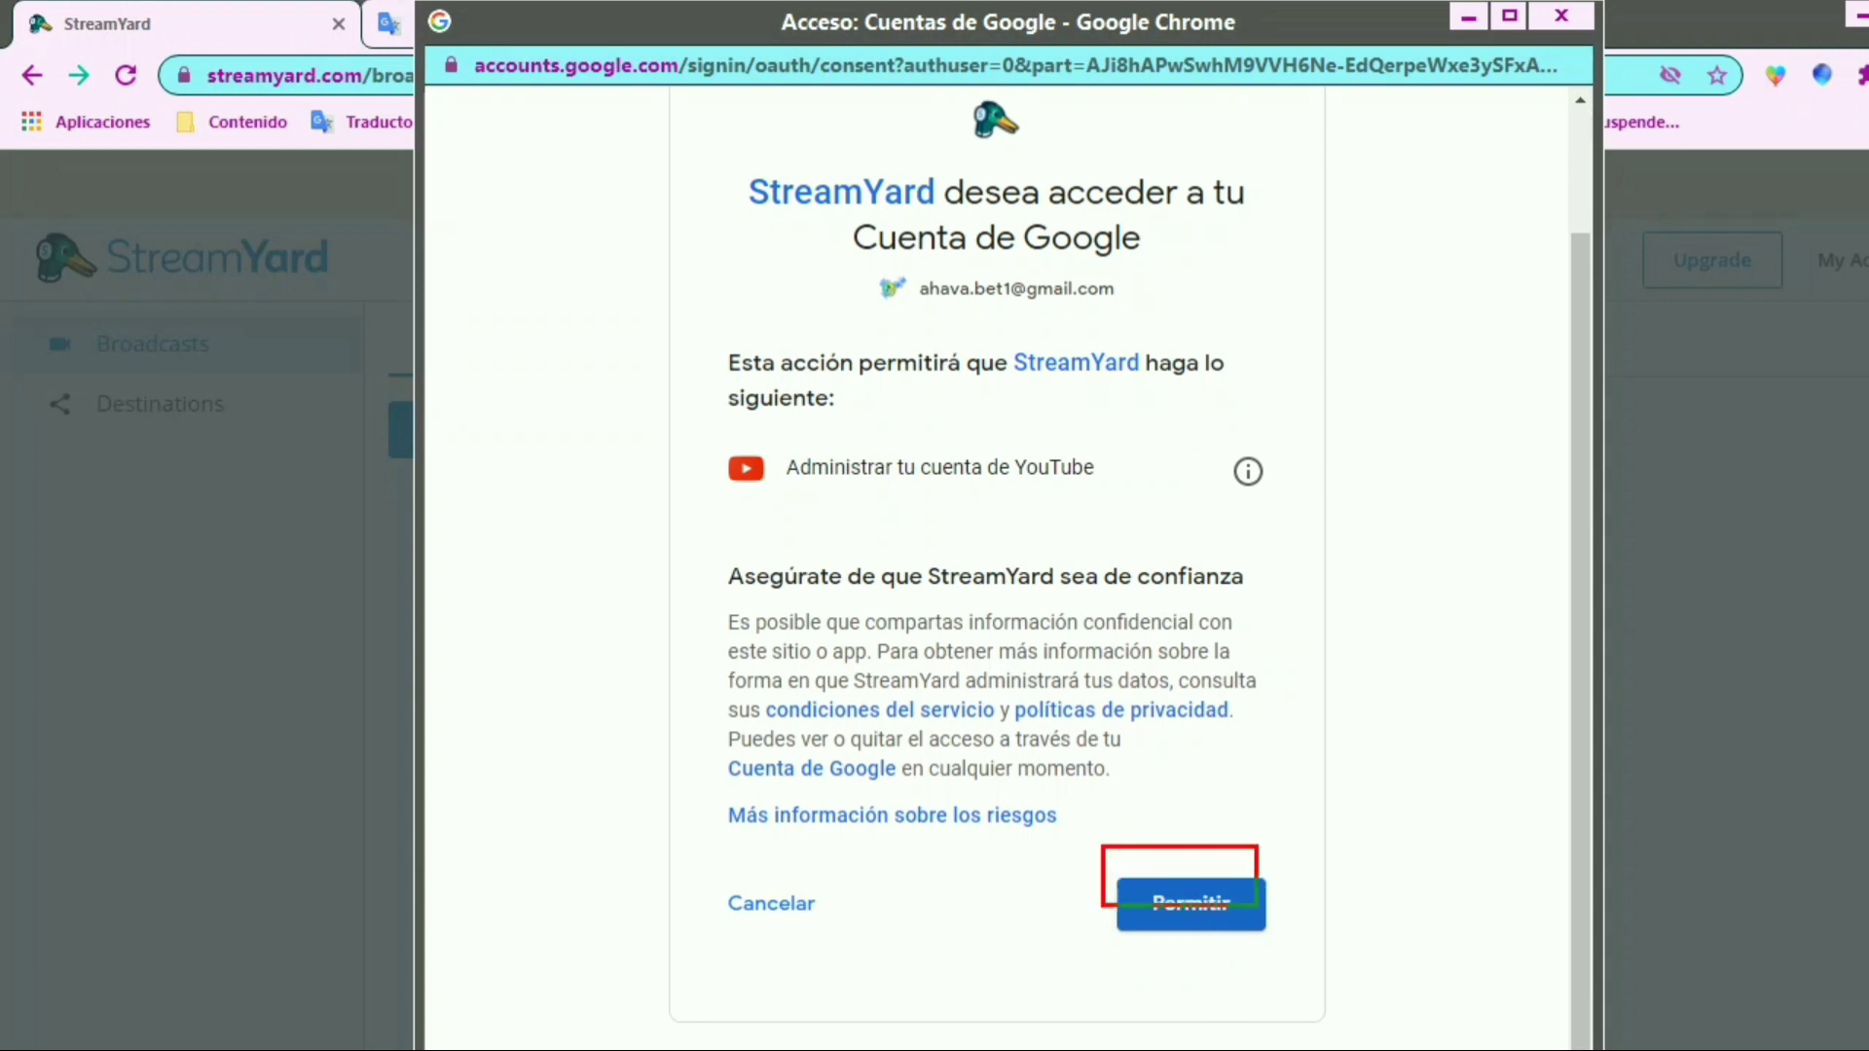
pyautogui.click(1244, 933)
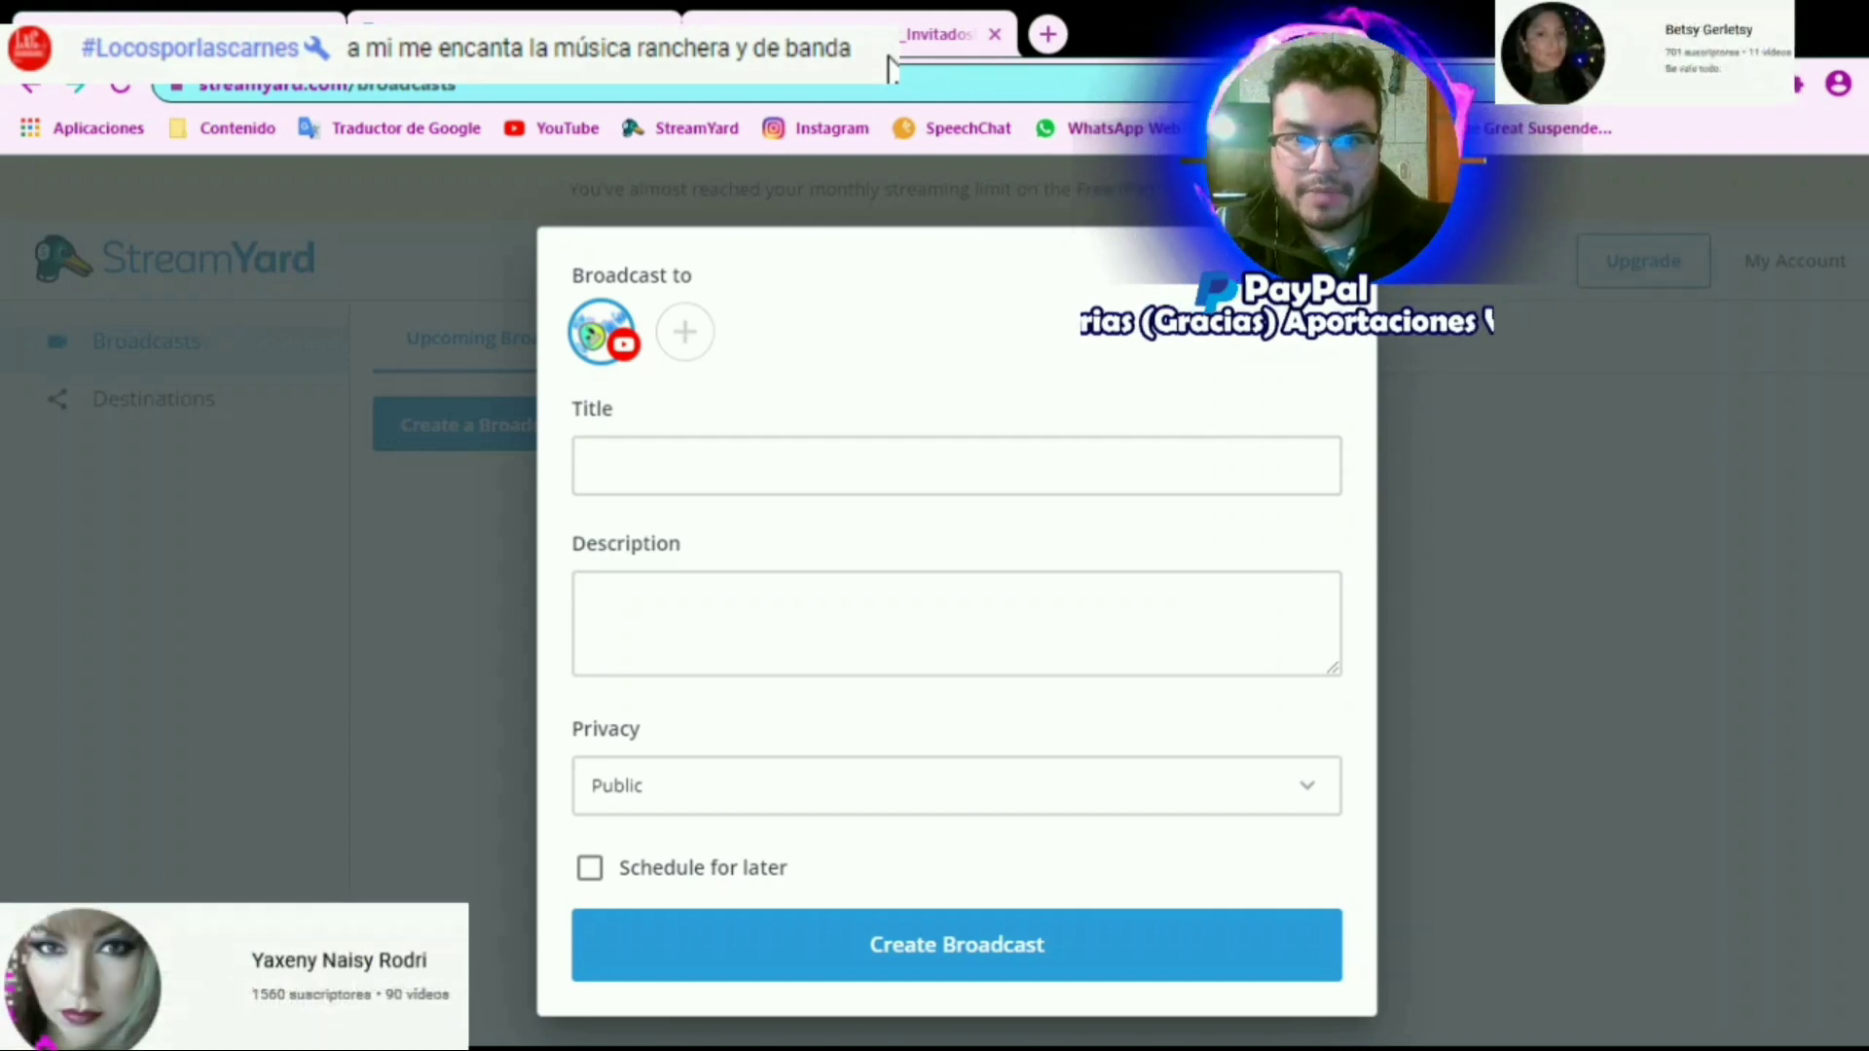
# Paste the copied stream announcement text into the broadcast's description
pyautogui.click(889, 631)
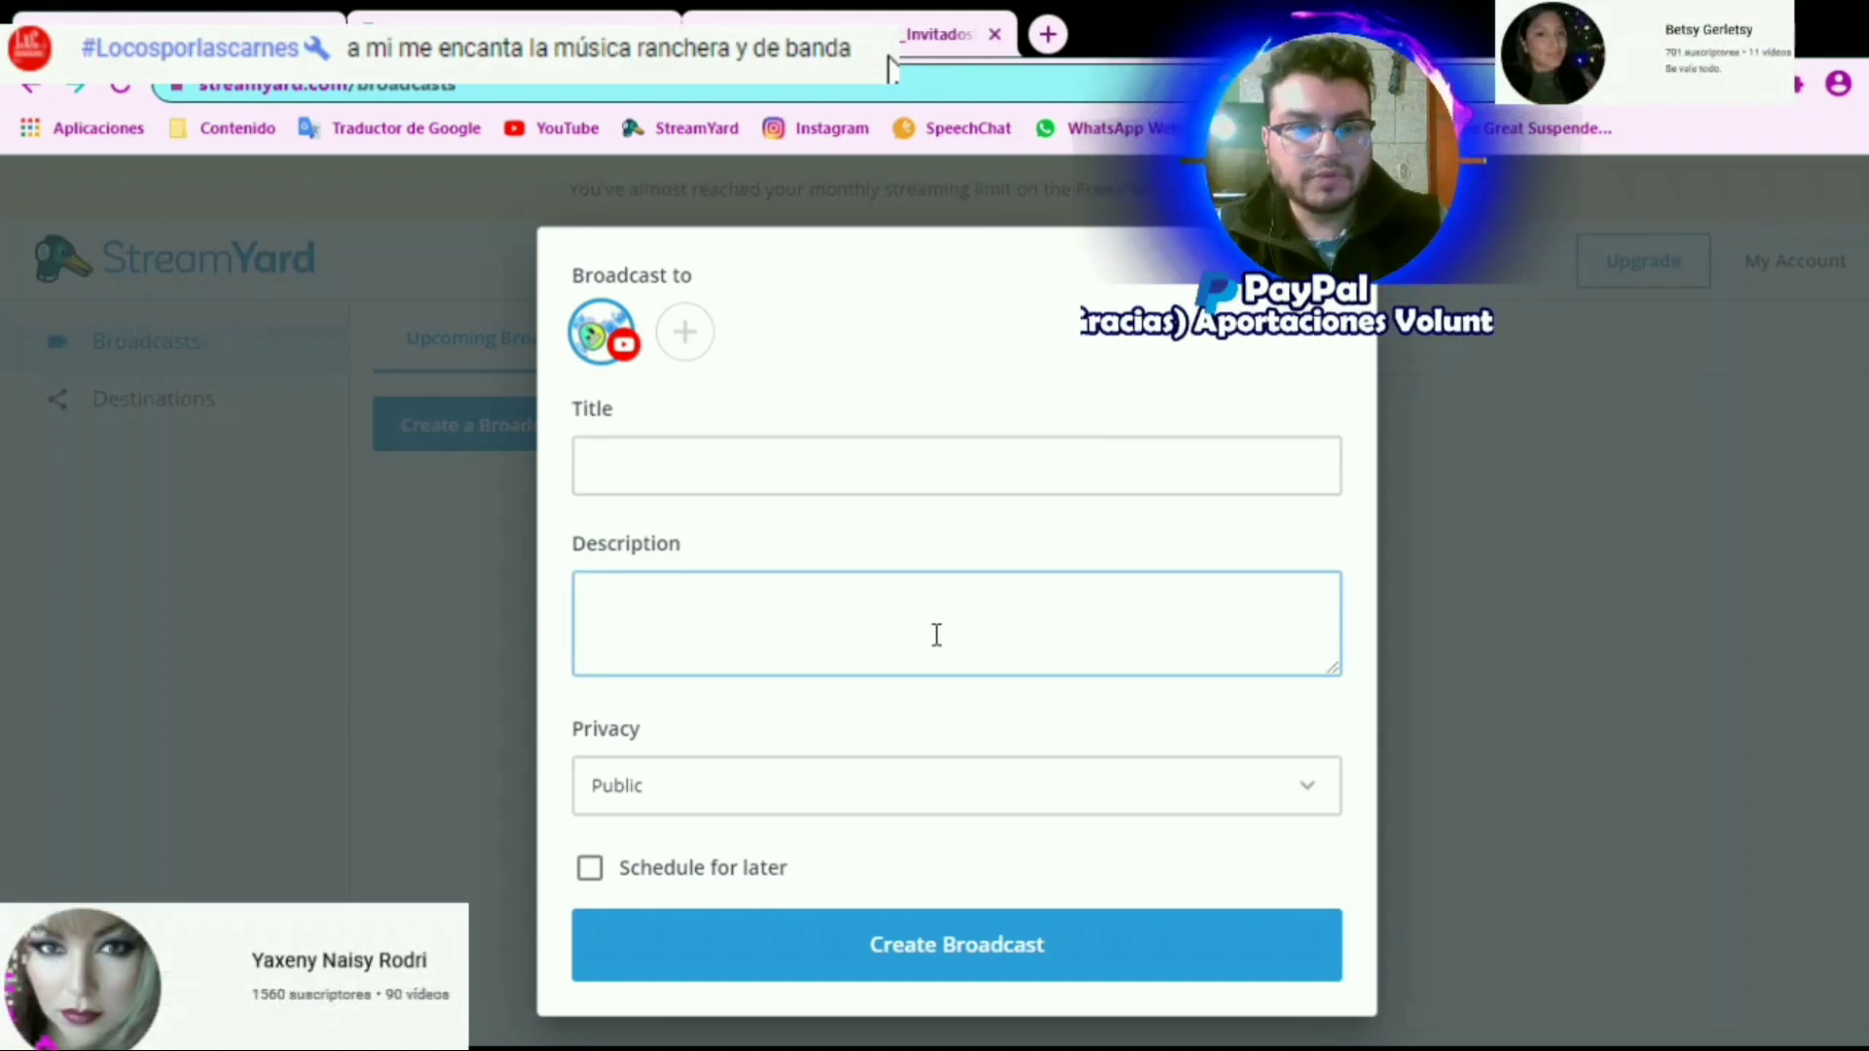
pyautogui.click(968, 671)
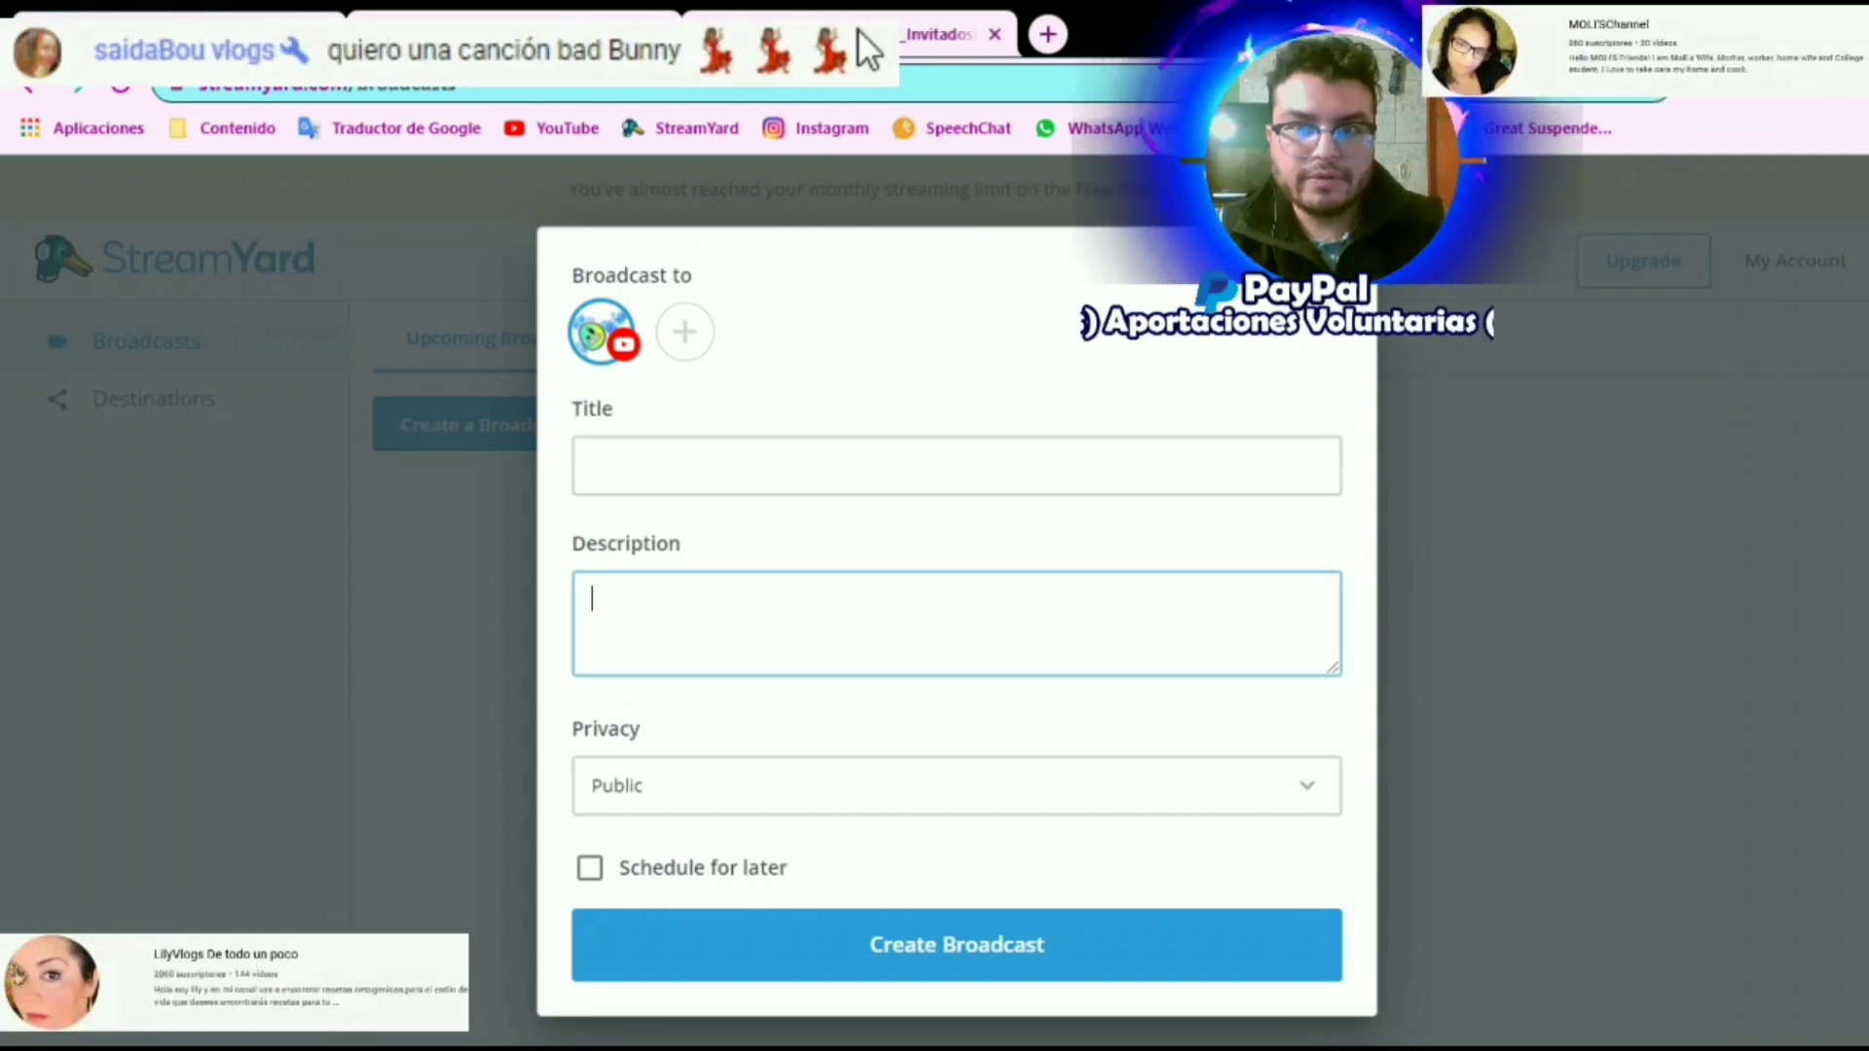
pyautogui.hotkey('ctrl', 'v')
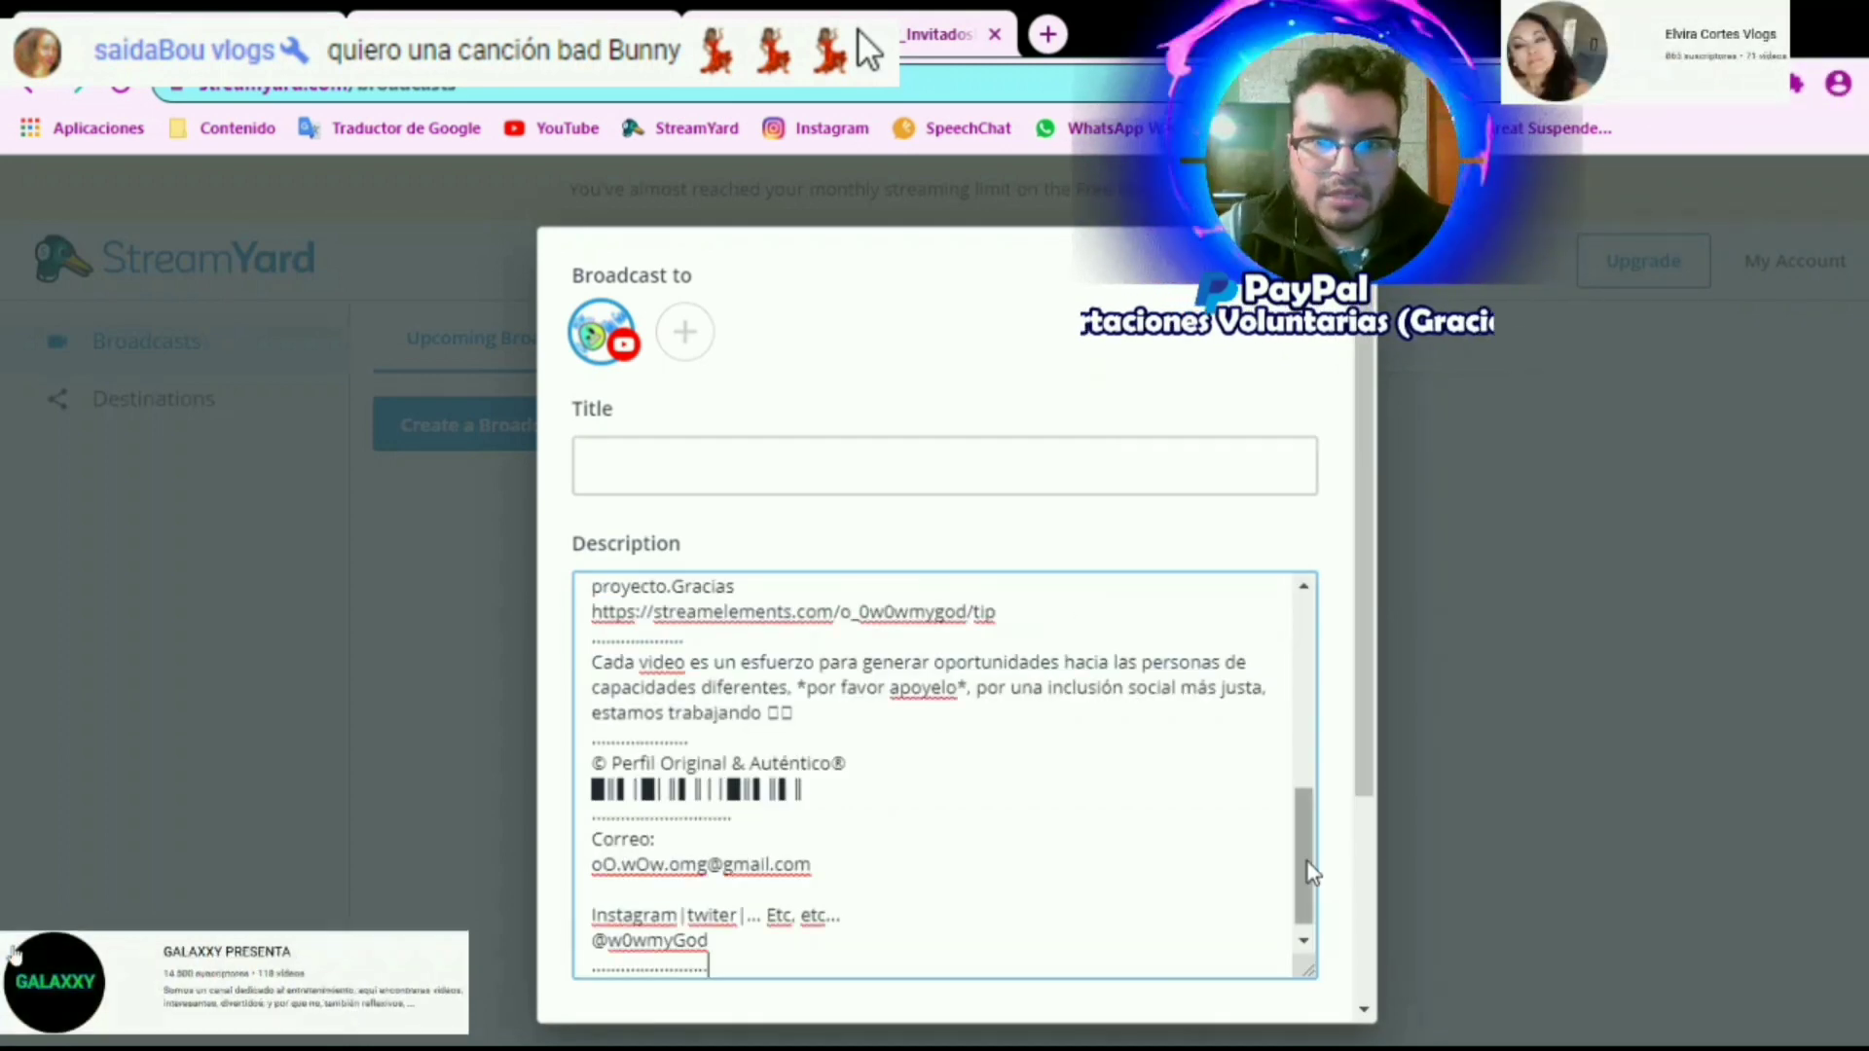
# Copy the description's first line, "¿Youtube+complicado?_InvitadosEspeciales", into the broadcast's title
pyautogui.scroll(15, 1048, 620)
pyautogui.moveTo(962, 599); pyautogui.dragTo(525, 616)
pyautogui.hotkey('ctrl', 'c')
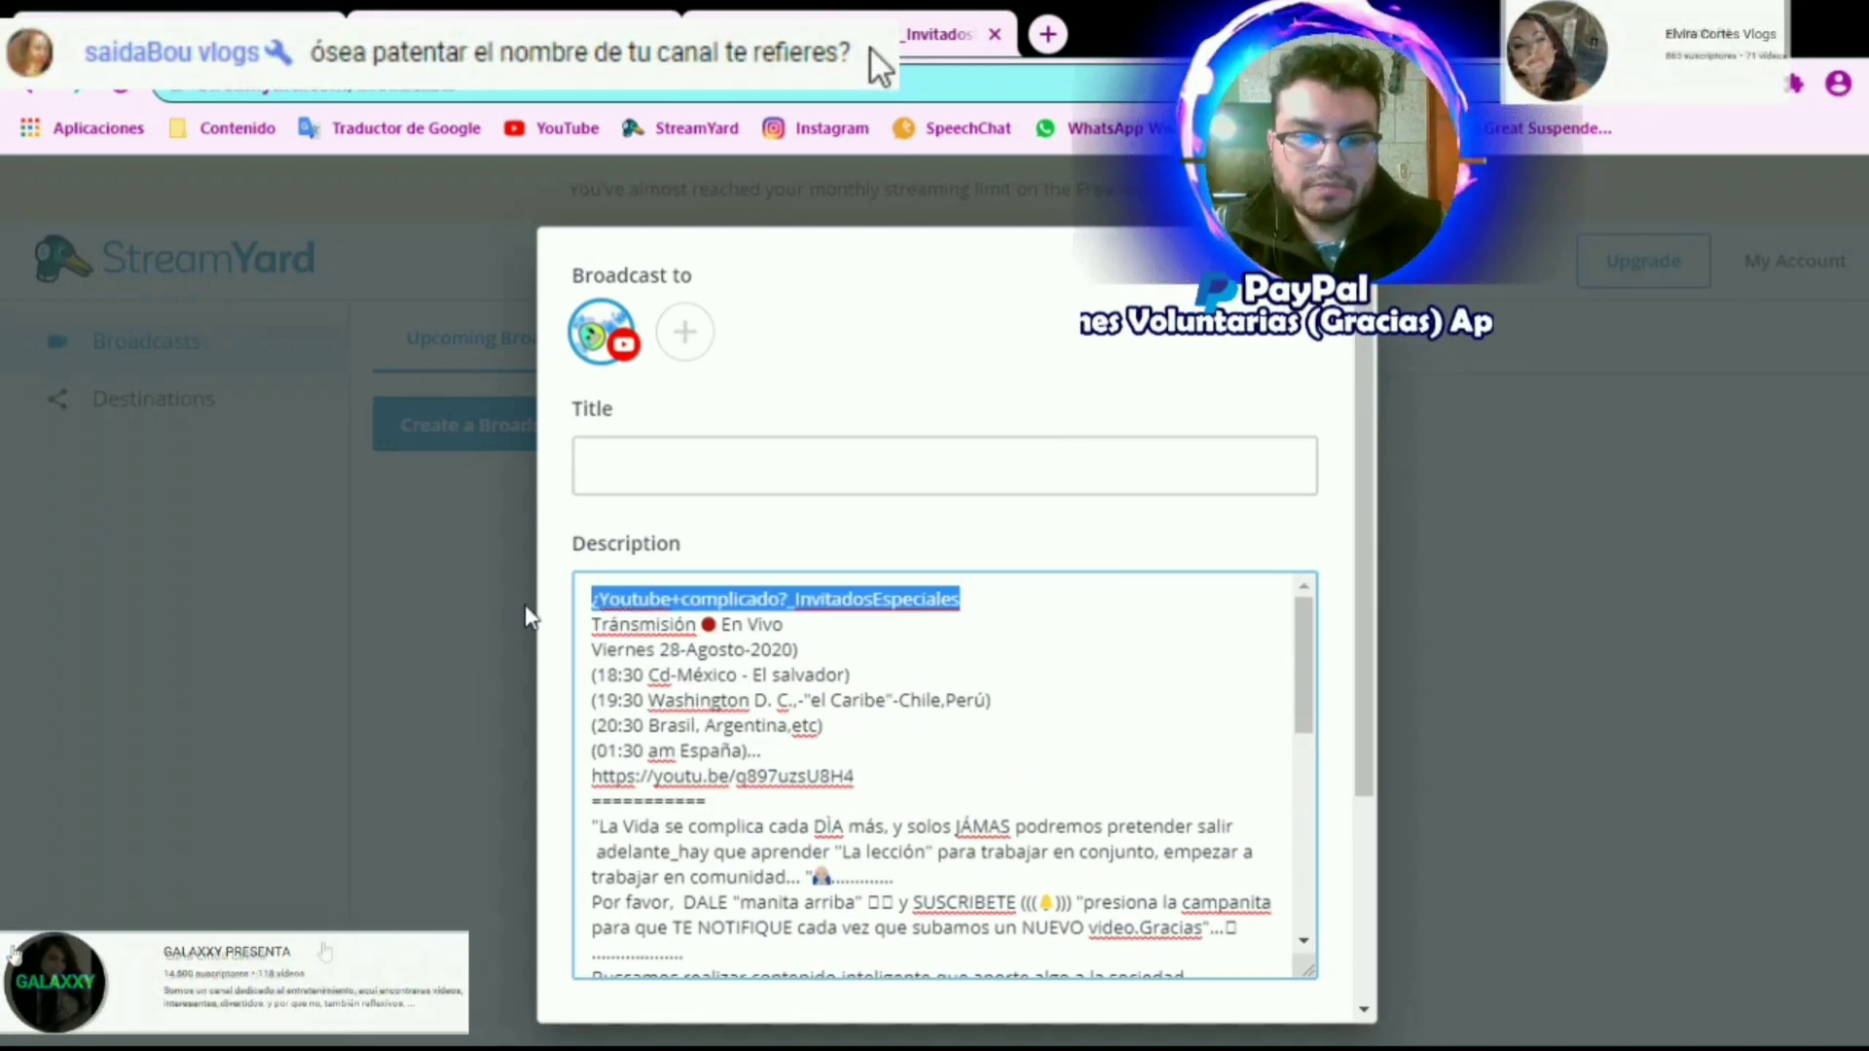
pyautogui.click(873, 464)
pyautogui.hotkey('ctrl', 'v')
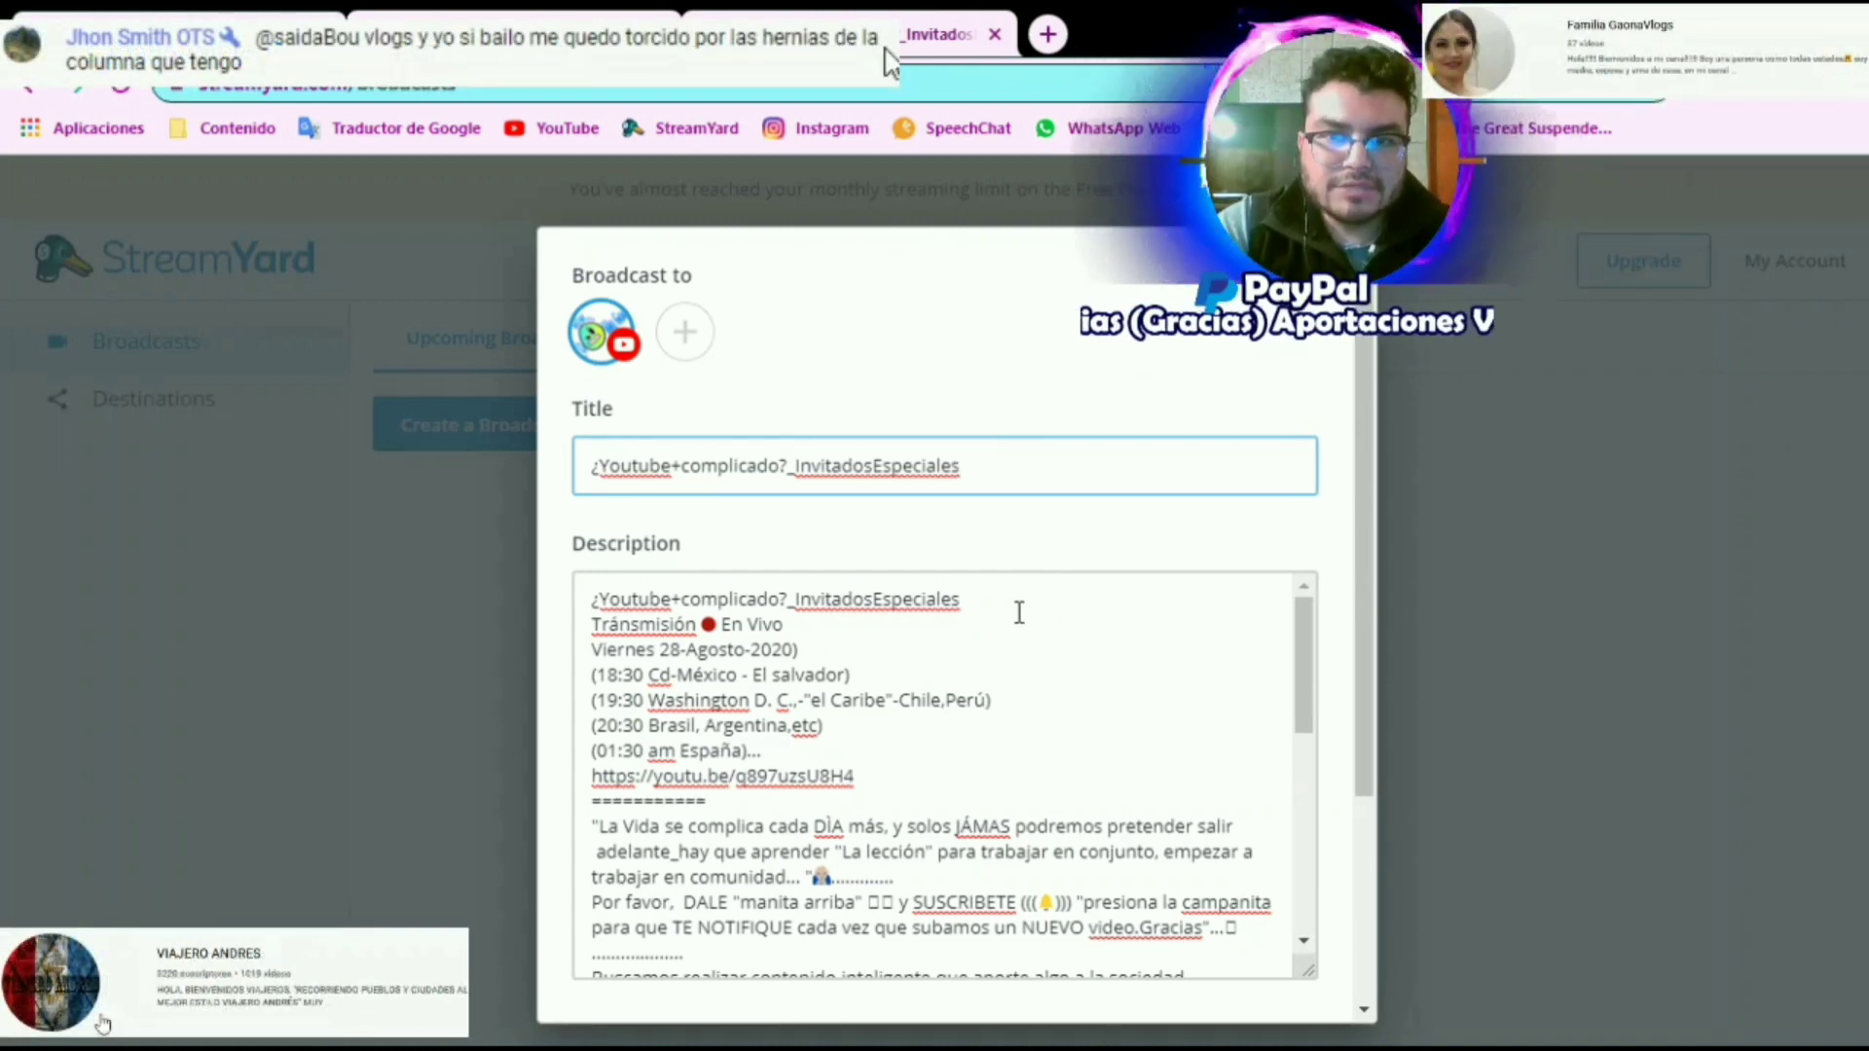
# Insert a blank line below the description's first line and enable Schedule for later for the broadcast
pyautogui.click(1012, 604)
pyautogui.press('Return')
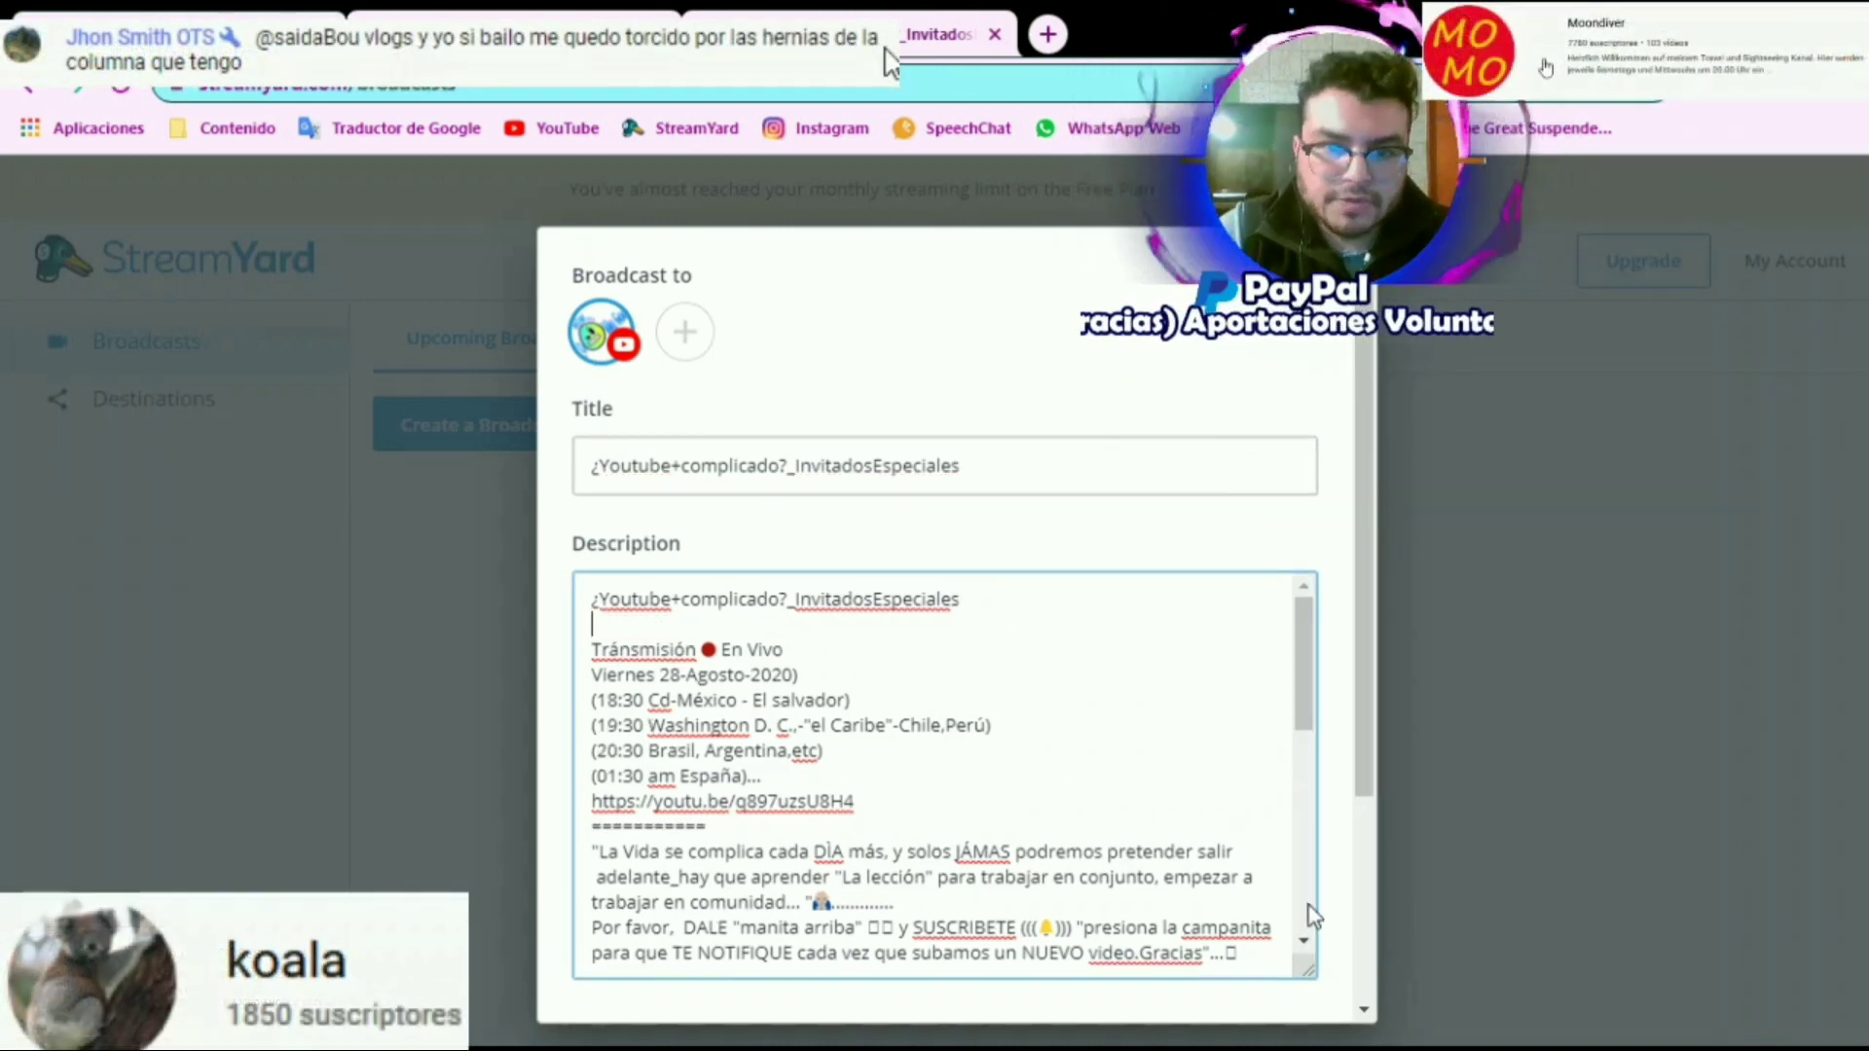
pyautogui.scroll(-10, 1194, 726)
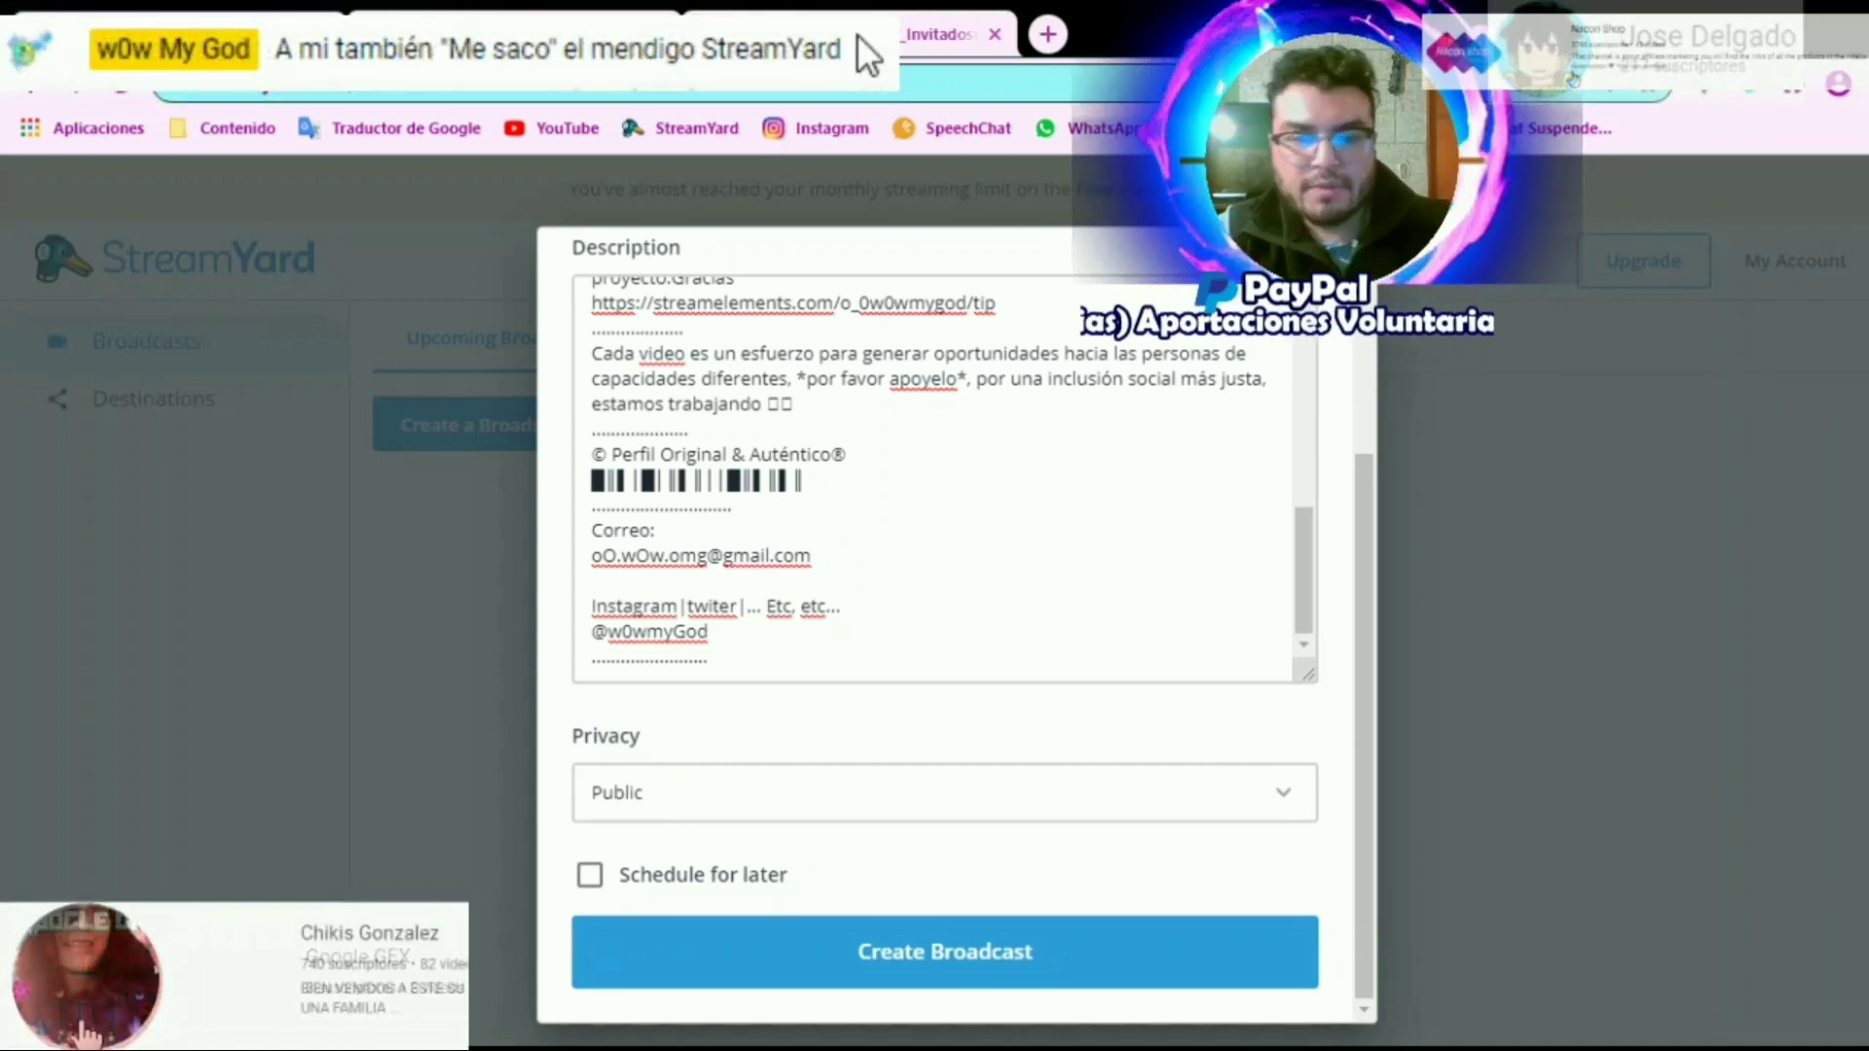
pyautogui.click(589, 874)
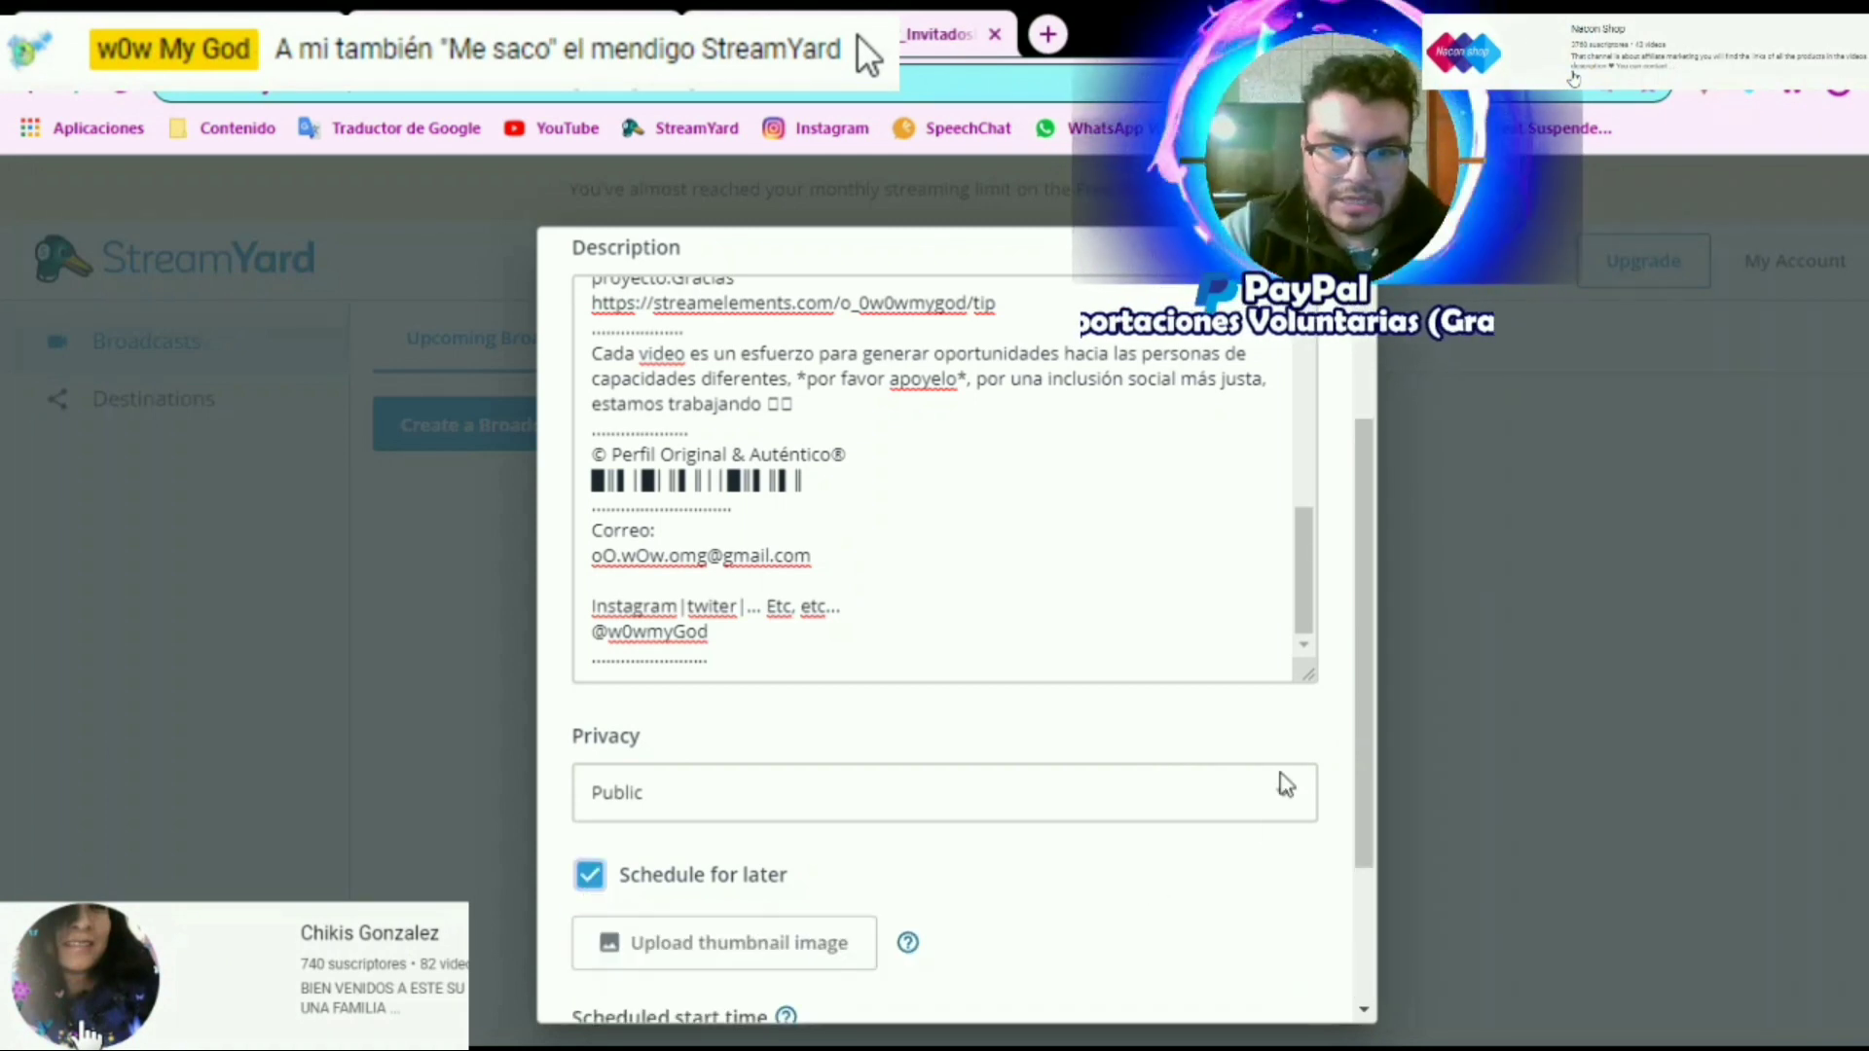
# Upload the "¿Youtube + complicado?" image as the broadcast's thumbnail and apply its position and size
pyautogui.scroll(-1, 1372, 722)
pyautogui.scroll(-2, 1373, 722)
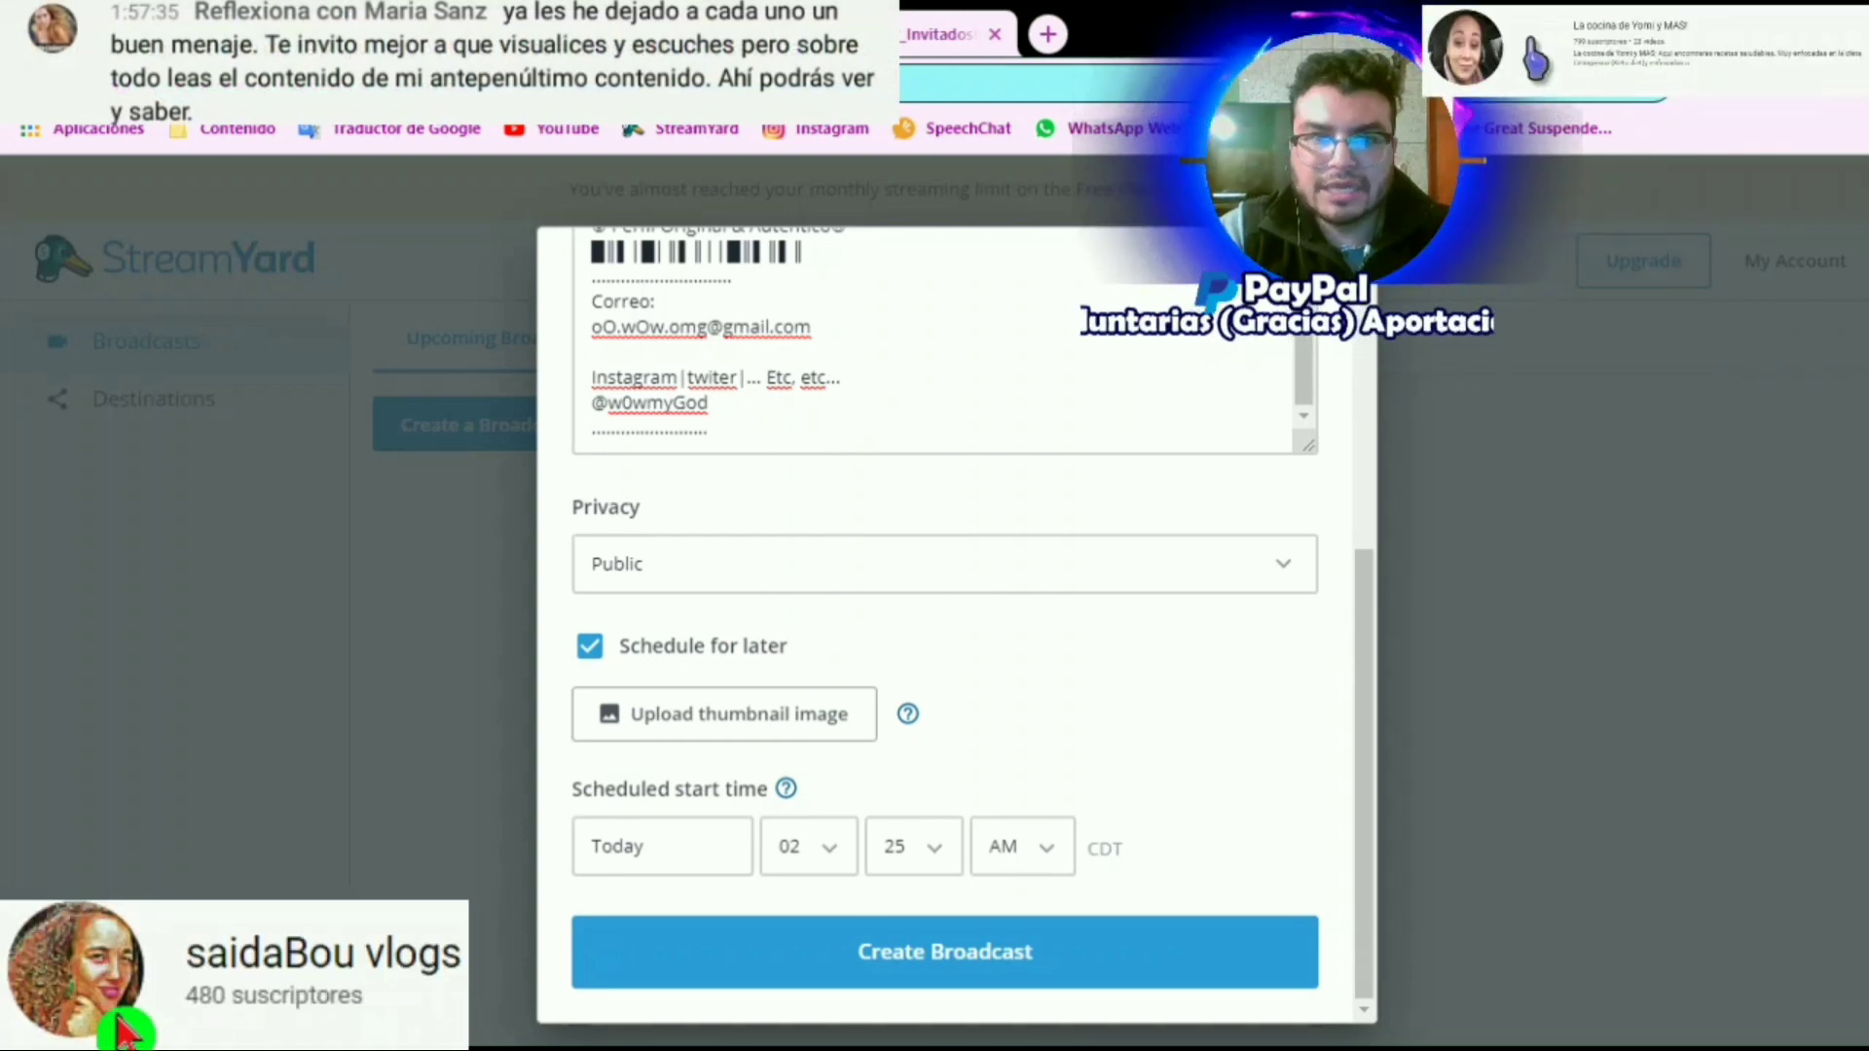
pyautogui.click(1237, 794)
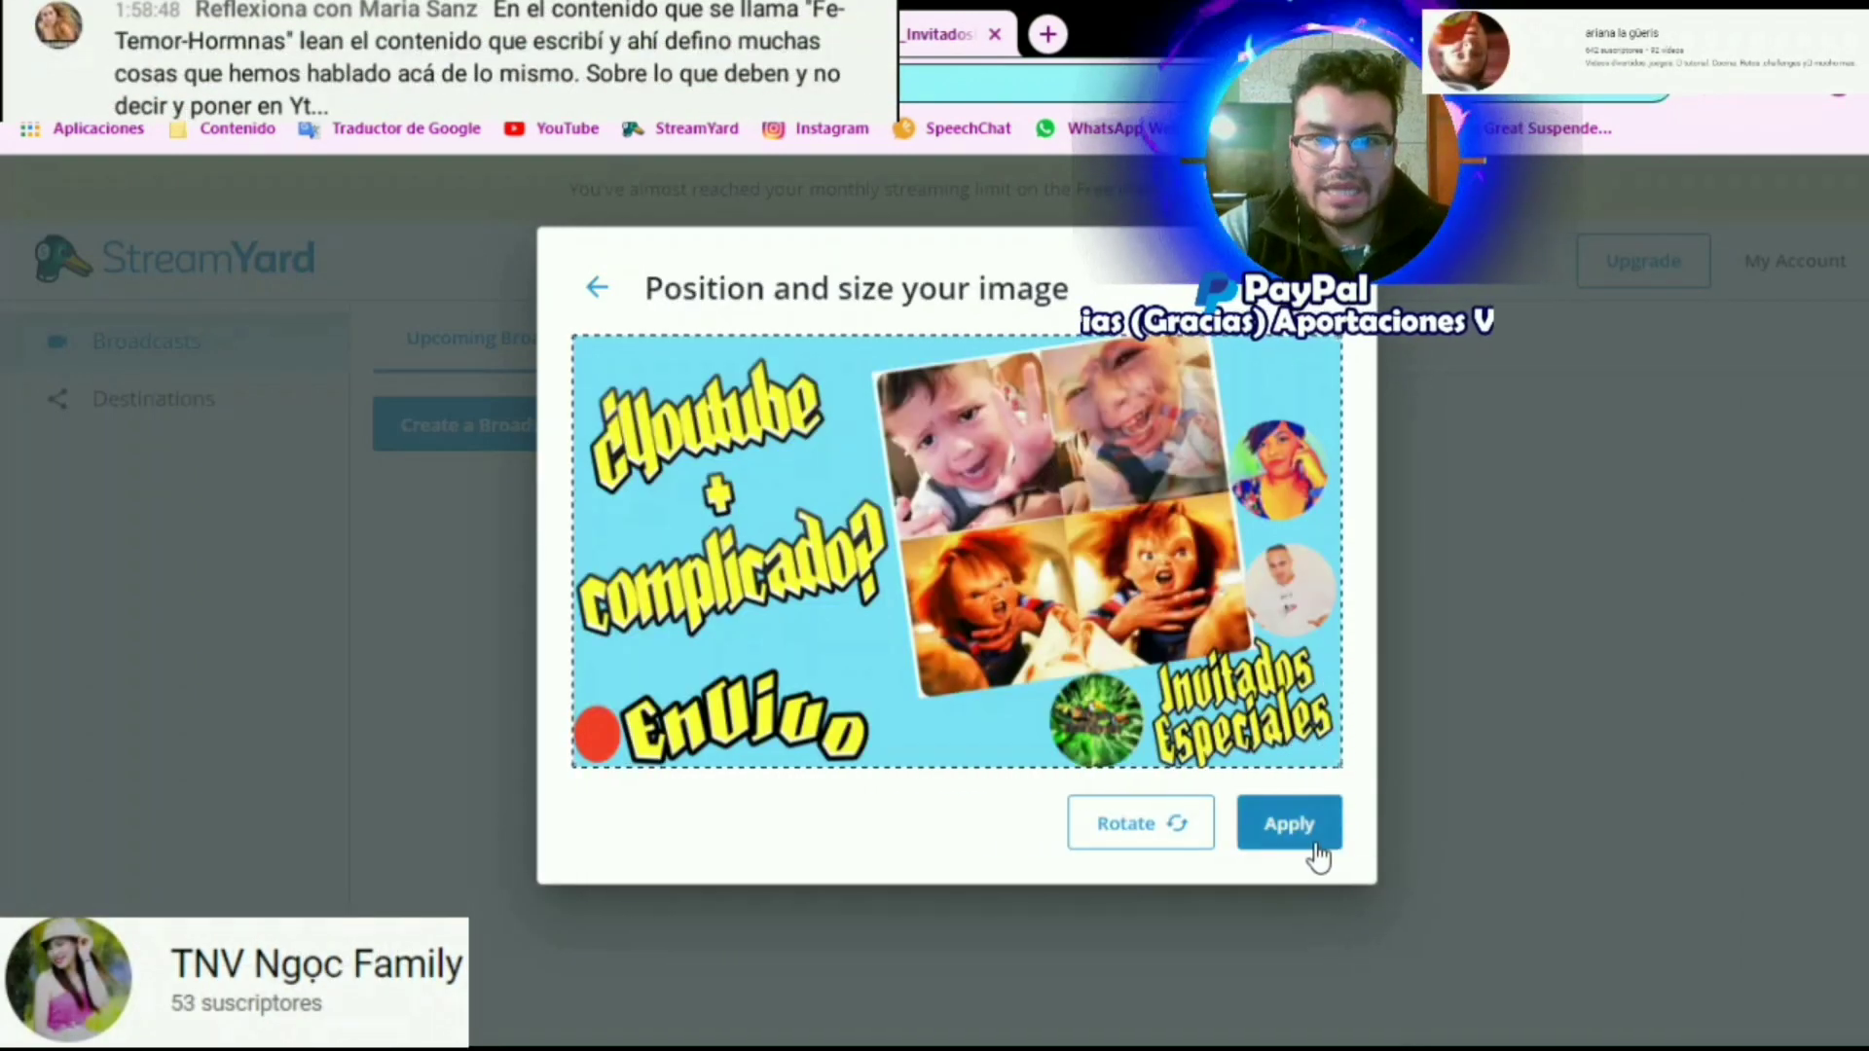
pyautogui.click(1305, 838)
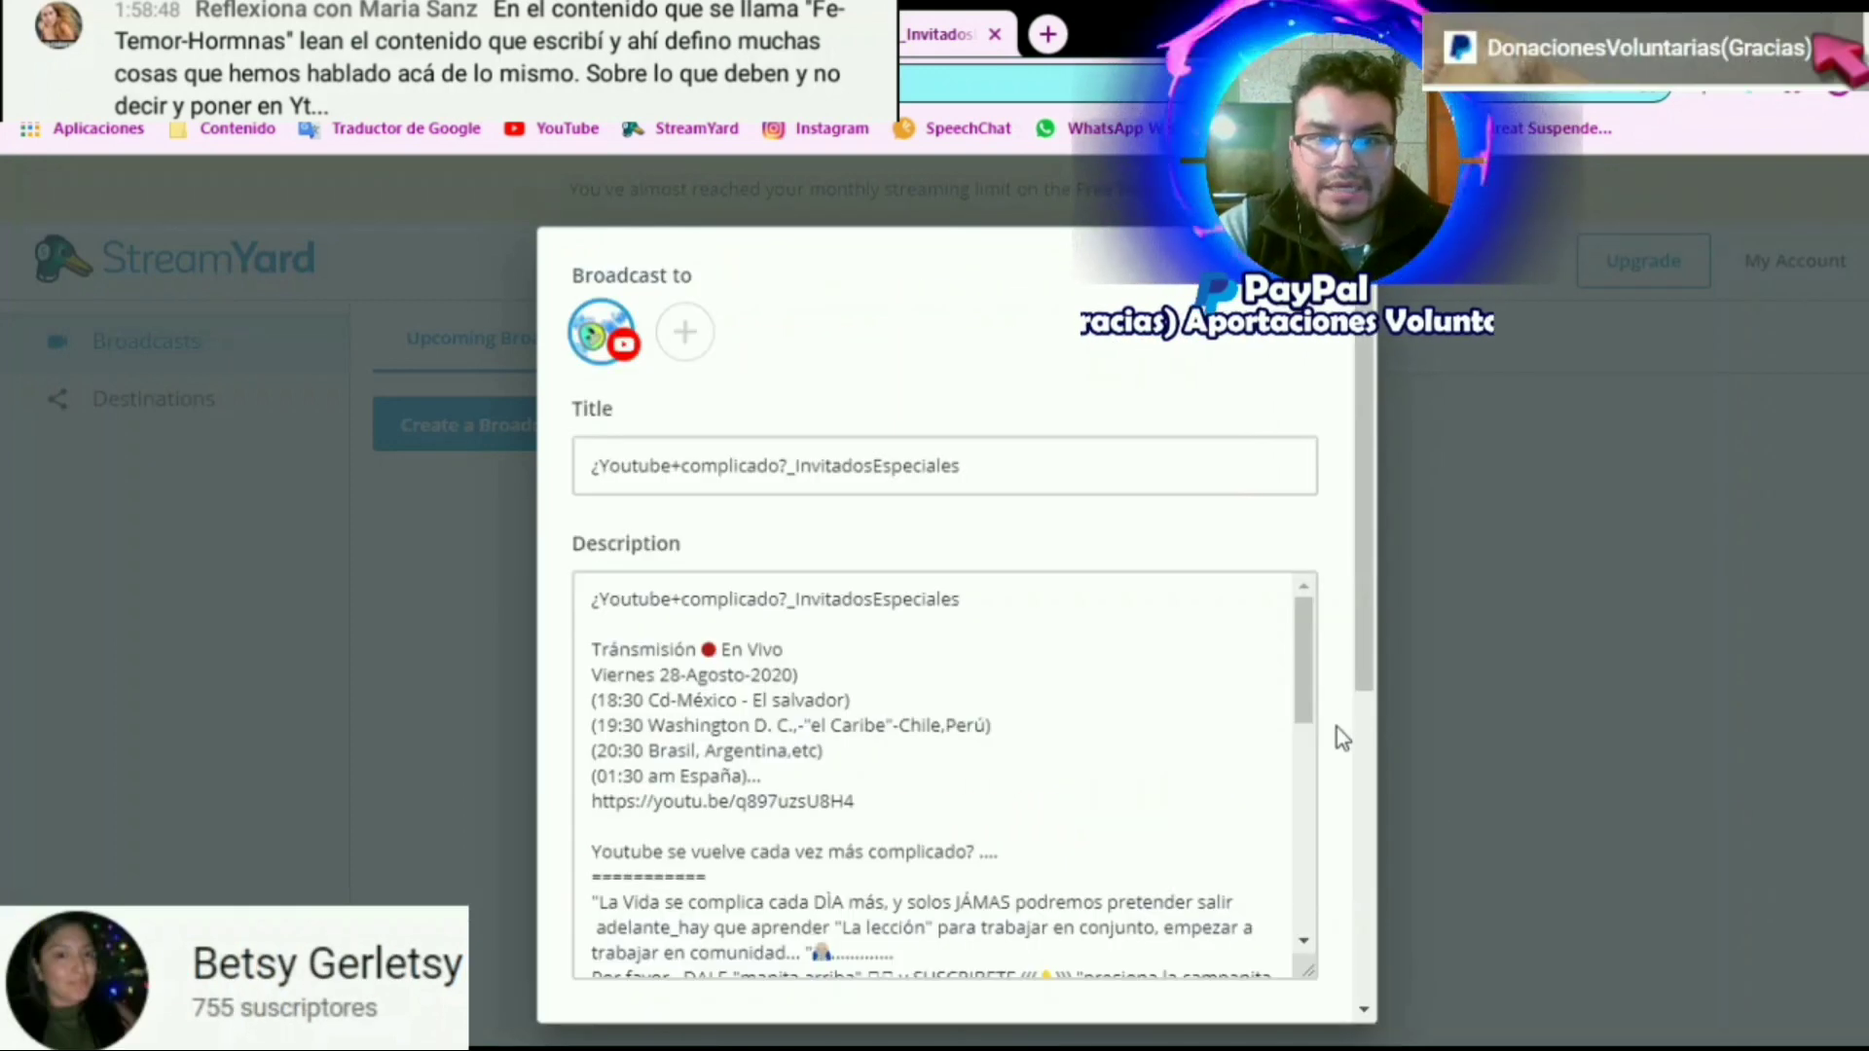
# Set the scheduled start time to today at 06:30 PM and create the broadcast
pyautogui.scroll(-2, 1348, 720)
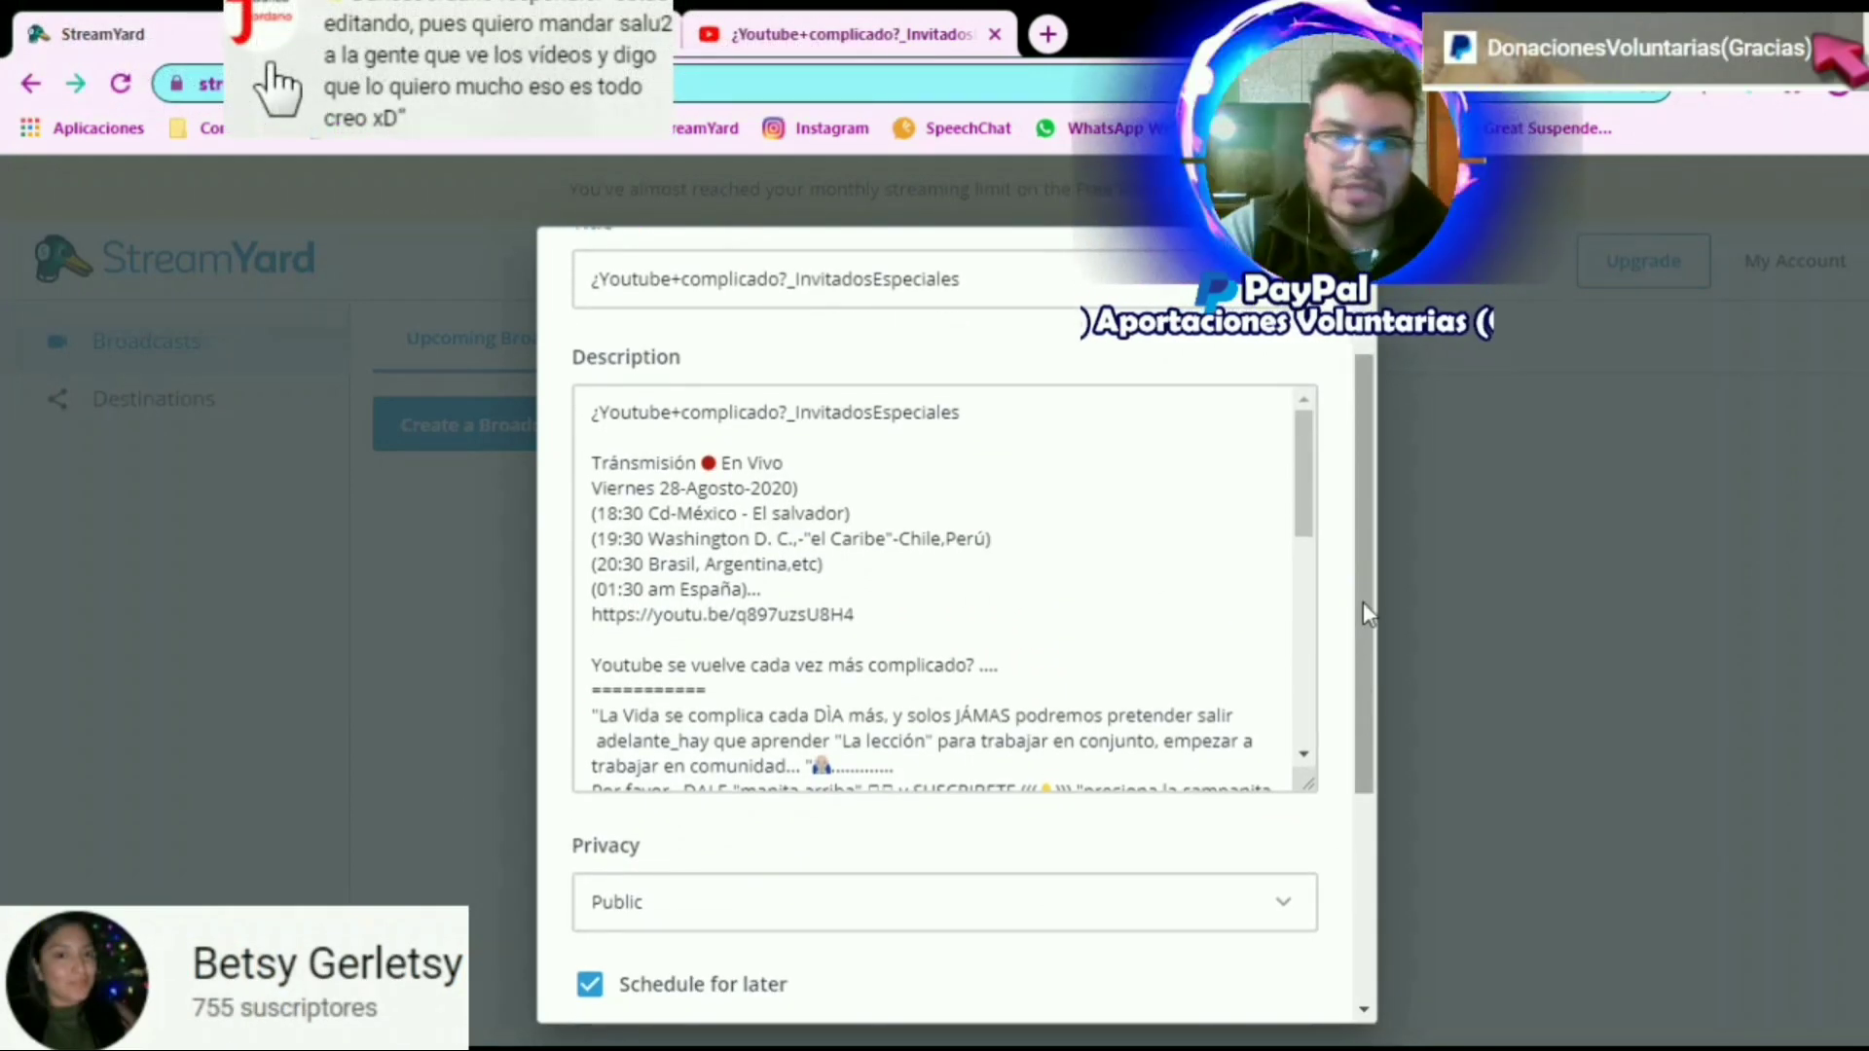
pyautogui.moveTo(1365, 599); pyautogui.dragTo(1369, 808)
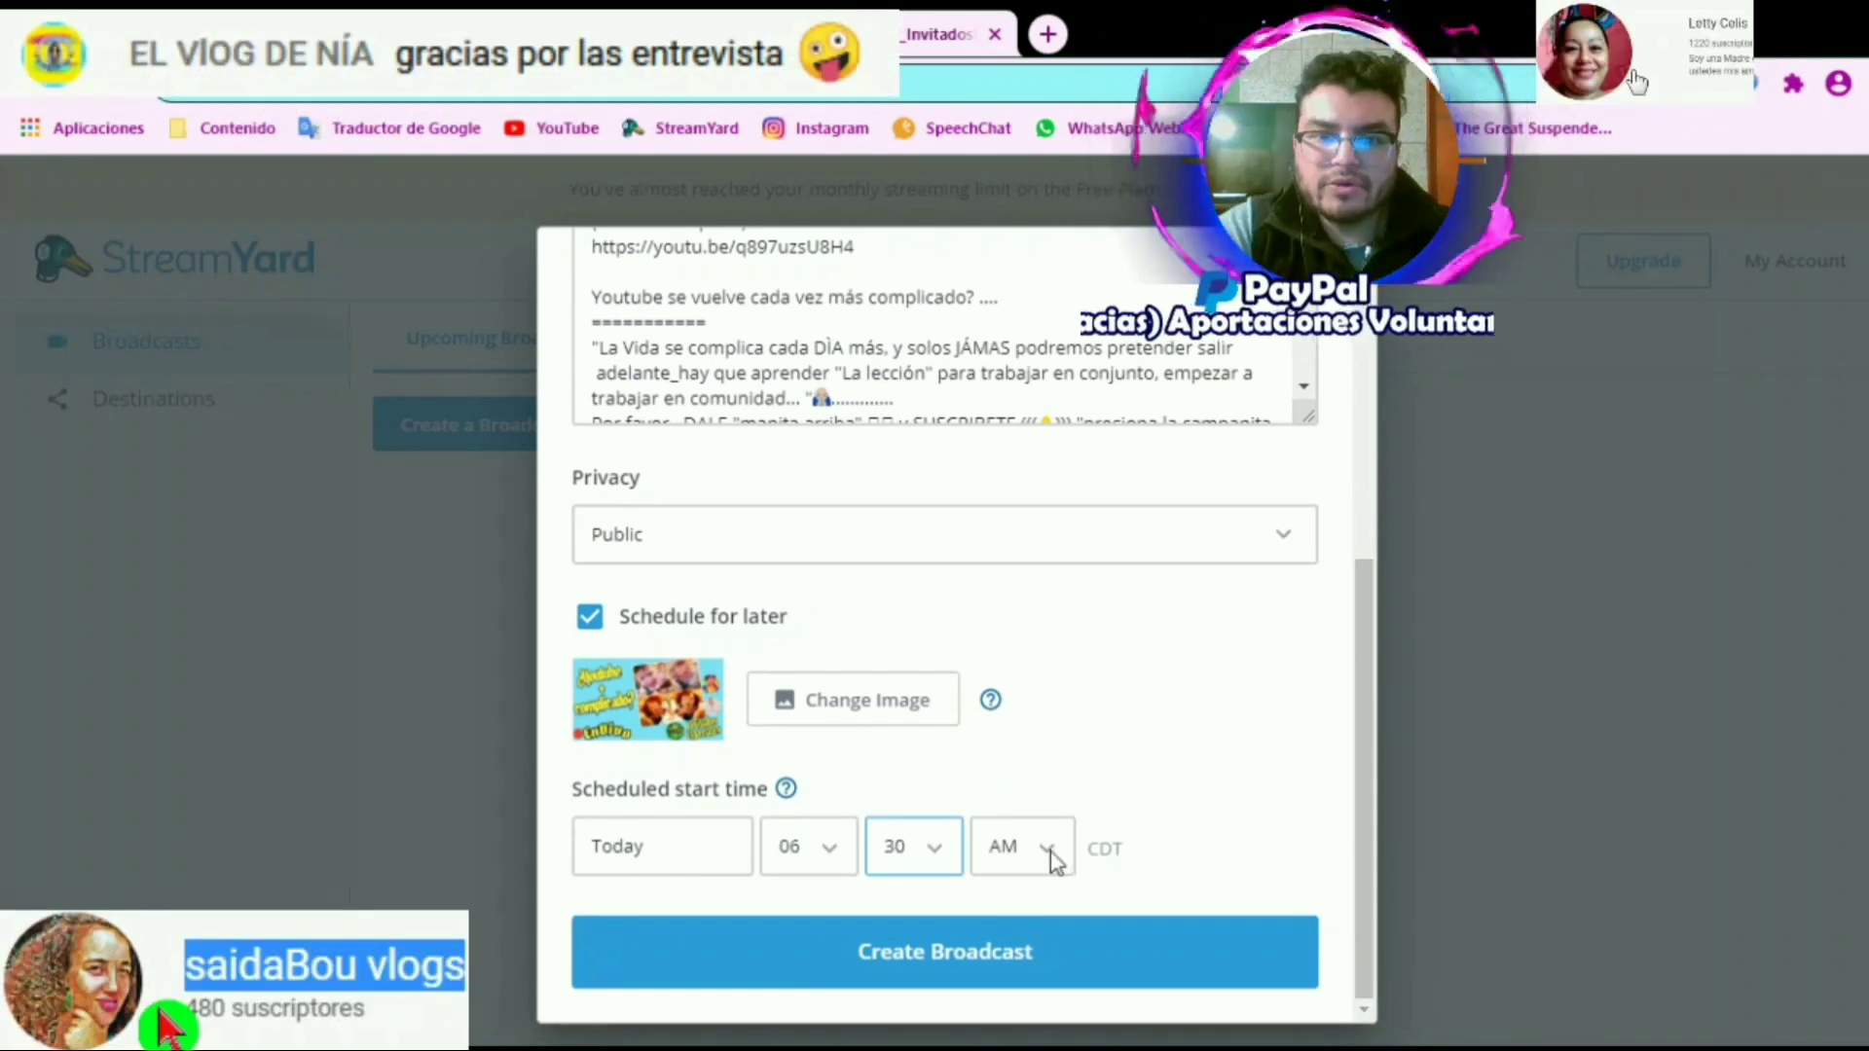
pyautogui.click(1050, 849)
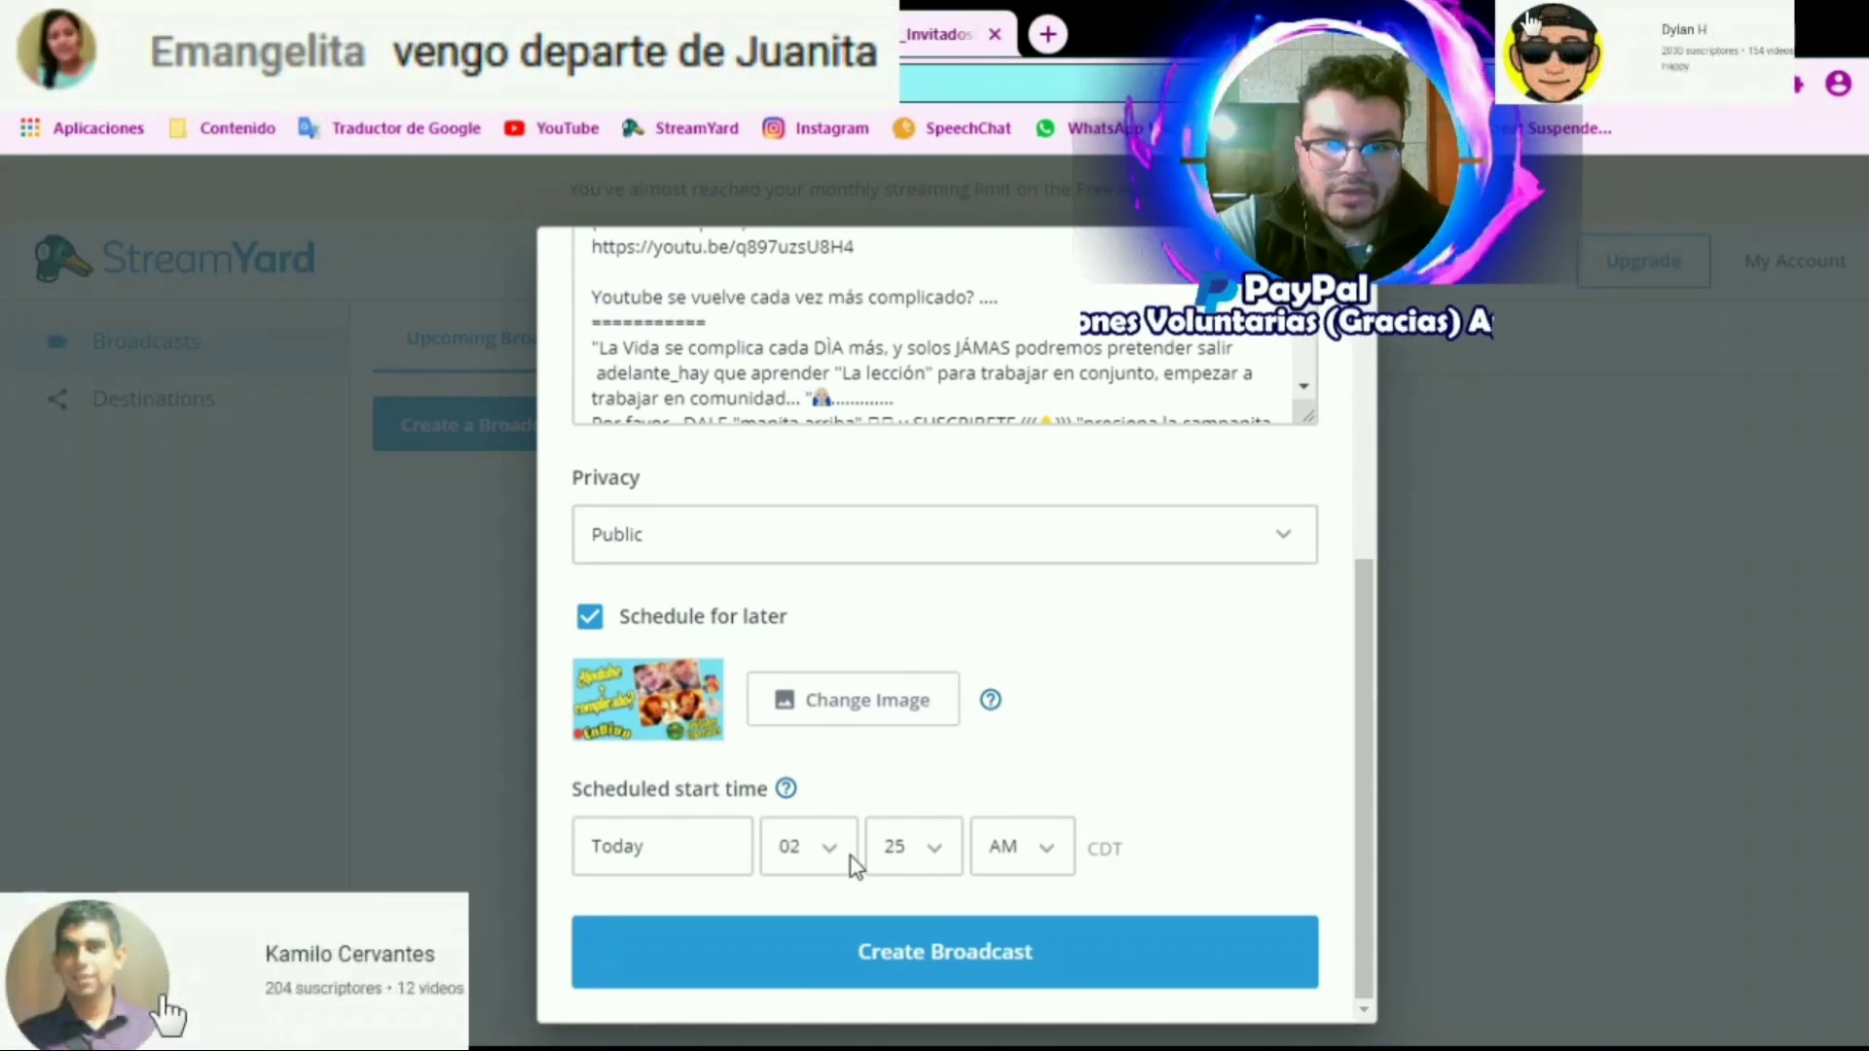
pyautogui.click(839, 851)
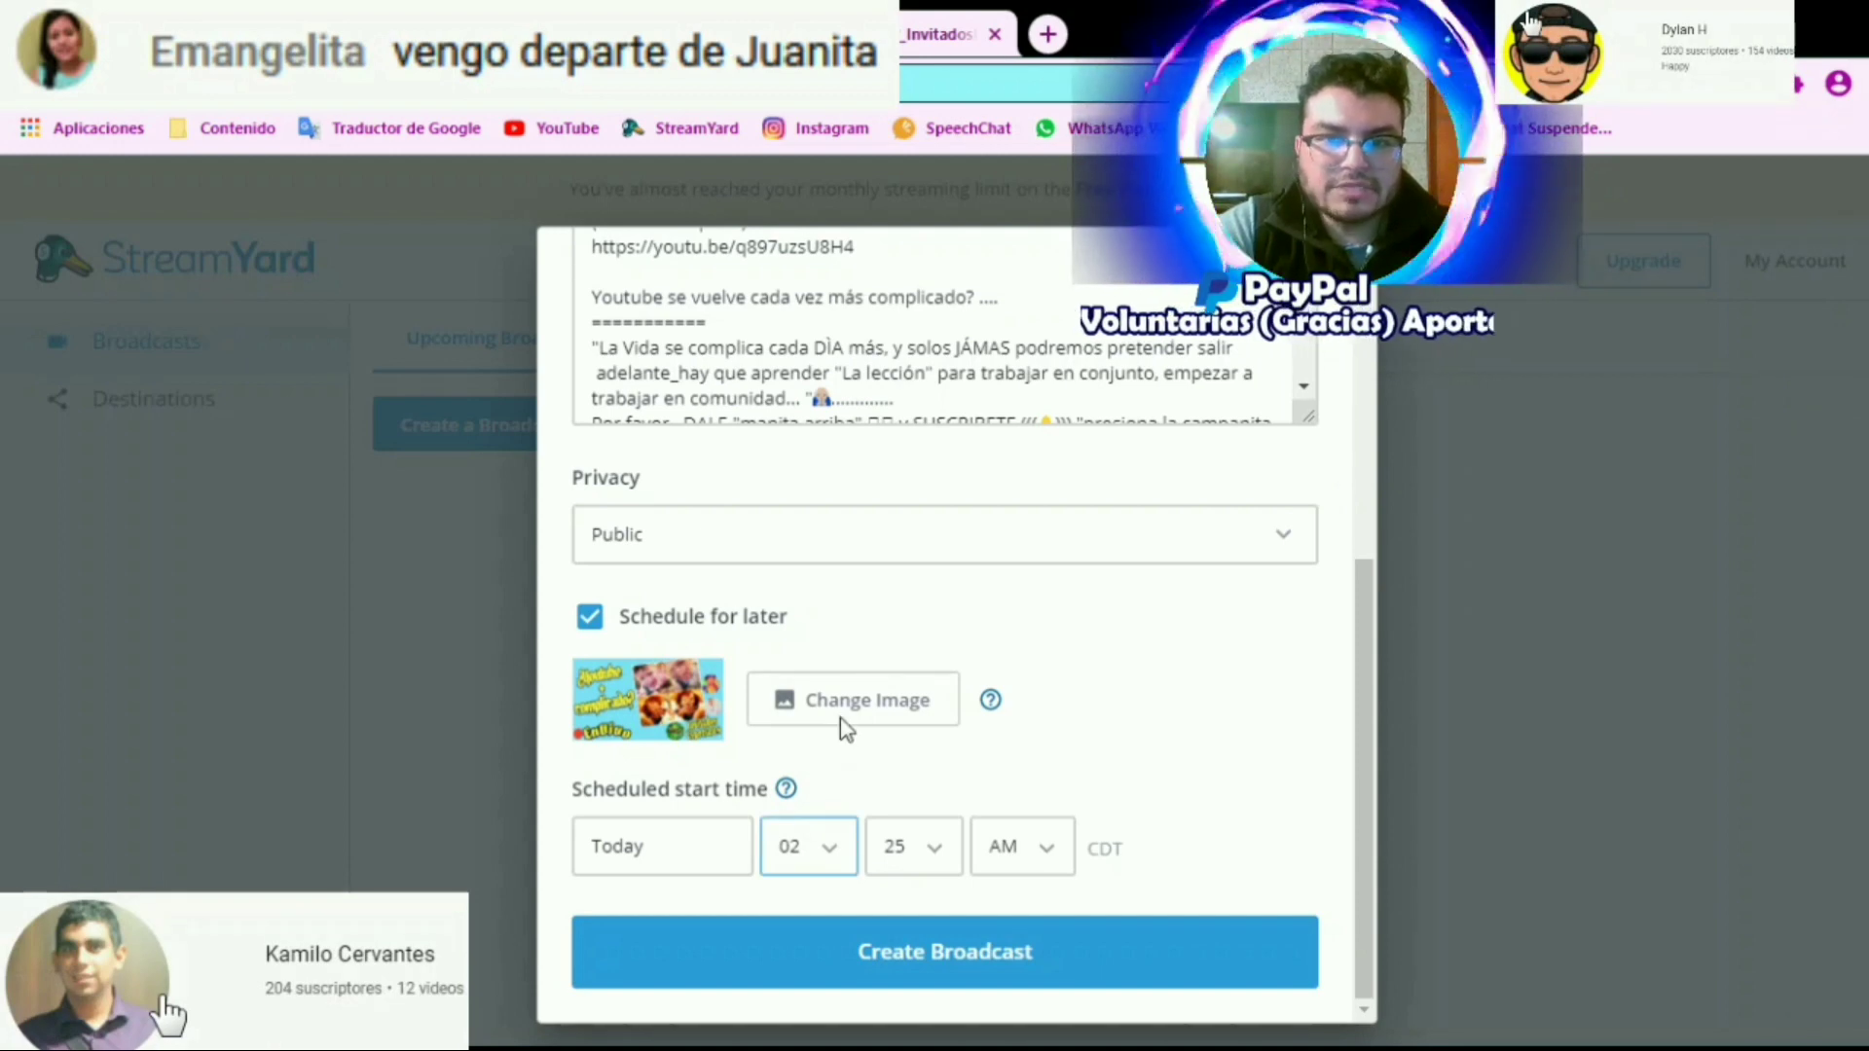
pyautogui.click(825, 581)
pyautogui.click(928, 853)
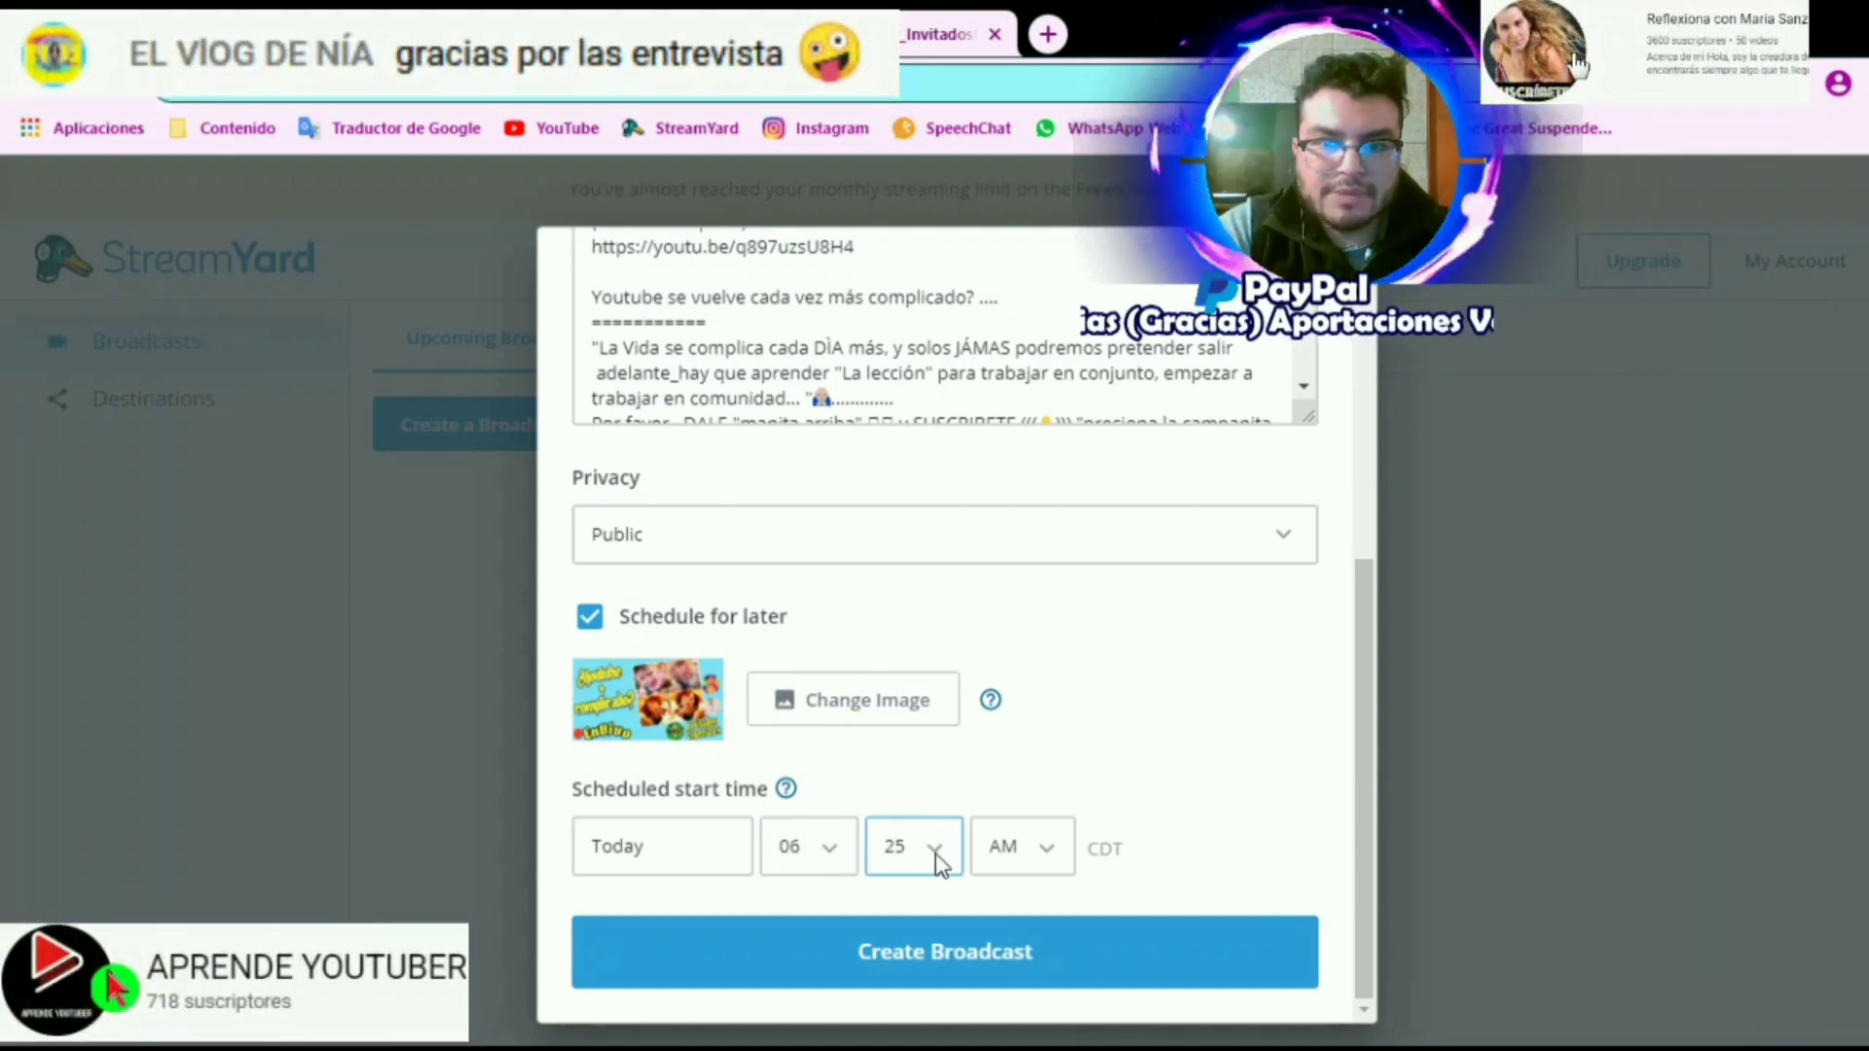
pyautogui.click(909, 648)
pyautogui.click(1055, 853)
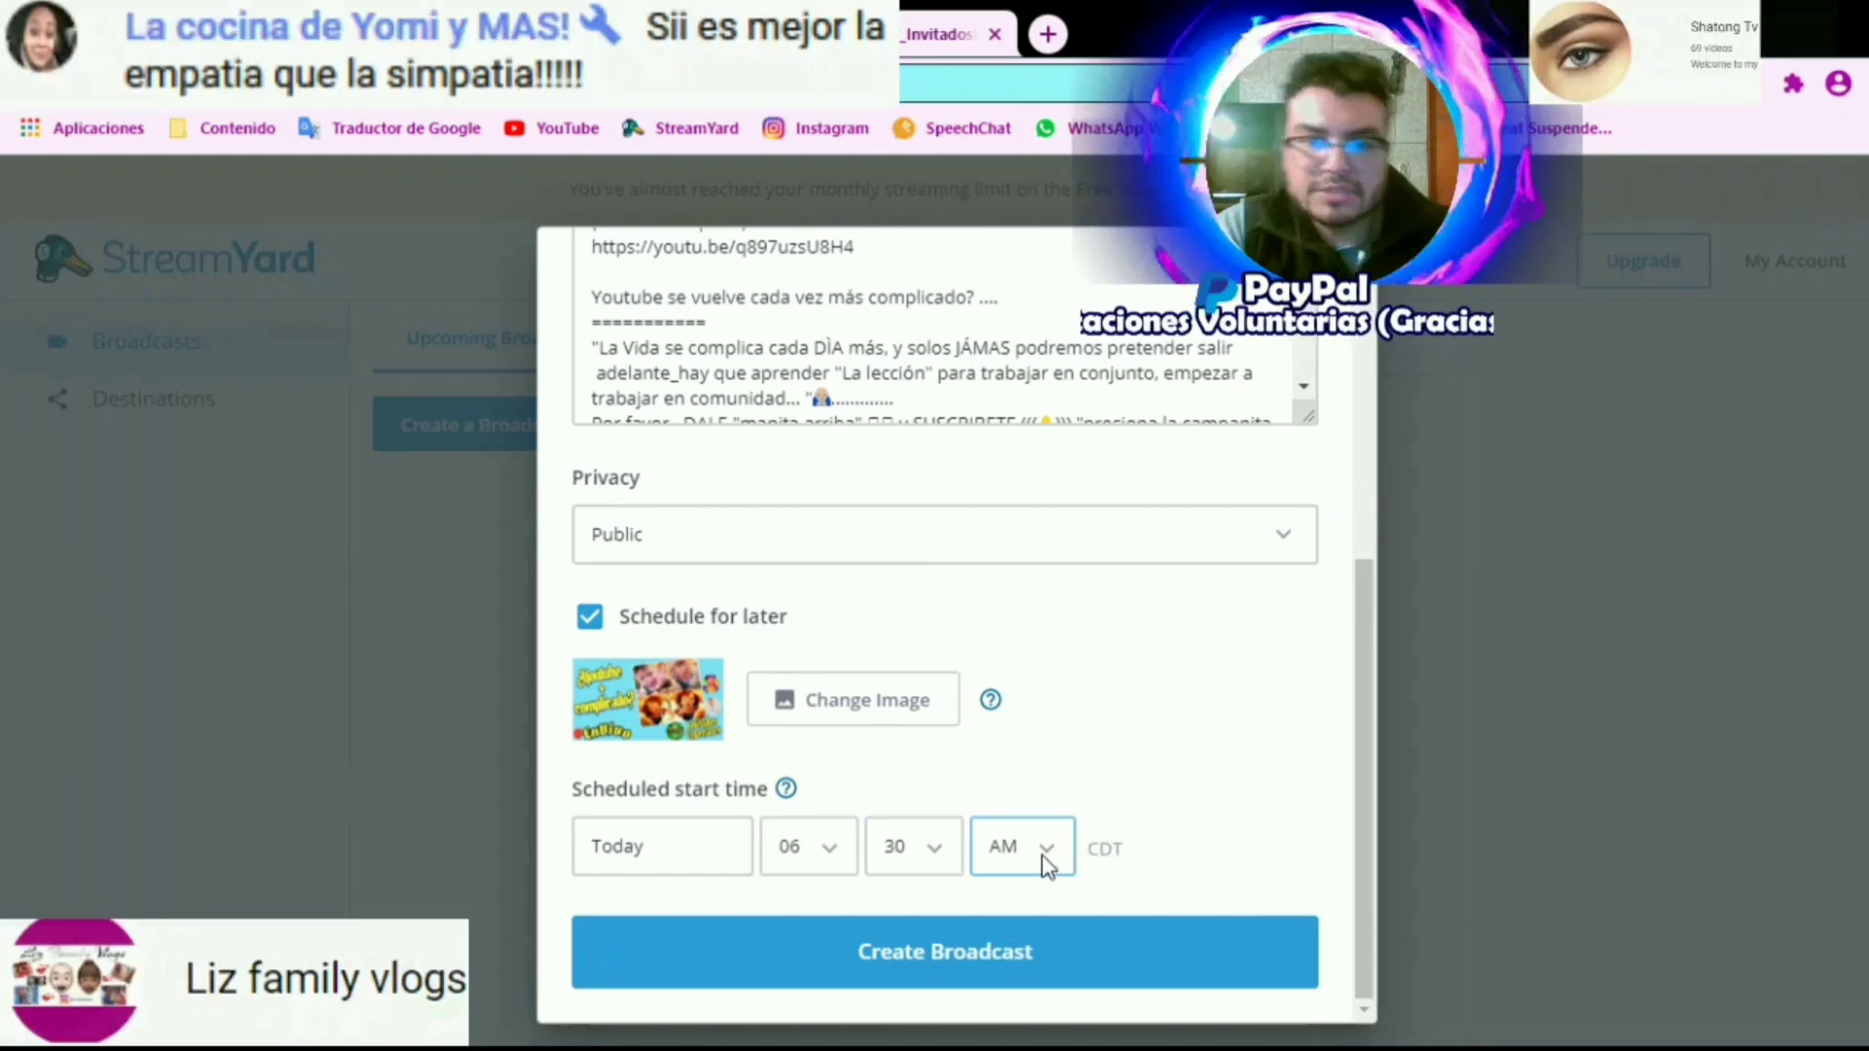
pyautogui.click(1034, 911)
pyautogui.click(1362, 763)
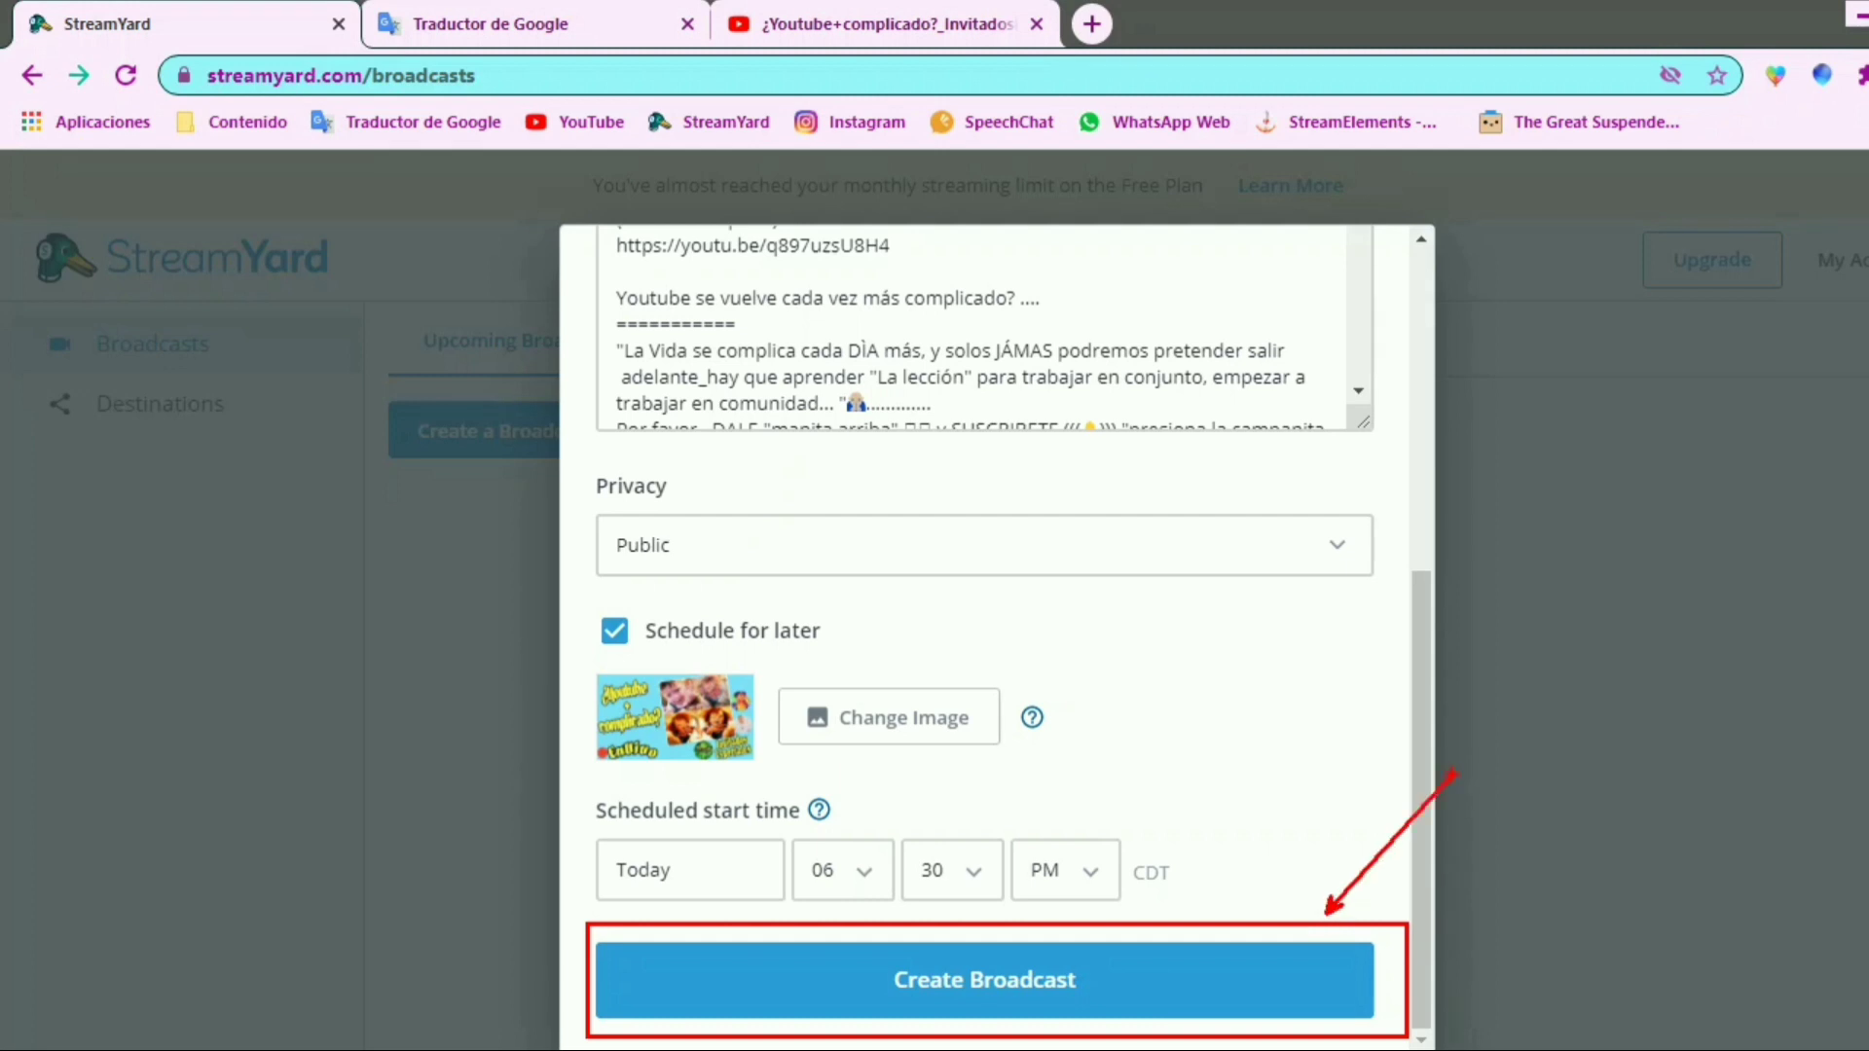
pyautogui.click(1188, 971)
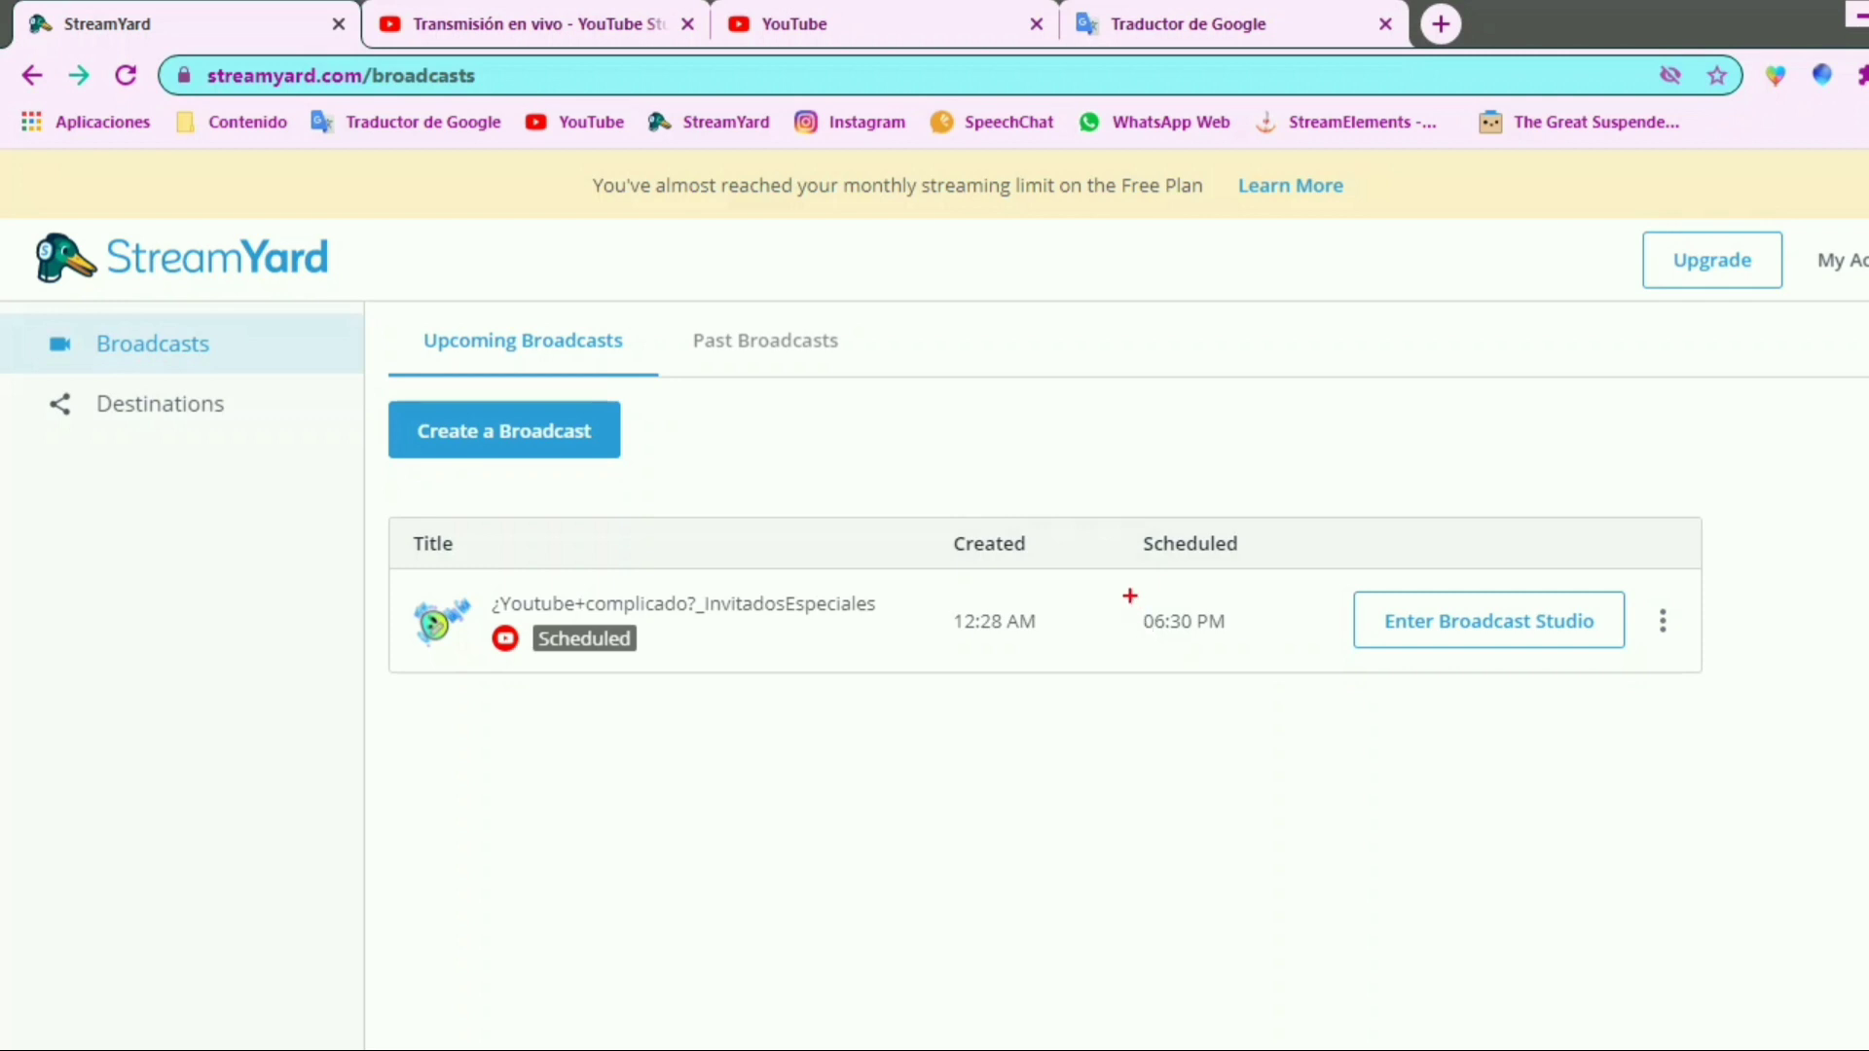
pyautogui.moveTo(1127, 596); pyautogui.dragTo(1273, 662)
pyautogui.moveTo(911, 578); pyautogui.dragTo(1062, 664)
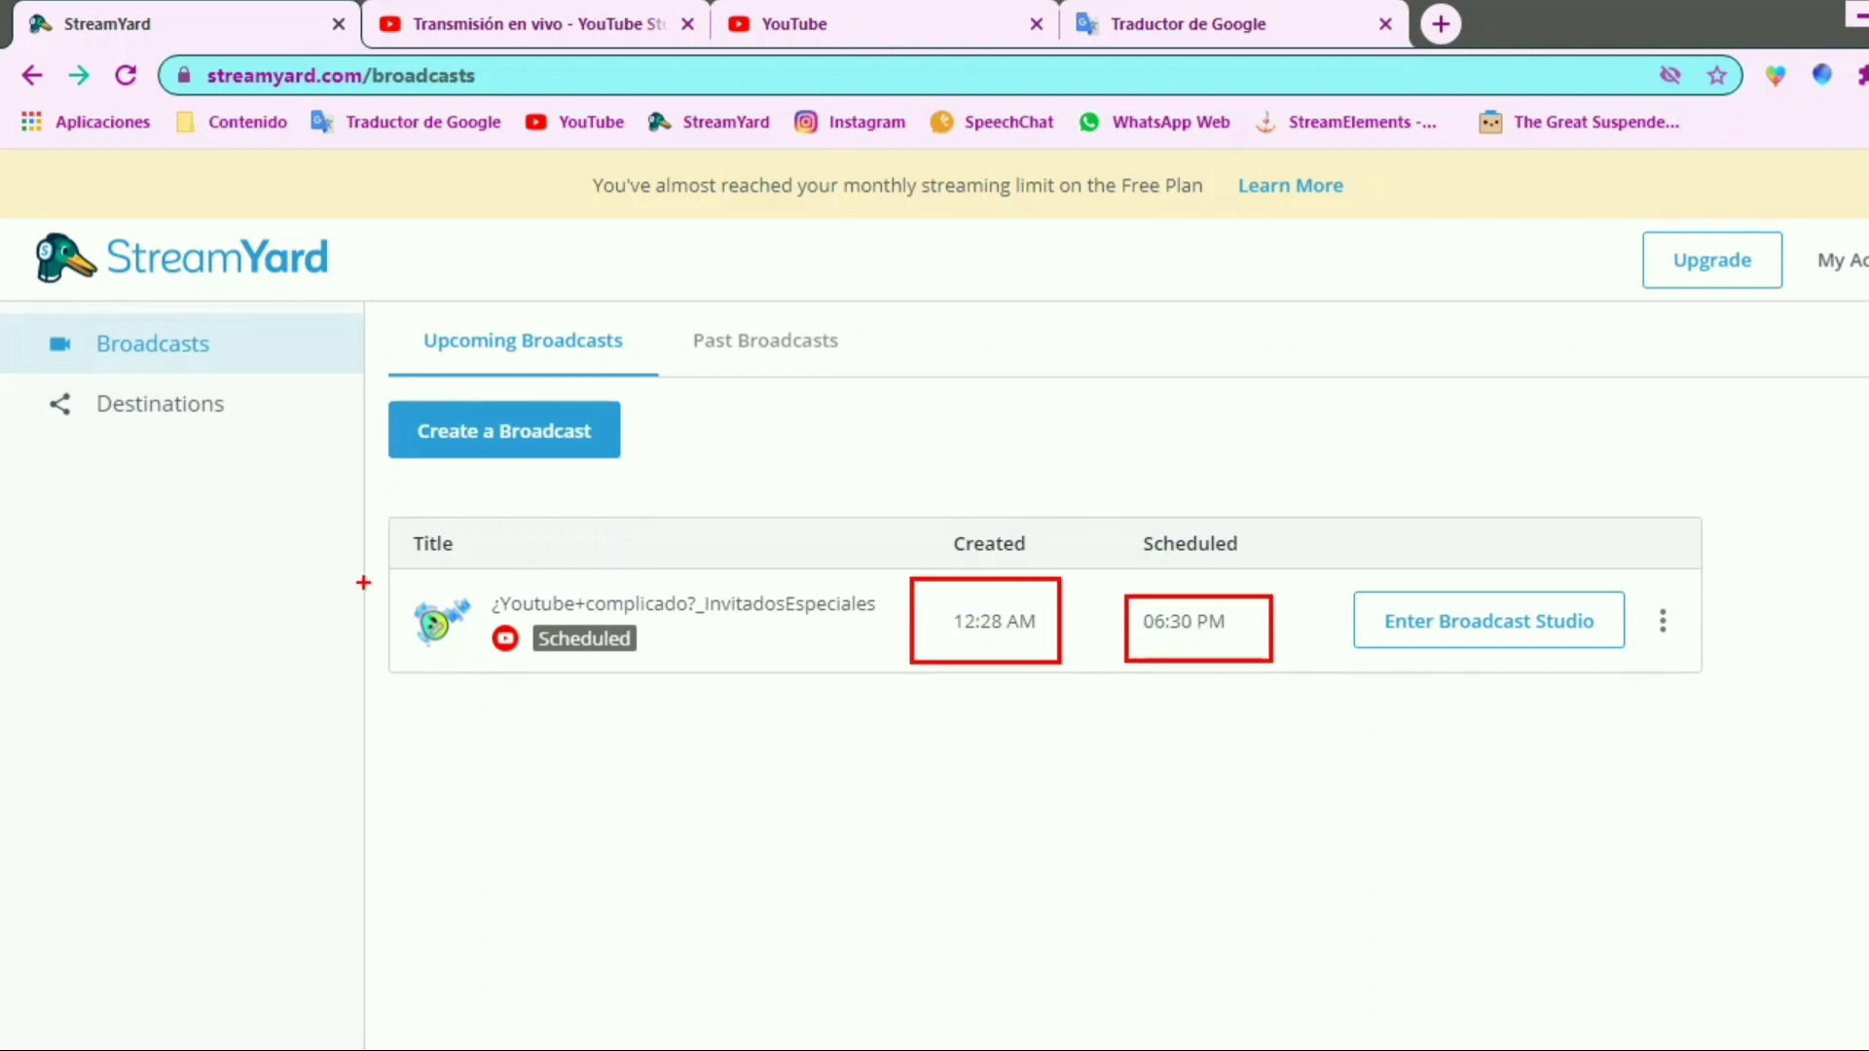
pyautogui.moveTo(392, 577)
pyautogui.mouseDown()
pyautogui.moveTo(805, 679)
pyautogui.moveTo(893, 670)
pyautogui.mouseUp()
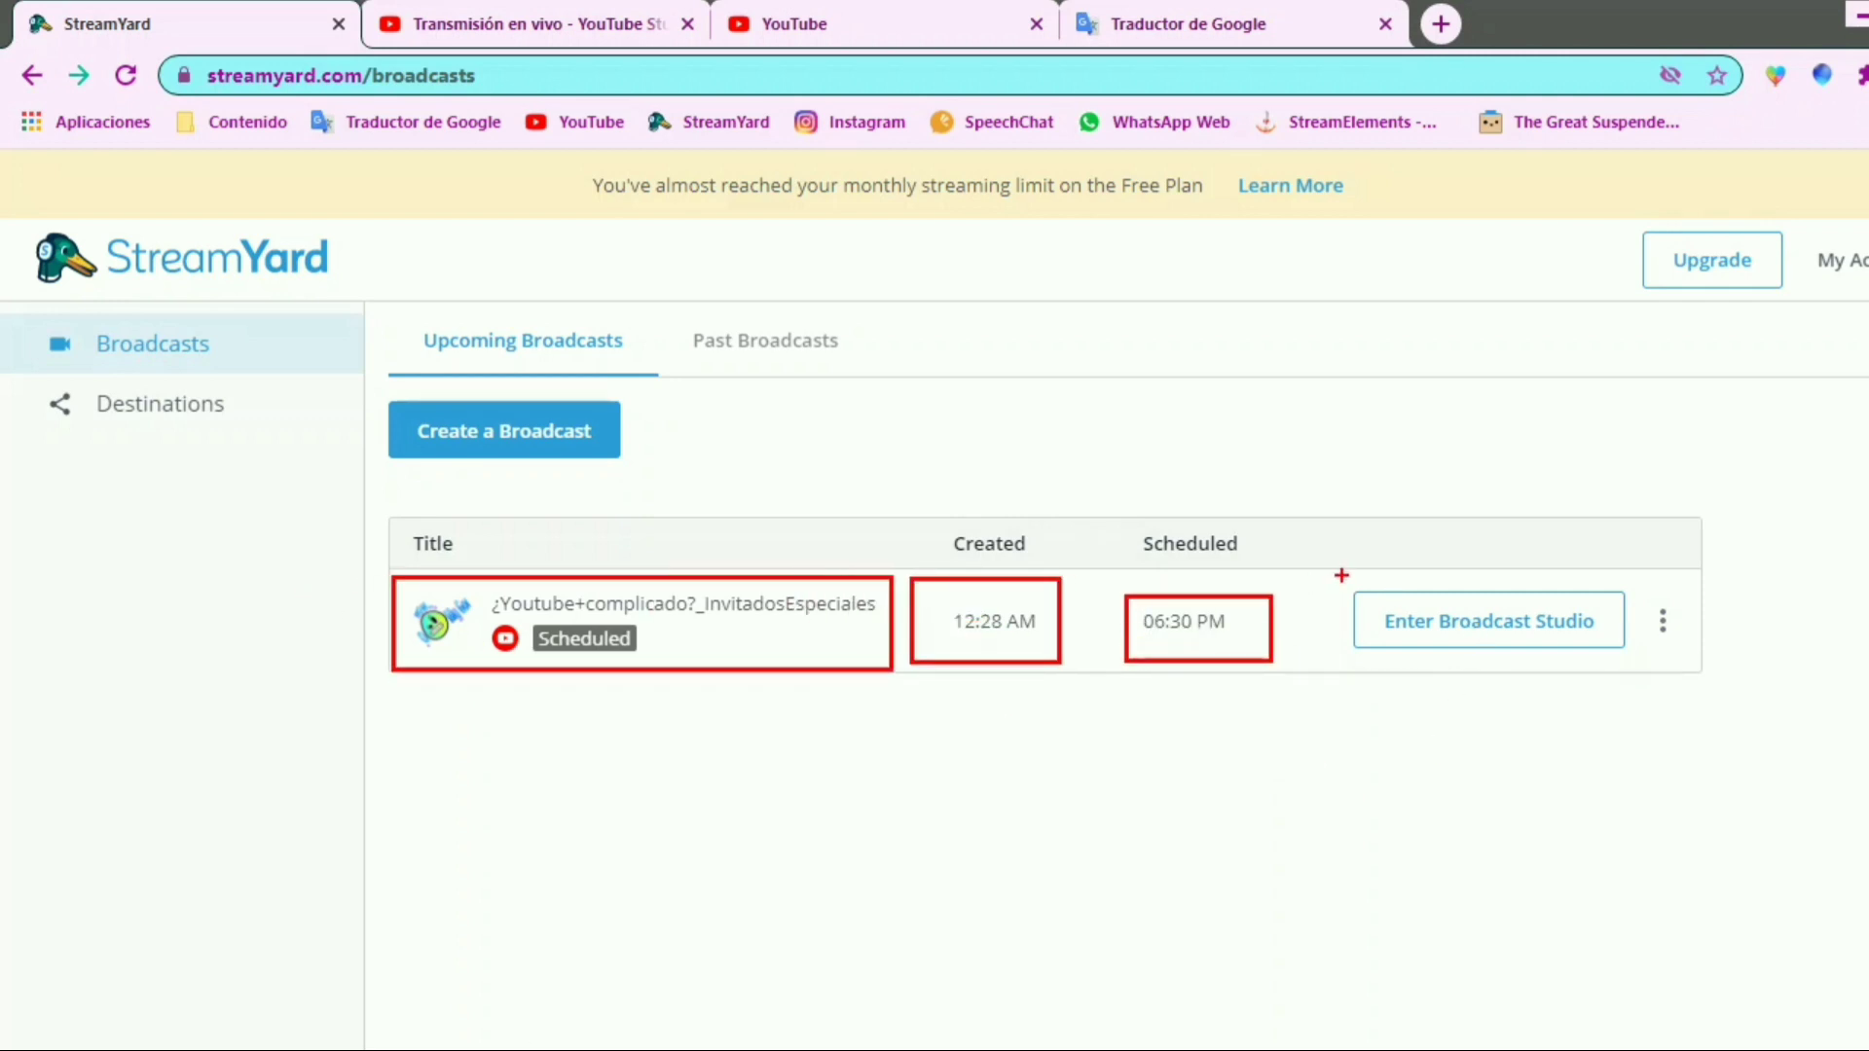
pyautogui.moveTo(1341, 576); pyautogui.dragTo(1647, 691)
pyautogui.moveTo(1632, 574); pyautogui.dragTo(1809, 445)
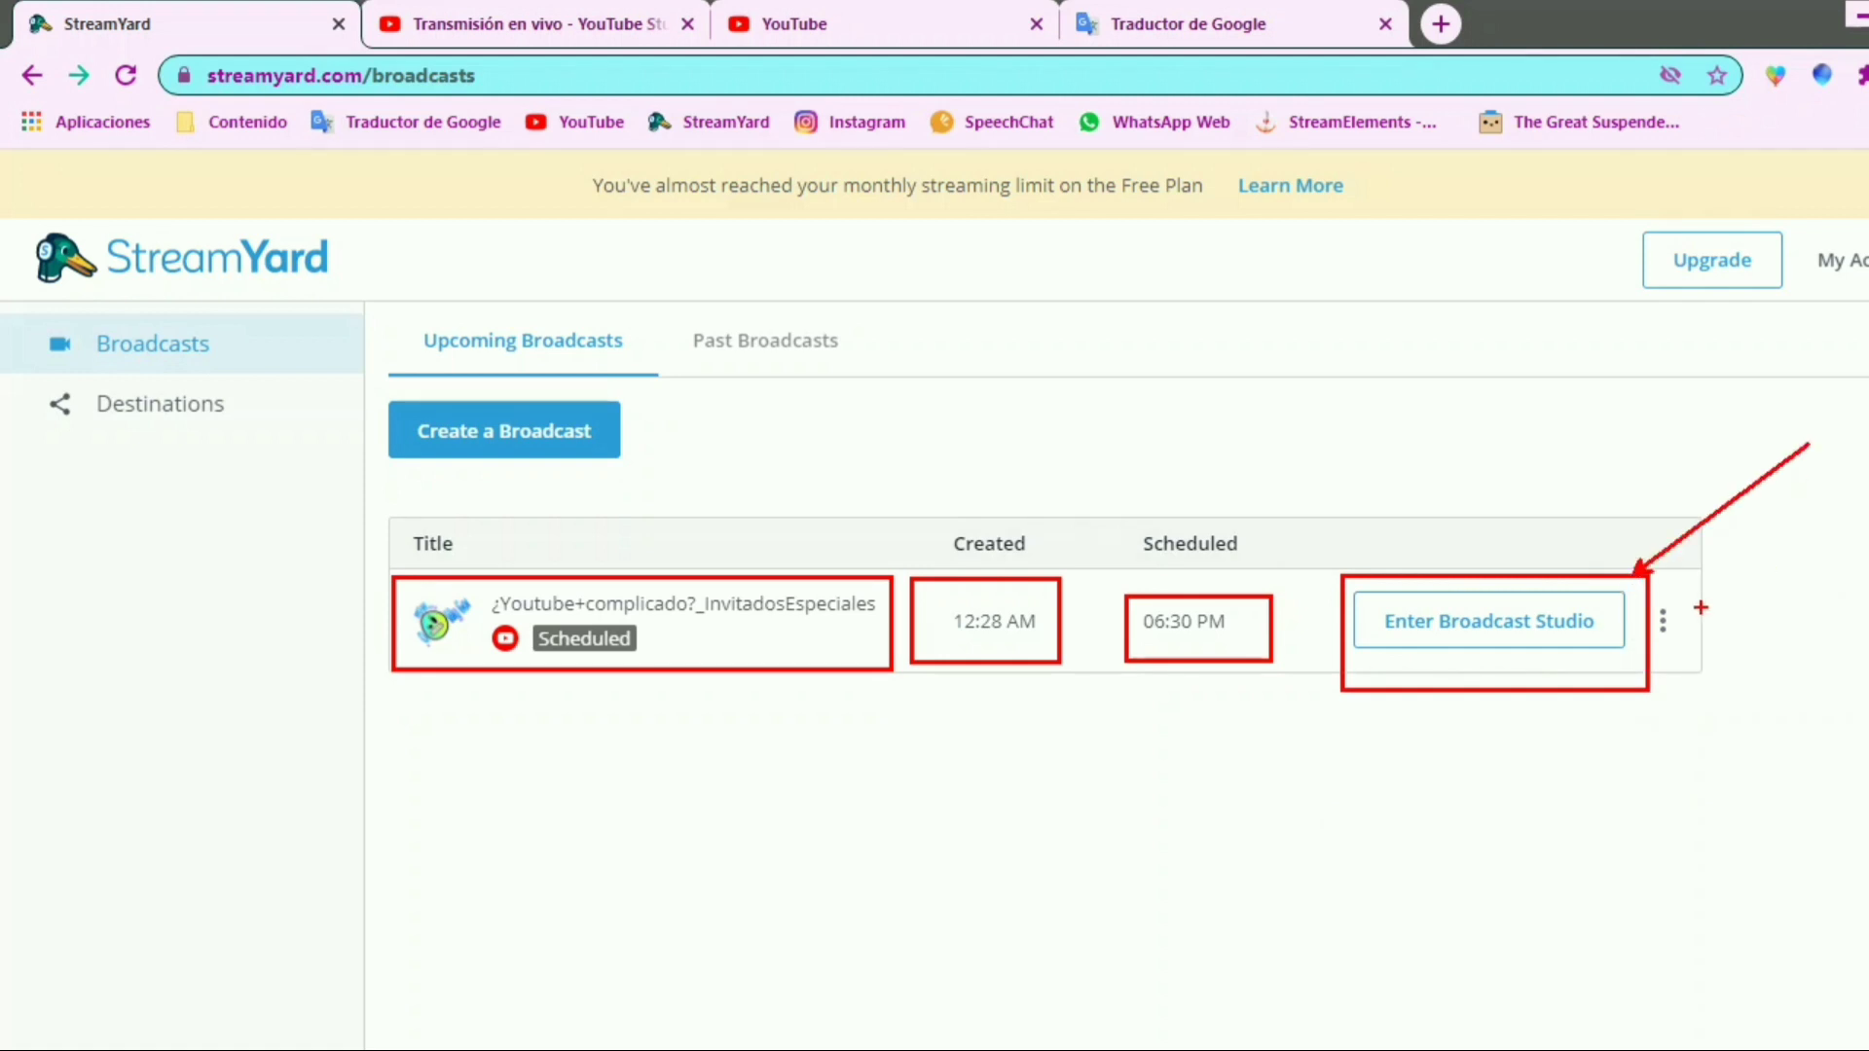
# Enter the broadcast studio for the scheduled broadcast and review the camera and microphone check page
pyautogui.click(1581, 624)
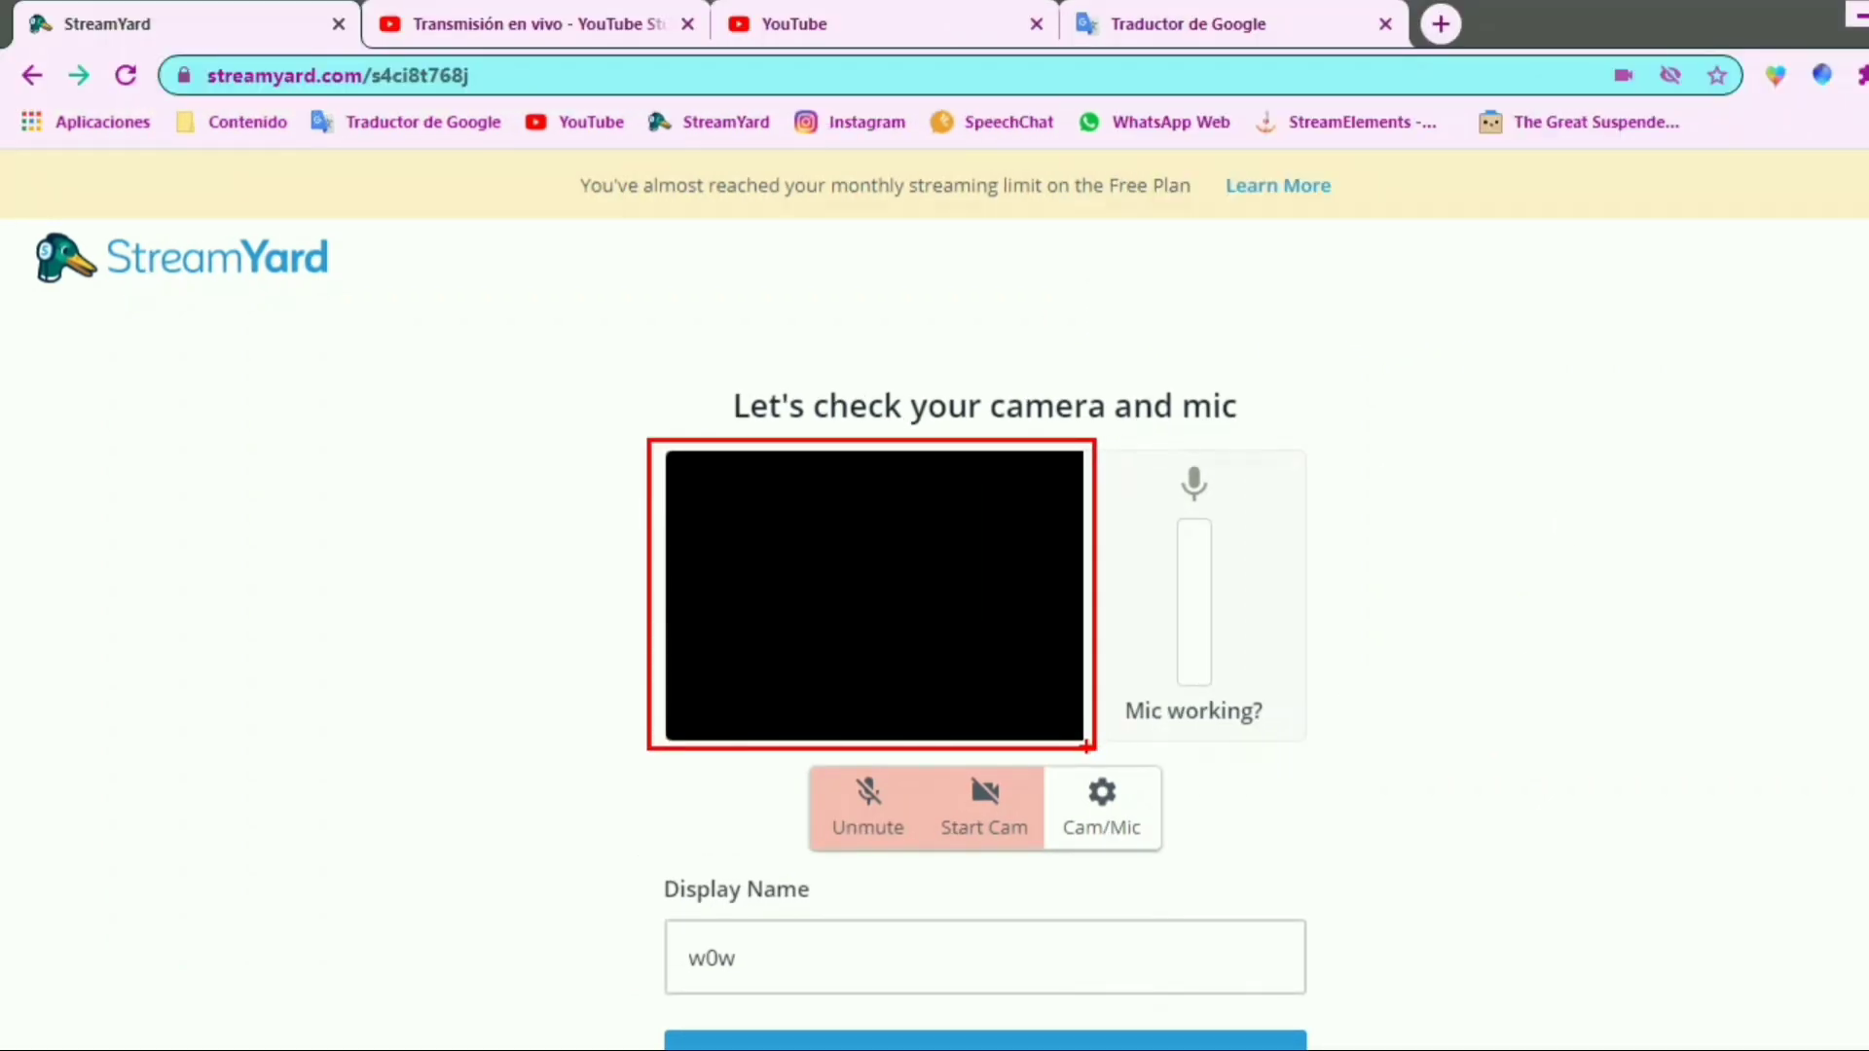
pyautogui.moveTo(791, 760); pyautogui.dragTo(1044, 859)
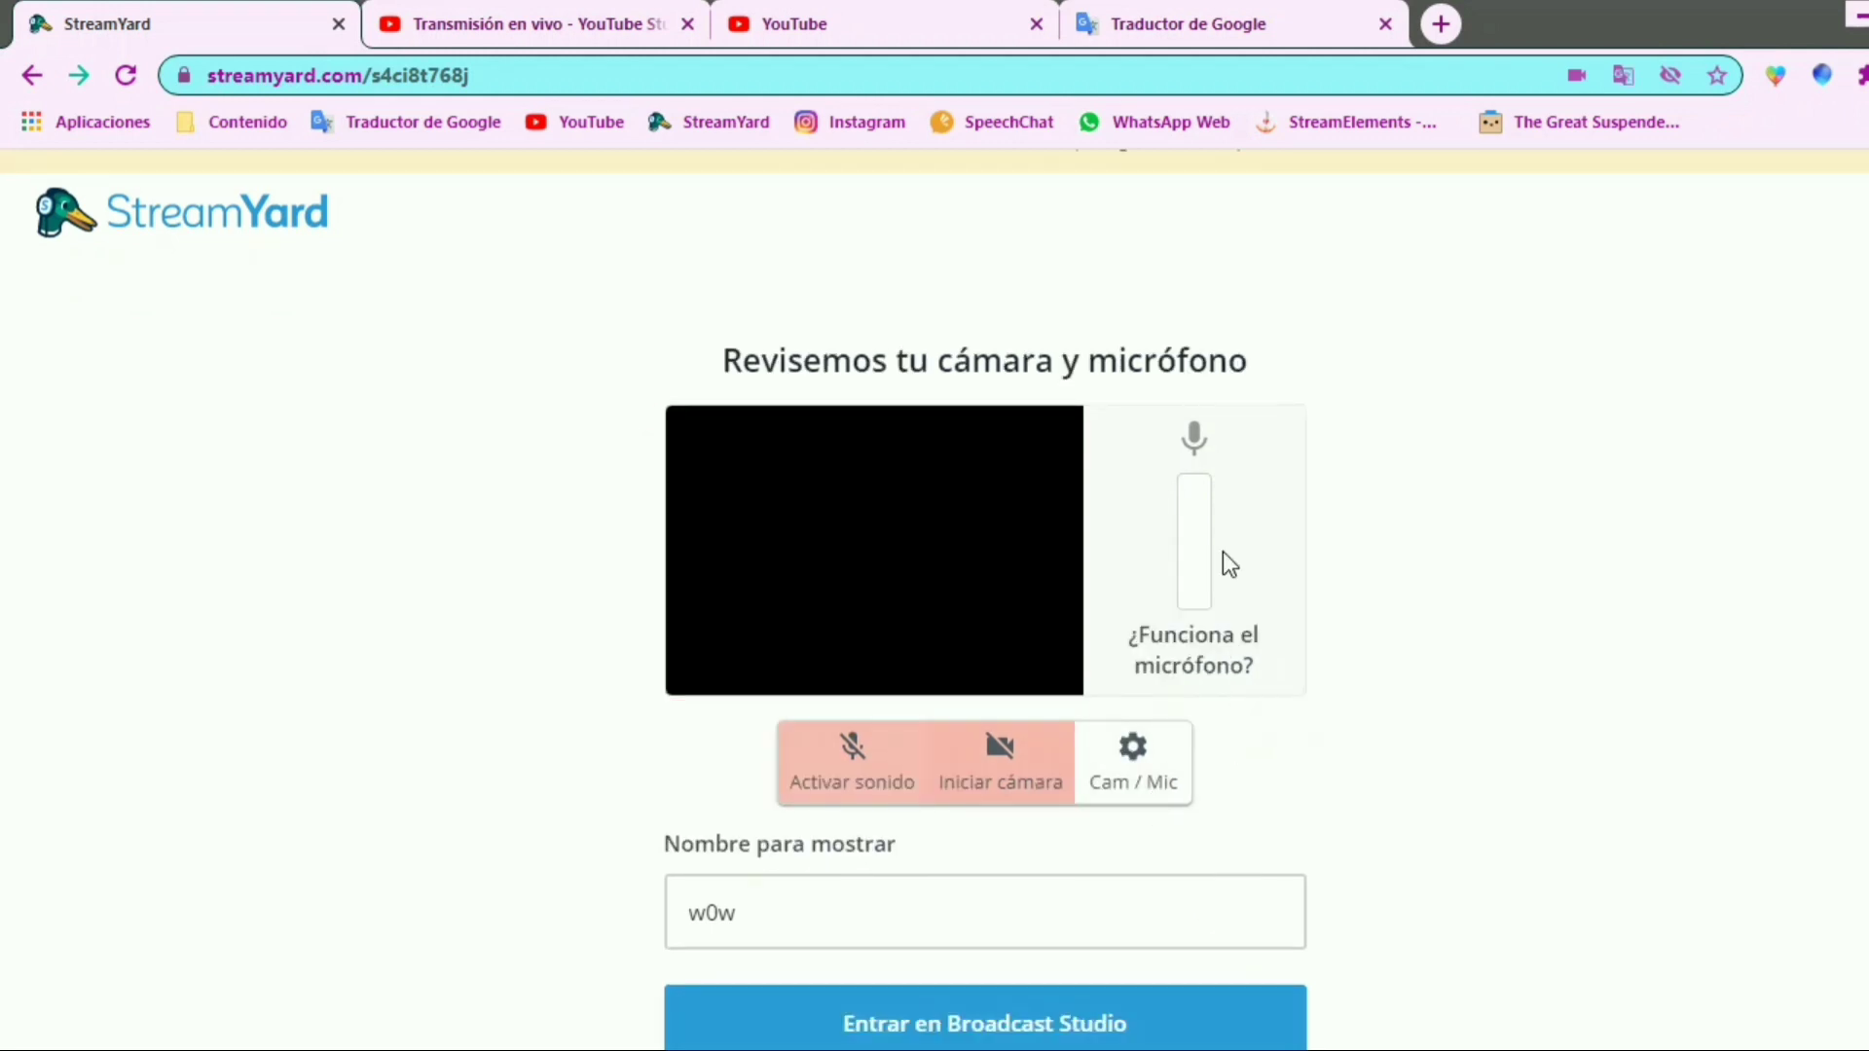
pyautogui.moveTo(1146, 431); pyautogui.dragTo(1266, 668)
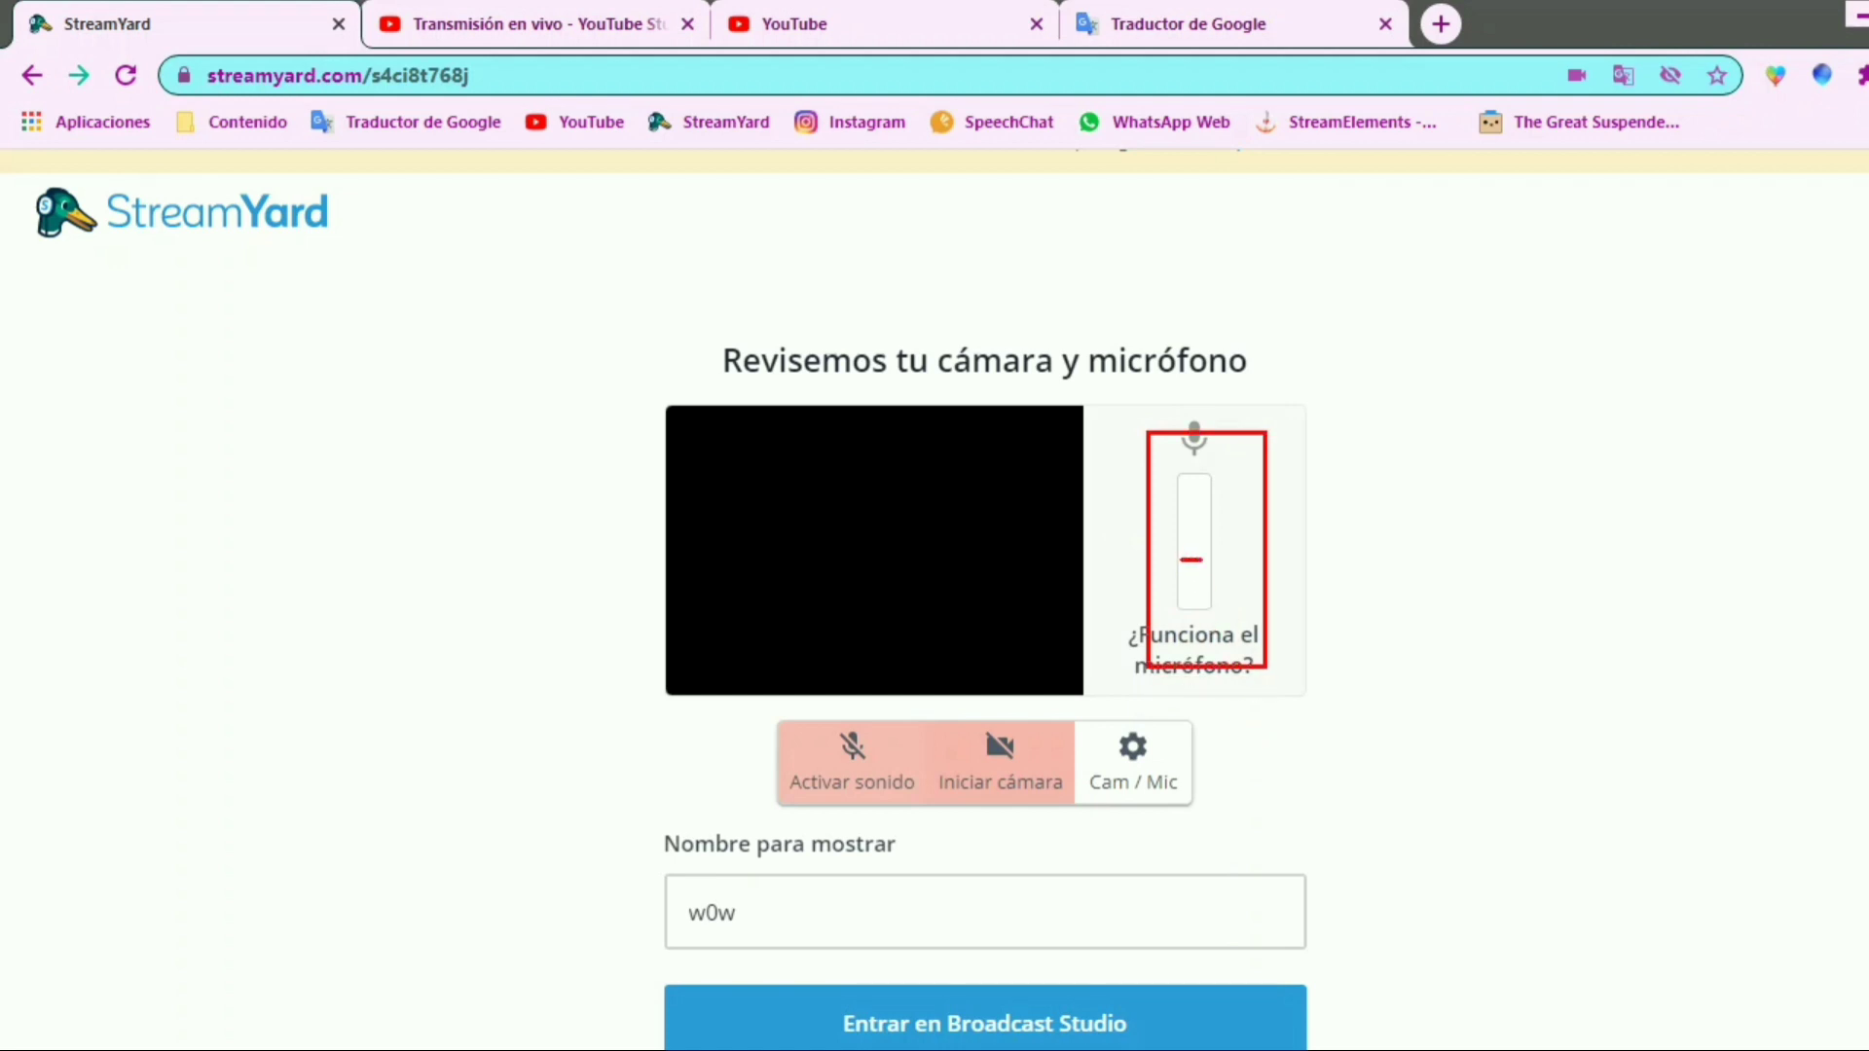
pyautogui.moveTo(1191, 586)
pyautogui.mouseDown()
pyautogui.moveTo(1183, 563)
pyautogui.moveTo(1222, 550)
pyautogui.moveTo(1178, 615)
pyautogui.mouseUp()
pyautogui.press('Escape')
pyautogui.scroll(1, 1219, 785)
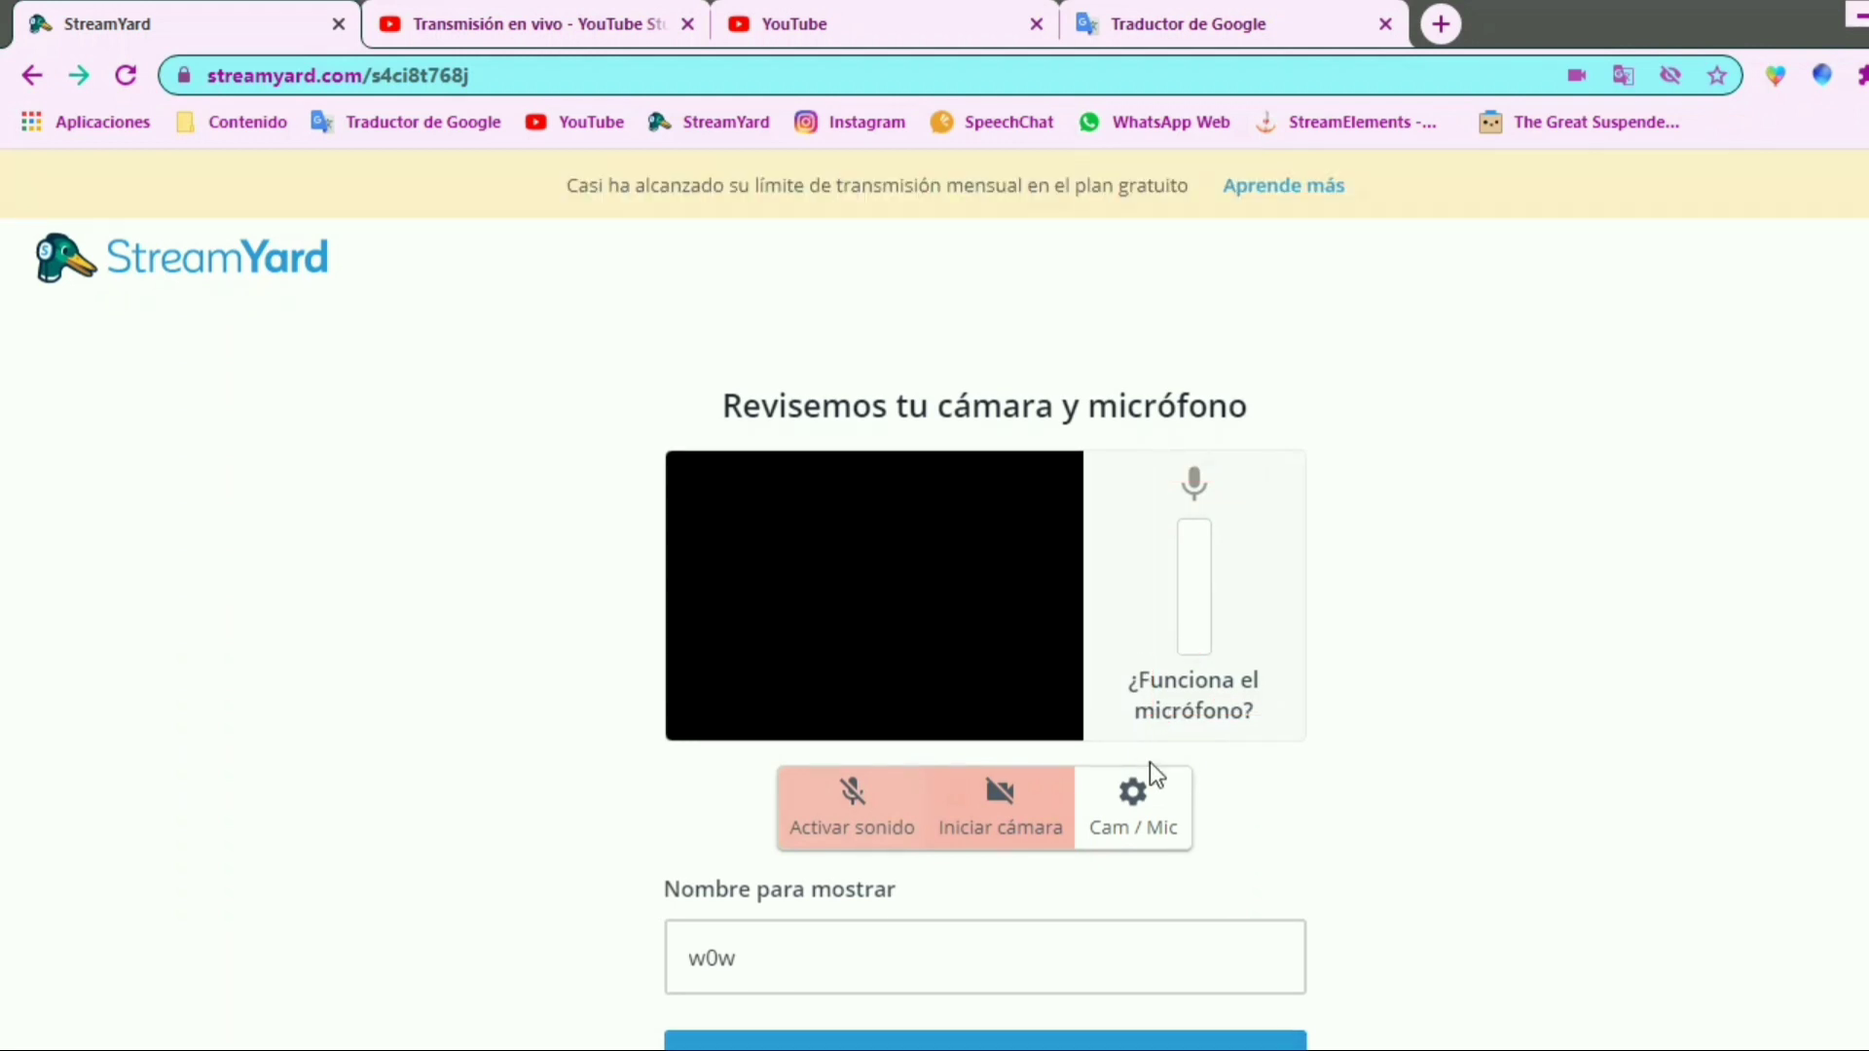
pyautogui.scroll(-1, 1000, 825)
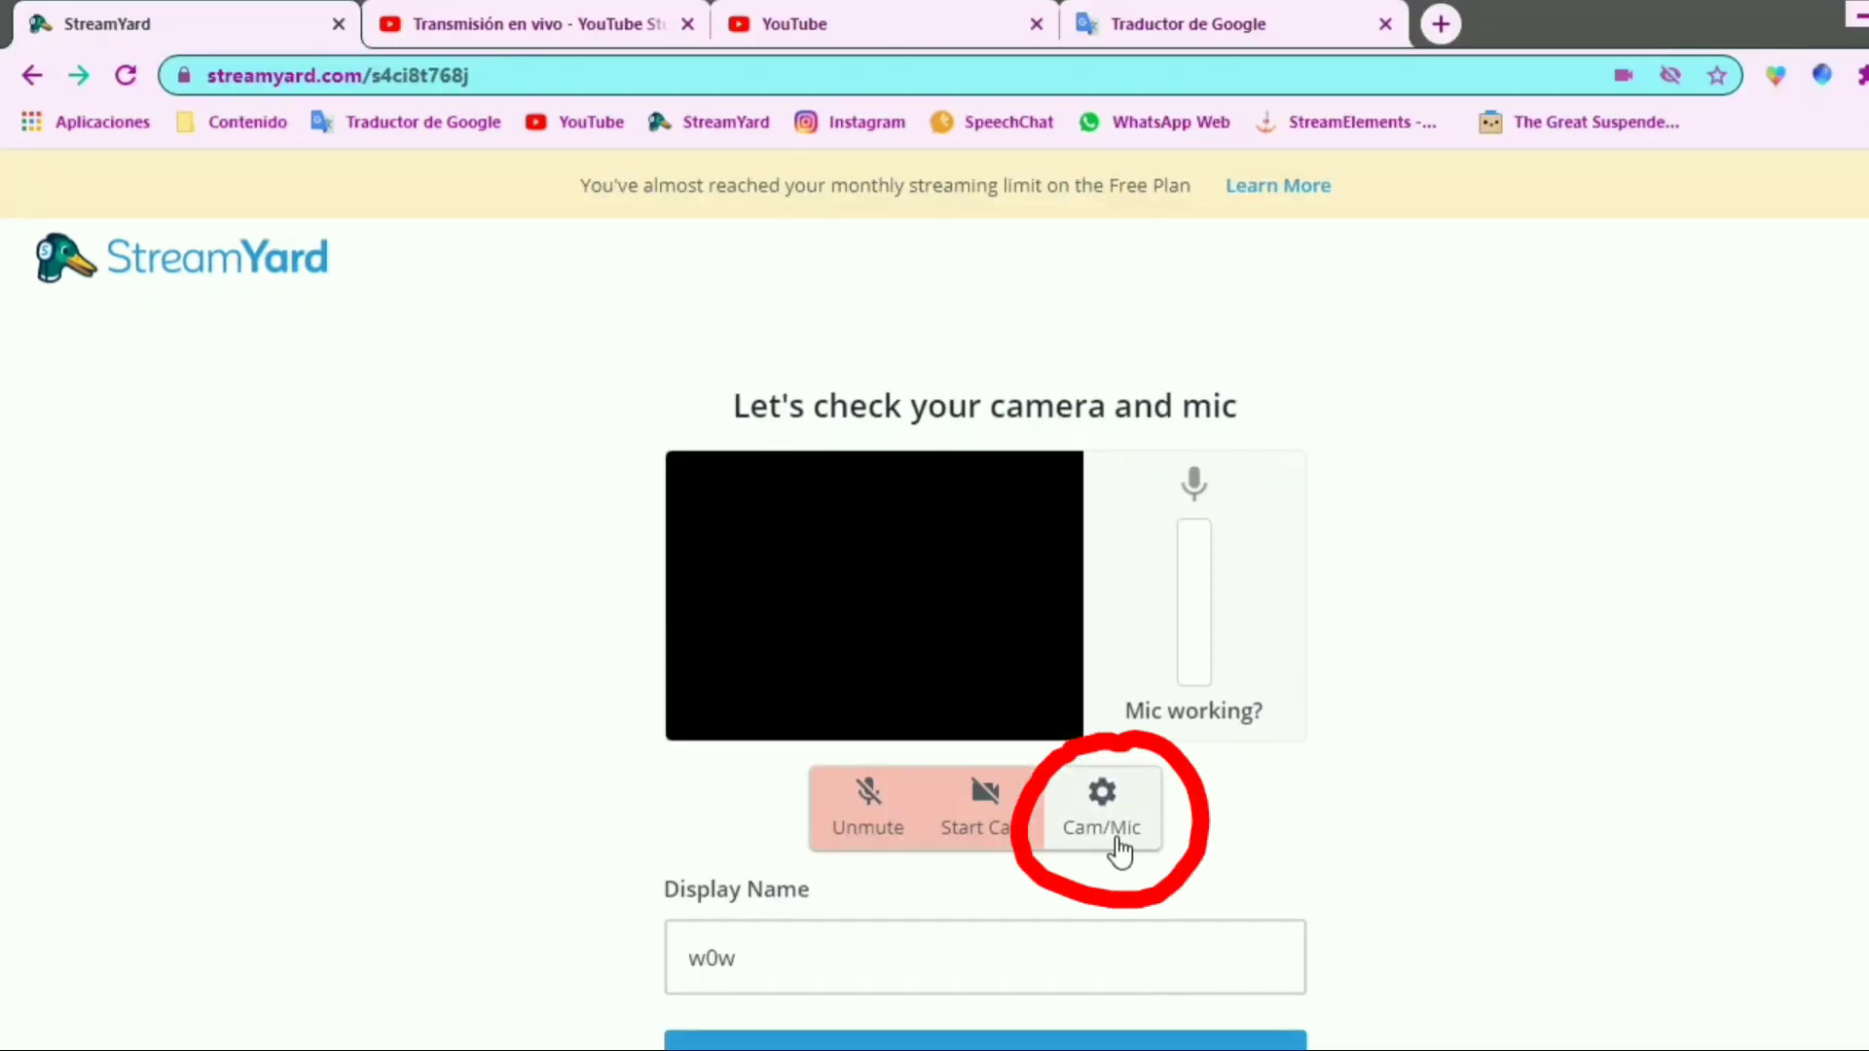
# In the audio settings, choose Mezcla estéreo (Realtek High Definition Audio) as mic and Altavoces (Realtek High Definition Audio) as speaker
pyautogui.click(1115, 848)
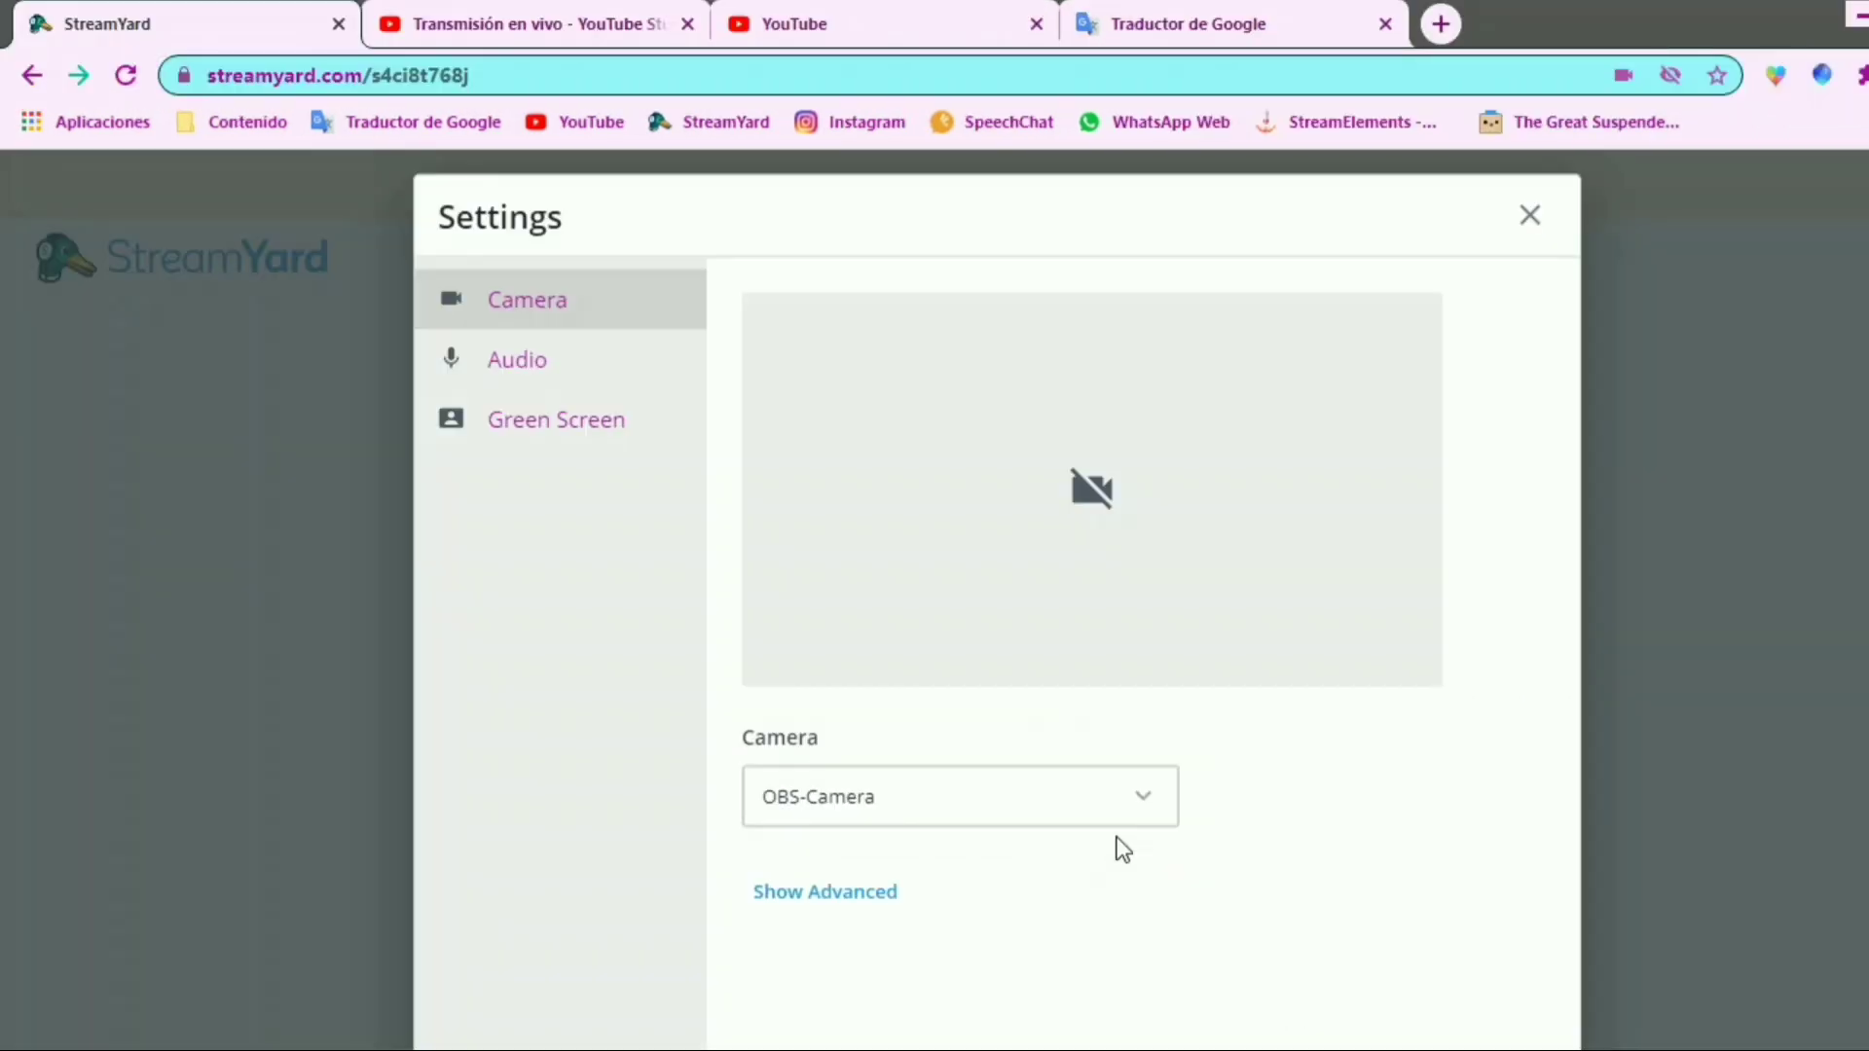
pyautogui.click(570, 380)
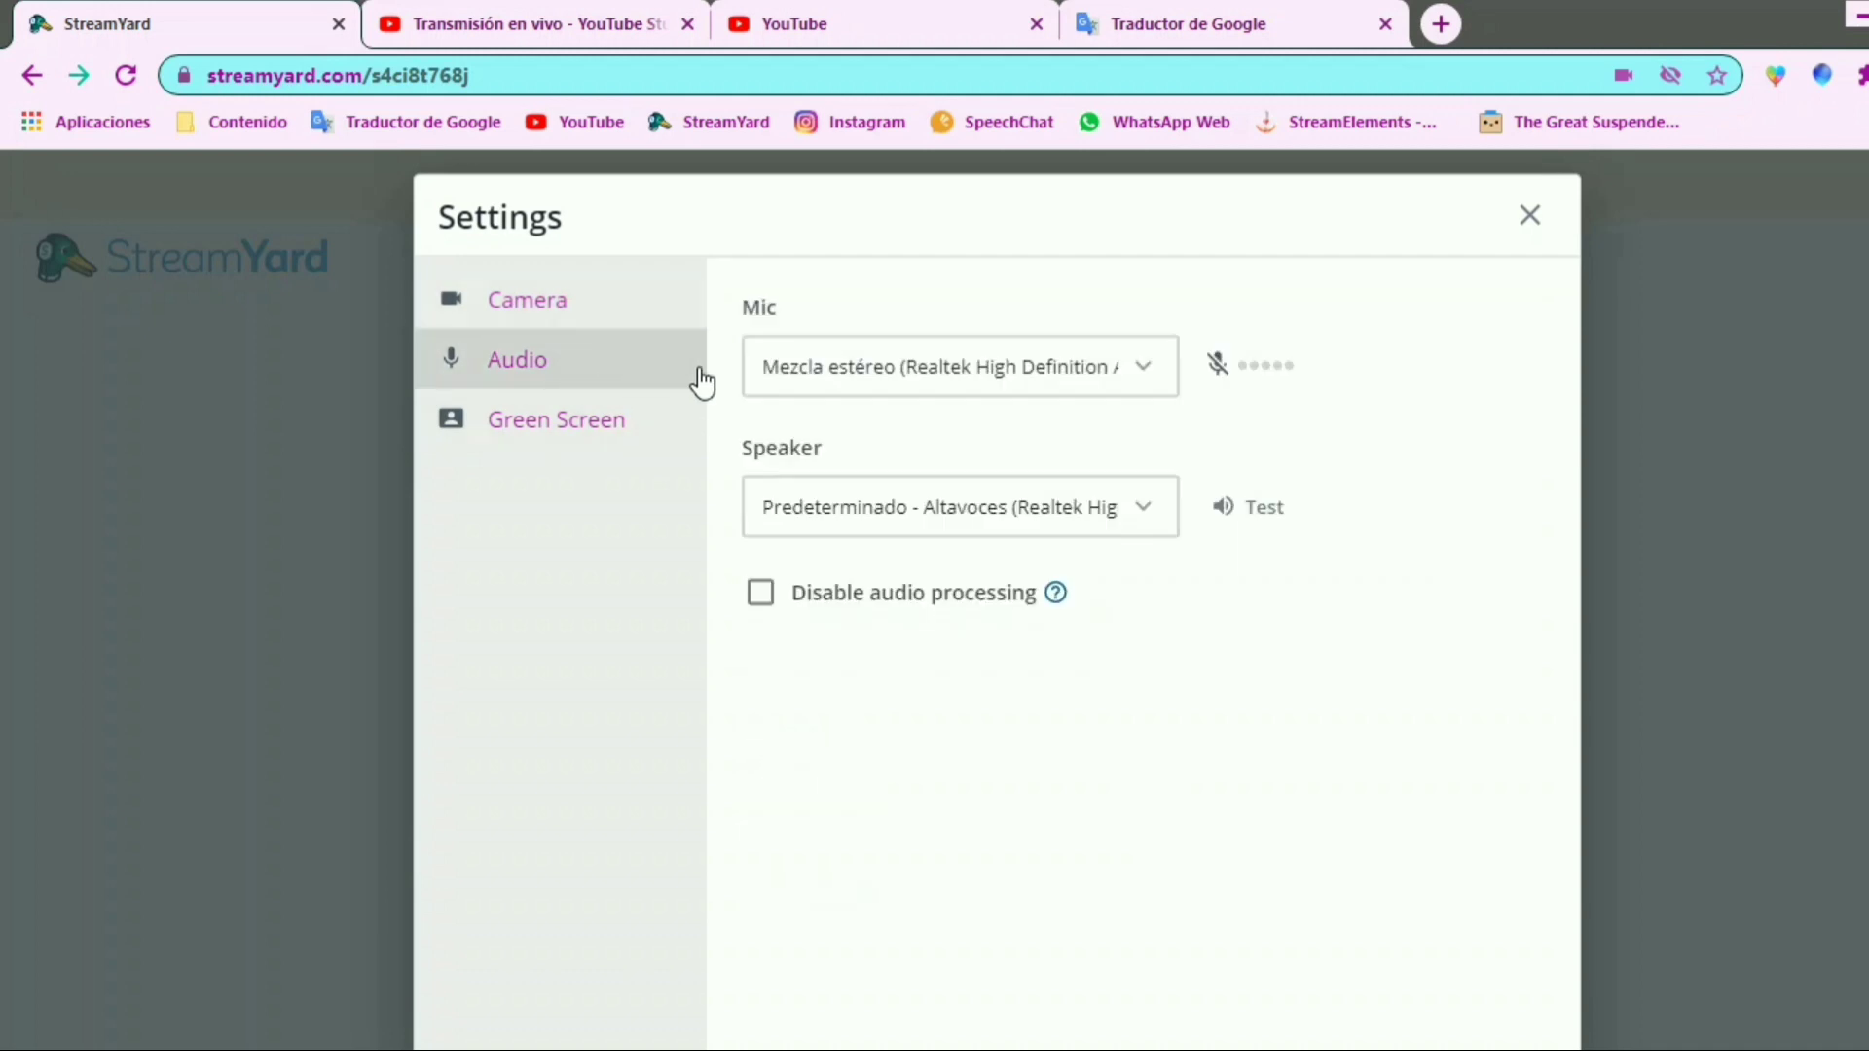
pyautogui.click(1137, 376)
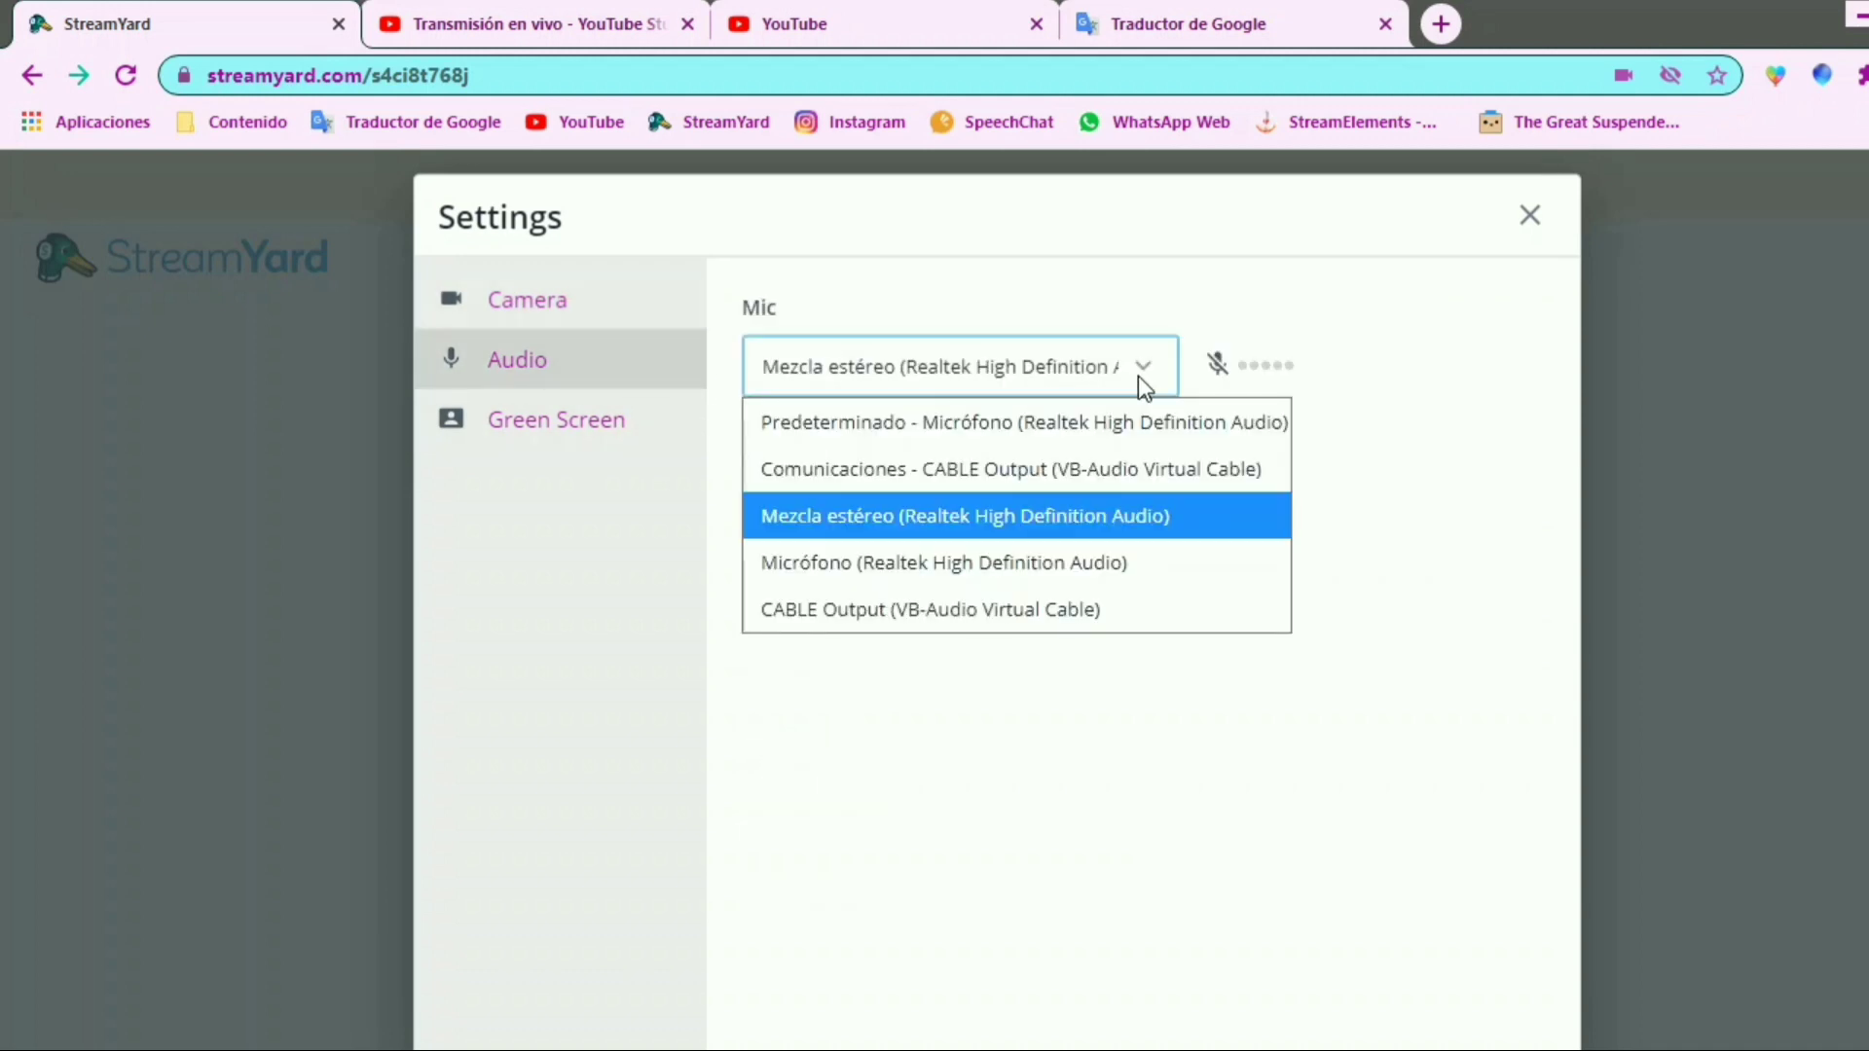
pyautogui.click(1061, 516)
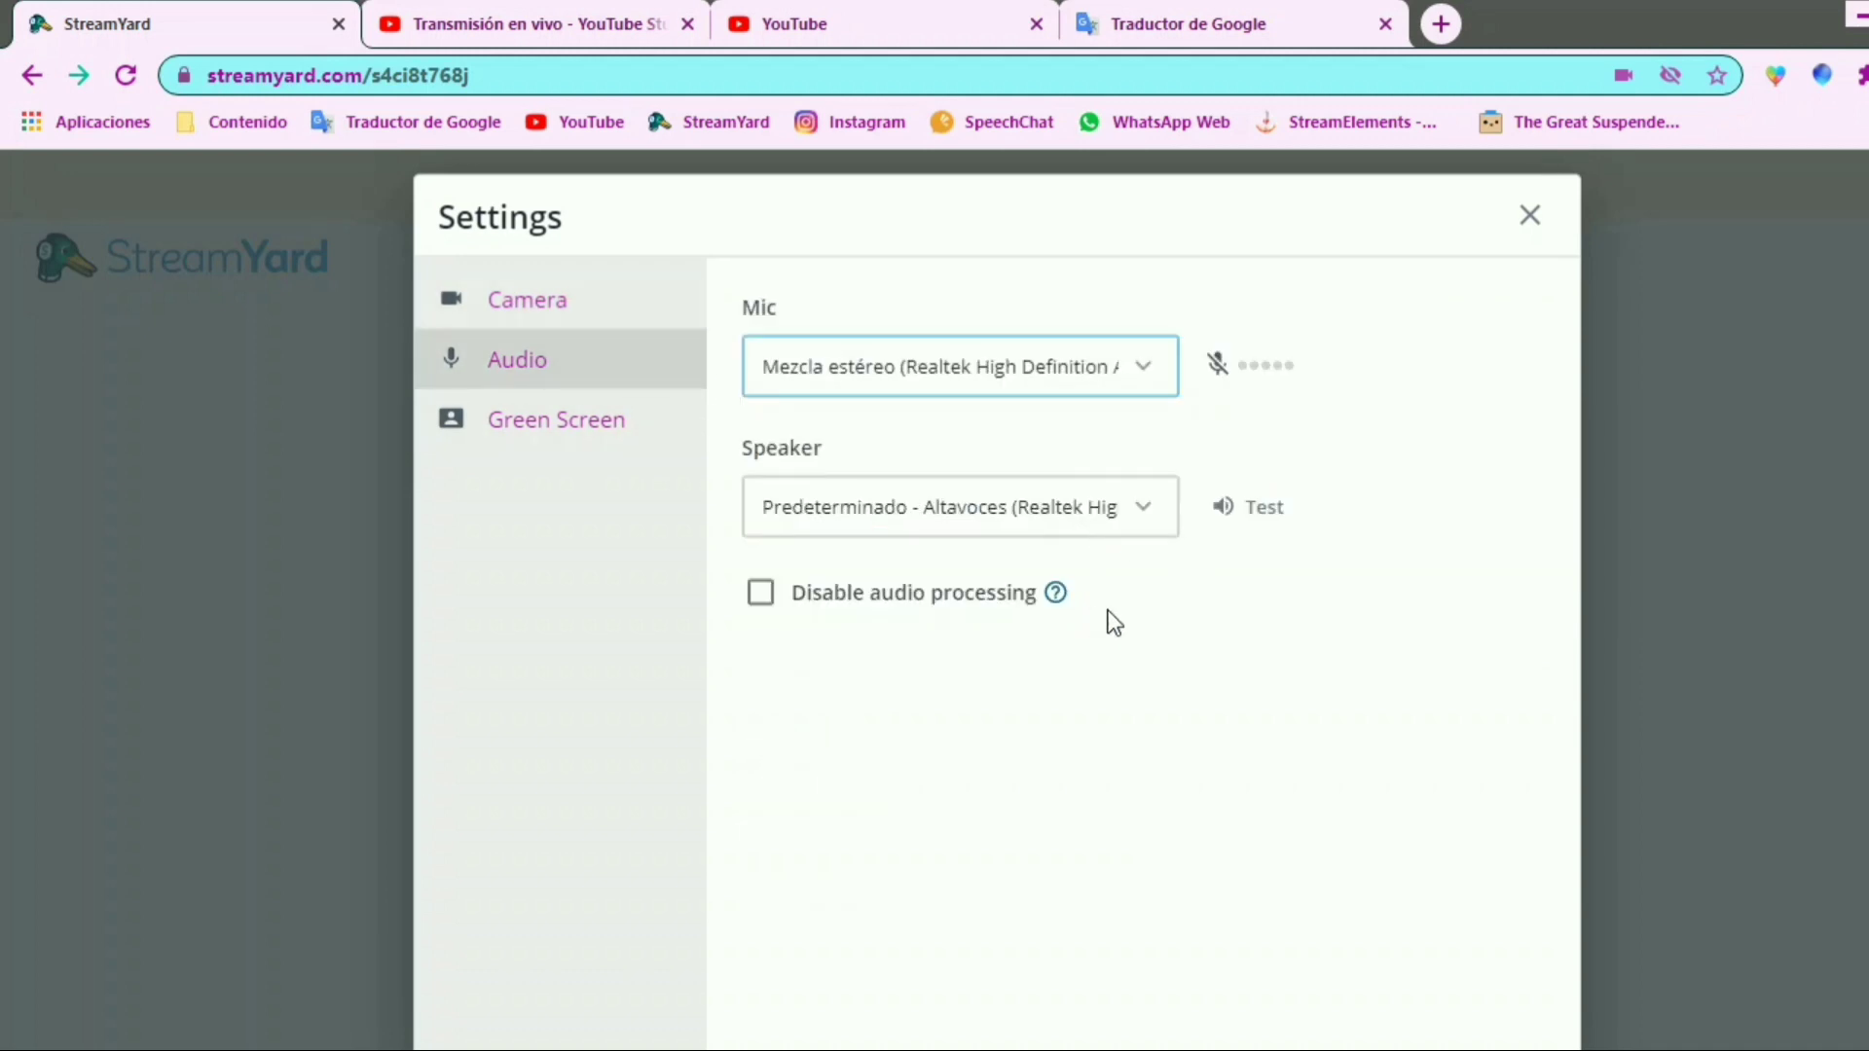
pyautogui.click(1135, 510)
pyautogui.click(1073, 701)
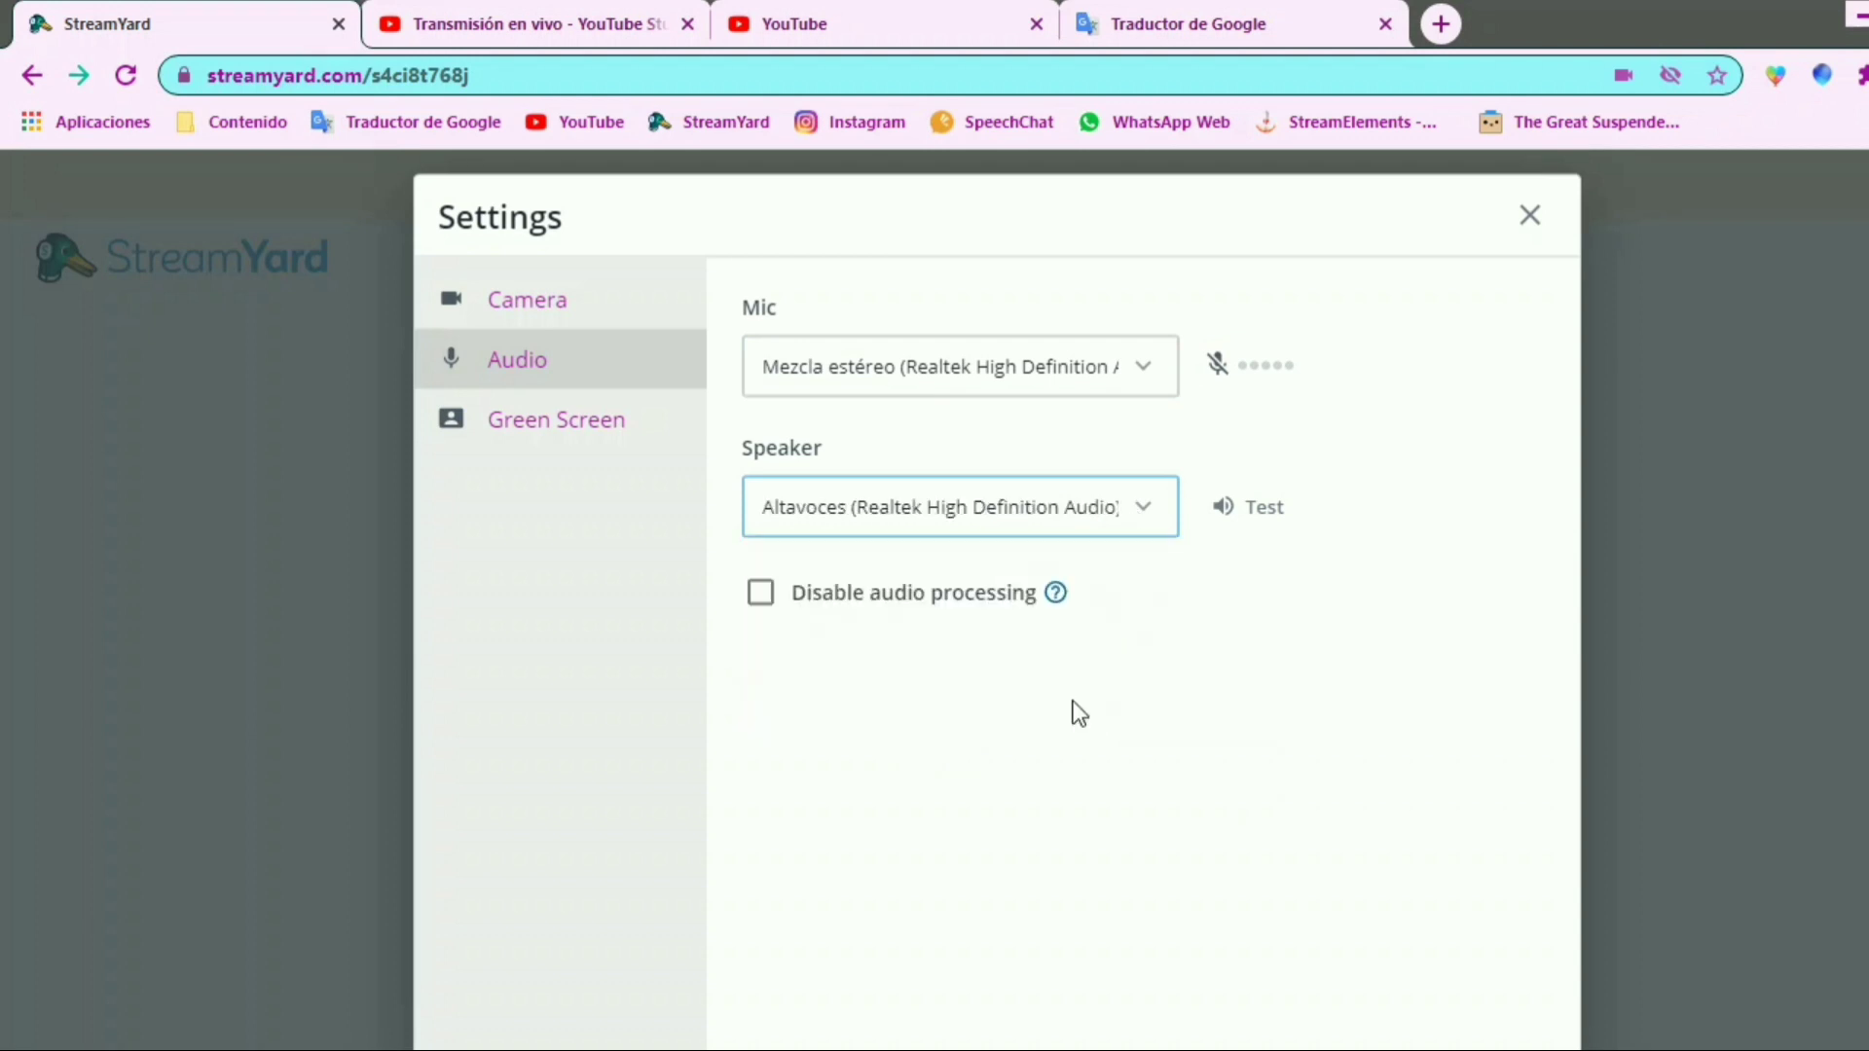
pyautogui.moveTo(1057, 602)
pyautogui.moveTo(735, 555); pyautogui.dragTo(1166, 629)
pyautogui.moveTo(1097, 576)
pyautogui.mouseDown()
pyautogui.moveTo(1152, 619)
pyautogui.moveTo(1097, 619)
pyautogui.mouseUp()
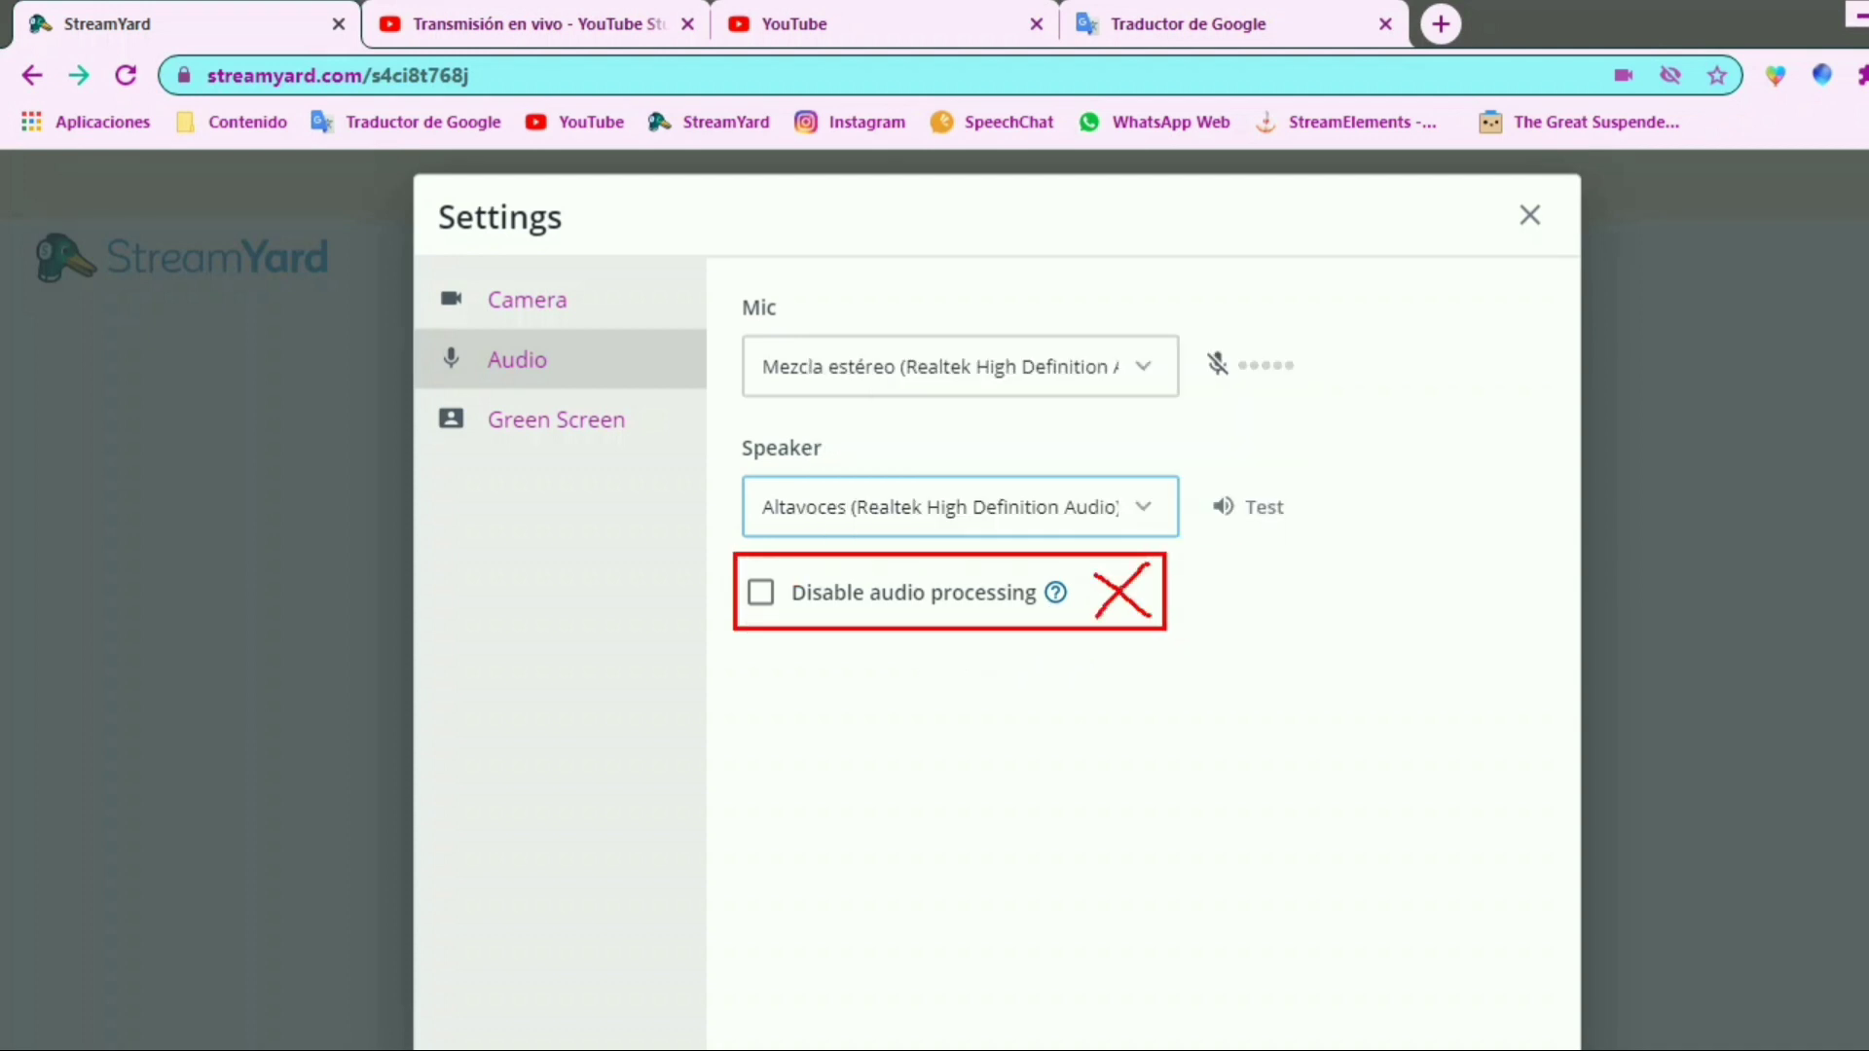
pyautogui.moveTo(1191, 585)
pyautogui.mouseDown()
pyautogui.moveTo(1195, 627)
pyautogui.moveTo(1200, 606)
pyautogui.moveTo(1218, 629)
pyautogui.mouseUp()
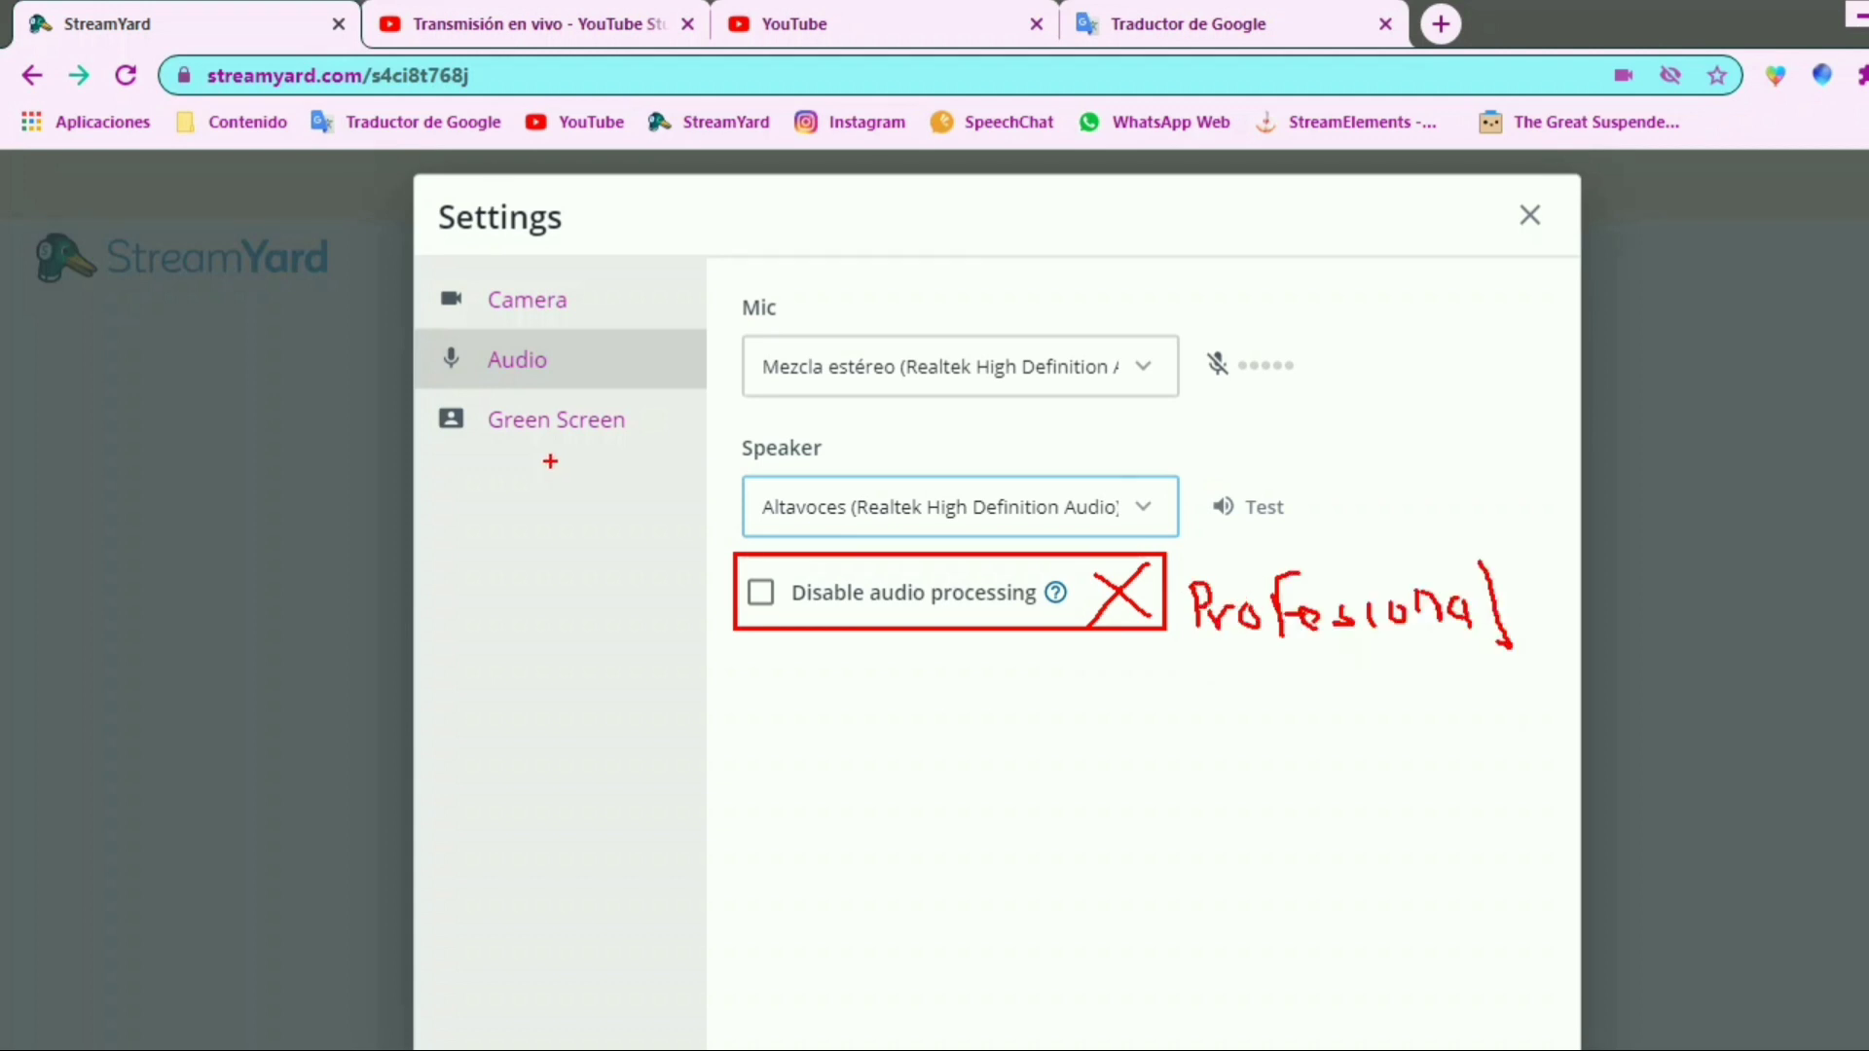
# Open the Green Screen settings and translate the page into Spanish to read the notice about computer resources
pyautogui.click(550, 427)
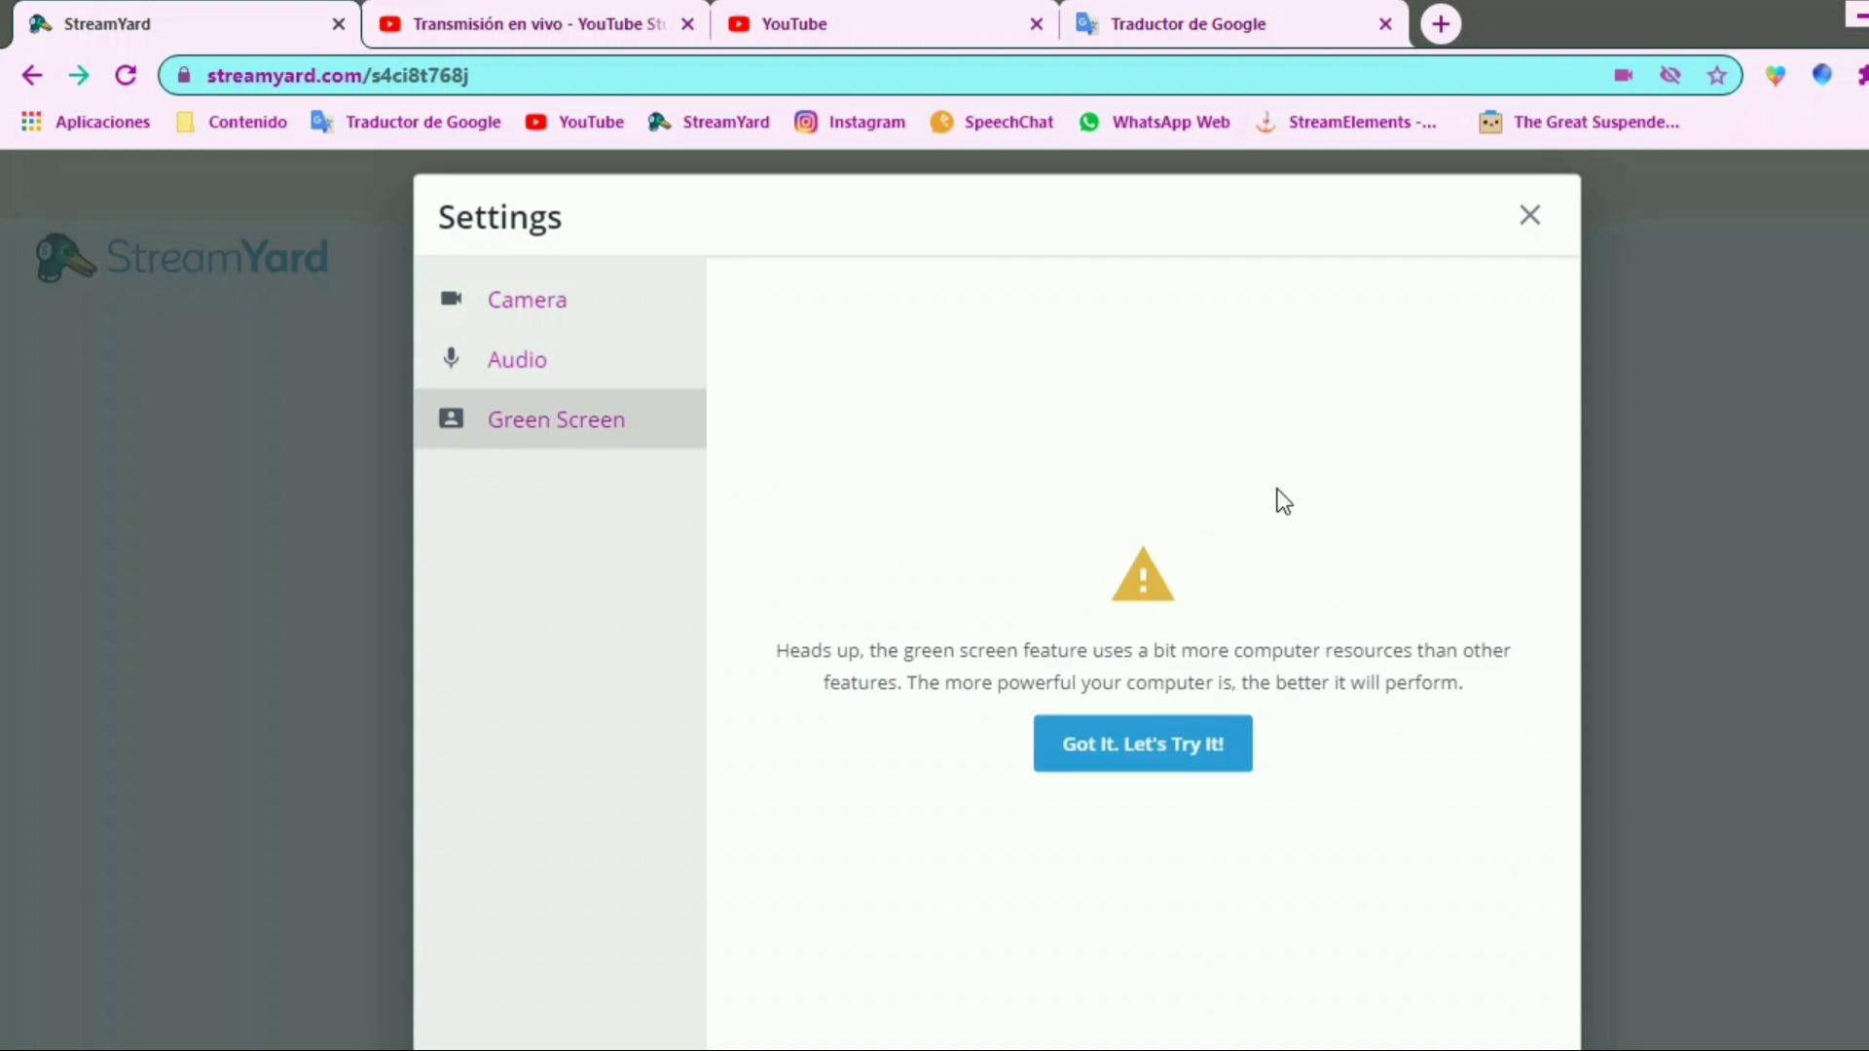
pyautogui.rightClick(1277, 488)
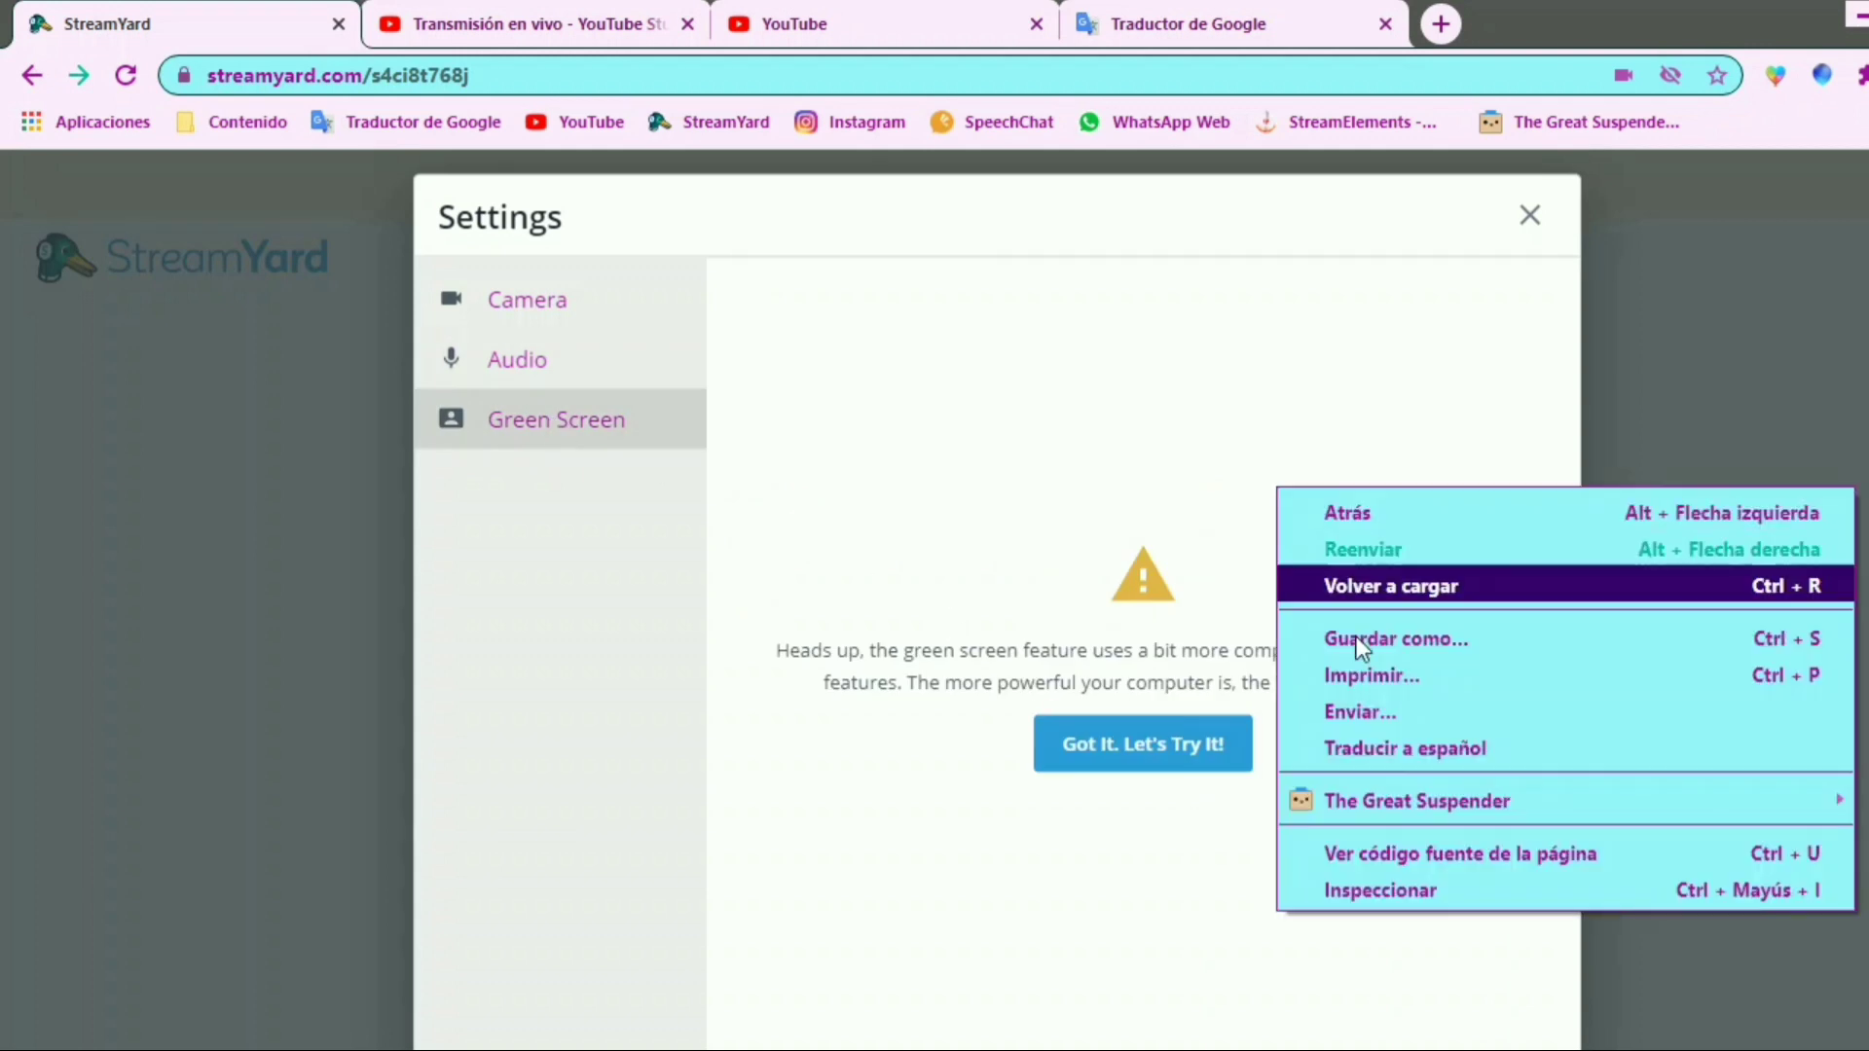
pyautogui.click(1398, 771)
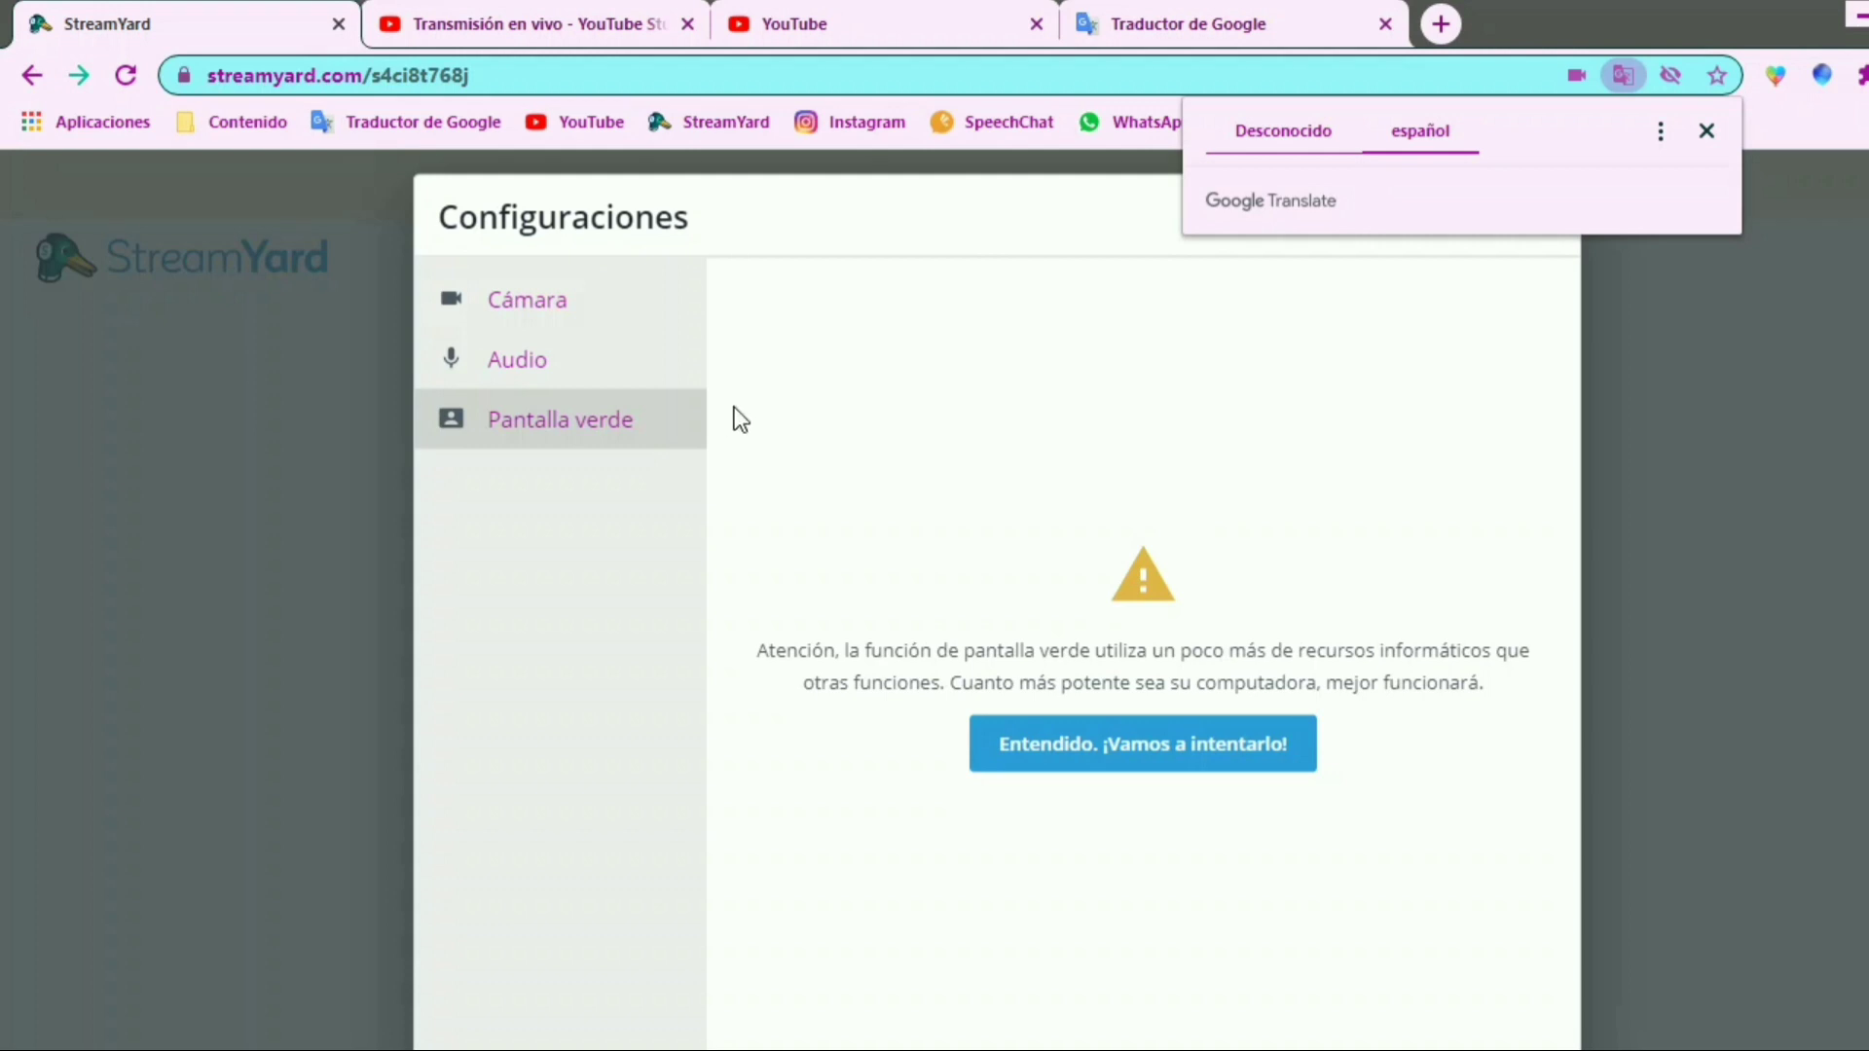
pyautogui.click(617, 338)
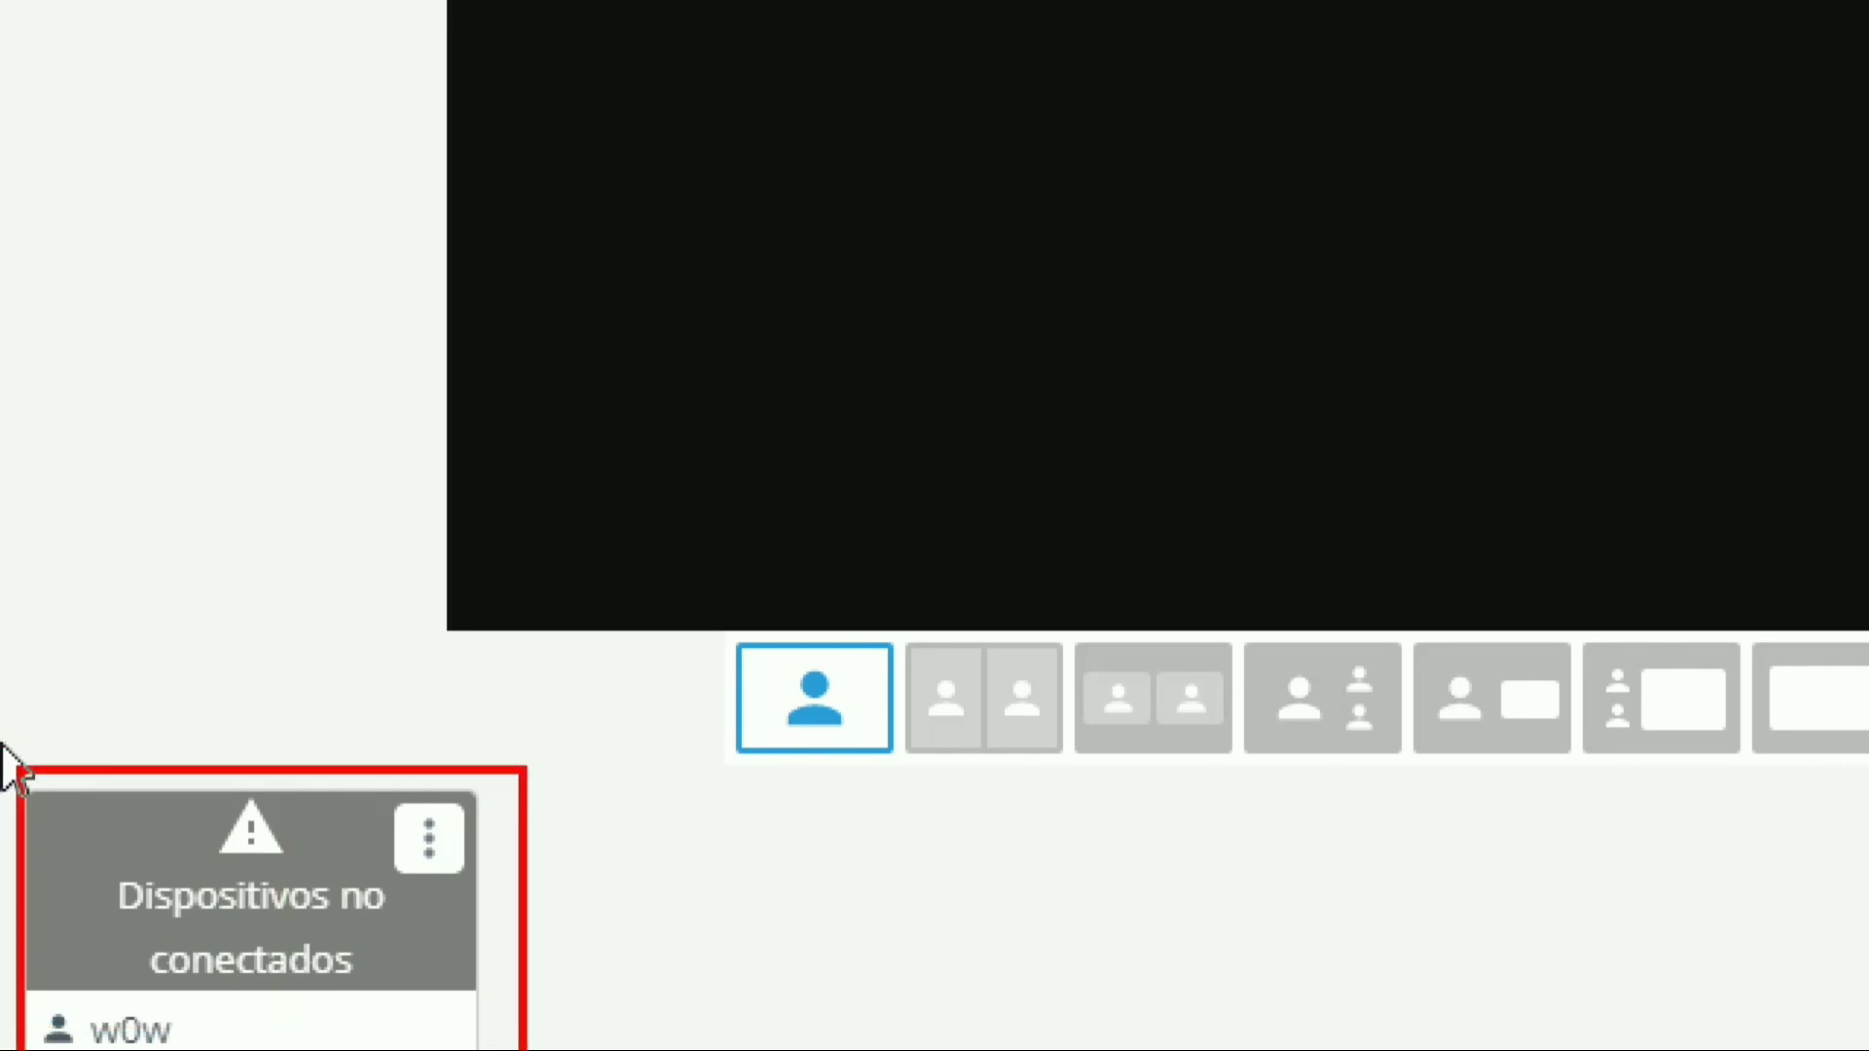
pyautogui.moveTo(150, 804)
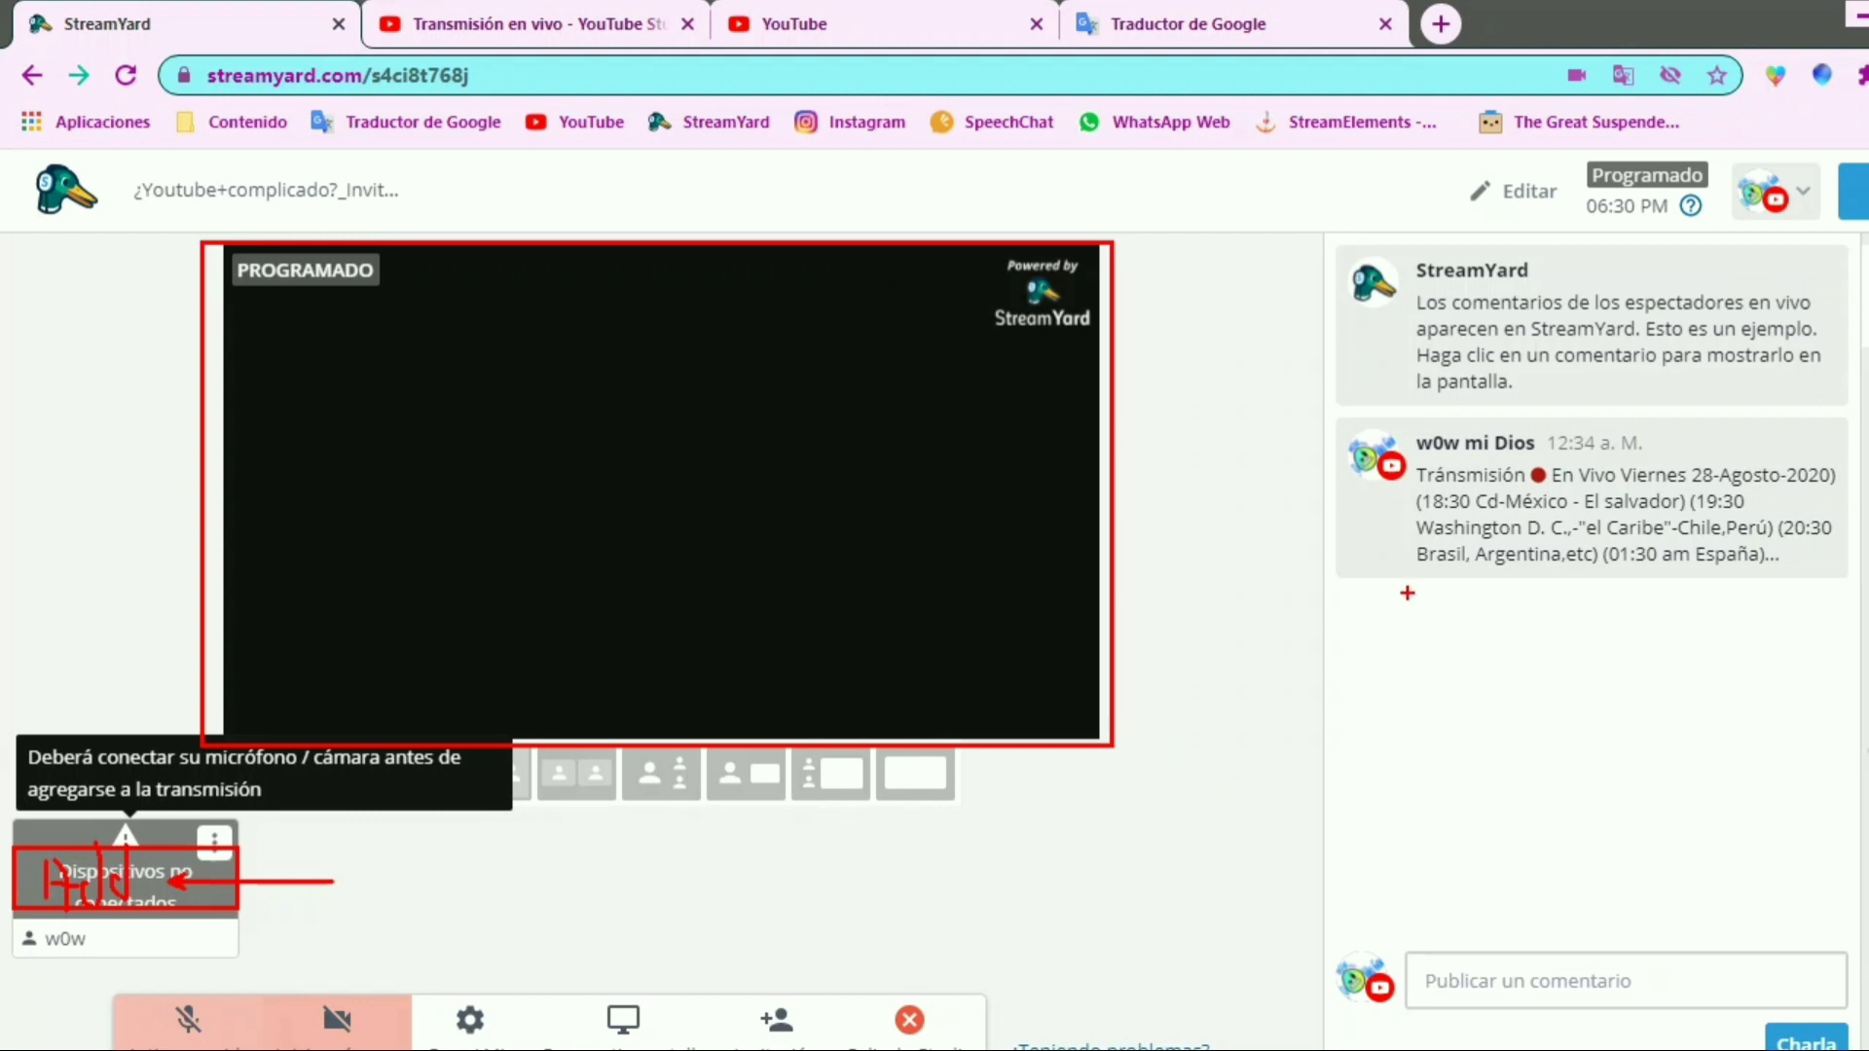
pyautogui.moveTo(1251, 348)
pyautogui.mouseDown()
pyautogui.moveTo(1125, 348)
pyautogui.moveTo(1838, 206)
pyautogui.moveTo(1760, 41)
pyautogui.mouseUp()
pyautogui.moveTo(1865, 230); pyautogui.dragTo(1824, 151)
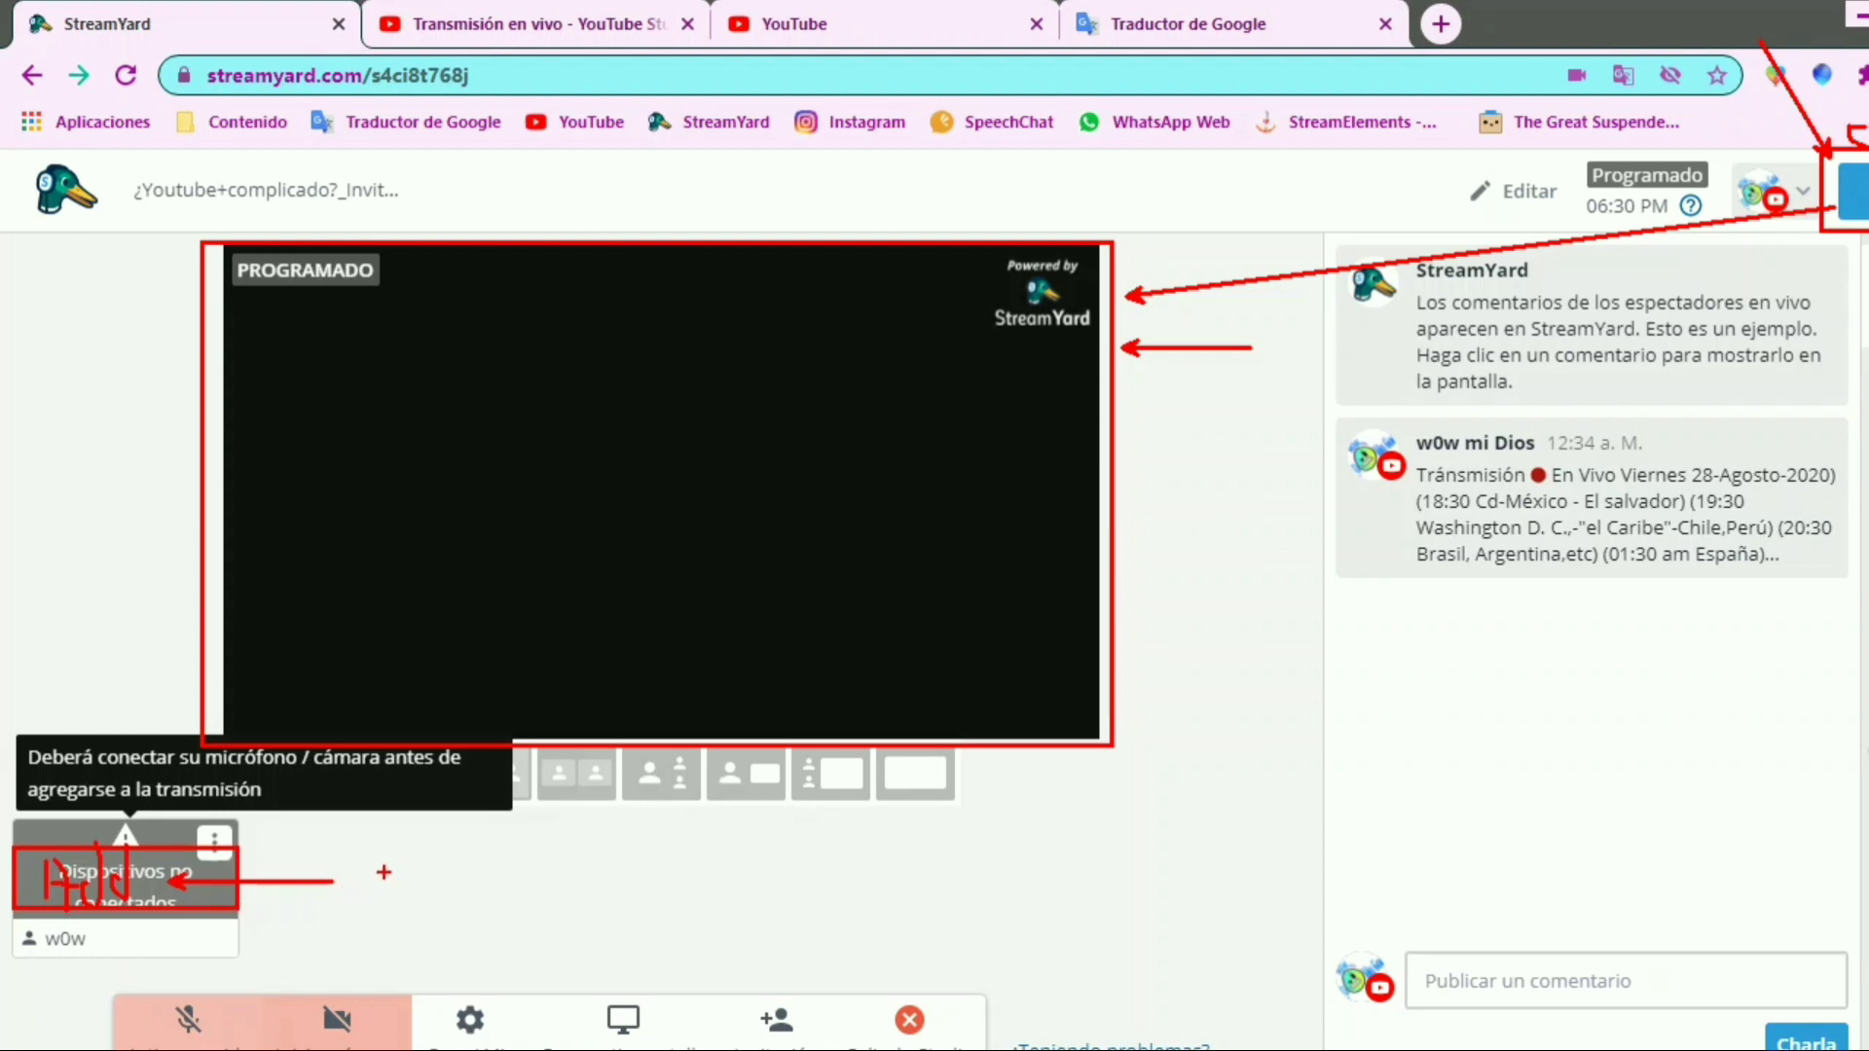
pyautogui.moveTo(345, 871)
pyautogui.mouseDown()
pyautogui.moveTo(12, 783)
pyautogui.moveTo(49, 891)
pyautogui.moveTo(290, 869)
pyautogui.mouseUp()
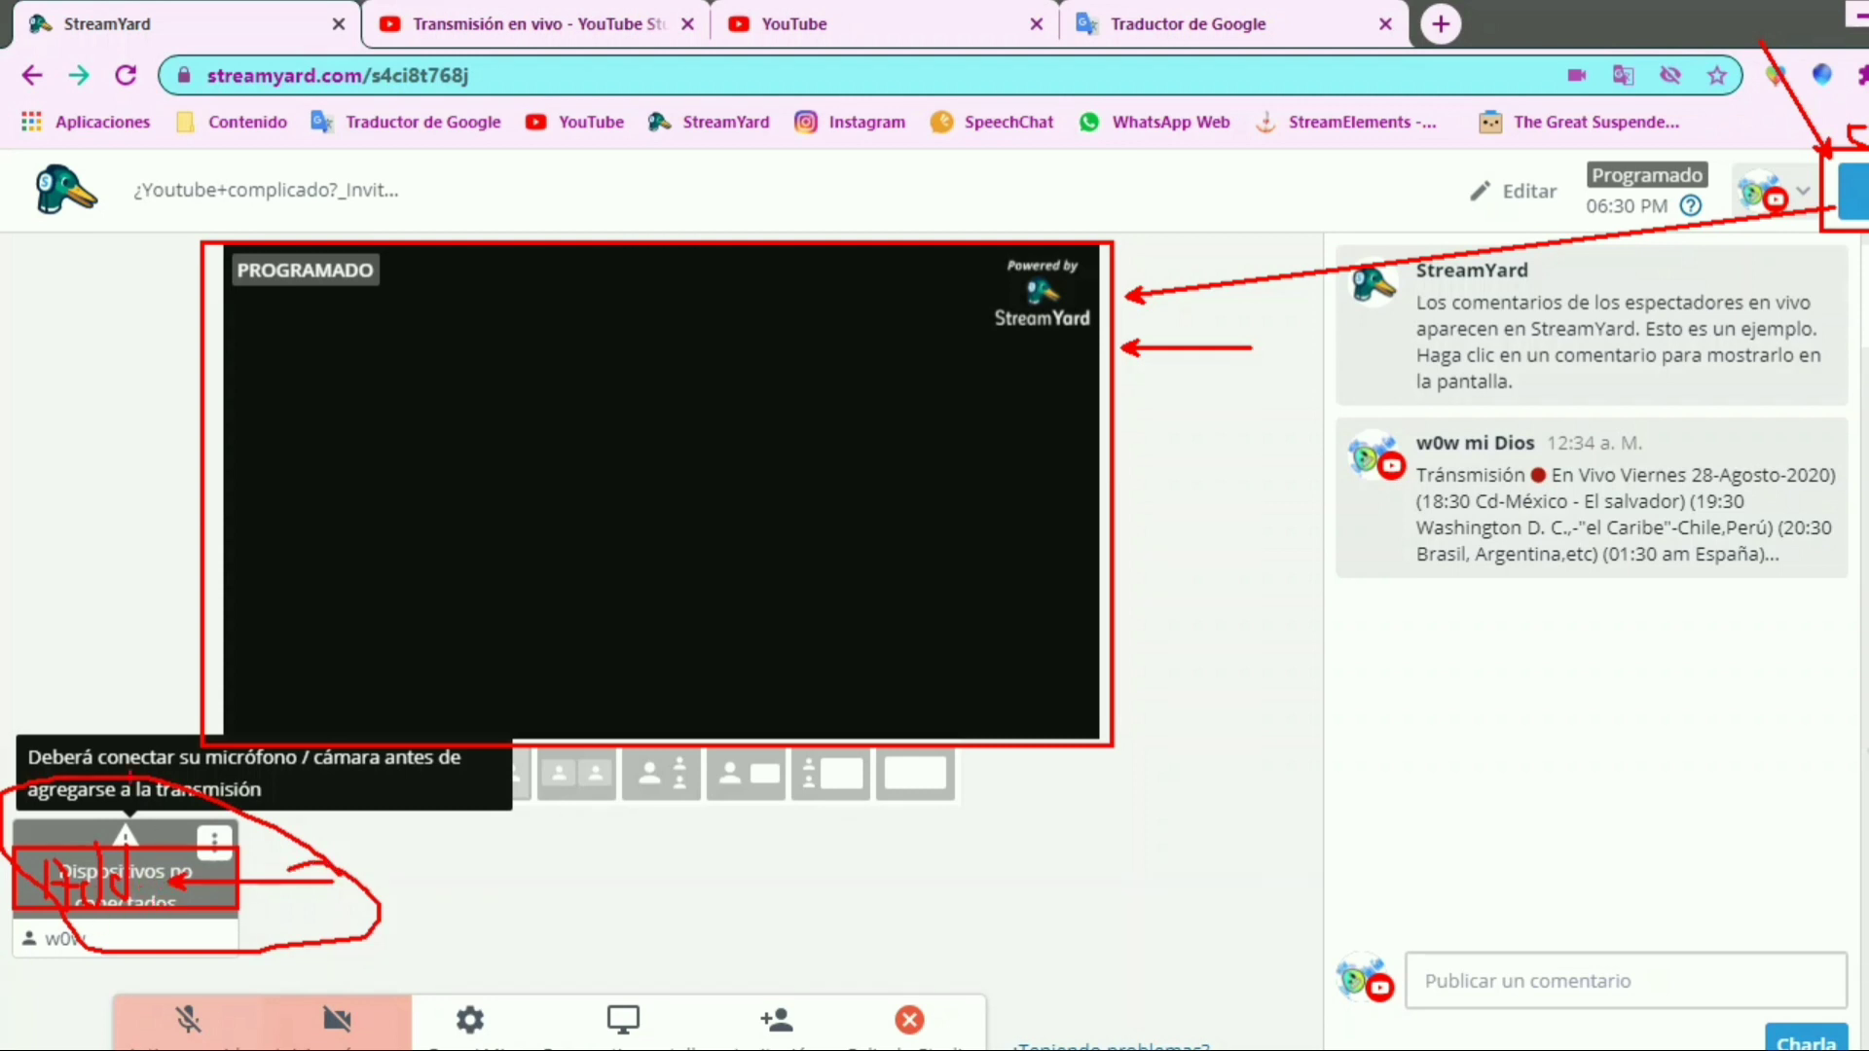
pyautogui.moveTo(63, 735)
pyautogui.mouseDown()
pyautogui.moveTo(138, 574)
pyautogui.moveTo(164, 620)
pyautogui.mouseUp()
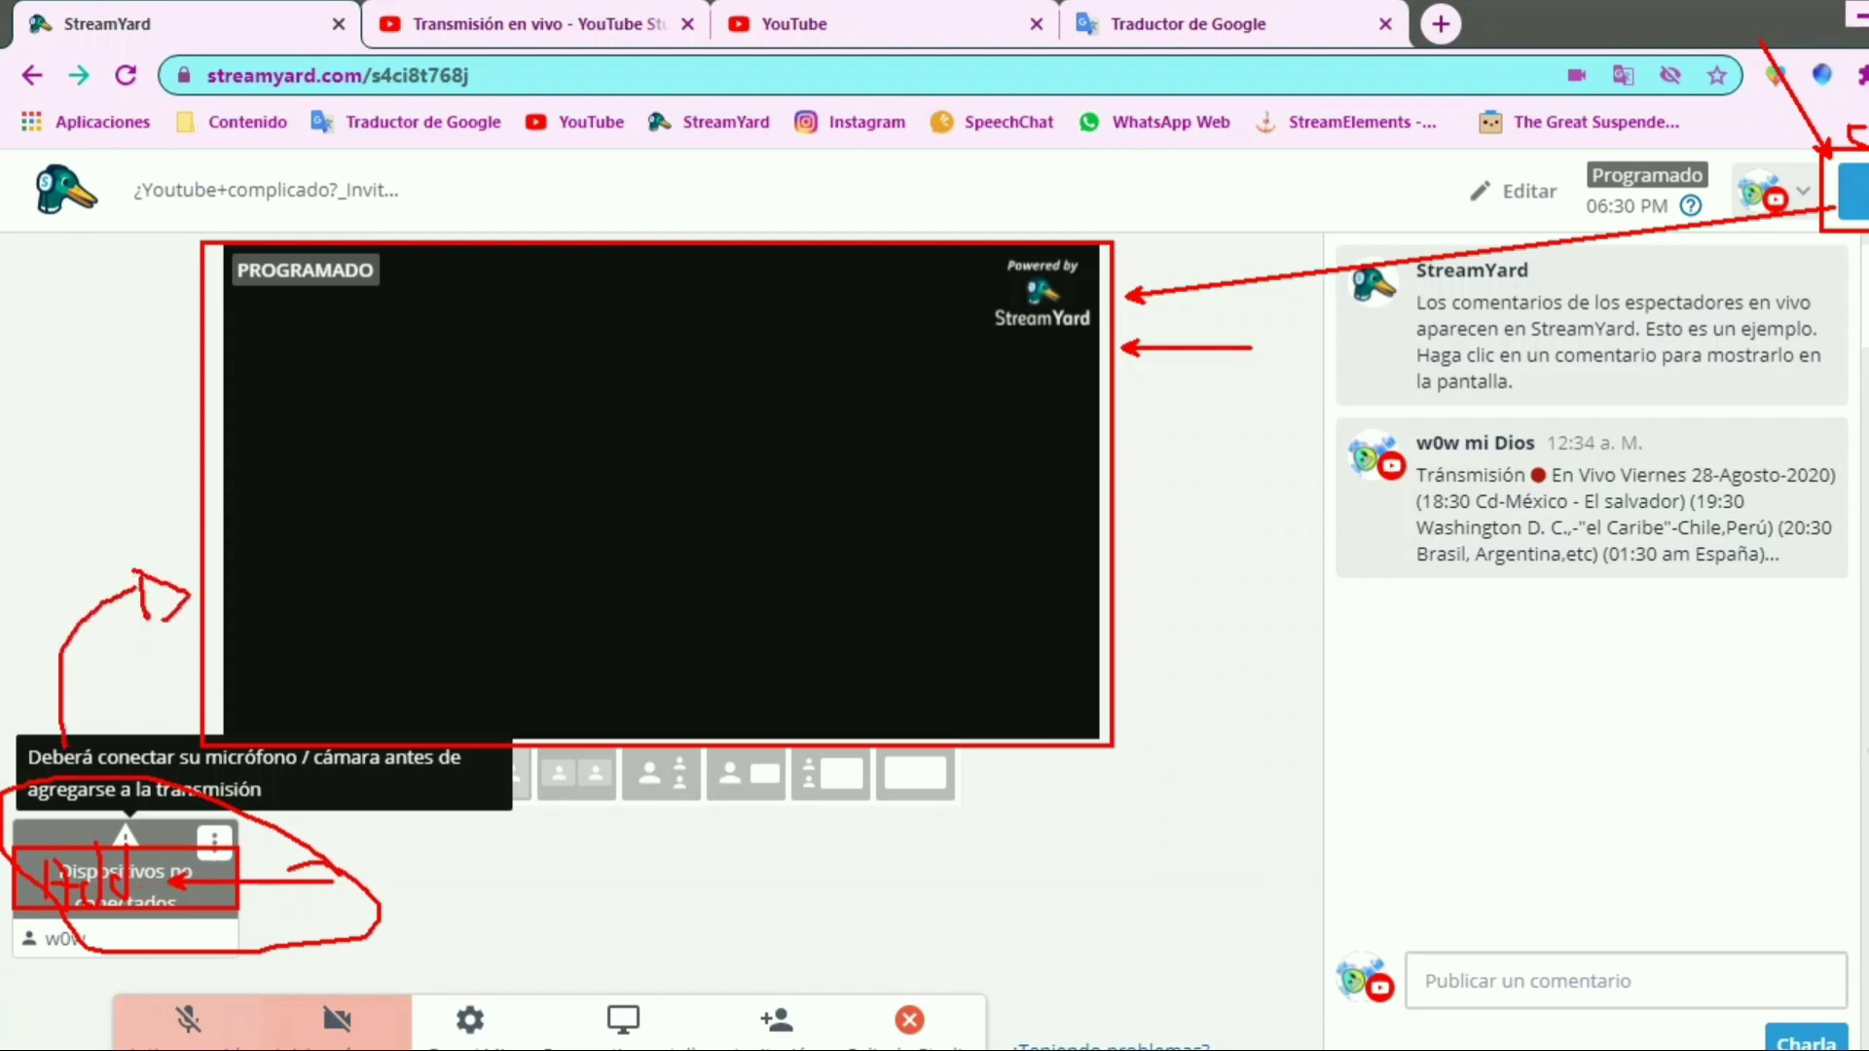
pyautogui.moveTo(441, 643)
pyautogui.mouseDown()
pyautogui.moveTo(707, 409)
pyautogui.moveTo(692, 605)
pyautogui.mouseUp()
pyautogui.moveTo(552, 452); pyautogui.dragTo(655, 445)
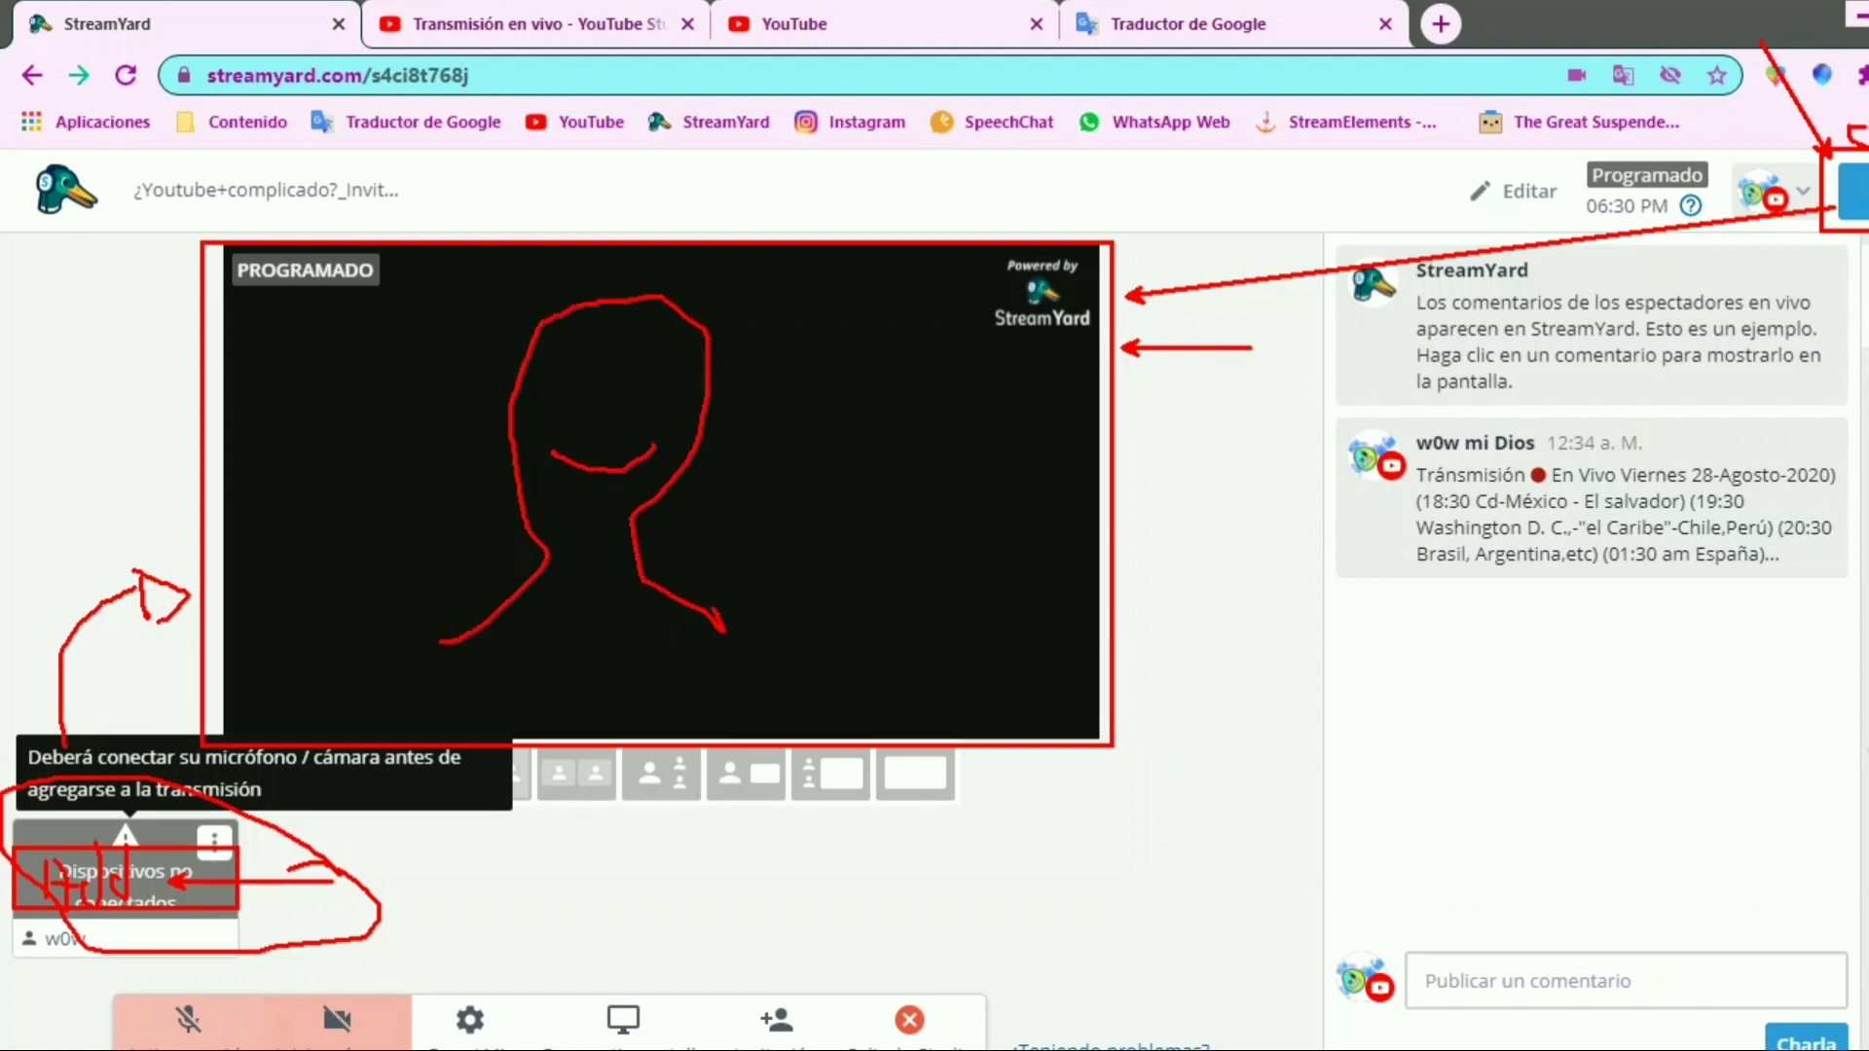
pyautogui.moveTo(580, 372); pyautogui.dragTo(584, 415)
pyautogui.moveTo(635, 365); pyautogui.dragTo(651, 412)
pyautogui.moveTo(809, 388); pyautogui.dragTo(1486, 190)
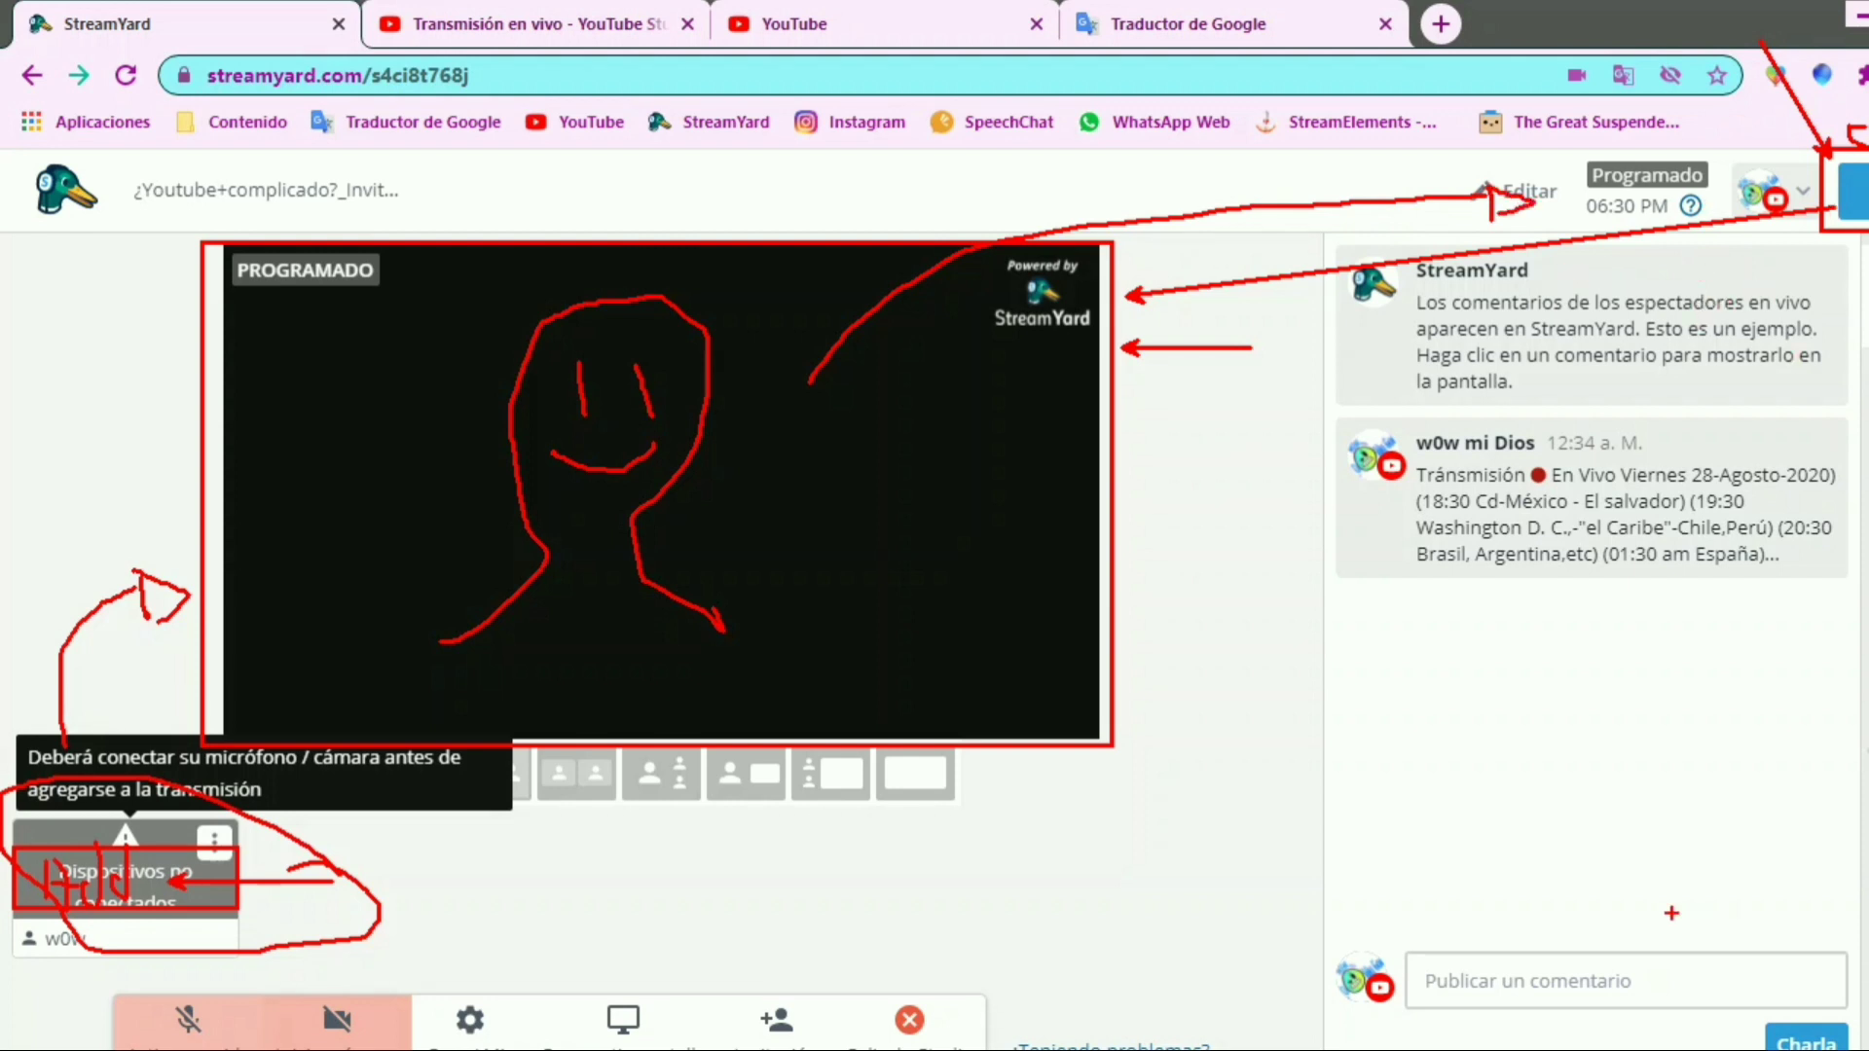
pyautogui.press('Escape')
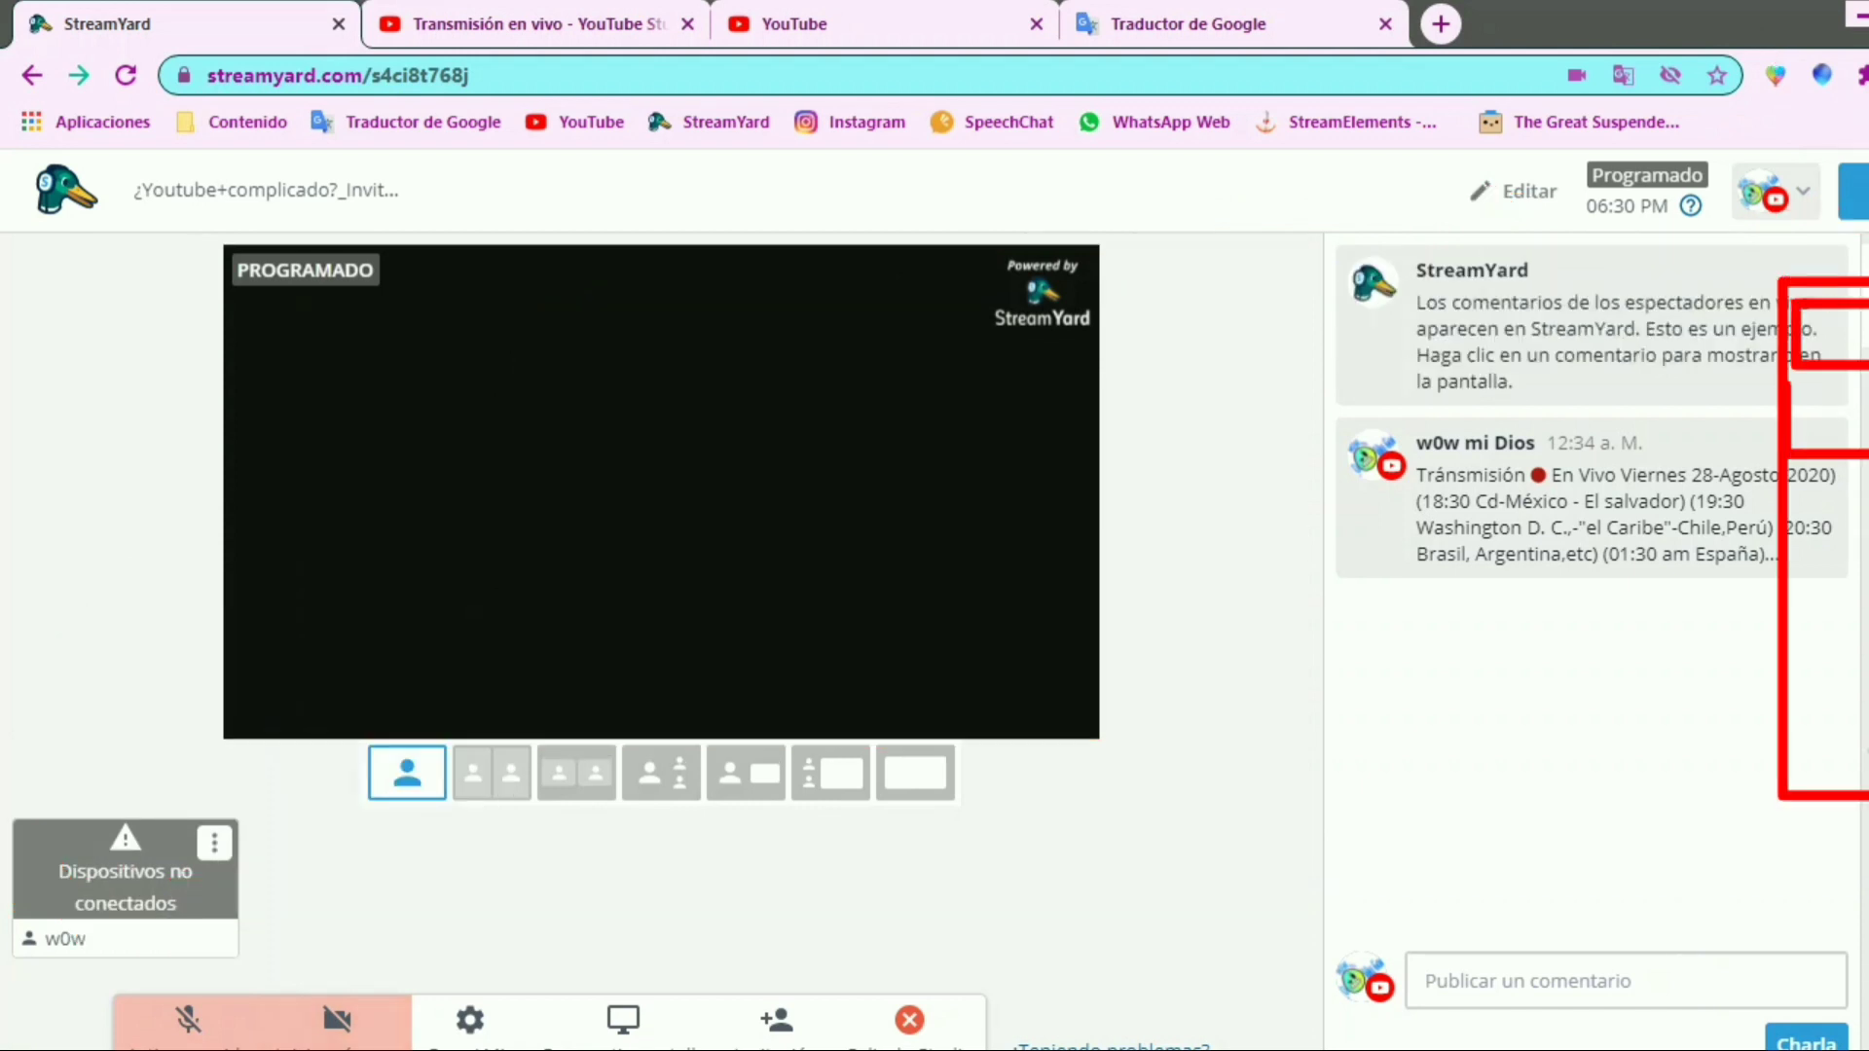
pyautogui.moveTo(1506, 574)
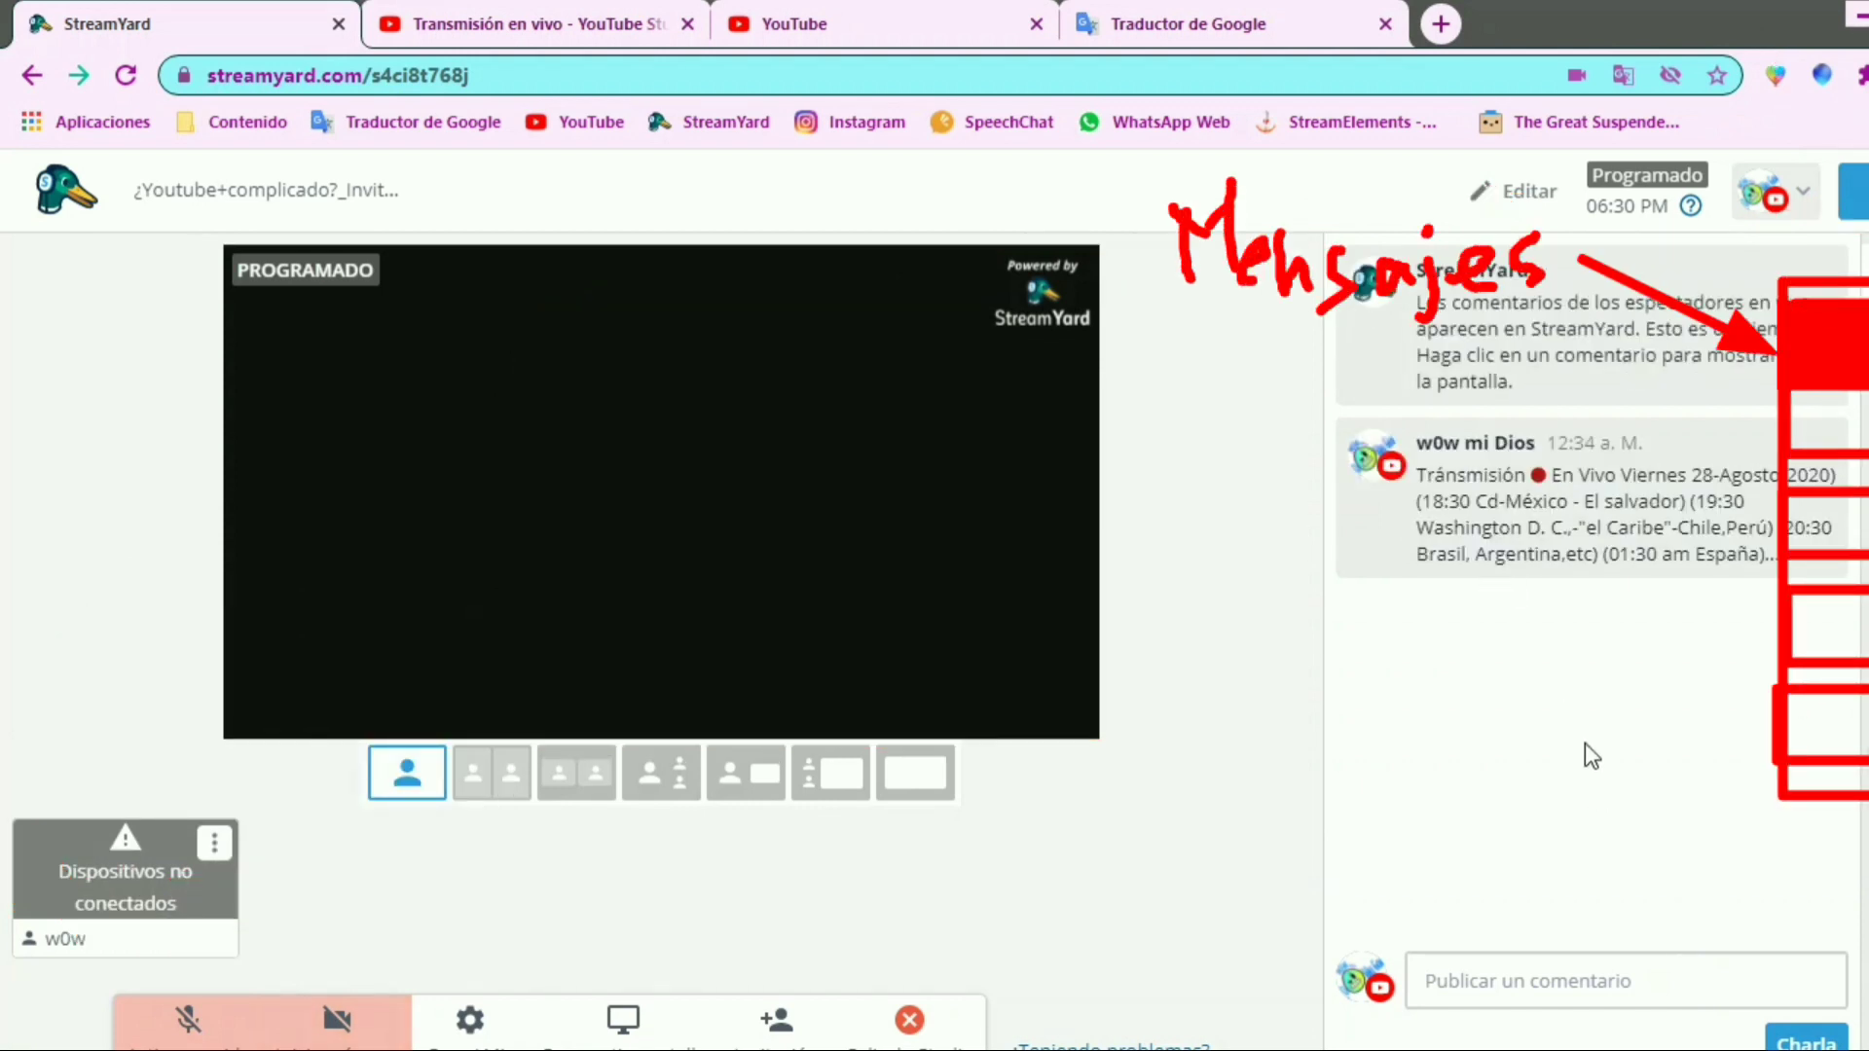
# Show the viewer comment with the live broadcast schedule as an overlay on the stream preview
pyautogui.hotkey('ctrl', '2')
pyautogui.moveTo(1515, 470); pyautogui.dragTo(1688, 533)
pyautogui.moveTo(1526, 476); pyautogui.dragTo(1586, 526)
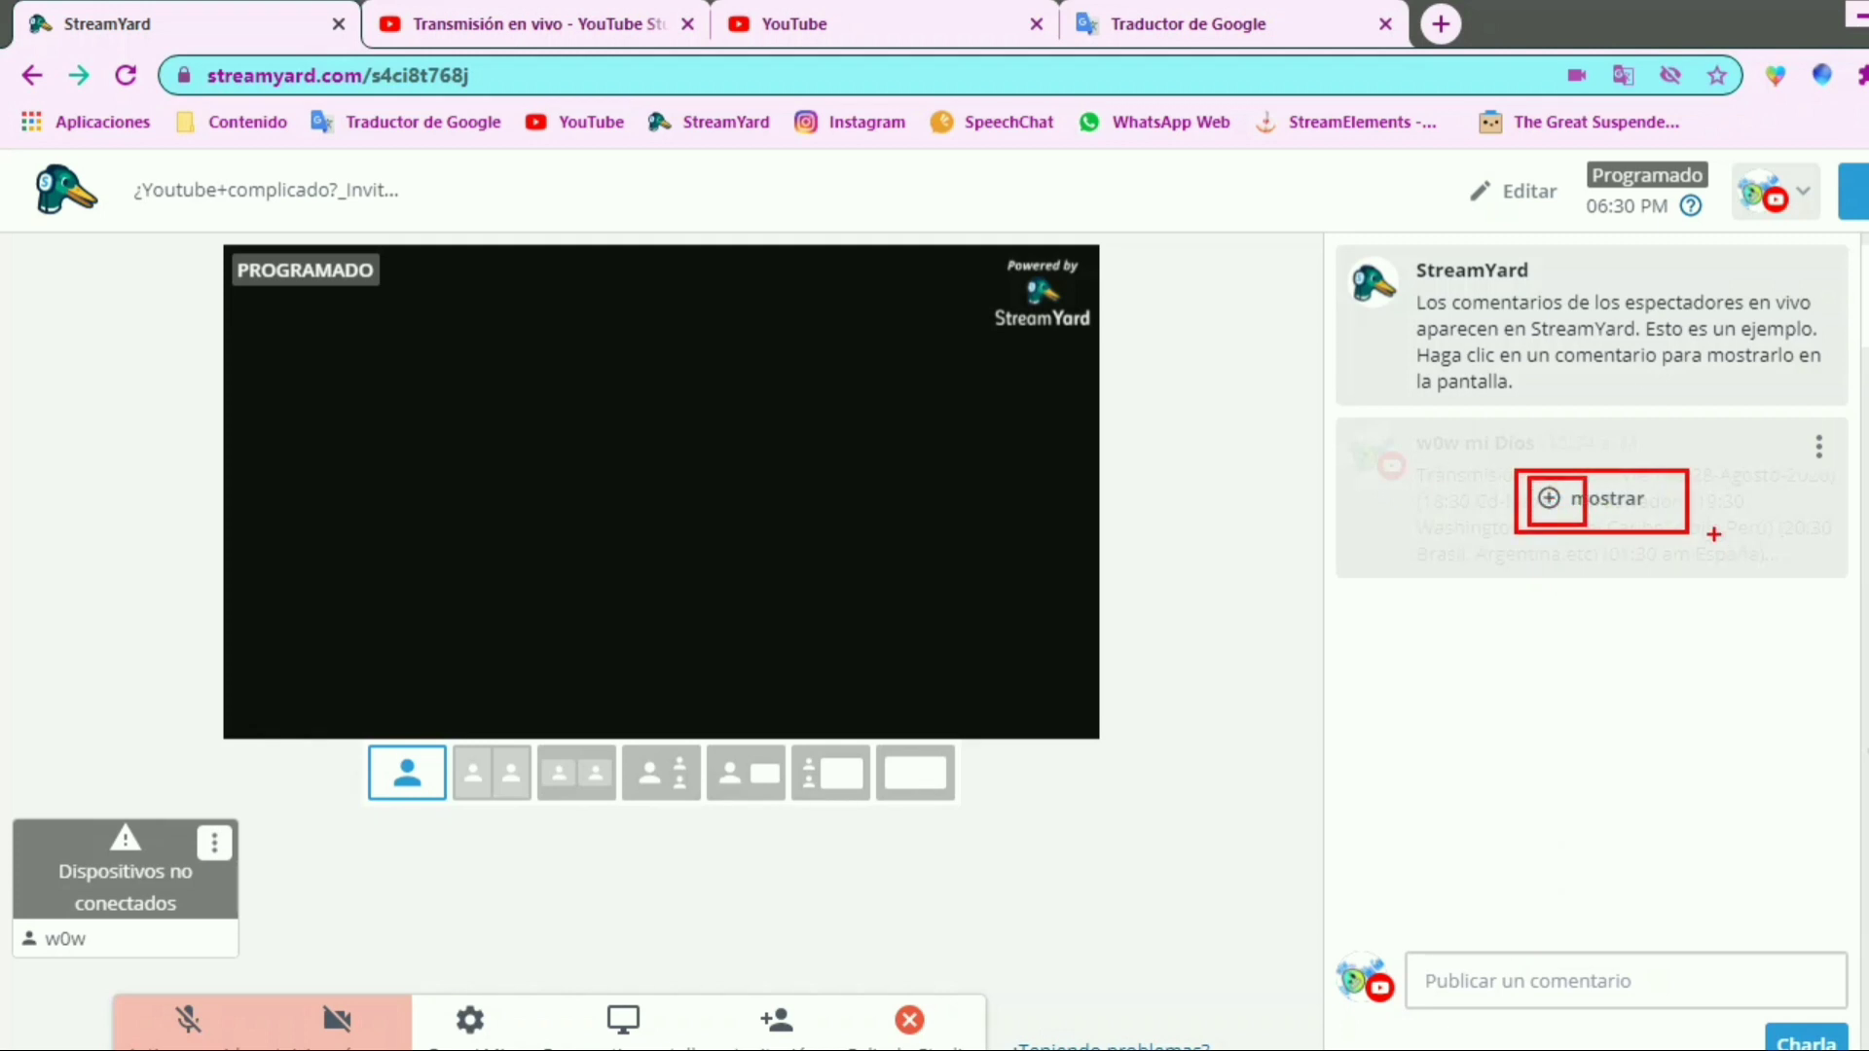
pyautogui.press('Escape')
pyautogui.click(1564, 507)
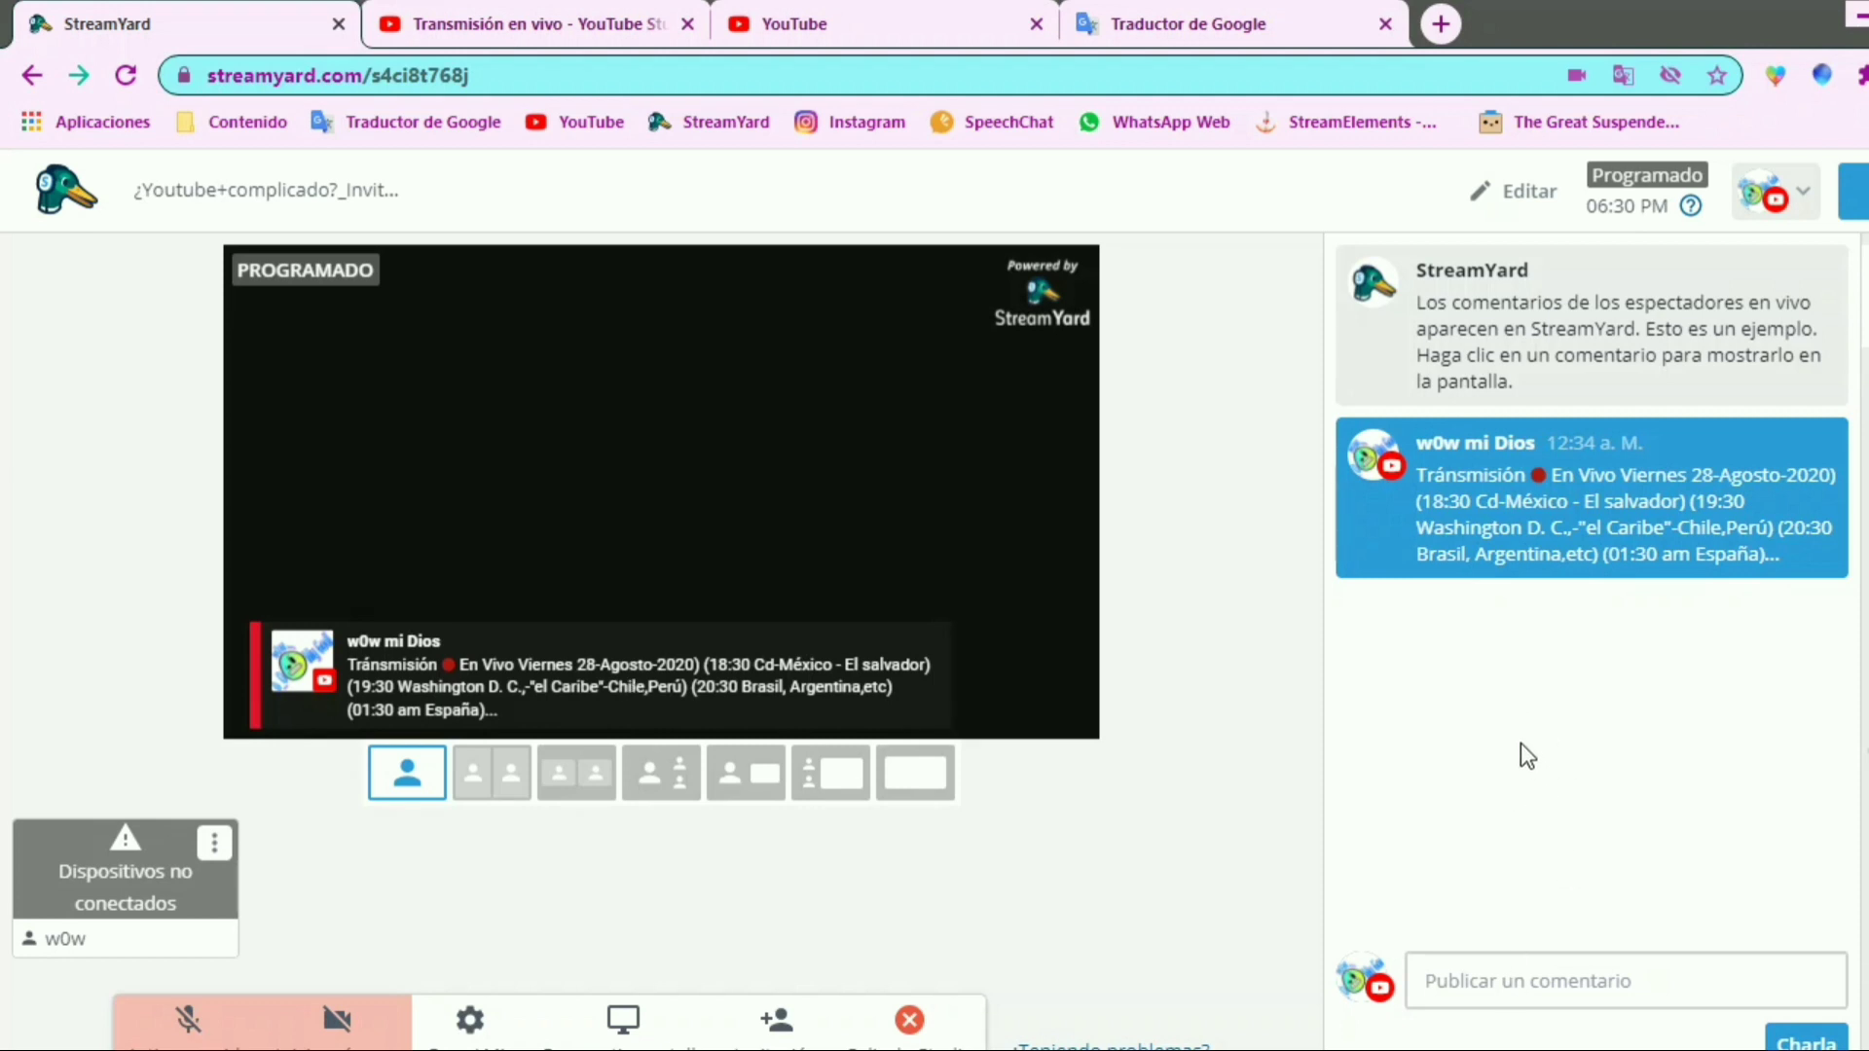
pyautogui.hotkey('ctrl', '2')
pyautogui.moveTo(1331, 588)
pyautogui.mouseDown()
pyautogui.moveTo(1794, 910)
pyautogui.moveTo(1846, 925)
pyautogui.mouseUp()
pyautogui.moveTo(1352, 610)
pyautogui.mouseDown()
pyautogui.moveTo(1408, 635)
pyautogui.moveTo(1375, 604)
pyautogui.mouseUp()
pyautogui.moveTo(1423, 612); pyautogui.dragTo(1787, 597)
pyautogui.moveTo(1469, 645); pyautogui.dragTo(1780, 630)
pyautogui.moveTo(1509, 668); pyautogui.dragTo(1739, 667)
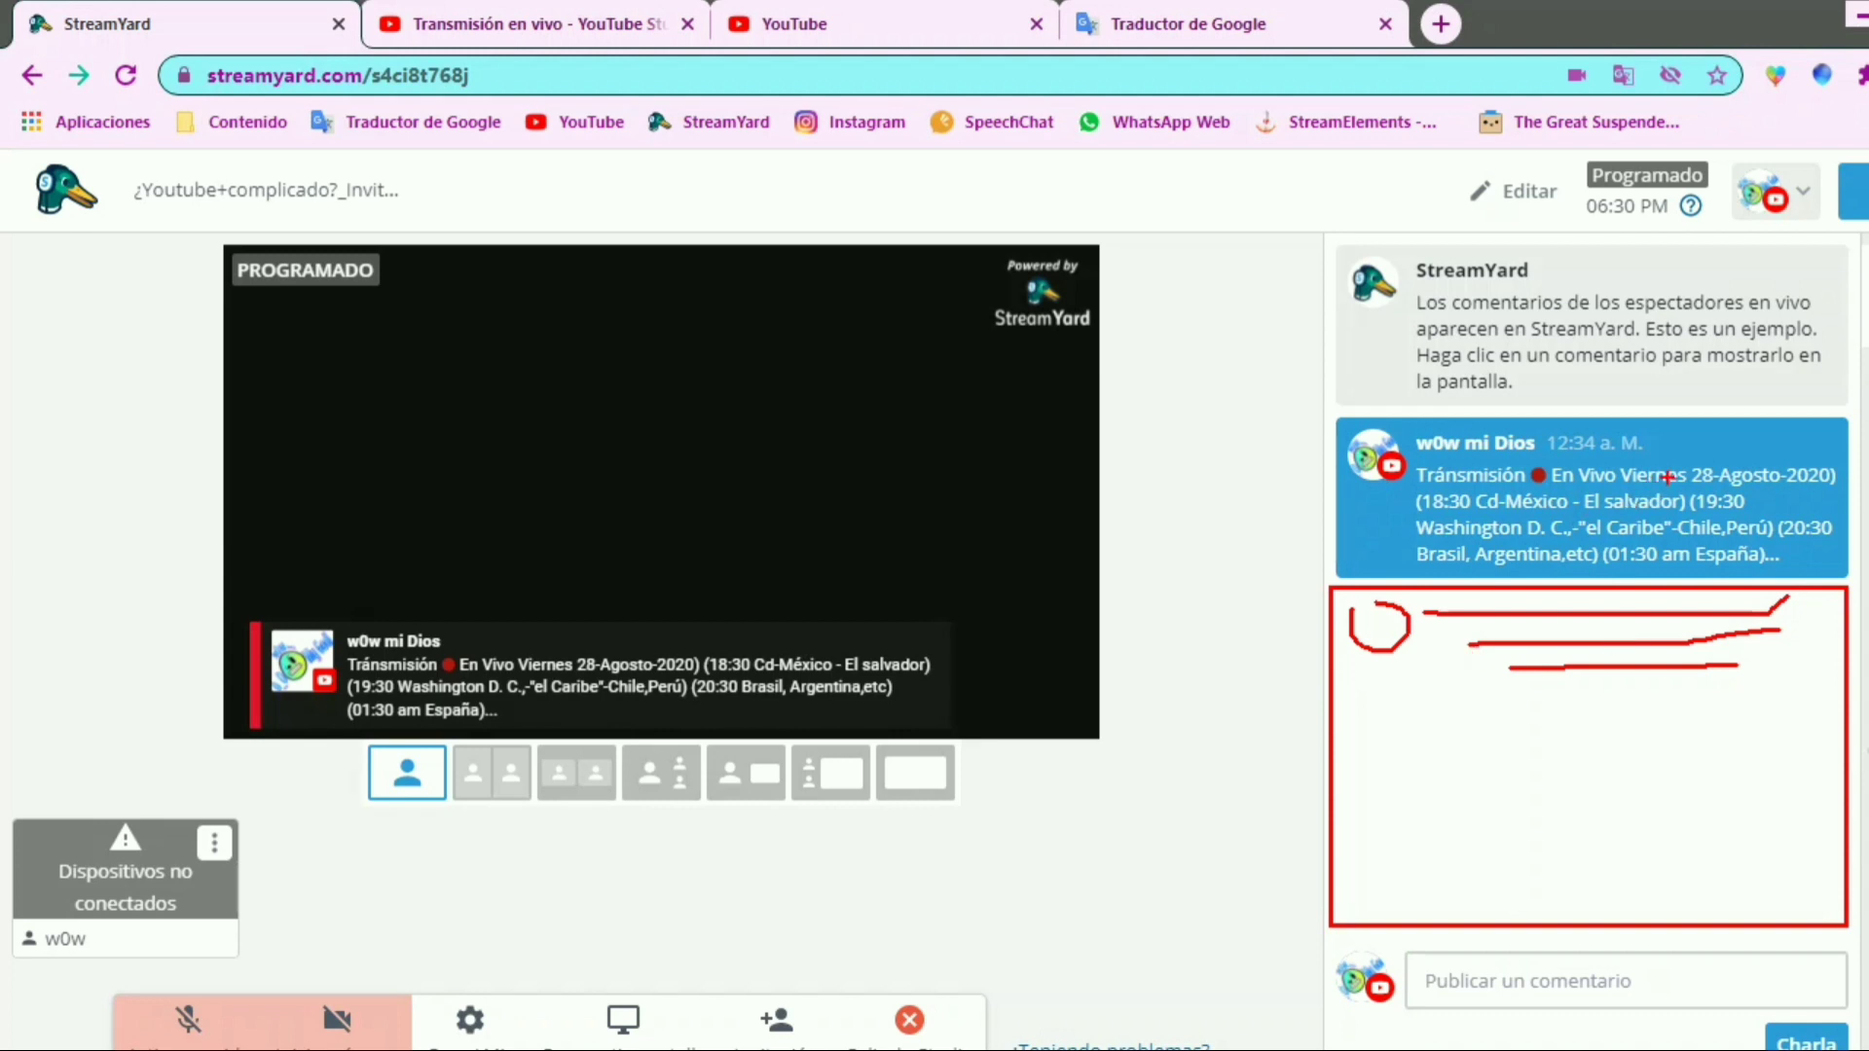
pyautogui.press('Escape')
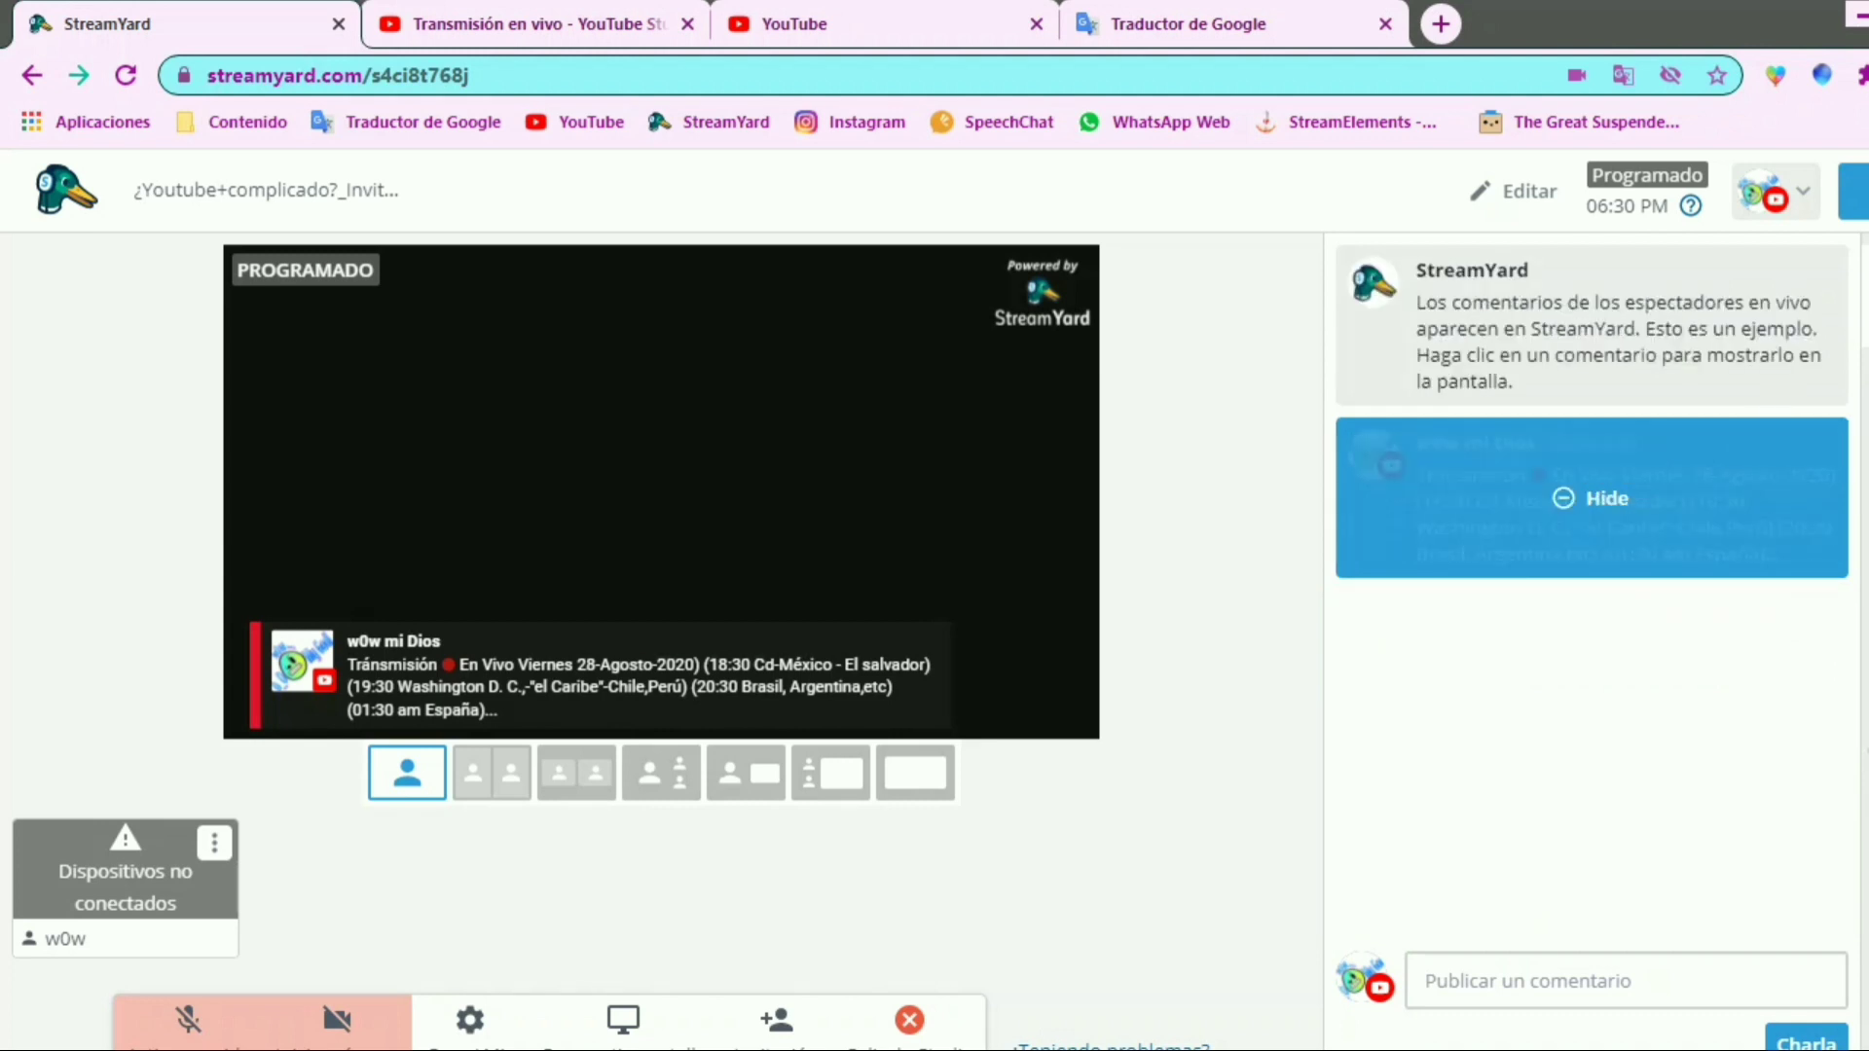
pyautogui.moveTo(1782, 282); pyautogui.dragTo(1867, 797)
pyautogui.moveTo(1797, 304); pyautogui.dragTo(1867, 365)
pyautogui.moveTo(1791, 590); pyautogui.dragTo(1868, 667)
pyautogui.moveTo(1778, 416); pyautogui.dragTo(1533, 290)
pyautogui.moveTo(1267, 230); pyautogui.dragTo(1287, 304)
pyautogui.moveTo(1439, 255); pyautogui.dragTo(1489, 322)
pyautogui.moveTo(1511, 239); pyautogui.dragTo(1709, 183)
pyautogui.press('Escape')
# Open the Banners/Anuncios section, look at the banner creation form and dismiss it
pyautogui.click(1866, 397)
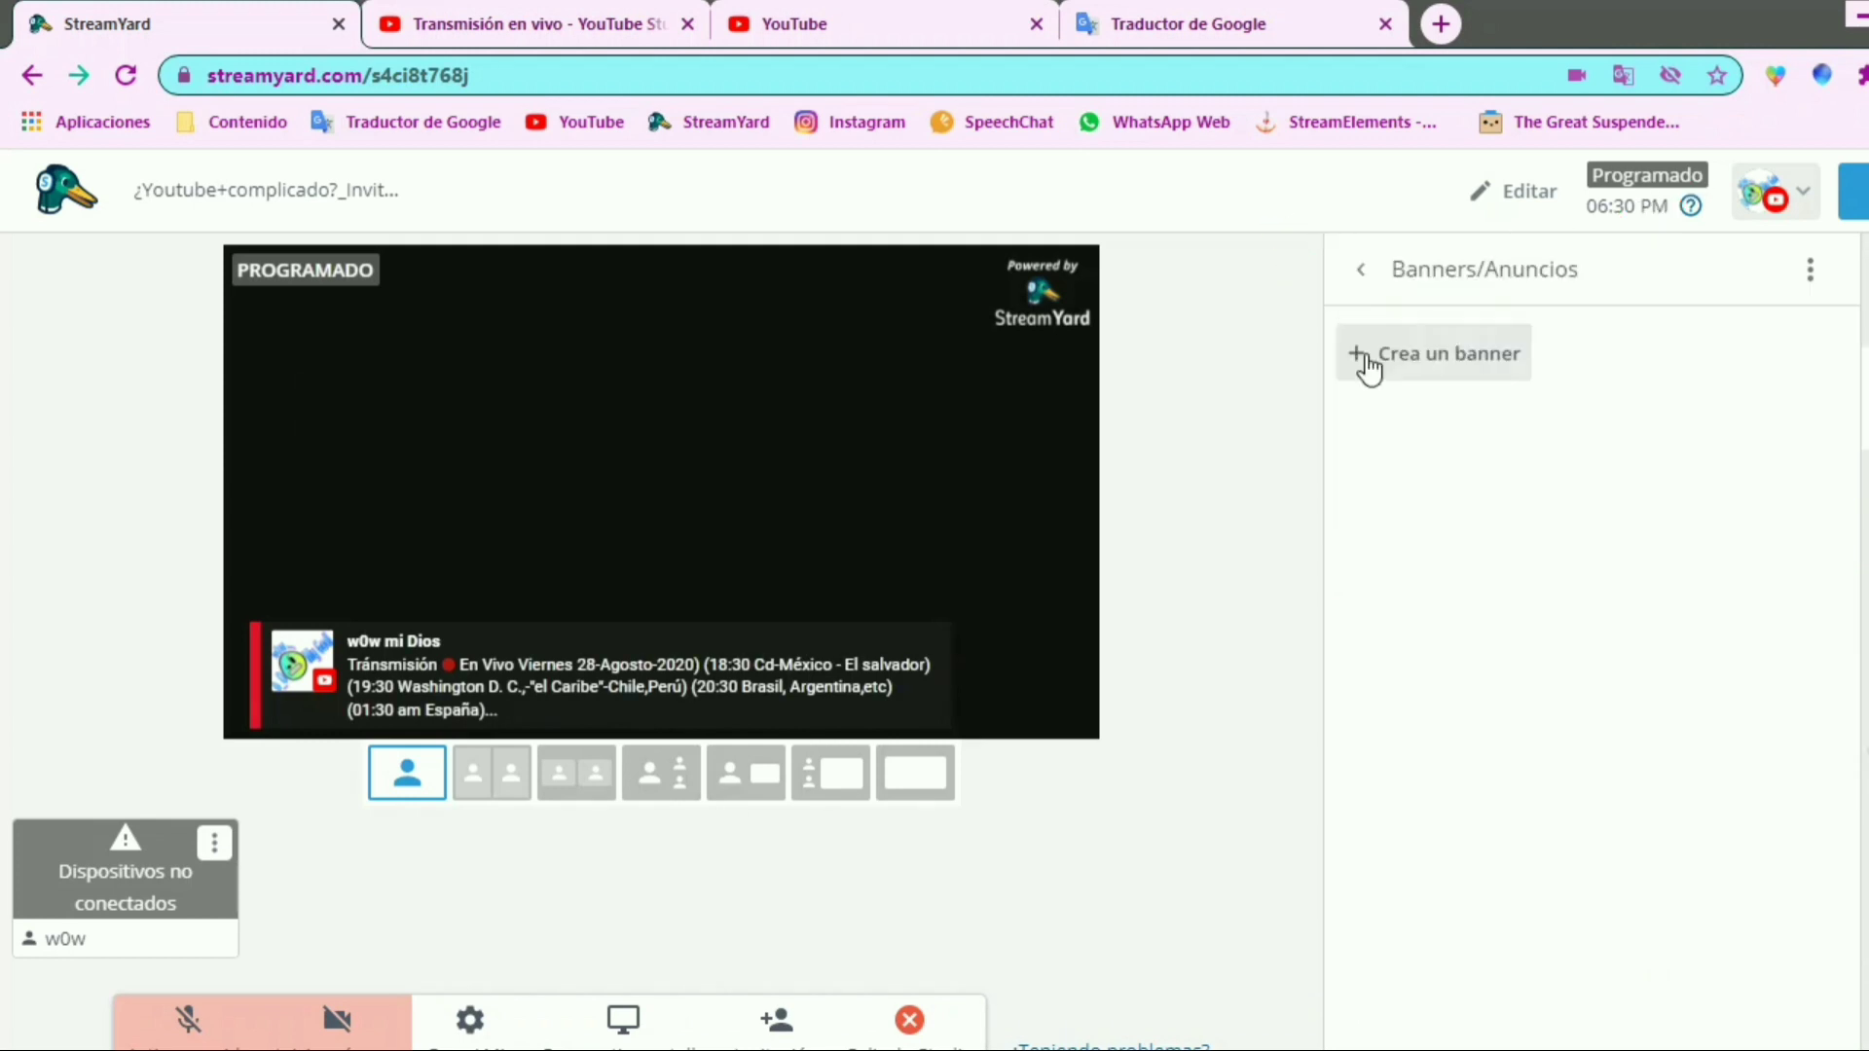
pyautogui.click(1378, 358)
pyautogui.click(1575, 501)
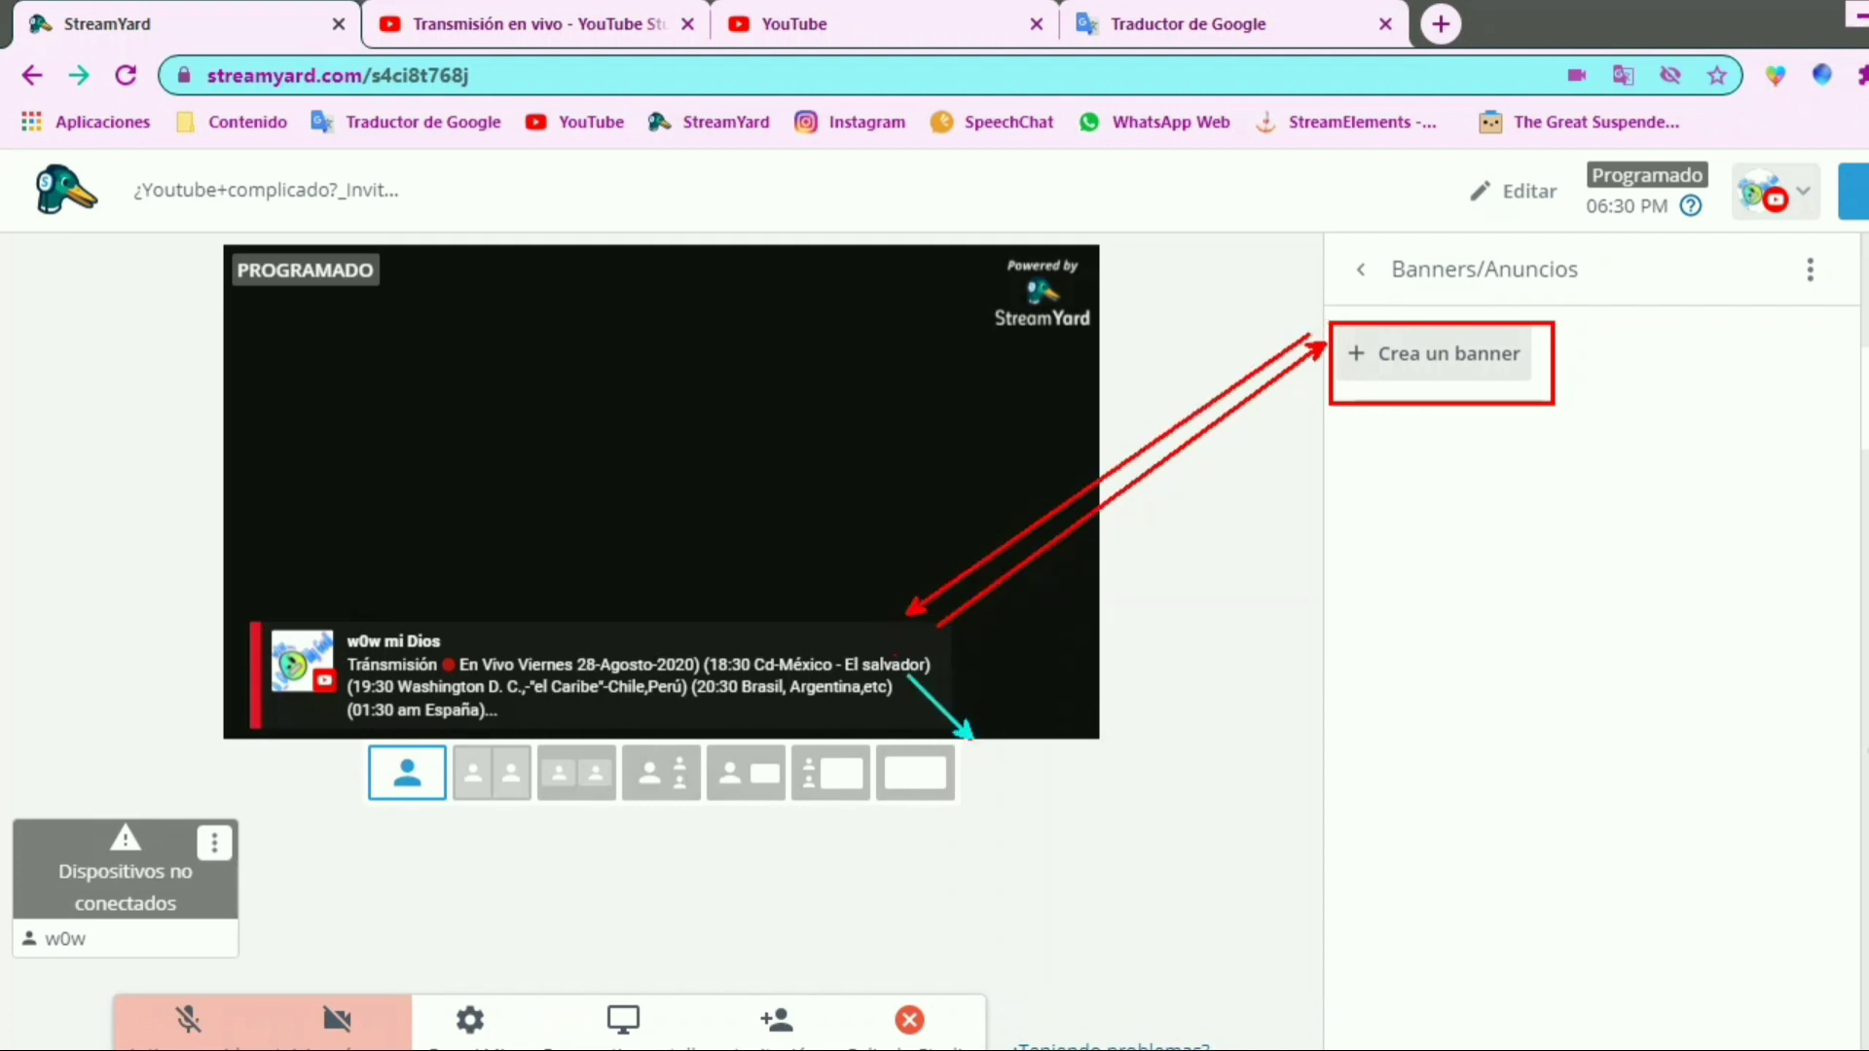
pyautogui.moveTo(972, 737)
pyautogui.mouseDown()
pyautogui.moveTo(1025, 731)
pyautogui.moveTo(719, 594)
pyautogui.moveTo(250, 604)
pyautogui.mouseUp()
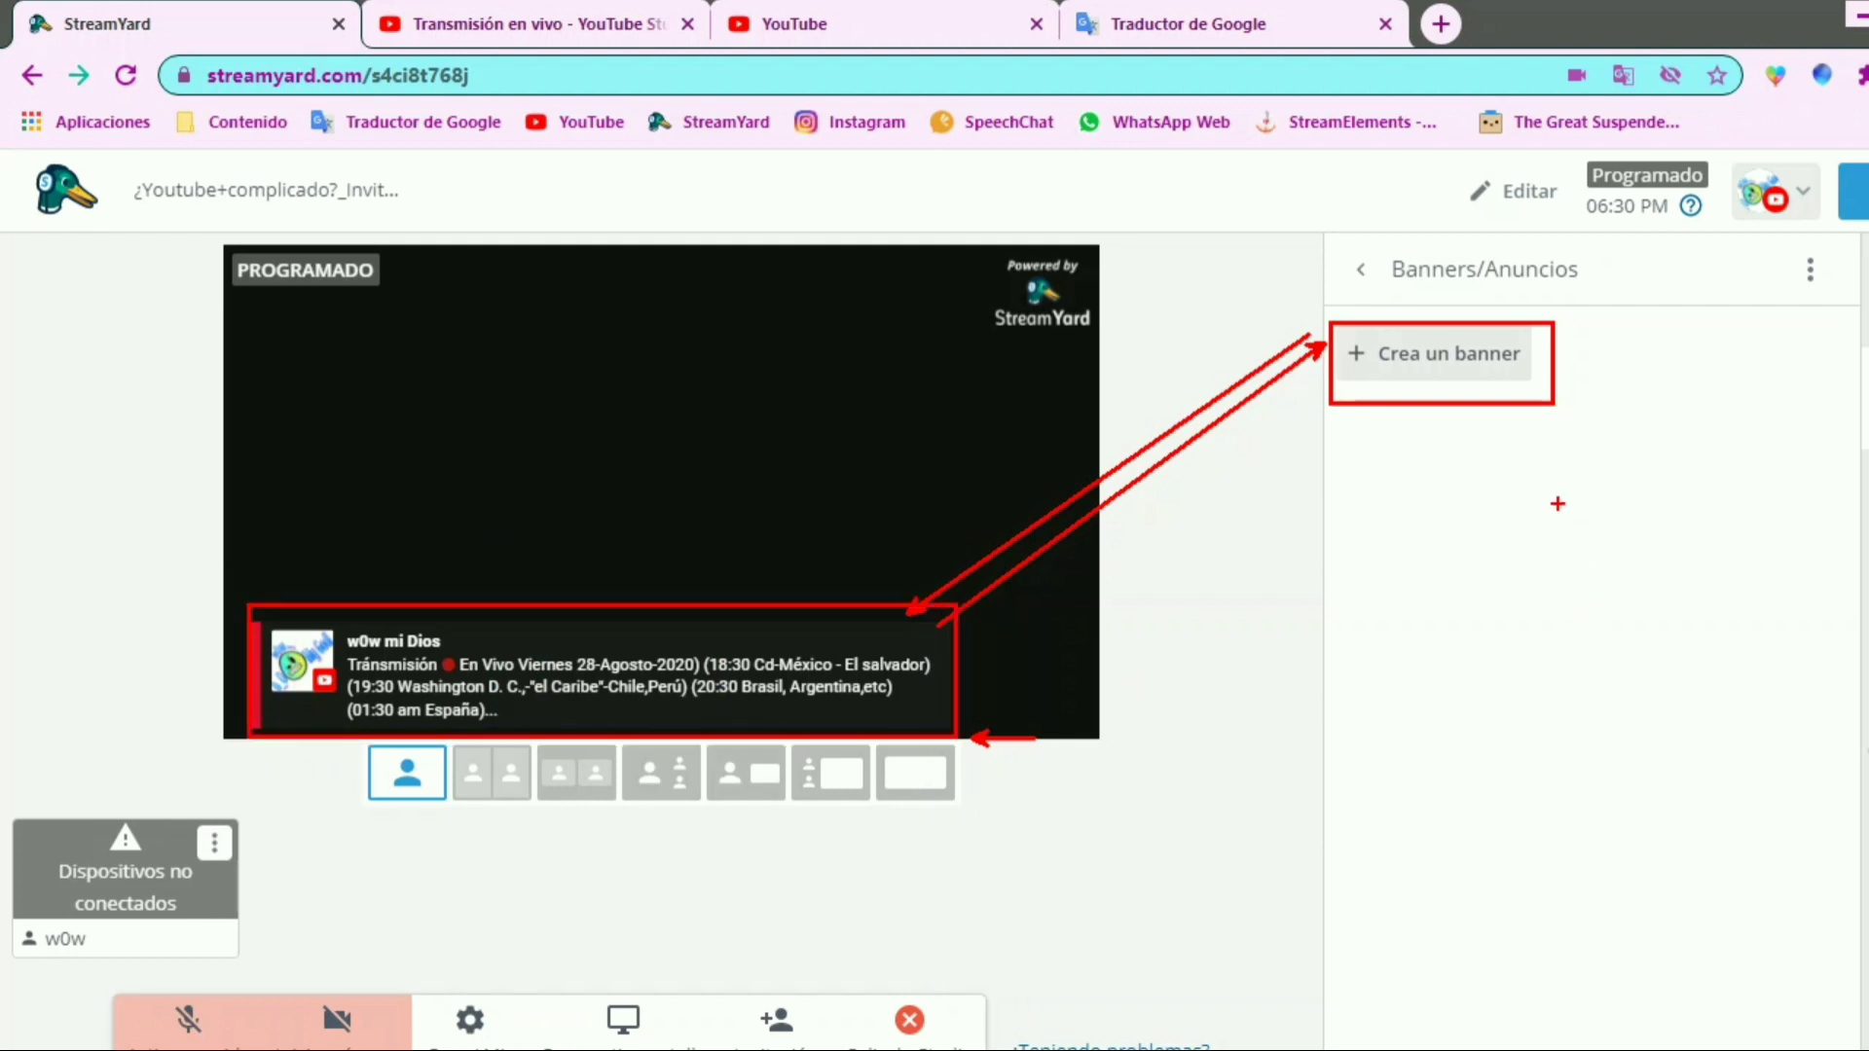
# Create a banner with the text "Hola que tal, Hoy veremos:" and add it to the list
pyautogui.click(1348, 353)
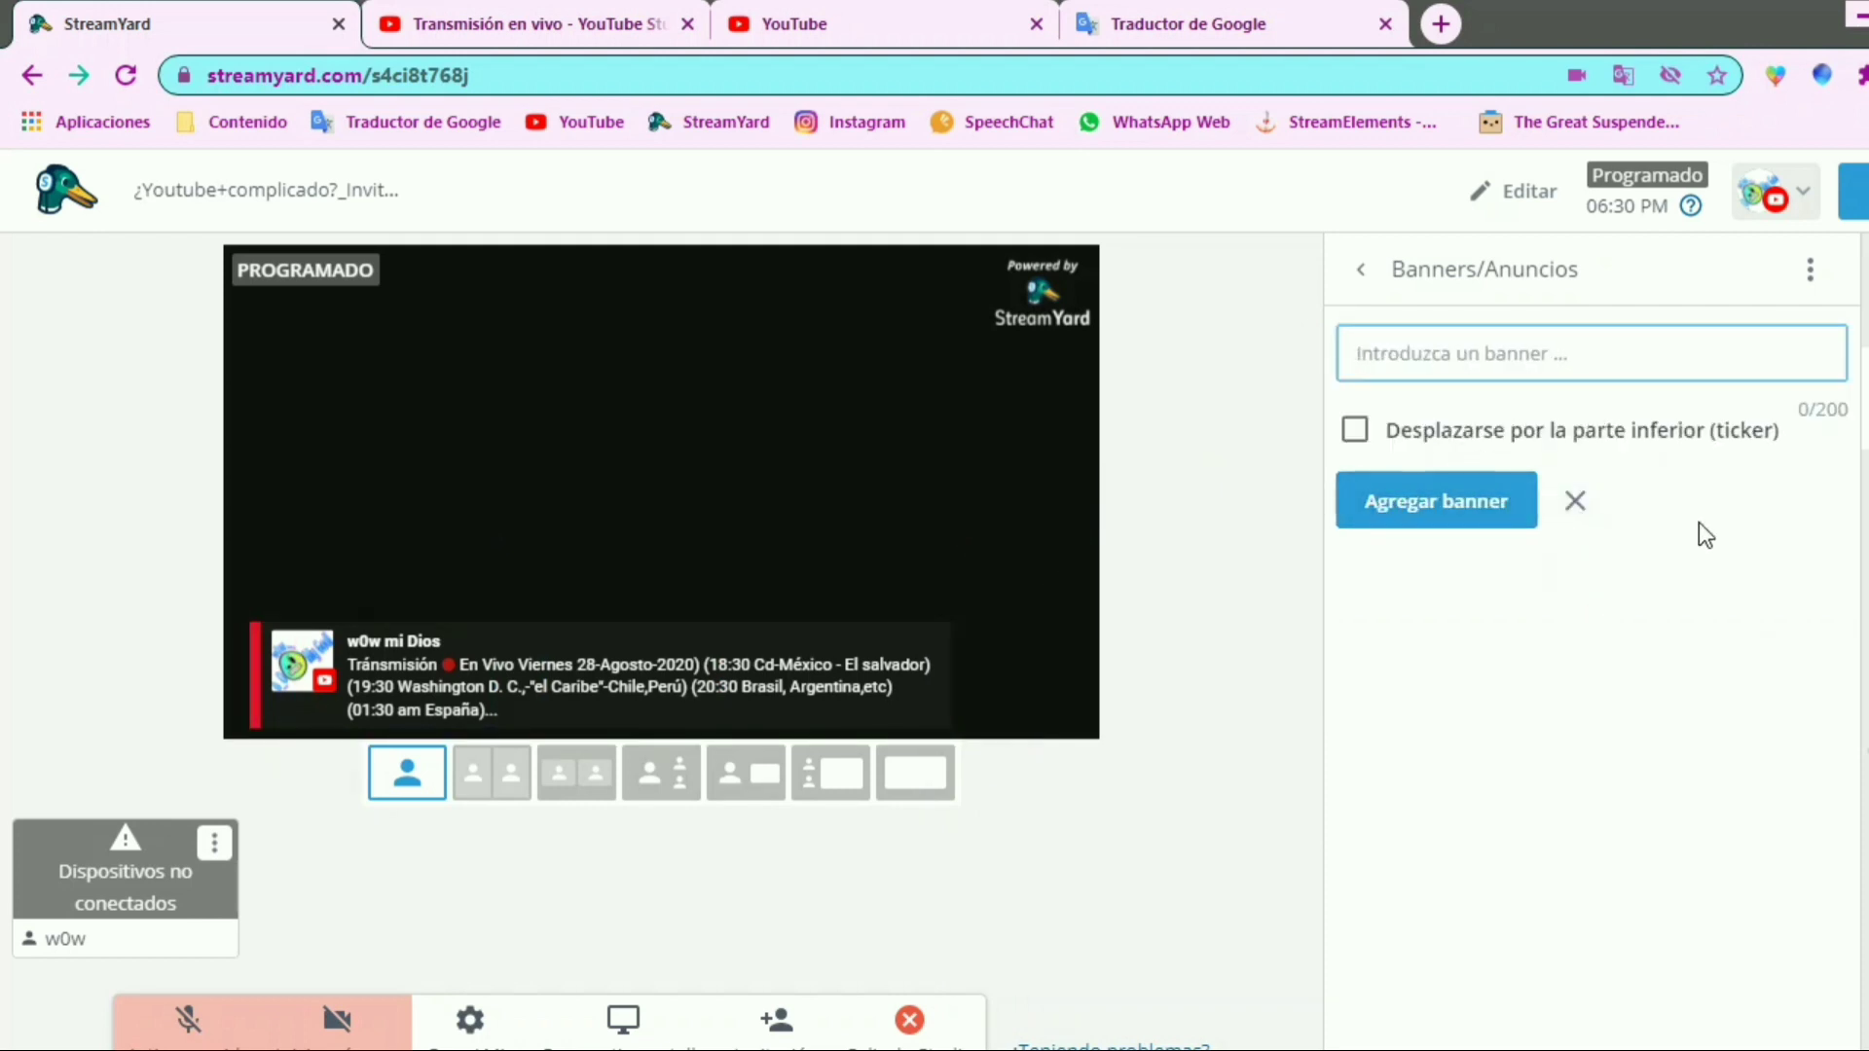
pyautogui.write('Hola que')
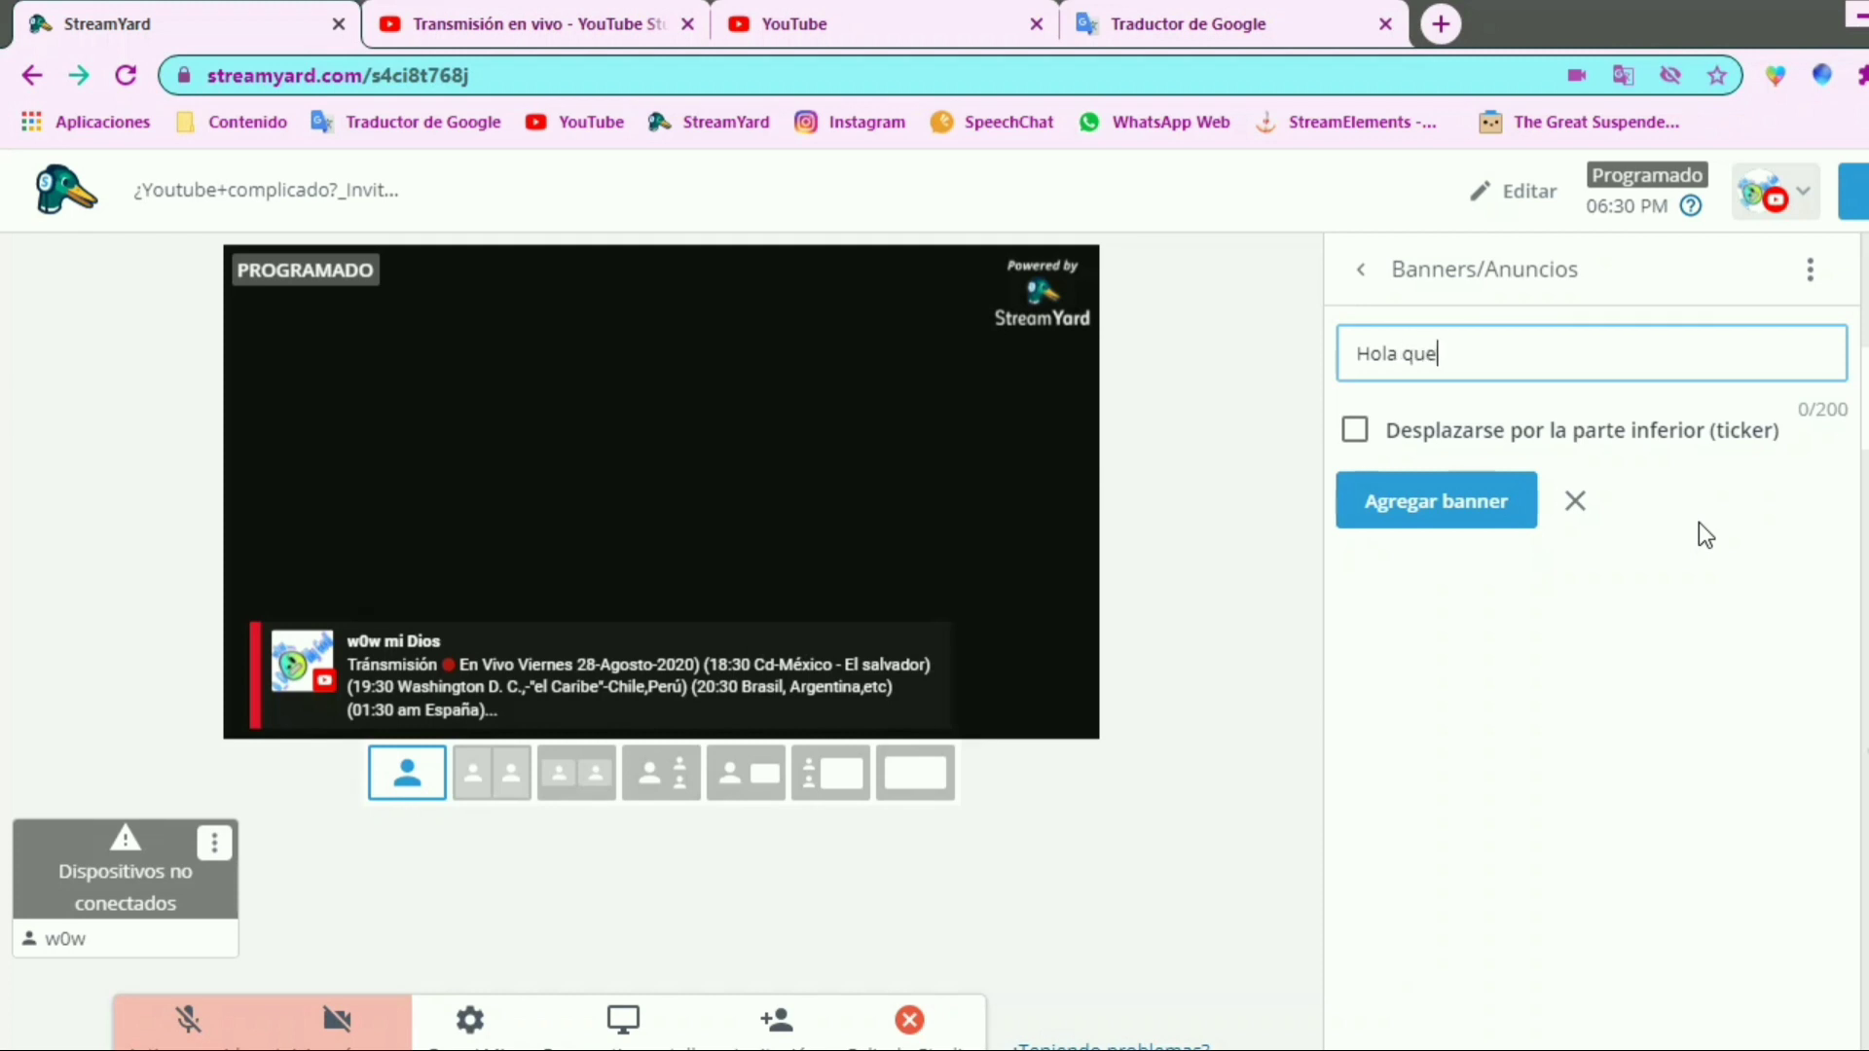
pyautogui.write(' tal, HOy veremos')
pyautogui.press('BackSpace')
pyautogui.press('BackSpace')
pyautogui.press('BackSpace')
pyautogui.press('BackSpace')
pyautogui.press('BackSpace')
pyautogui.press('BackSpace')
pyautogui.press('BackSpace')
pyautogui.press('BackSpace')
pyautogui.press('BackSpace')
pyautogui.press('BackSpace')
pyautogui.write('oy veremos:')
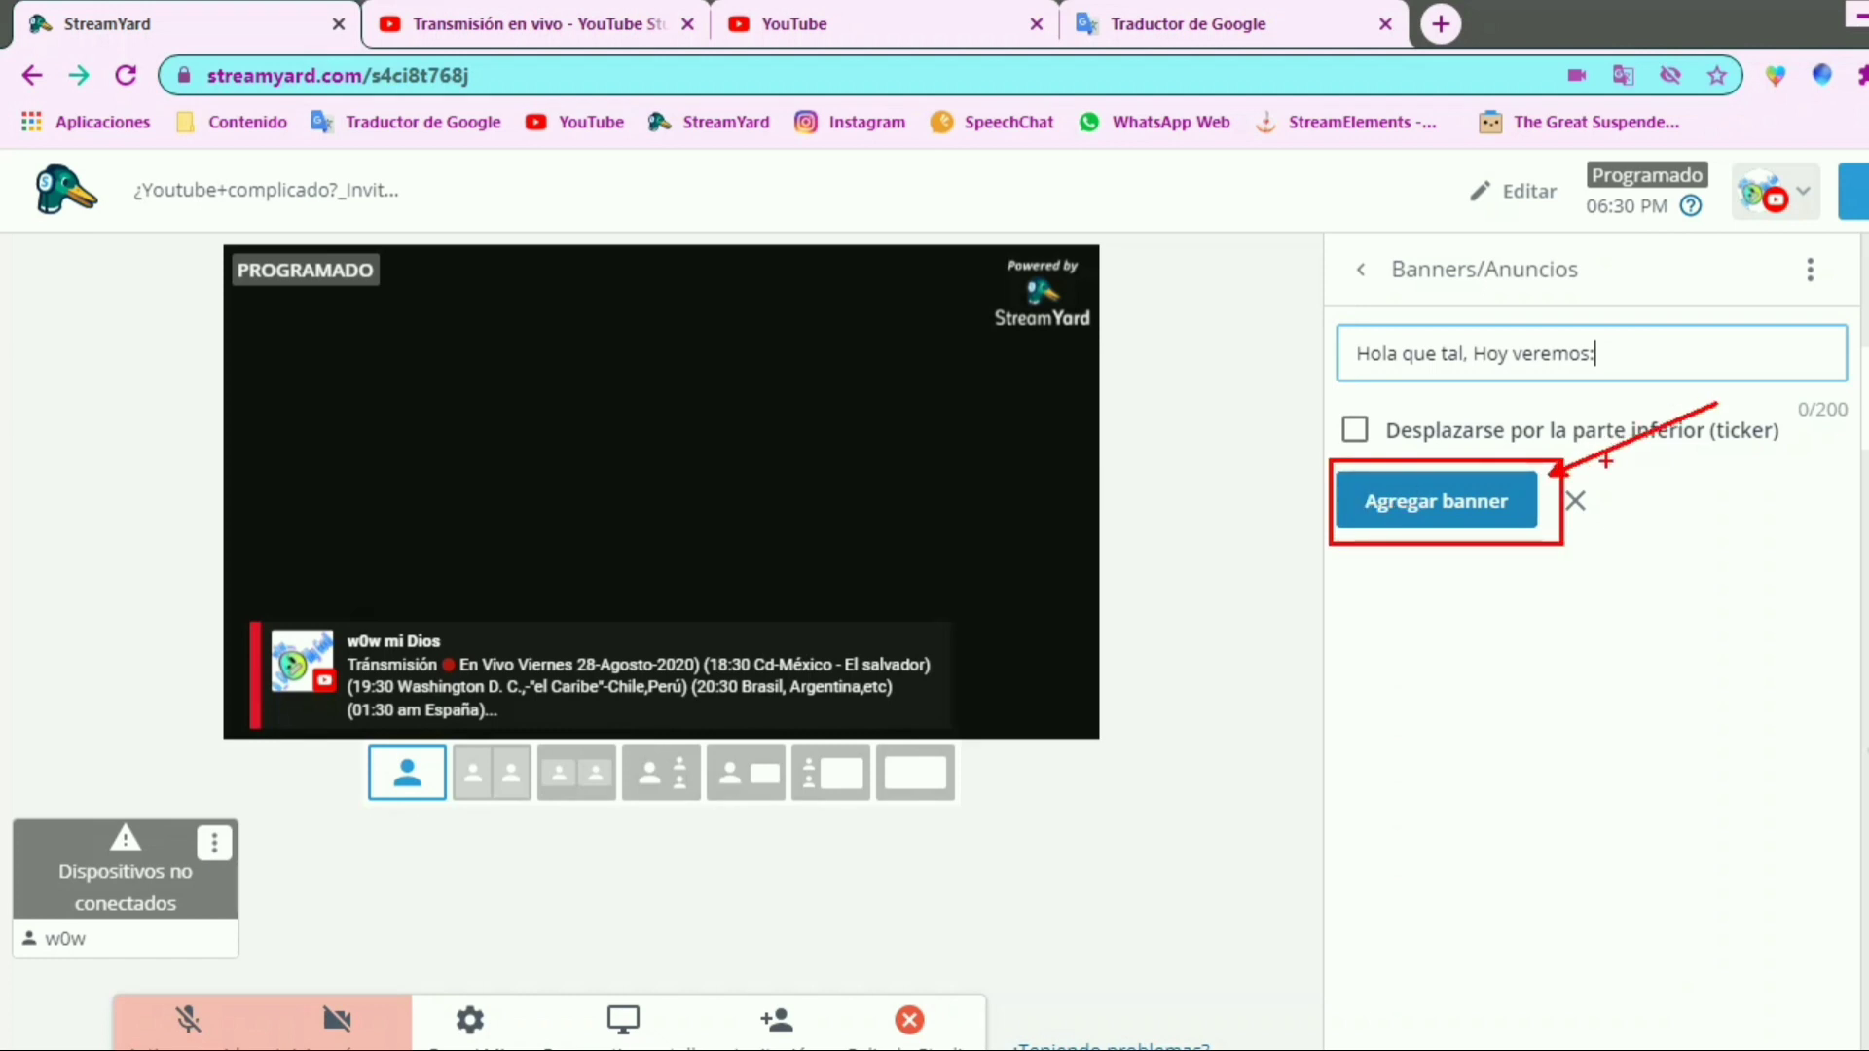
pyautogui.click(1481, 504)
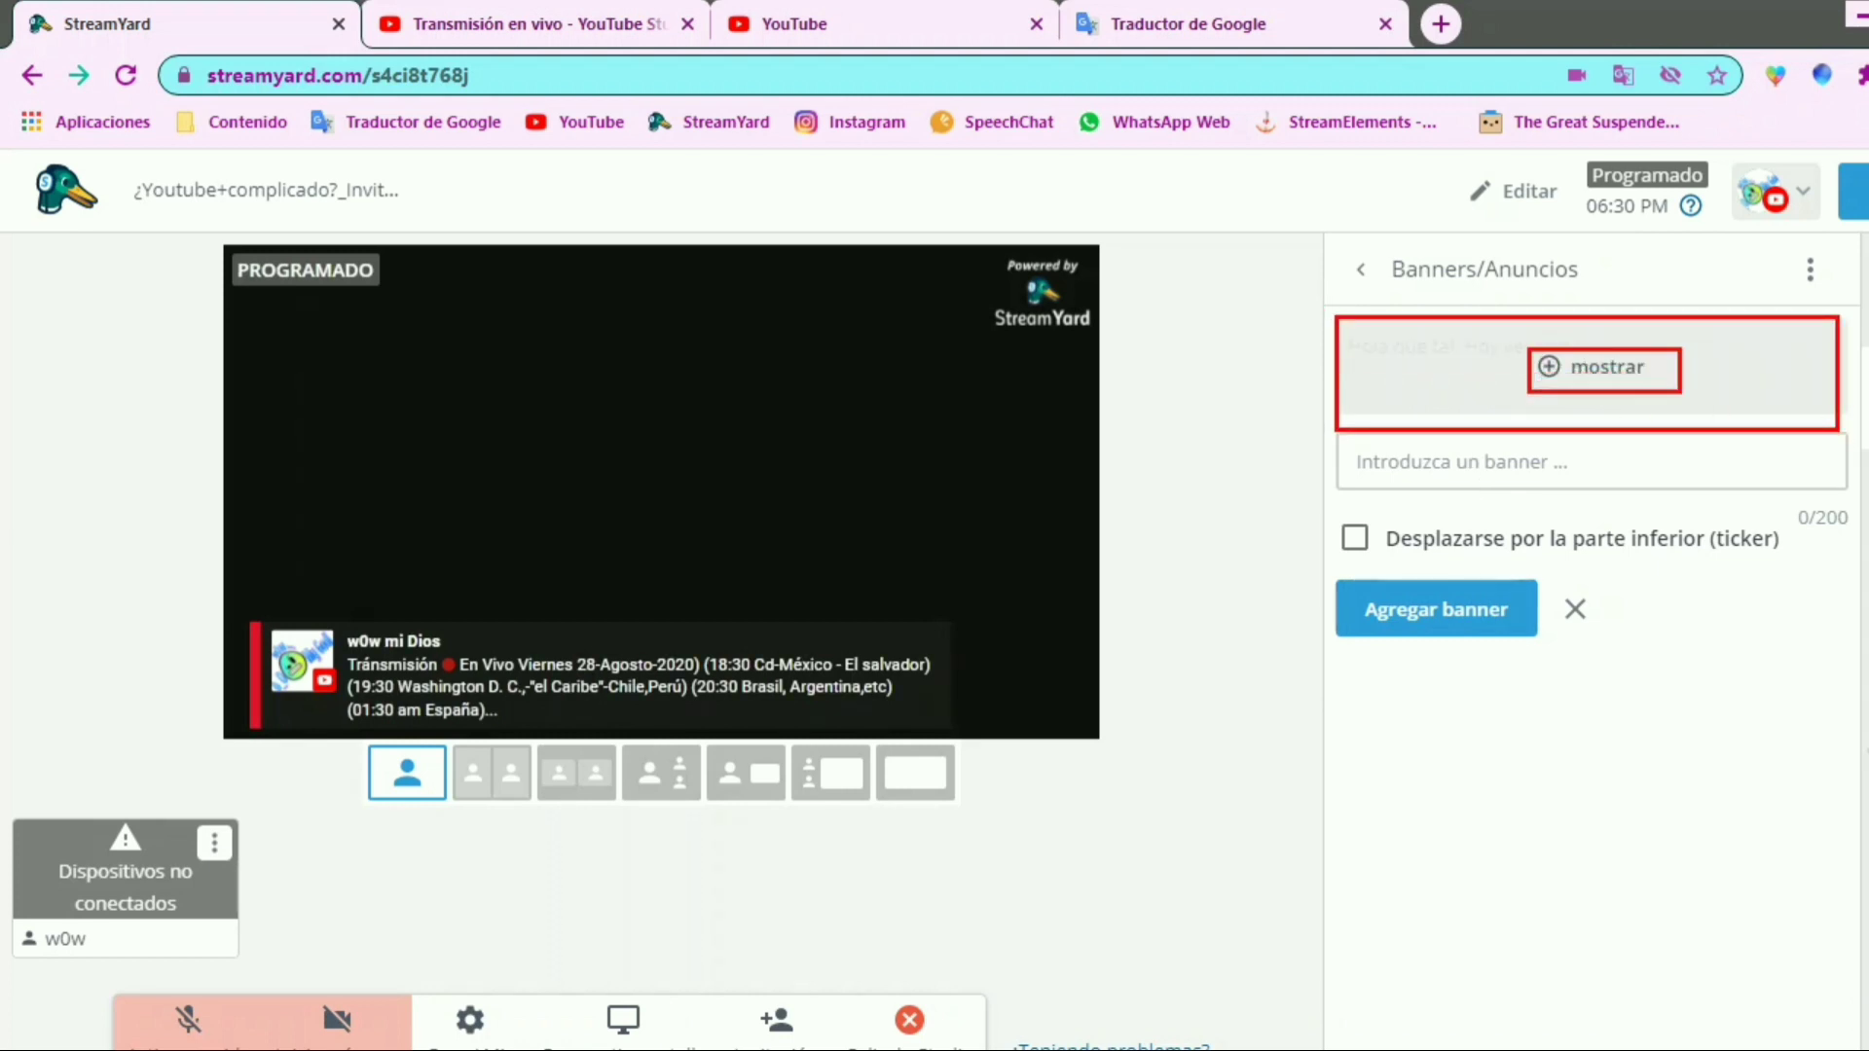
# Show the "Hola que tal, Hoy veremos:" banner on the stream preview in place of the comment, and toggle it until it is hidden
pyautogui.press('Escape')
pyautogui.click(1594, 378)
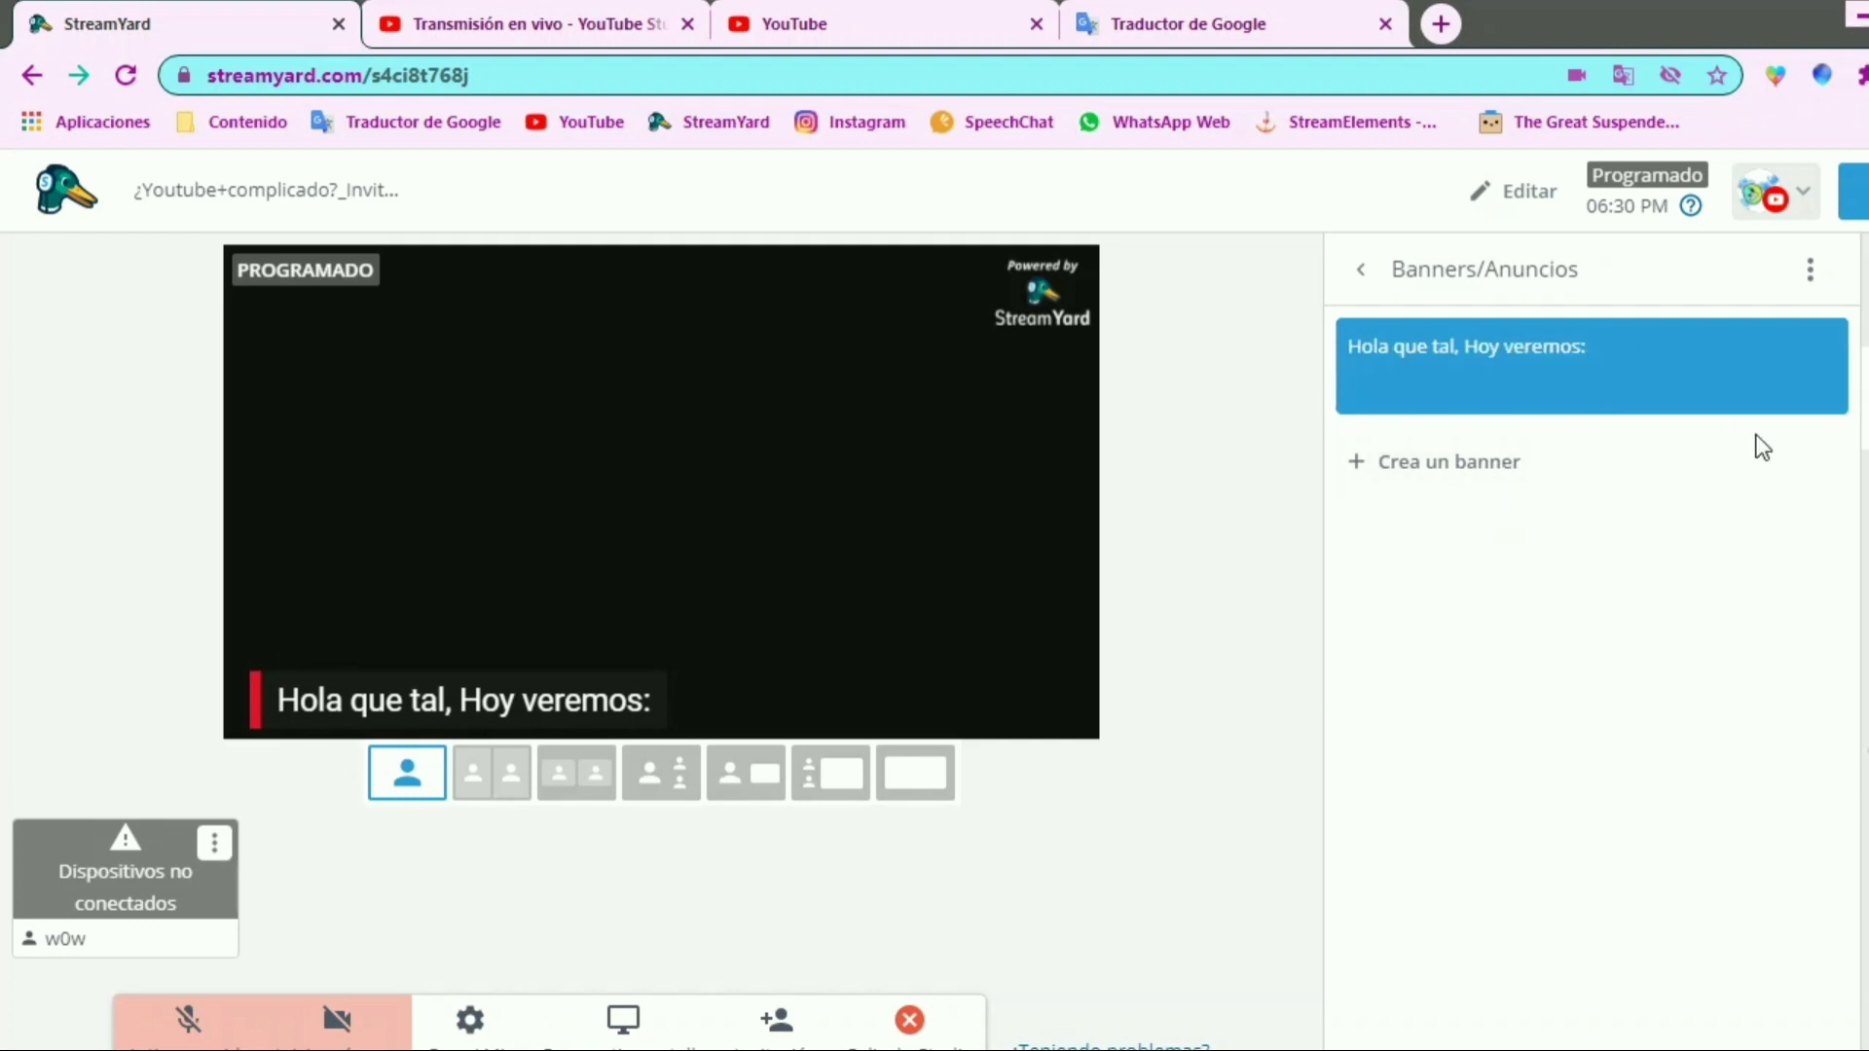
pyautogui.moveTo(1772, 355)
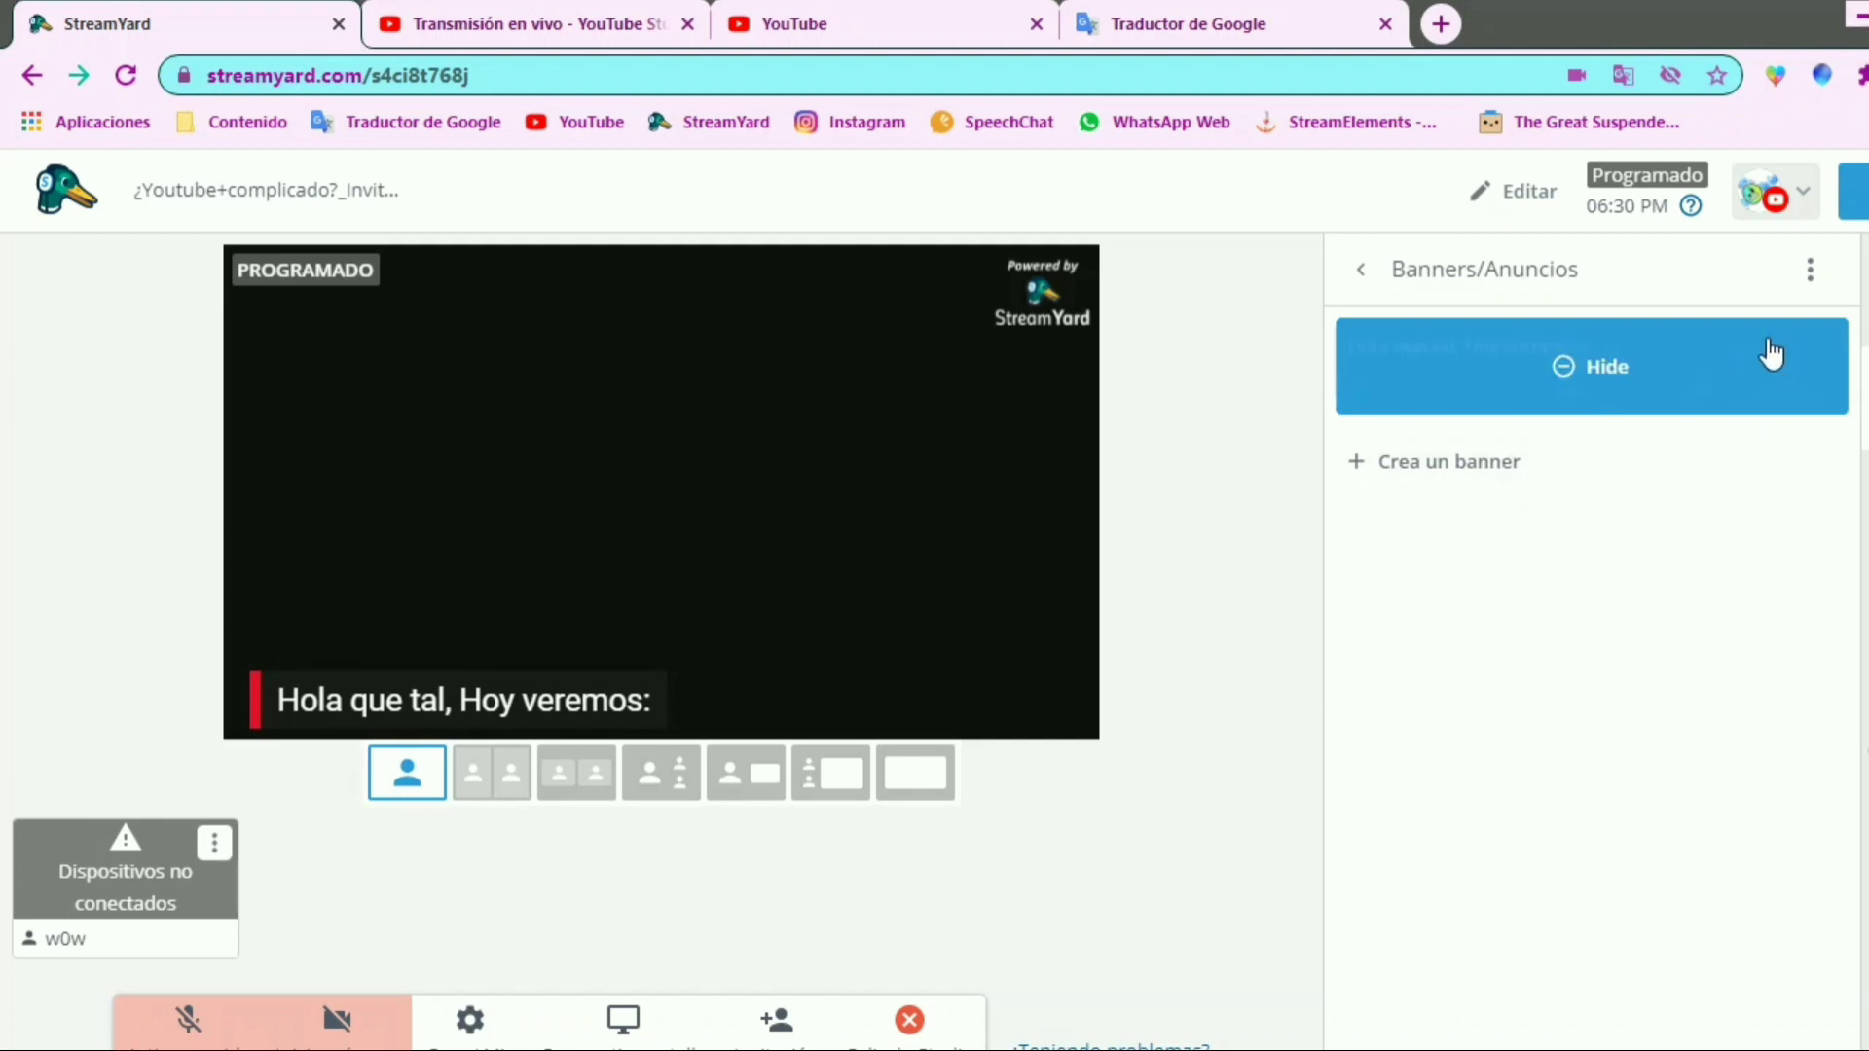
pyautogui.click(1579, 380)
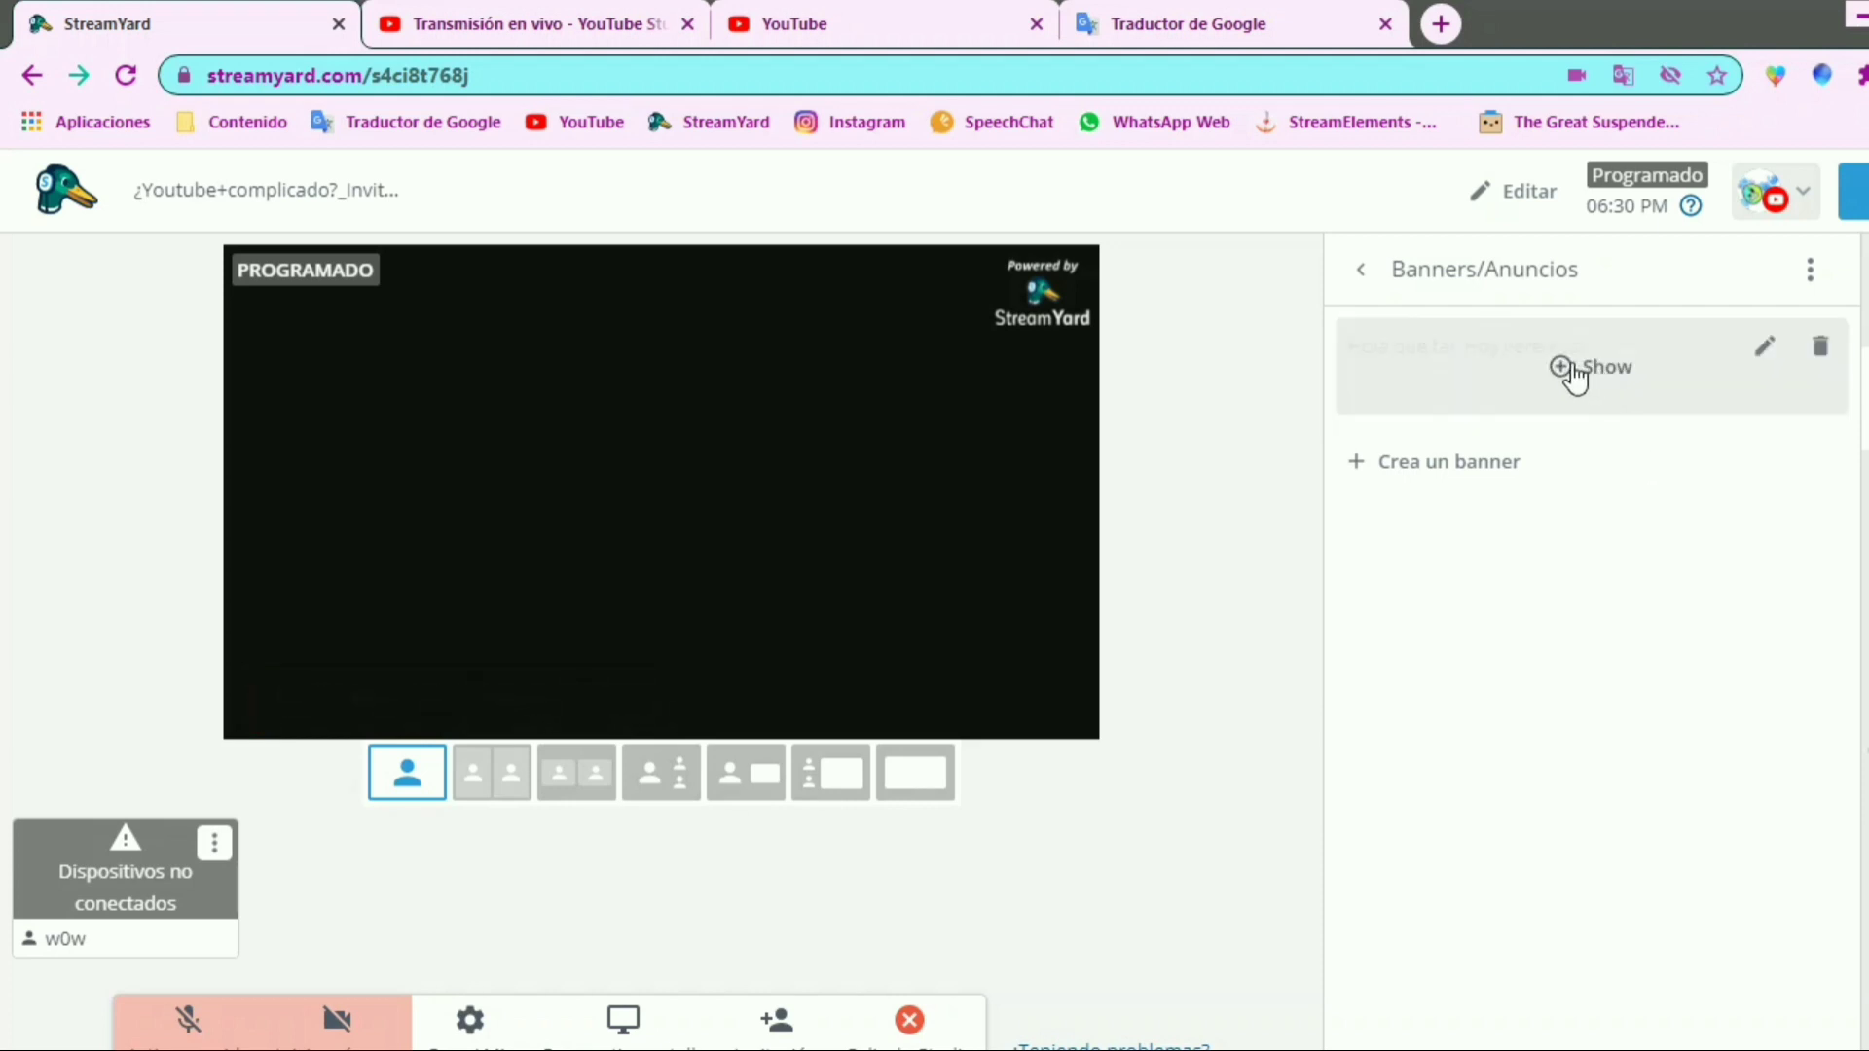
pyautogui.click(1571, 375)
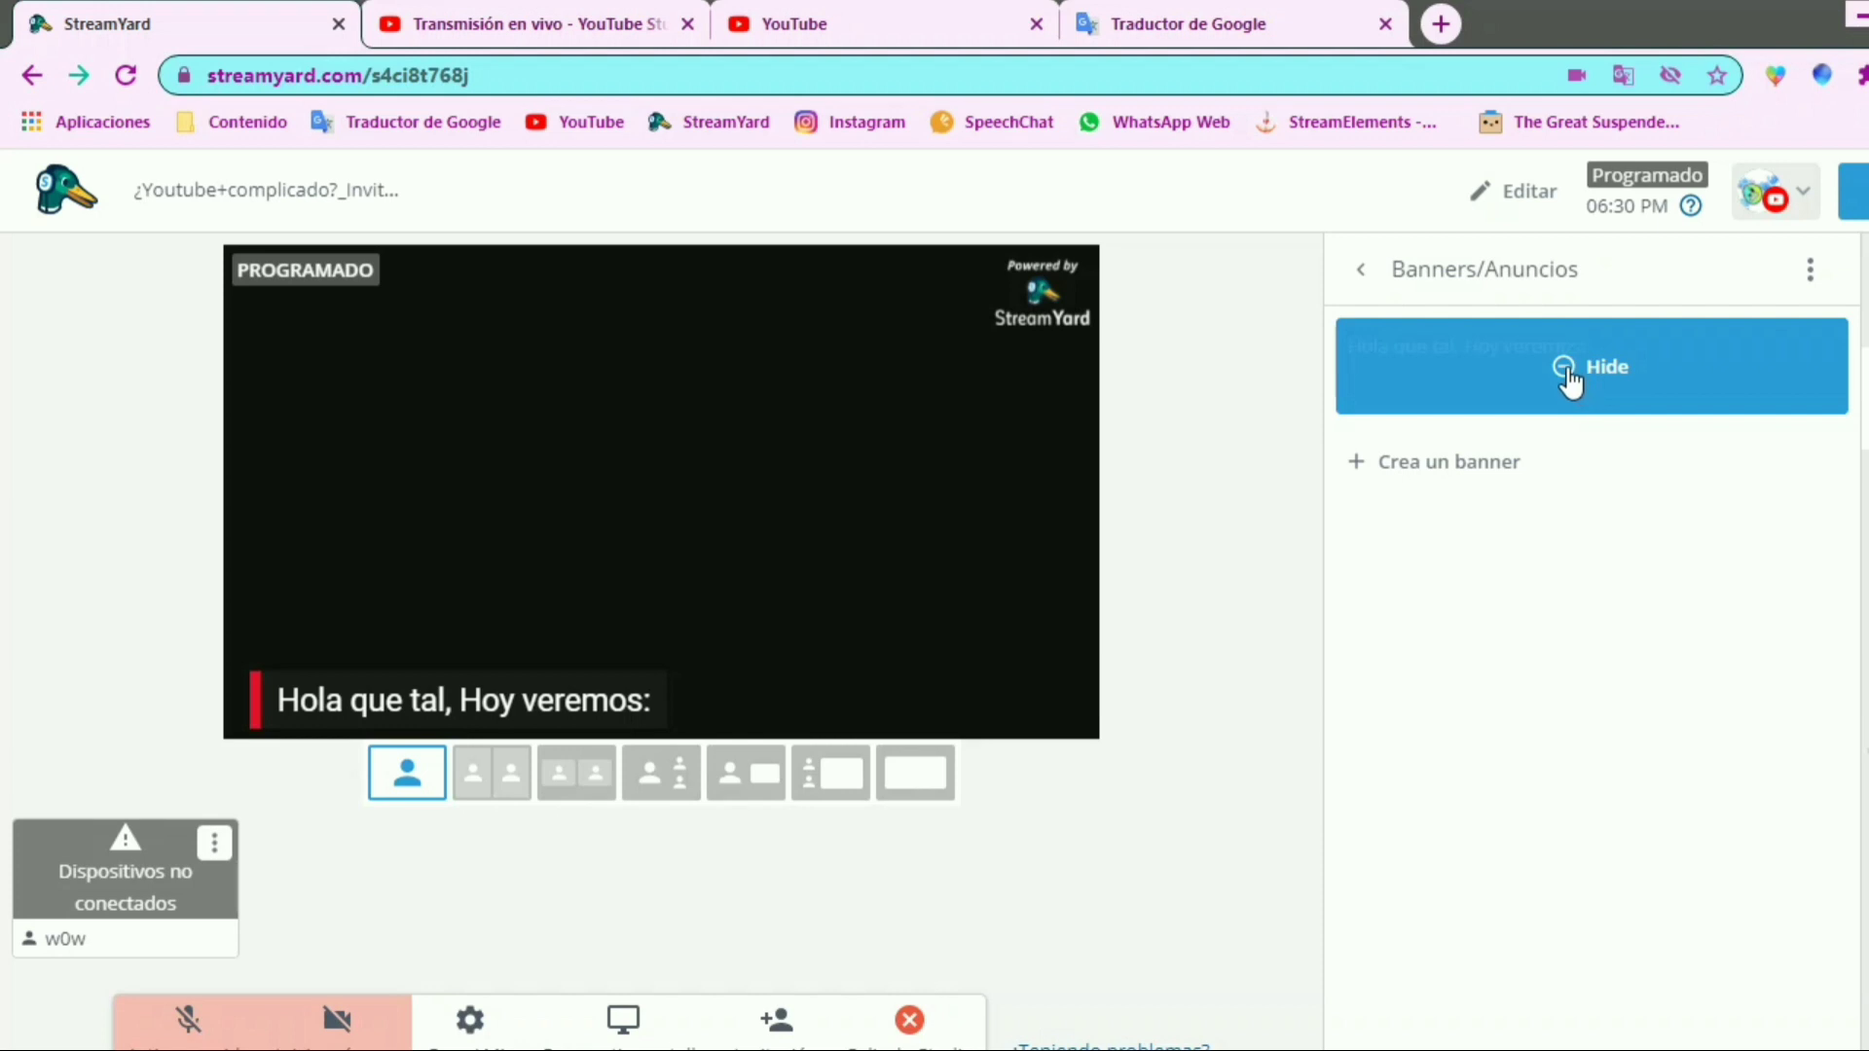
pyautogui.click(1635, 378)
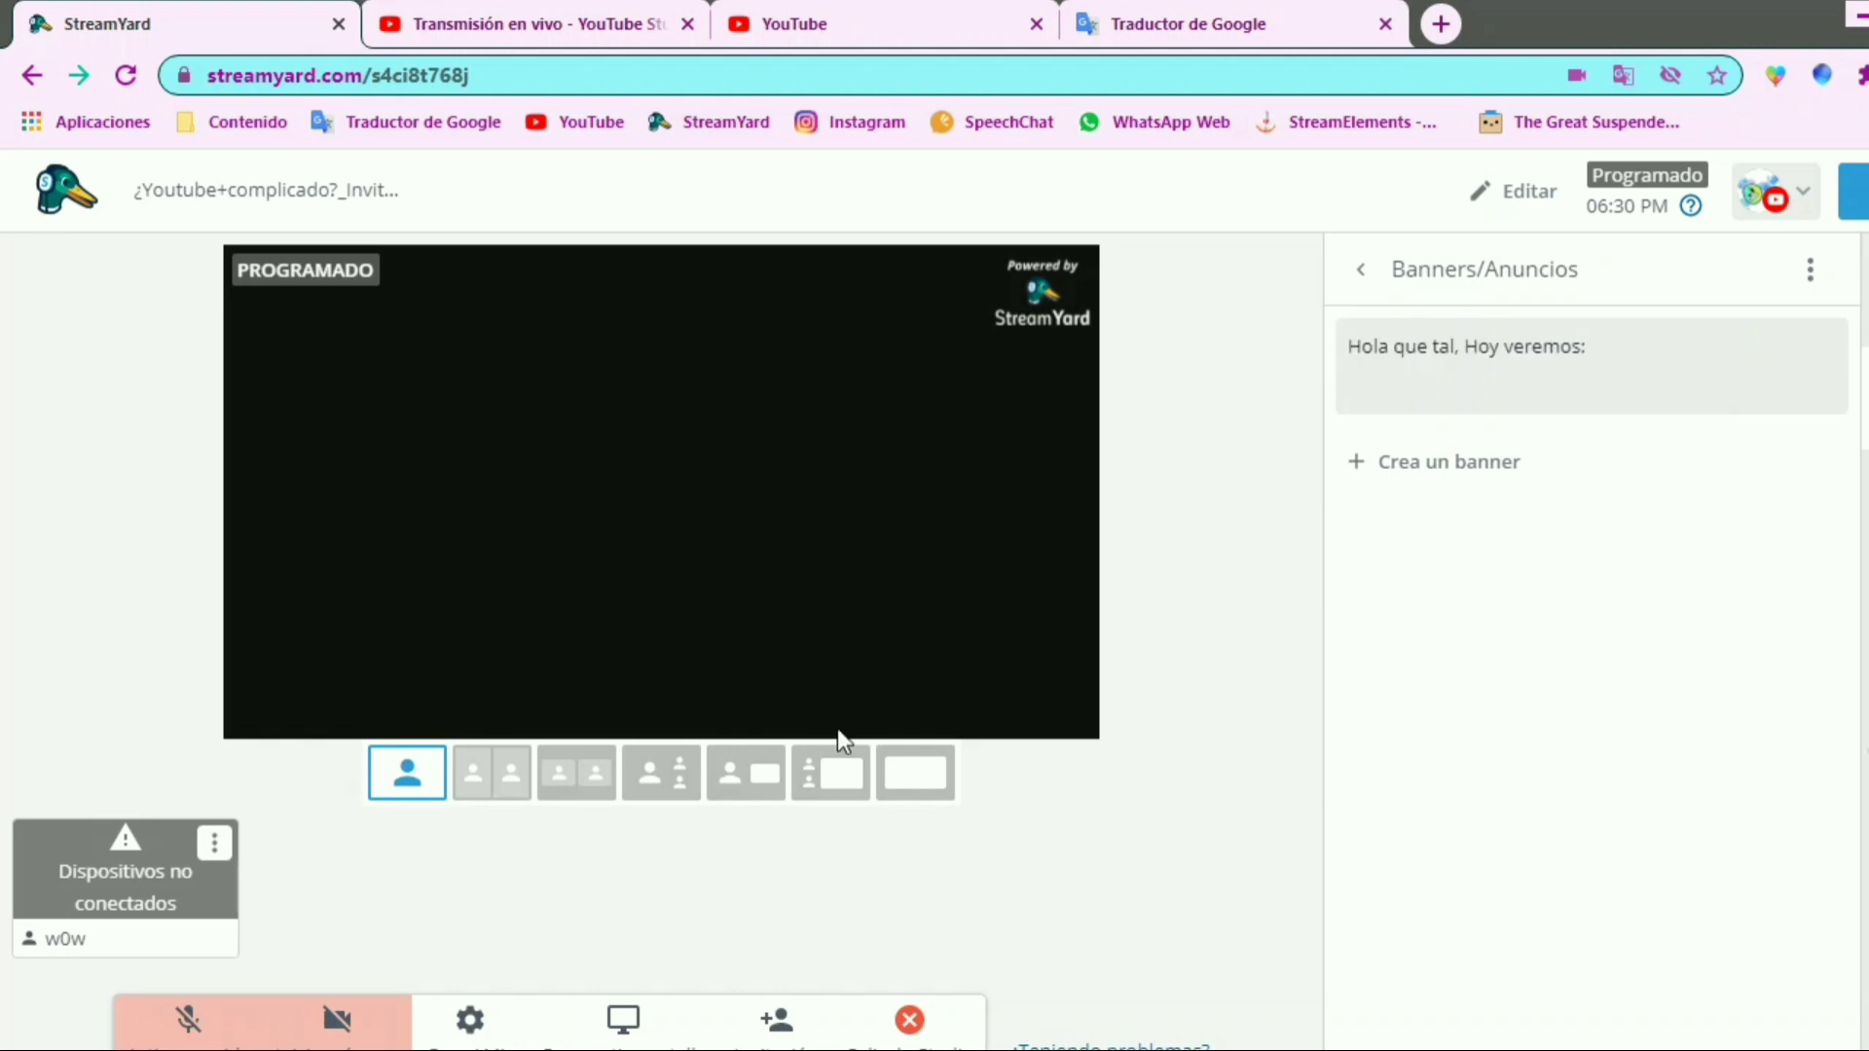
pyautogui.moveTo(233, 672)
pyautogui.mouseDown()
pyautogui.moveTo(1086, 757)
pyautogui.moveTo(1107, 727)
pyautogui.mouseUp()
pyautogui.press('Escape')
pyautogui.moveTo(1771, 376)
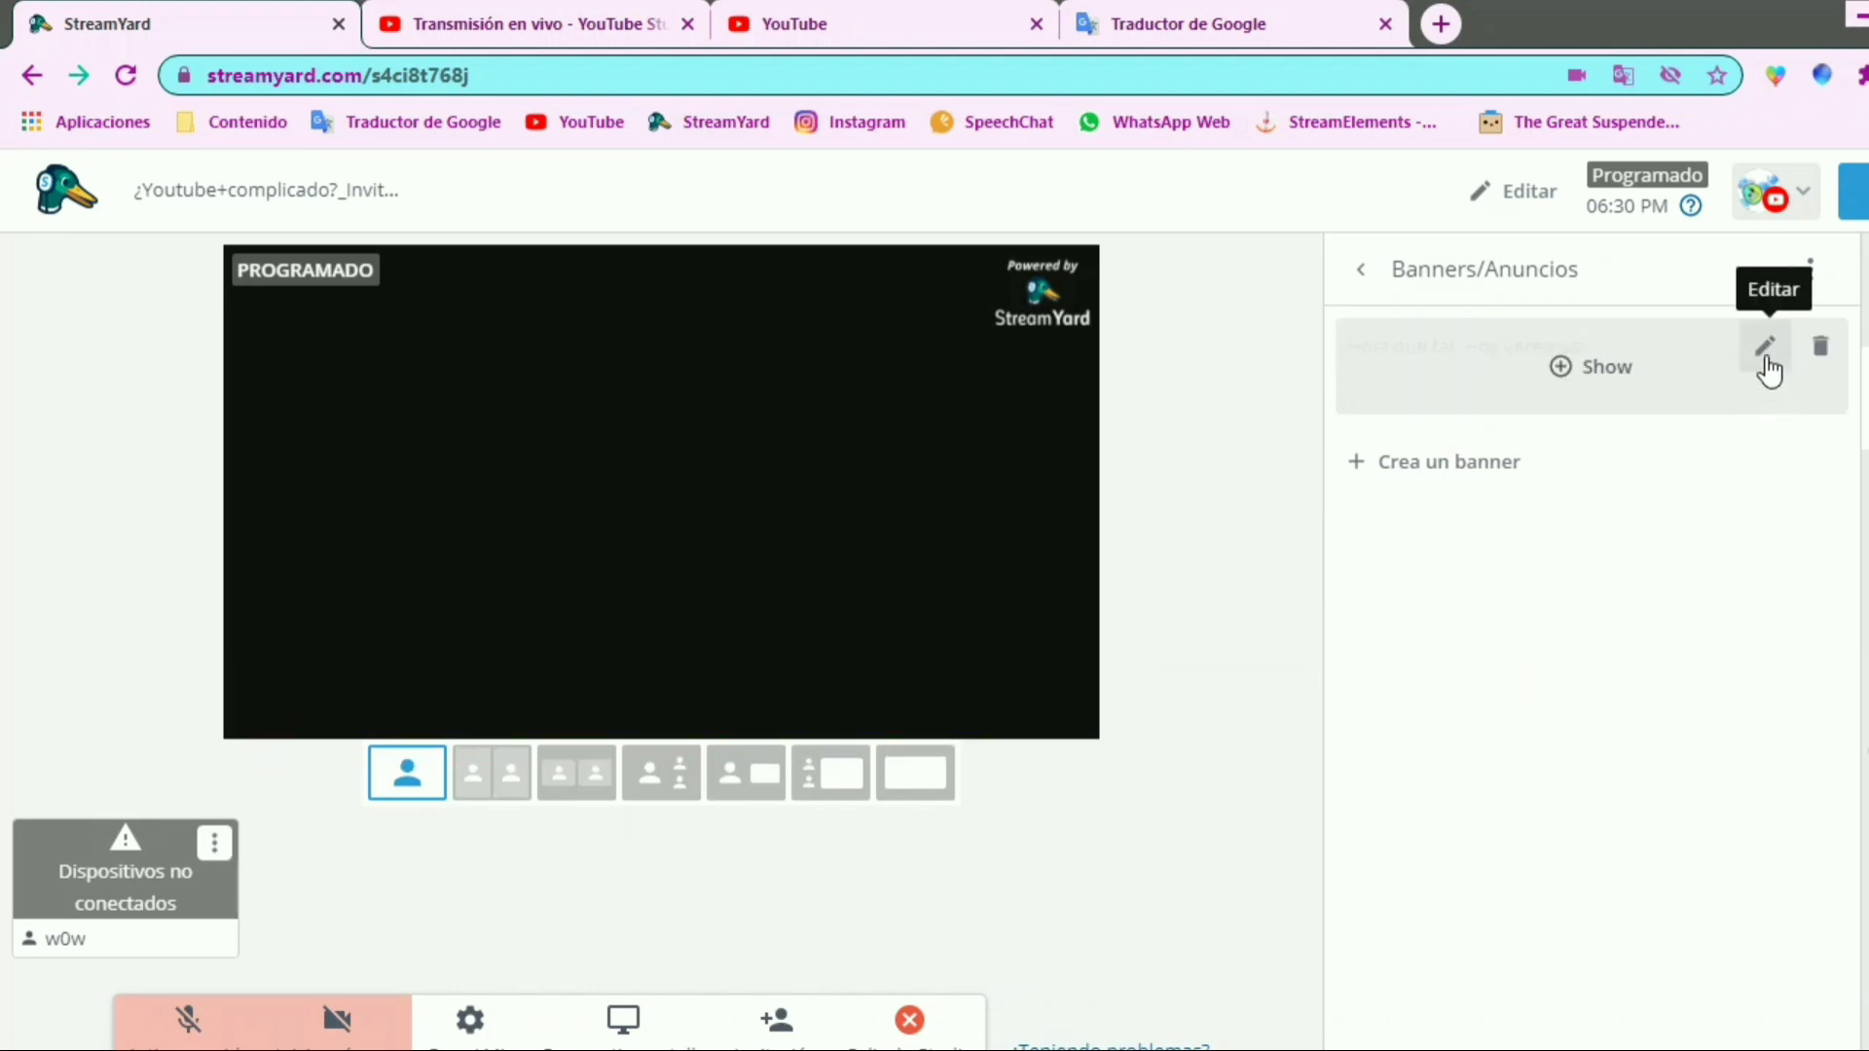
pyautogui.moveTo(1736, 318); pyautogui.dragTo(1798, 382)
pyautogui.moveTo(1799, 313)
pyautogui.mouseDown()
pyautogui.moveTo(1838, 387)
pyautogui.moveTo(1854, 381)
pyautogui.mouseUp()
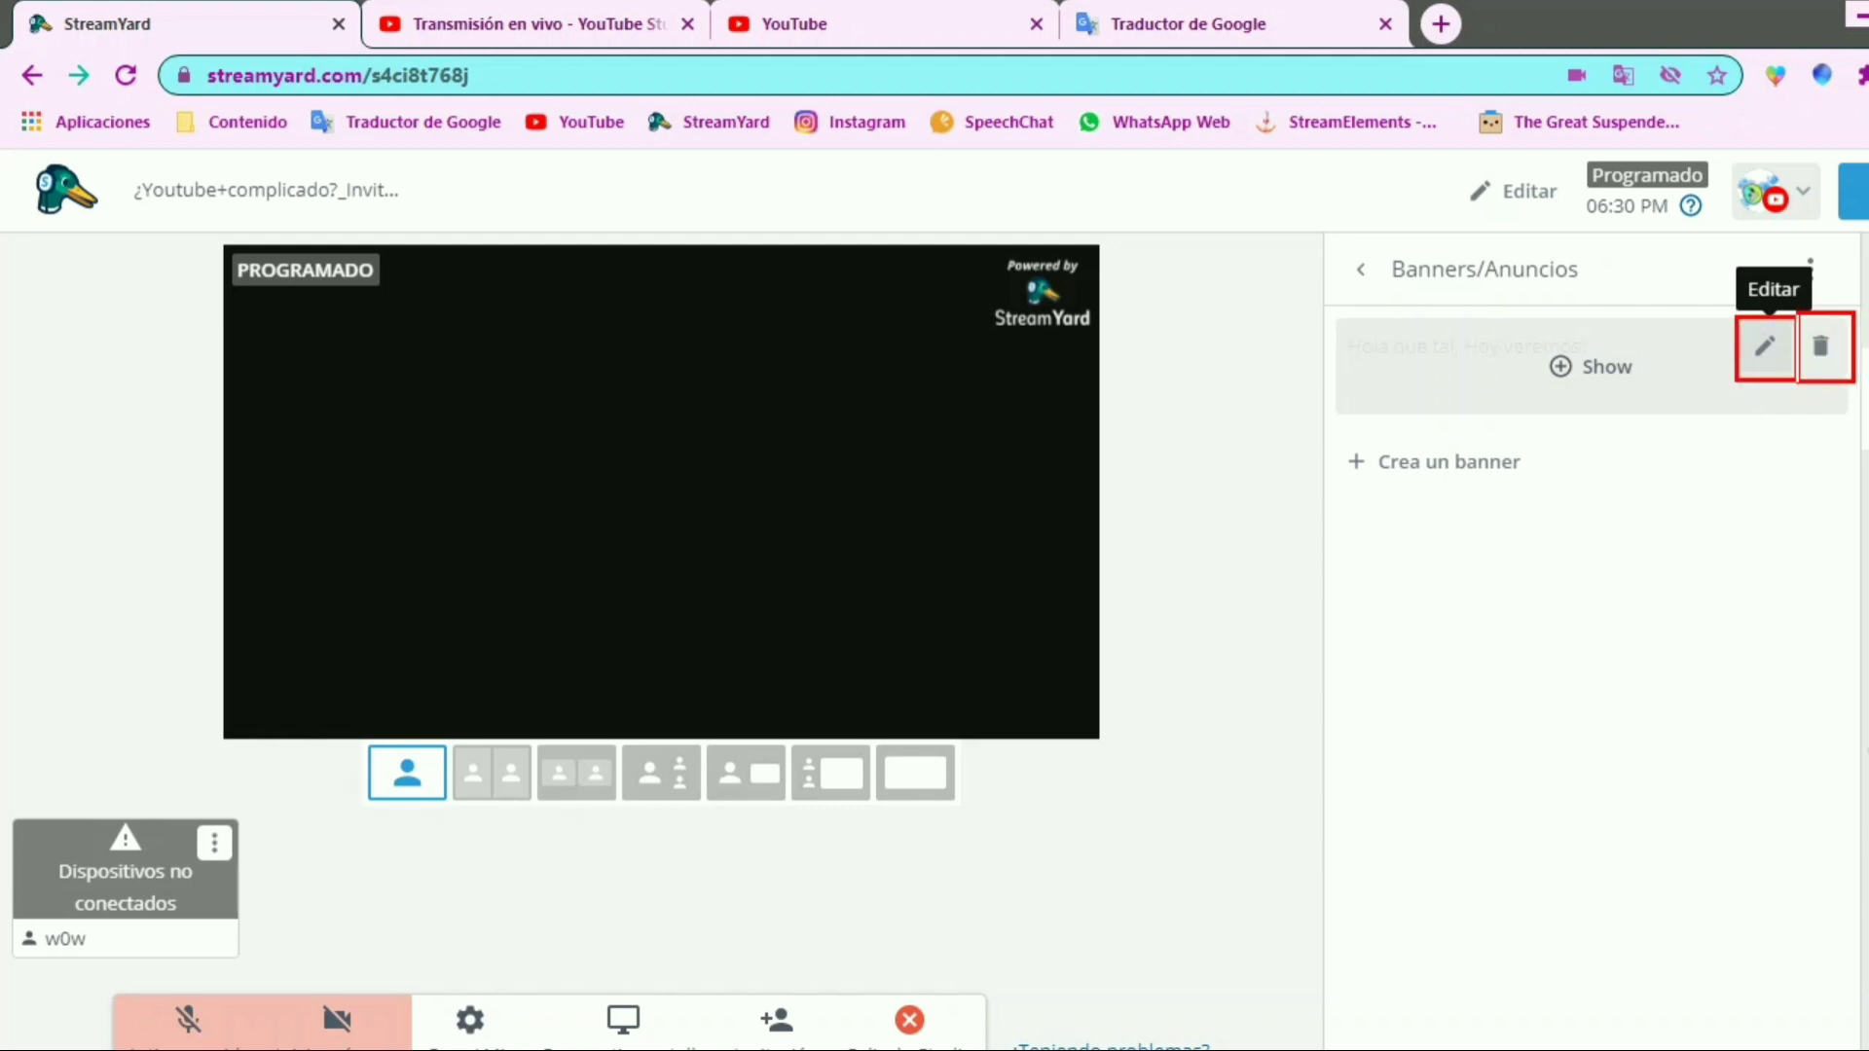
pyautogui.press('Escape')
pyautogui.click(1762, 347)
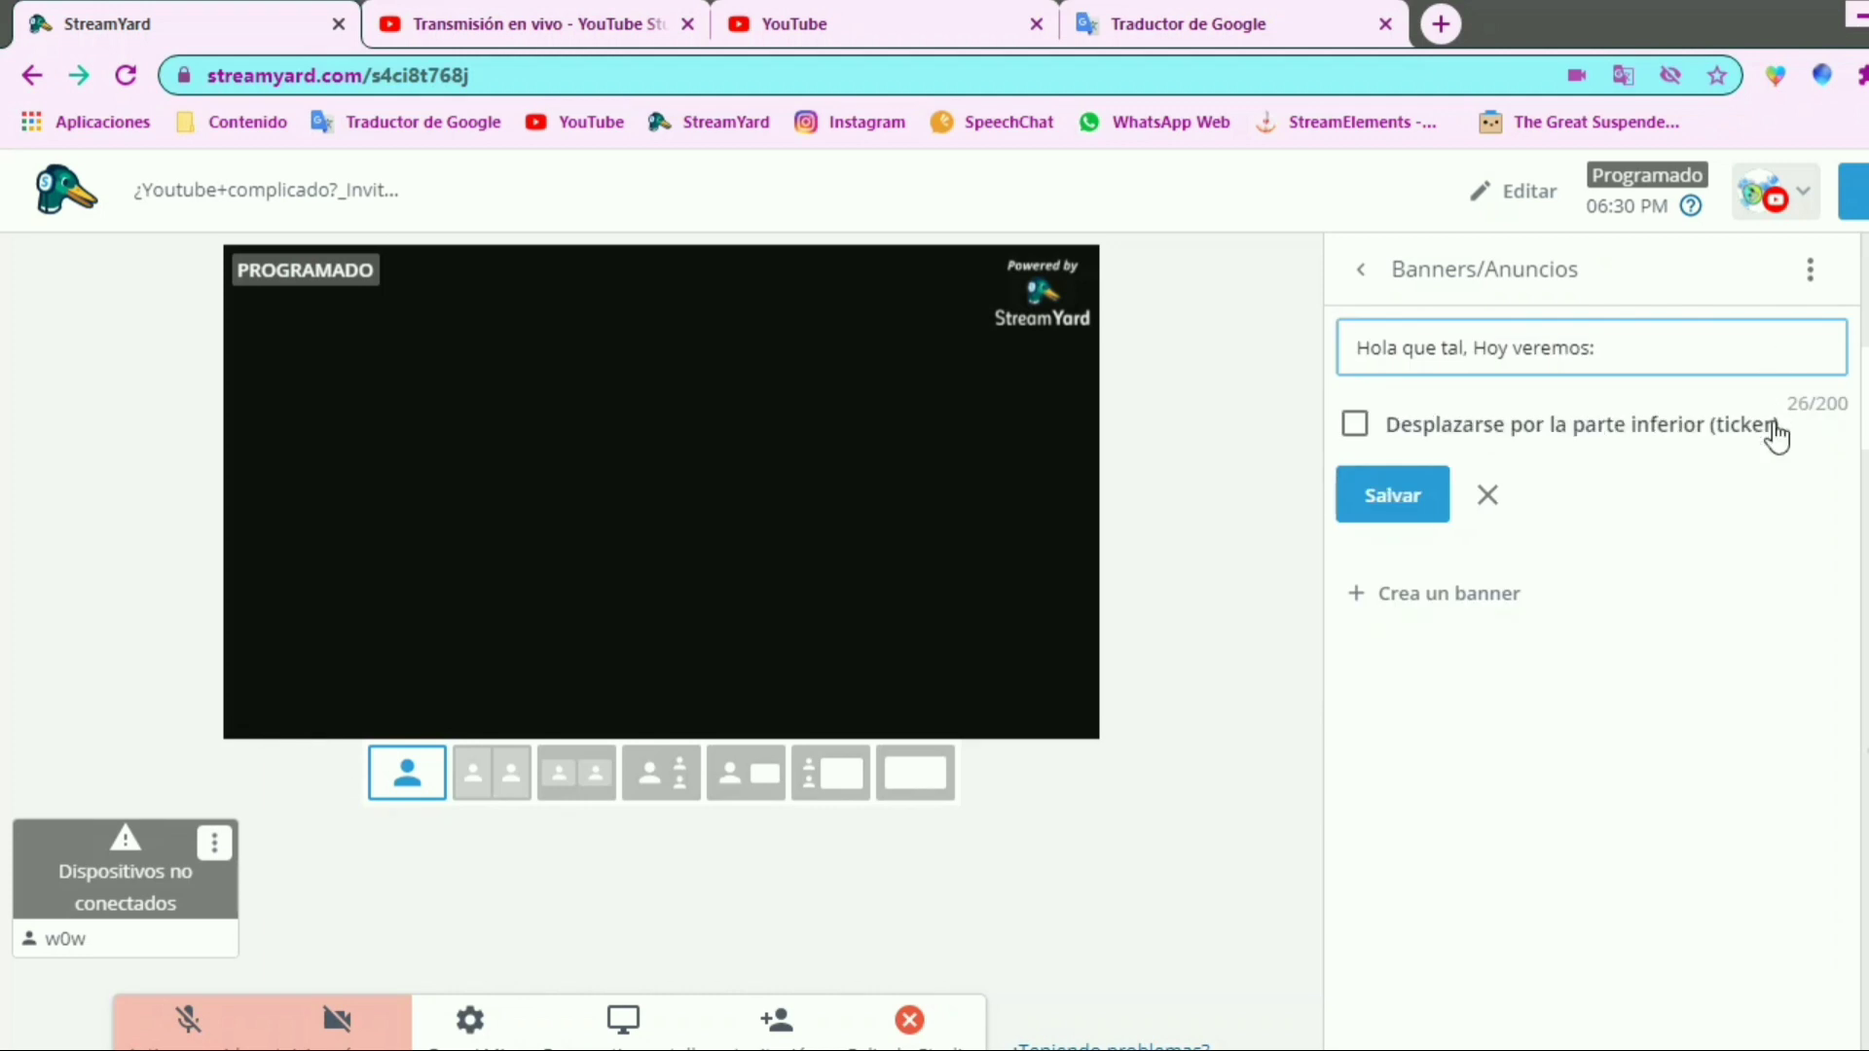
pyautogui.rightClick(1280, 402)
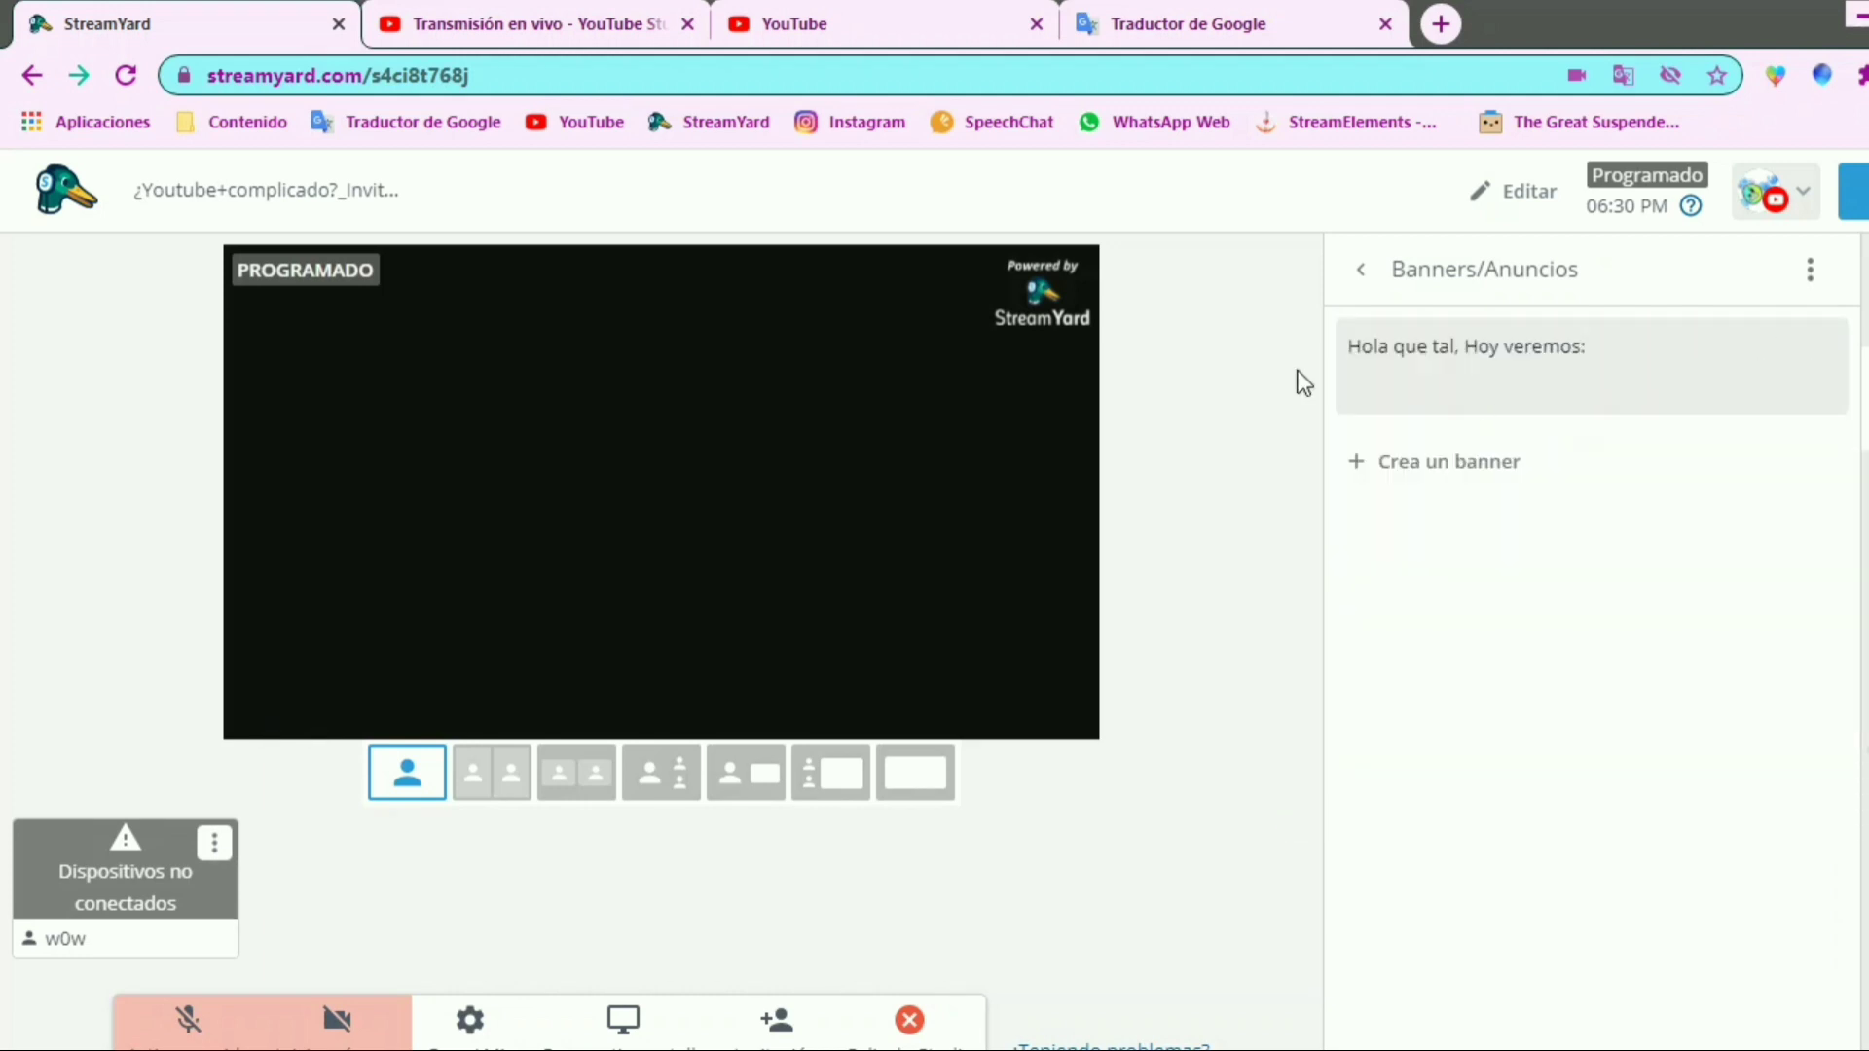
# Enable scrolling across the bottom (ticker) for the "Hola que tal, Hoy veremos:" banner and save it
pyautogui.moveTo(1536, 405)
pyautogui.click(1762, 348)
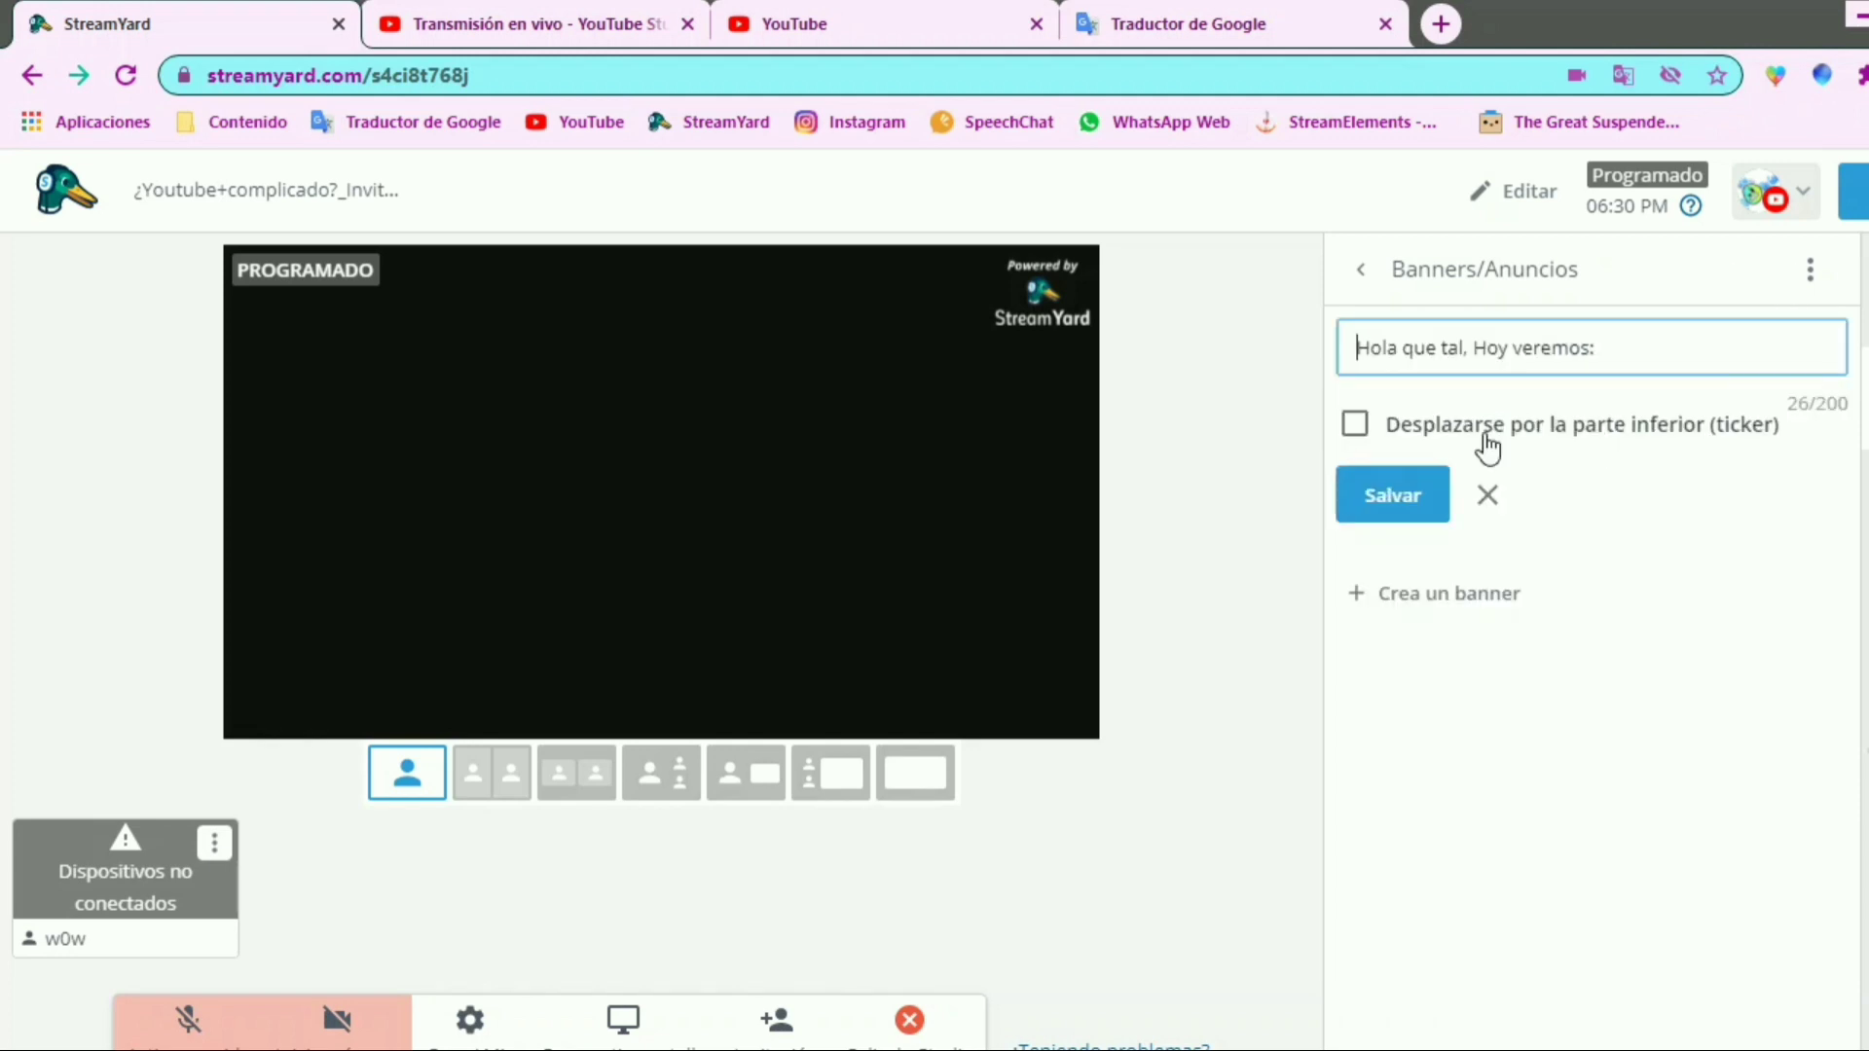
pyautogui.click(1356, 426)
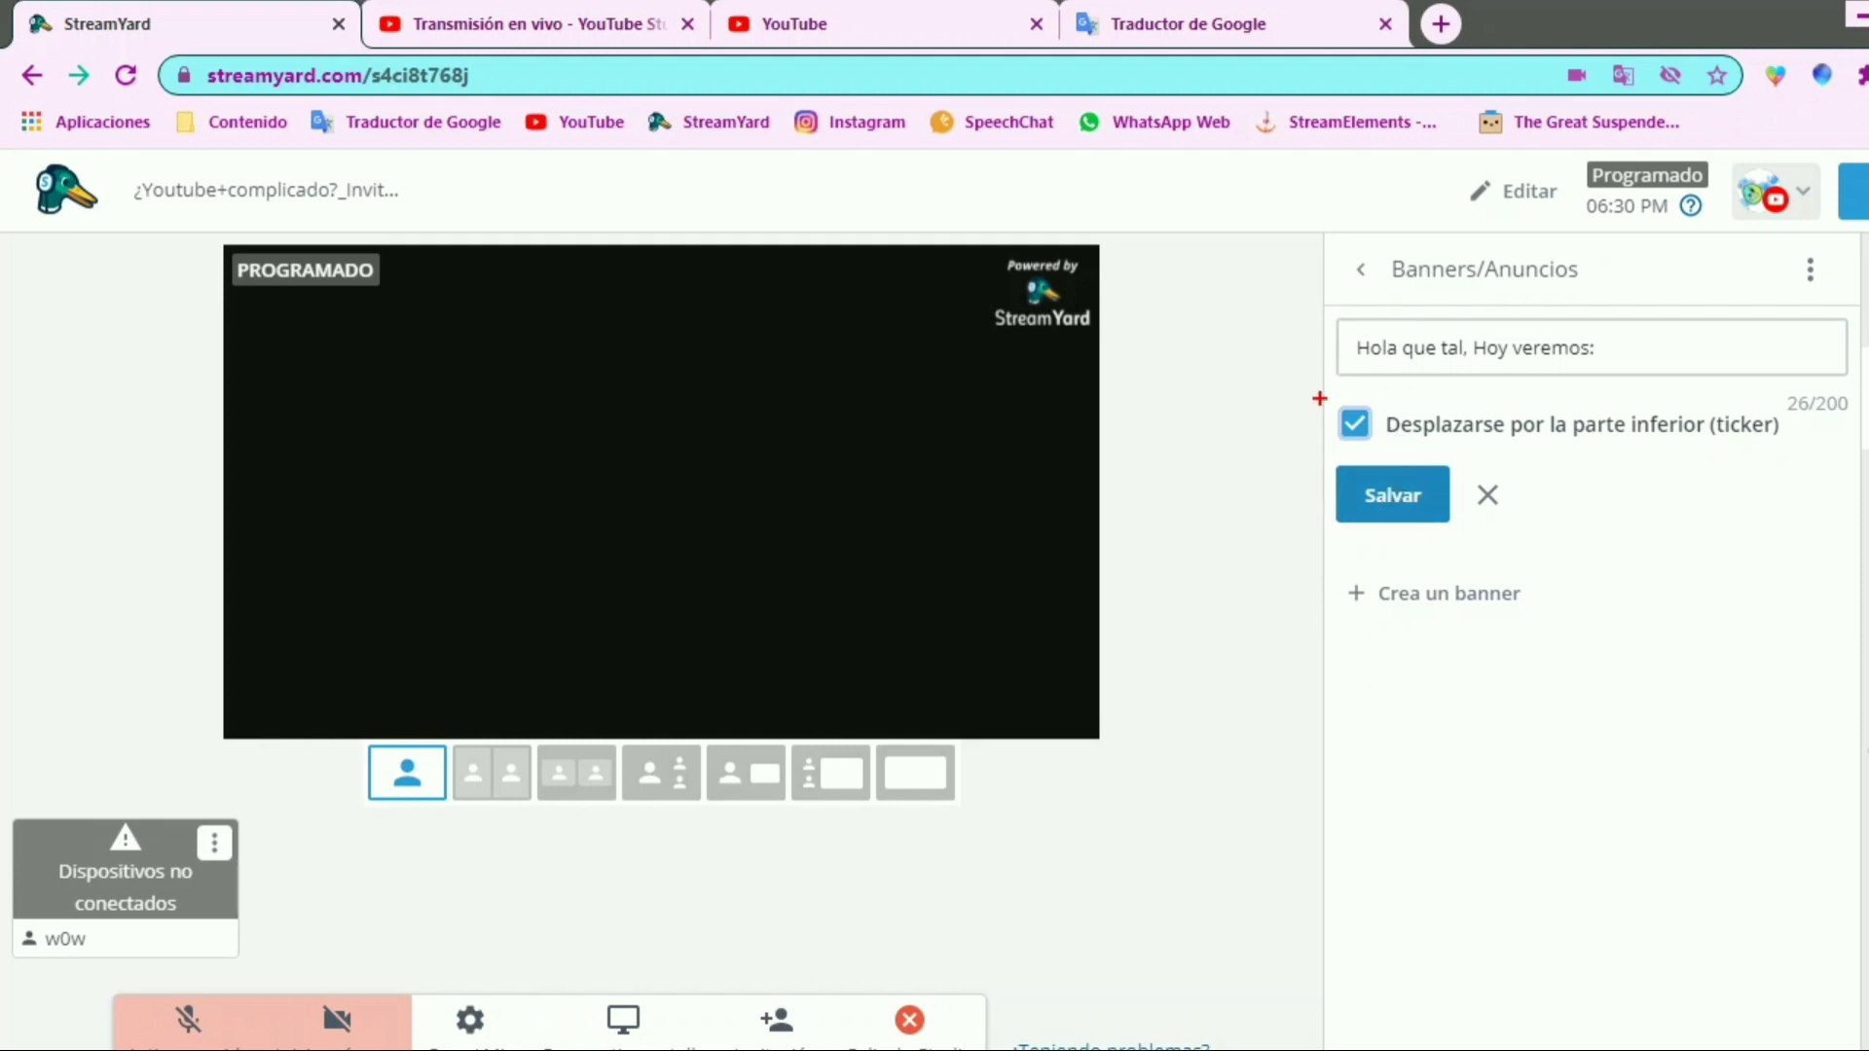
pyautogui.click(1416, 502)
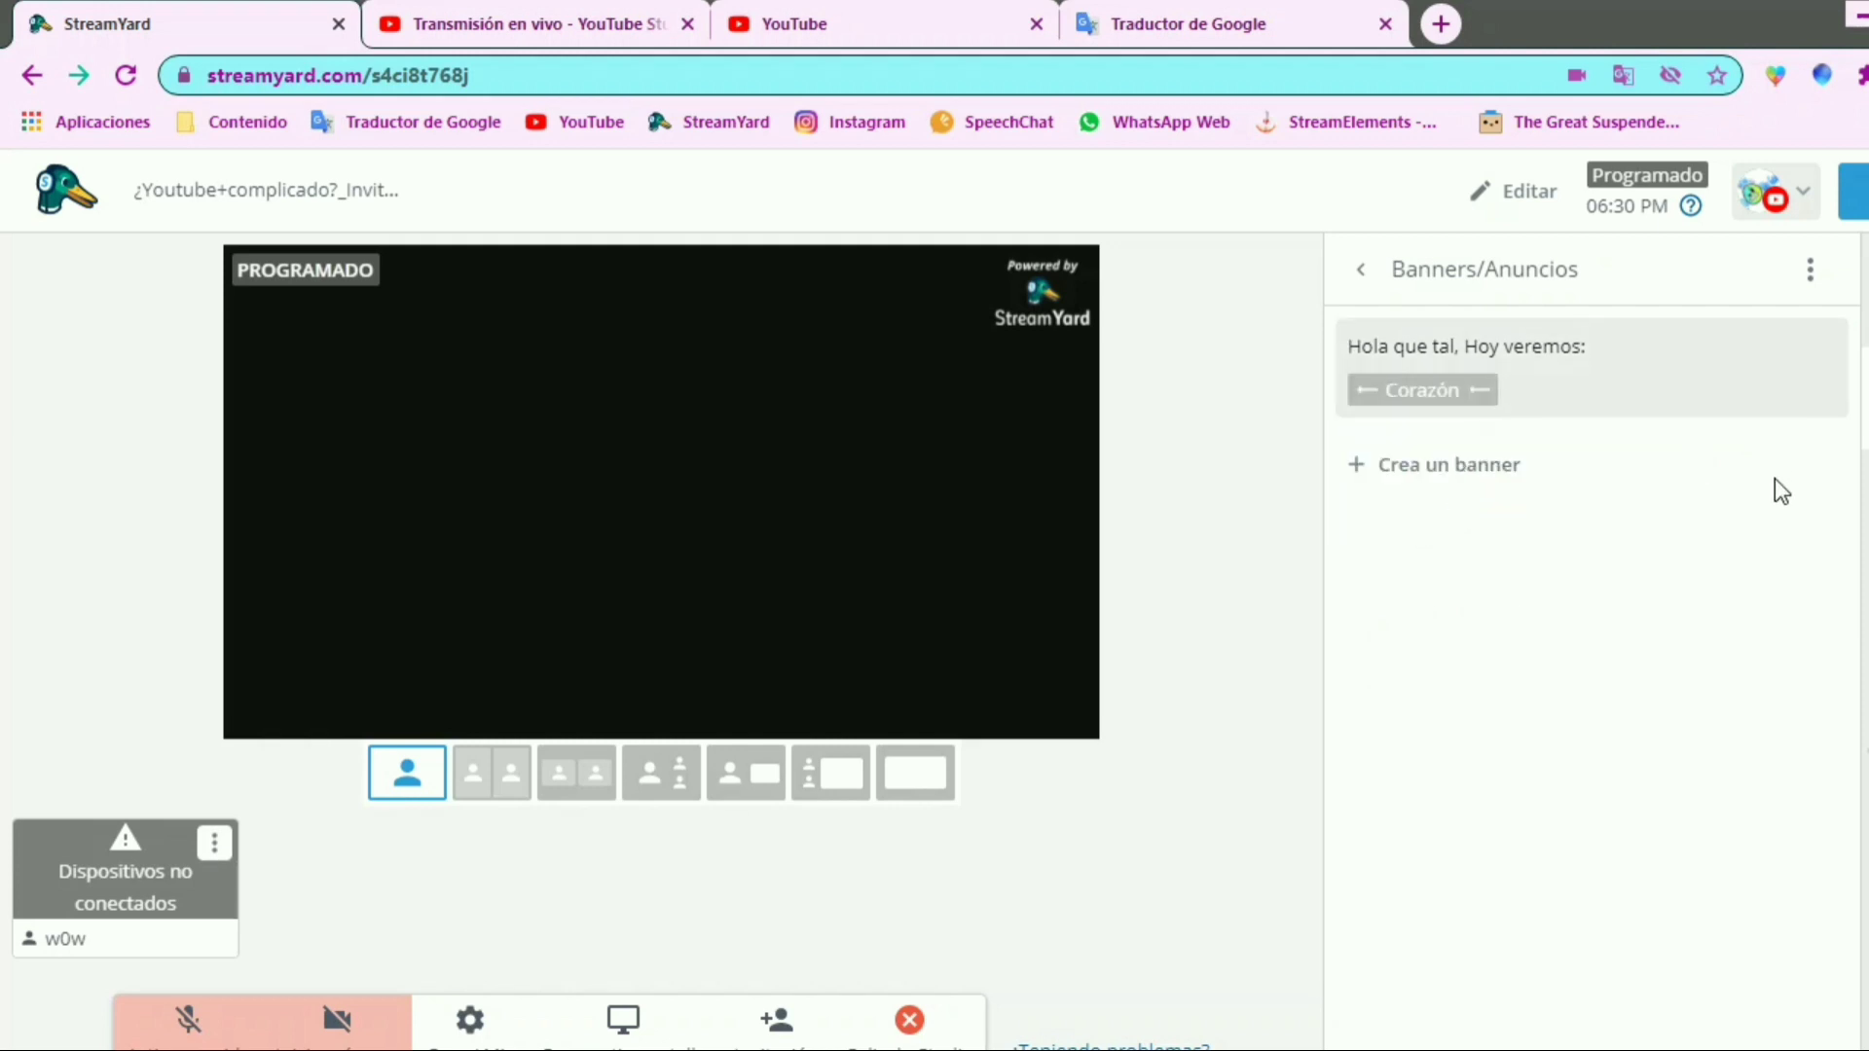
# Show the scrolling banner on the stream preview to check its motion, and hide it again
pyautogui.moveTo(1694, 400)
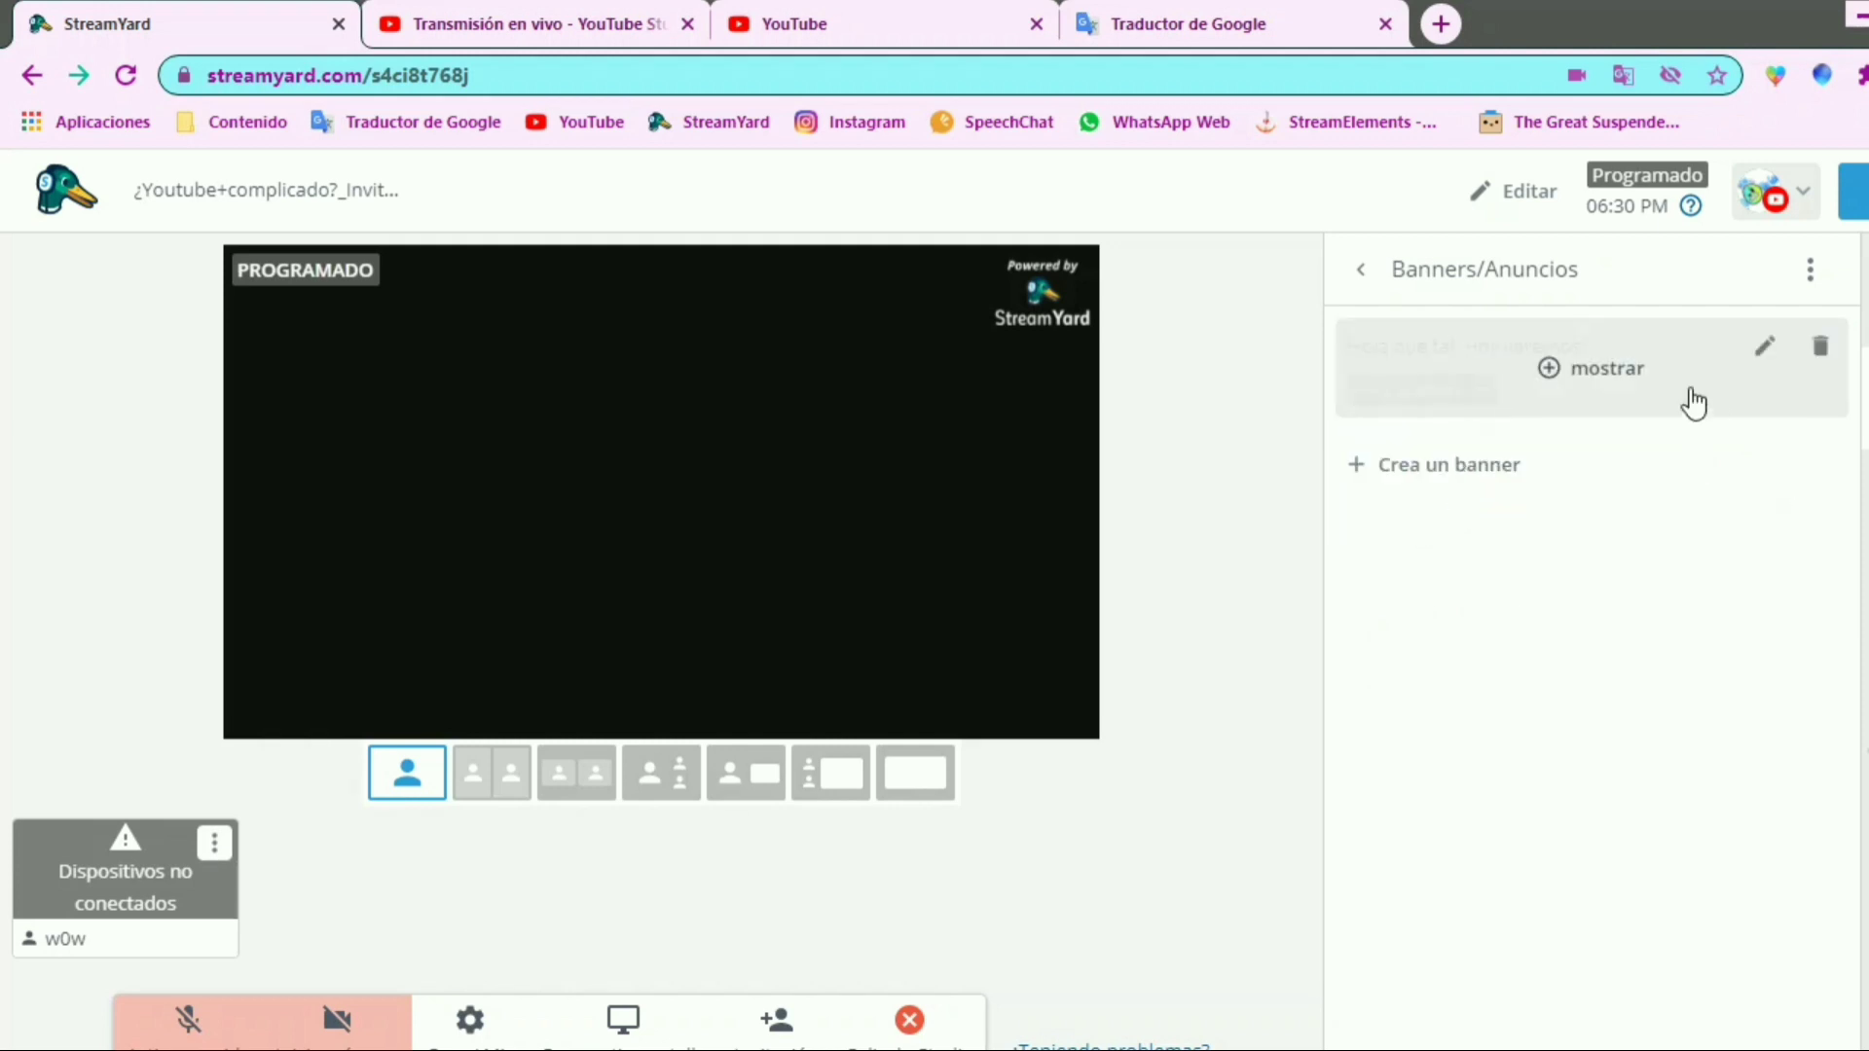
pyautogui.click(1562, 388)
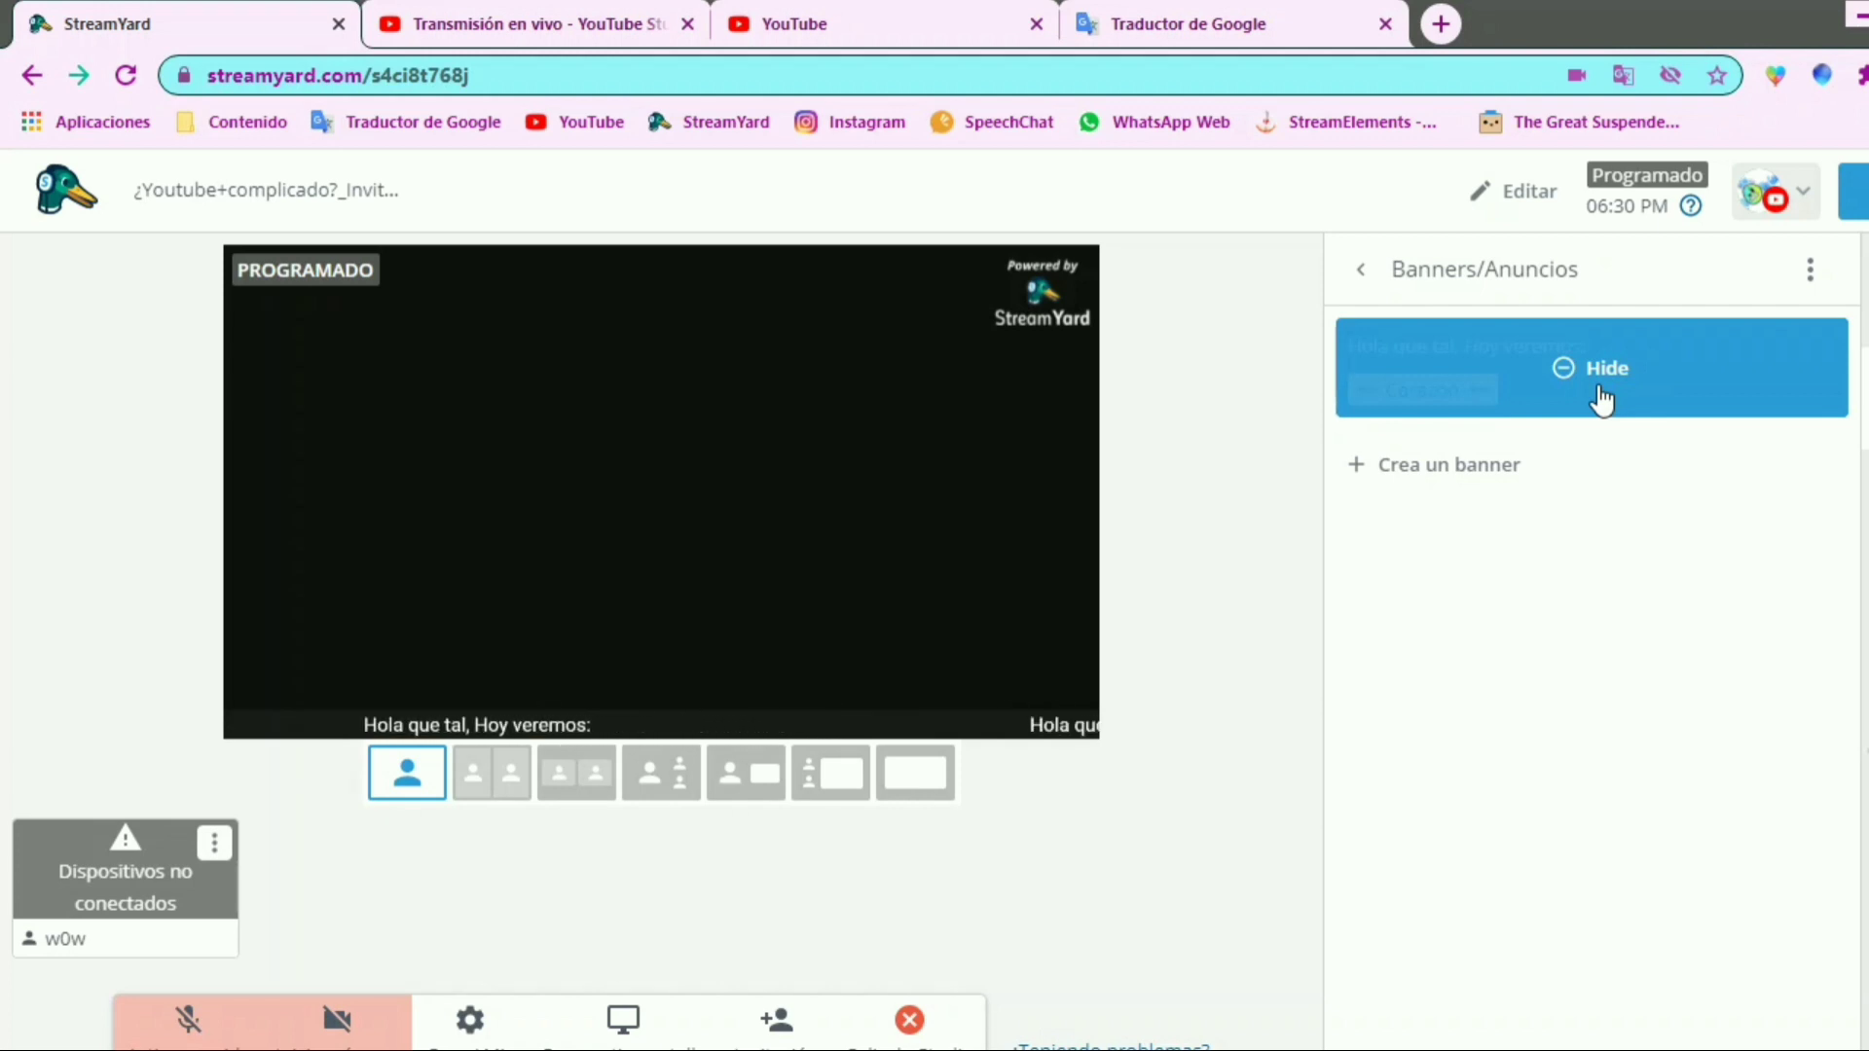
pyautogui.click(1711, 383)
# Append "¿ES dificil estar en Yutube?" to the ticker banner's text and save it
pyautogui.click(1762, 357)
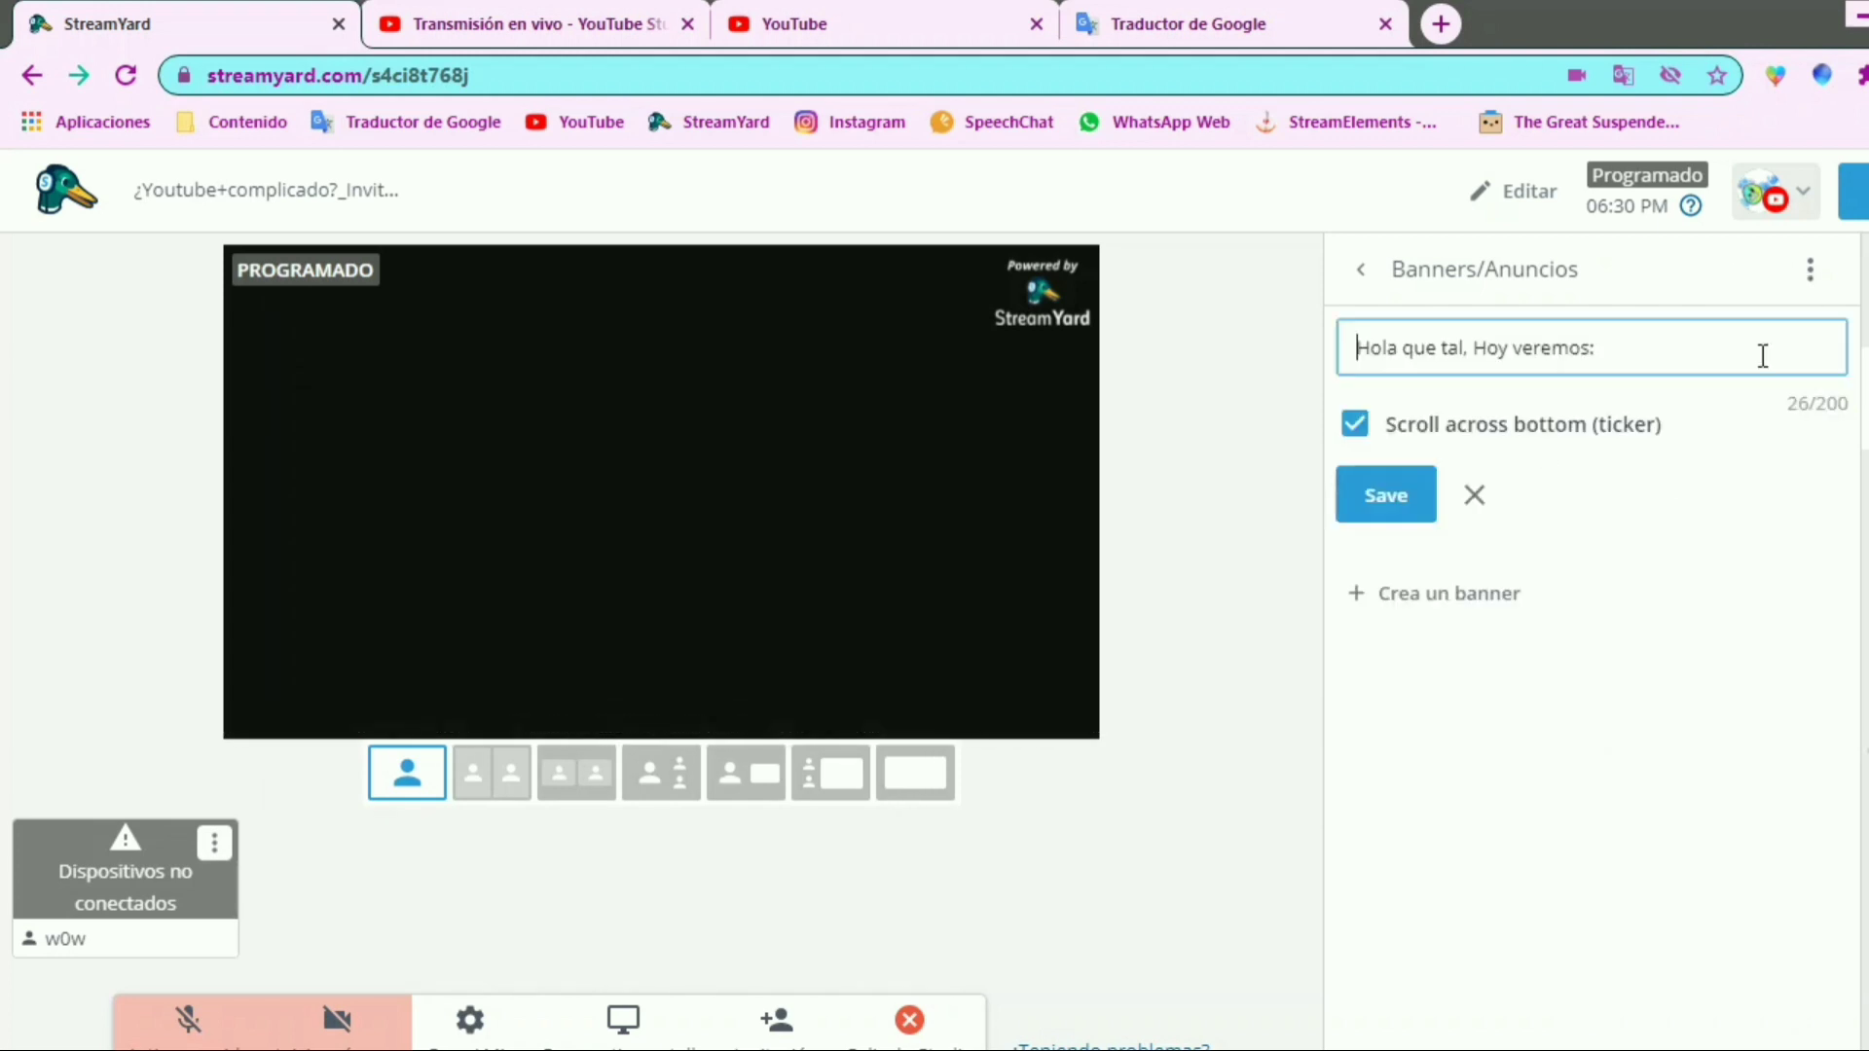
pyautogui.click(1675, 348)
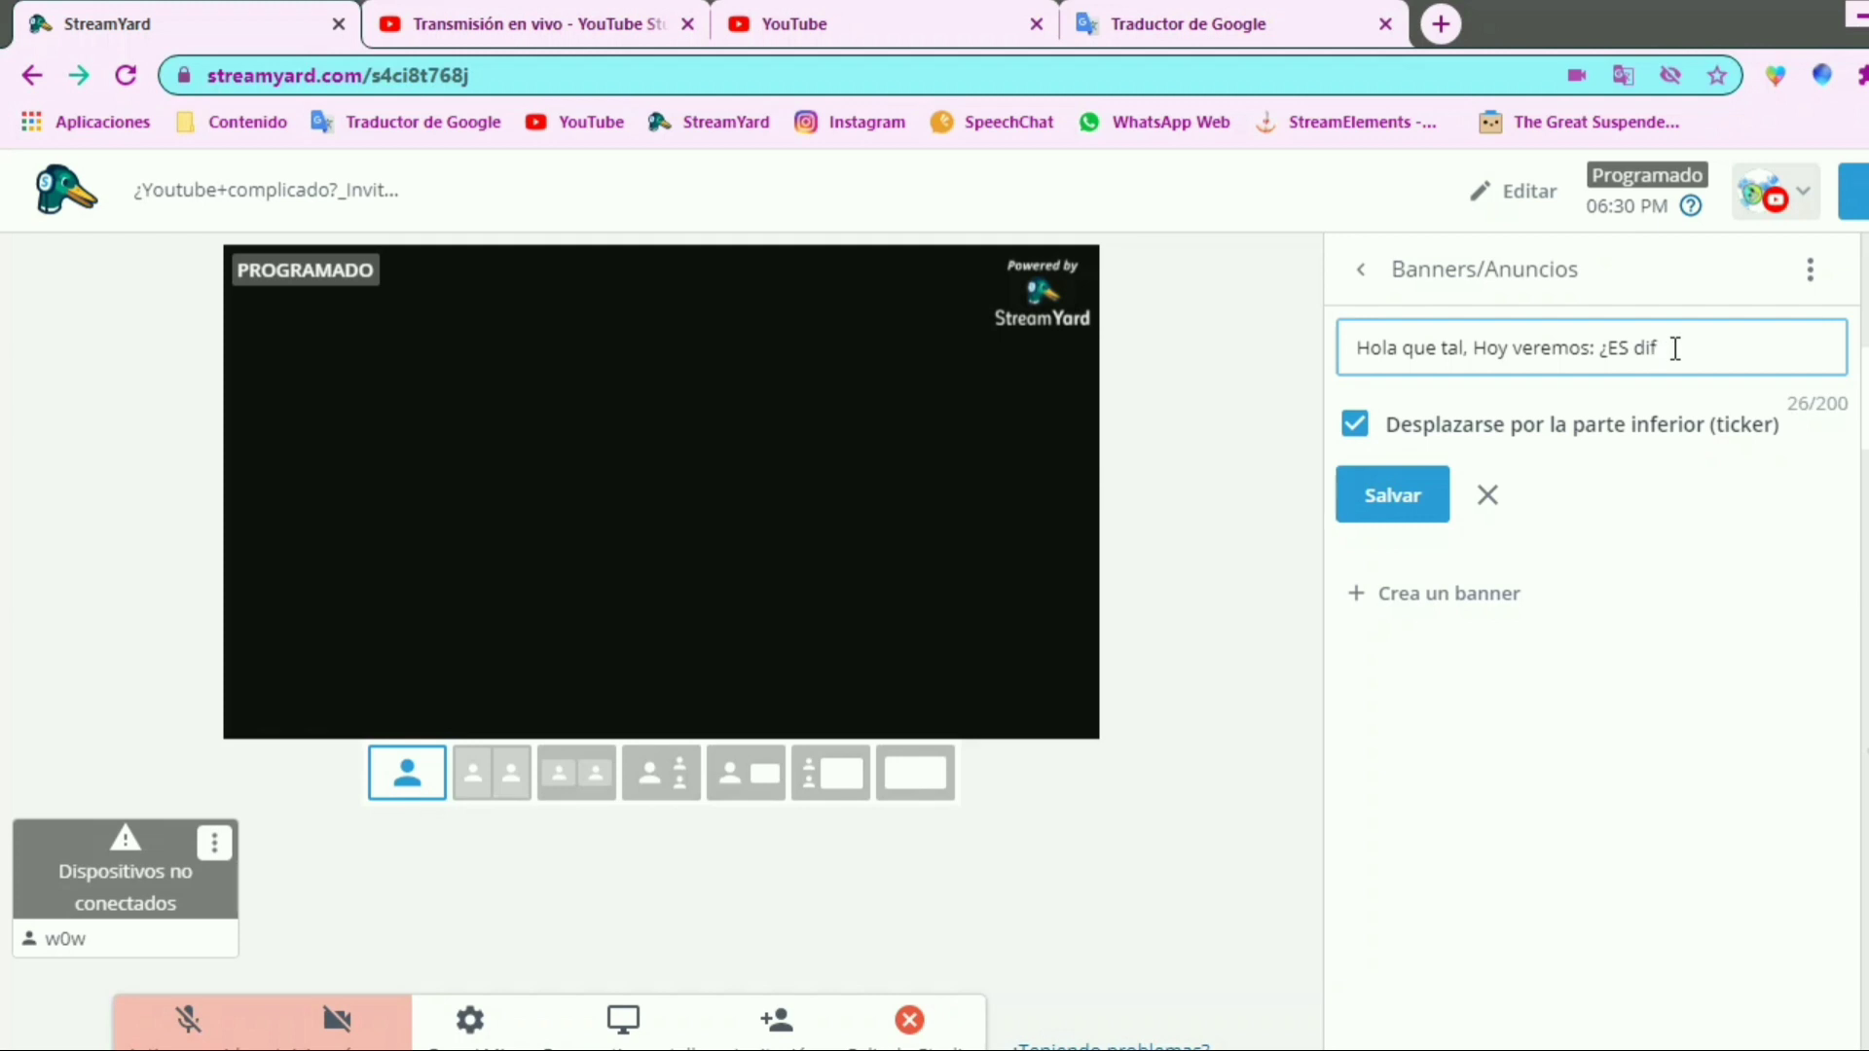
pyautogui.write('¿ES difil estar en Yutube?')
pyautogui.click(1664, 349)
pyautogui.write('ci')
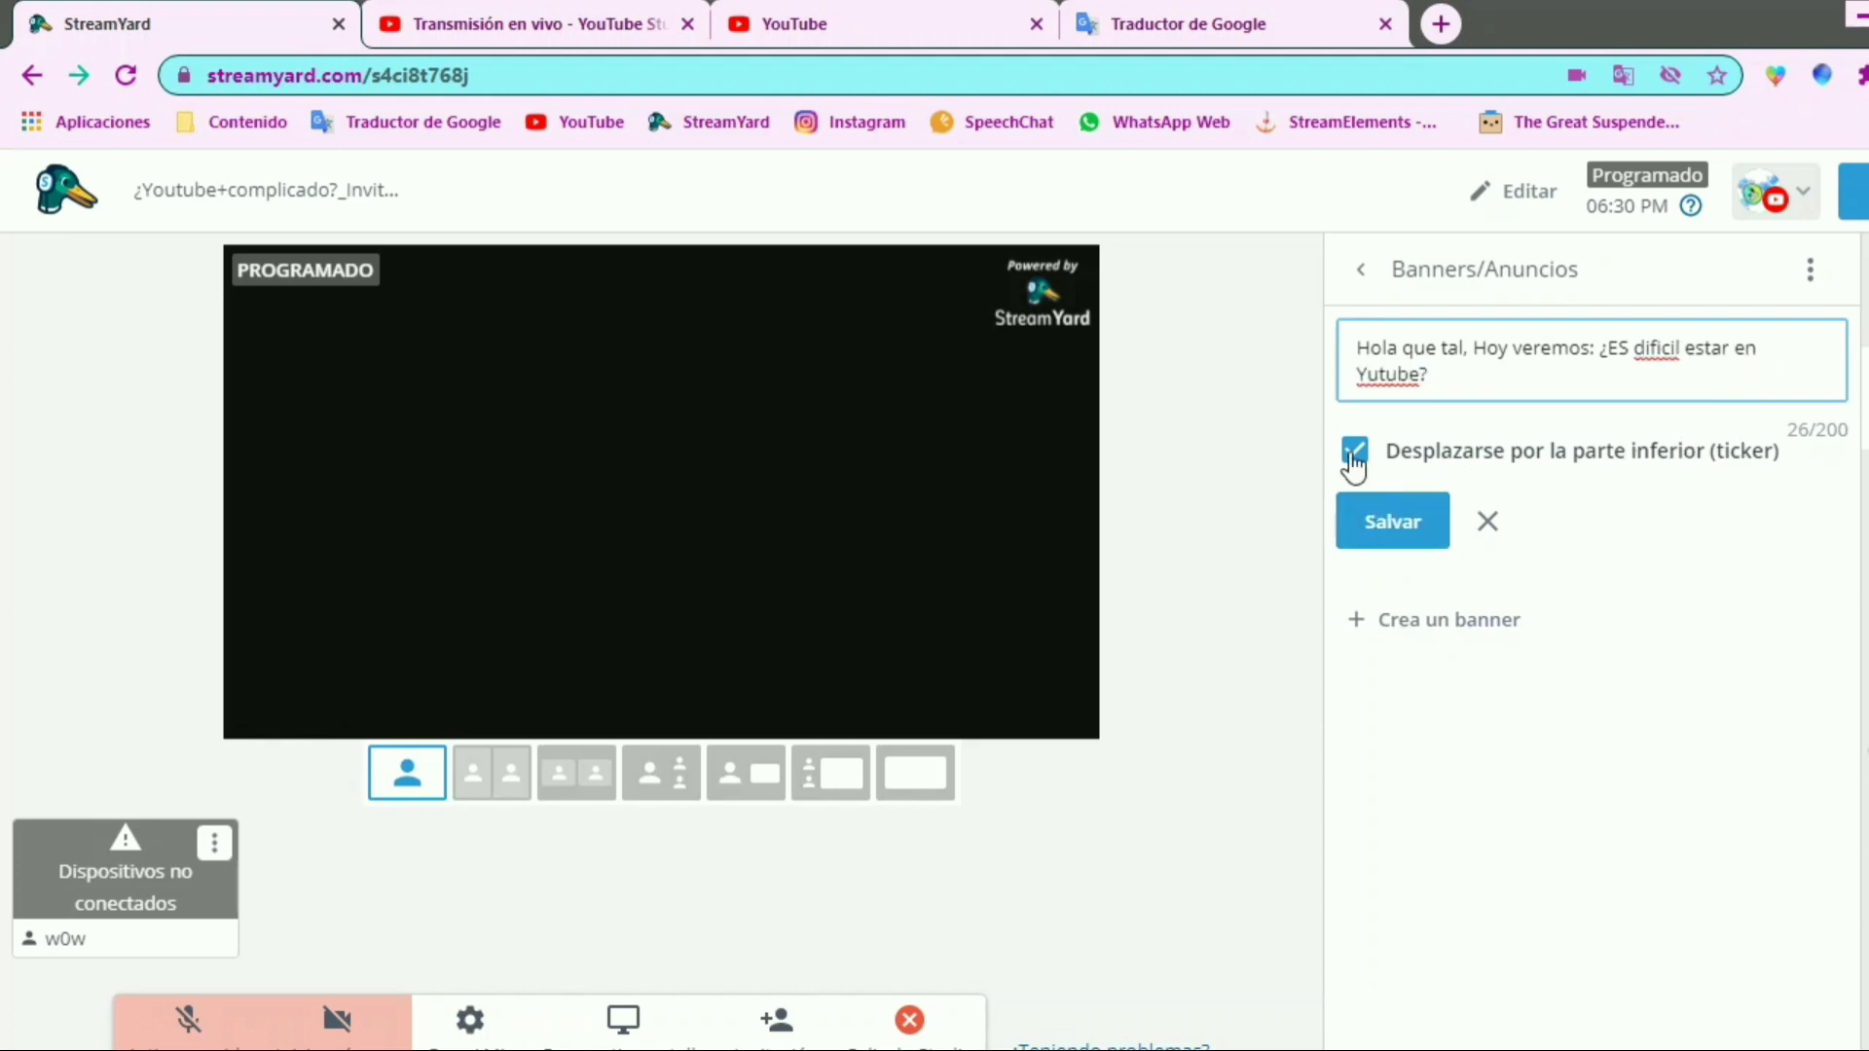
pyautogui.click(1389, 524)
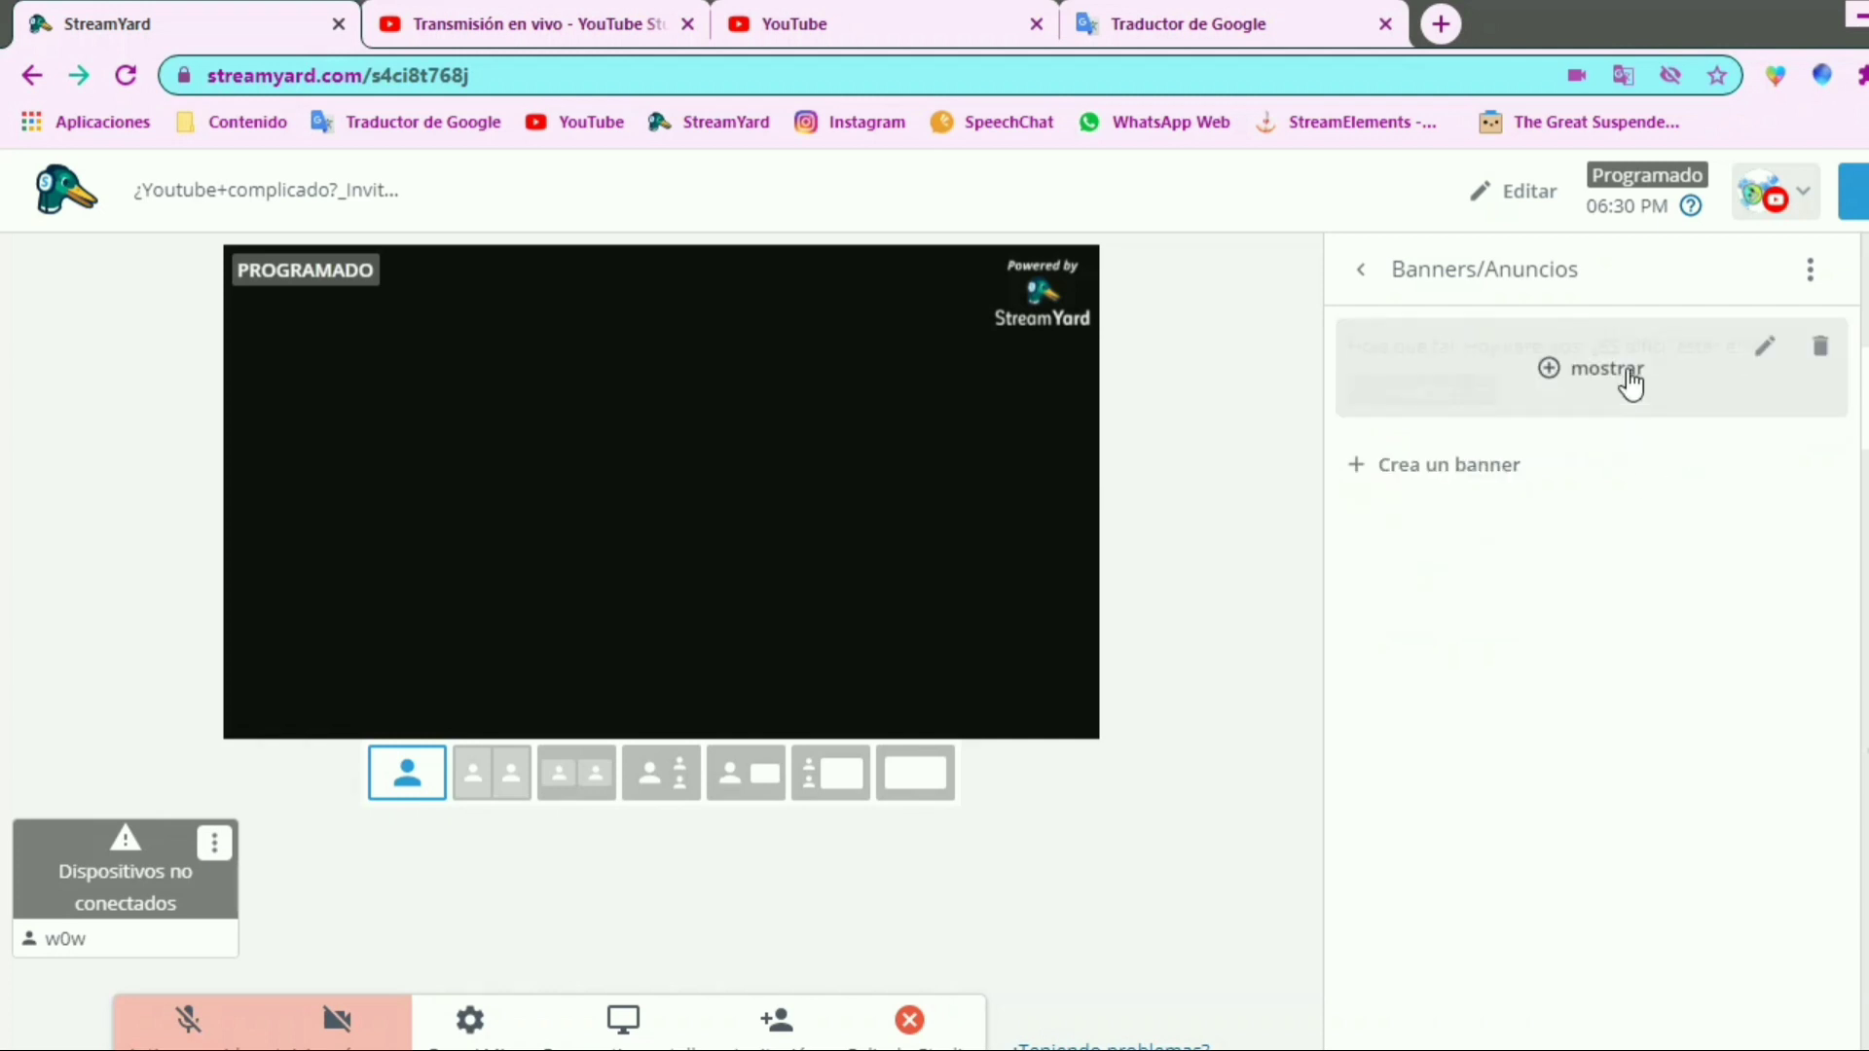
# Show the edited ticker banner on the stream preview to check its scrolling text, and hide it again
pyautogui.click(1558, 379)
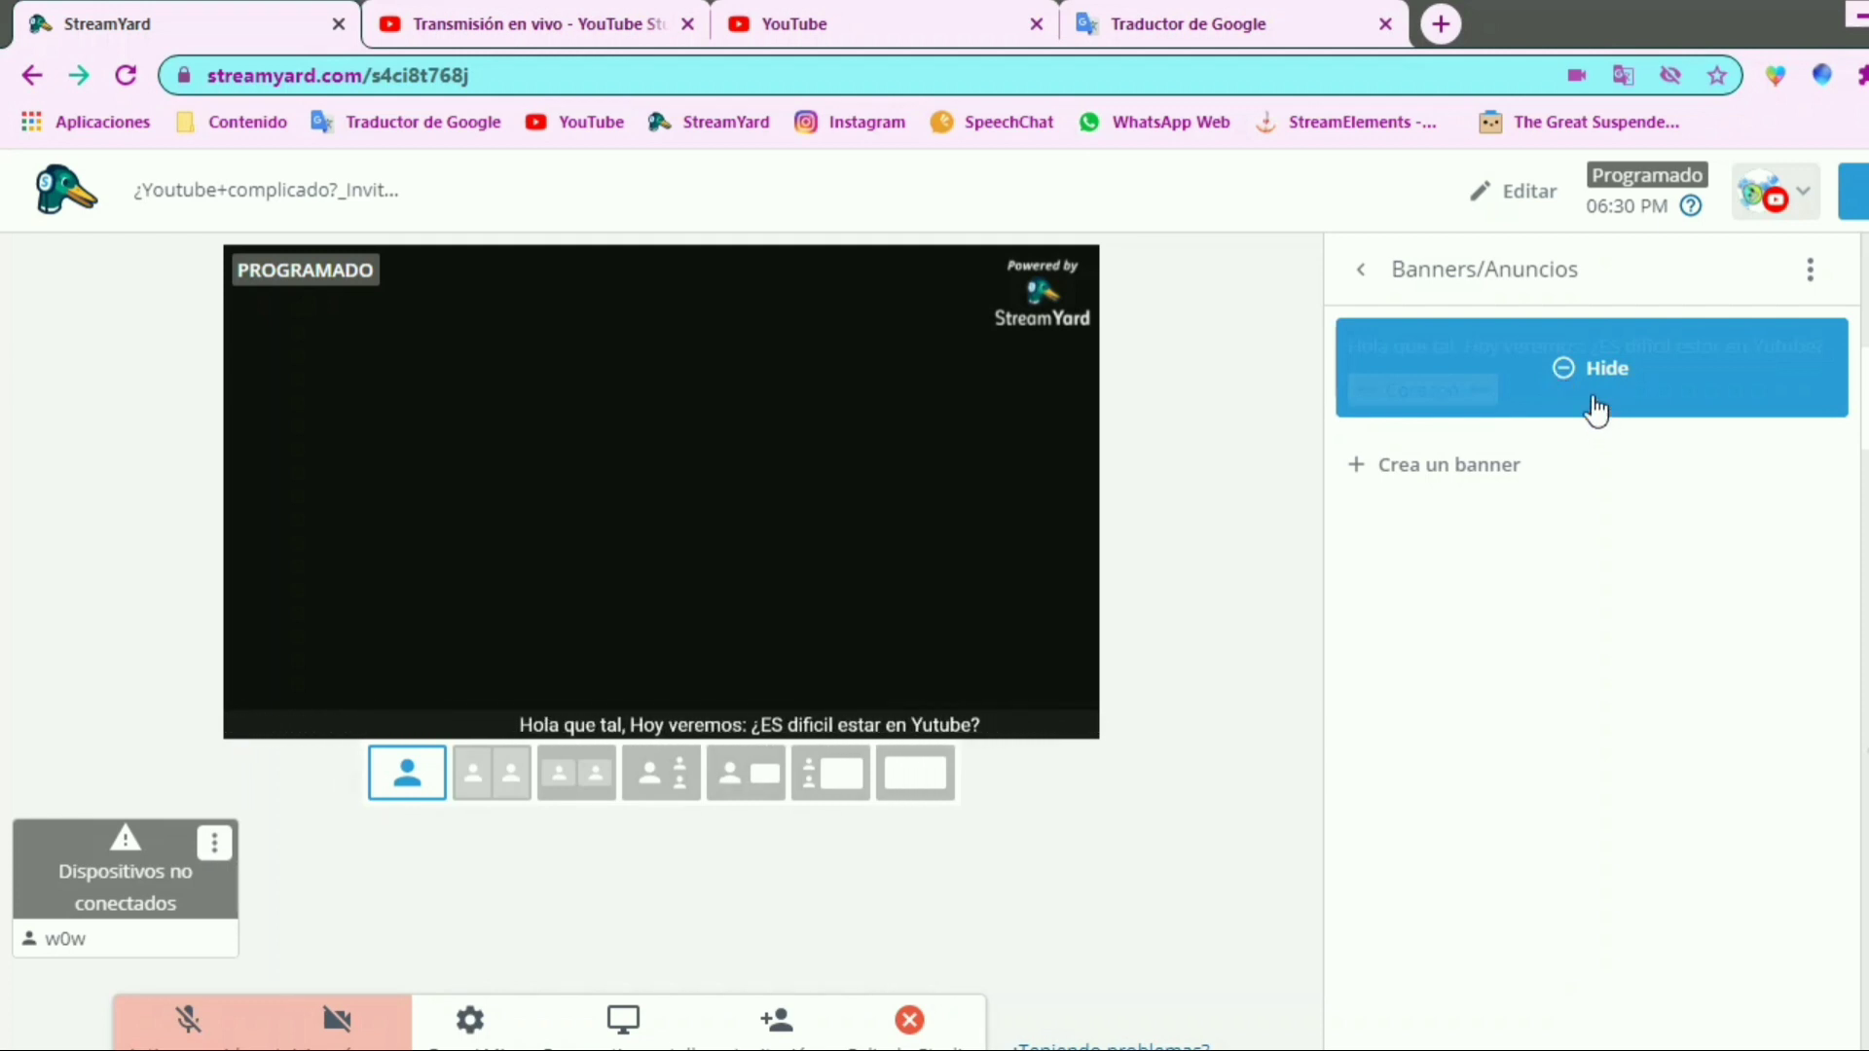
pyautogui.click(1562, 401)
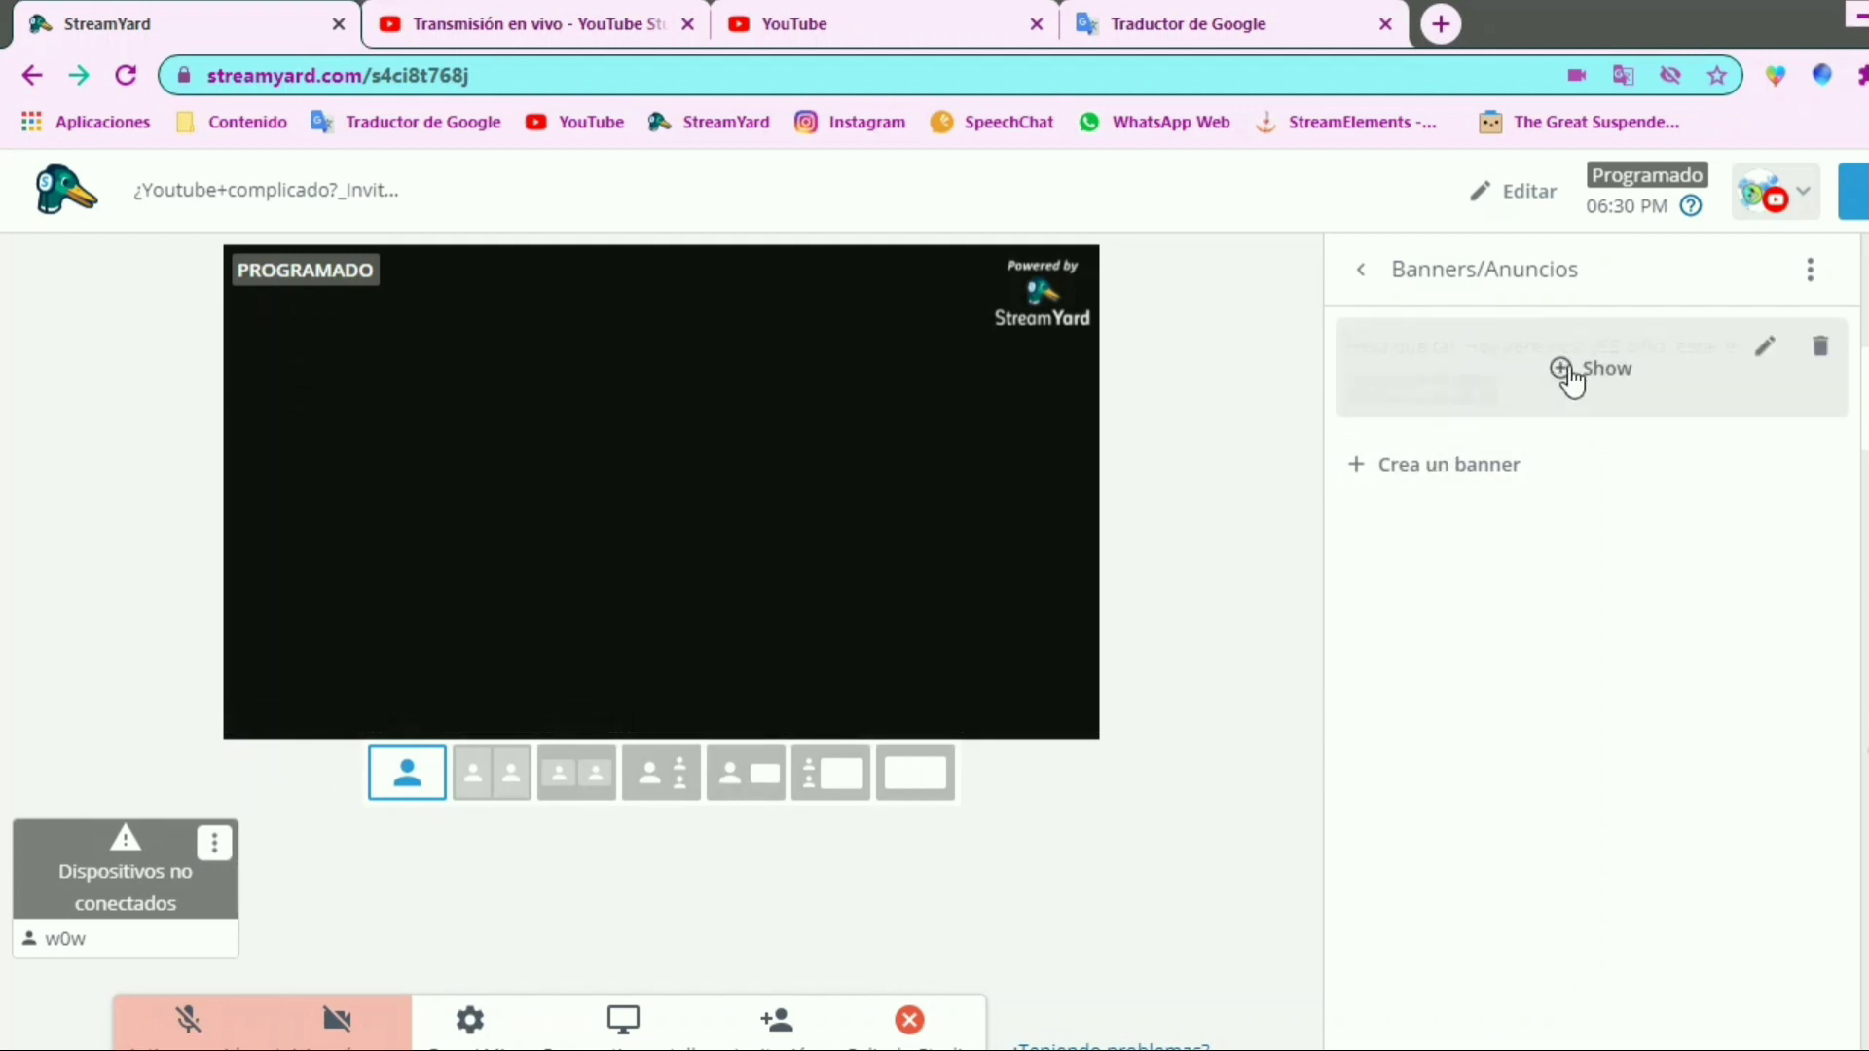
# Turn off bottom scrolling (ticker) for the "Hola que tal" banner, save it, and check the static version on the stream preview before hiding it
pyautogui.click(1761, 348)
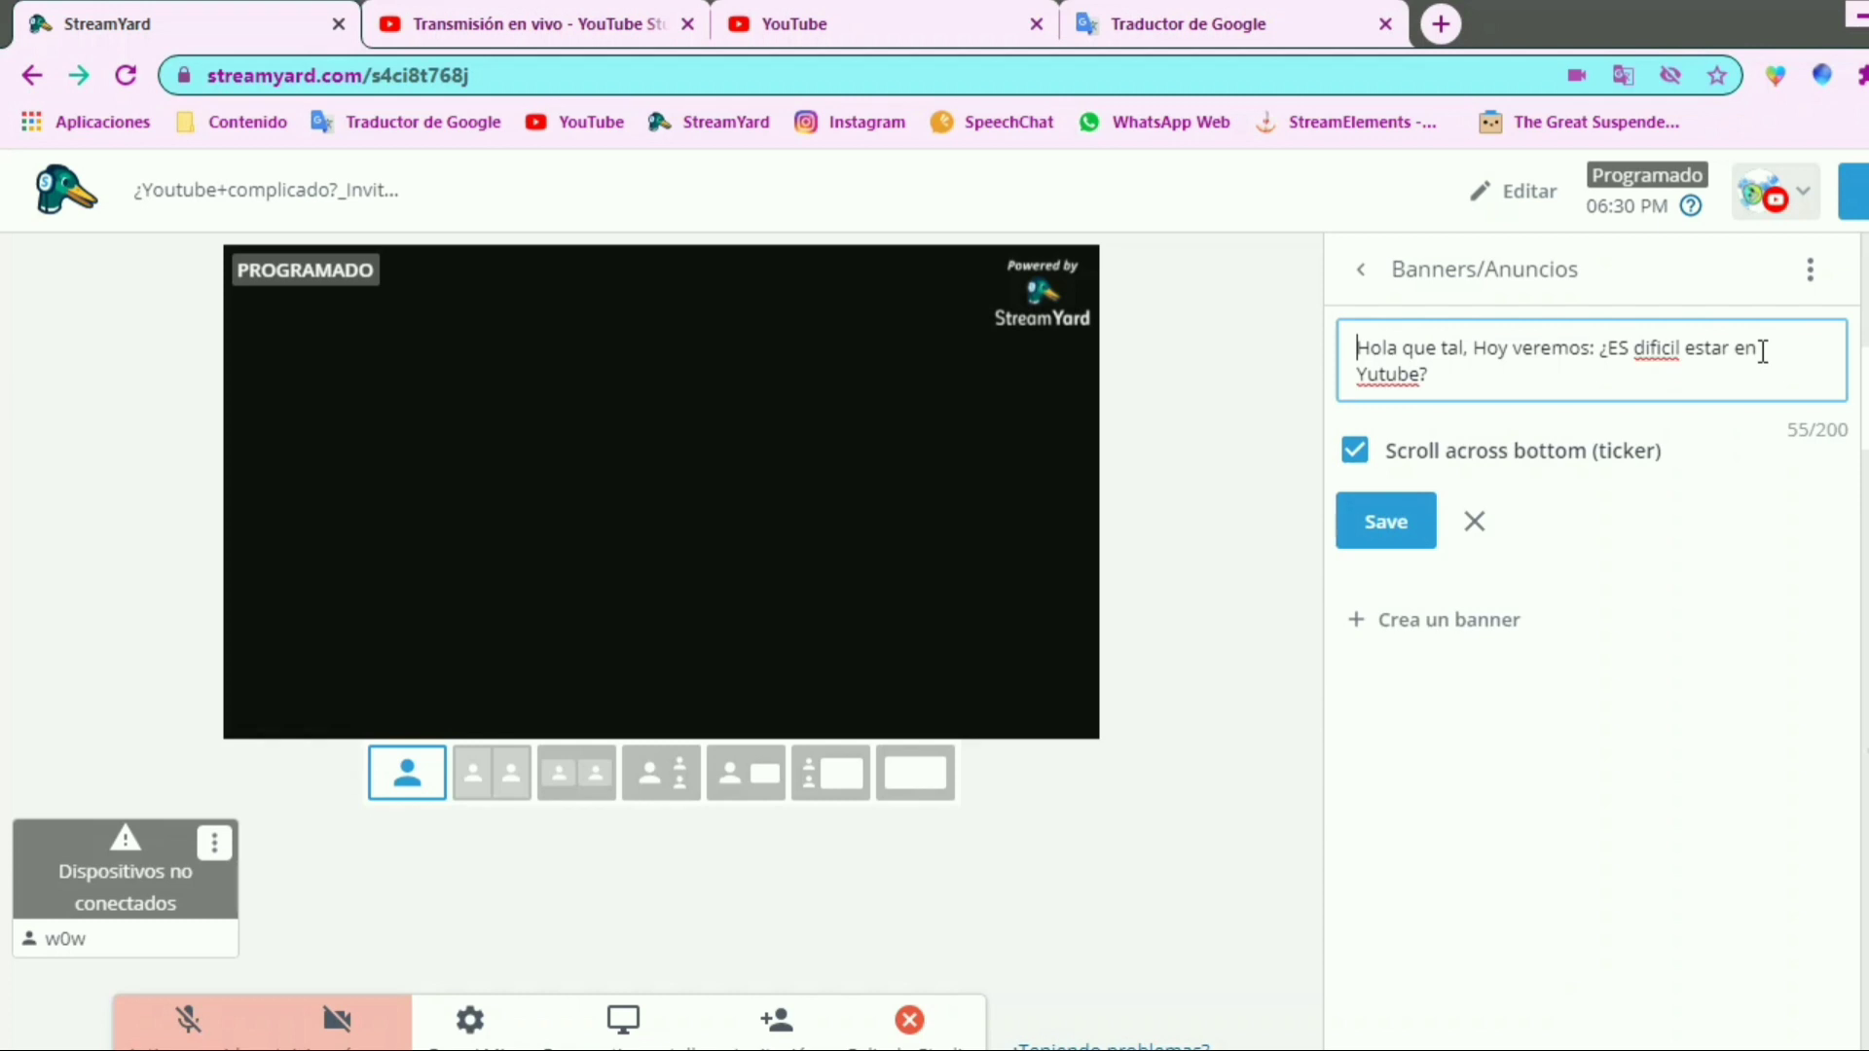
pyautogui.click(1355, 450)
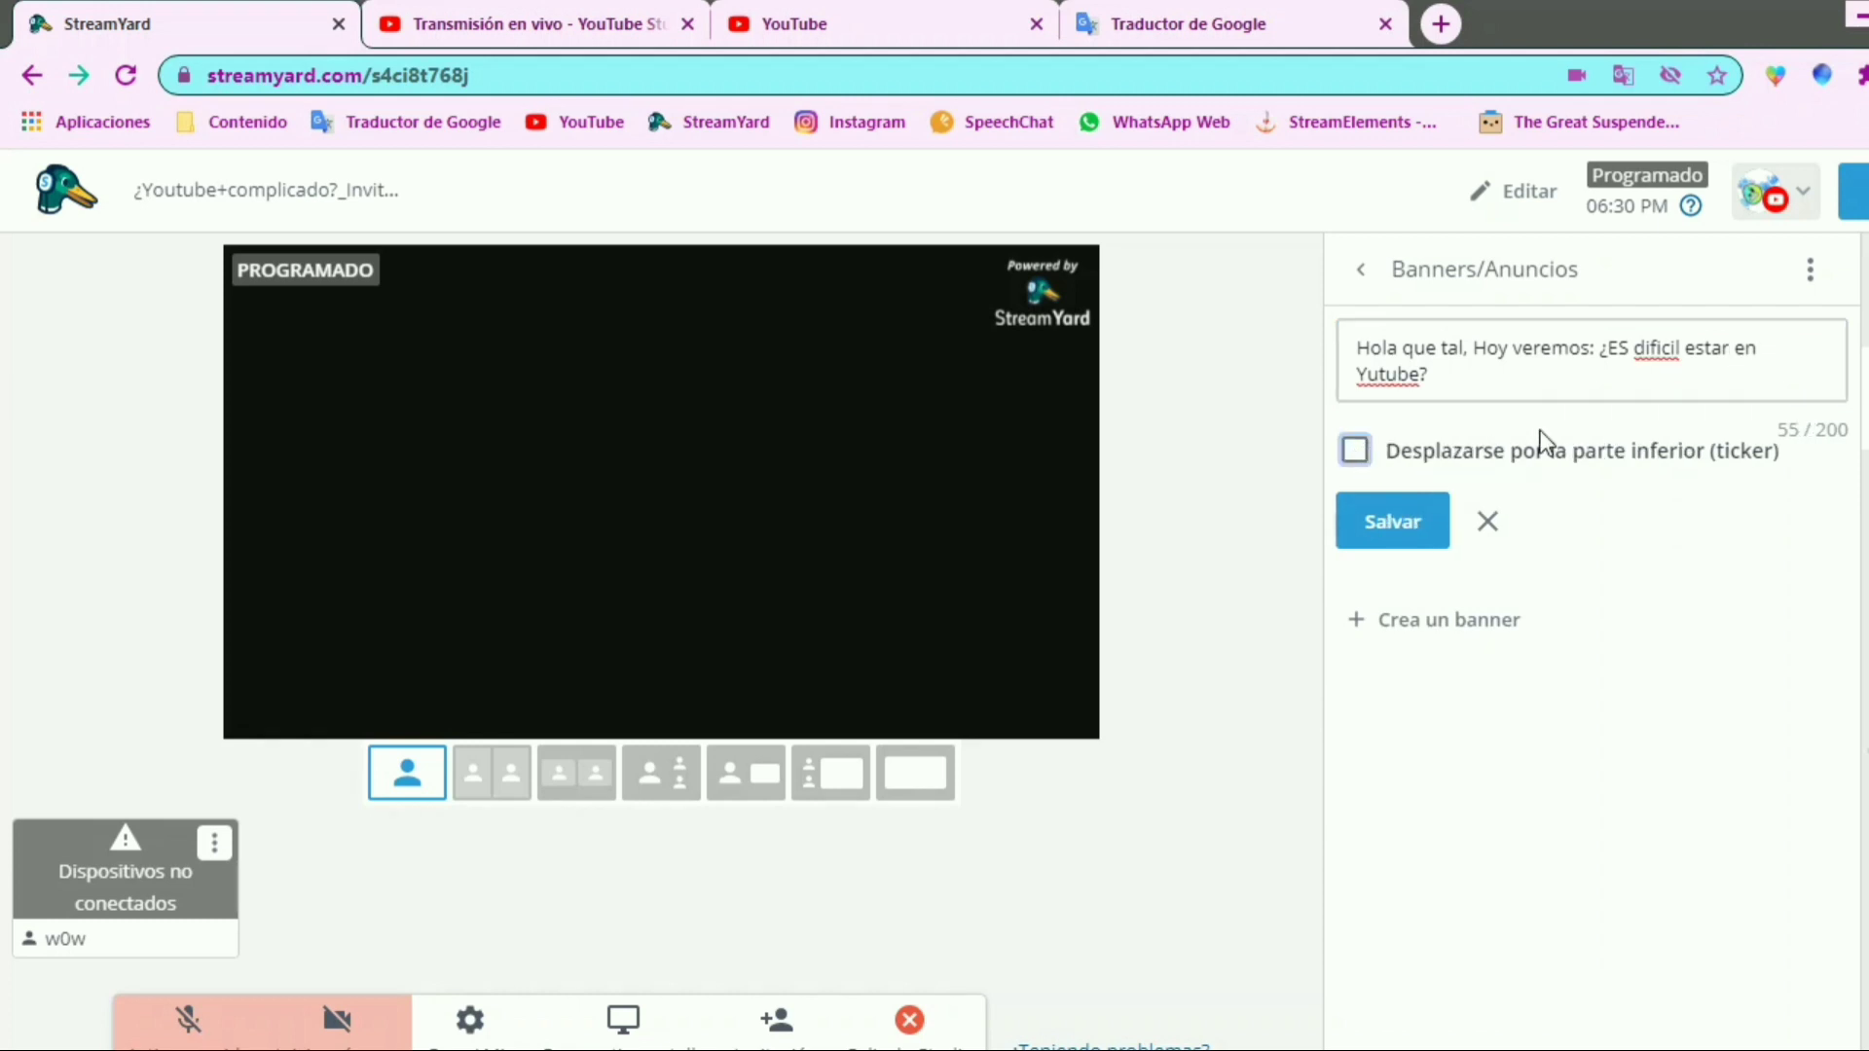
pyautogui.click(1429, 523)
pyautogui.click(1550, 370)
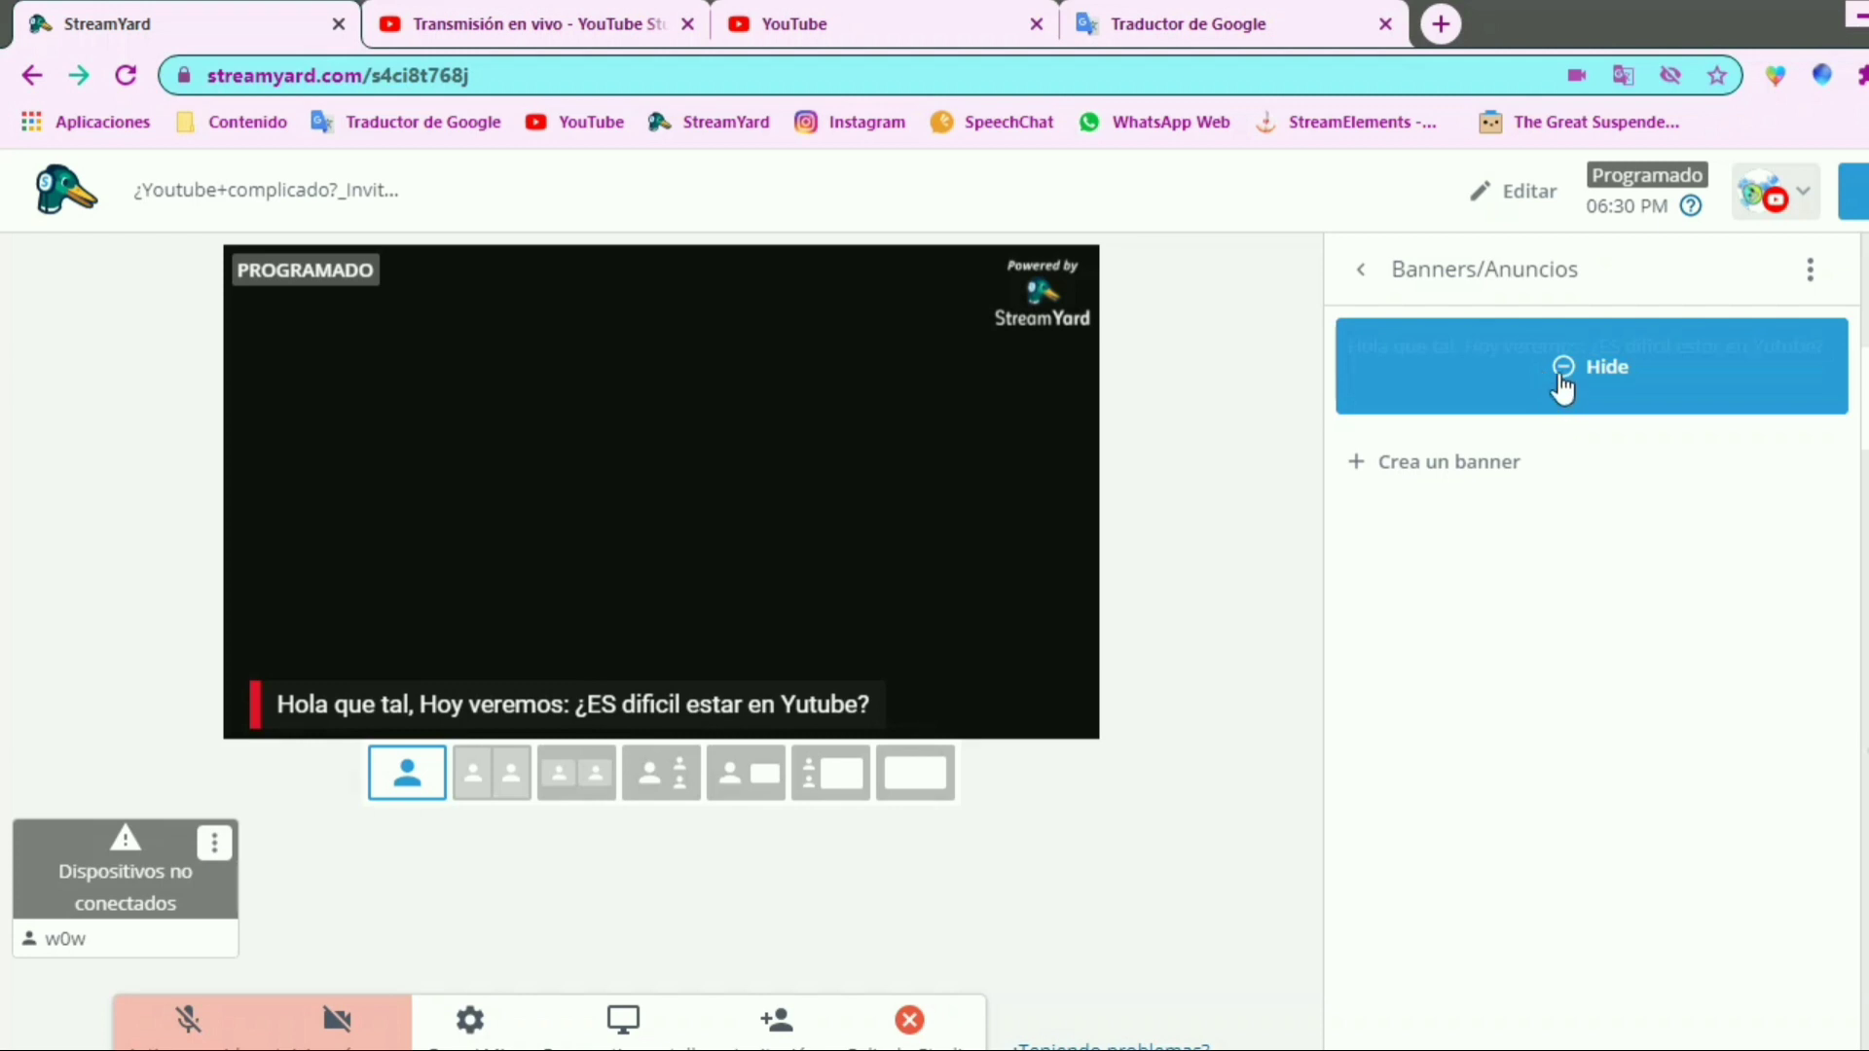
pyautogui.click(1557, 371)
# Create a second, non-scrolling banner reading "Quiobo!!! eeen-diiigooos!!!" and show it on the stream preview
pyautogui.click(1392, 463)
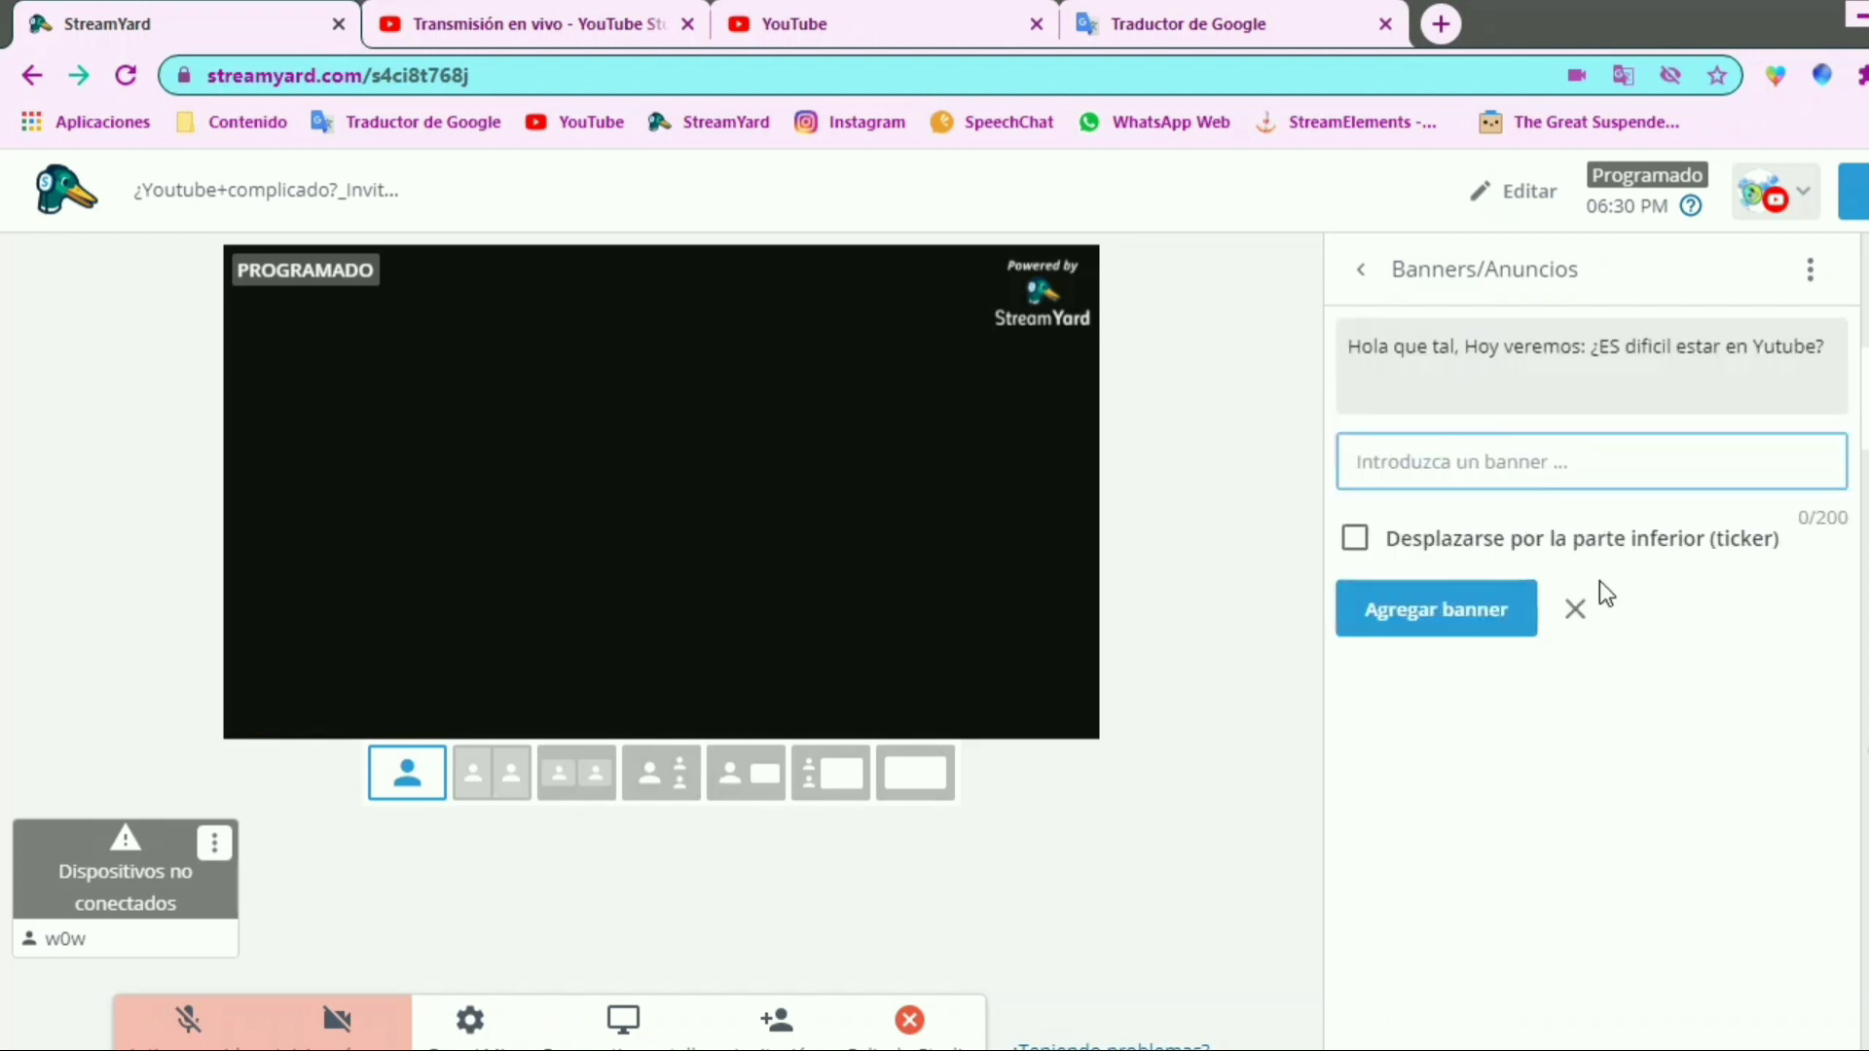
pyautogui.write('Quiobo!!! ee')
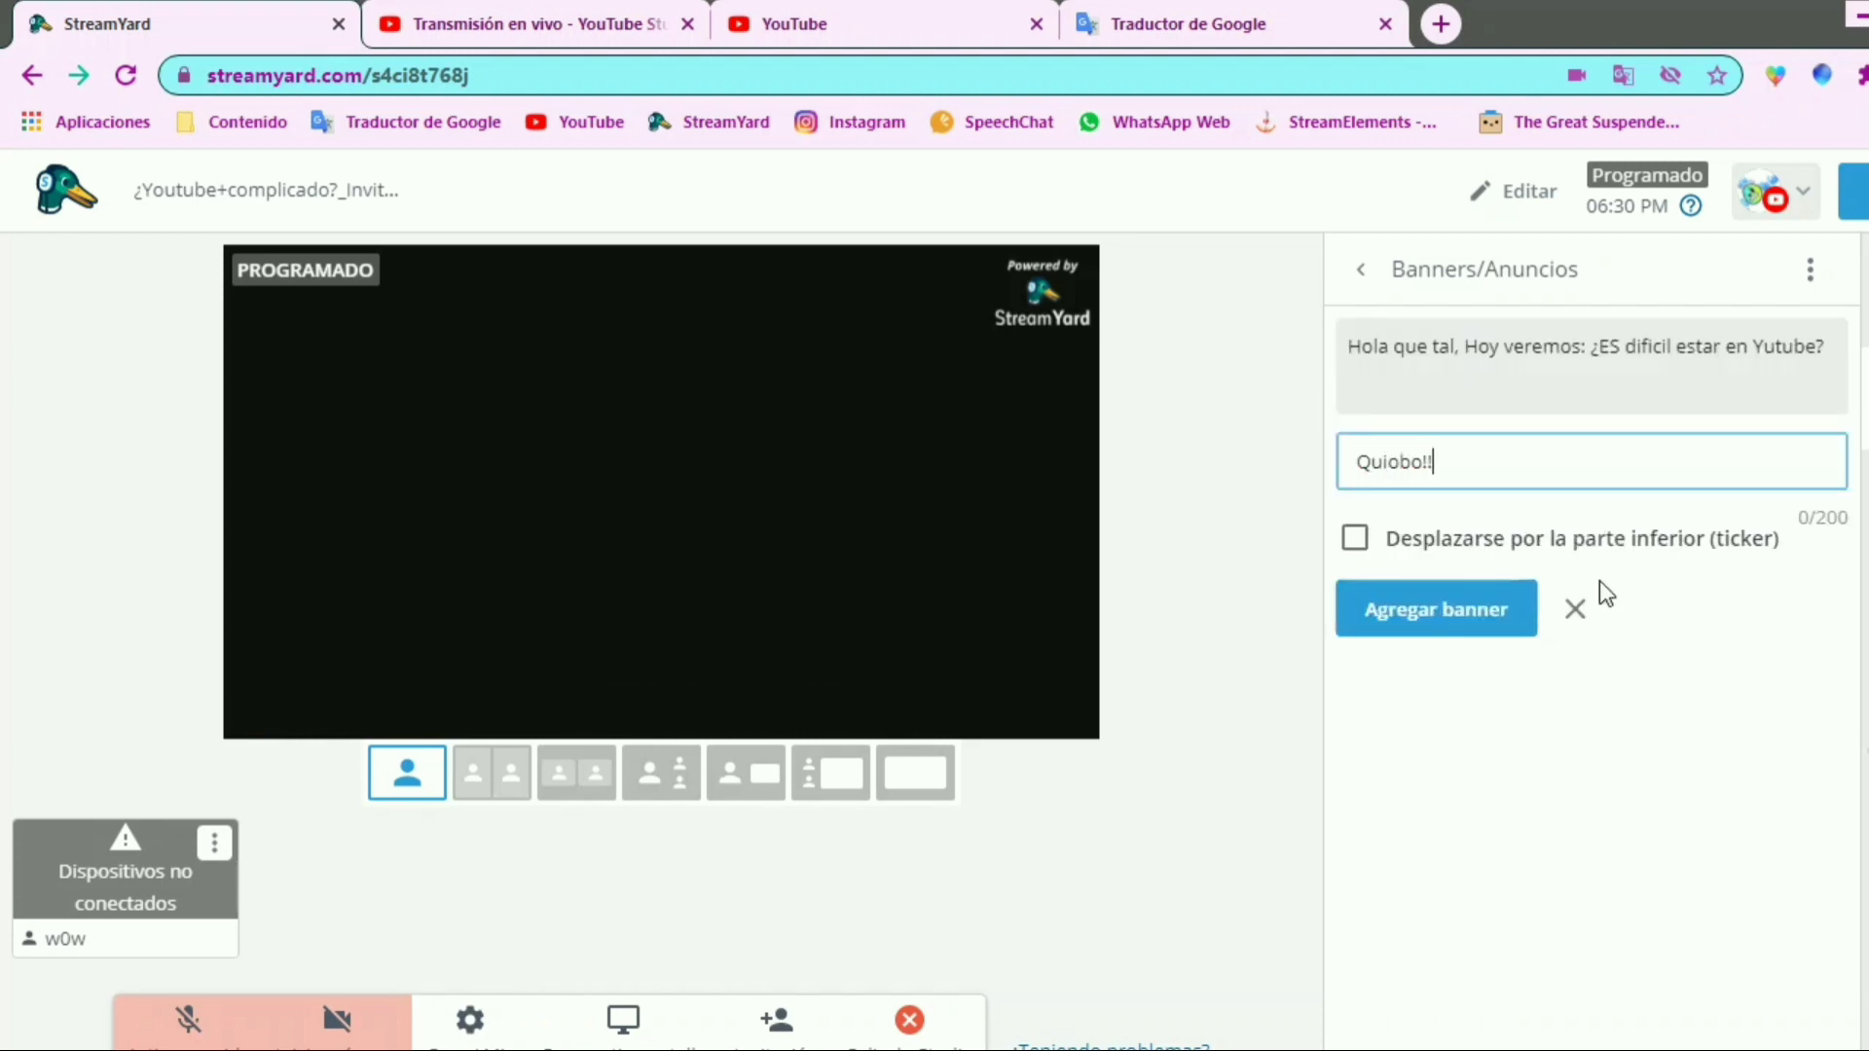
pyautogui.press('BackSpace')
pyautogui.press('BackSpace')
pyautogui.write('eeen-diiigooos!!!')
pyautogui.click(1518, 615)
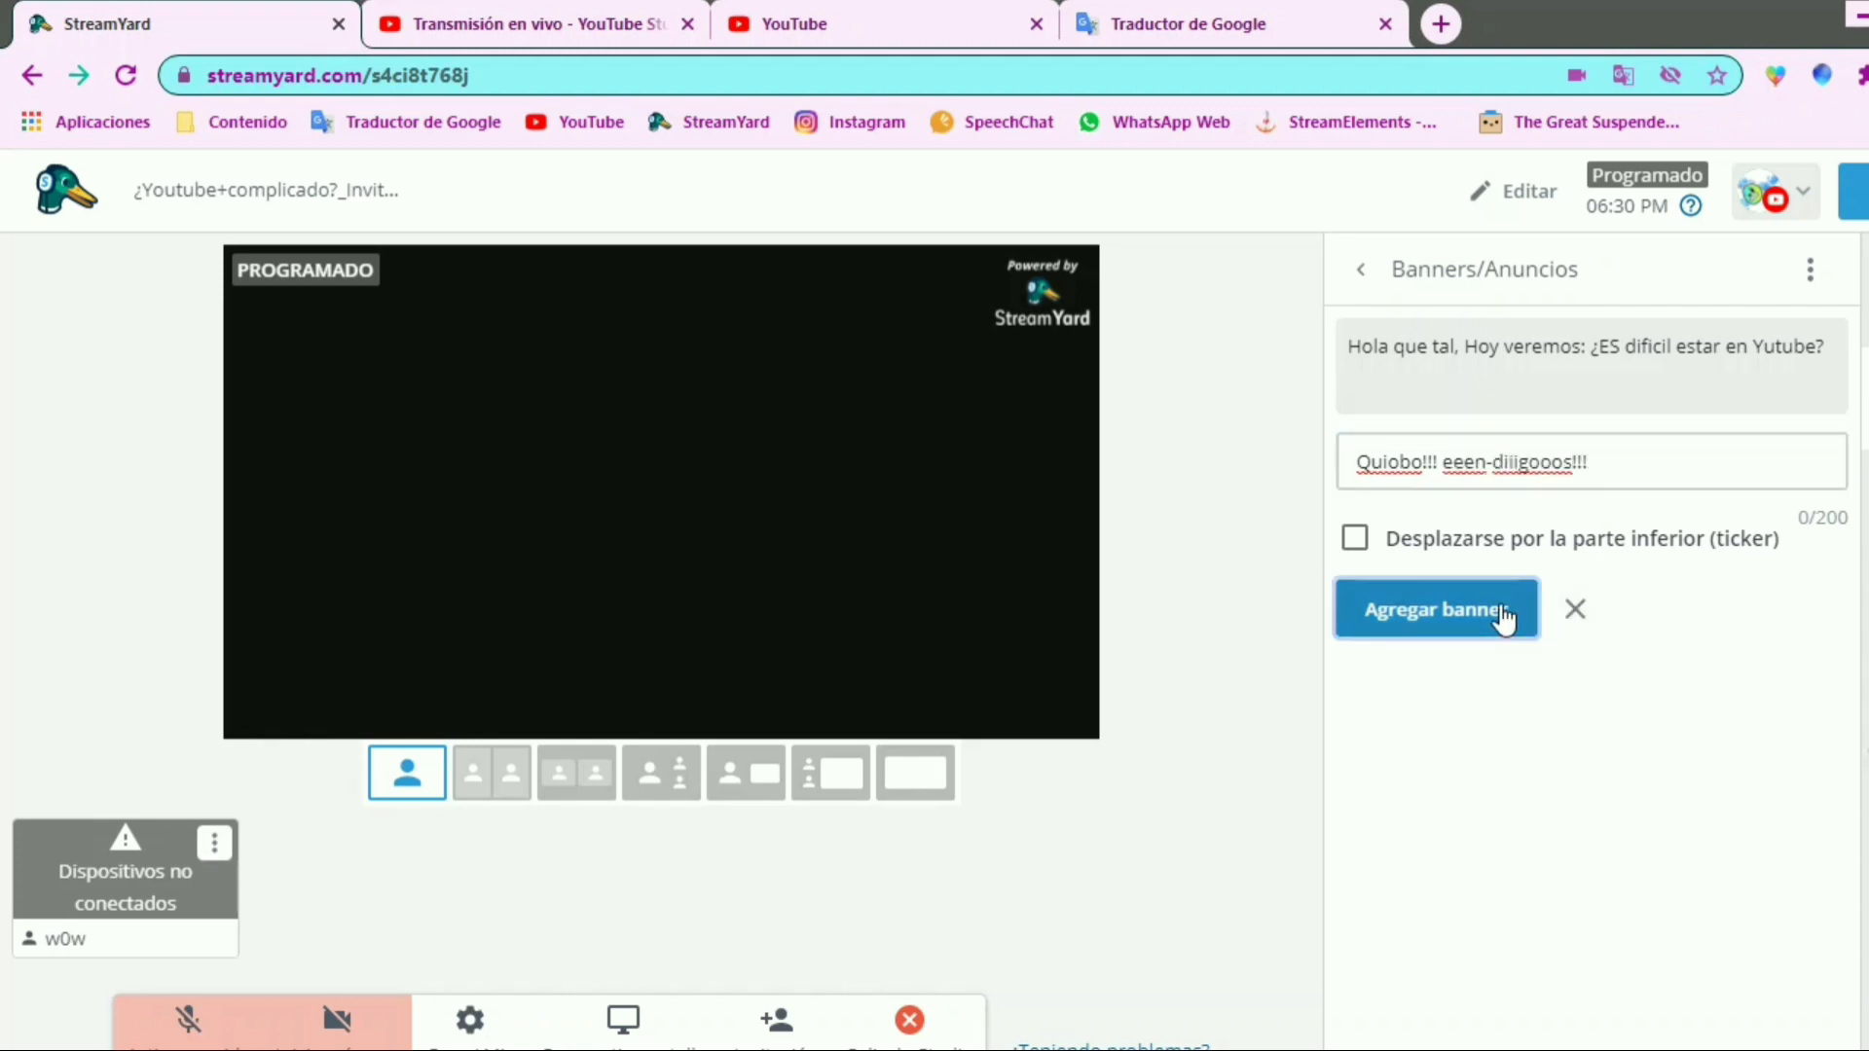
pyautogui.click(1574, 481)
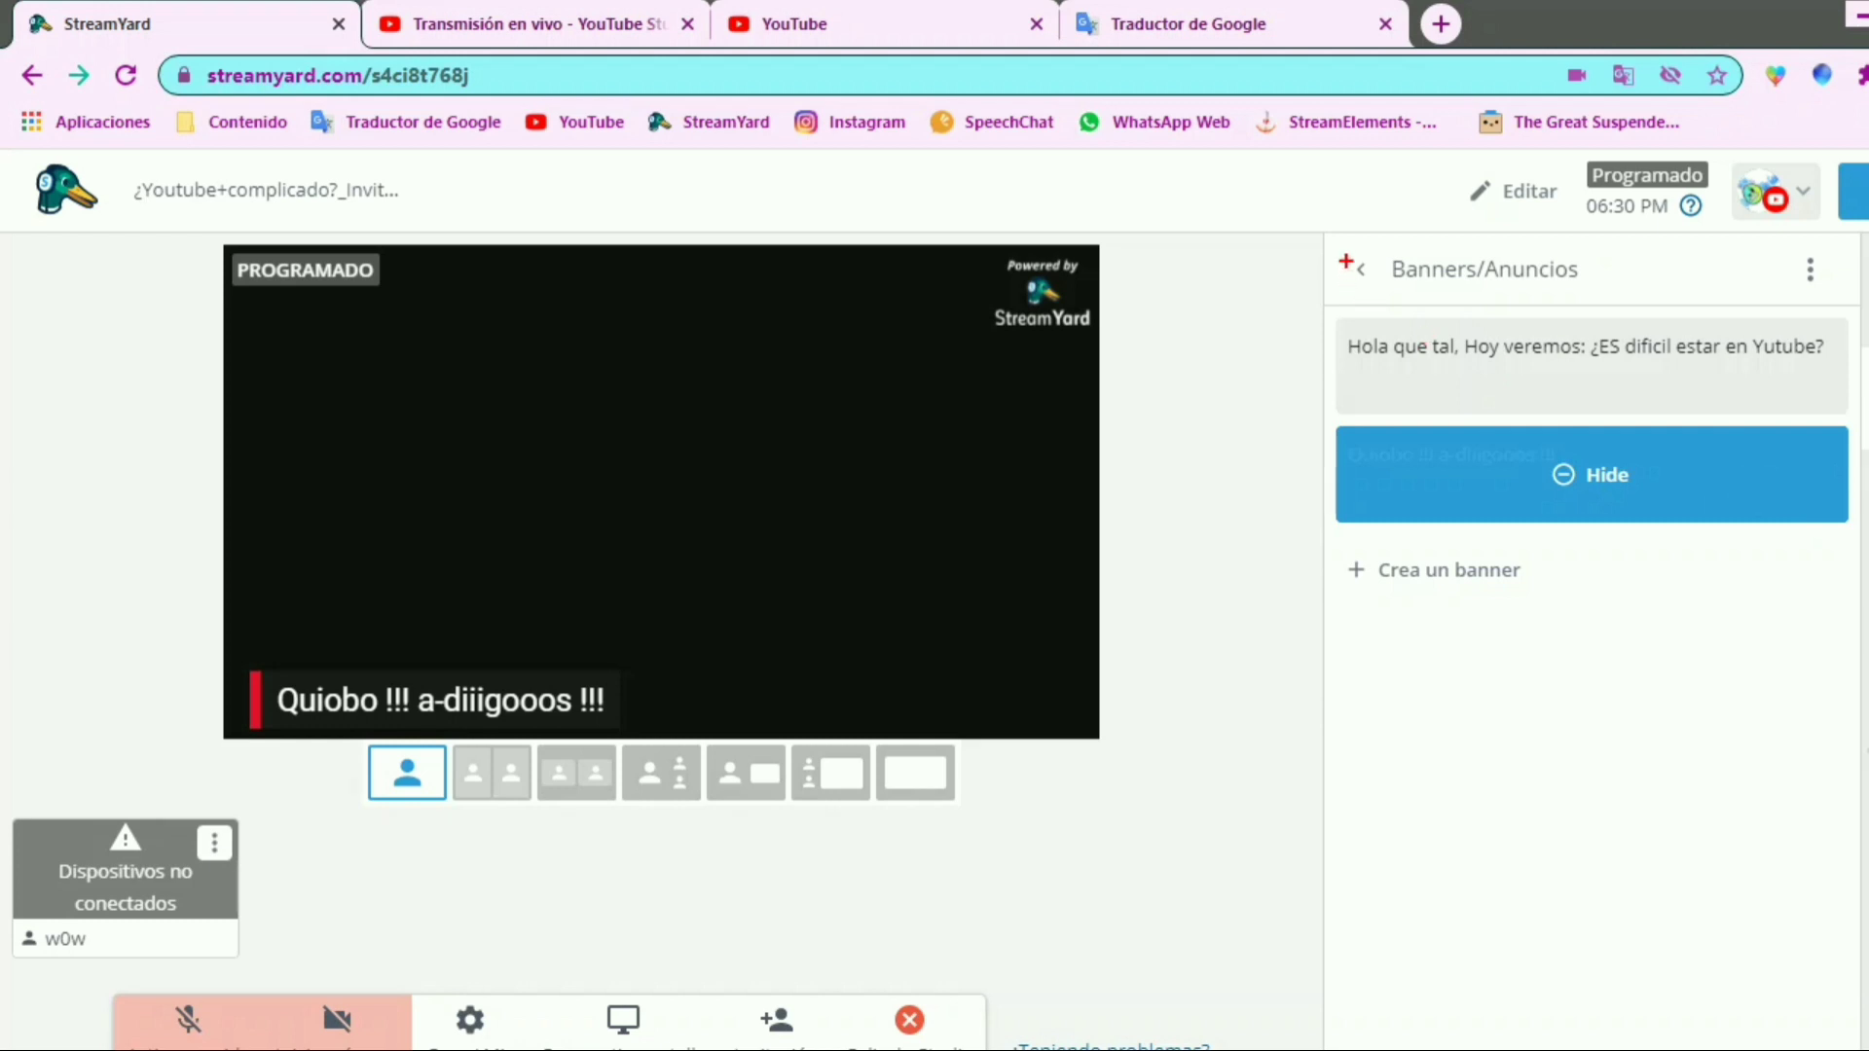
pyautogui.moveTo(1322, 245); pyautogui.dragTo(1863, 614)
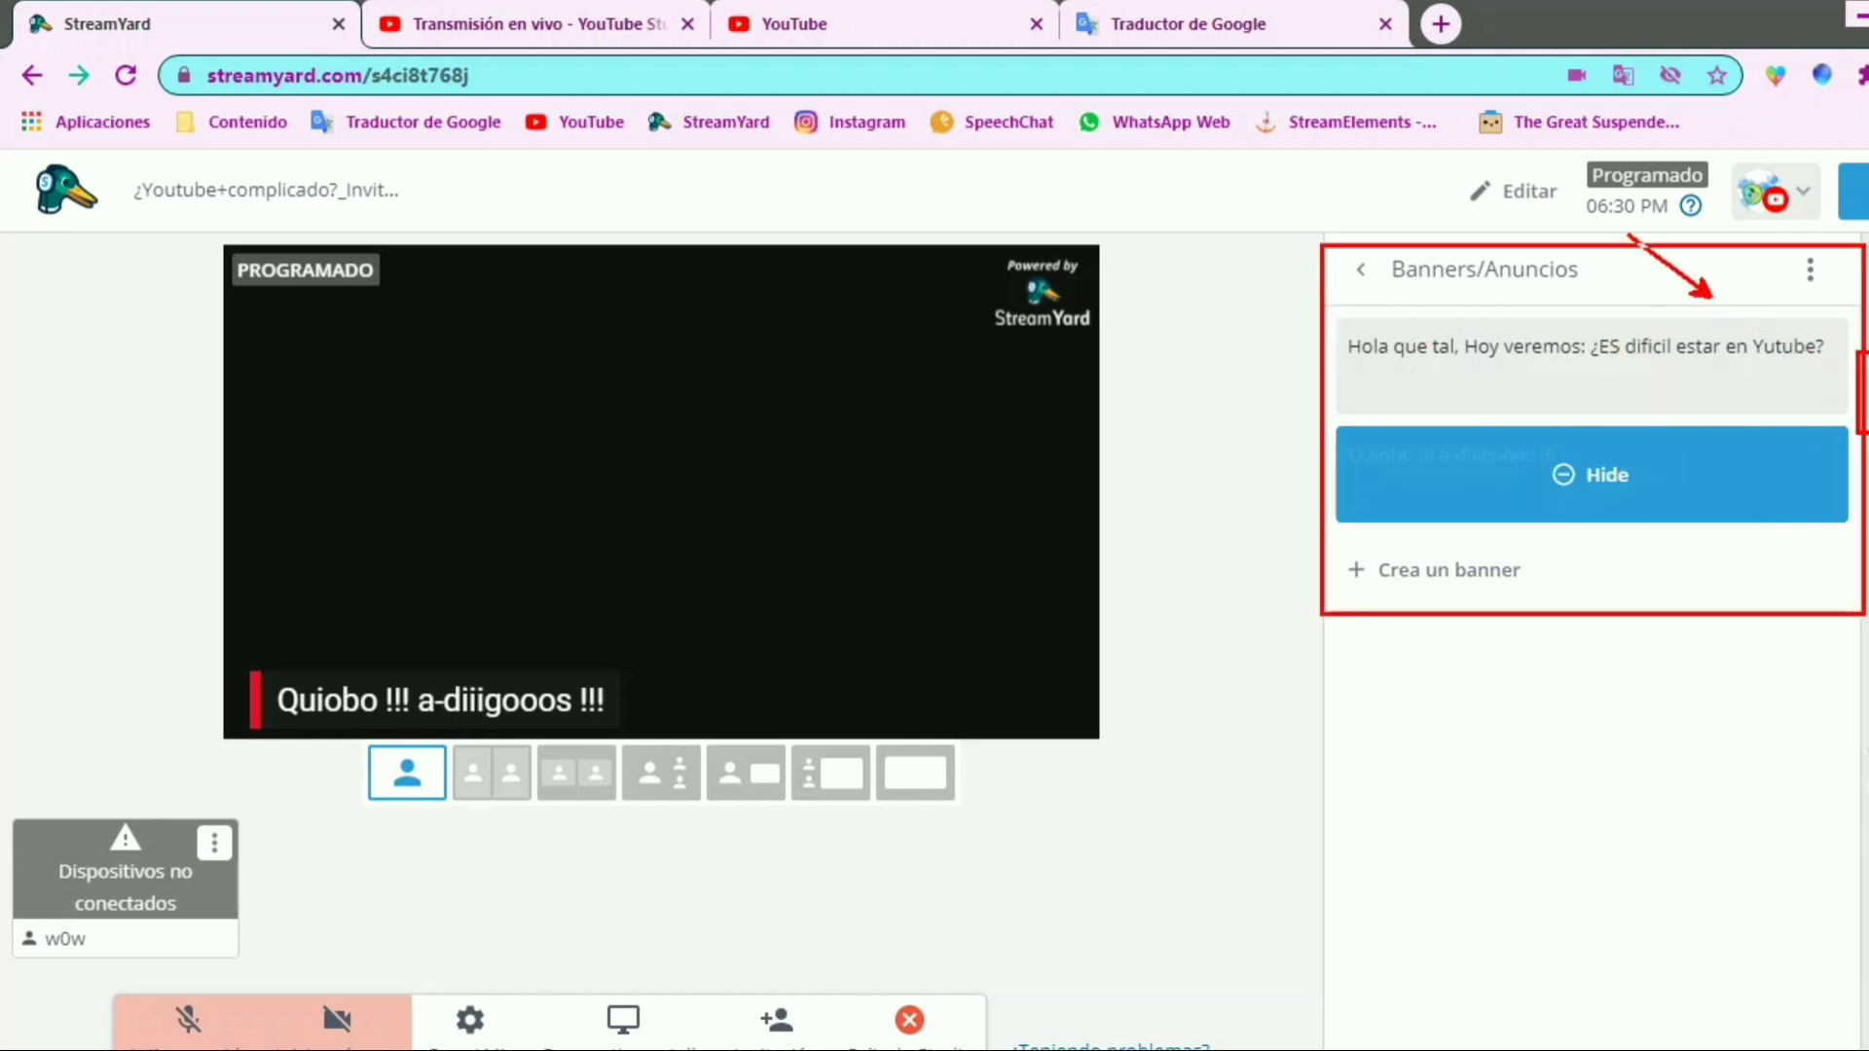
pyautogui.moveTo(1628, 251); pyautogui.dragTo(1711, 297)
pyautogui.moveTo(1830, 361)
pyautogui.mouseDown()
pyautogui.moveTo(1859, 371)
pyautogui.moveTo(1730, 291)
pyautogui.mouseUp()
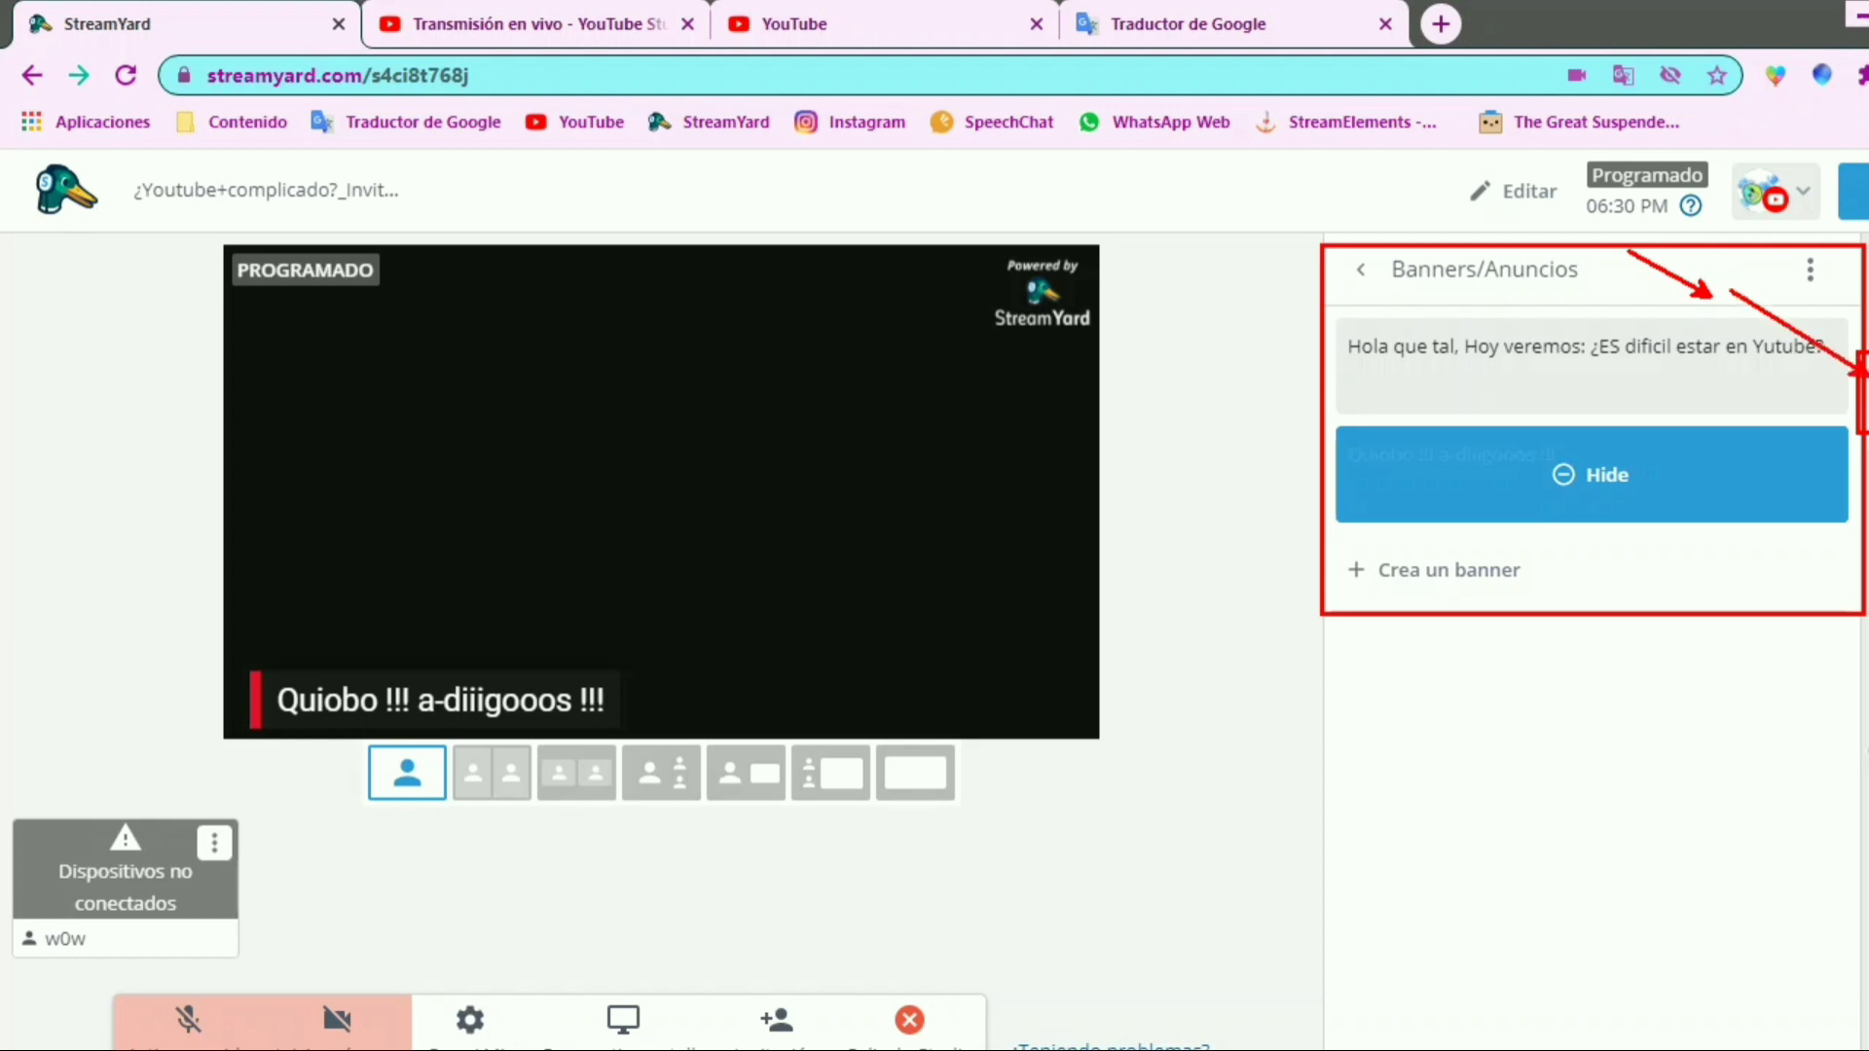
pyautogui.press('Escape')
# Open the brand settings and apply the Default theme to the displayed banner
pyautogui.click(1867, 515)
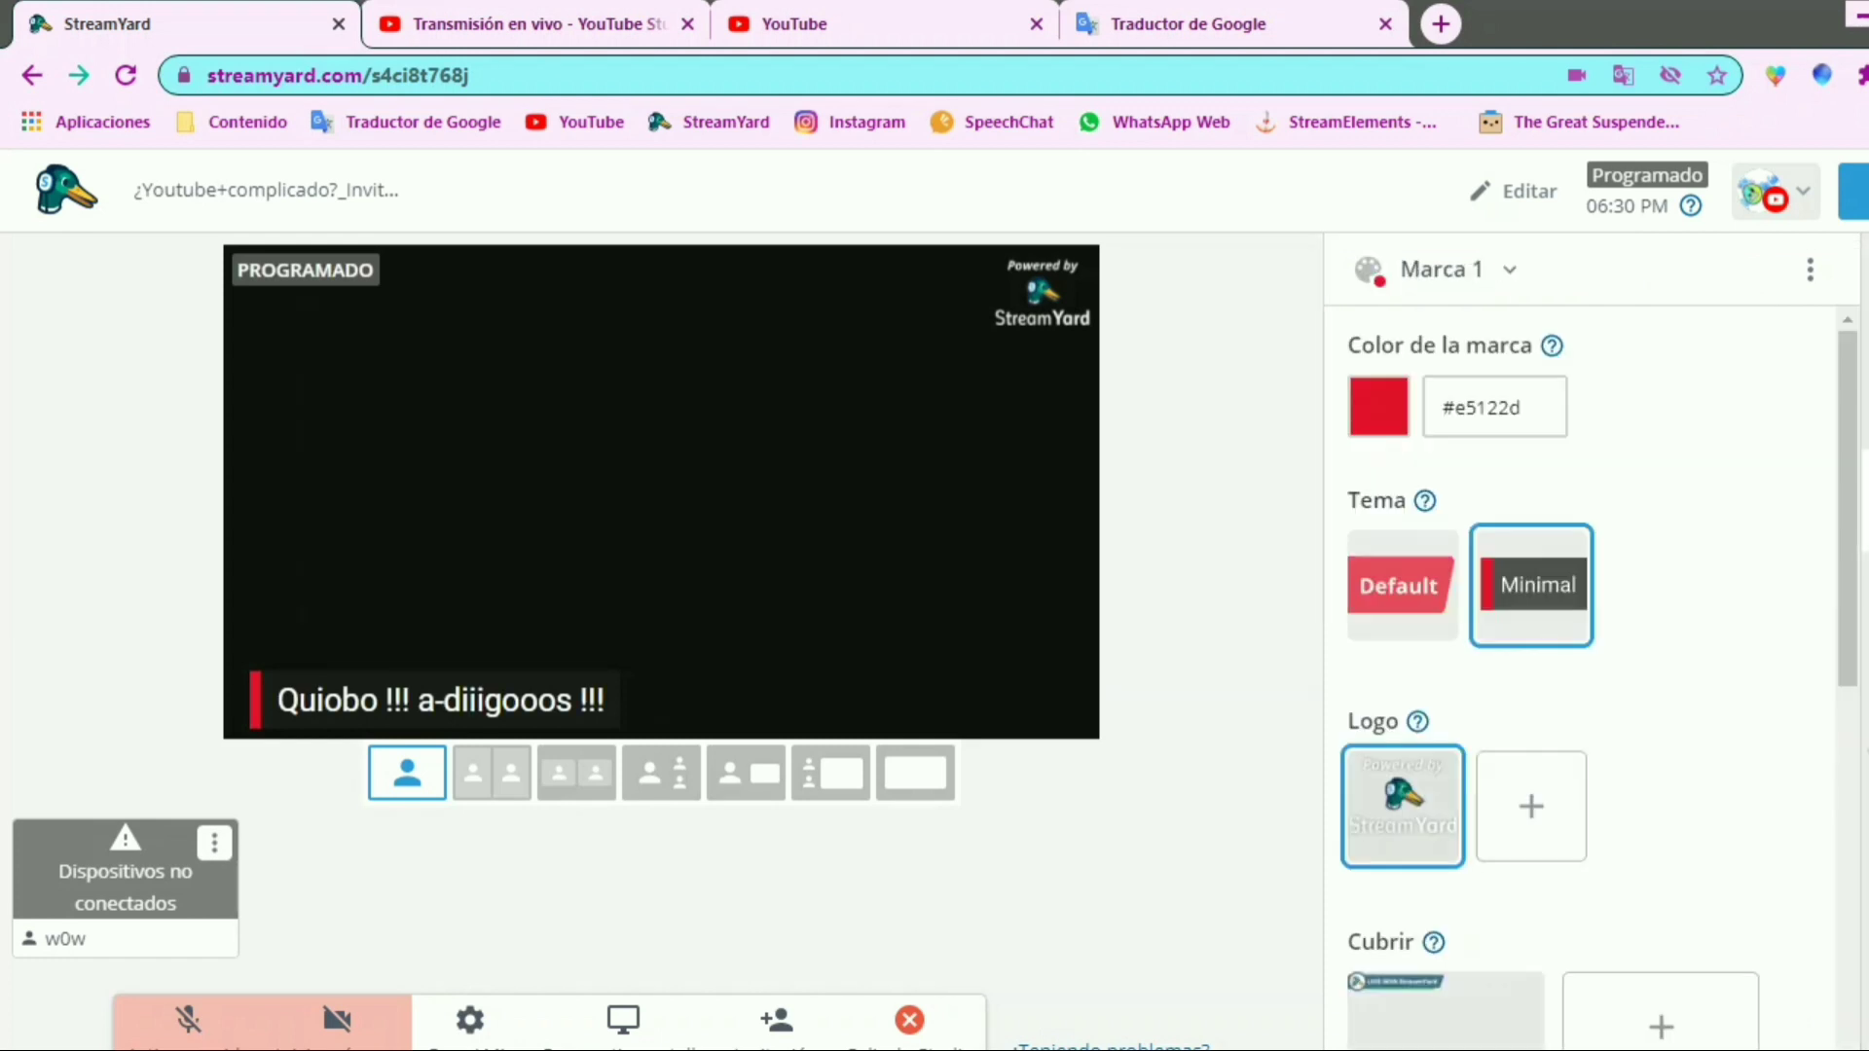
pyautogui.click(1370, 618)
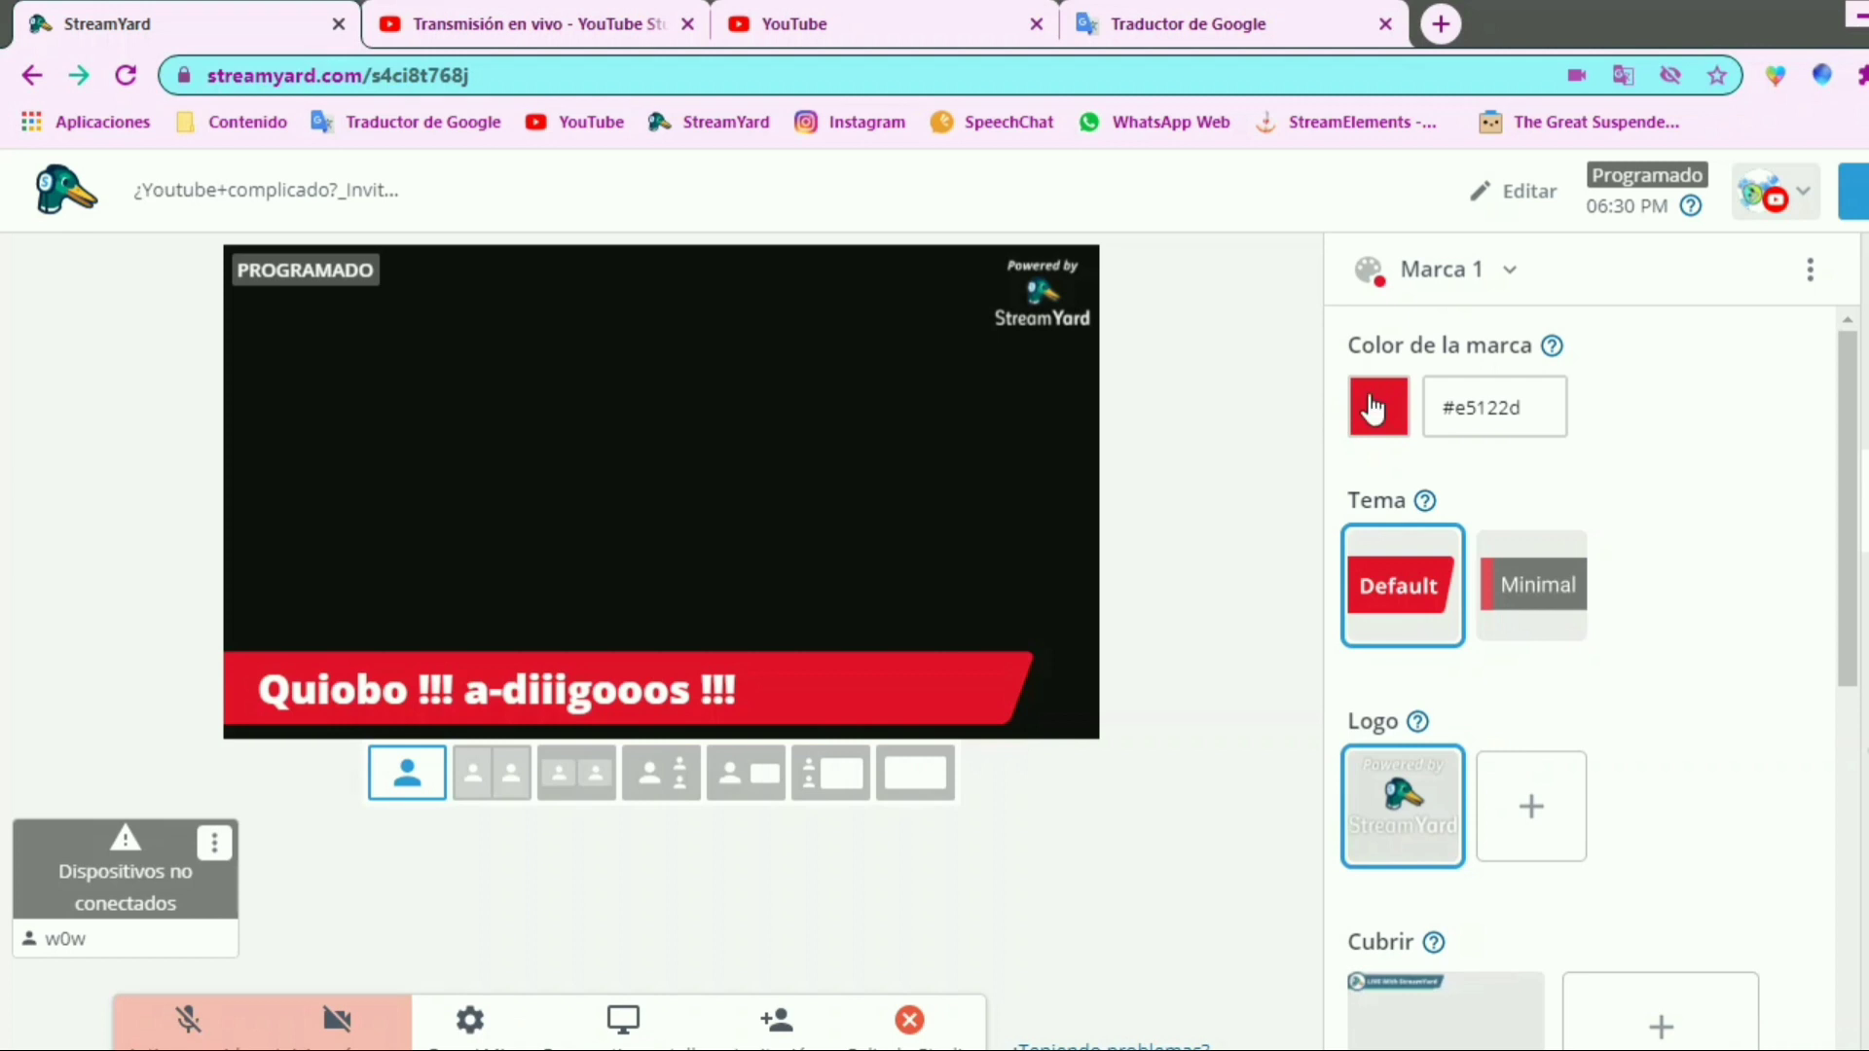
# Set the brand color to red #ff001a after trying cyan #00deff, and apply the Minimal theme
pyautogui.click(1374, 410)
pyautogui.click(1391, 850)
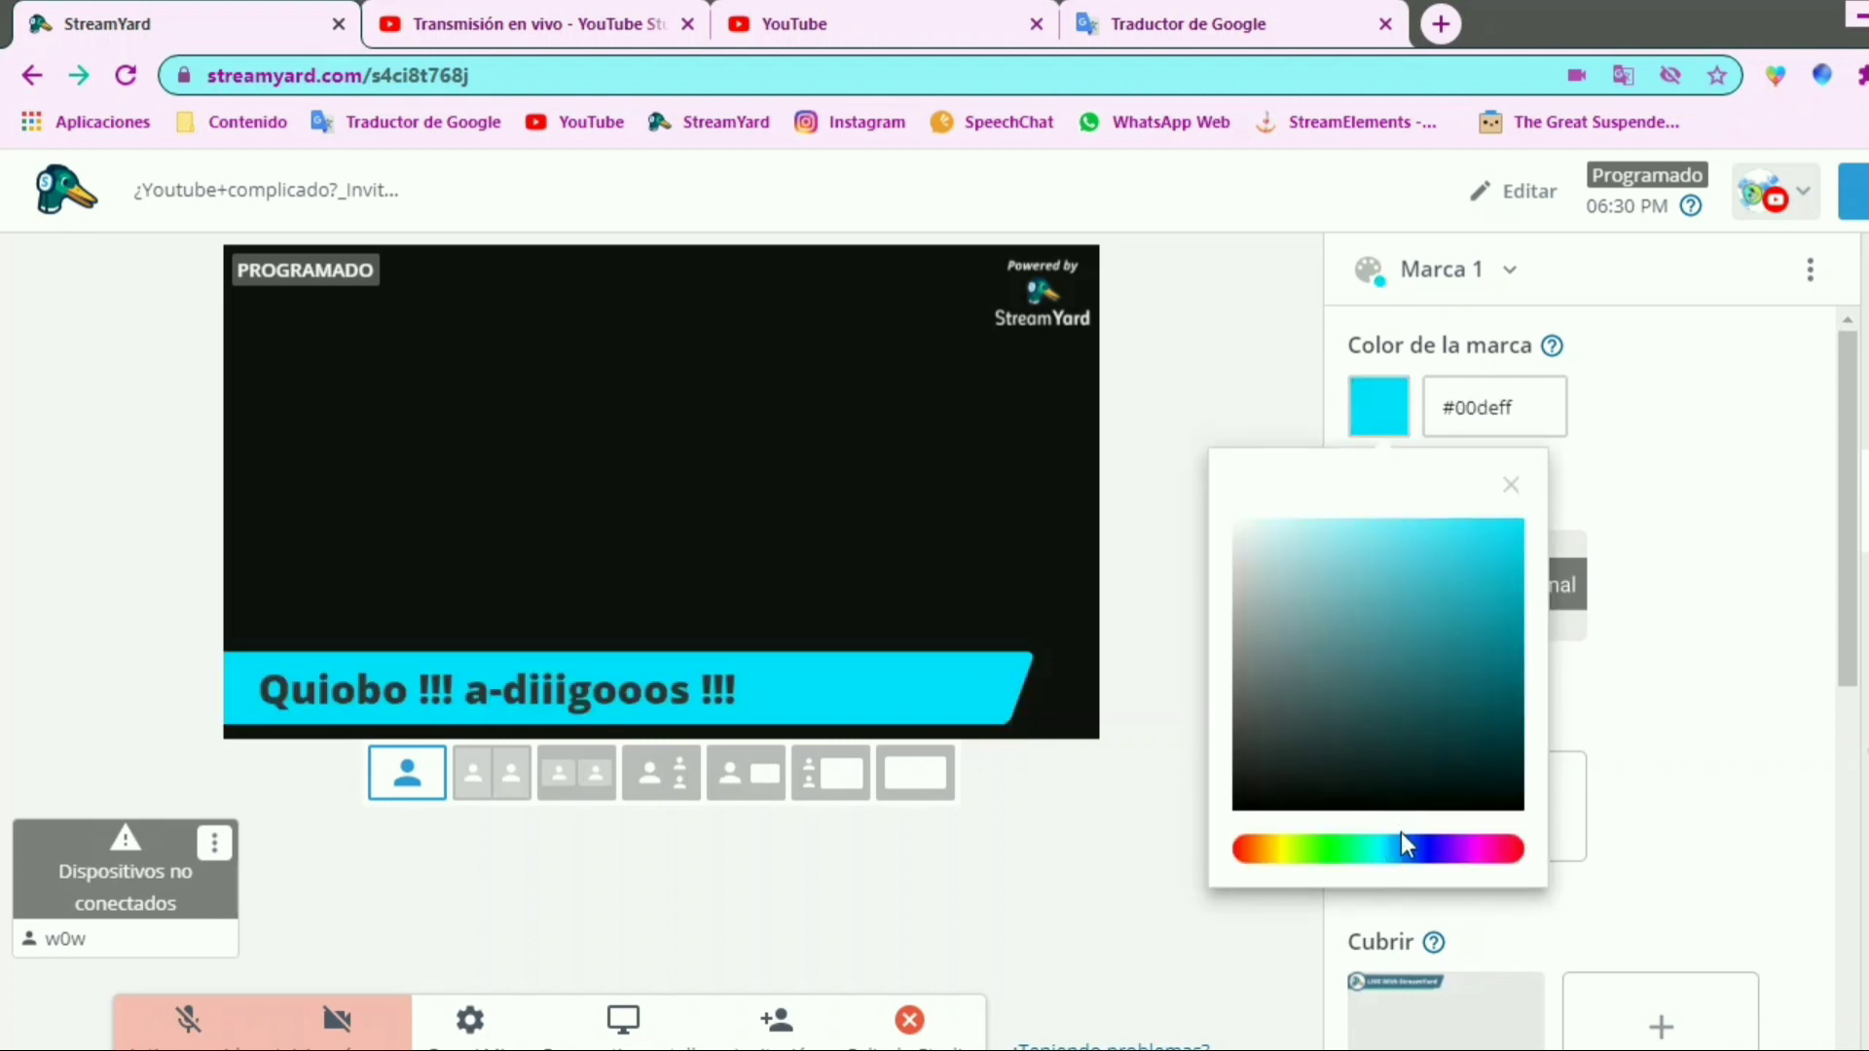
pyautogui.click(1519, 849)
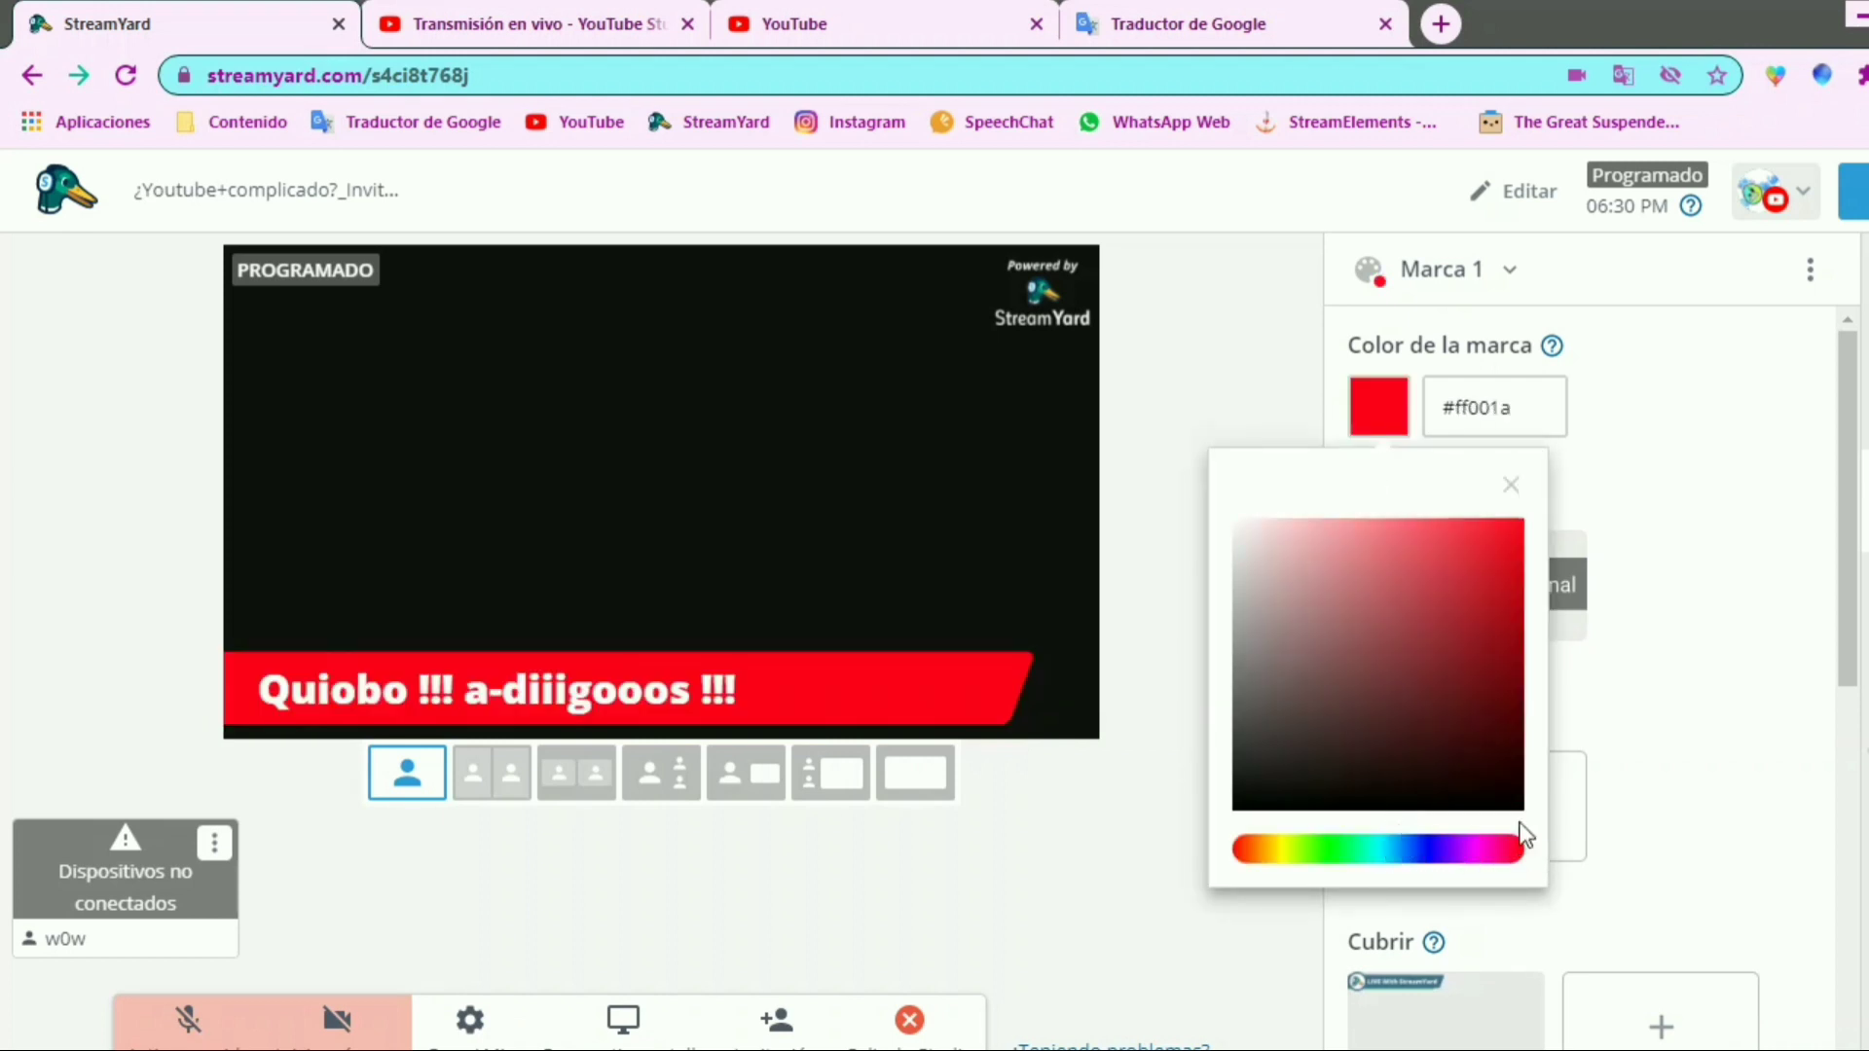
pyautogui.click(1732, 529)
pyautogui.click(1559, 623)
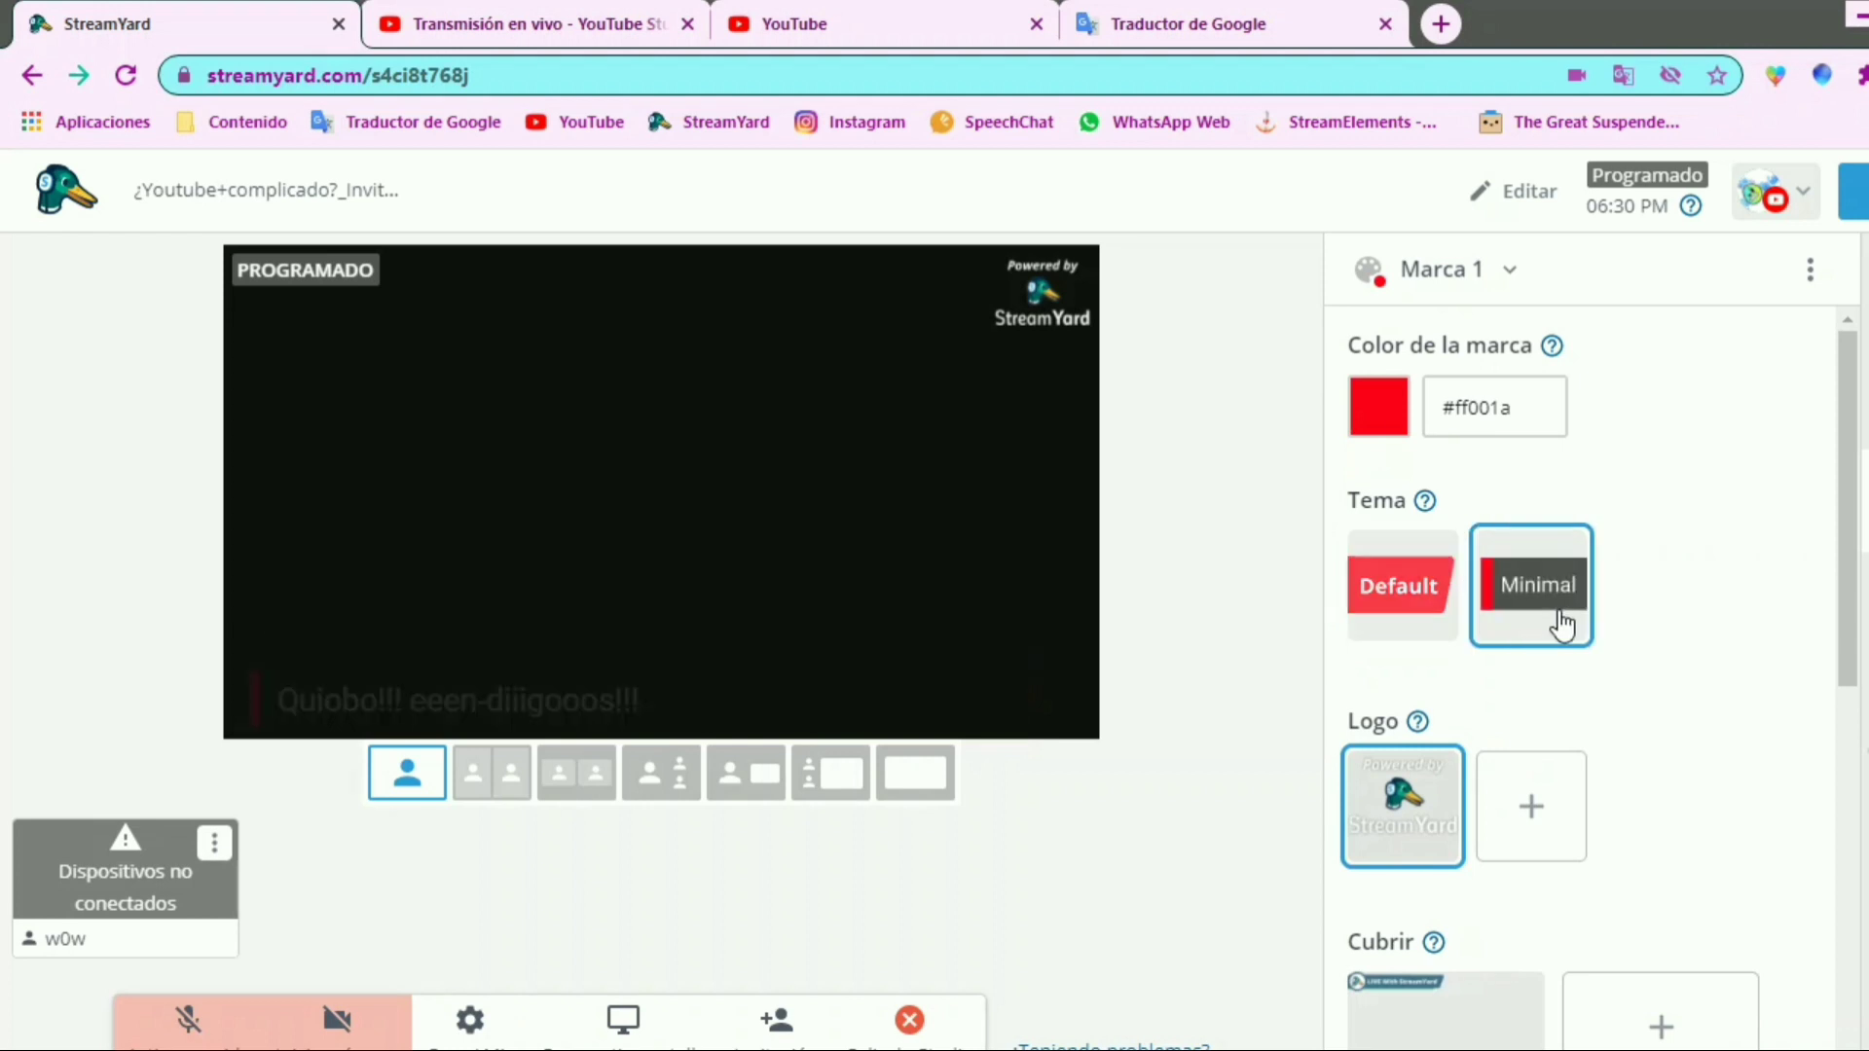
# Examine the logo, overlay and video clip sections of the brand settings
pyautogui.moveTo(1849, 522); pyautogui.dragTo(1784, 650)
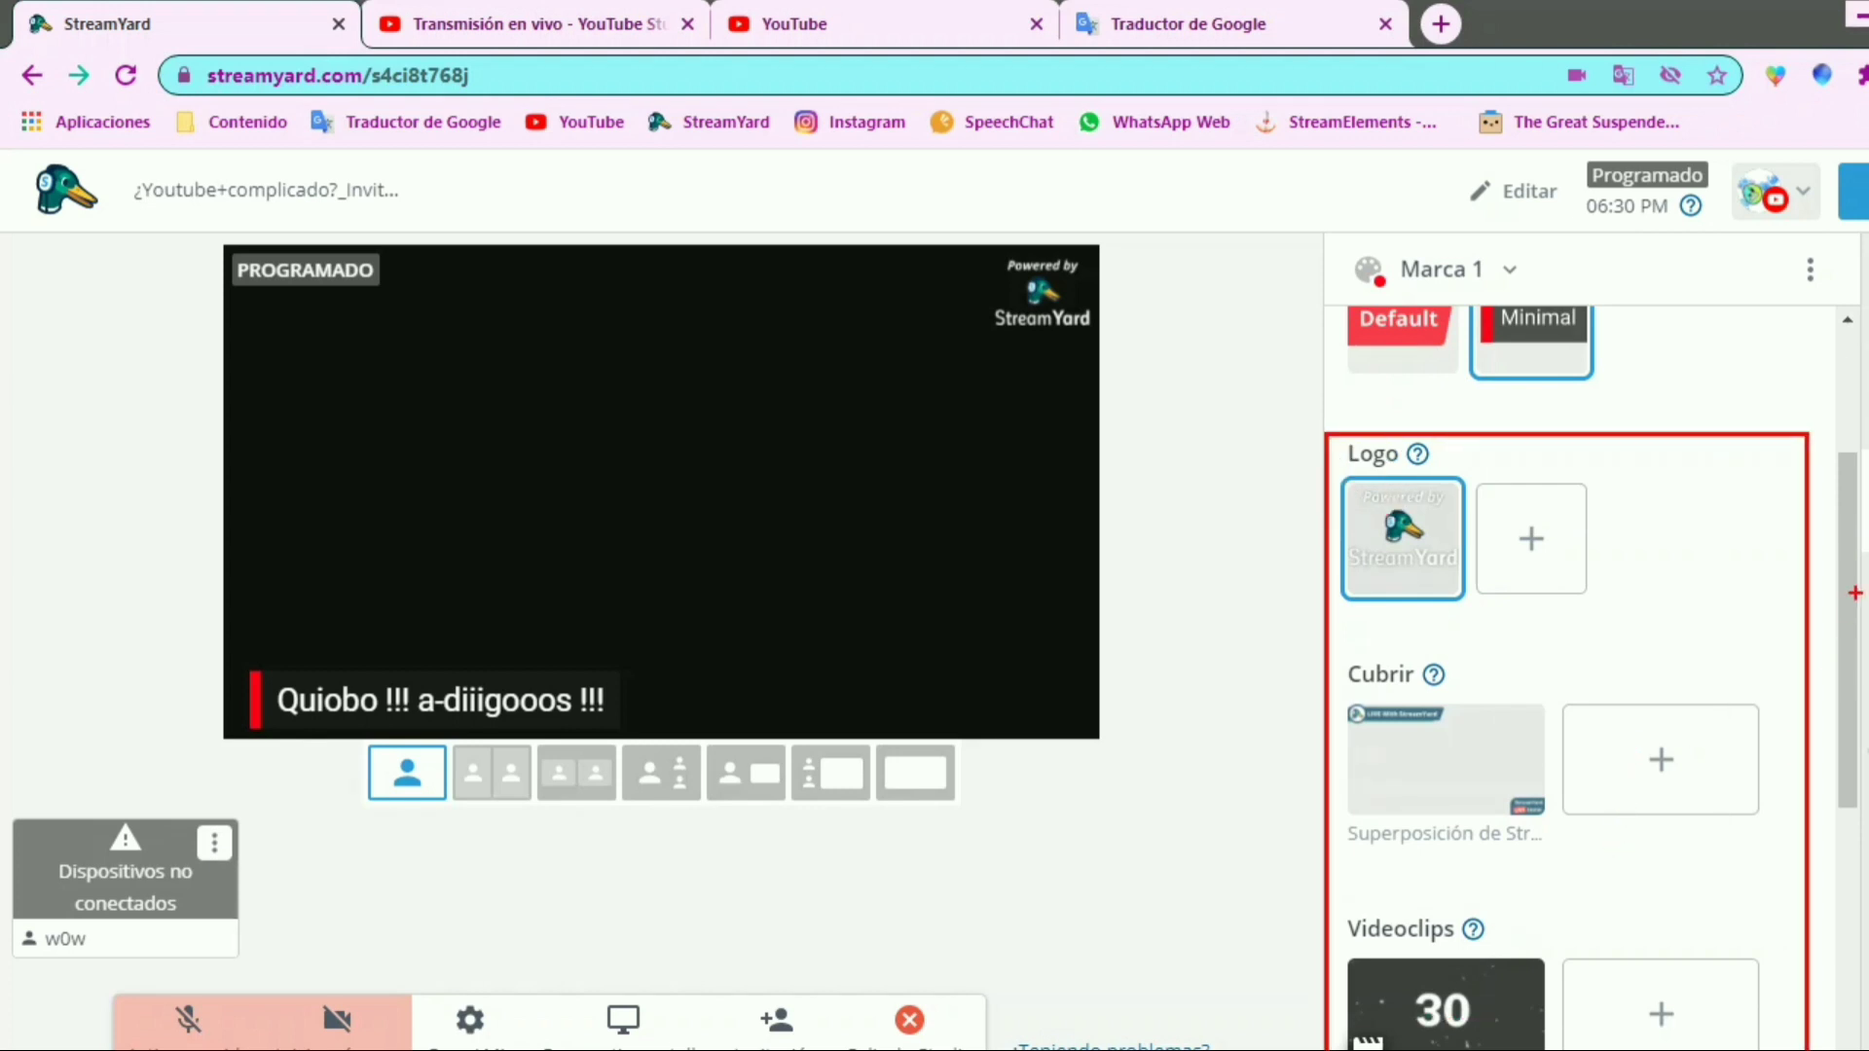
pyautogui.moveTo(1666, 489); pyautogui.dragTo(1621, 581)
pyautogui.moveTo(1628, 487); pyautogui.dragTo(1655, 601)
pyautogui.press('Escape')
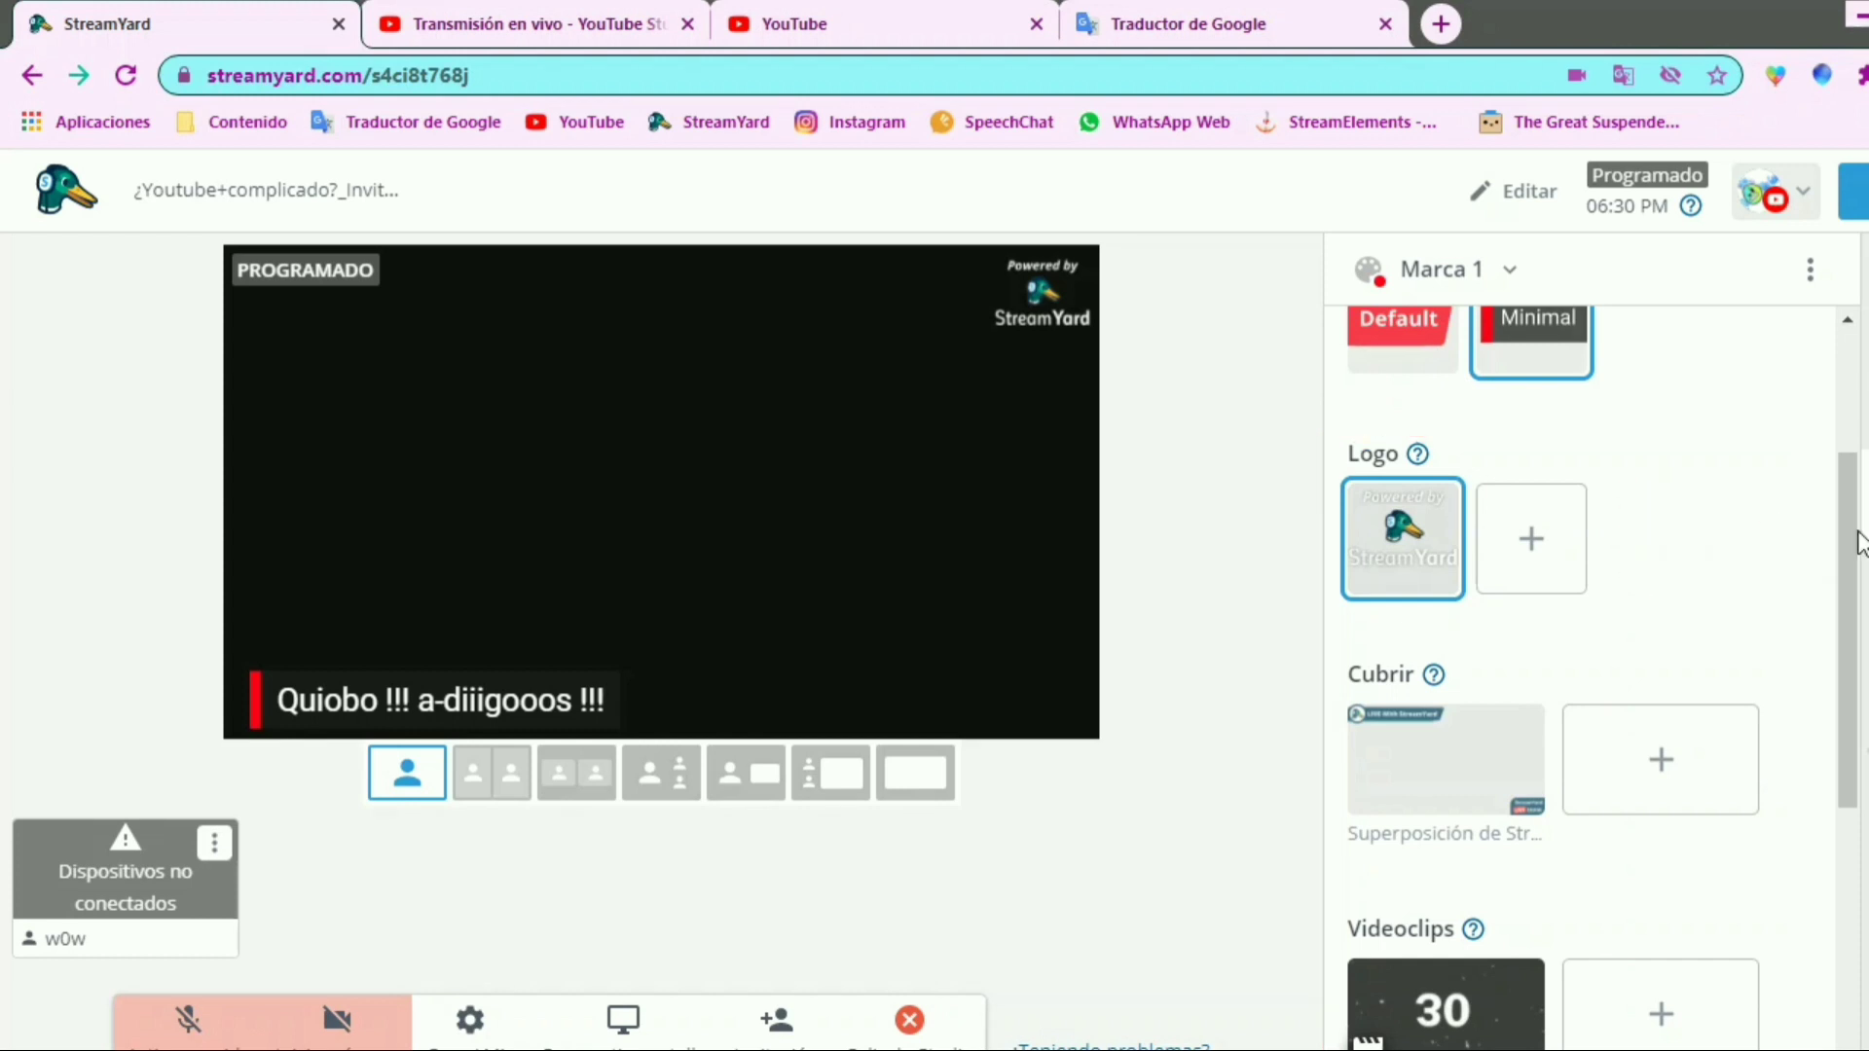
# Open the private chat with the guests
pyautogui.moveTo(1852, 605); pyautogui.dragTo(1867, 467)
pyautogui.click(1868, 613)
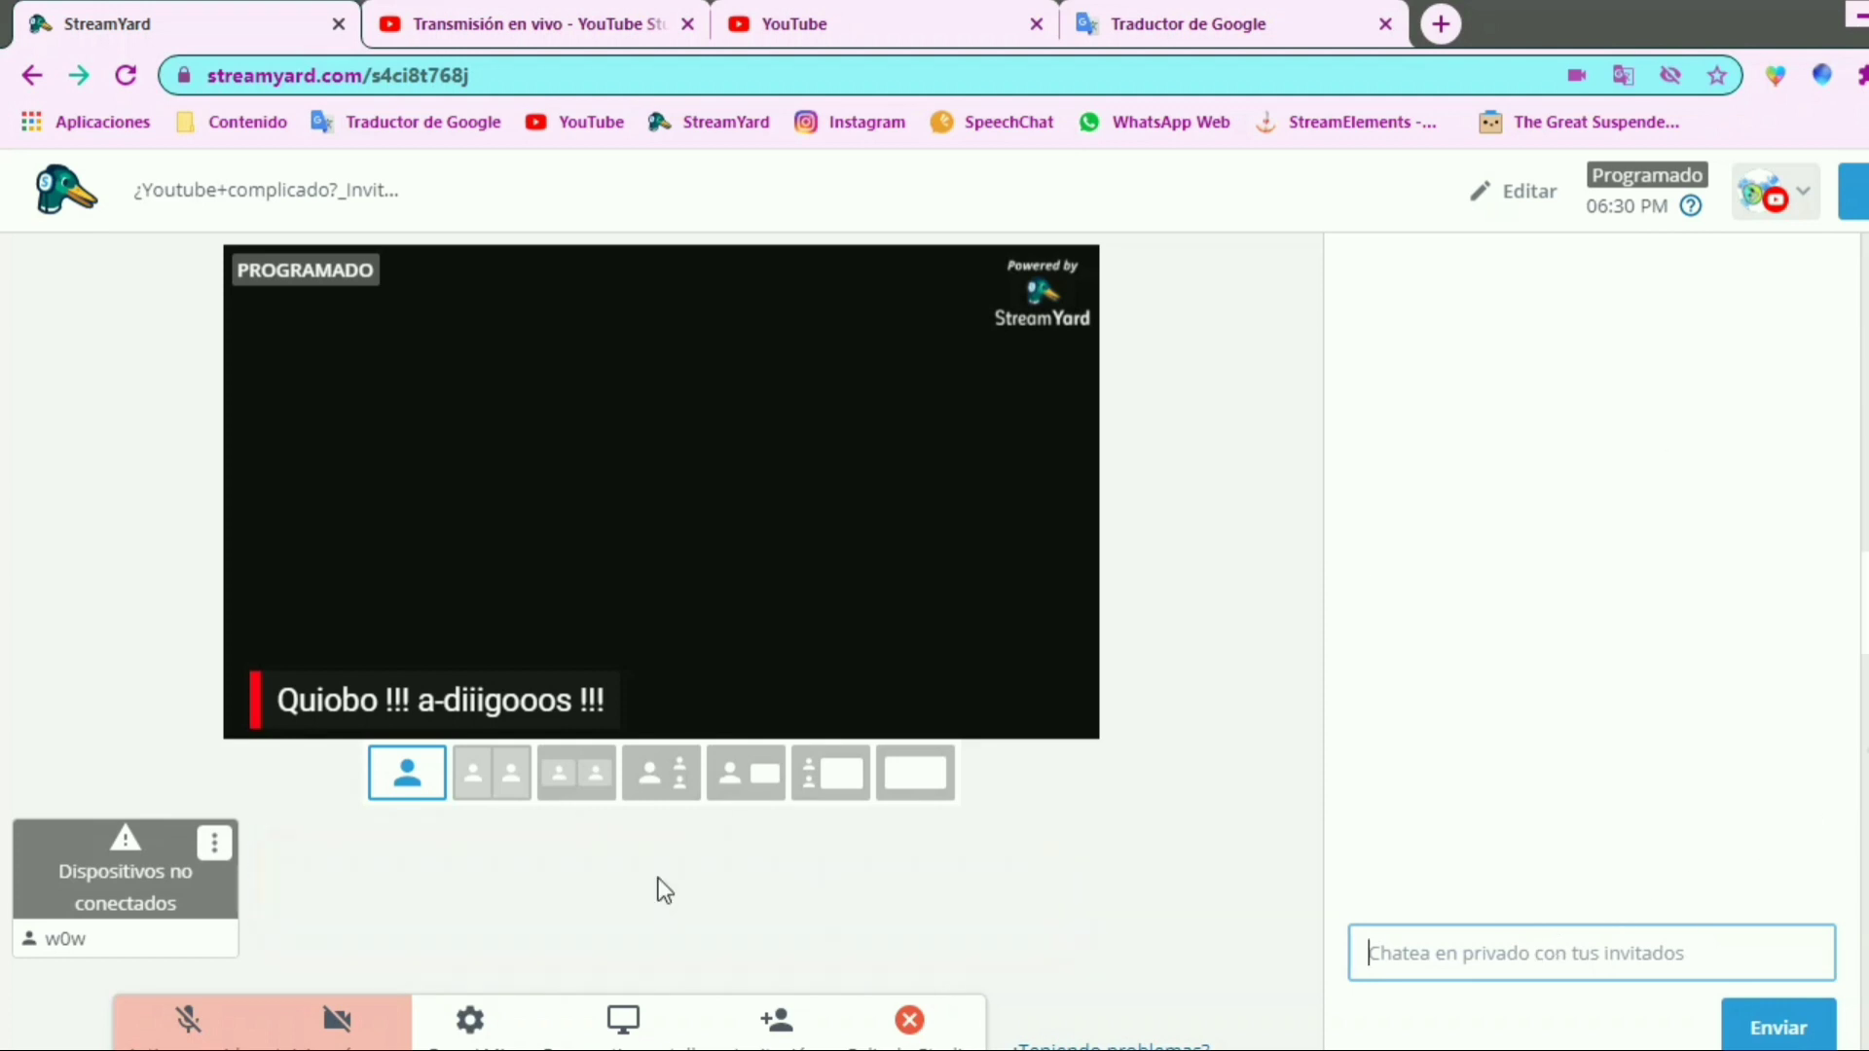
pyautogui.moveTo(240, 819)
pyautogui.mouseDown()
pyautogui.moveTo(959, 964)
pyautogui.moveTo(447, 949)
pyautogui.mouseUp()
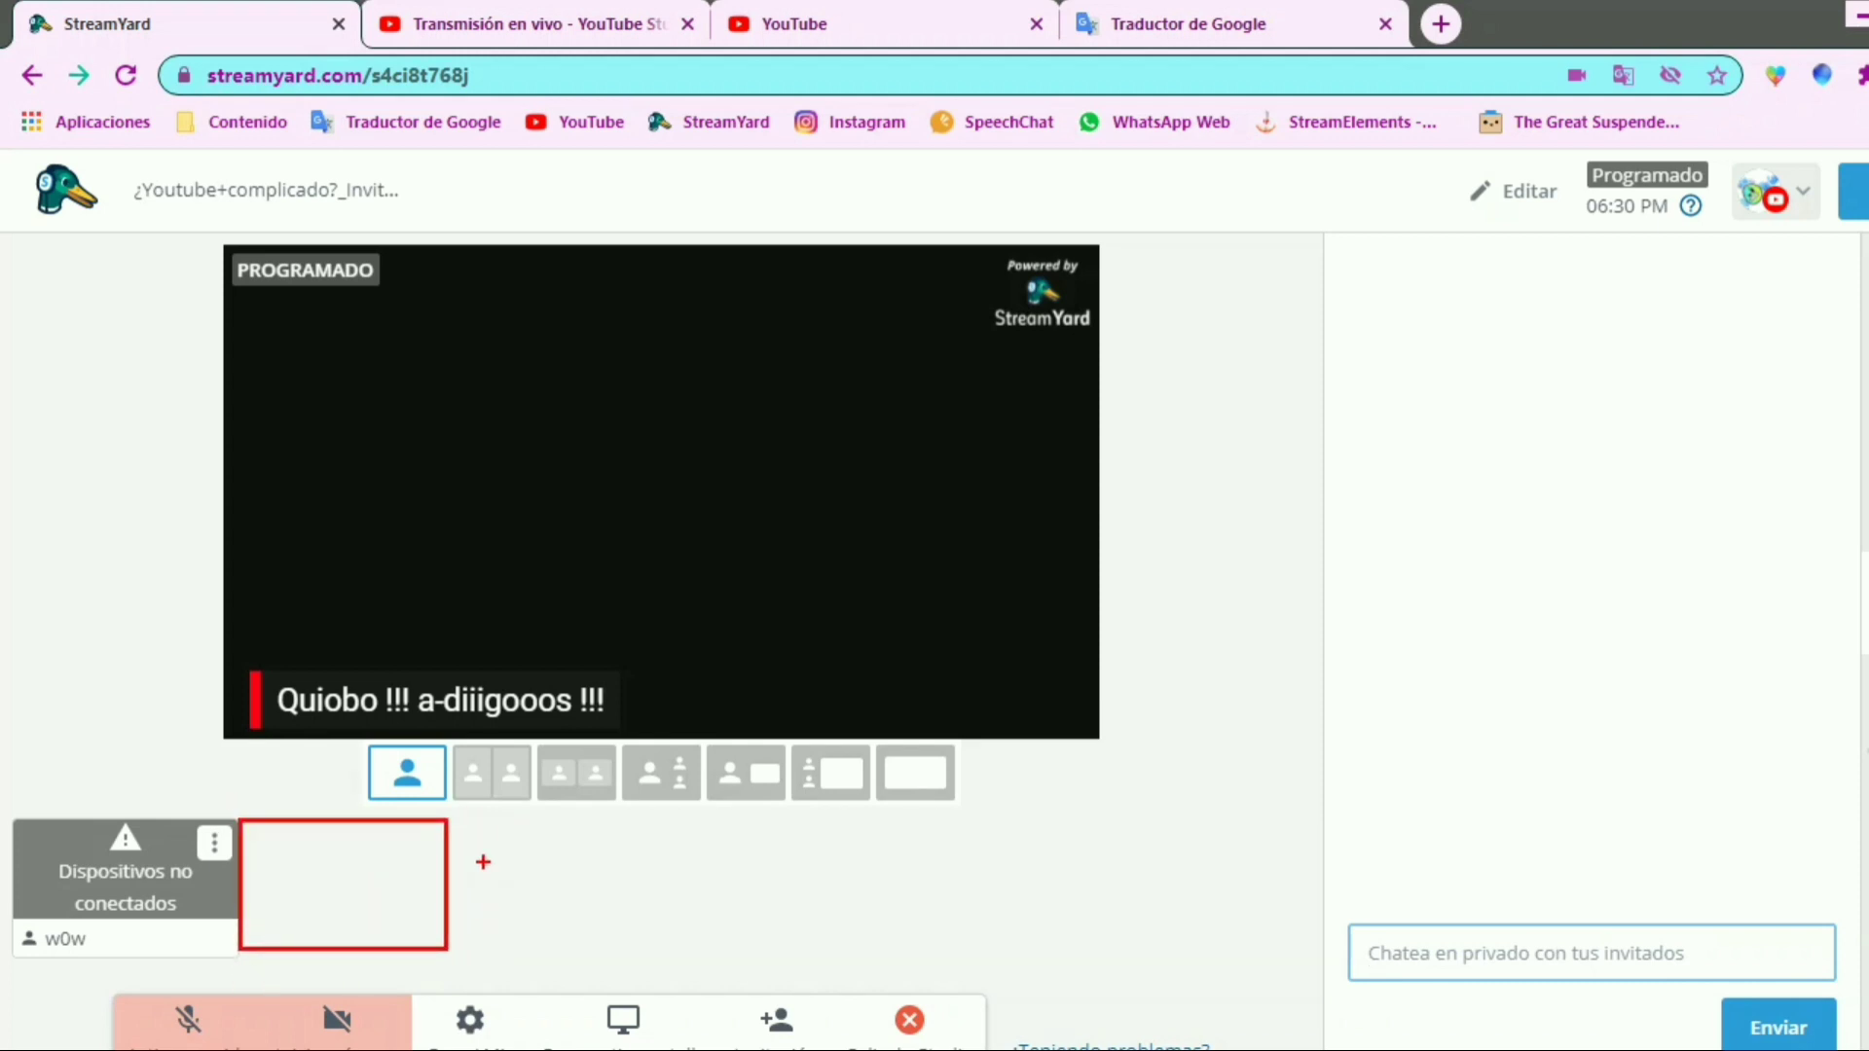
pyautogui.moveTo(455, 823); pyautogui.dragTo(683, 941)
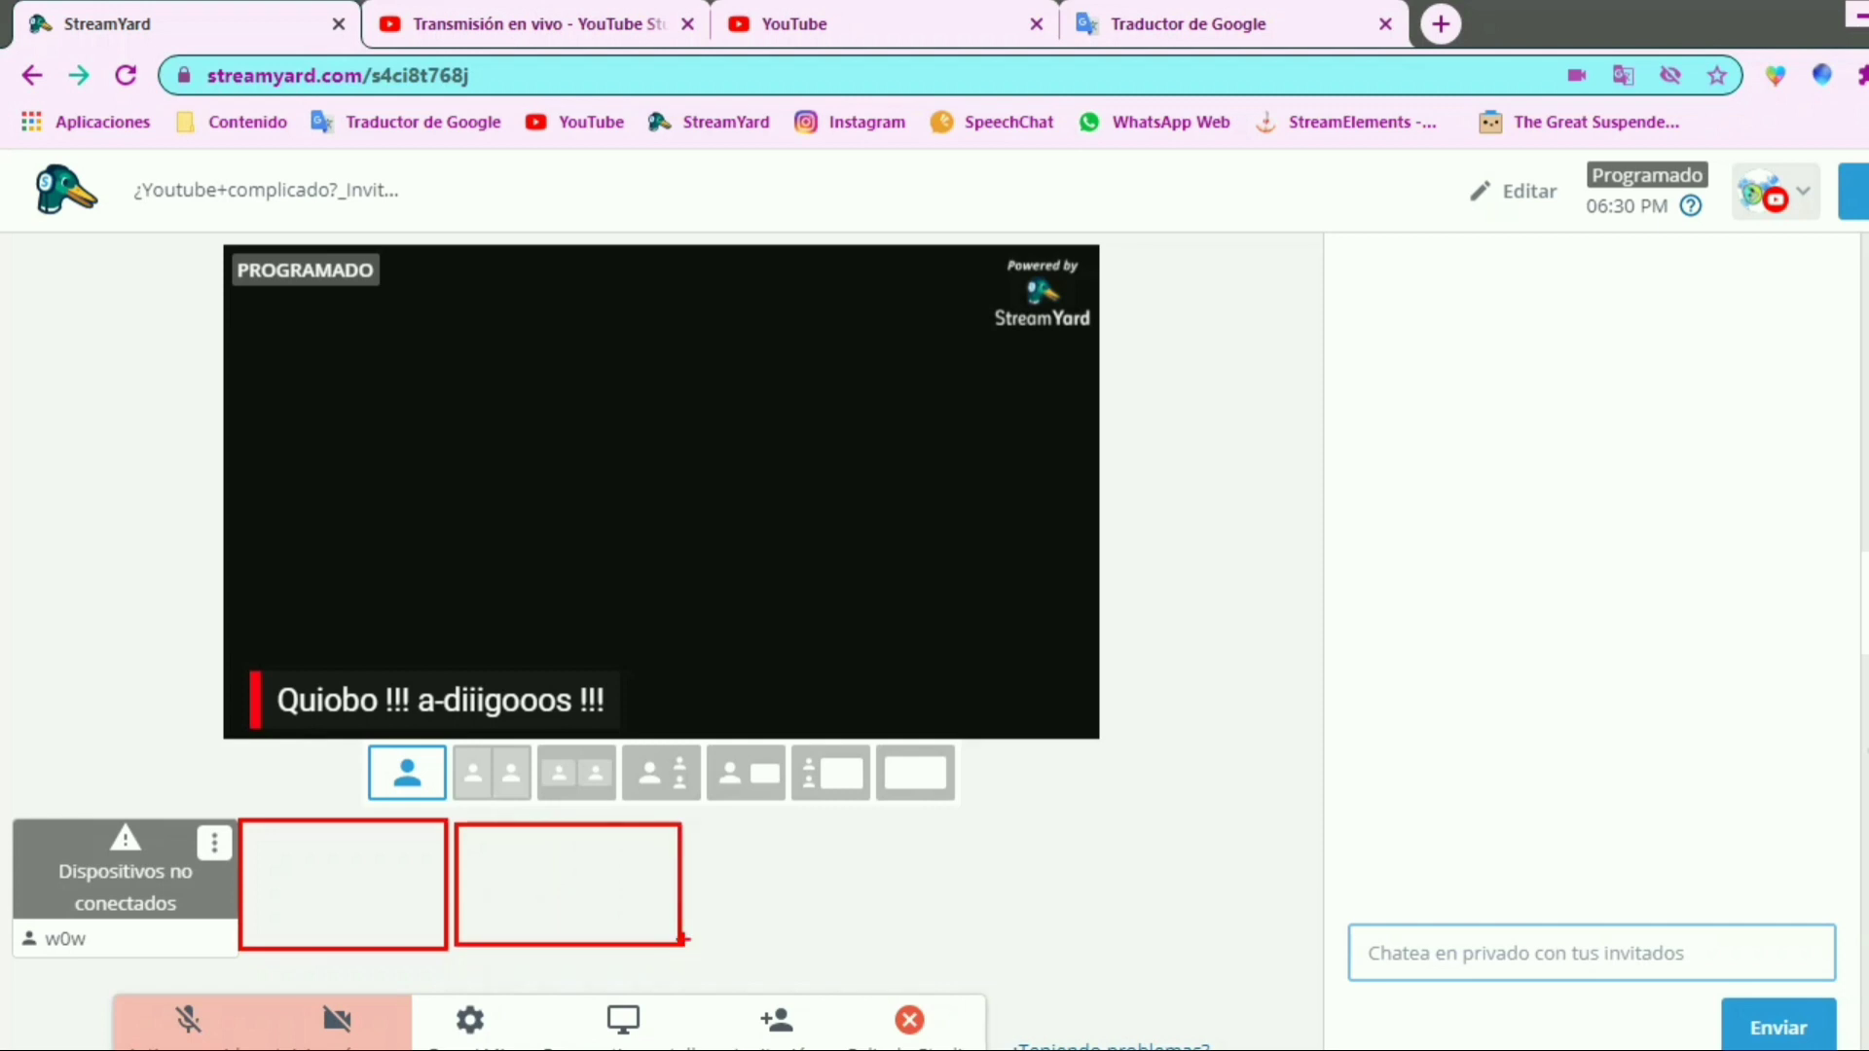
pyautogui.moveTo(691, 826)
pyautogui.mouseDown()
pyautogui.moveTo(872, 947)
pyautogui.moveTo(910, 943)
pyautogui.mouseUp()
pyautogui.moveTo(920, 824)
pyautogui.mouseDown()
pyautogui.moveTo(1135, 926)
pyautogui.moveTo(1119, 937)
pyautogui.mouseUp()
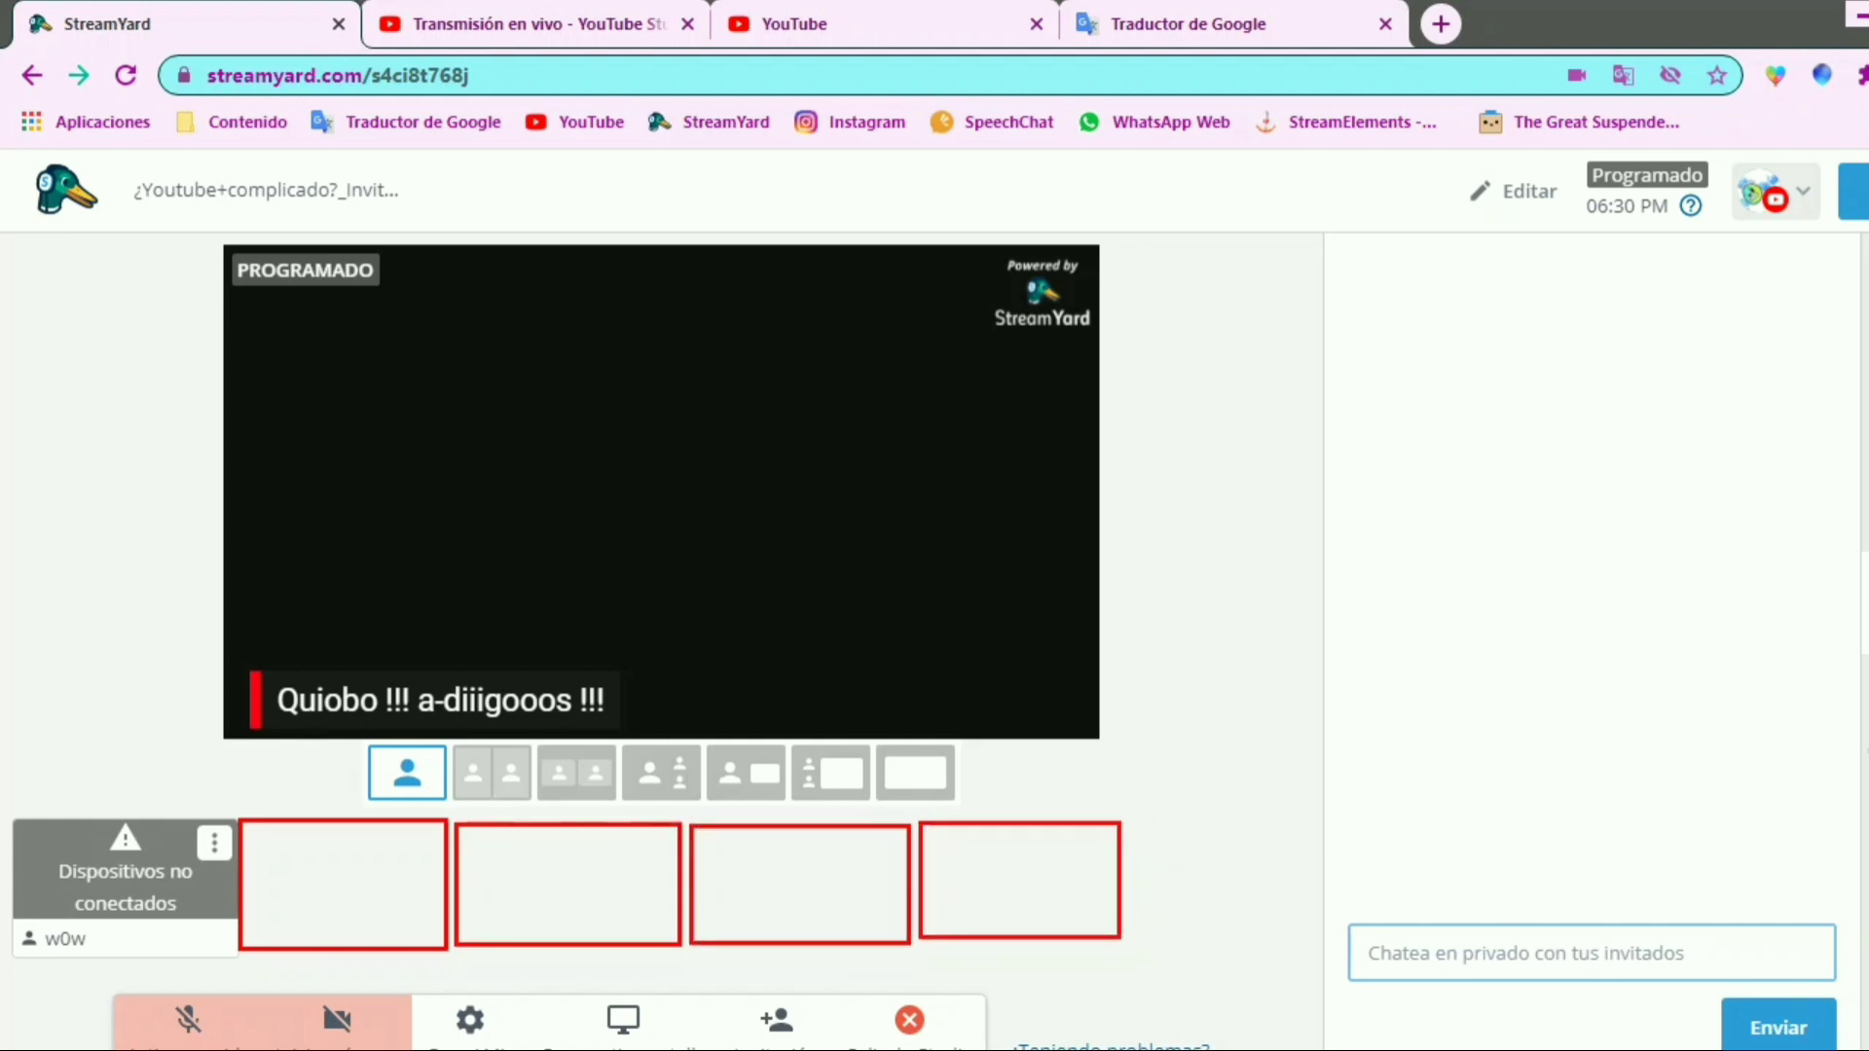
pyautogui.moveTo(243, 857)
pyautogui.mouseDown()
pyautogui.moveTo(444, 905)
pyautogui.moveTo(1118, 901)
pyautogui.mouseUp()
pyautogui.moveTo(287, 872)
pyautogui.mouseDown()
pyautogui.moveTo(288, 899)
pyautogui.moveTo(303, 863)
pyautogui.moveTo(315, 896)
pyautogui.moveTo(328, 884)
pyautogui.mouseUp()
pyautogui.moveTo(342, 876); pyautogui.dragTo(351, 879)
pyautogui.moveTo(390, 881); pyautogui.dragTo(385, 898)
pyautogui.moveTo(530, 896)
pyautogui.mouseDown()
pyautogui.moveTo(529, 867)
pyautogui.moveTo(567, 894)
pyautogui.mouseUp()
pyautogui.moveTo(562, 855)
pyautogui.mouseDown()
pyautogui.moveTo(570, 897)
pyautogui.moveTo(651, 898)
pyautogui.moveTo(624, 869)
pyautogui.mouseUp()
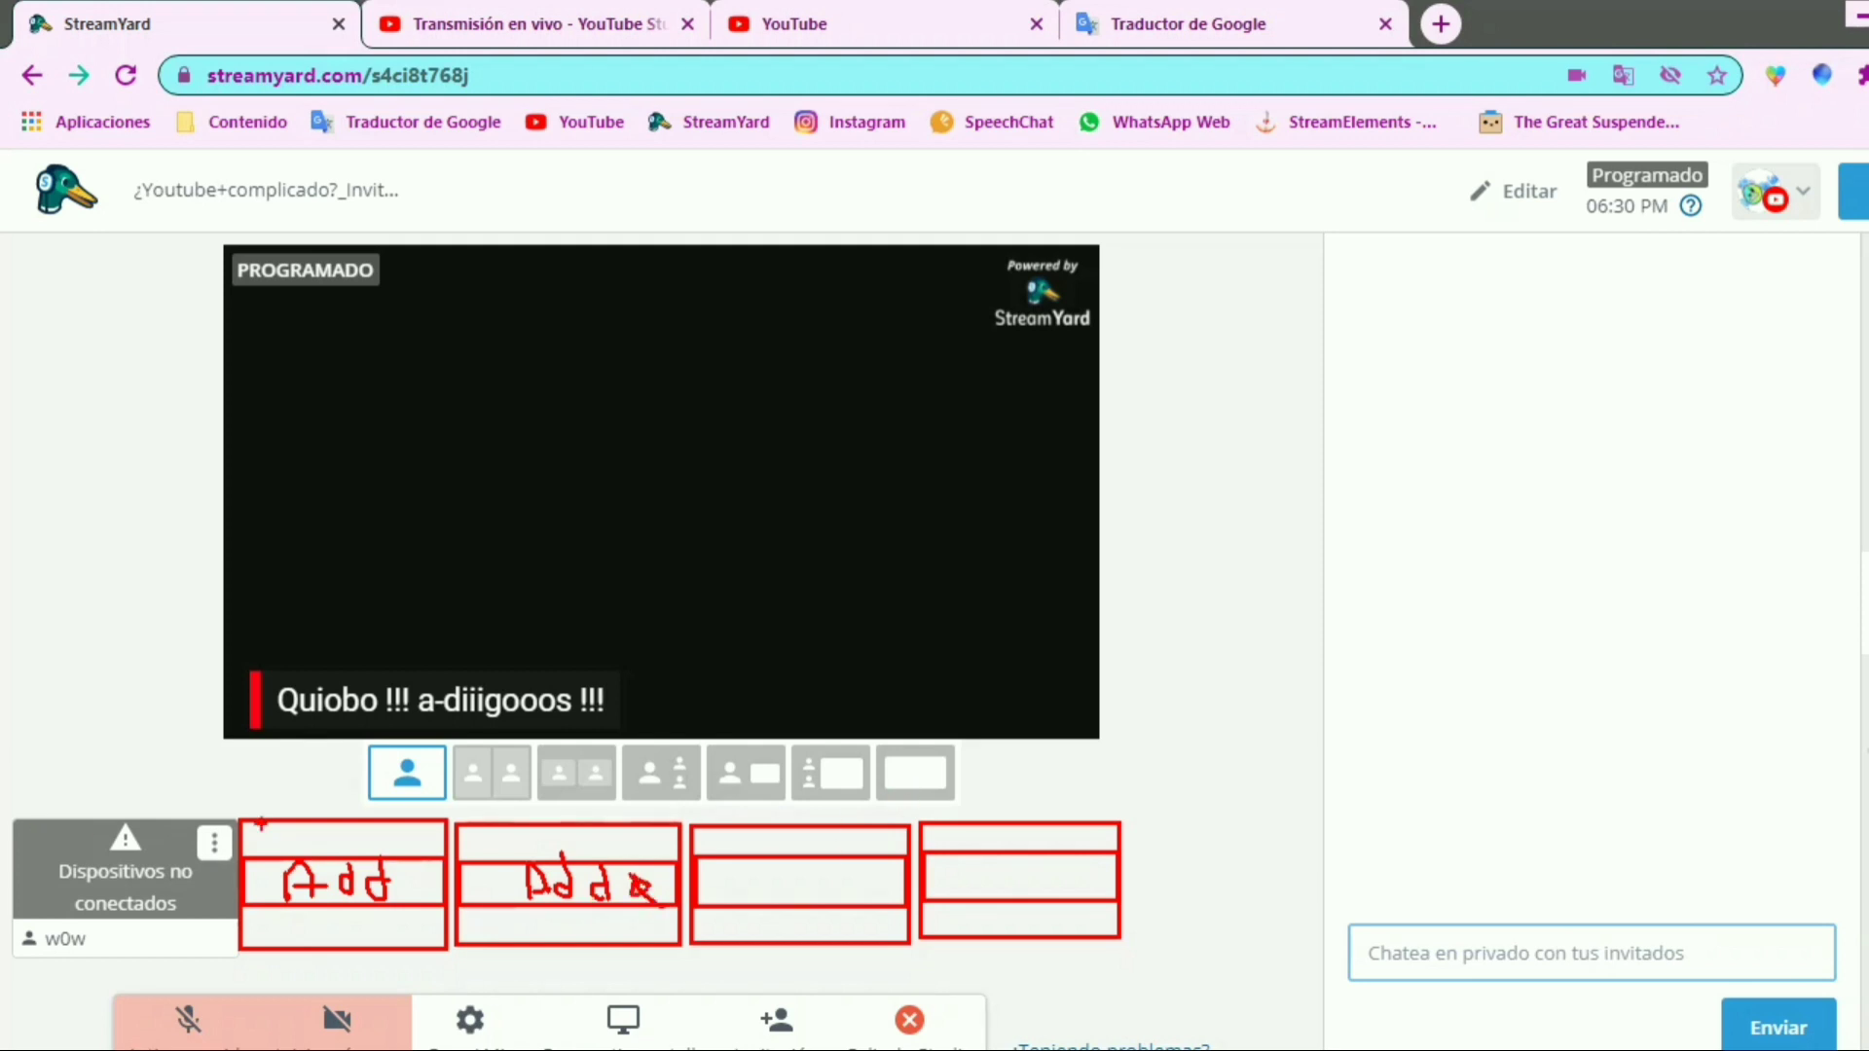
pyautogui.moveTo(235, 809)
pyautogui.mouseDown()
pyautogui.moveTo(265, 688)
pyautogui.moveTo(198, 854)
pyautogui.moveTo(247, 868)
pyautogui.mouseUp()
pyautogui.moveTo(228, 713); pyautogui.dragTo(228, 871)
pyautogui.moveTo(193, 236); pyautogui.dragTo(1144, 736)
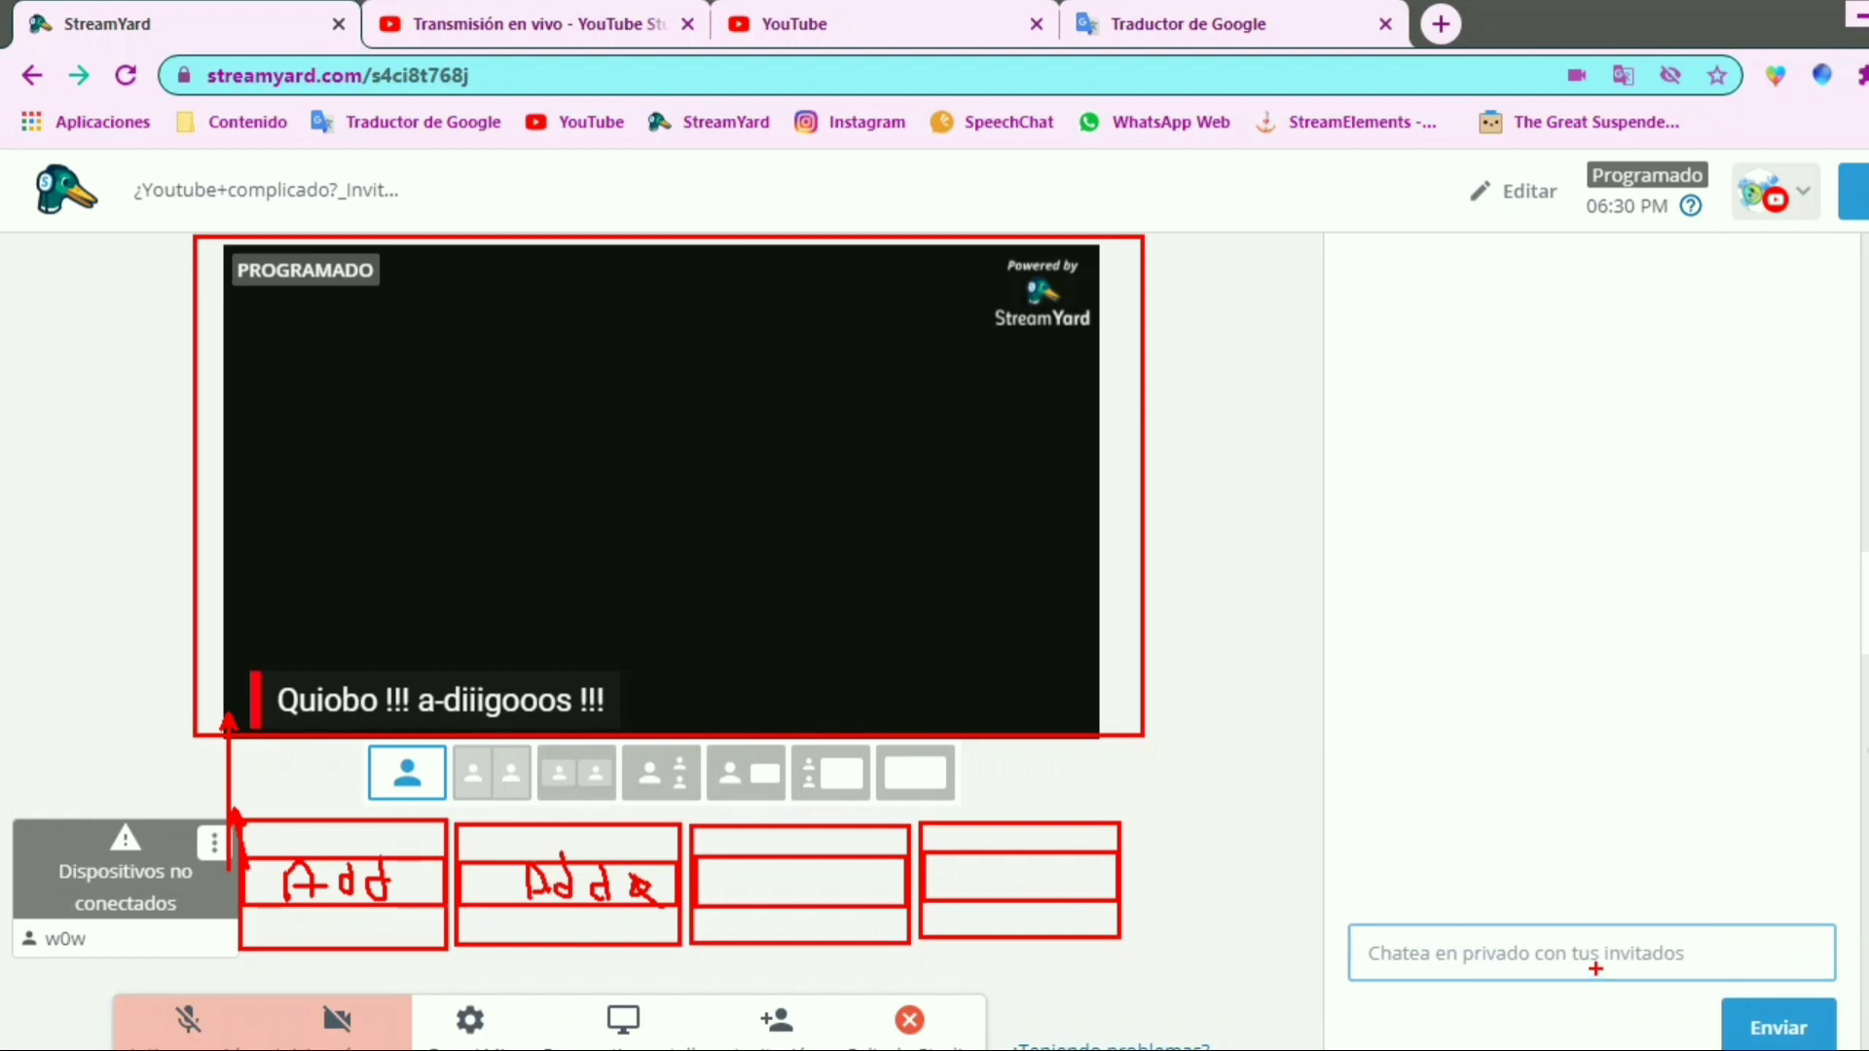
pyautogui.press('Escape')
# Send the message "hola" in the private chat with the guests
pyautogui.write('hola')
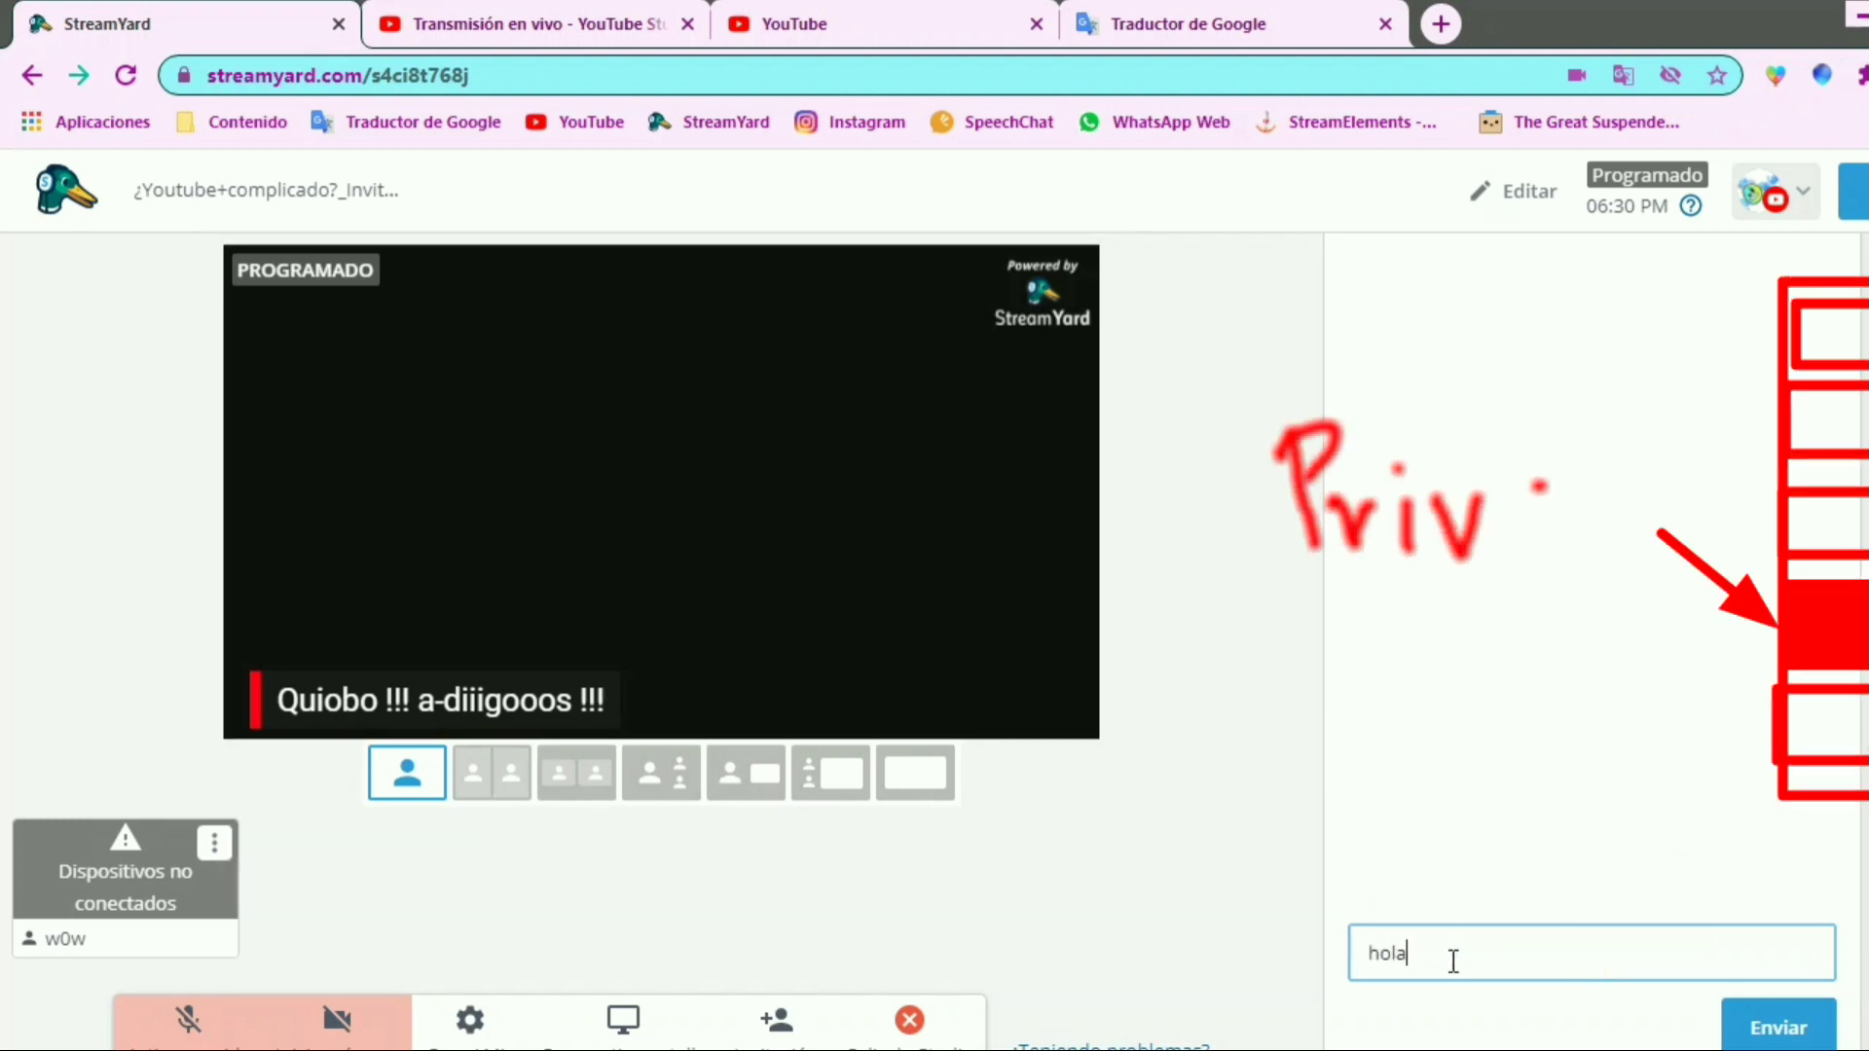
pyautogui.press('Return')
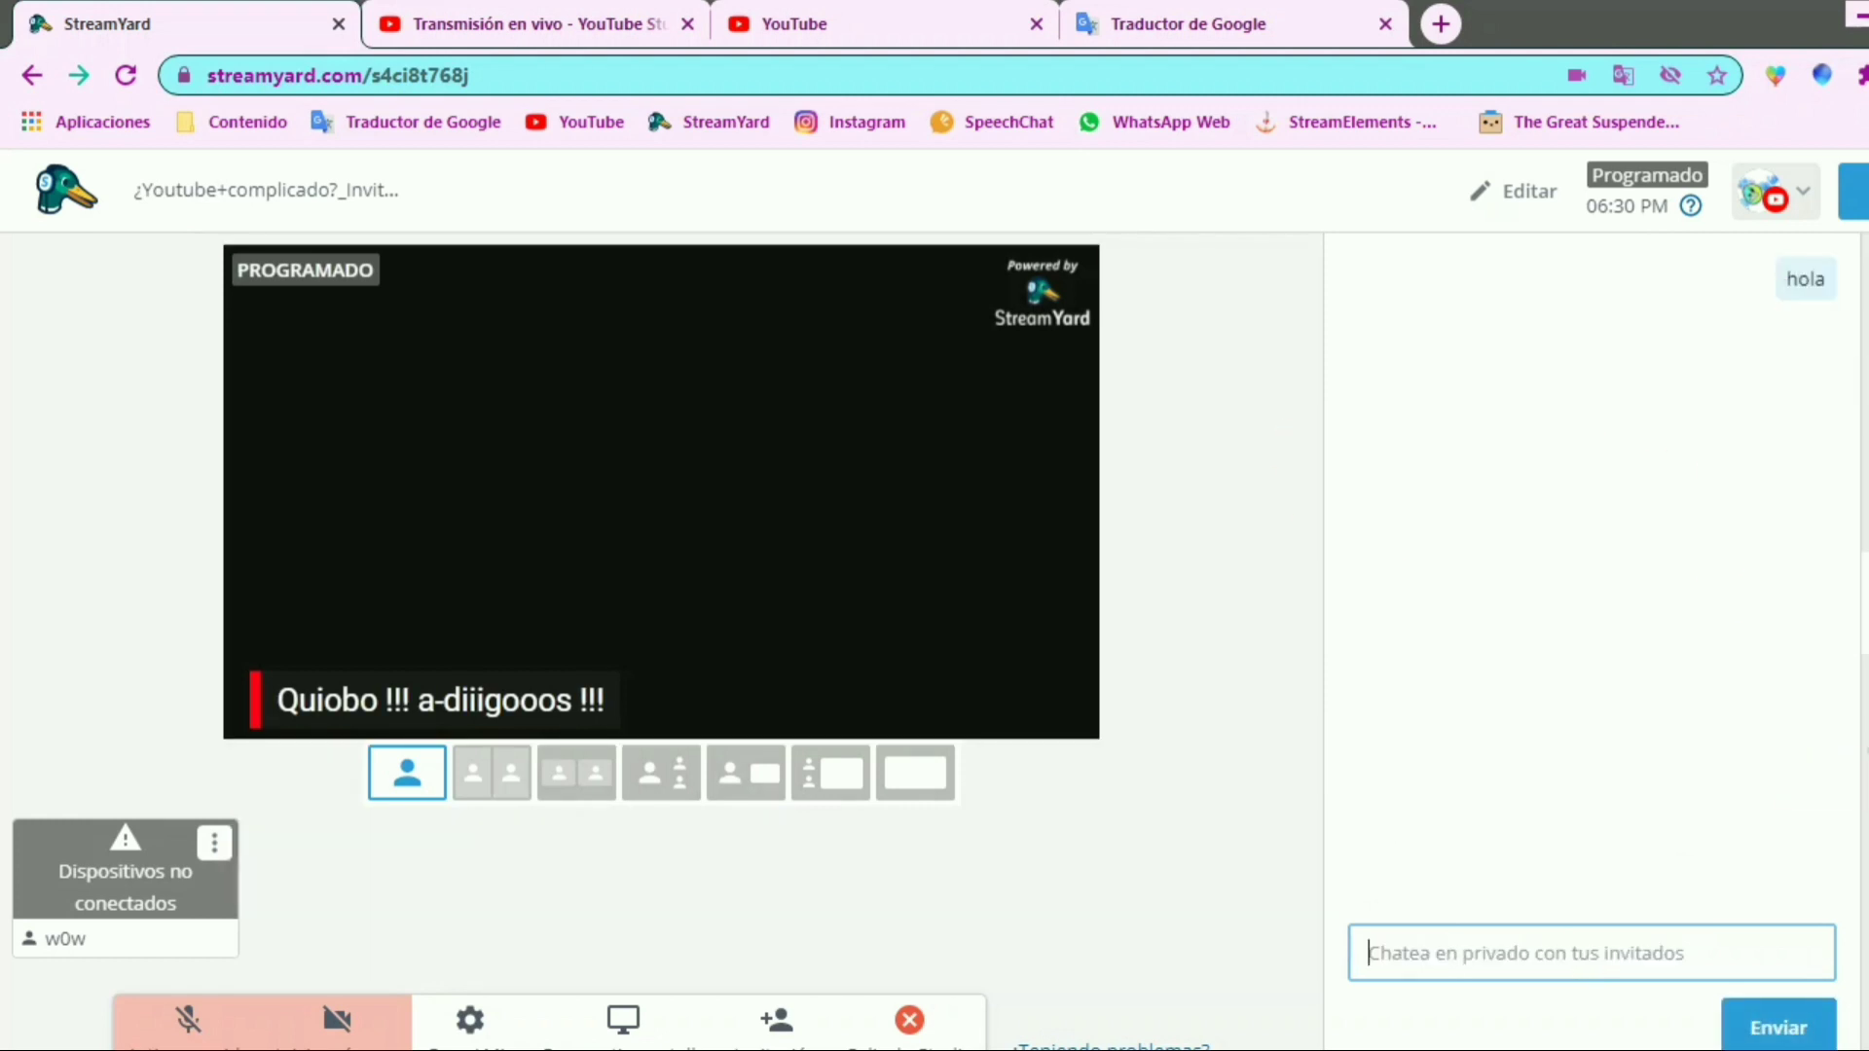
# Open the studio's general settings and examine the option for raising videos above comments/banners and the broadcast quality
pyautogui.click(470, 1022)
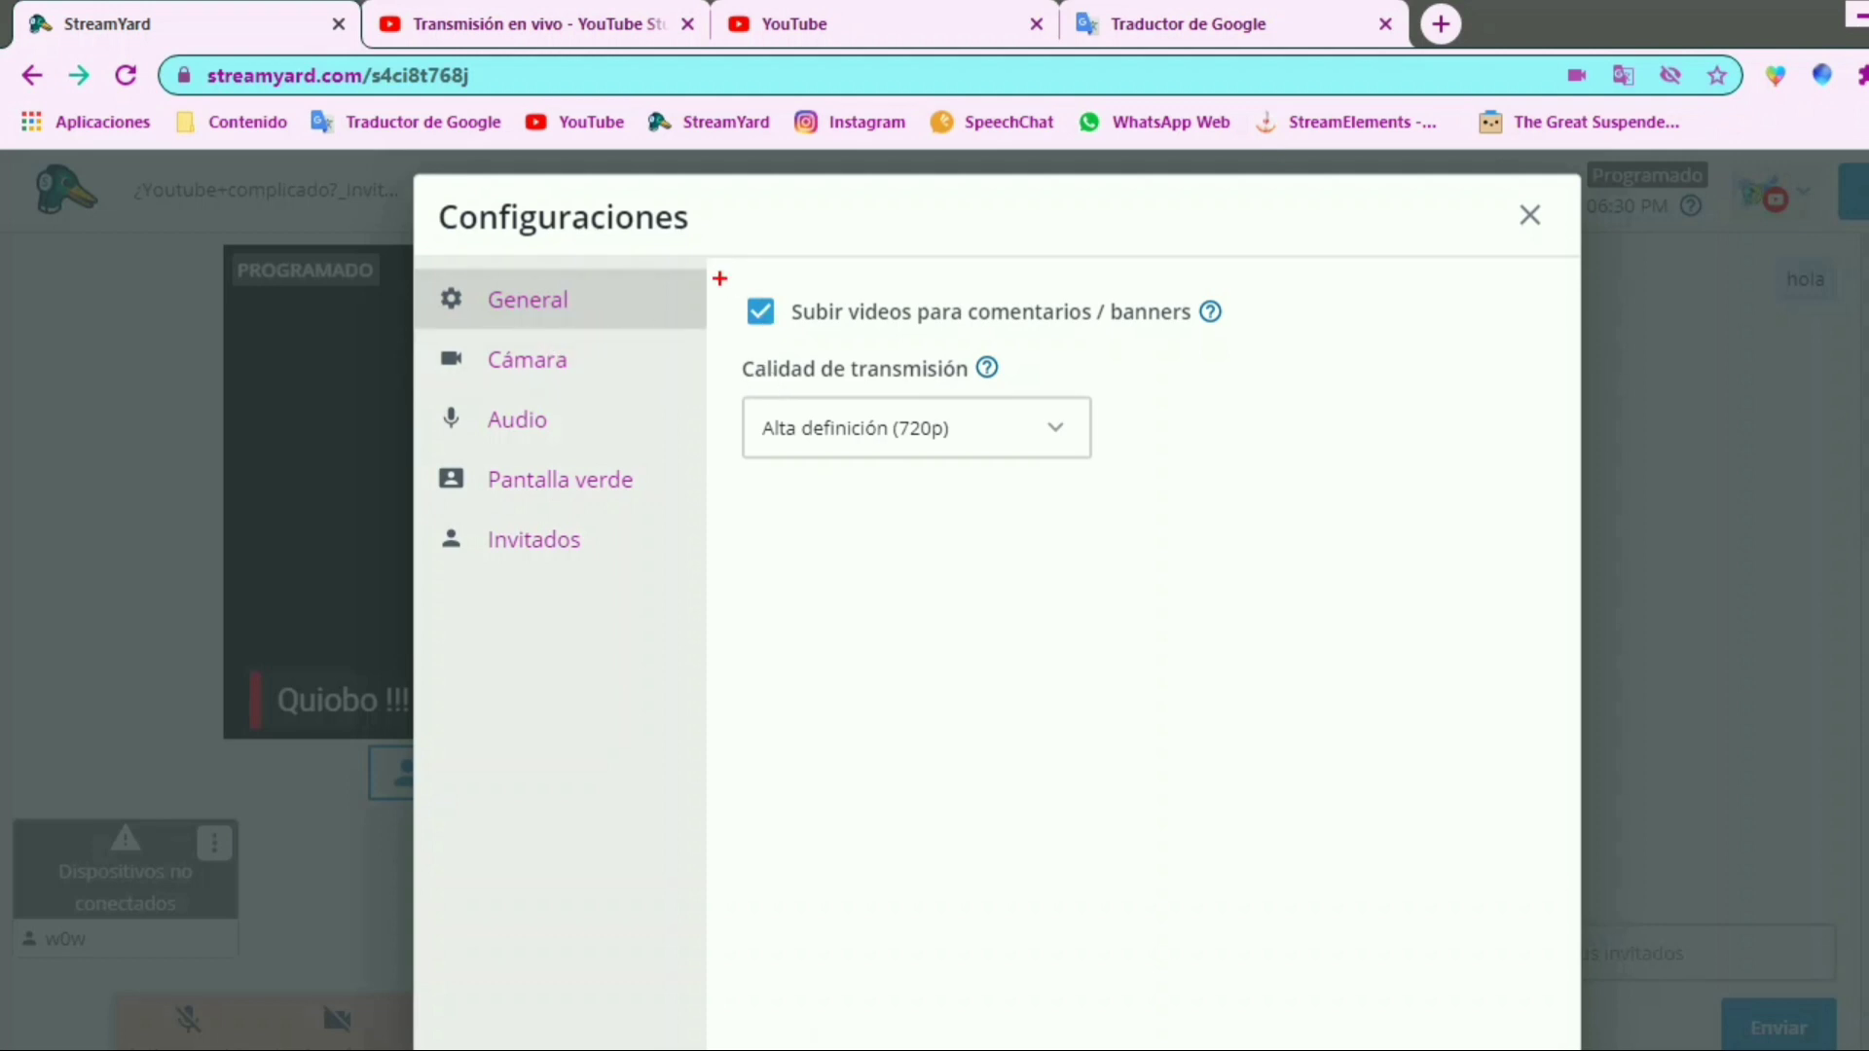
pyautogui.moveTo(720, 278); pyautogui.dragTo(1299, 343)
pyautogui.moveTo(776, 283)
pyautogui.mouseDown()
pyautogui.moveTo(787, 306)
pyautogui.moveTo(859, 214)
pyautogui.mouseUp()
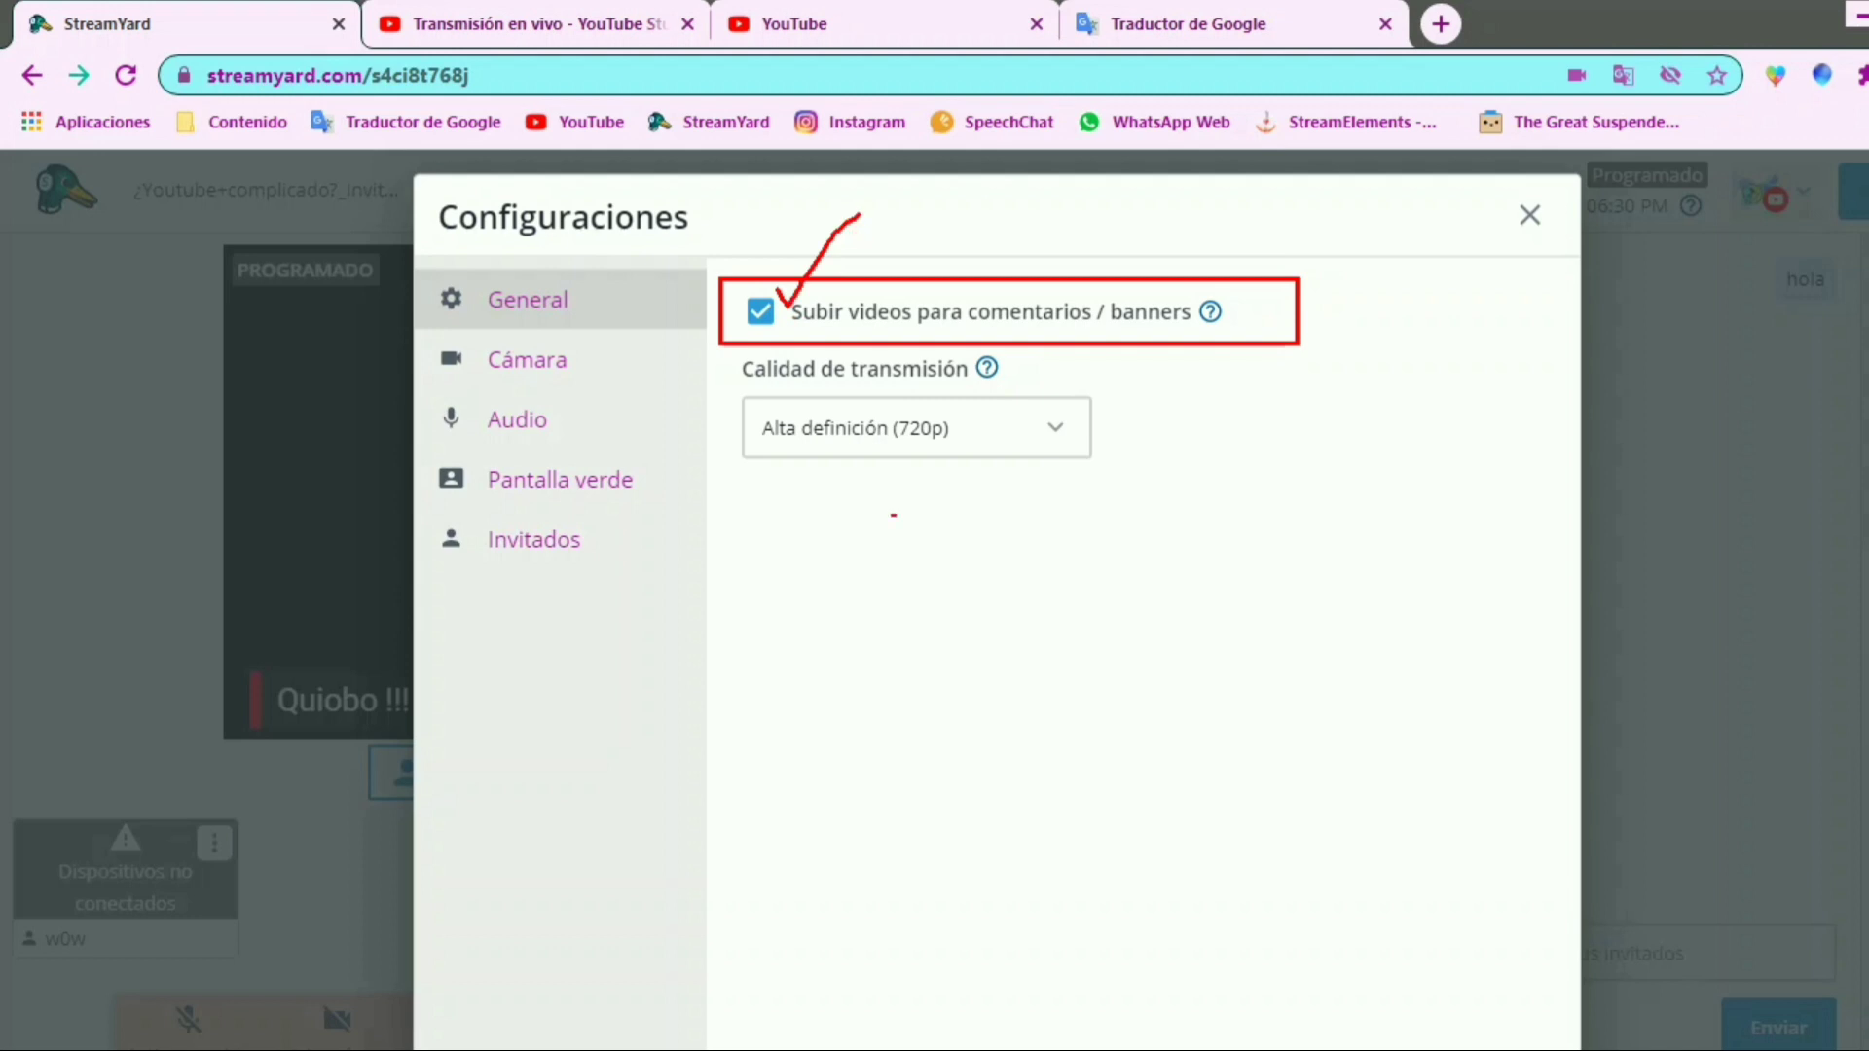
pyautogui.moveTo(750, 386); pyautogui.dragTo(1111, 476)
pyautogui.moveTo(949, 372); pyautogui.dragTo(920, 371)
pyautogui.moveTo(785, 530); pyautogui.dragTo(851, 598)
pyautogui.moveTo(789, 579); pyautogui.dragTo(851, 560)
pyautogui.moveTo(878, 542); pyautogui.dragTo(913, 599)
pyautogui.moveTo(961, 535)
pyautogui.mouseDown()
pyautogui.moveTo(962, 595)
pyautogui.moveTo(944, 598)
pyautogui.mouseUp()
pyautogui.moveTo(786, 505); pyautogui.dragTo(787, 641)
pyautogui.moveTo(962, 500); pyautogui.dragTo(981, 650)
pyautogui.moveTo(1044, 628); pyautogui.dragTo(1124, 530)
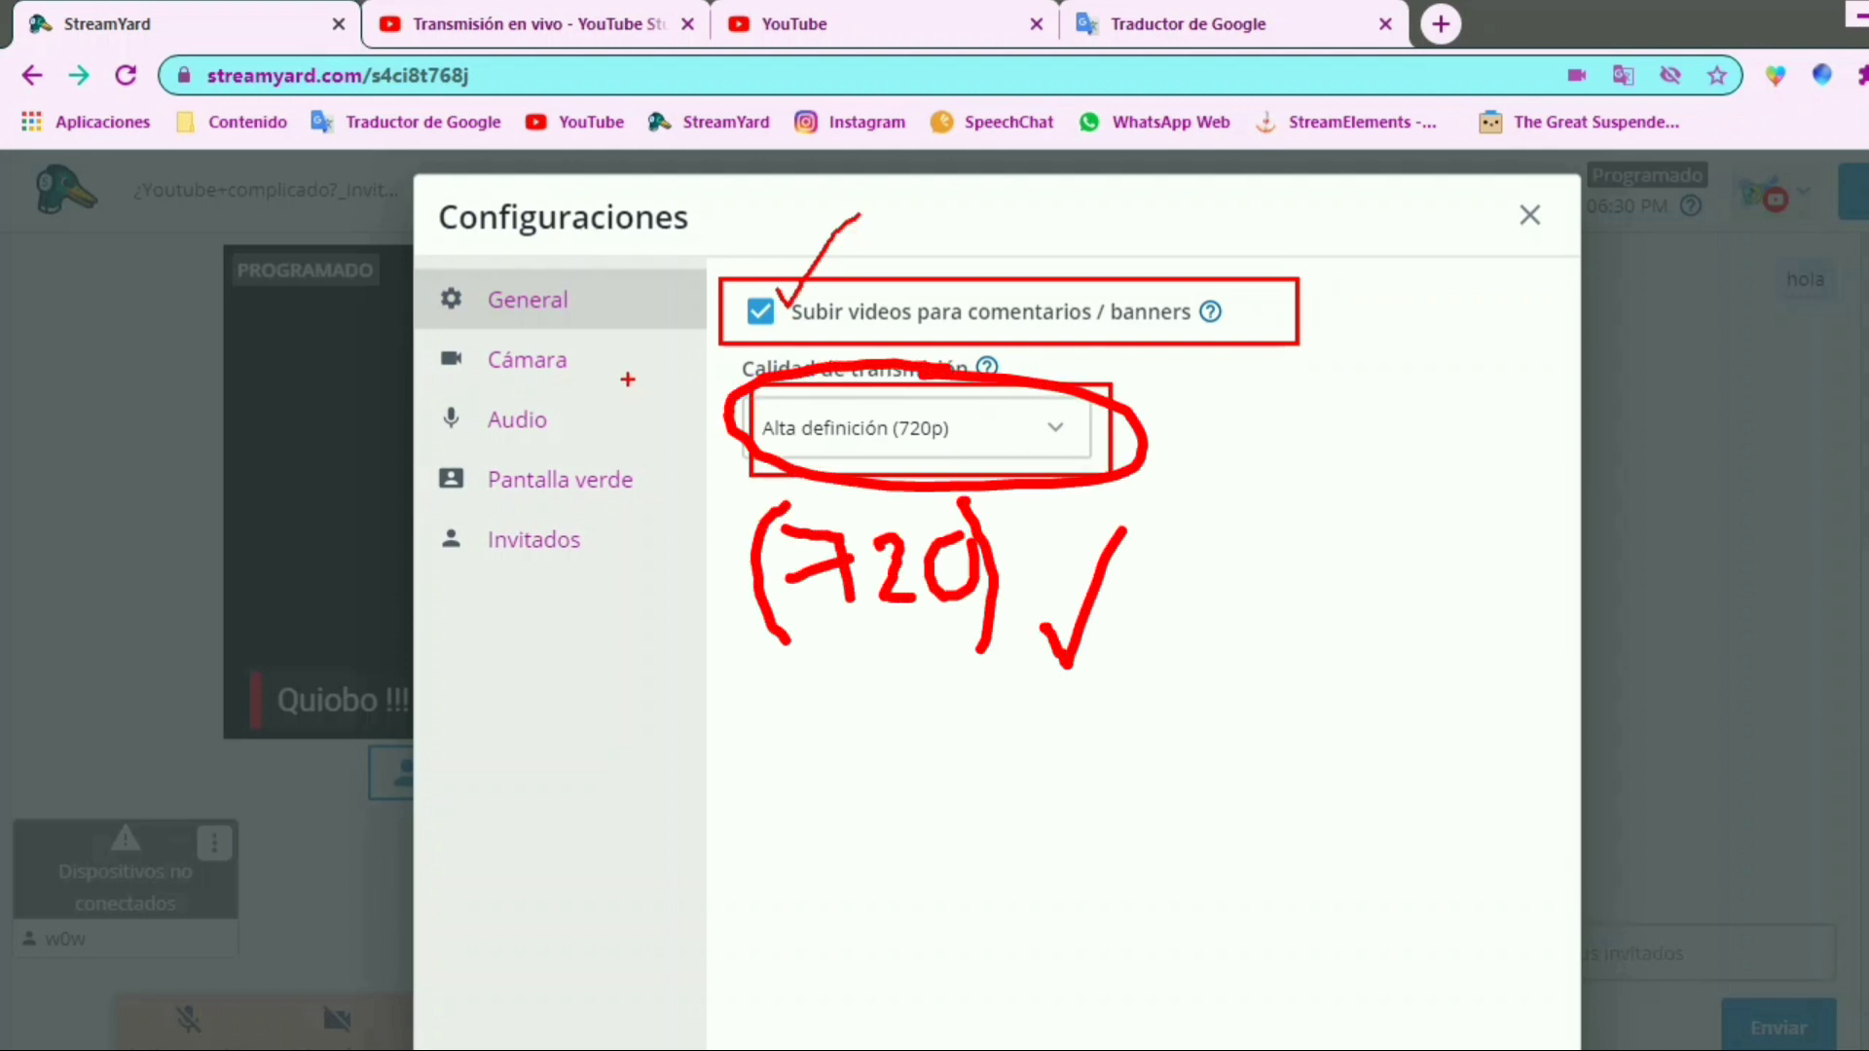
# Open the camera settings and examine the camera preview area
pyautogui.click(535, 375)
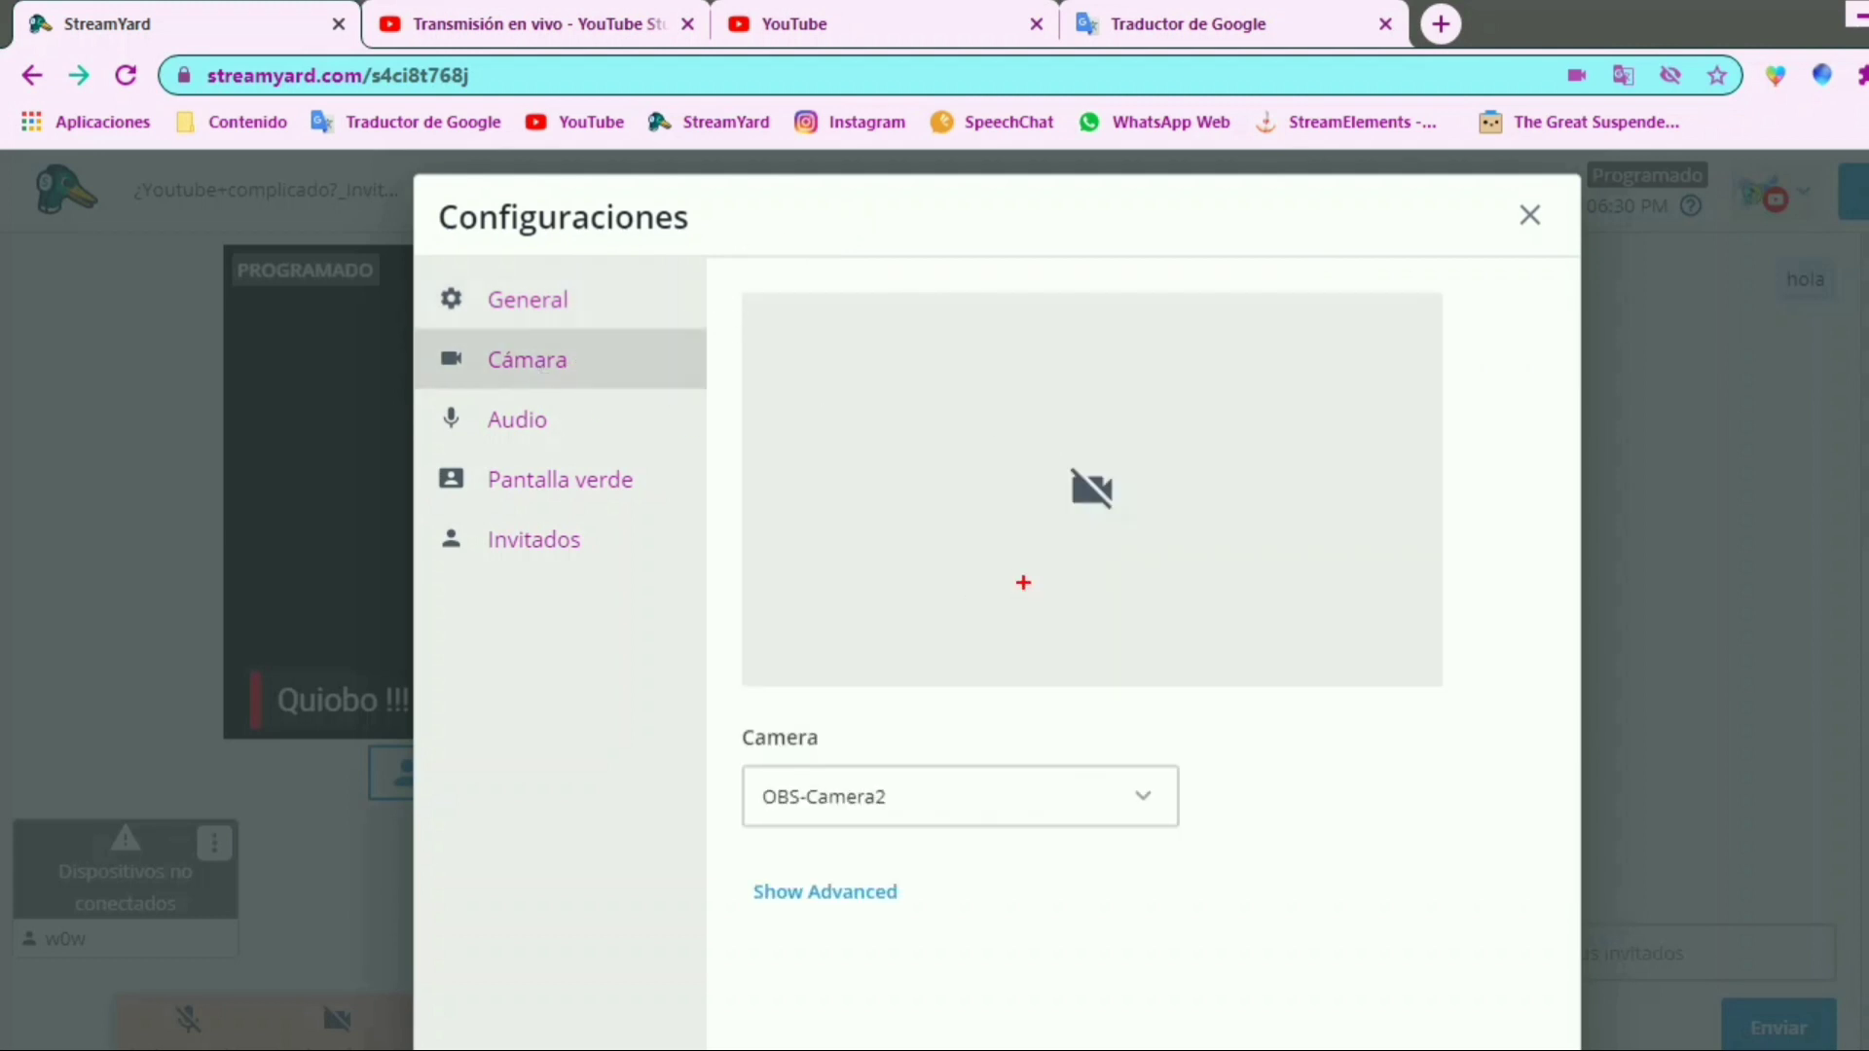
pyautogui.moveTo(935, 656)
pyautogui.mouseDown()
pyautogui.moveTo(1019, 548)
pyautogui.moveTo(1220, 377)
pyautogui.moveTo(1431, 292)
pyautogui.mouseUp()
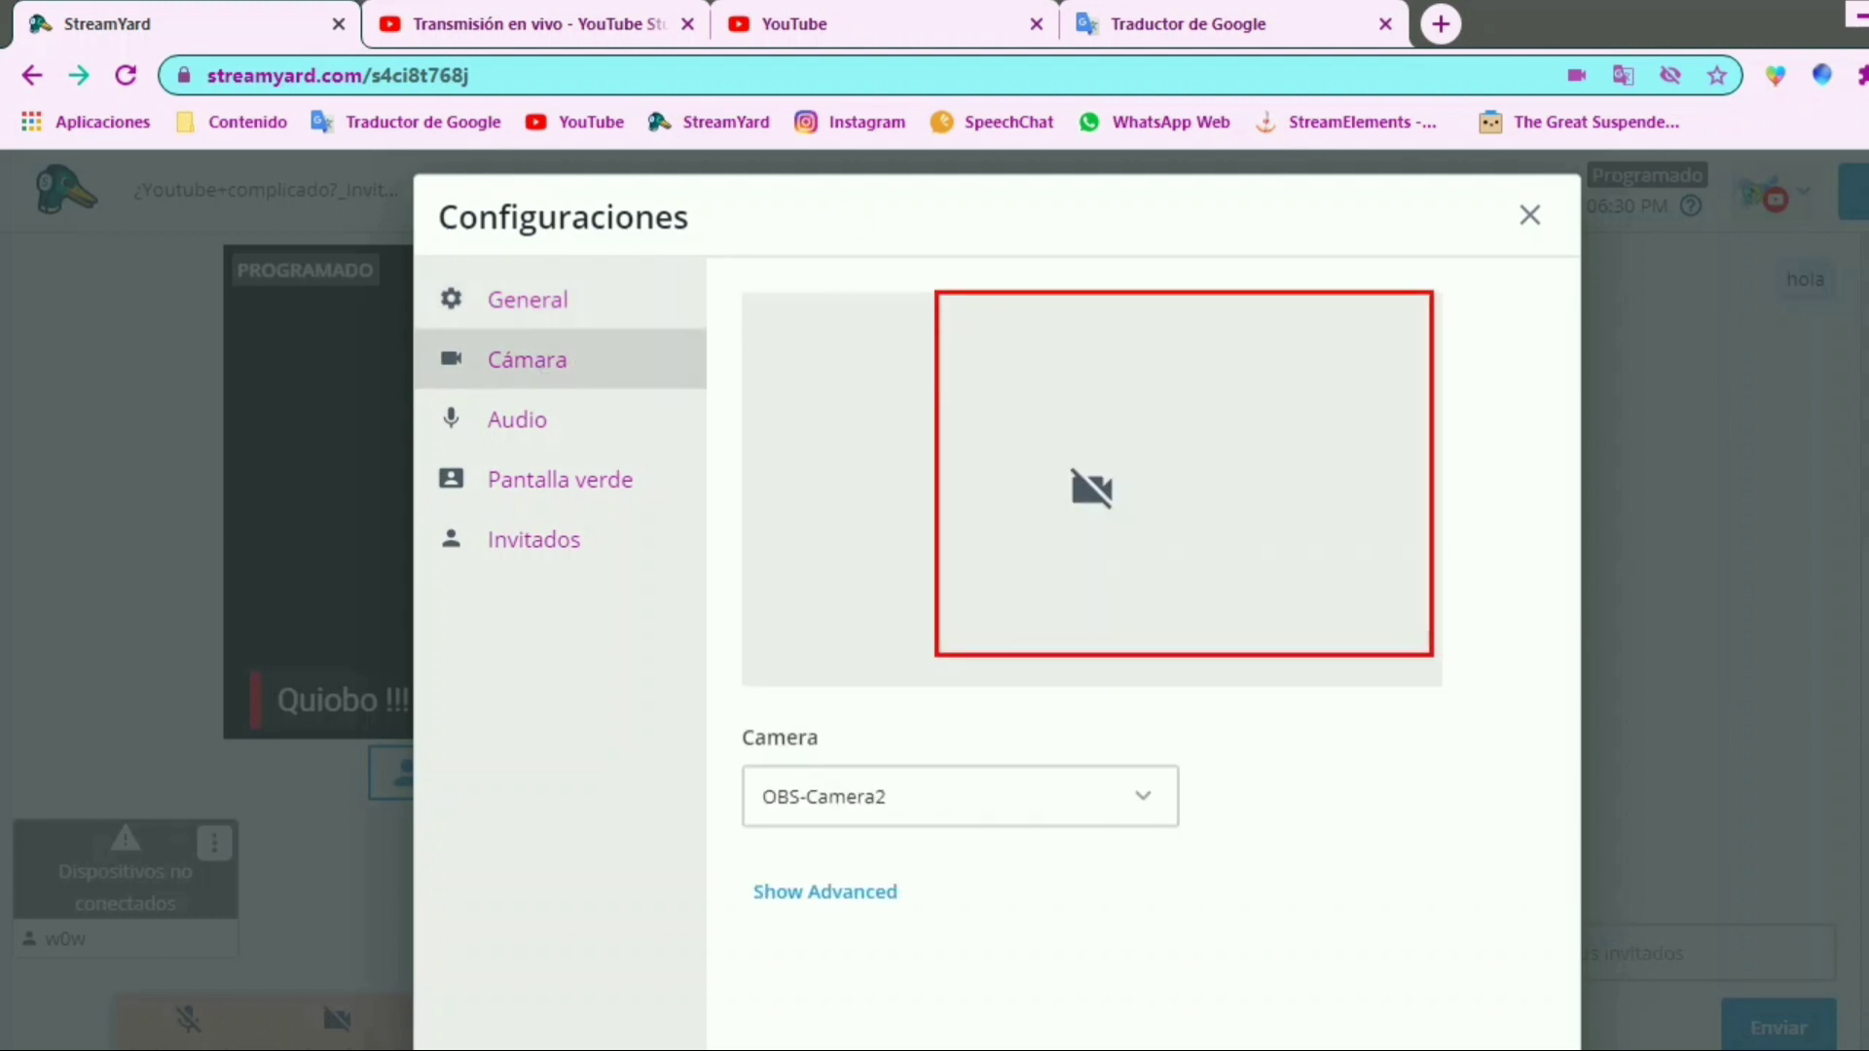
pyautogui.moveTo(896, 659)
pyautogui.mouseDown()
pyautogui.moveTo(1025, 575)
pyautogui.moveTo(1190, 355)
pyautogui.moveTo(1200, 633)
pyautogui.moveTo(1217, 645)
pyautogui.mouseUp()
# Open the audio settings and examine the microphone level indicator, the speaker selection and the audio processing option
pyautogui.click(535, 445)
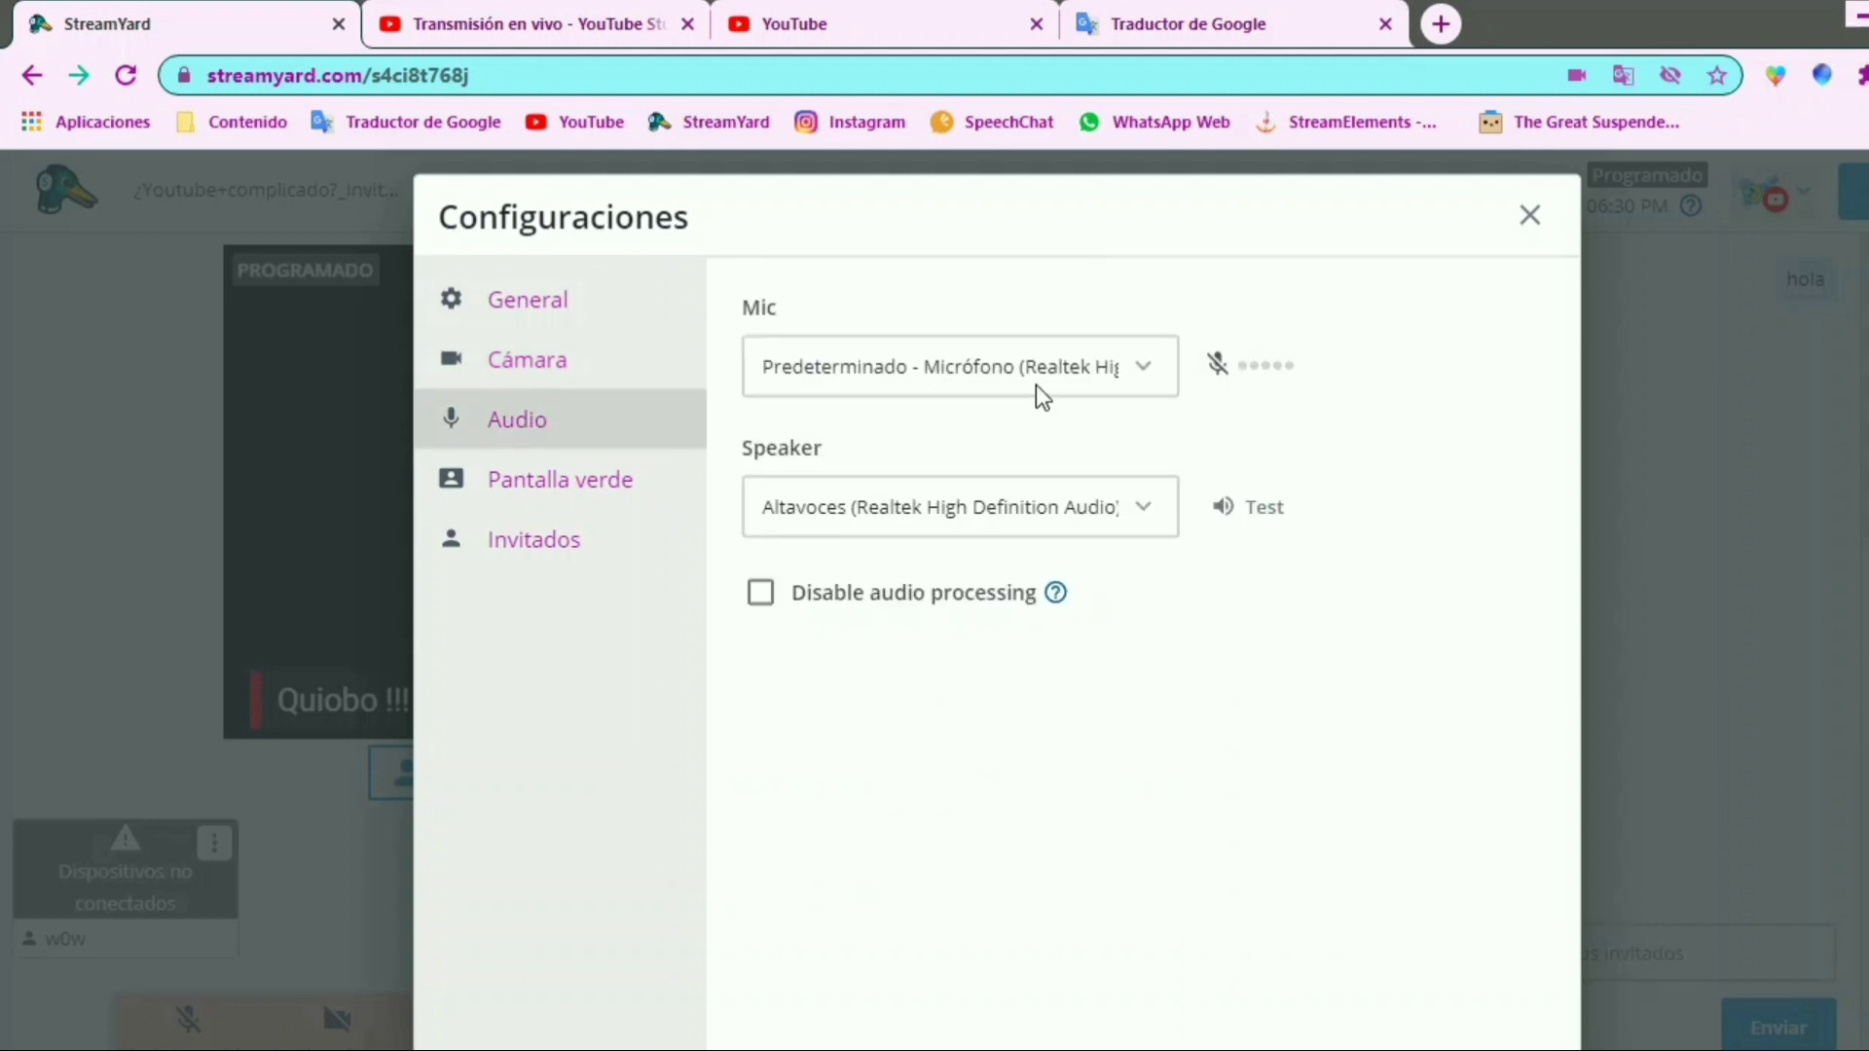
pyautogui.hotkey('ctrl', '2')
pyautogui.moveTo(1243, 366); pyautogui.dragTo(1287, 368)
pyautogui.moveTo(1188, 324); pyautogui.dragTo(1326, 417)
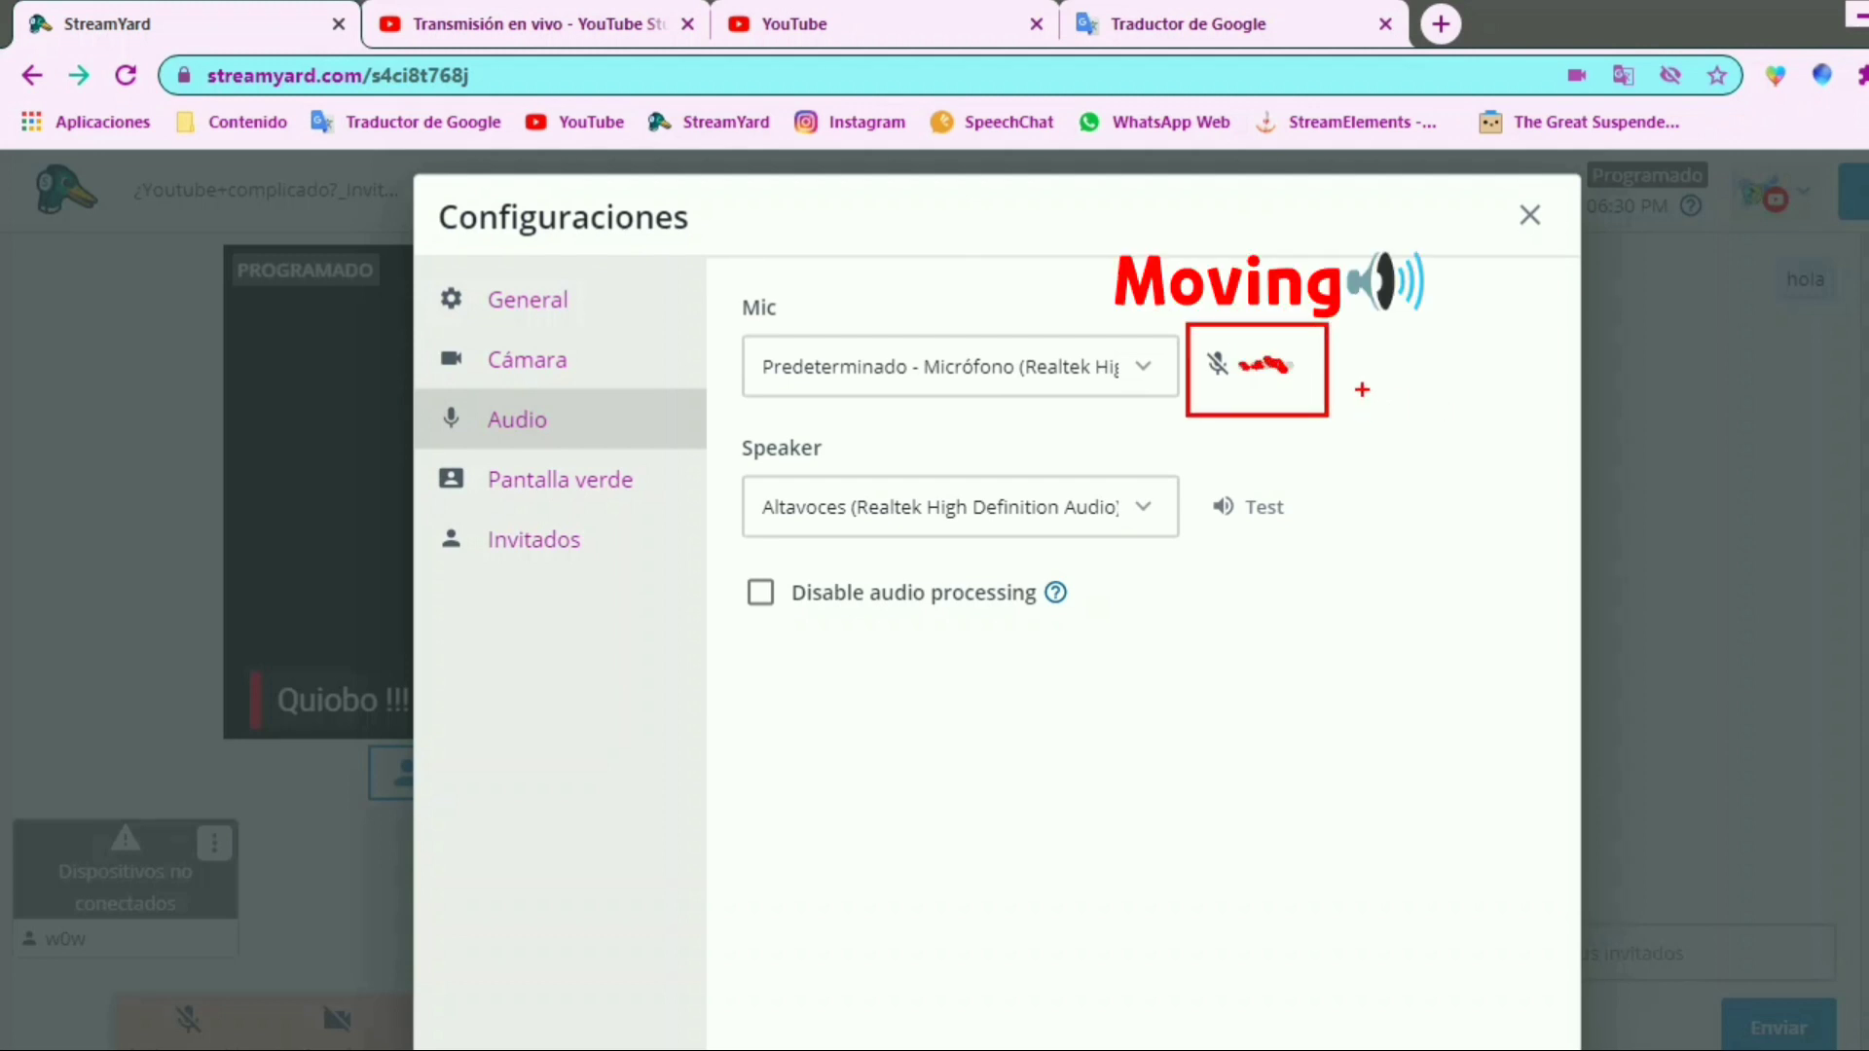
pyautogui.moveTo(1329, 327); pyautogui.dragTo(1421, 279)
pyautogui.moveTo(1151, 484); pyautogui.dragTo(1278, 443)
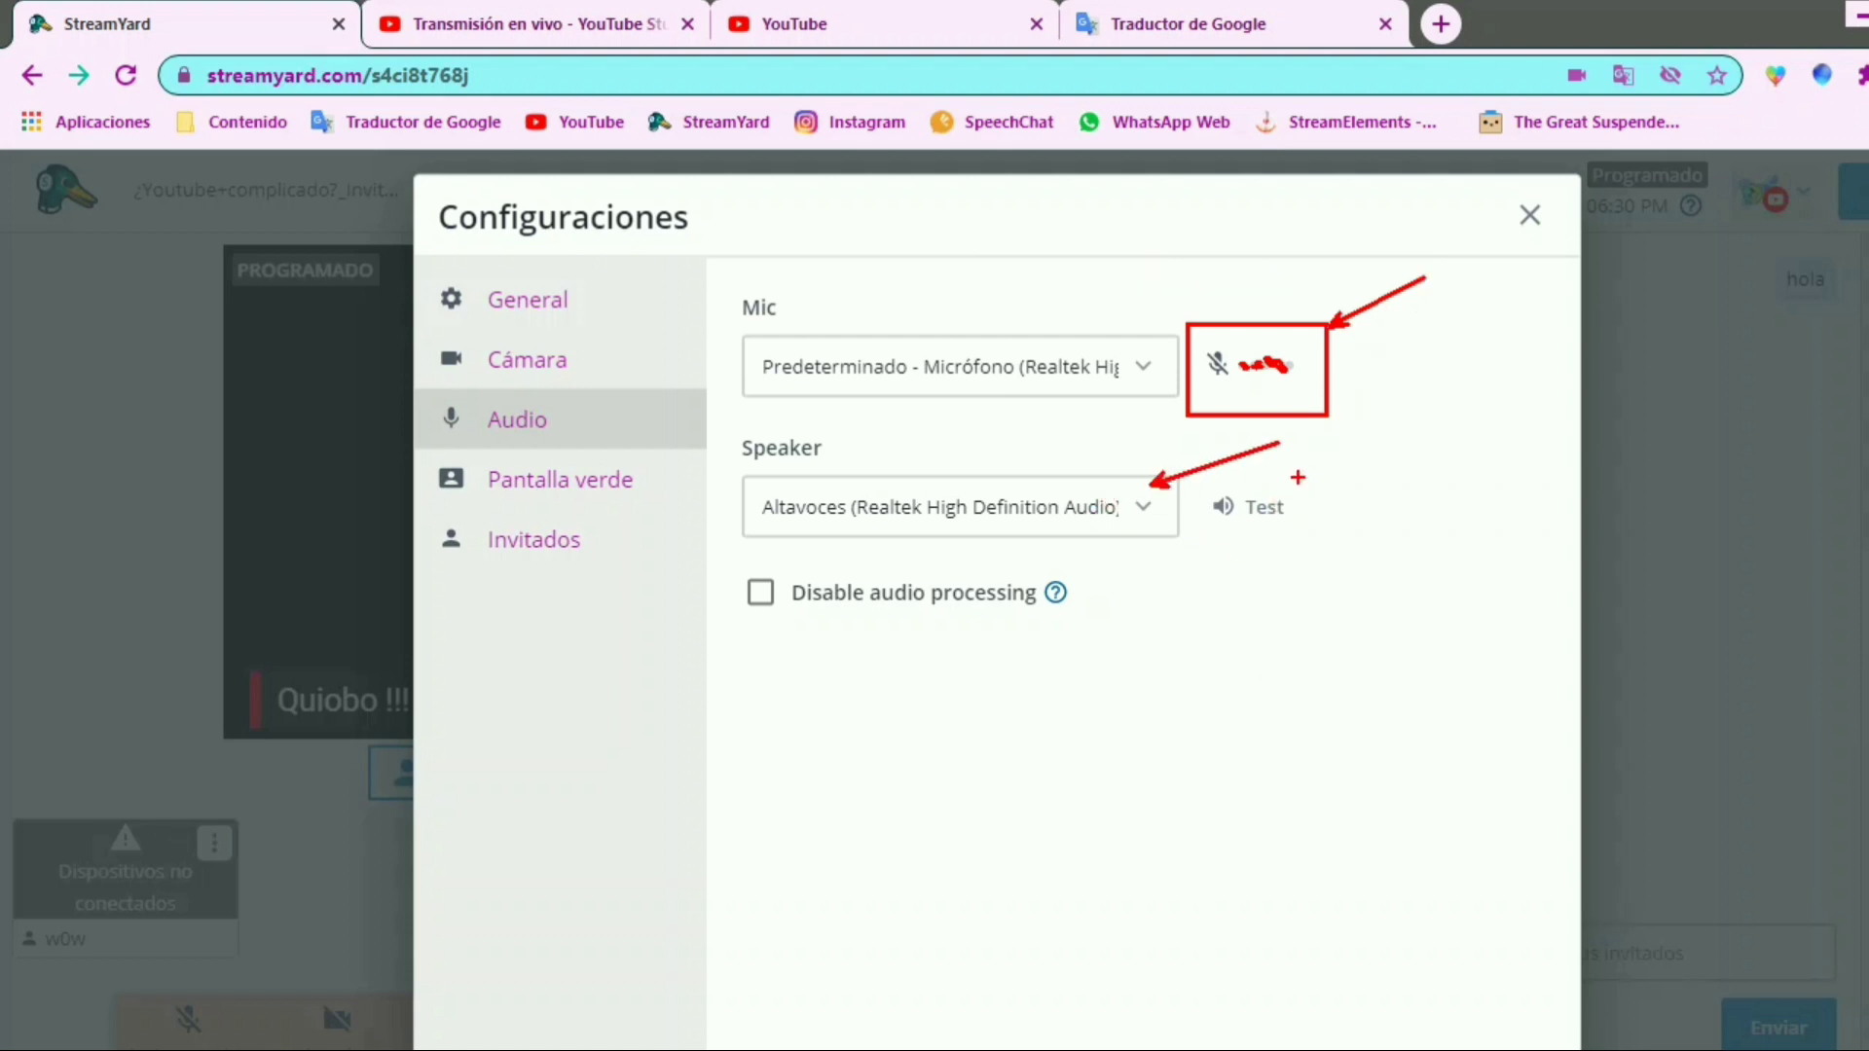
pyautogui.moveTo(737, 464)
pyautogui.mouseDown()
pyautogui.moveTo(909, 534)
pyautogui.moveTo(1251, 575)
pyautogui.moveTo(1235, 538)
pyautogui.mouseUp()
pyautogui.moveTo(730, 562)
pyautogui.mouseDown()
pyautogui.moveTo(1111, 619)
pyautogui.moveTo(1115, 636)
pyautogui.mouseUp()
pyautogui.moveTo(1137, 637)
pyautogui.mouseDown()
pyautogui.moveTo(1189, 576)
pyautogui.moveTo(1228, 652)
pyautogui.mouseUp()
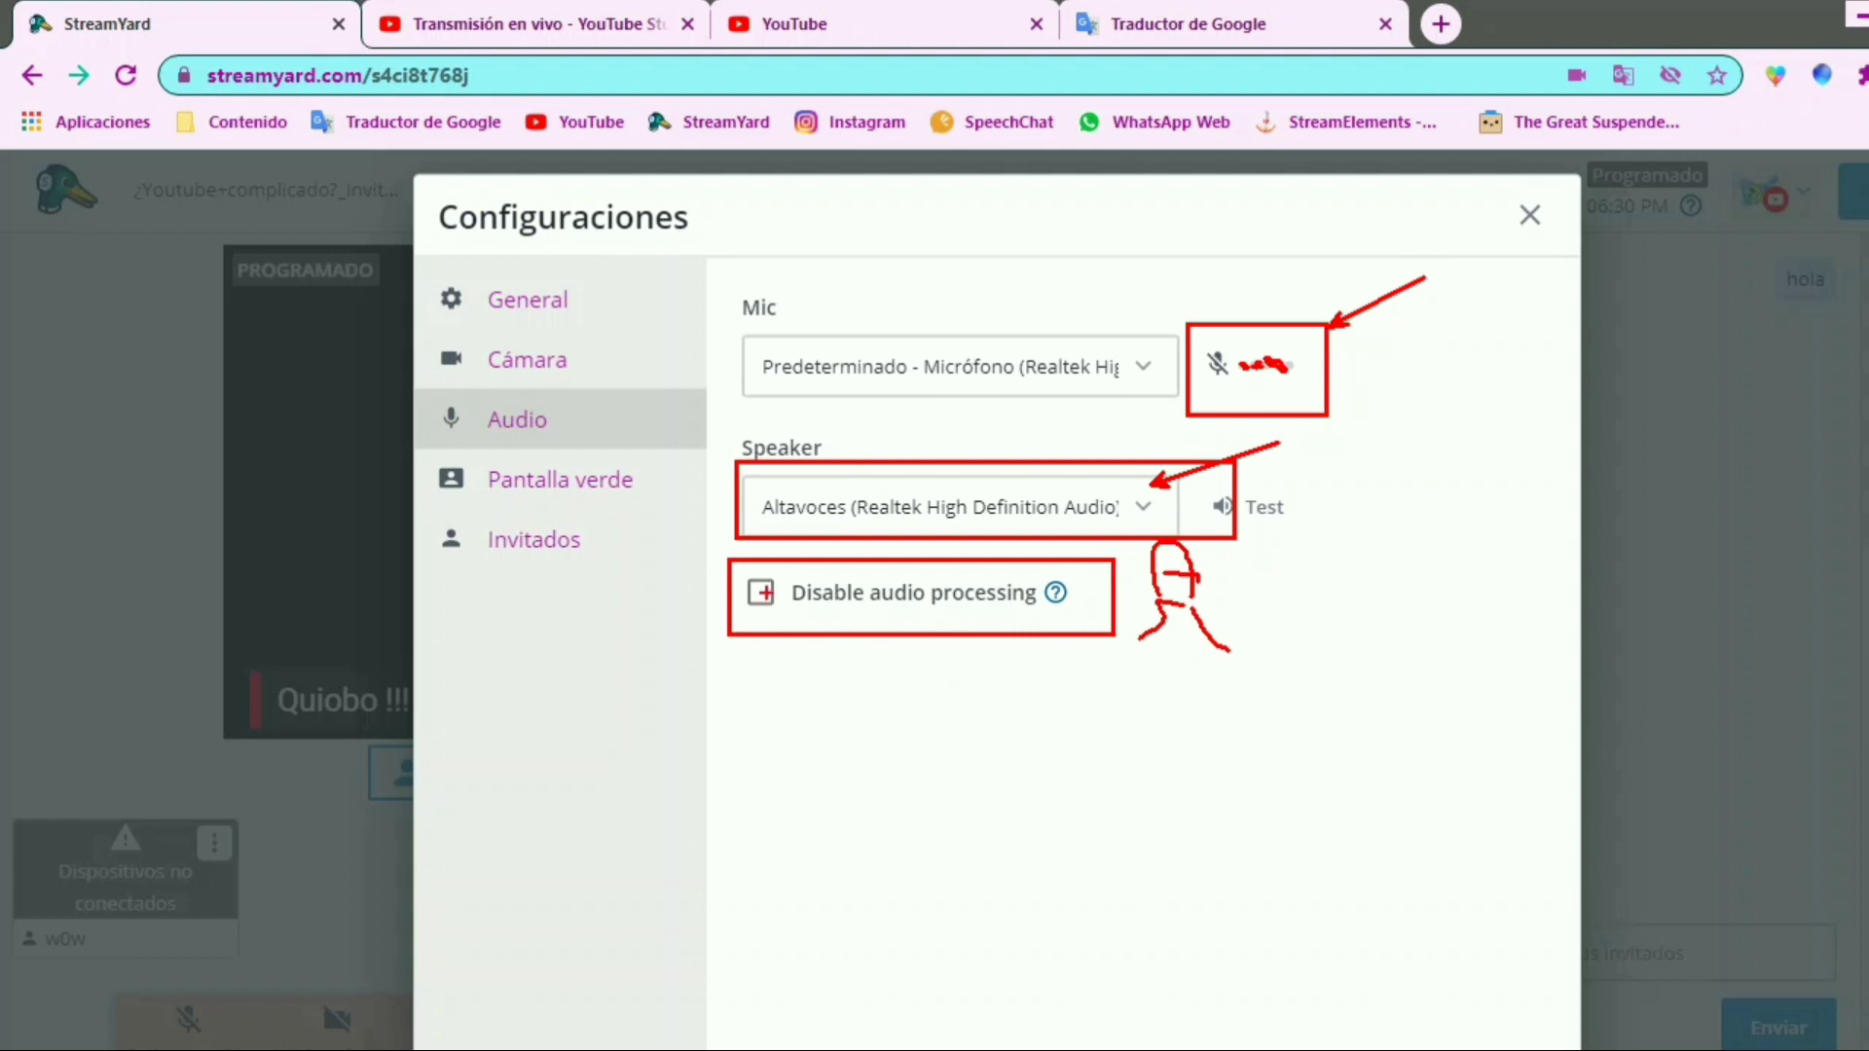
# Open the guest settings and examine the options for viewer comments, the sound when guests enter and guest authentication
pyautogui.press('Escape')
pyautogui.click(533, 539)
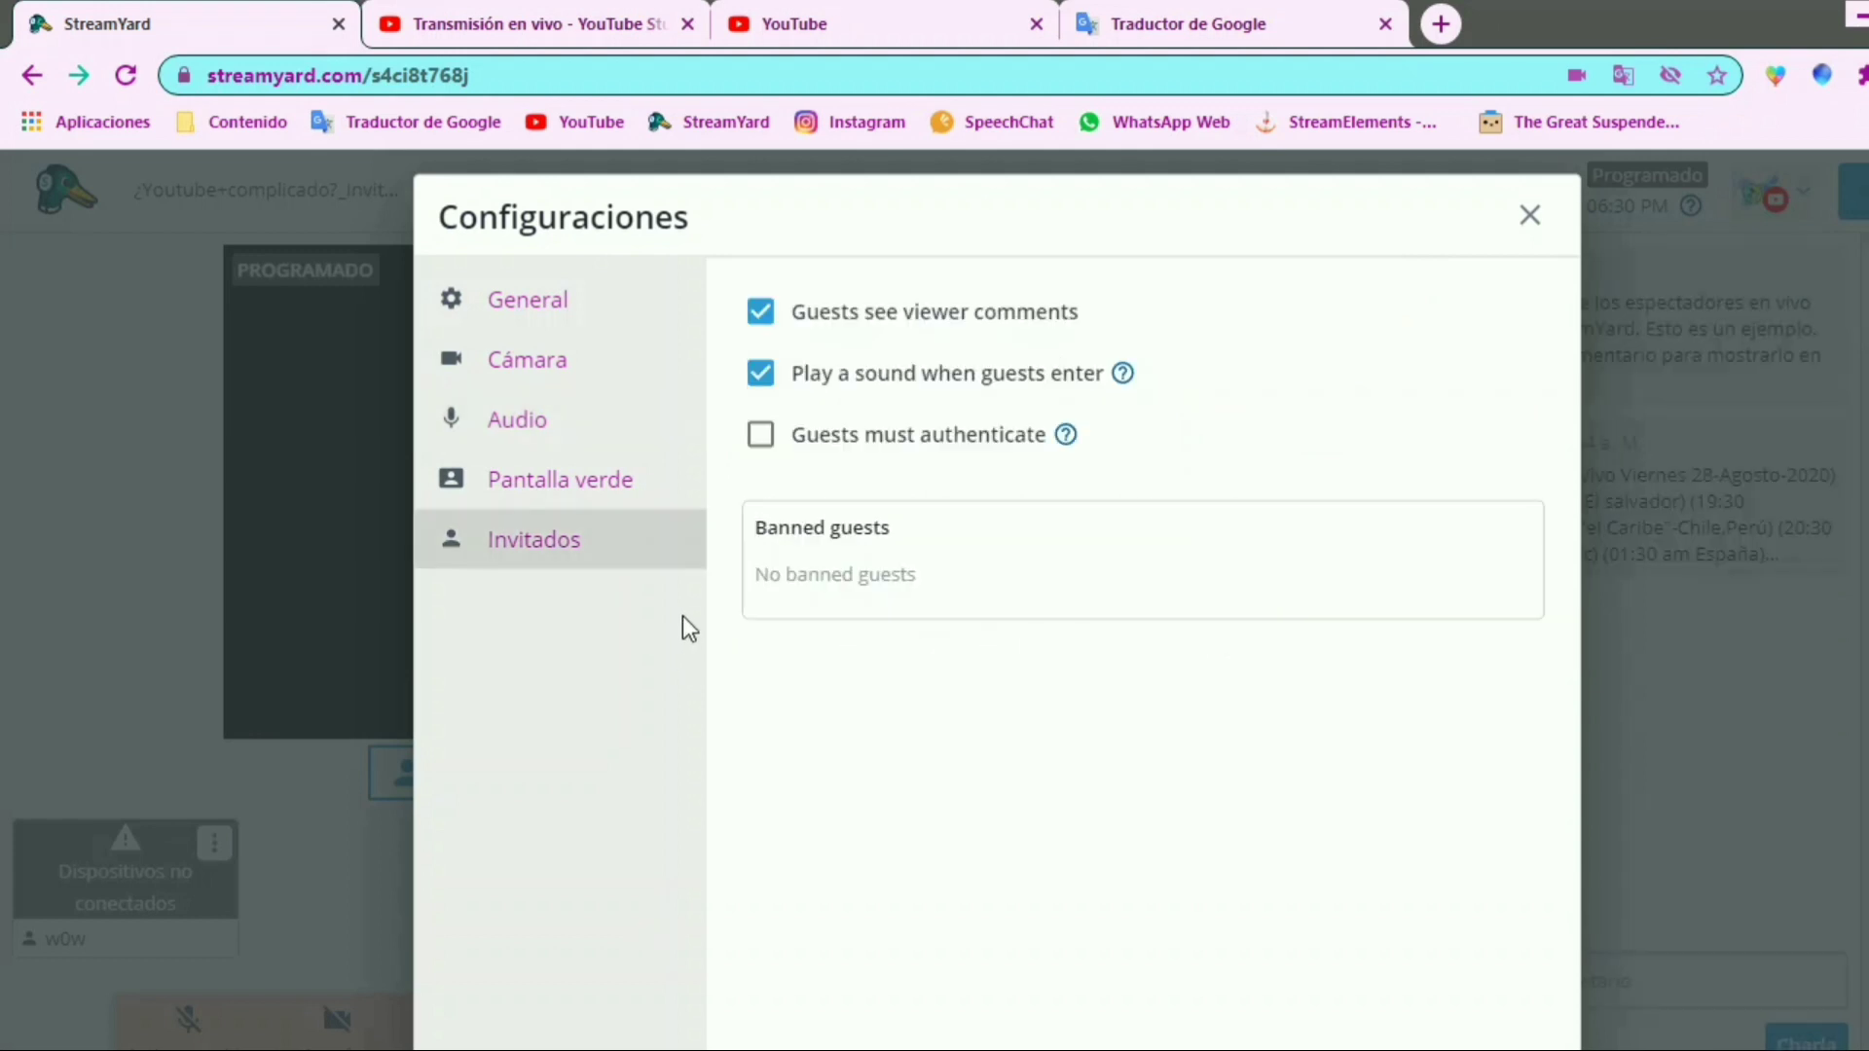
pyautogui.moveTo(643, 582); pyautogui.dragTo(419, 508)
pyautogui.moveTo(725, 282); pyautogui.dragTo(1136, 335)
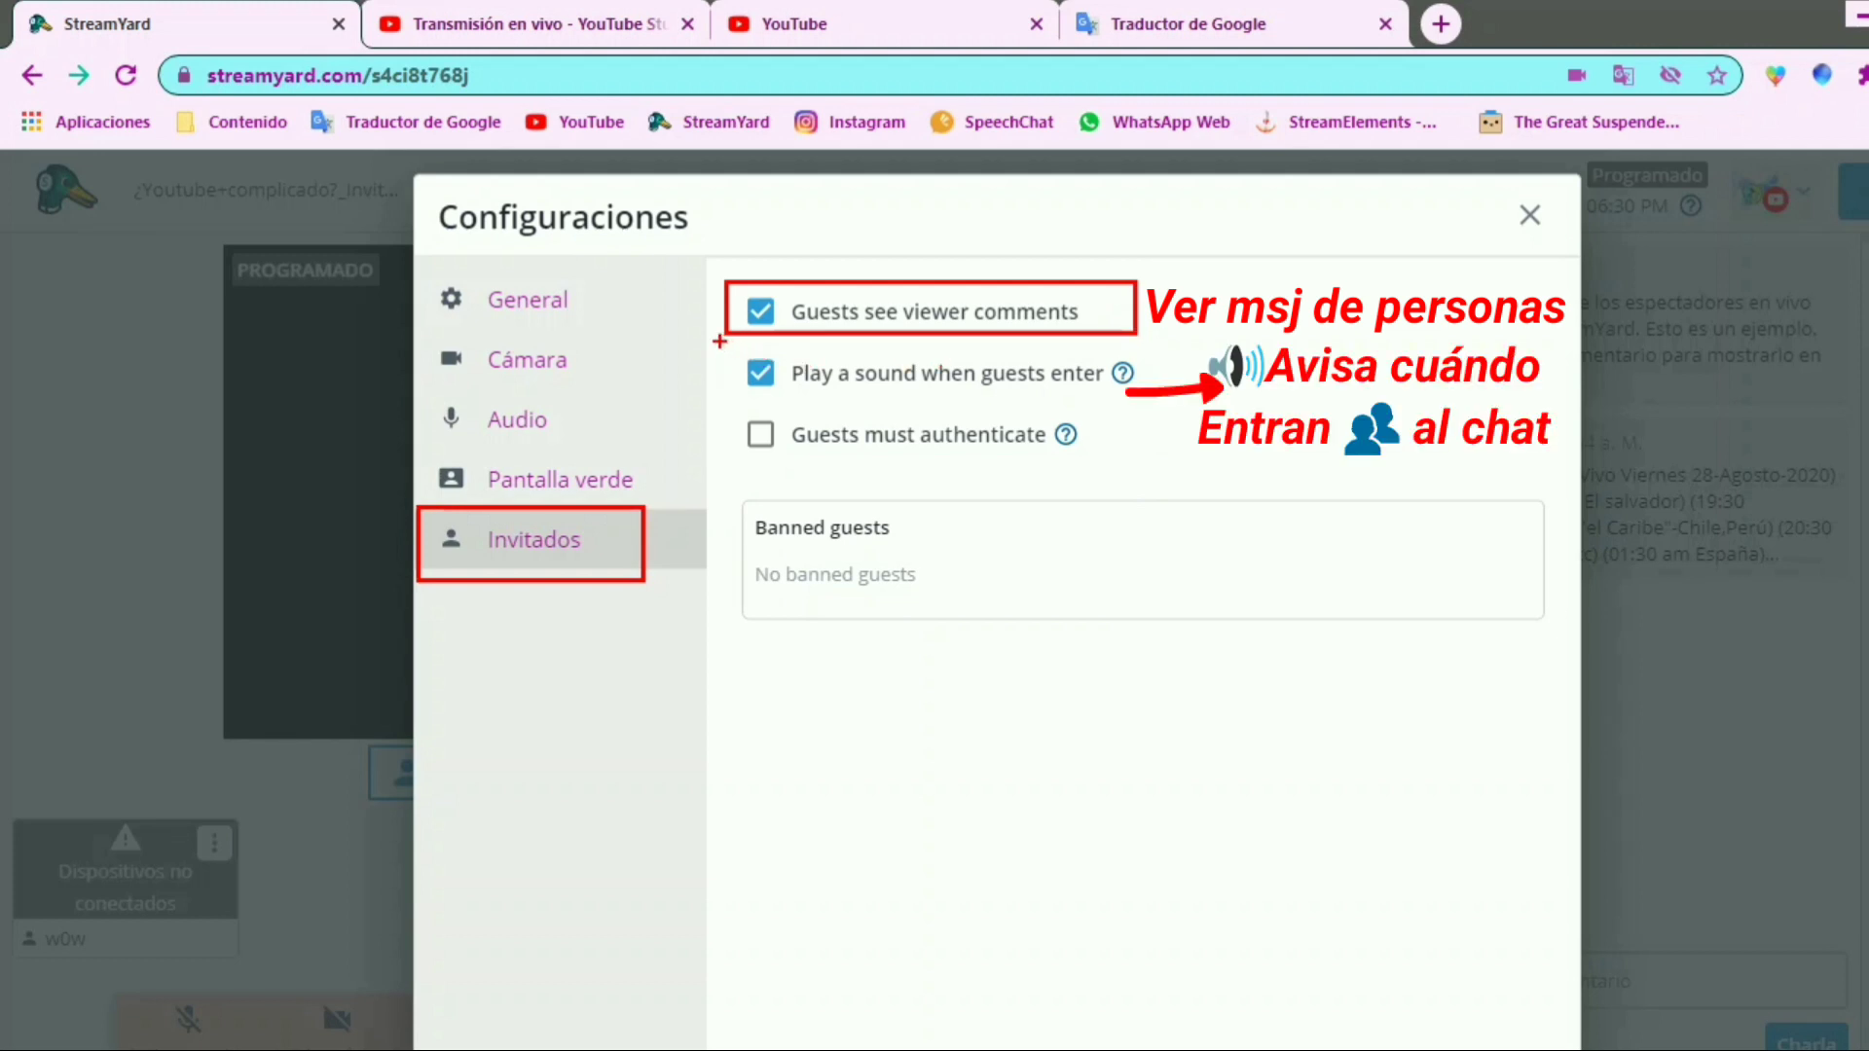
pyautogui.moveTo(720, 341); pyautogui.dragTo(1101, 383)
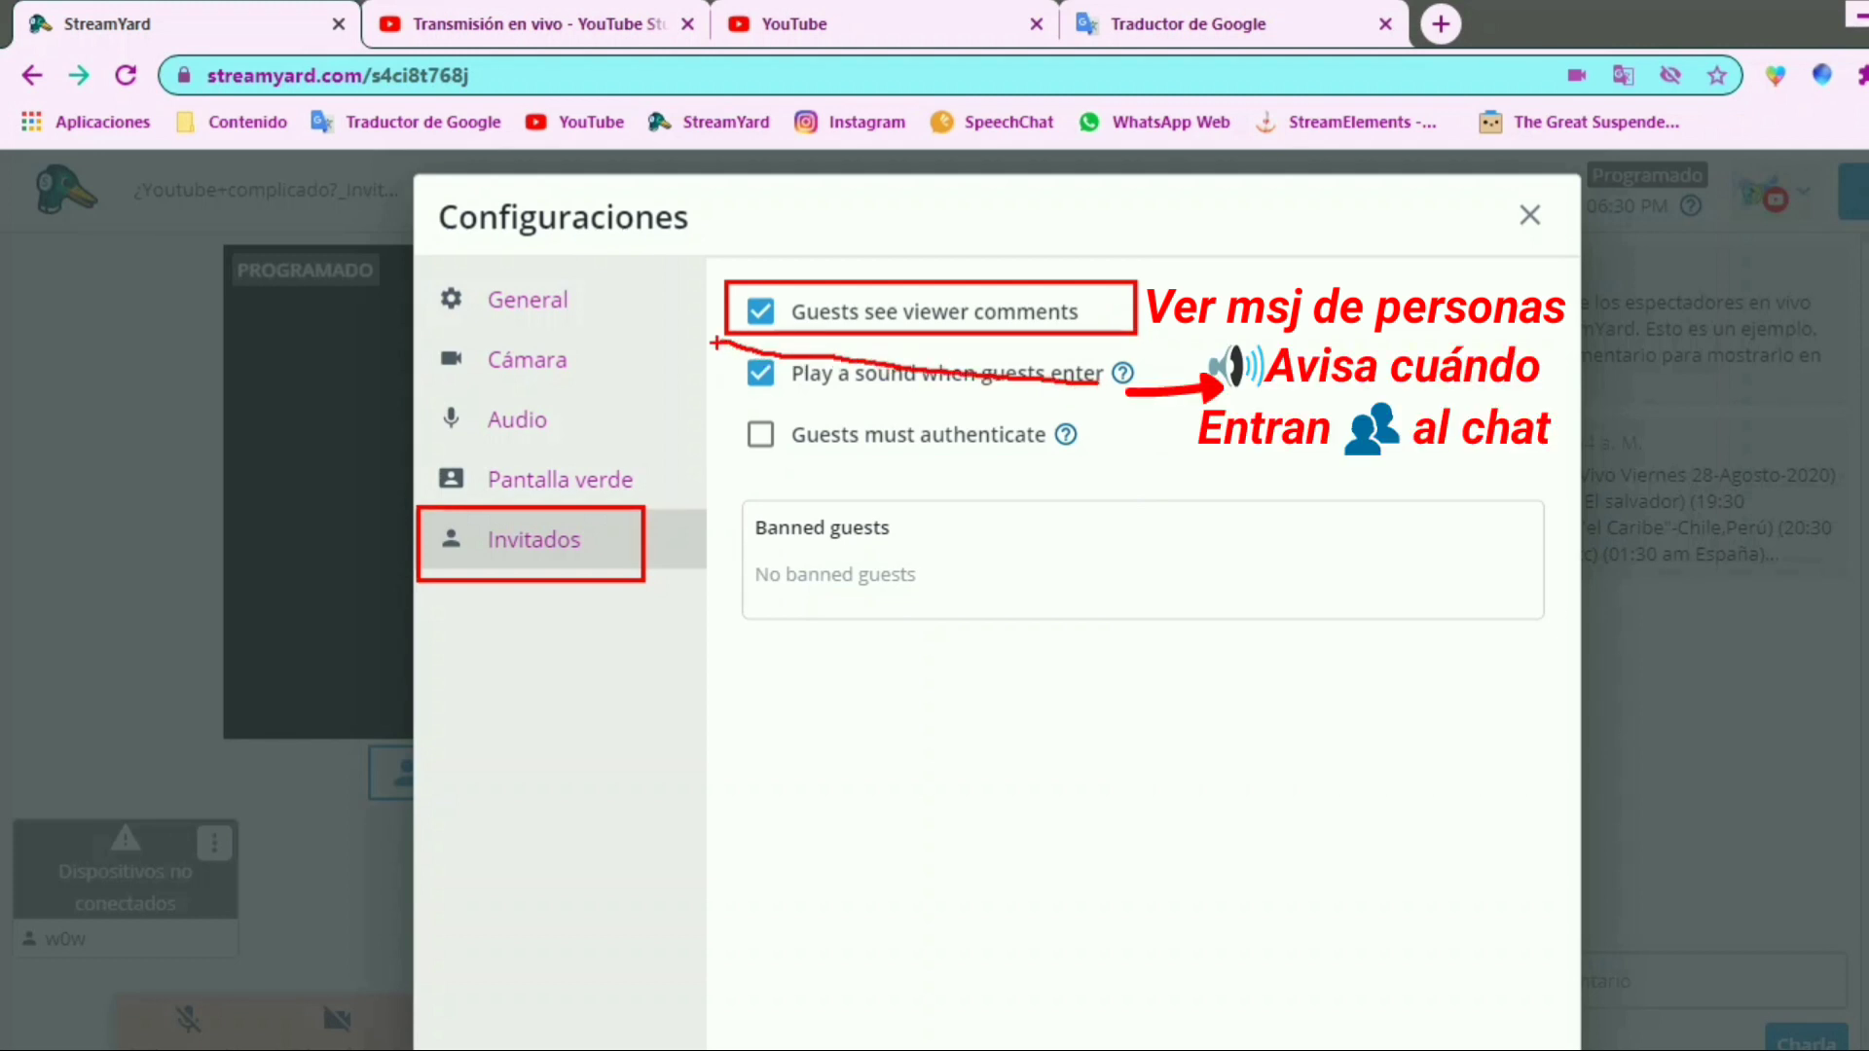
pyautogui.moveTo(718, 342); pyautogui.dragTo(1180, 409)
pyautogui.moveTo(811, 244)
pyautogui.mouseDown()
pyautogui.moveTo(766, 310)
pyautogui.moveTo(764, 384)
pyautogui.moveTo(828, 304)
pyautogui.mouseUp()
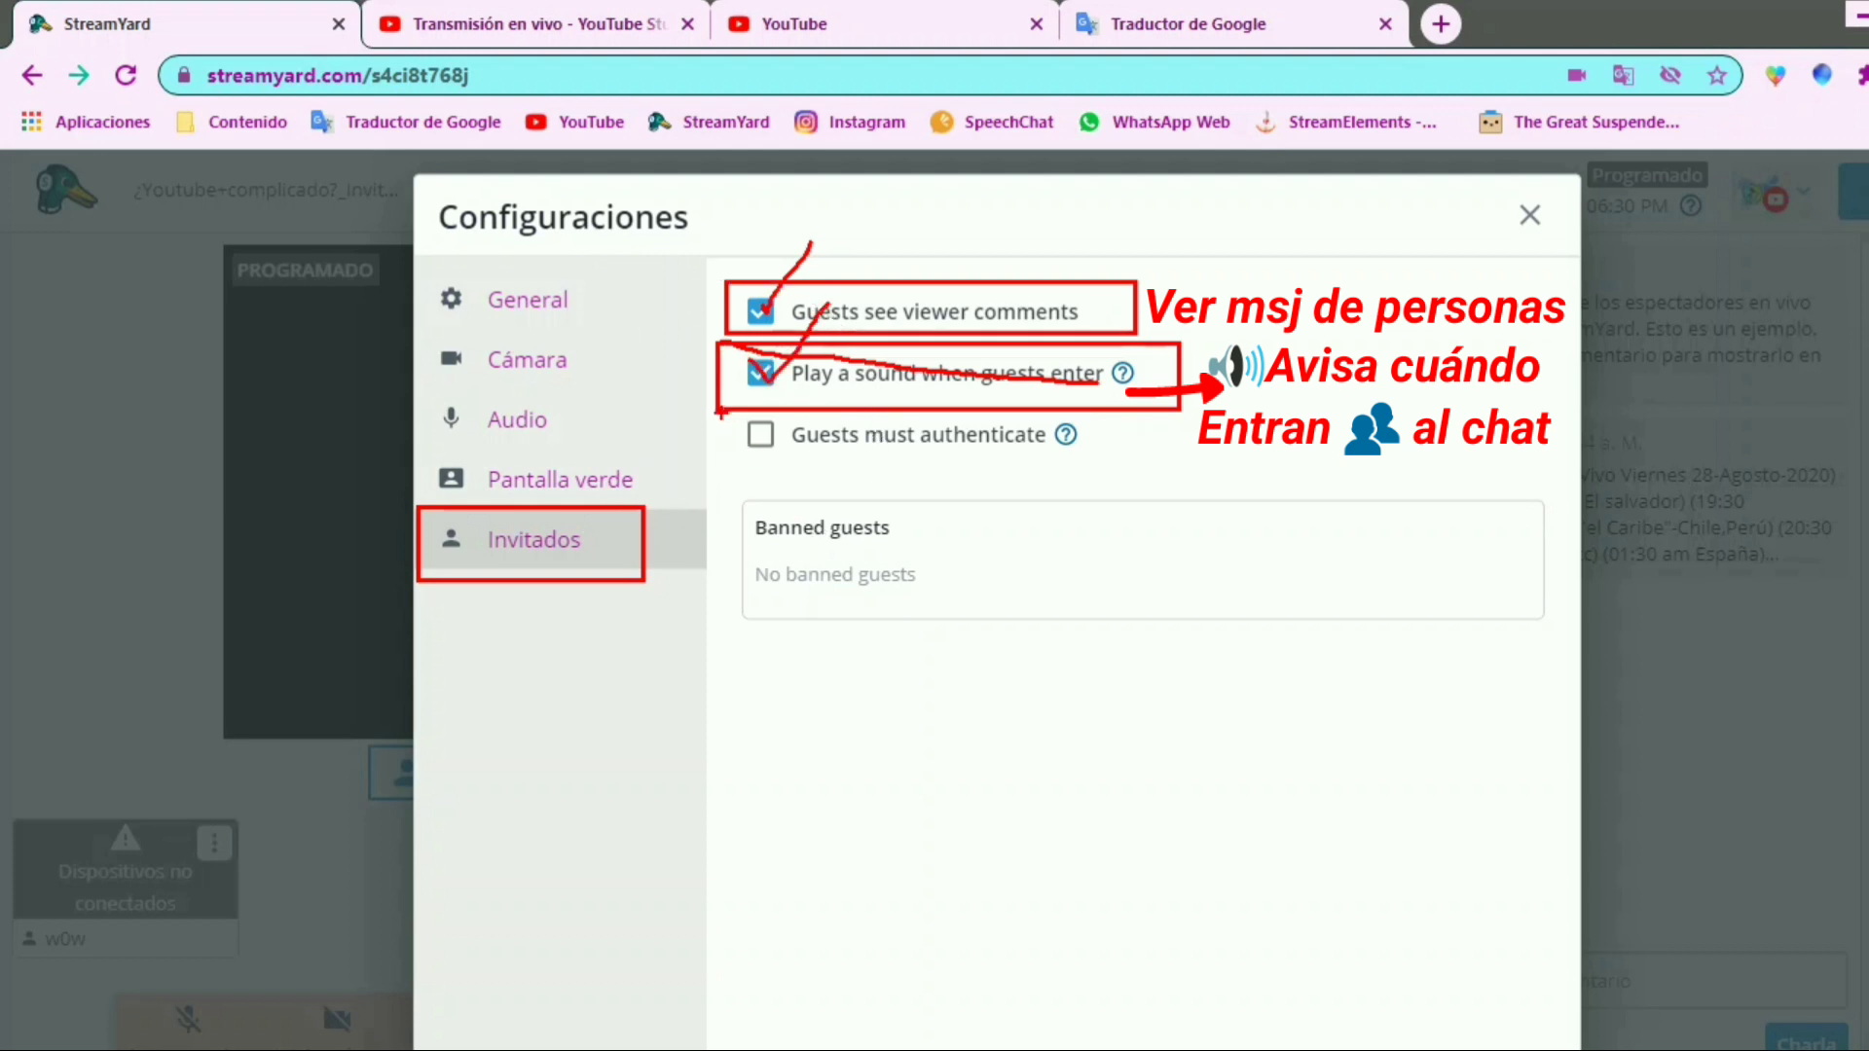
pyautogui.moveTo(1101, 435); pyautogui.dragTo(1166, 428)
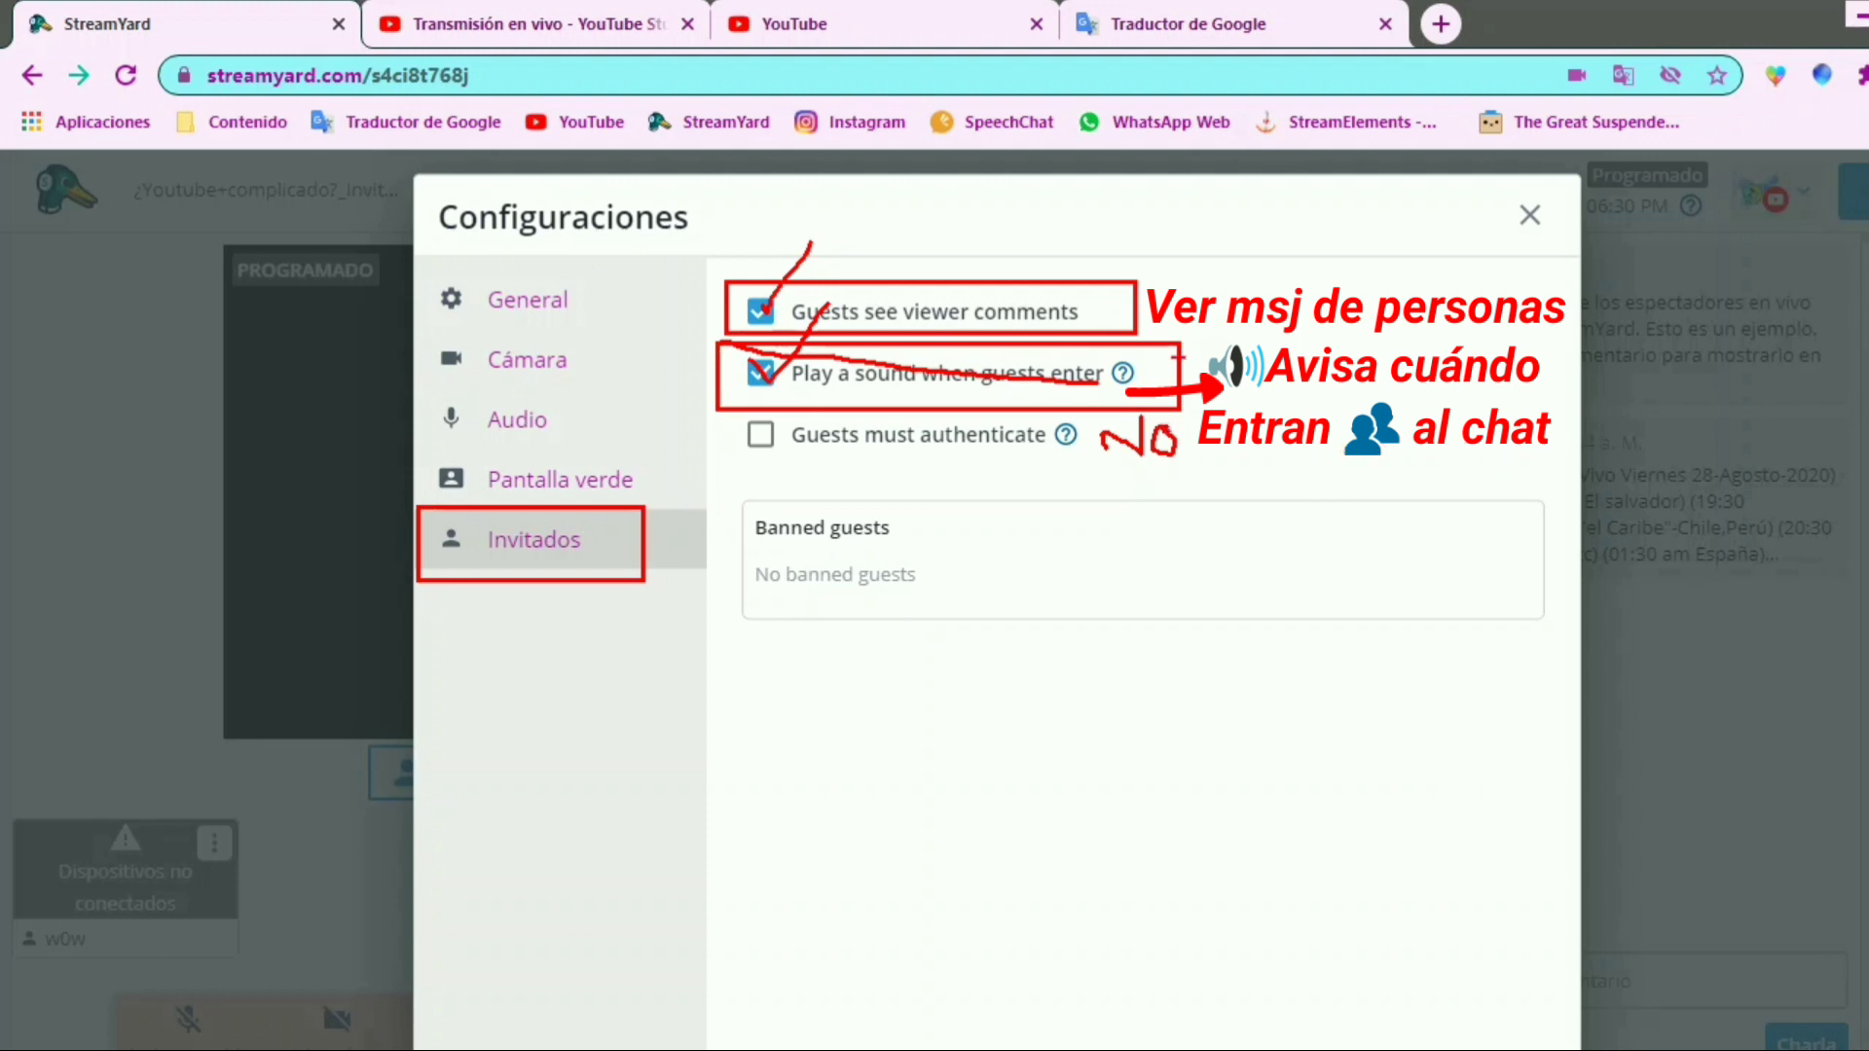
pyautogui.moveTo(1183, 352); pyautogui.dragTo(1259, 286)
pyautogui.moveTo(1142, 268)
pyautogui.mouseDown()
pyautogui.moveTo(1167, 299)
pyautogui.moveTo(1241, 202)
pyautogui.mouseUp()
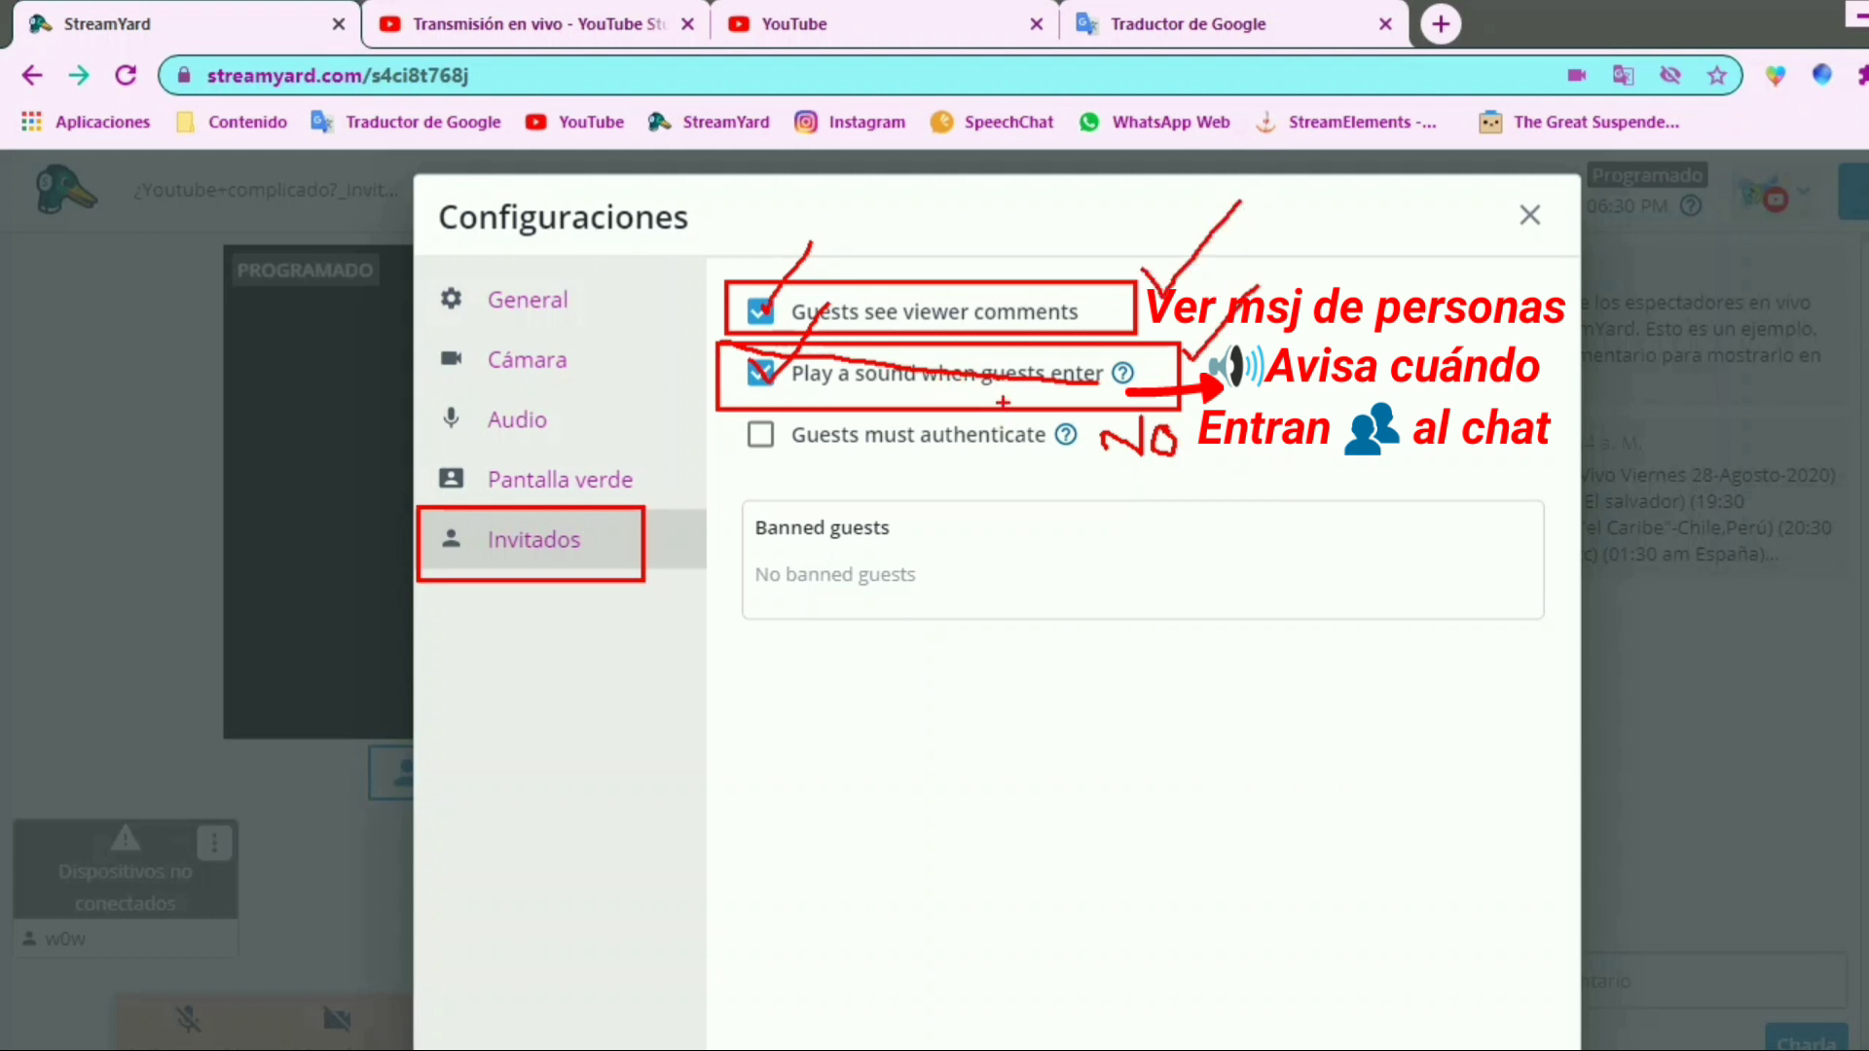
pyautogui.press('Escape')
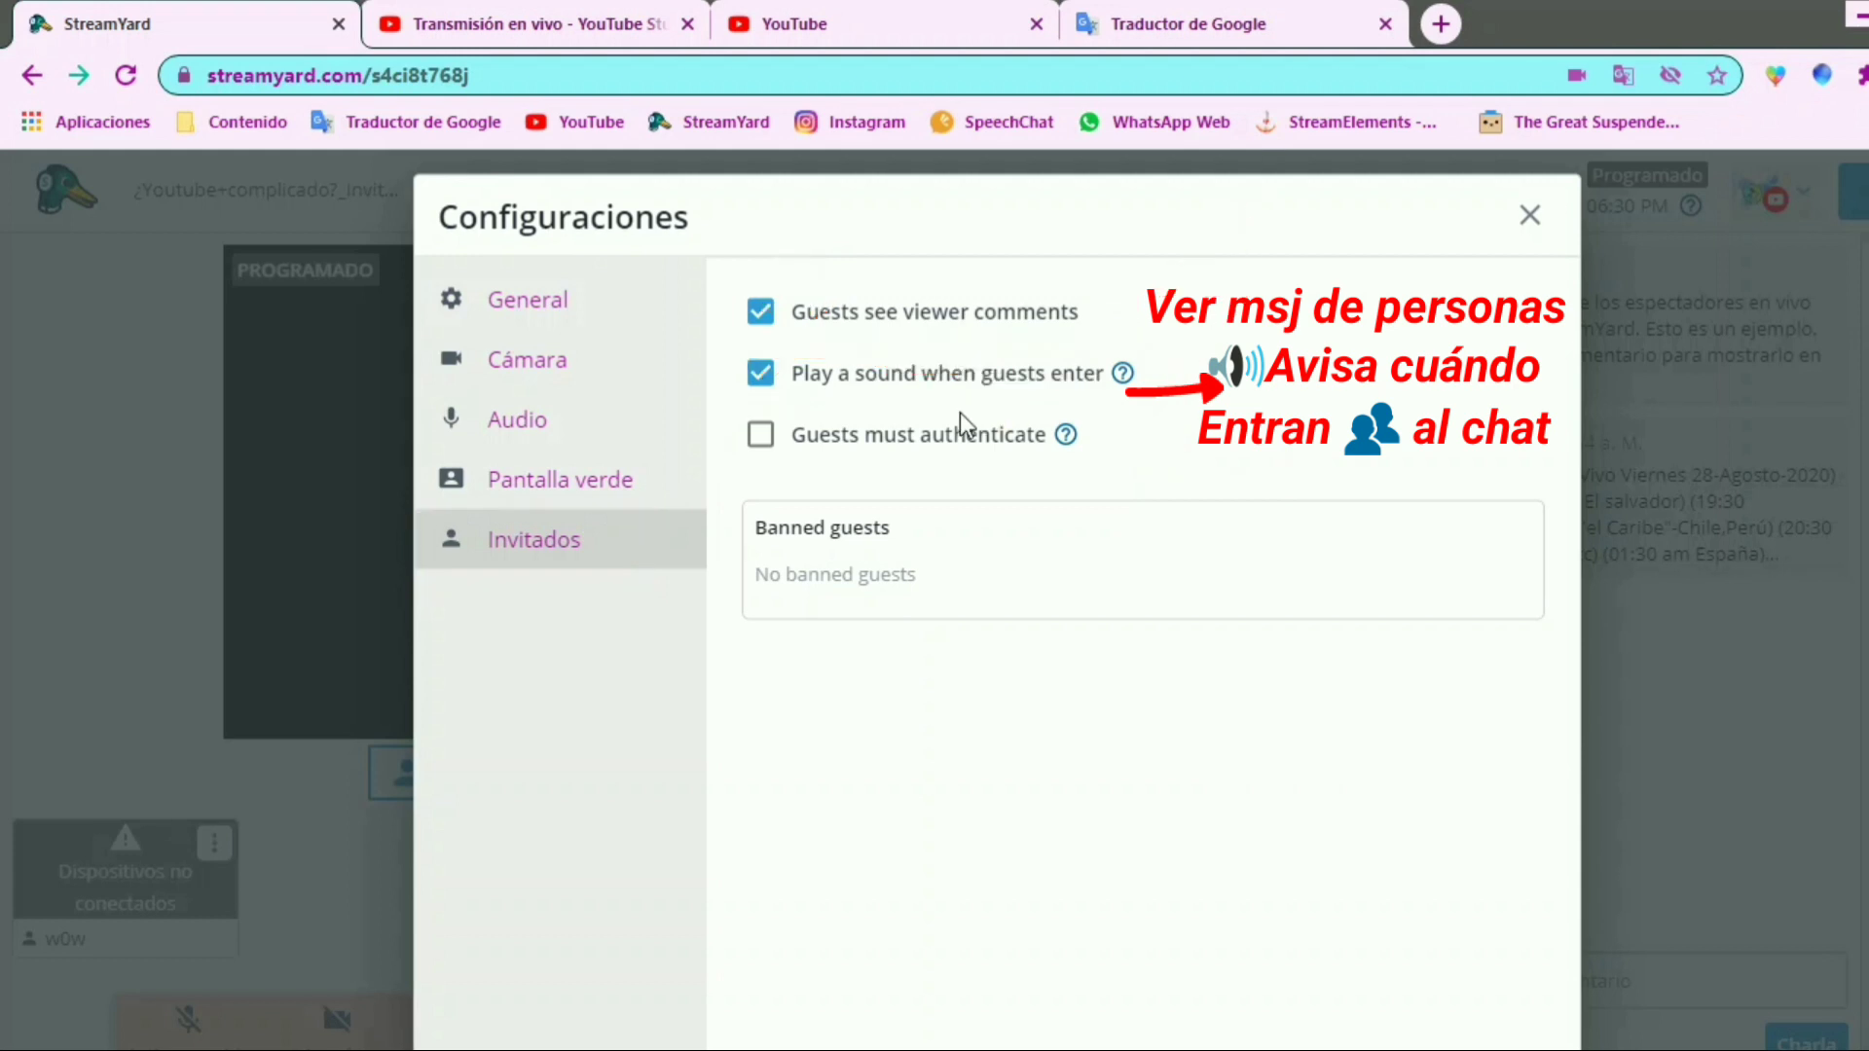
pyautogui.click(576, 421)
pyautogui.click(581, 380)
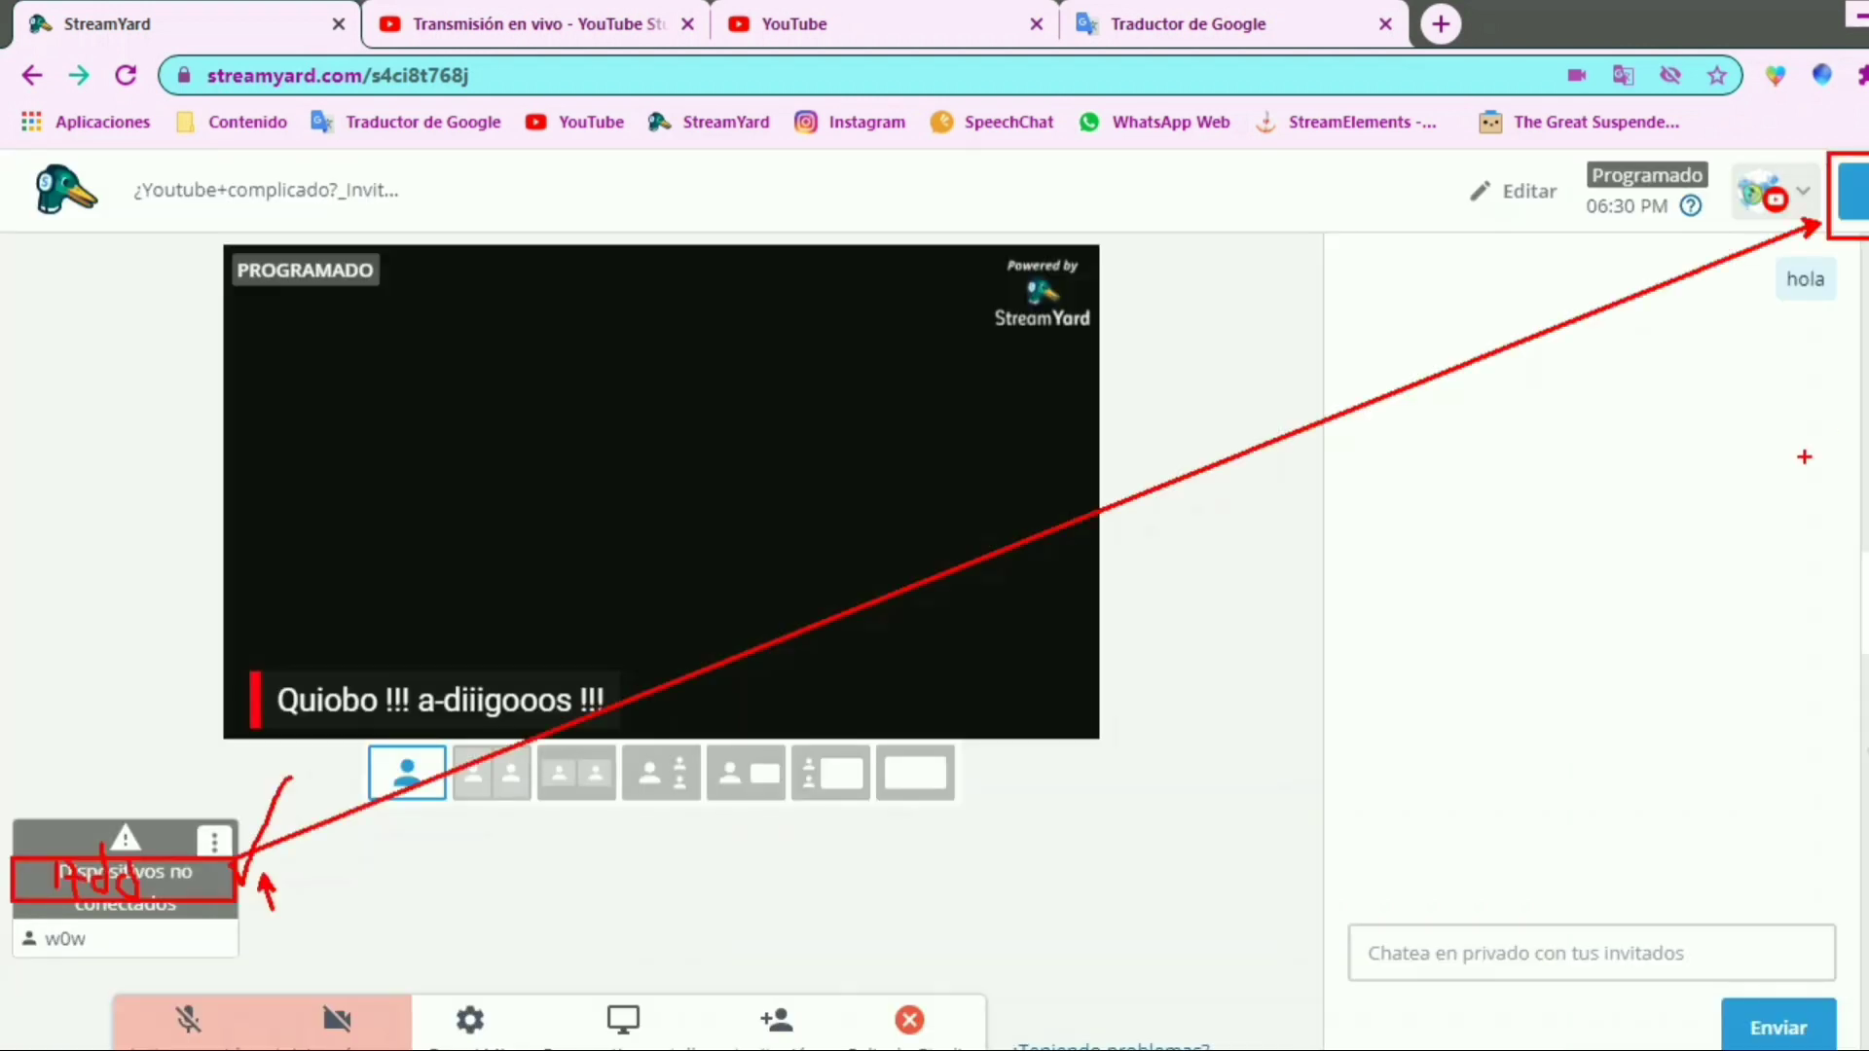
# Open the screen sharing tips in the studio and examine the advice on using two monitors and a good computer
pyautogui.press('Escape')
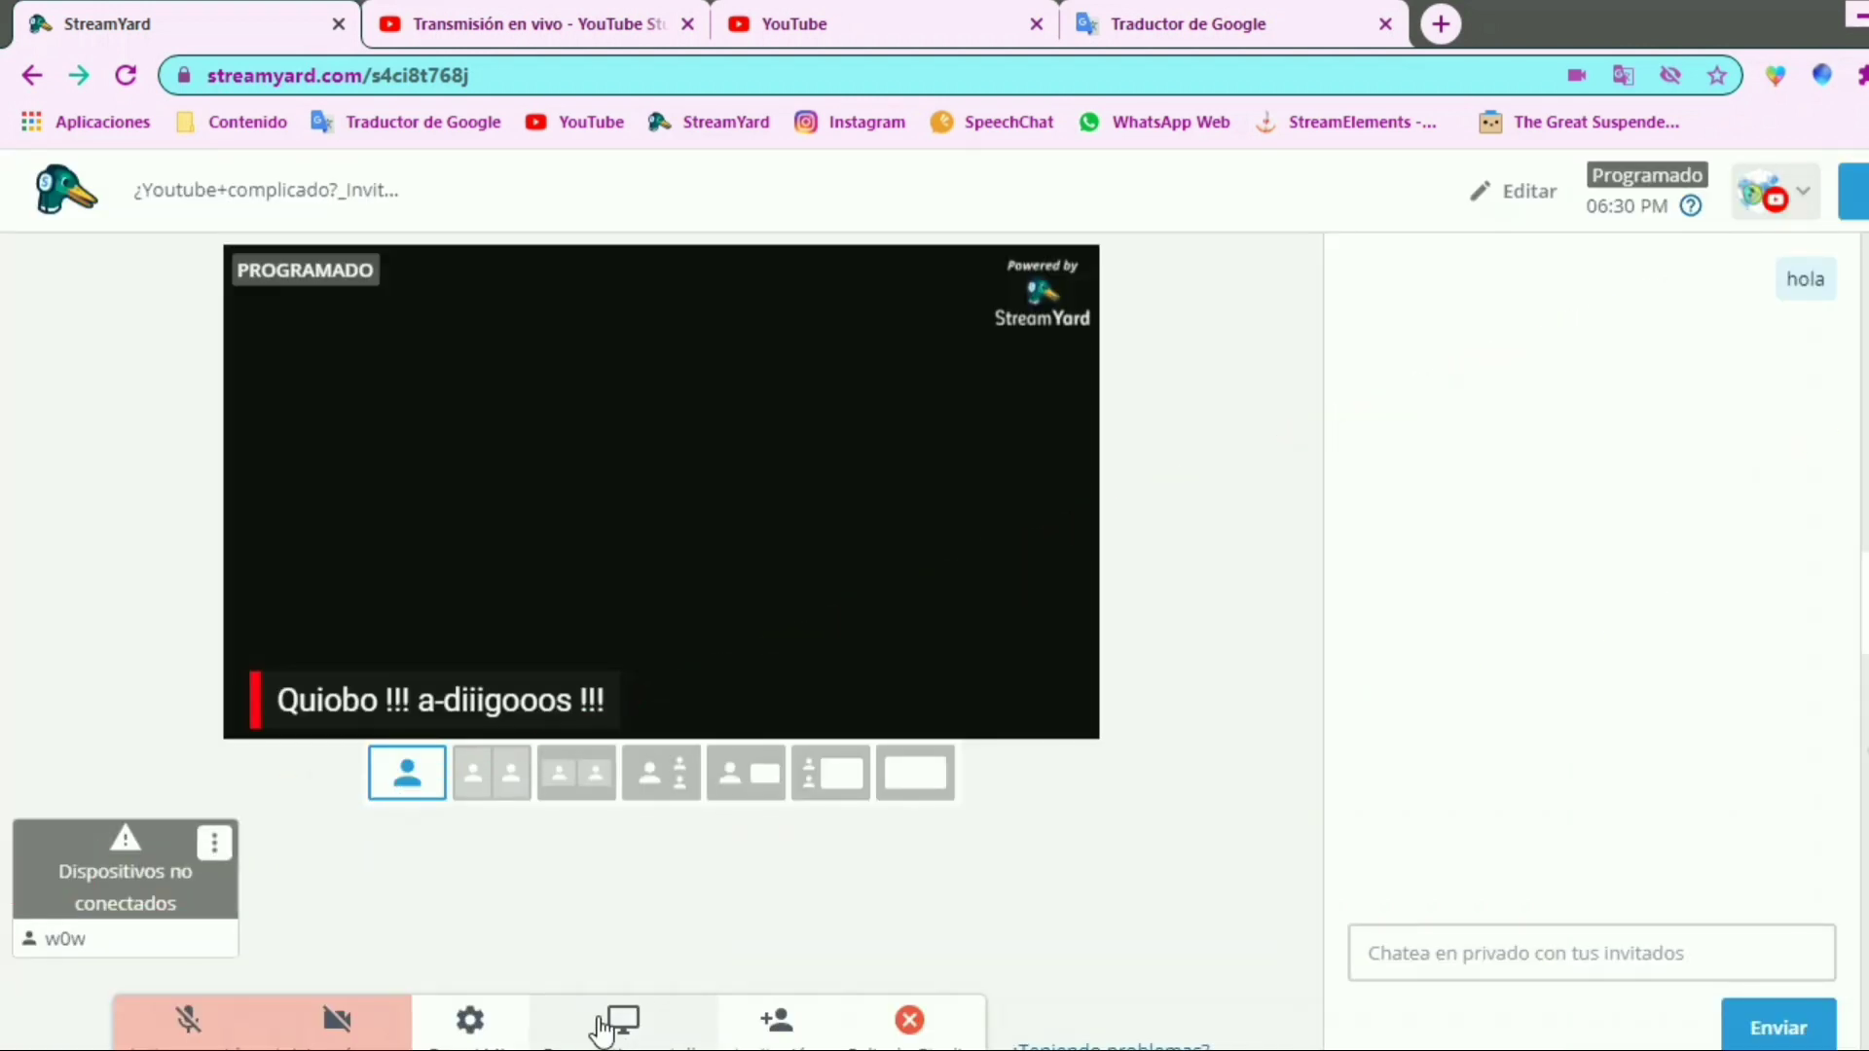
pyautogui.moveTo(522, 989)
pyautogui.mouseDown()
pyautogui.moveTo(750, 1050)
pyautogui.moveTo(852, 900)
pyautogui.mouseUp()
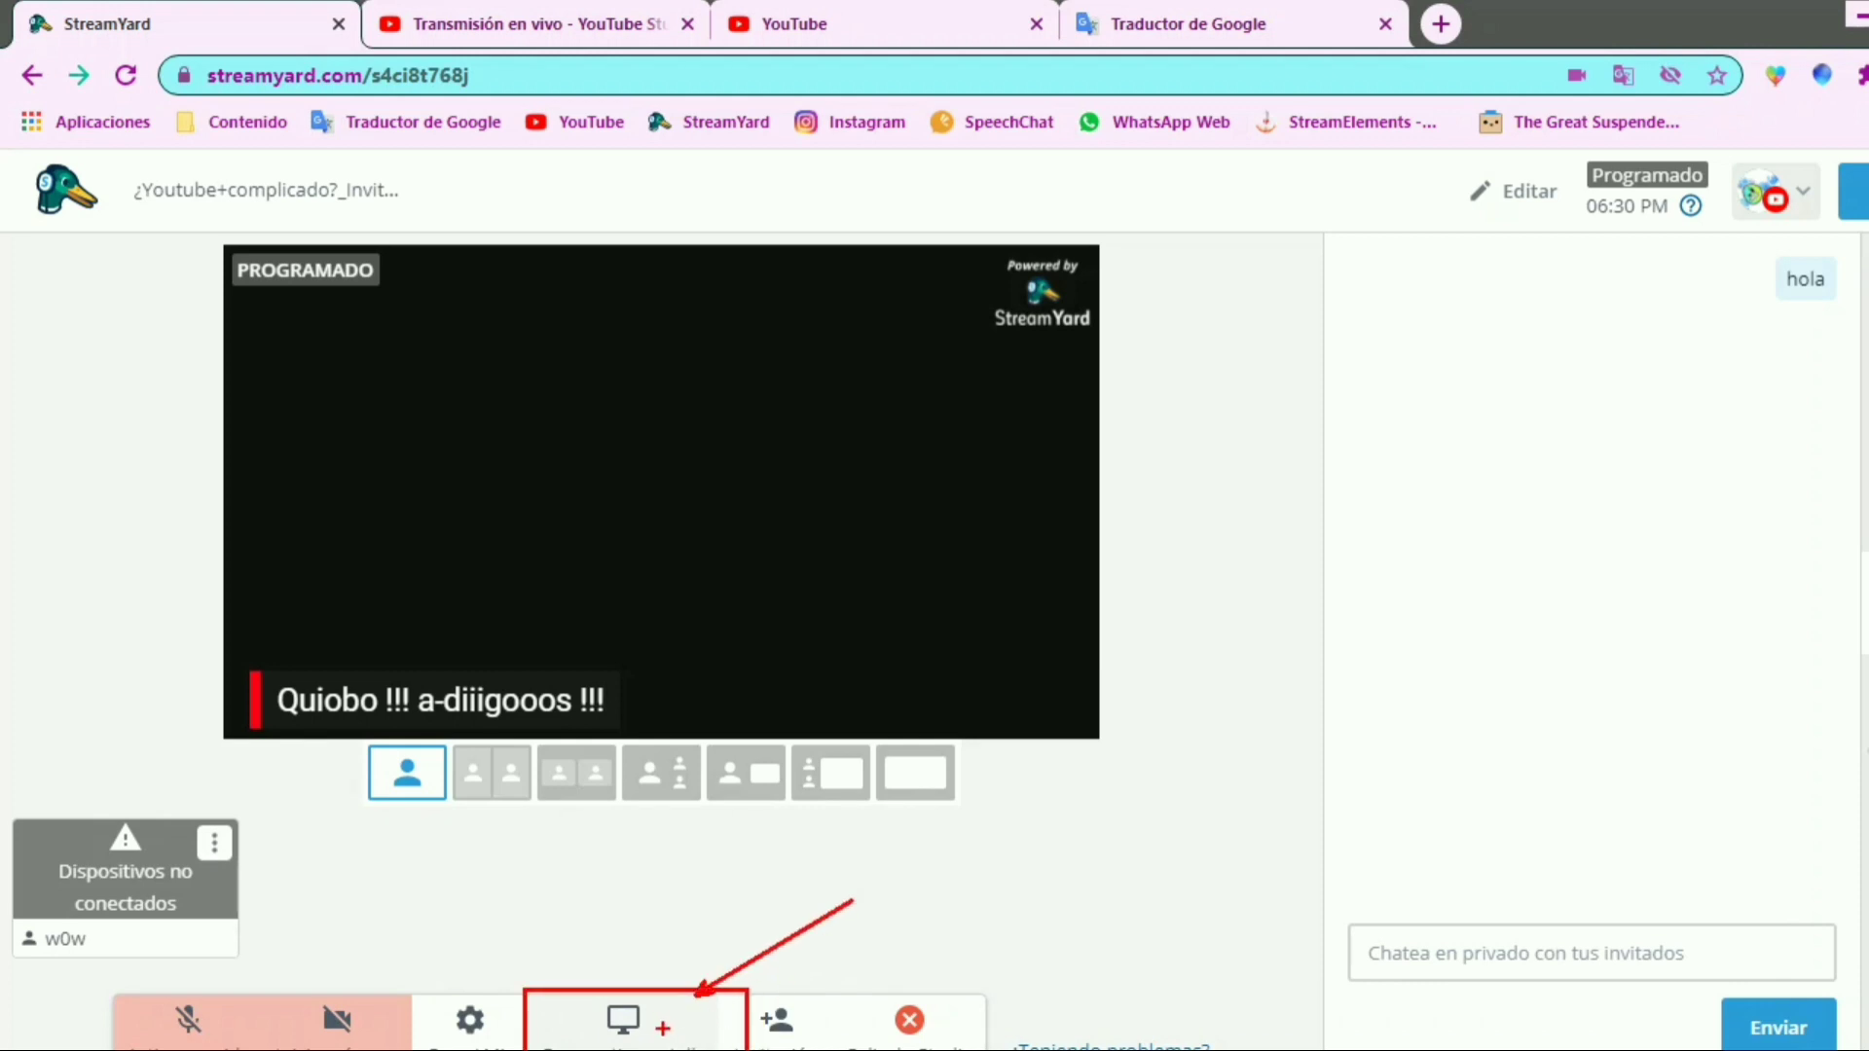
pyautogui.press('Escape')
pyautogui.click(686, 1015)
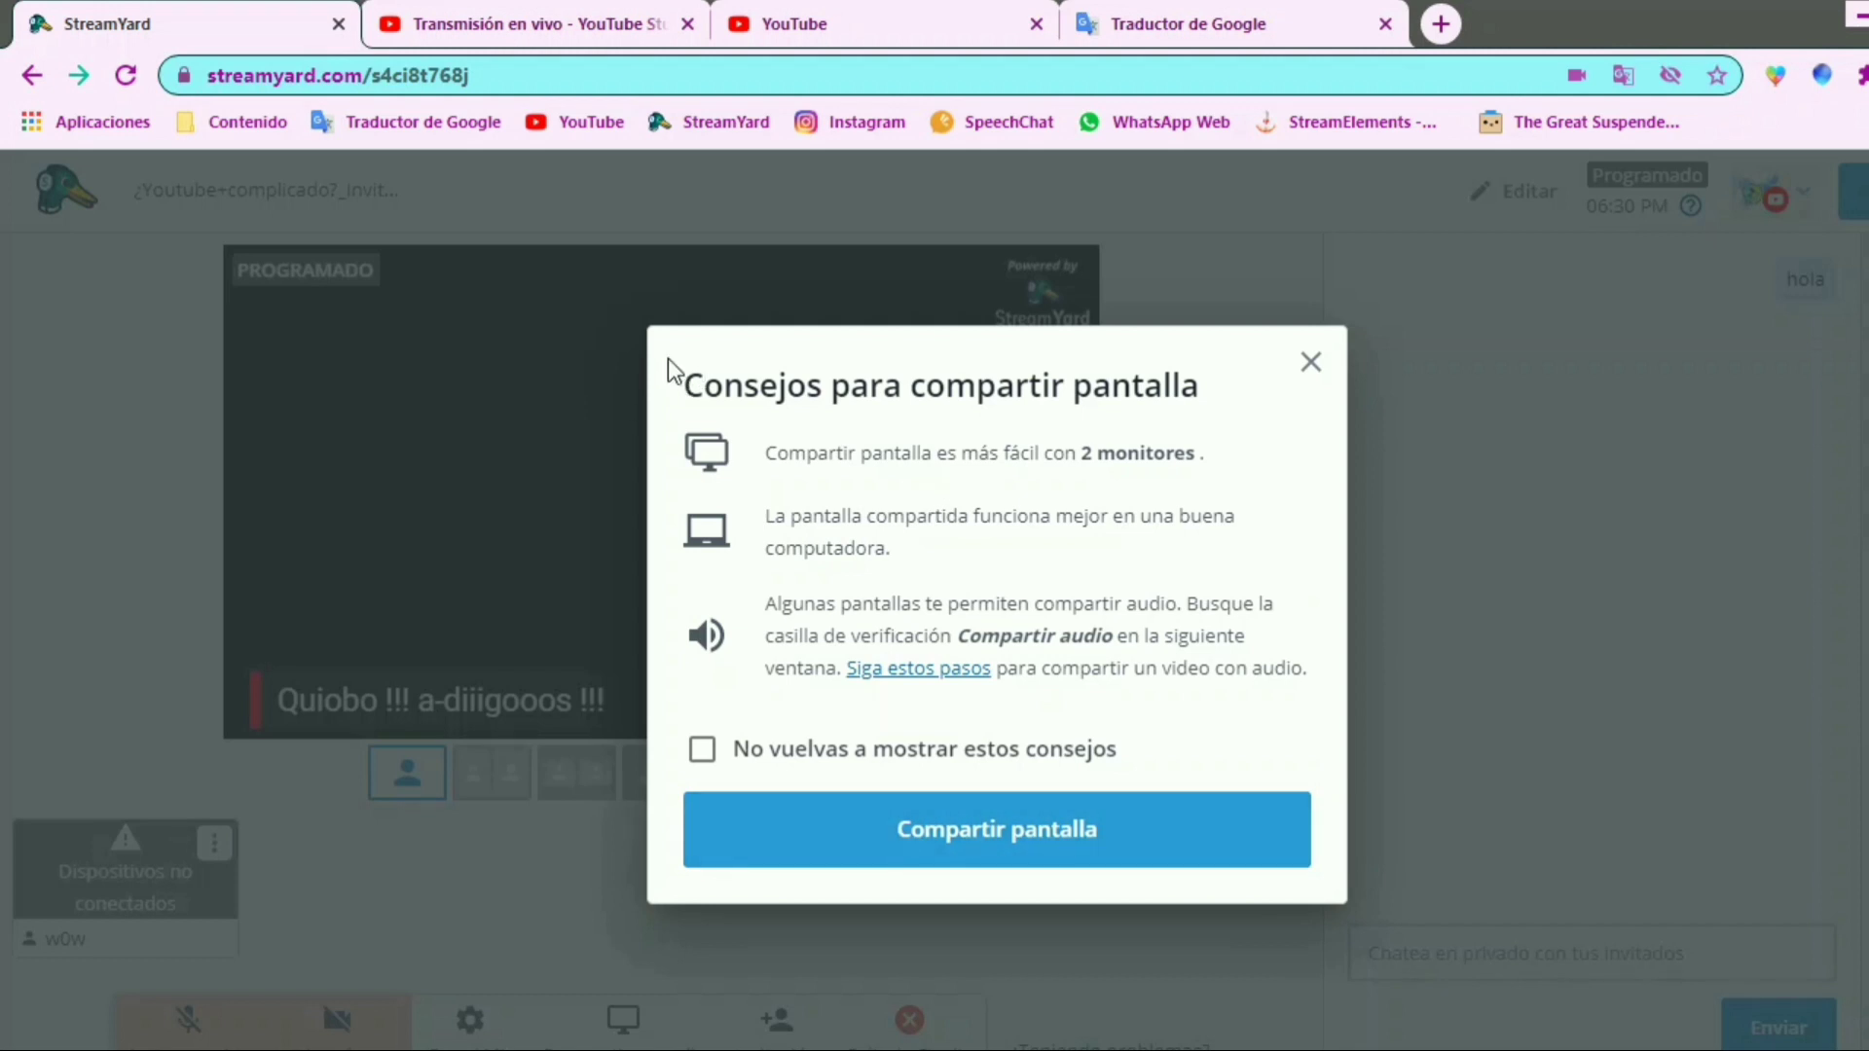
pyautogui.moveTo(670, 359)
pyautogui.mouseDown()
pyautogui.moveTo(725, 386)
pyautogui.moveTo(673, 428)
pyautogui.moveTo(1168, 490)
pyautogui.moveTo(1247, 479)
pyautogui.mouseUp()
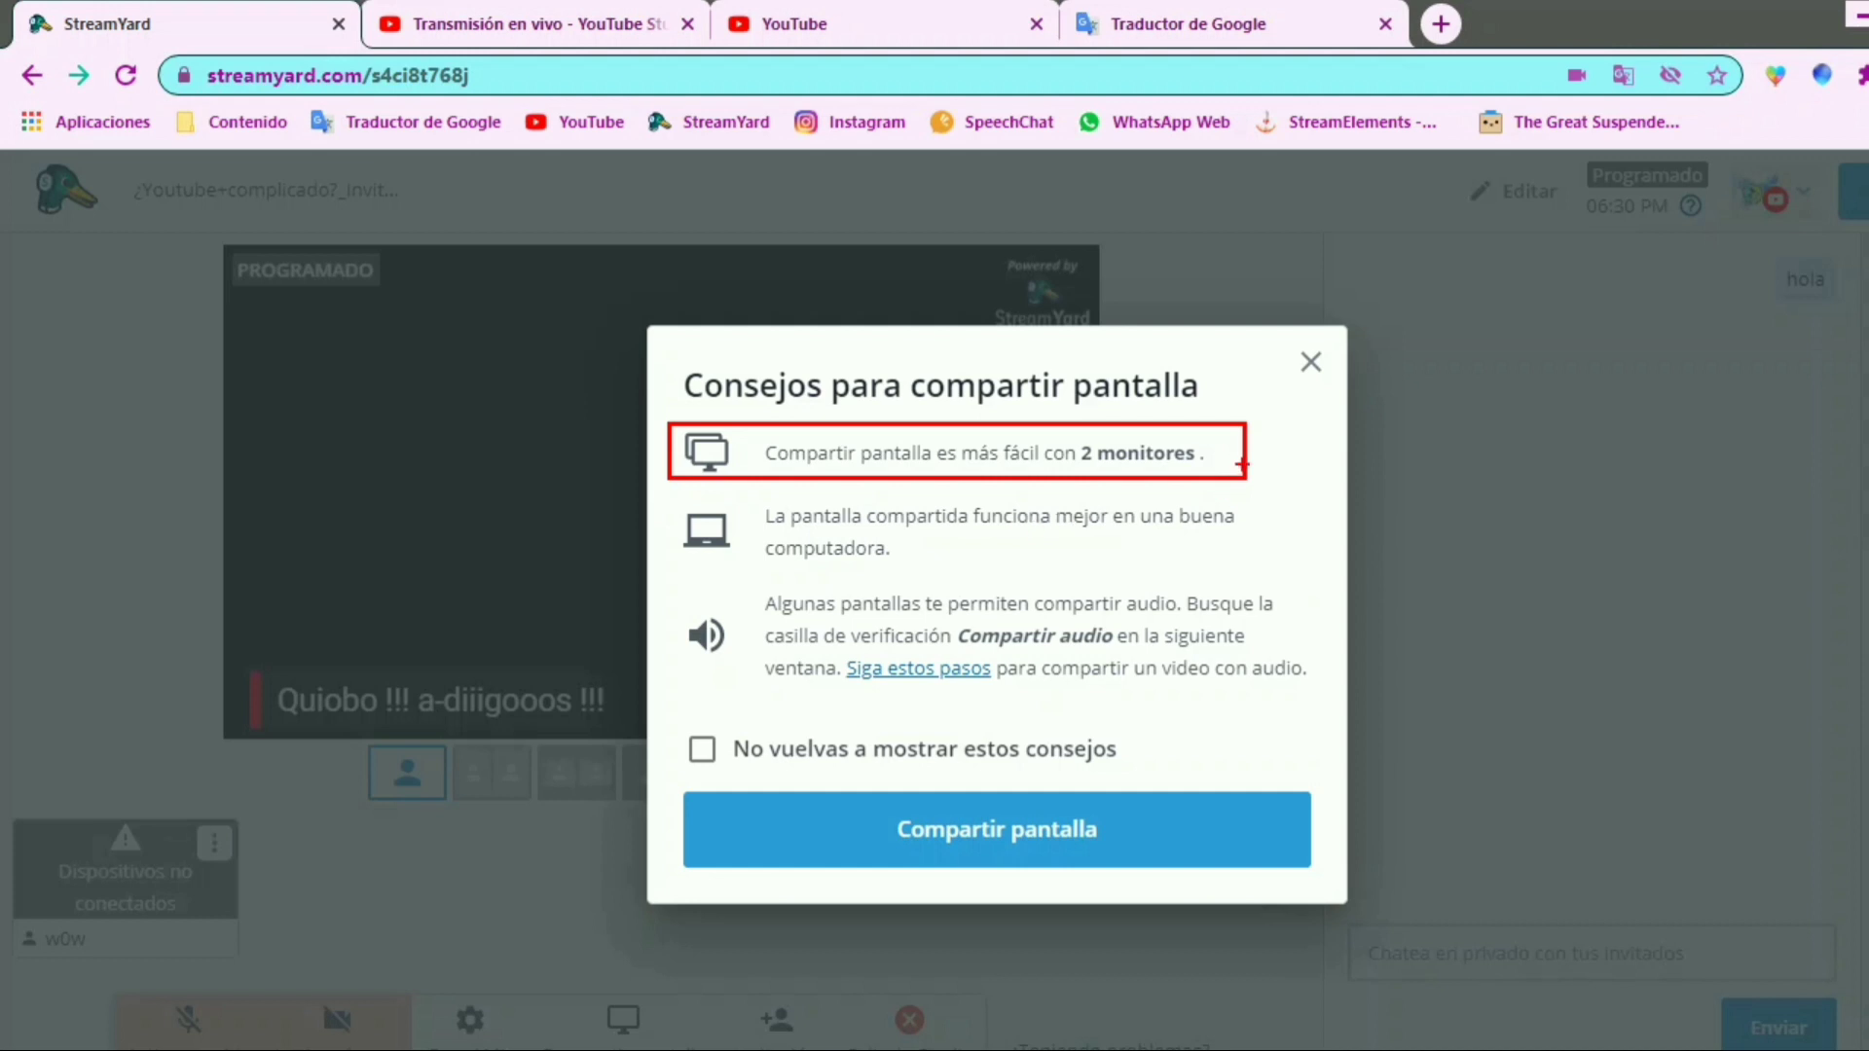
pyautogui.moveTo(1243, 389)
pyautogui.mouseDown()
pyautogui.moveTo(1297, 424)
pyautogui.moveTo(1250, 431)
pyautogui.mouseUp()
pyautogui.moveTo(659, 495); pyautogui.dragTo(1274, 573)
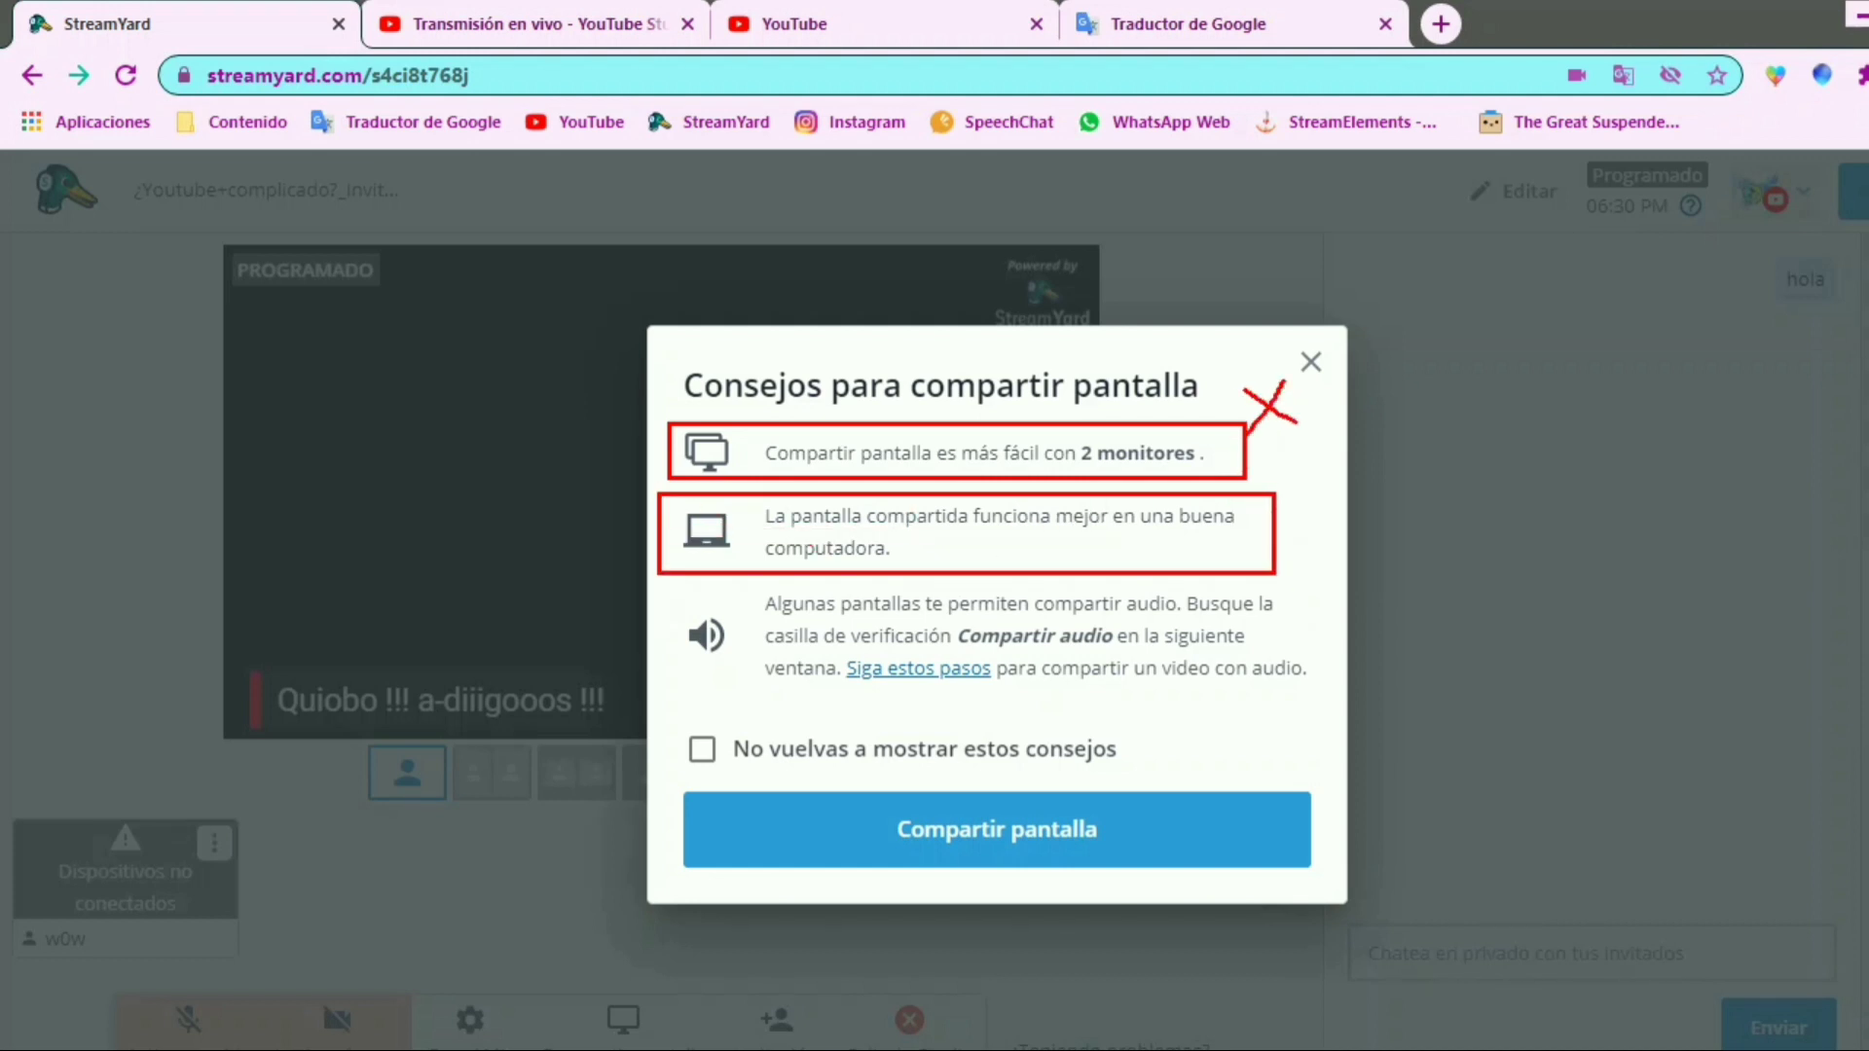
pyautogui.moveTo(1278, 471)
pyautogui.mouseDown()
pyautogui.moveTo(1292, 501)
pyautogui.moveTo(1335, 489)
pyautogui.mouseUp()
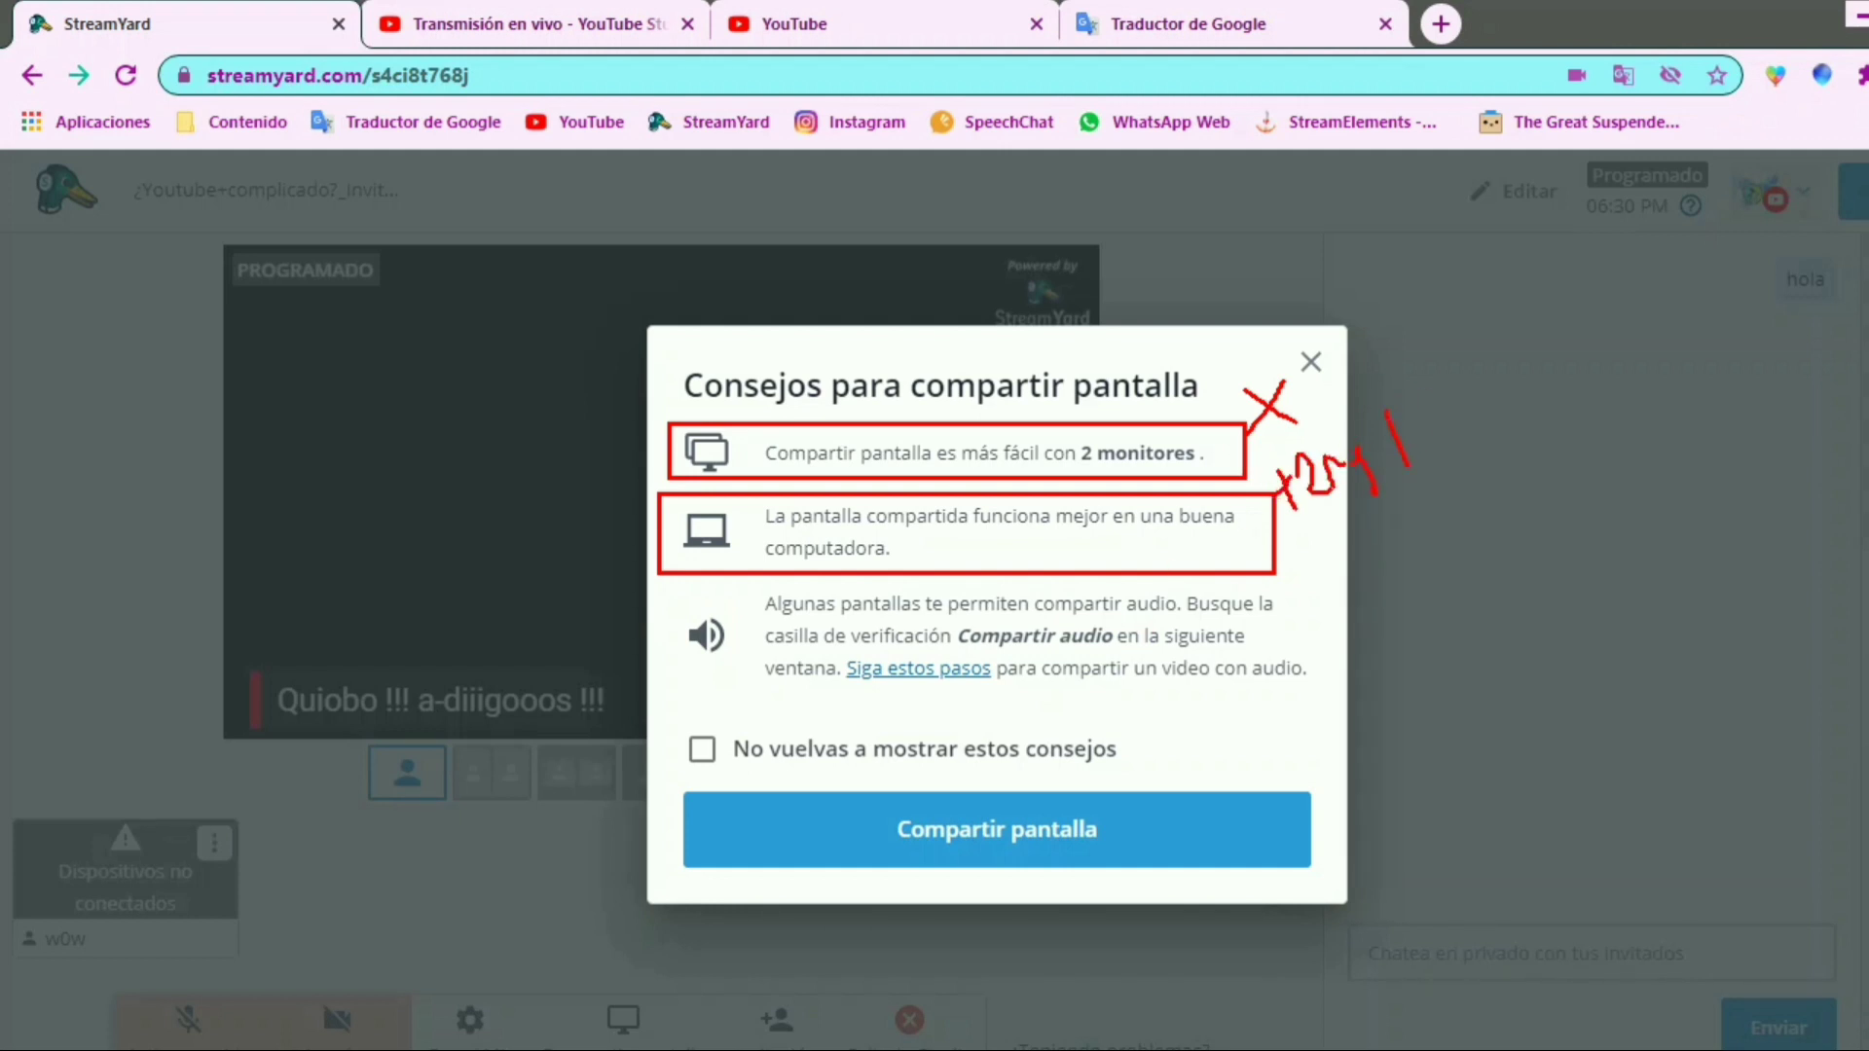
pyautogui.moveTo(1419, 390); pyautogui.dragTo(1439, 417)
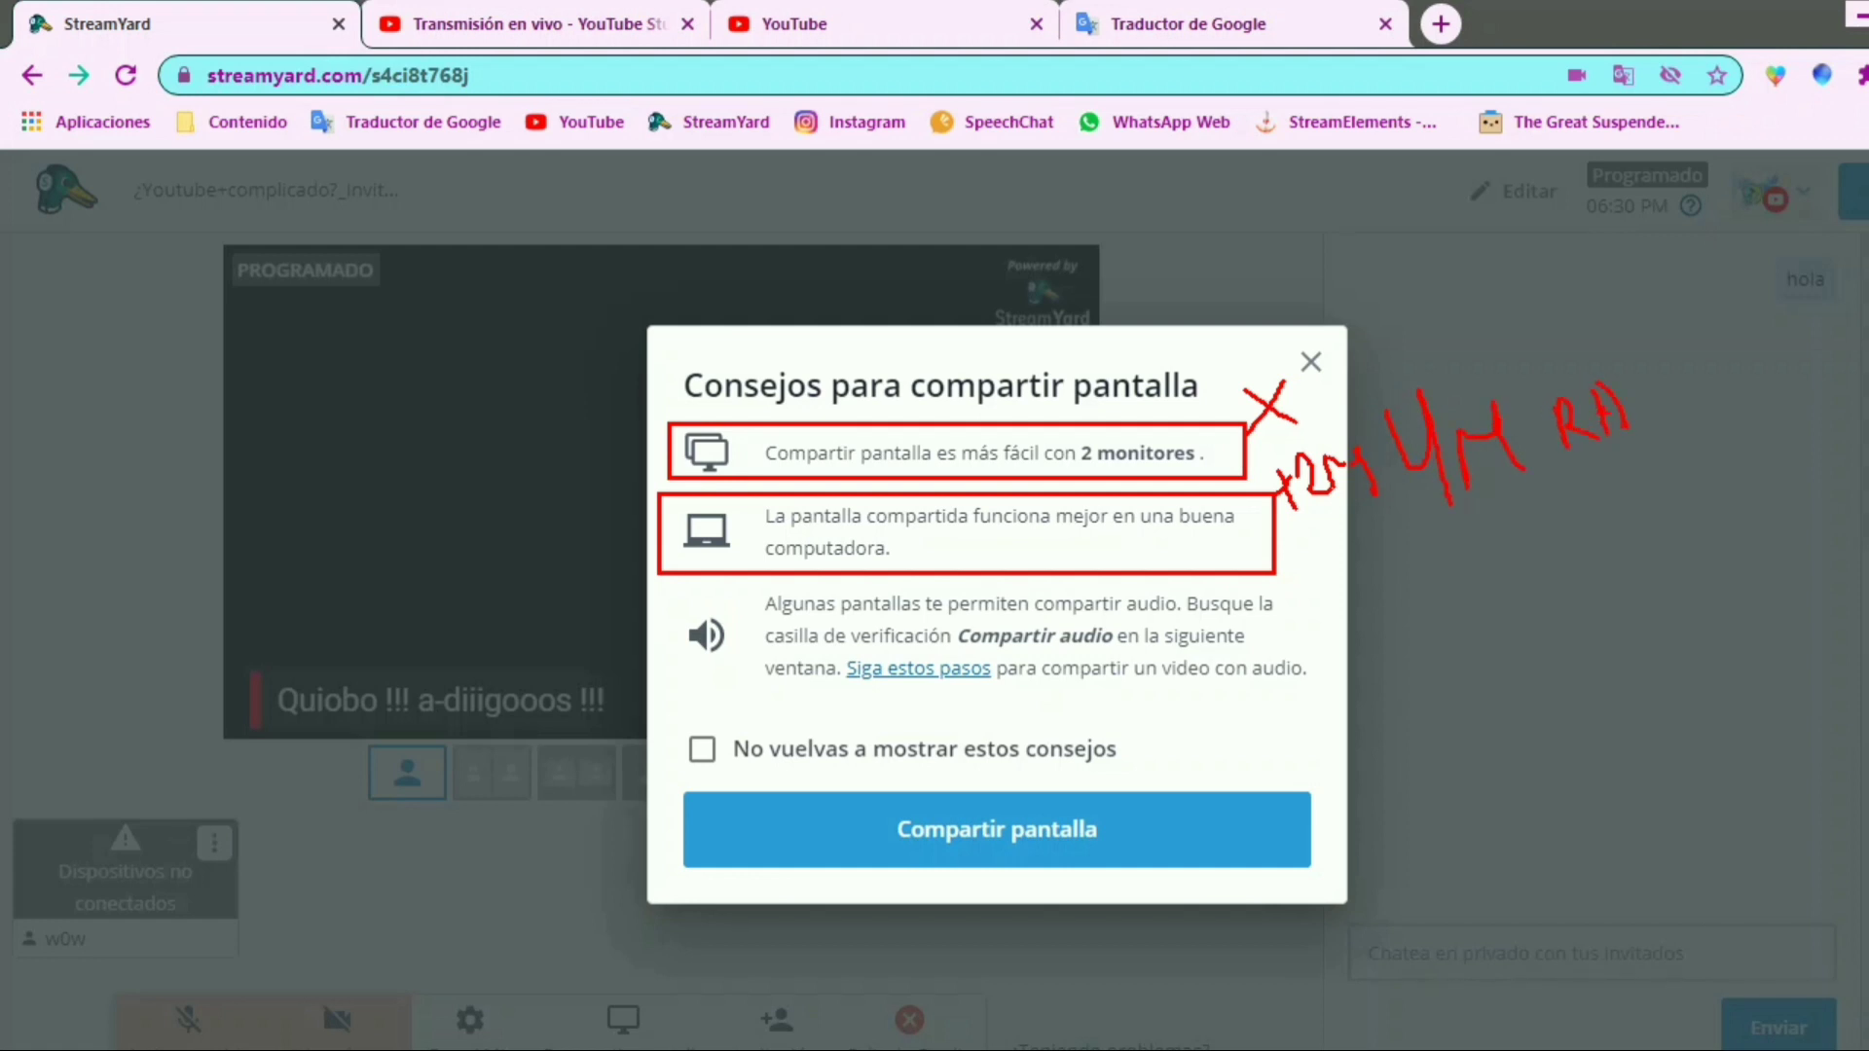
pyautogui.moveTo(1638, 358); pyautogui.dragTo(1651, 422)
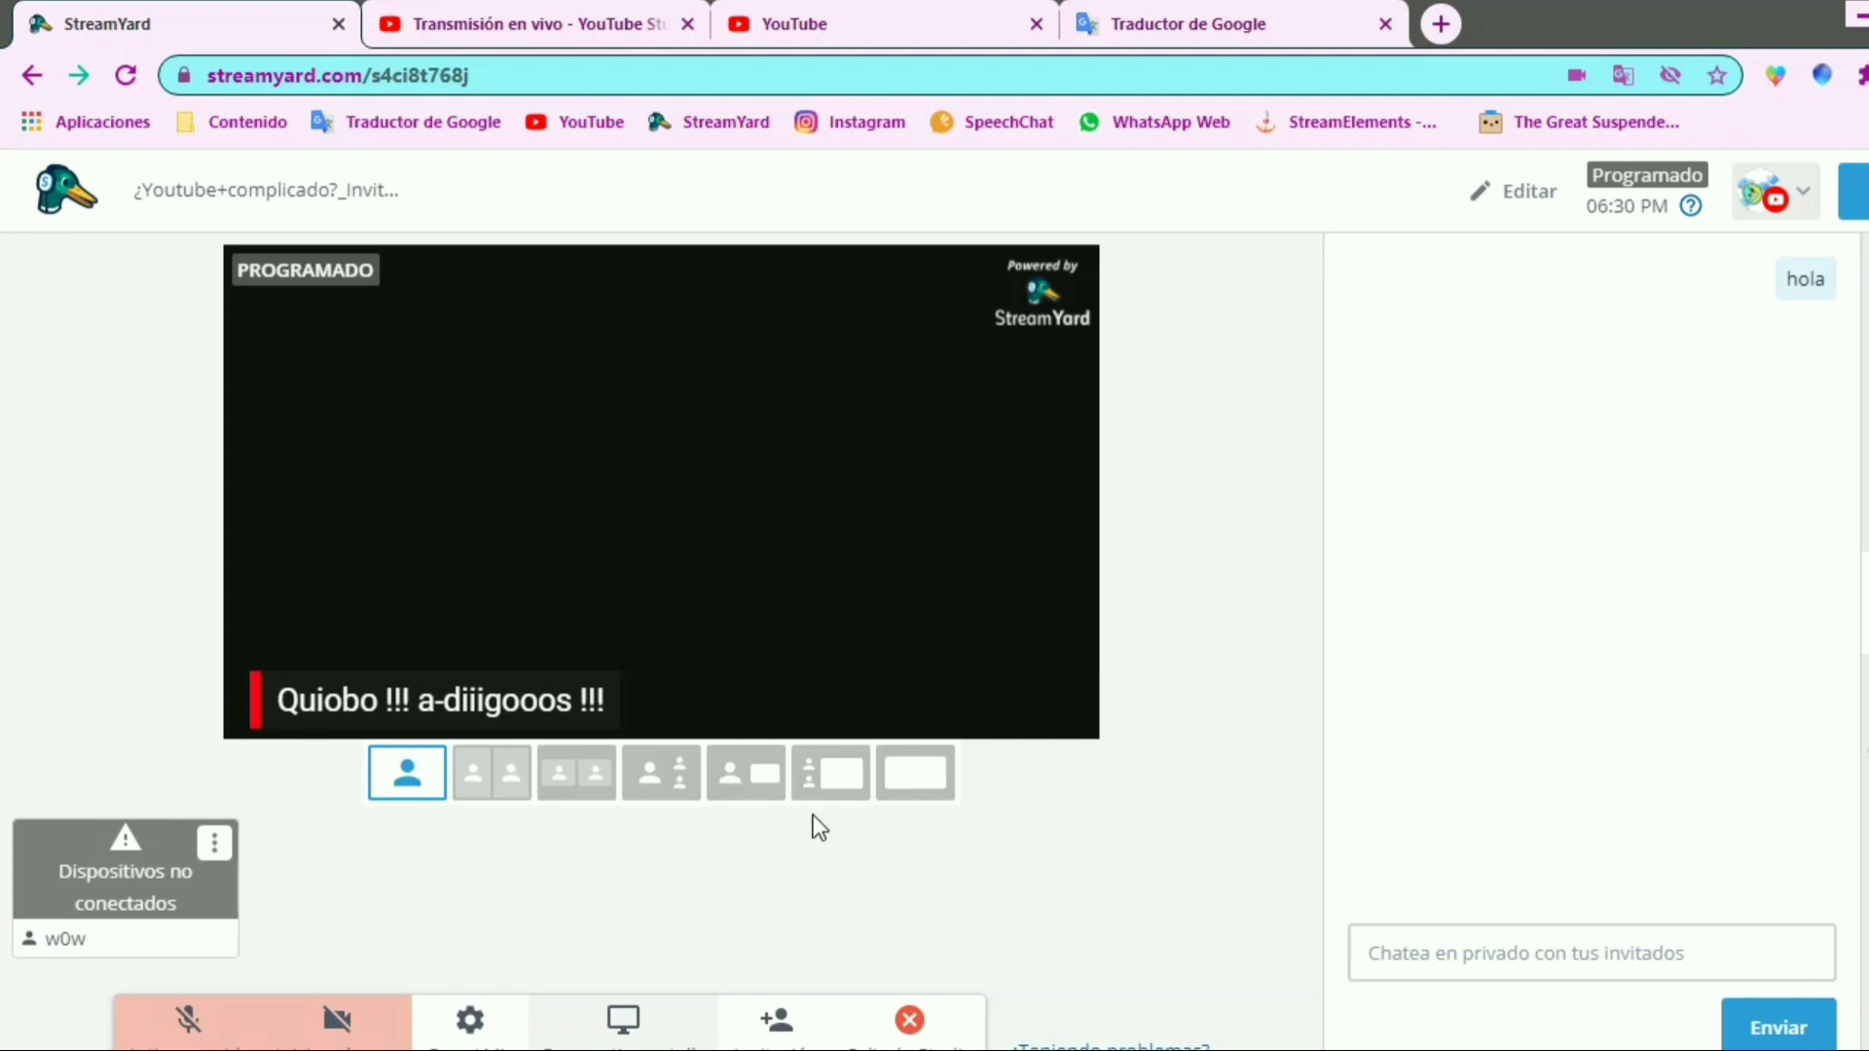
# Examine the three studio layouts with a shared screen and how they relate to the screen sharing option
pyautogui.moveTo(705, 778)
pyautogui.mouseDown()
pyautogui.moveTo(705, 741)
pyautogui.moveTo(704, 802)
pyautogui.moveTo(795, 806)
pyautogui.mouseUp()
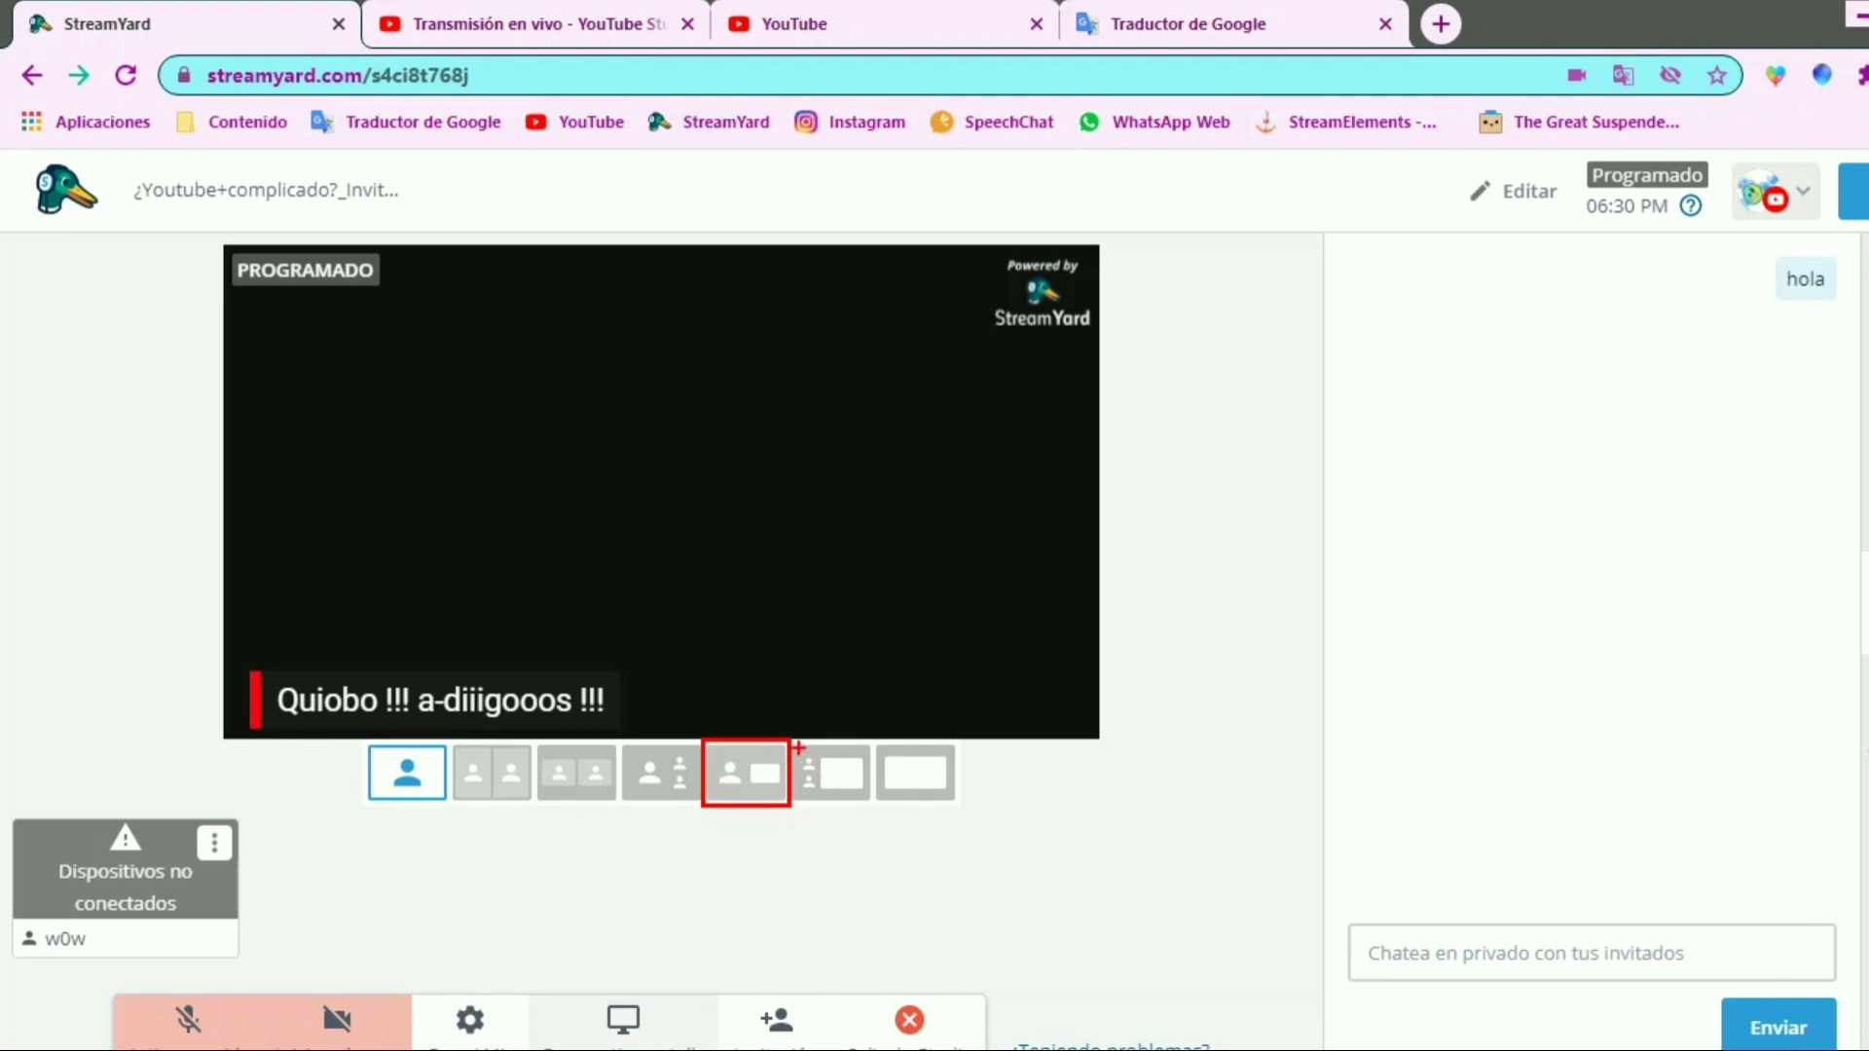
pyautogui.moveTo(790, 736); pyautogui.dragTo(880, 814)
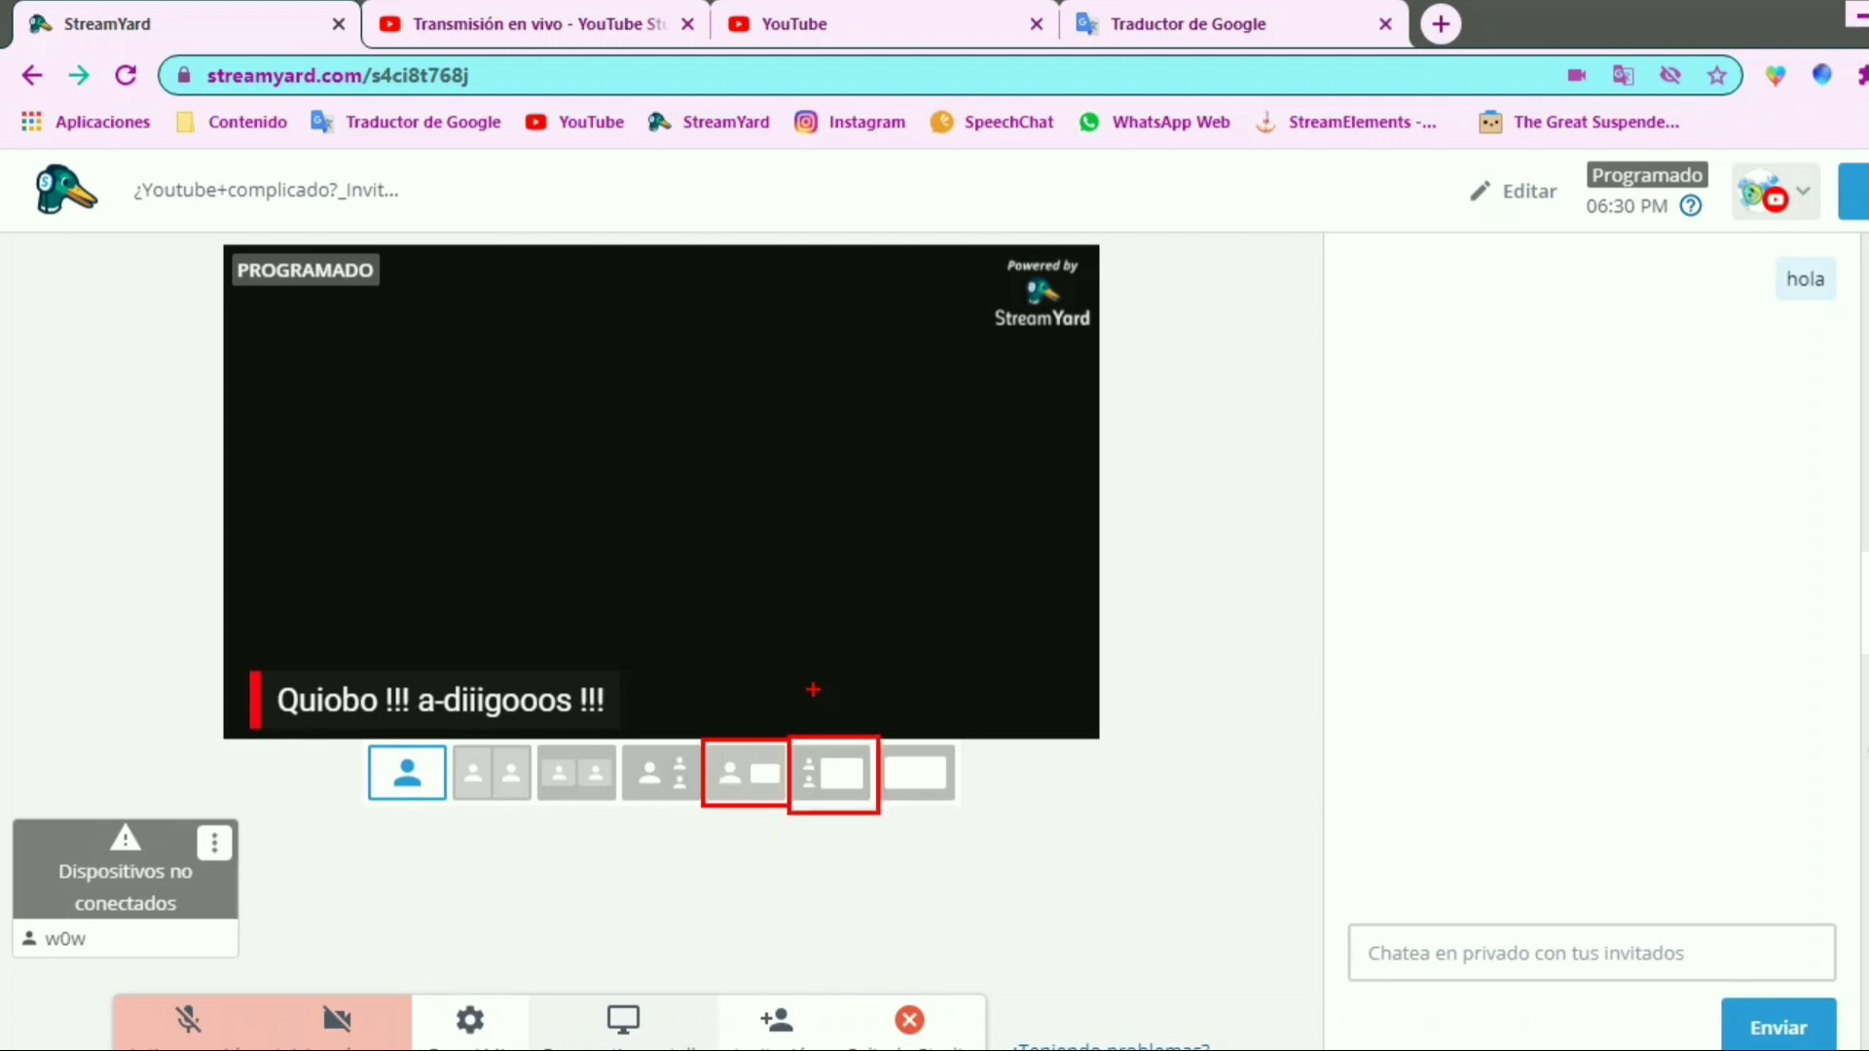
pyautogui.moveTo(854, 687); pyautogui.dragTo(1046, 638)
pyautogui.moveTo(730, 680)
pyautogui.mouseDown()
pyautogui.moveTo(732, 722)
pyautogui.moveTo(755, 720)
pyautogui.mouseUp()
pyautogui.moveTo(770, 672); pyautogui.dragTo(770, 688)
pyautogui.moveTo(763, 681); pyautogui.dragTo(777, 680)
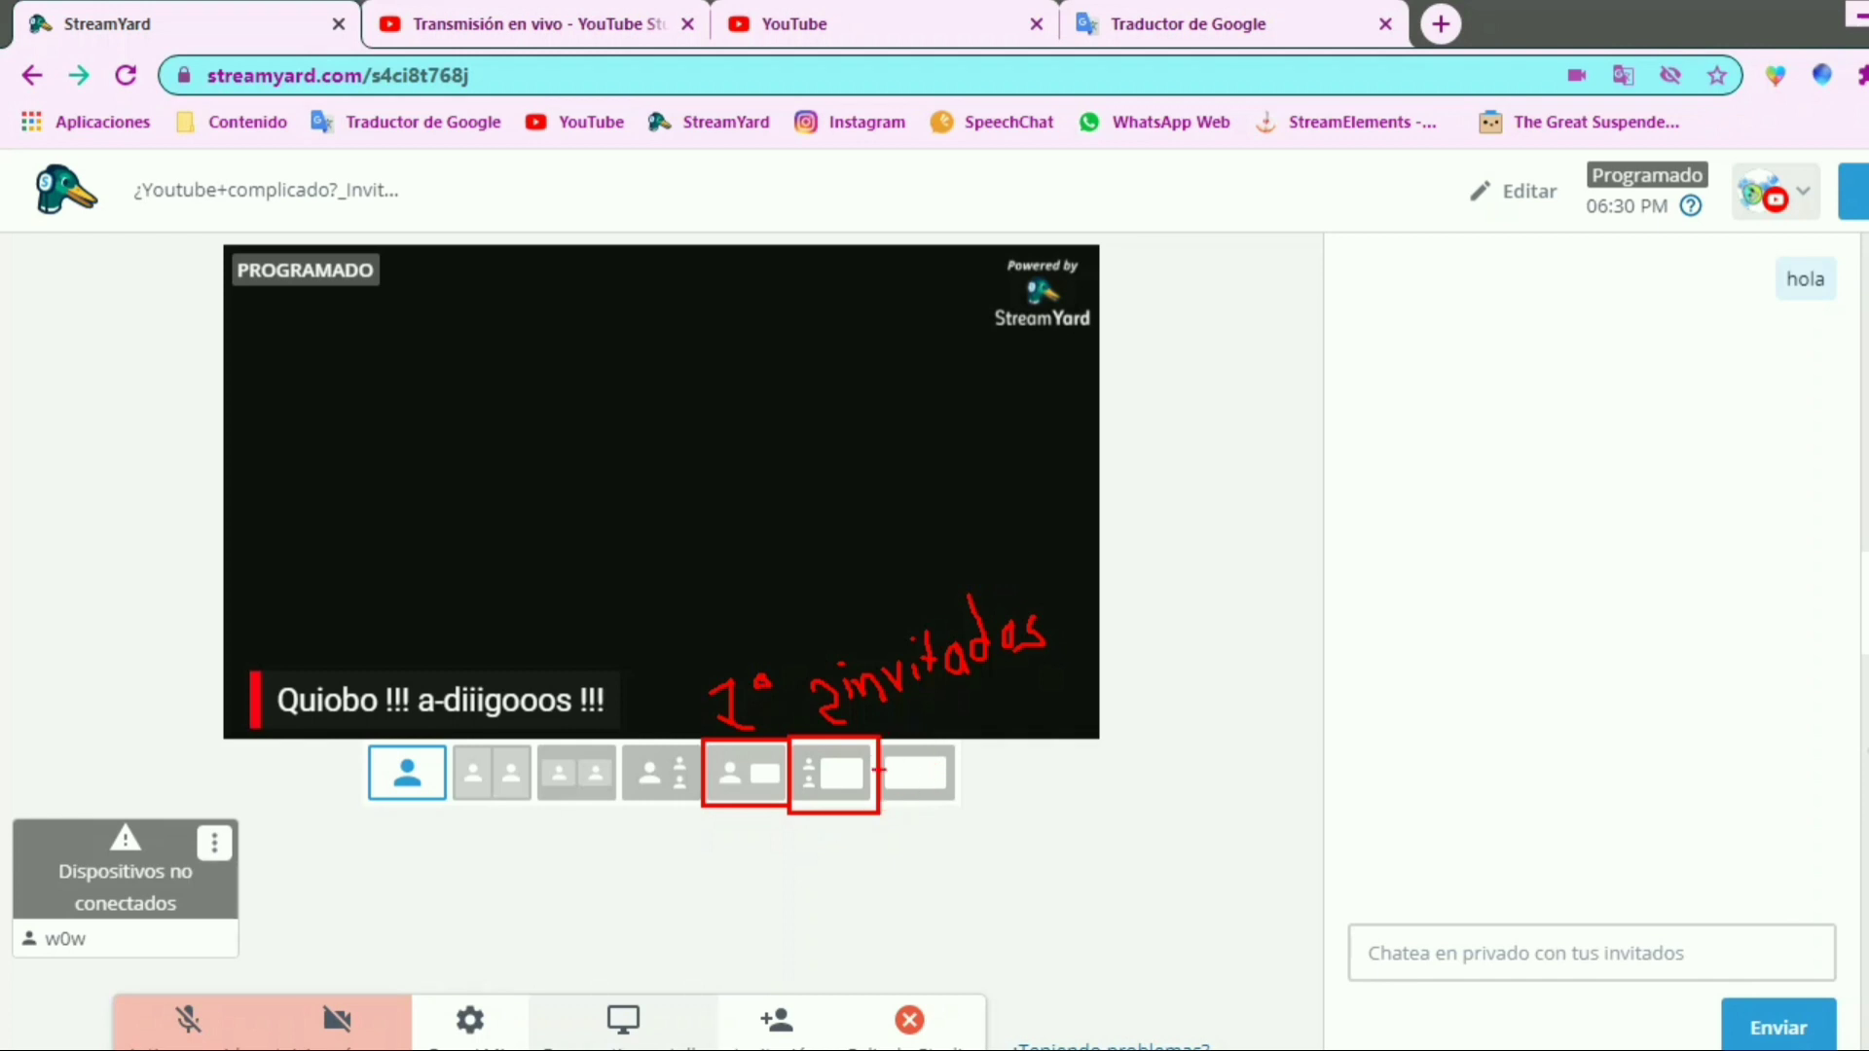
pyautogui.moveTo(874, 740); pyautogui.dragTo(971, 814)
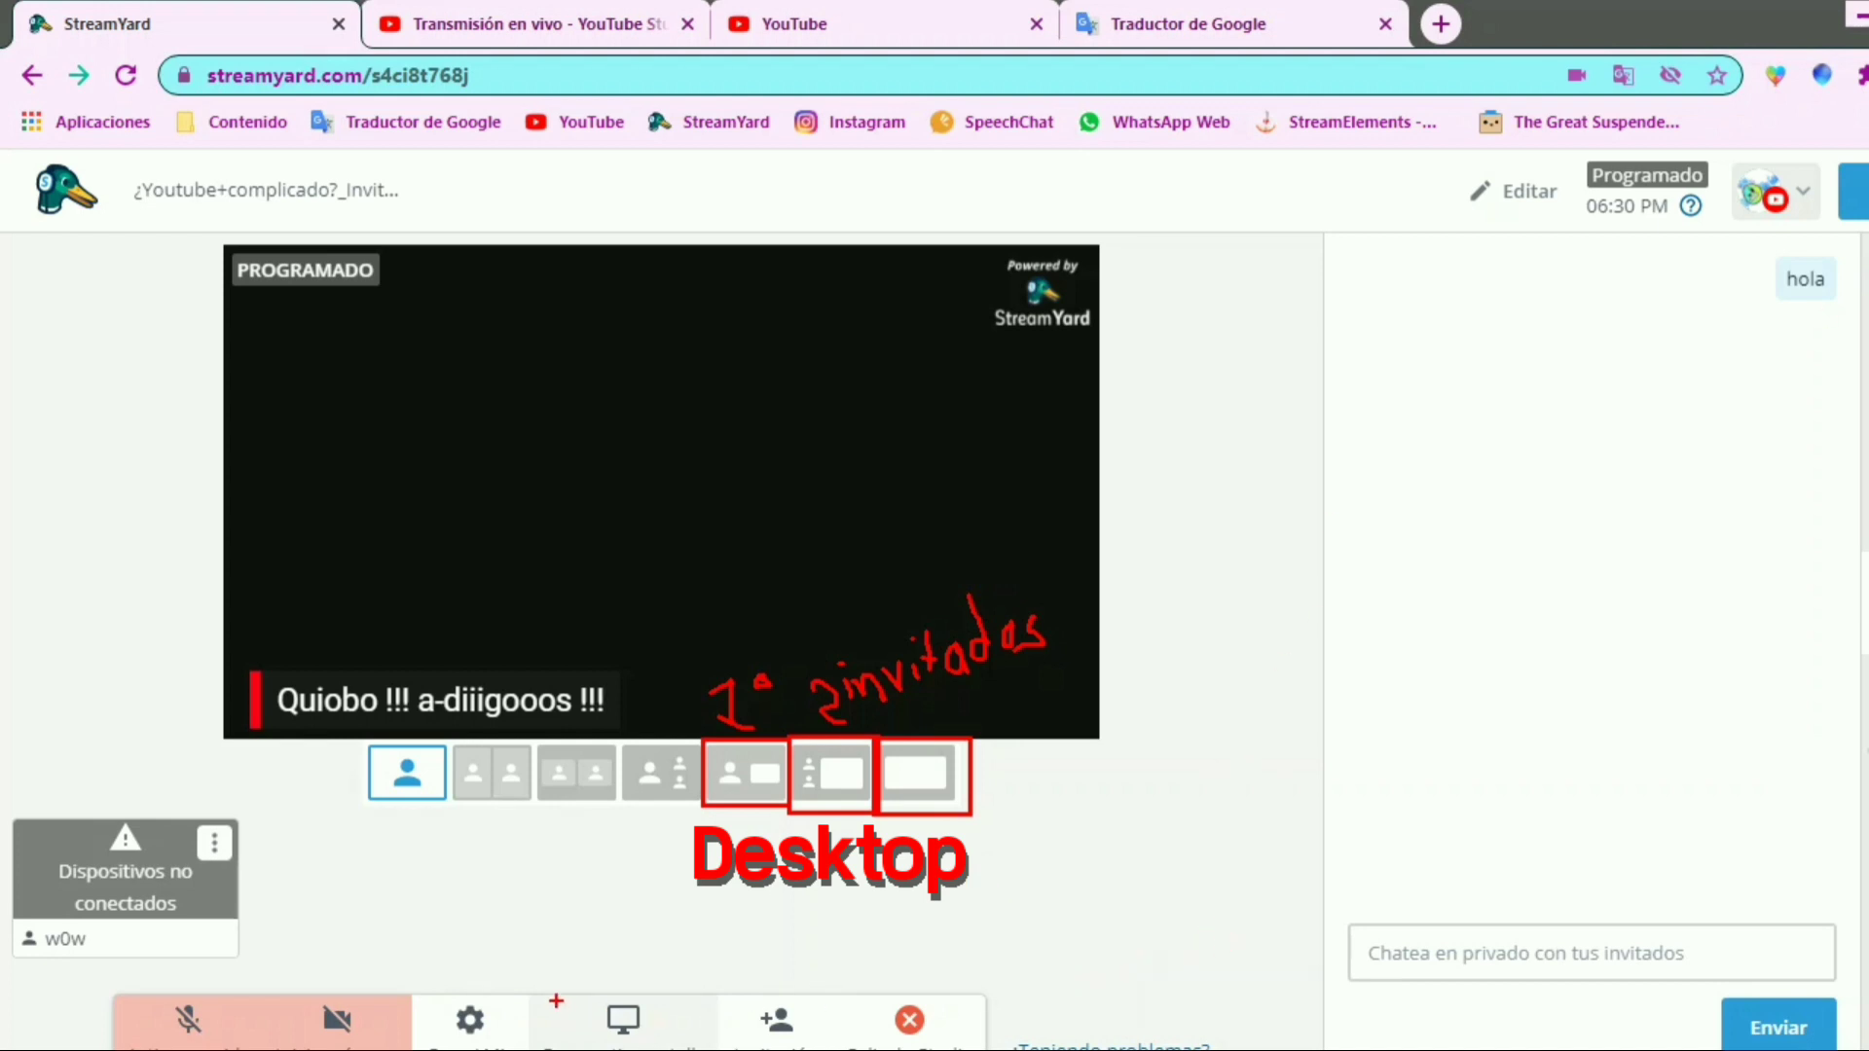
pyautogui.moveTo(542, 993)
pyautogui.mouseDown()
pyautogui.moveTo(639, 1048)
pyautogui.moveTo(706, 1050)
pyautogui.mouseUp()
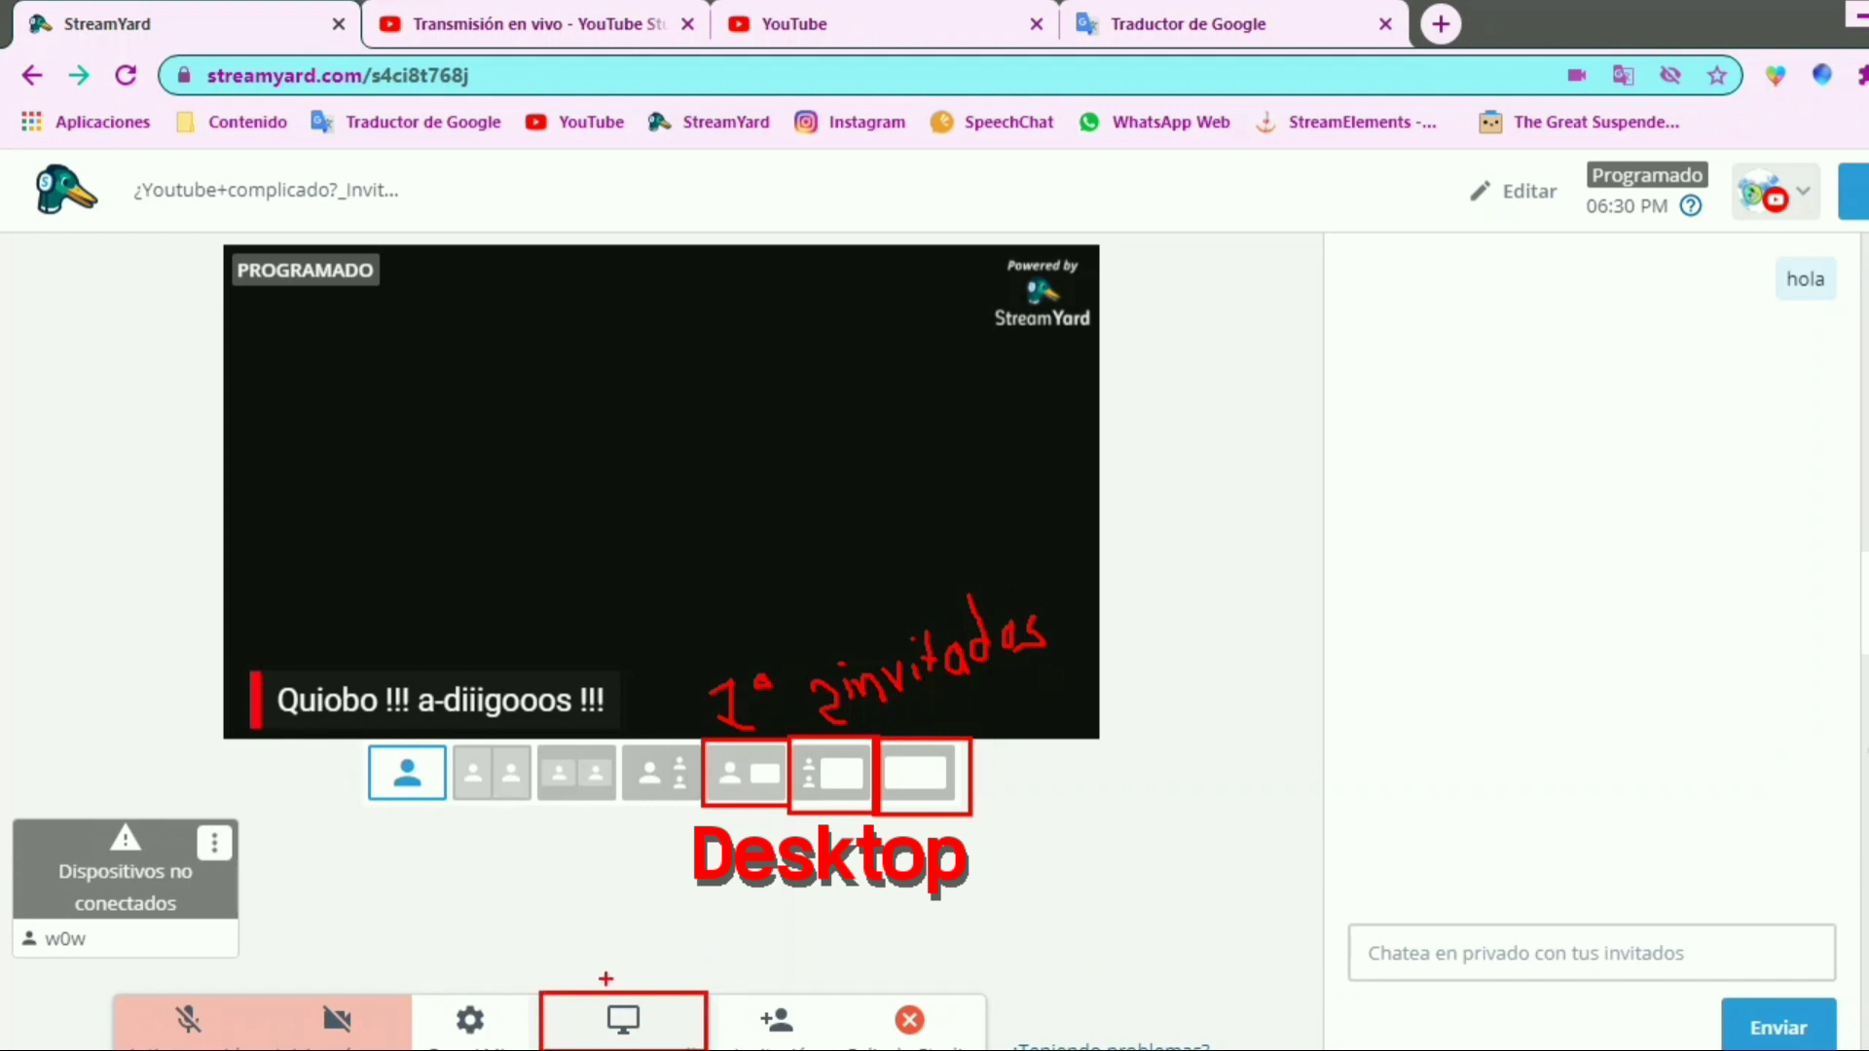
pyautogui.moveTo(606, 980)
pyautogui.mouseDown()
pyautogui.moveTo(731, 806)
pyautogui.moveTo(743, 836)
pyautogui.moveTo(638, 1003)
pyautogui.mouseUp()
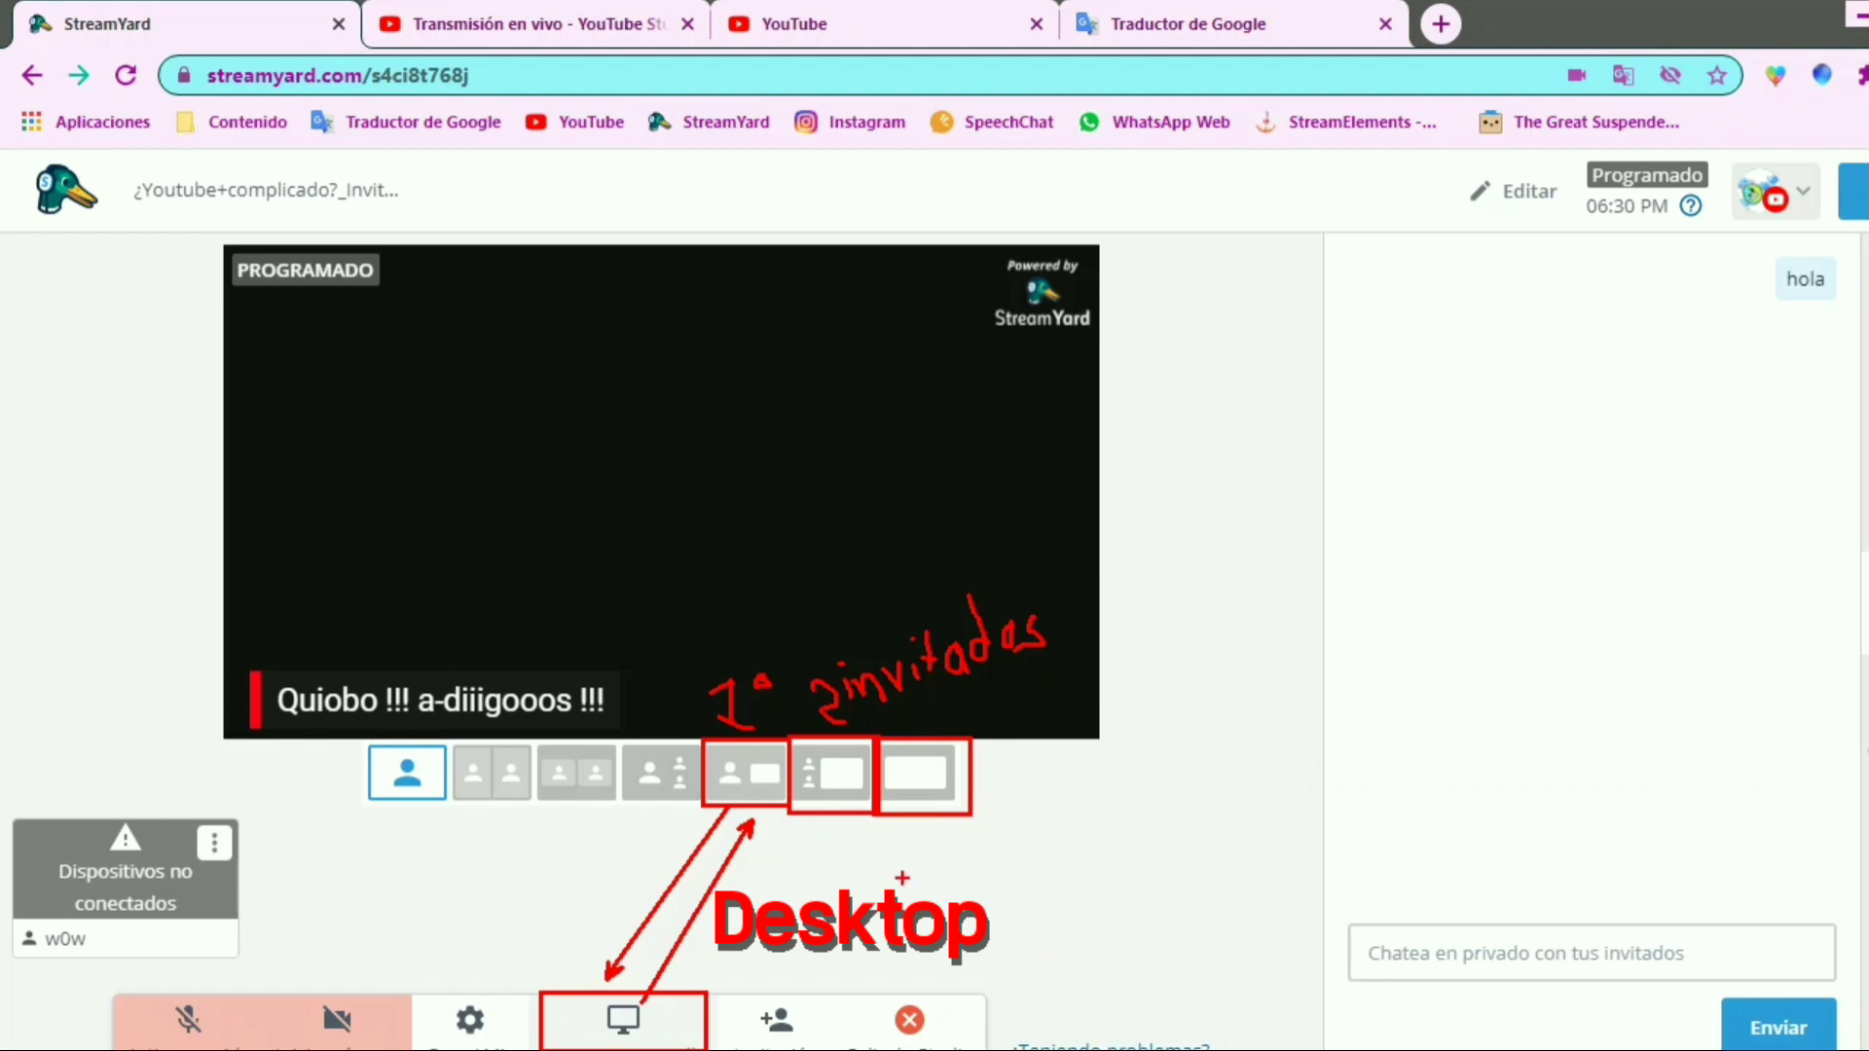
pyautogui.moveTo(1048, 1048)
pyautogui.mouseDown()
pyautogui.moveTo(519, 641)
pyautogui.moveTo(524, 682)
pyautogui.mouseUp()
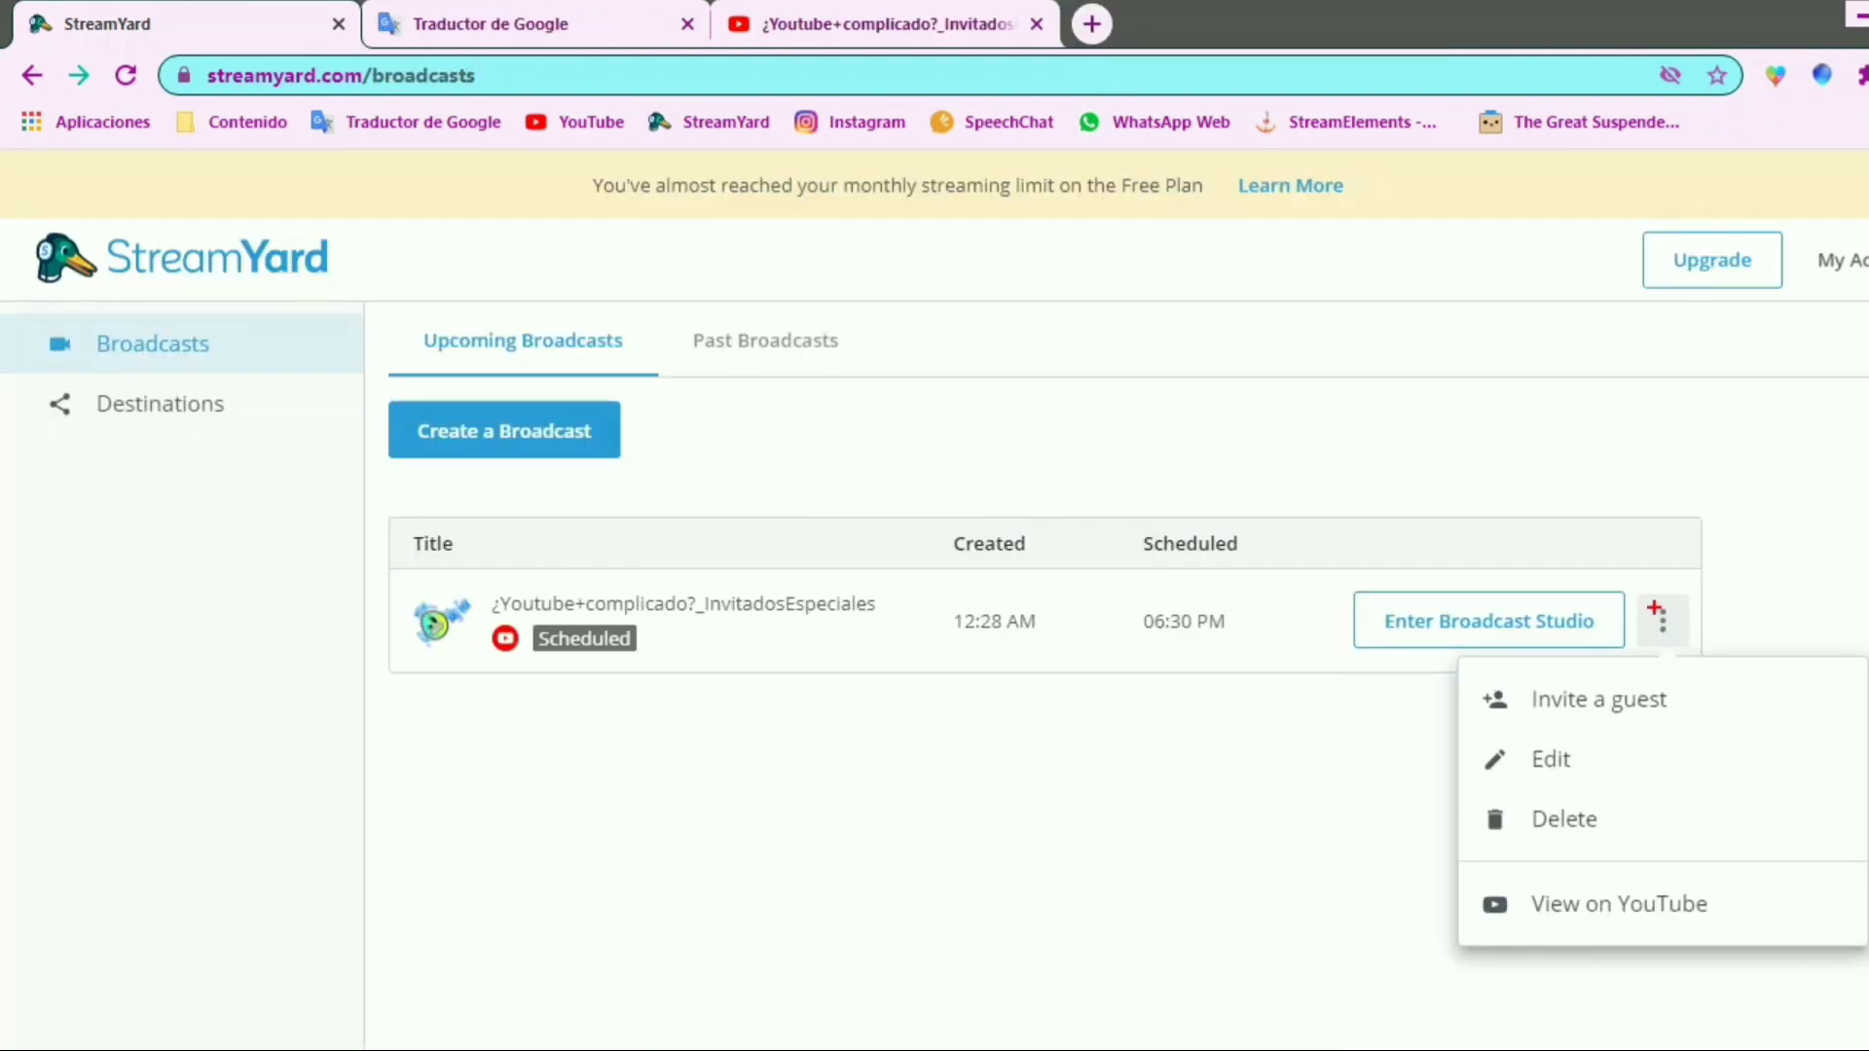
# Examine the scheduled broadcast's options for inviting a guest, editing, deleting and viewing on YouTube
pyautogui.moveTo(1644, 589); pyautogui.dragTo(1694, 654)
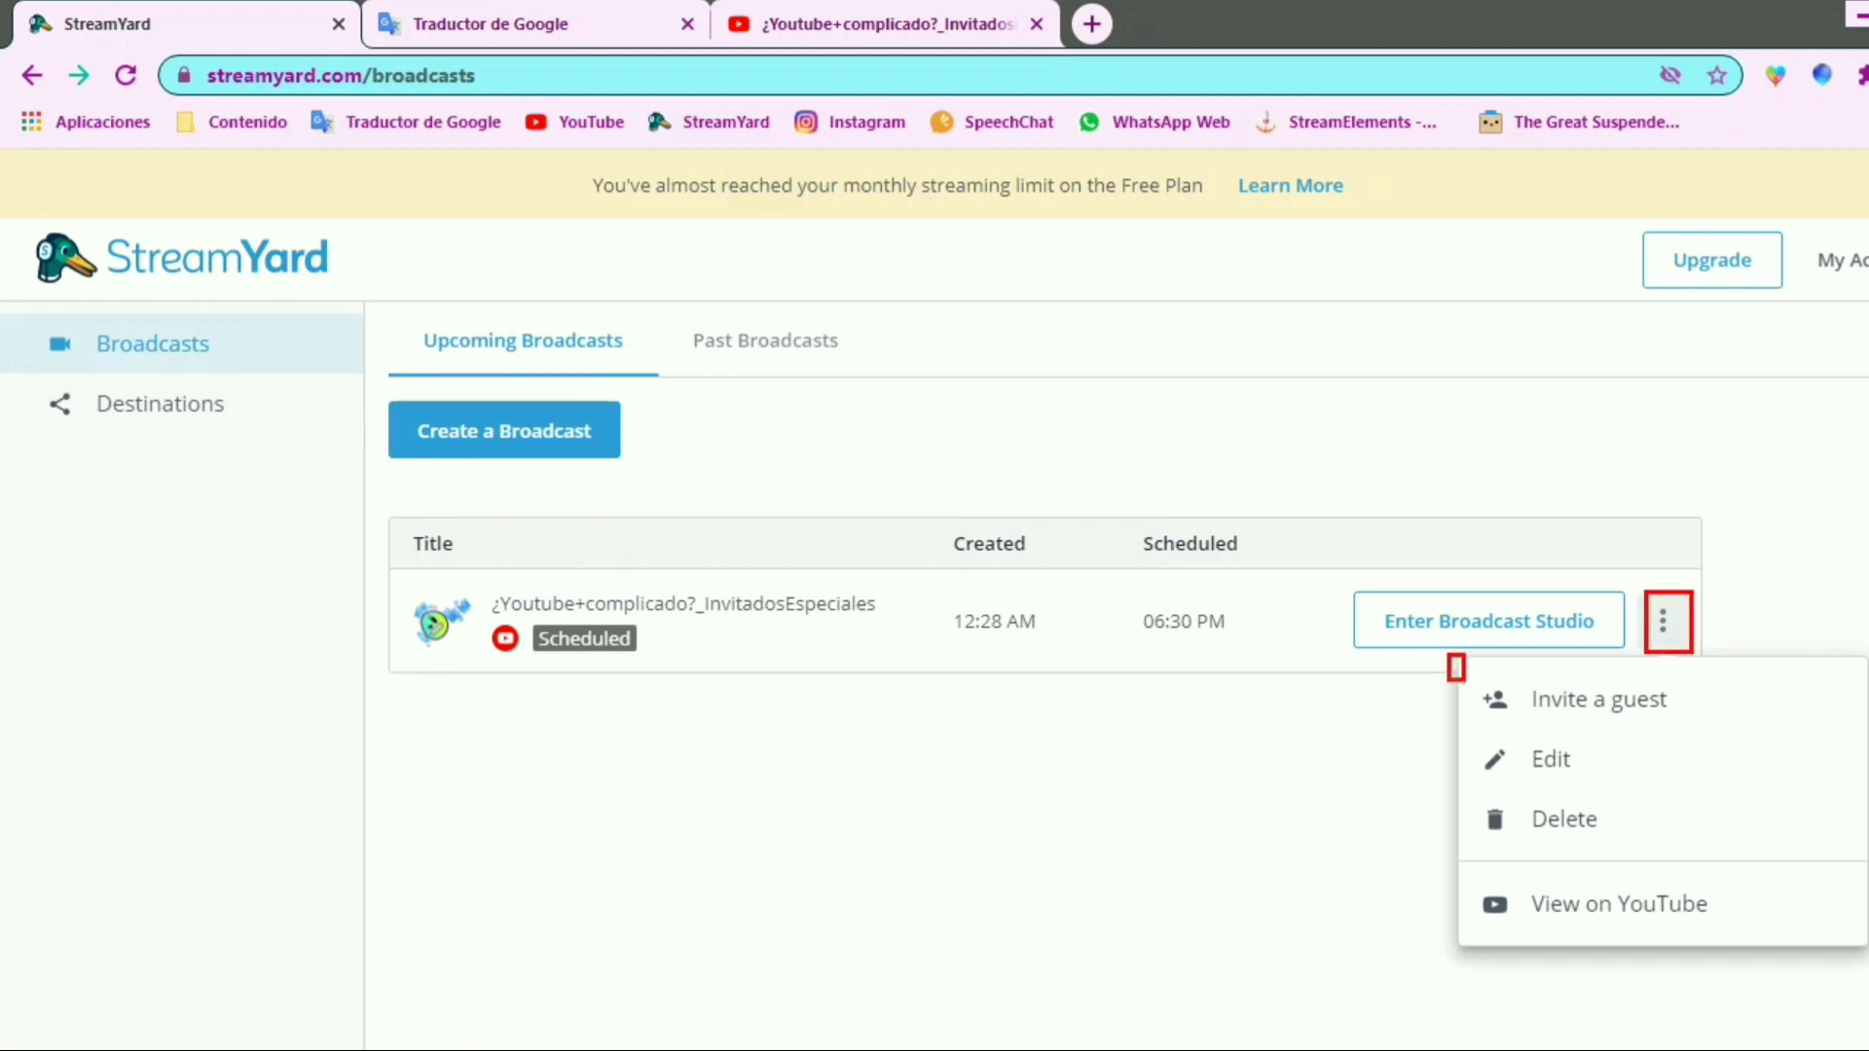
pyautogui.moveTo(1448, 655); pyautogui.dragTo(1867, 961)
pyautogui.moveTo(1469, 683)
pyautogui.mouseDown()
pyautogui.moveTo(1613, 727)
pyautogui.moveTo(1706, 729)
pyautogui.mouseUp()
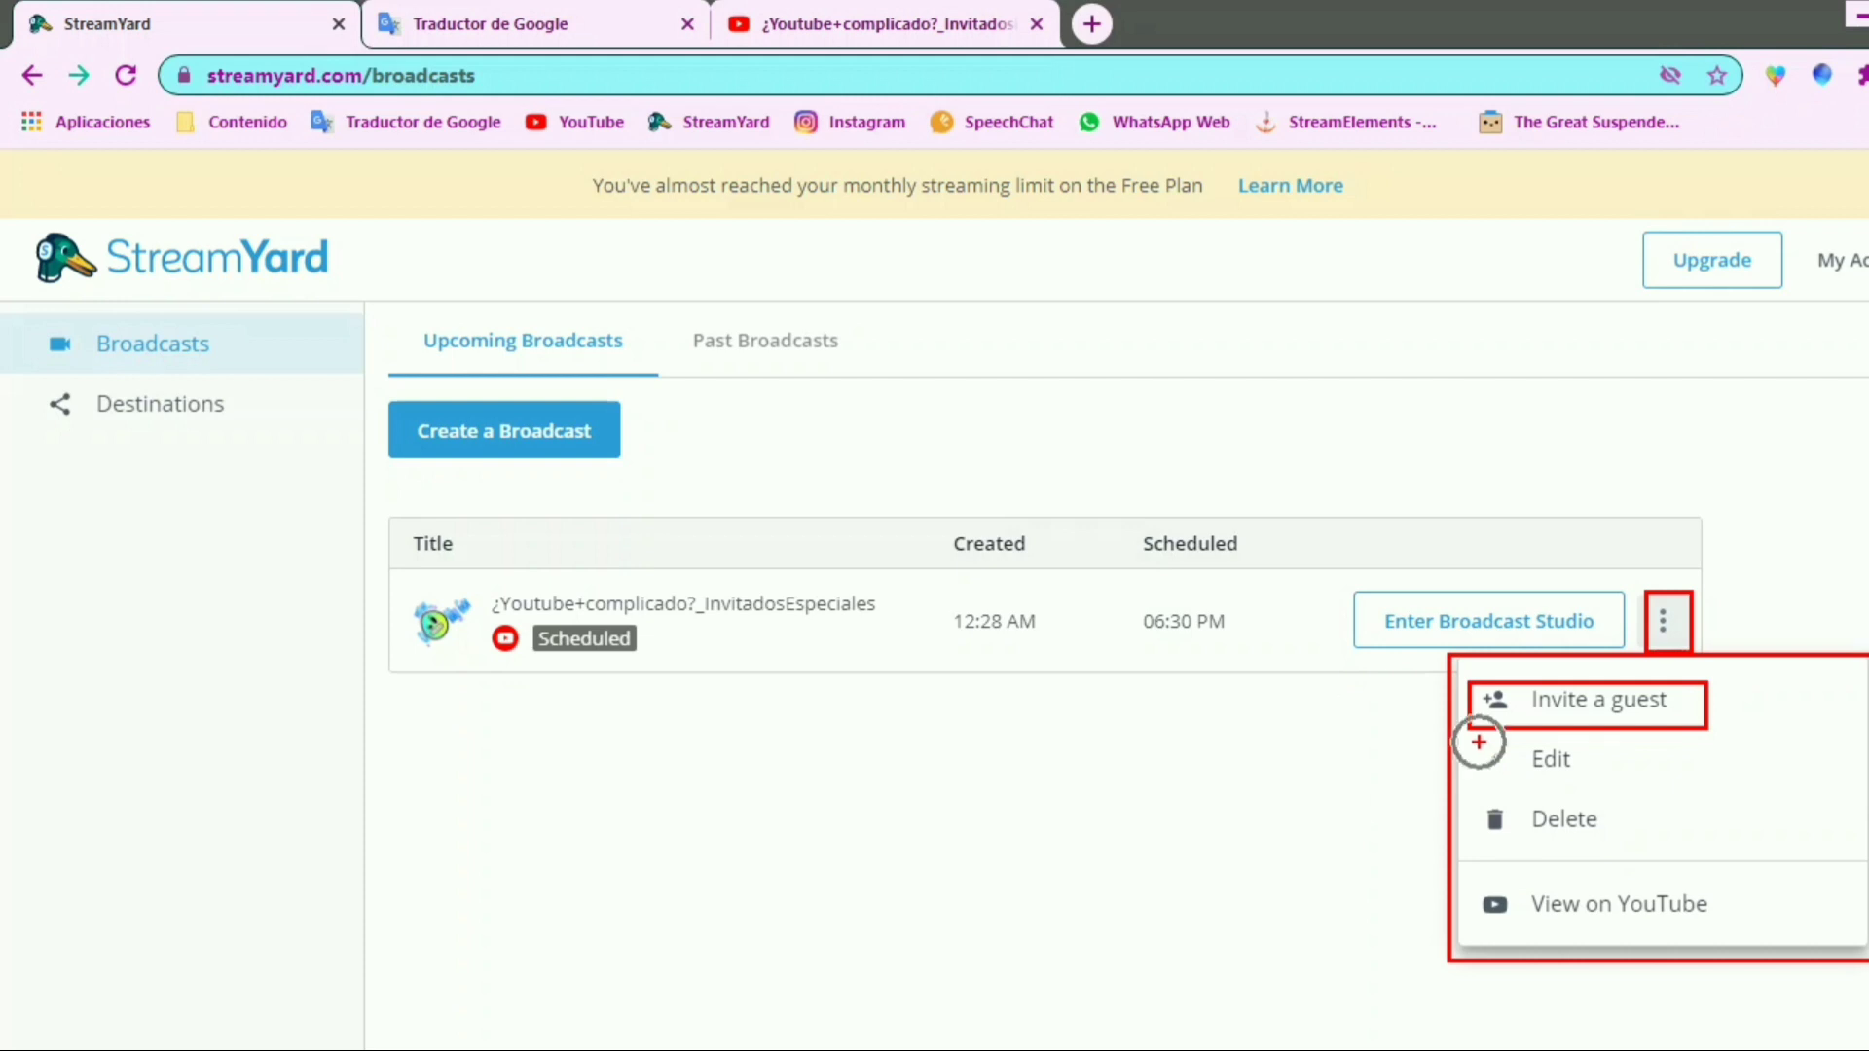
pyautogui.moveTo(1473, 738)
pyautogui.mouseDown()
pyautogui.moveTo(1658, 830)
pyautogui.moveTo(1619, 830)
pyautogui.mouseUp()
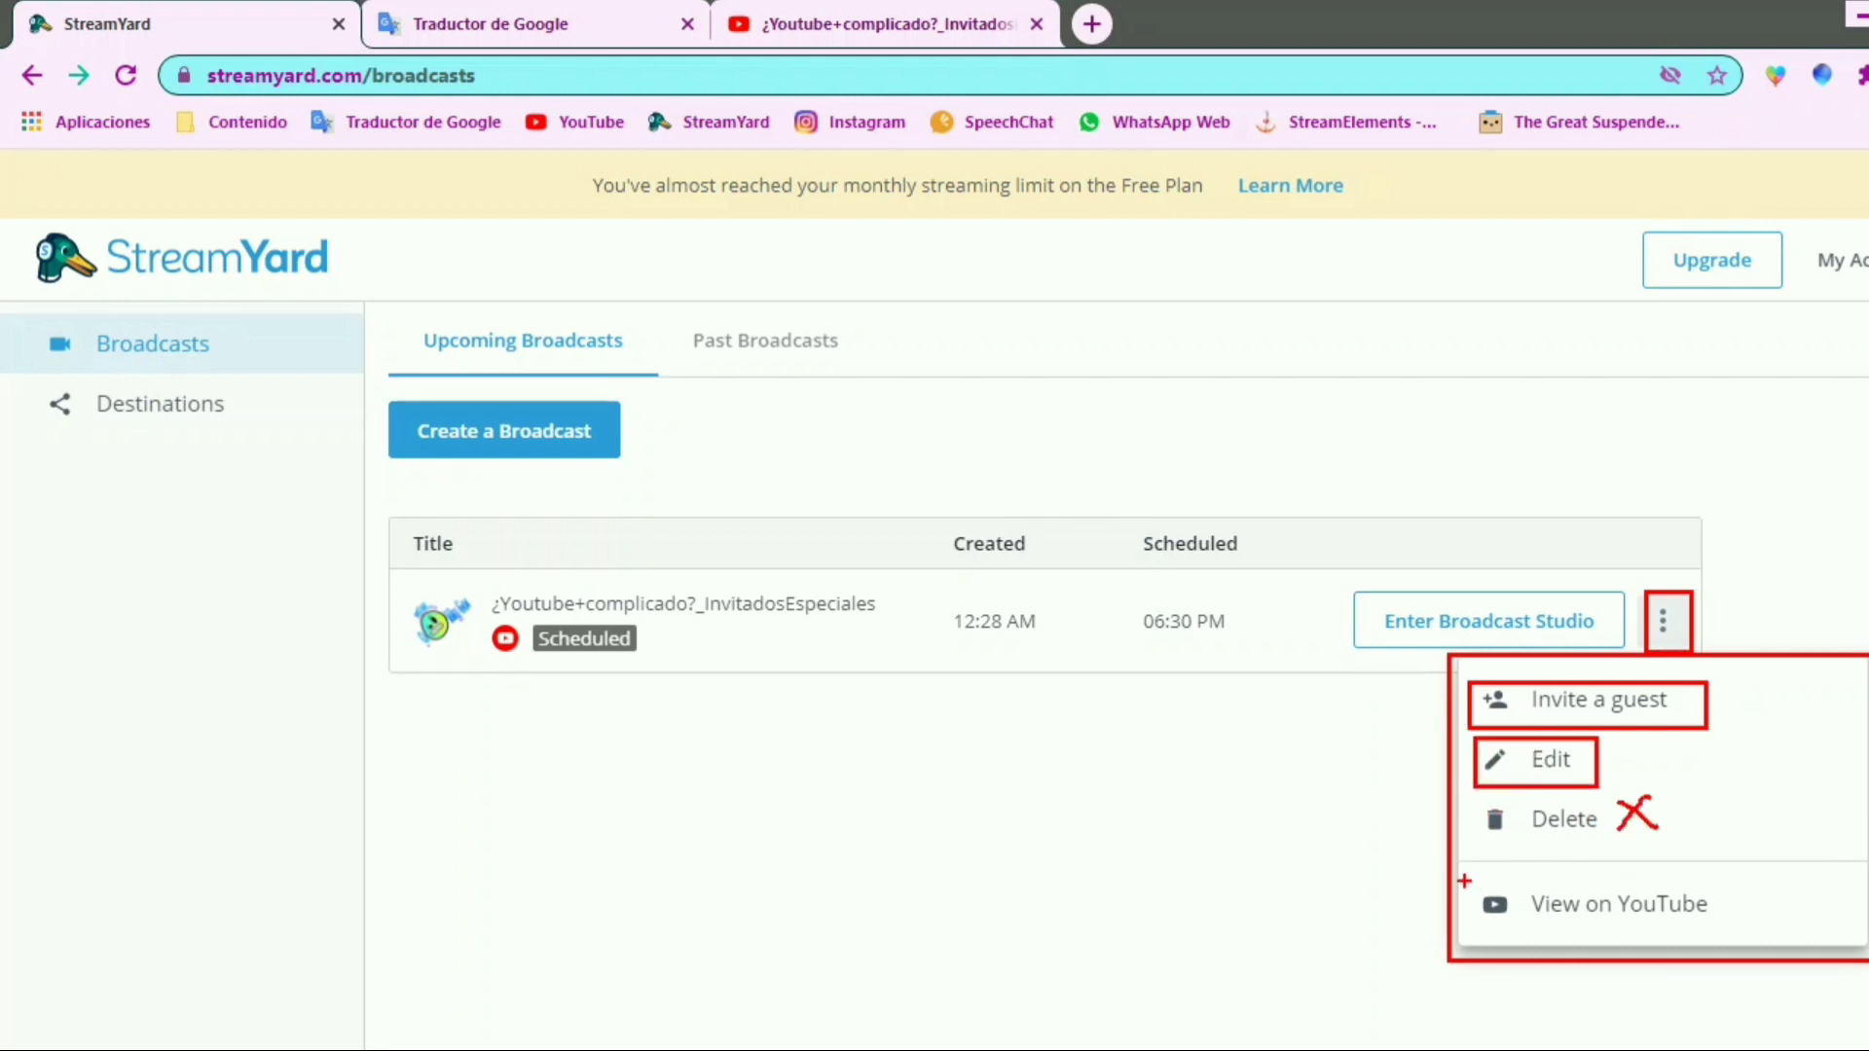
pyautogui.moveTo(1465, 881)
pyautogui.mouseDown()
pyautogui.moveTo(1718, 944)
pyautogui.moveTo(1812, 825)
pyautogui.mouseUp()
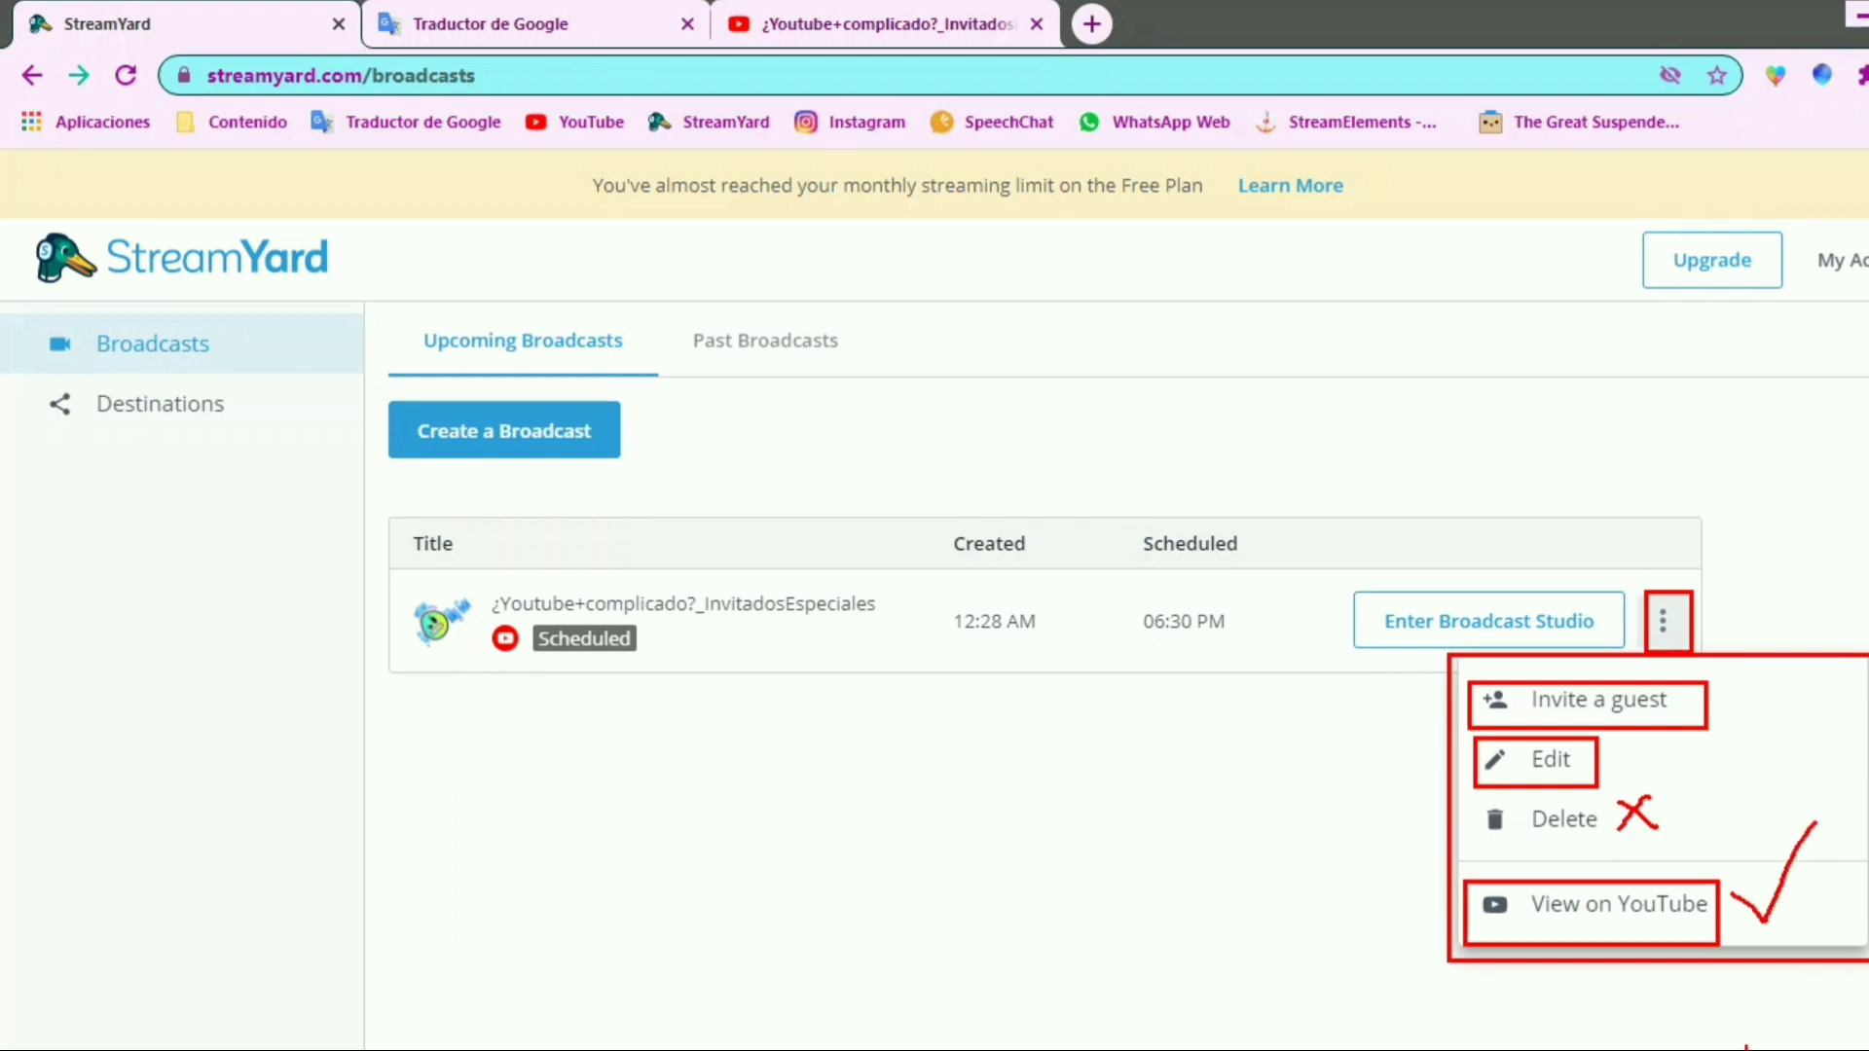
pyautogui.moveTo(1733, 876); pyautogui.dragTo(1809, 827)
pyautogui.moveTo(1714, 874); pyautogui.dragTo(1836, 773)
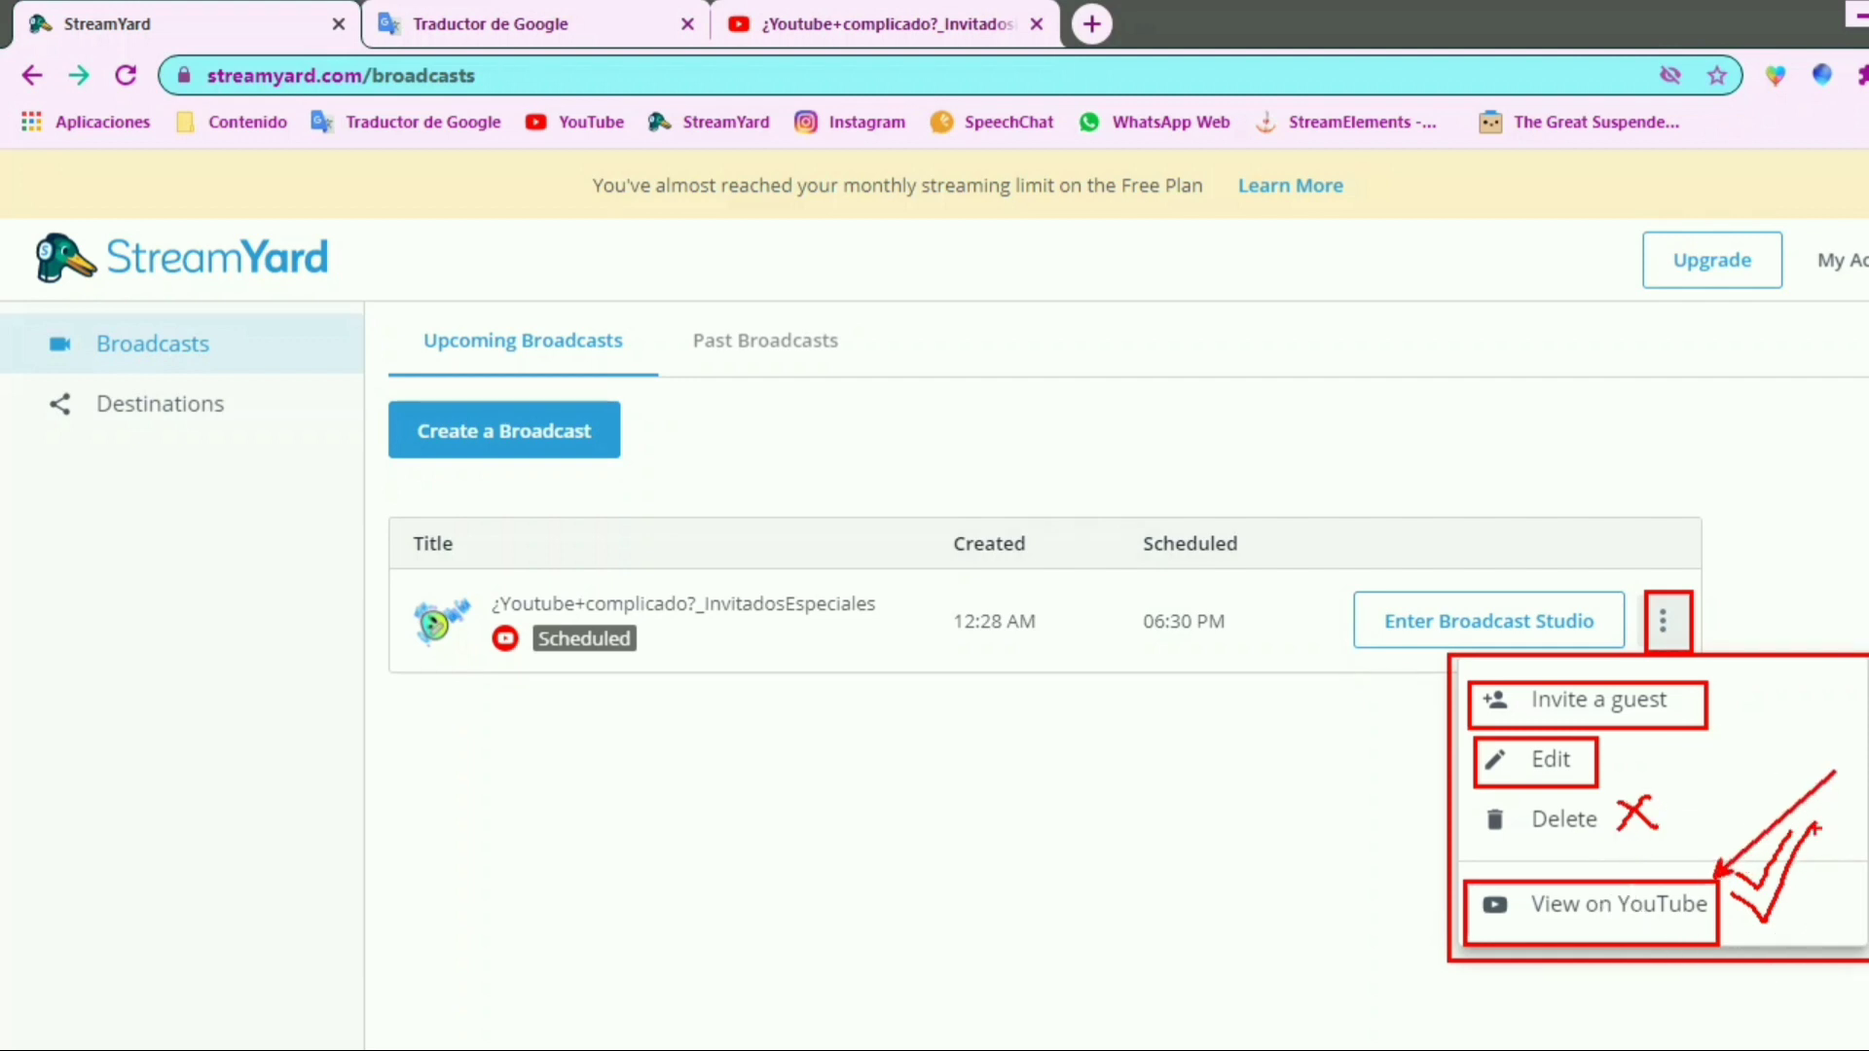
# Choose to view the scheduled broadcast on YouTube and translate the notice page into Spanish
pyautogui.press('Escape')
pyautogui.click(1639, 911)
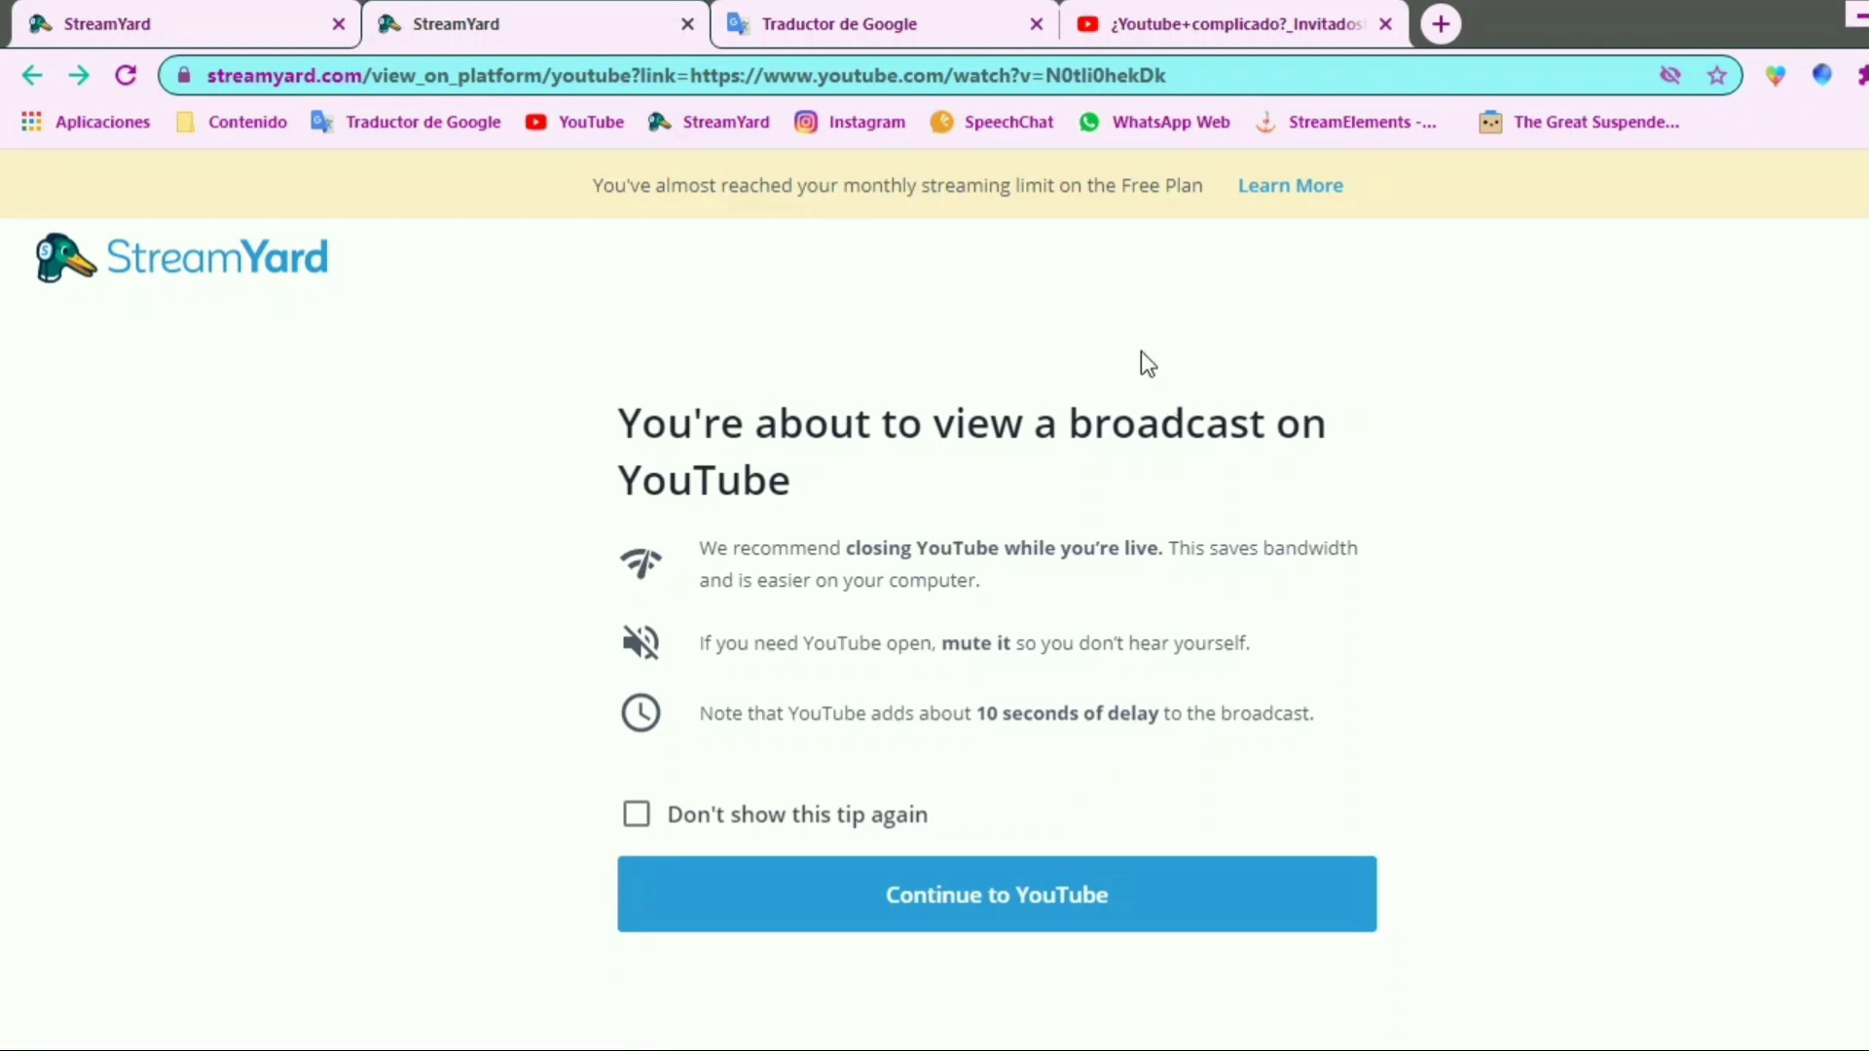
pyautogui.rightClick(1091, 328)
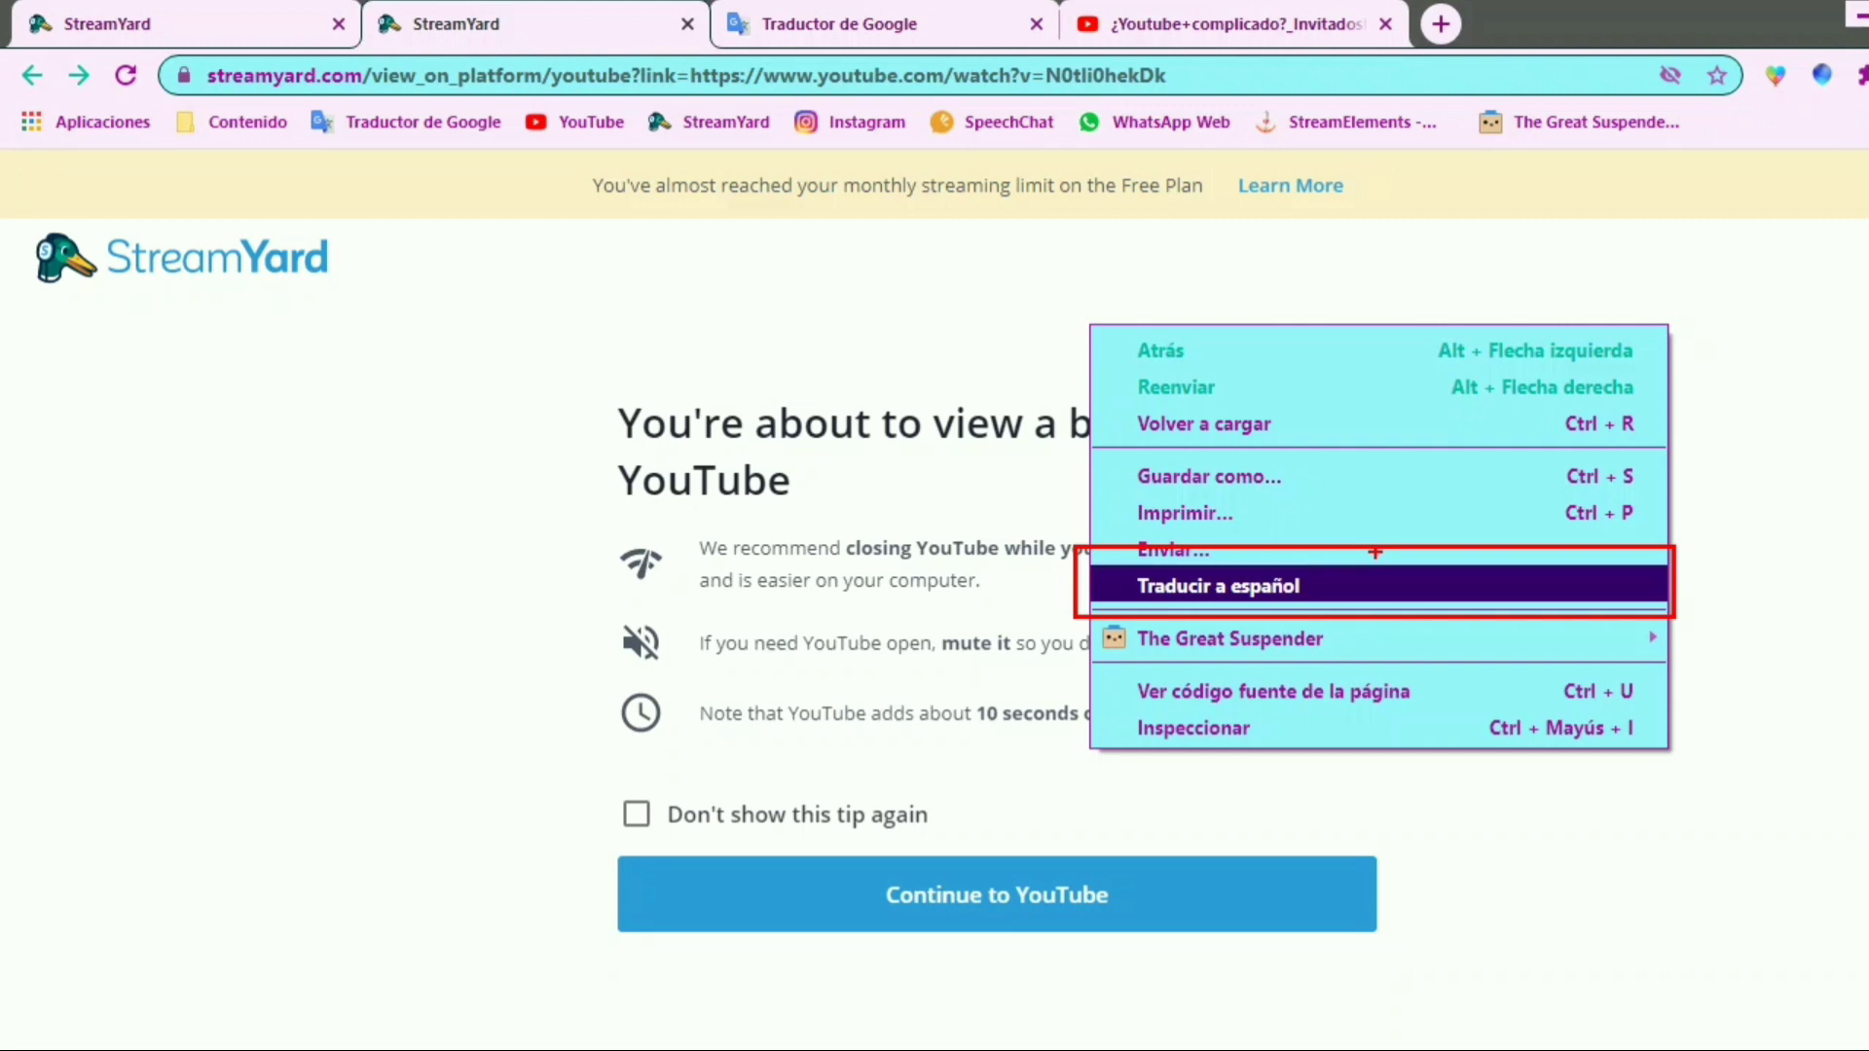
pyautogui.click(1315, 580)
pyautogui.rightClick(1388, 531)
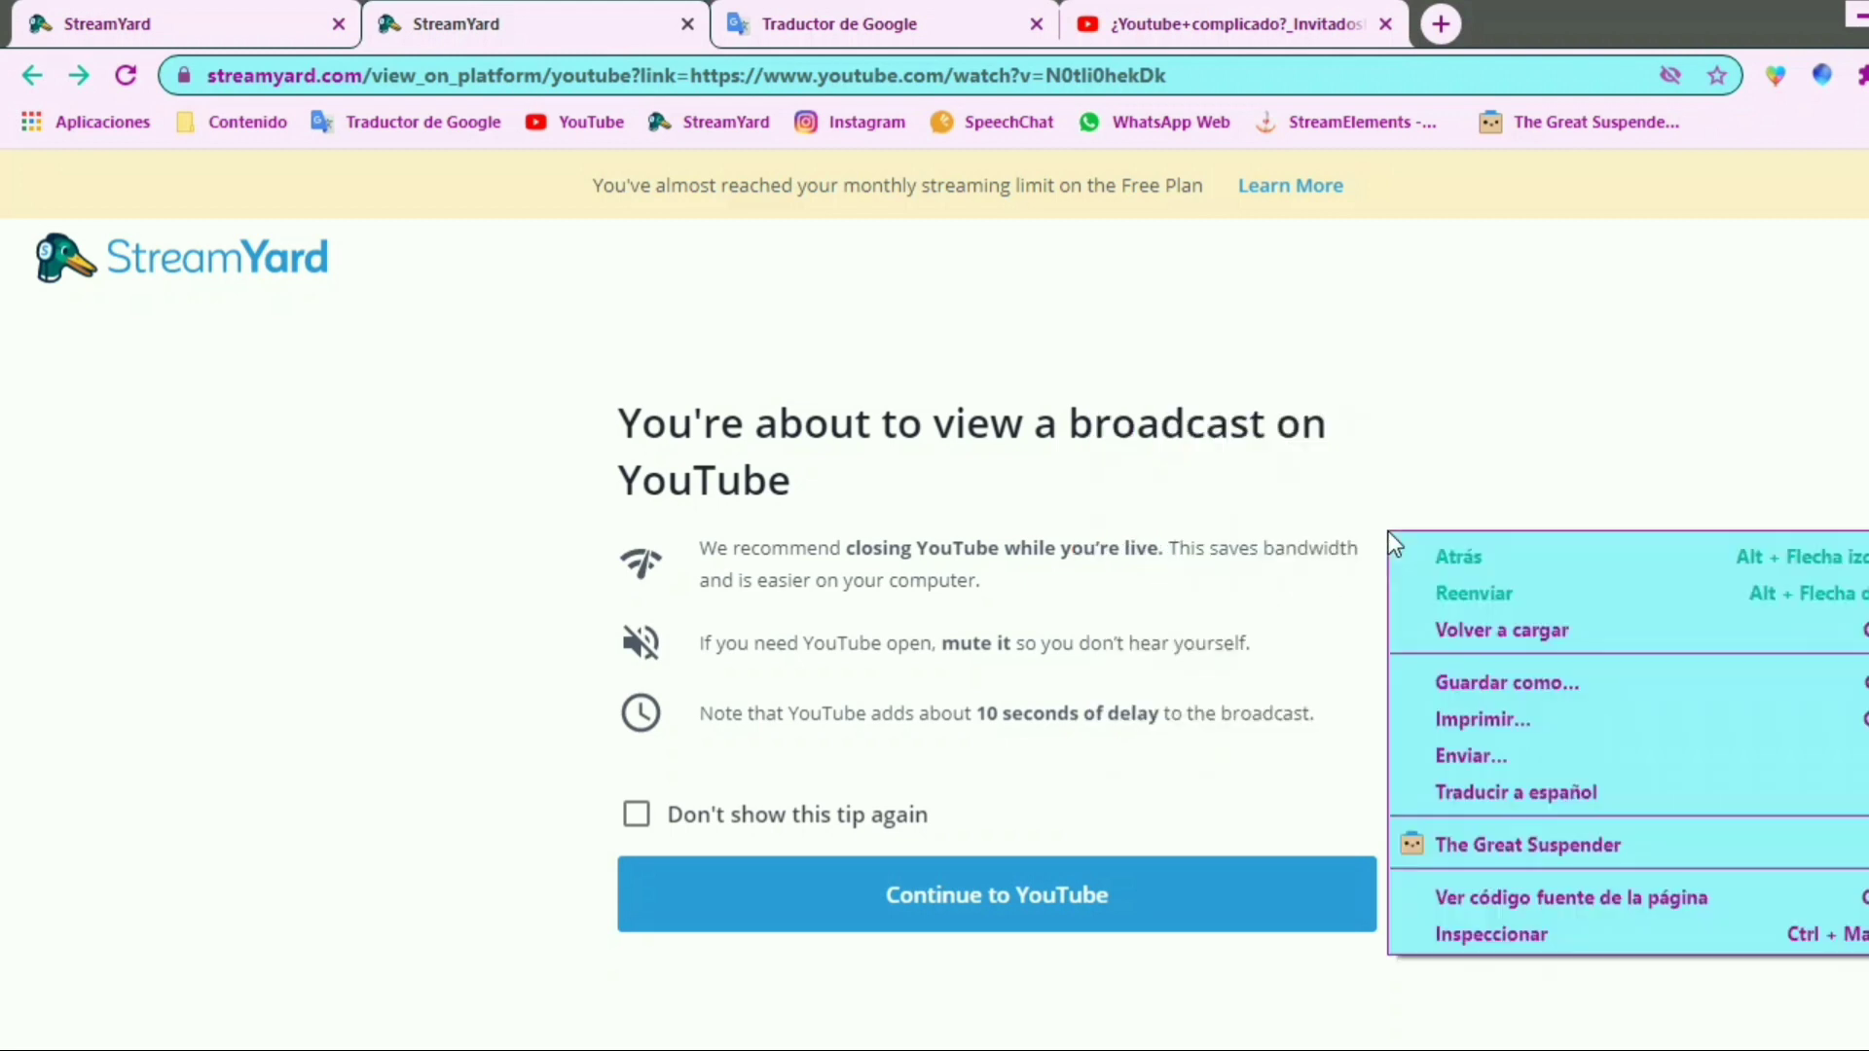
pyautogui.click(1491, 799)
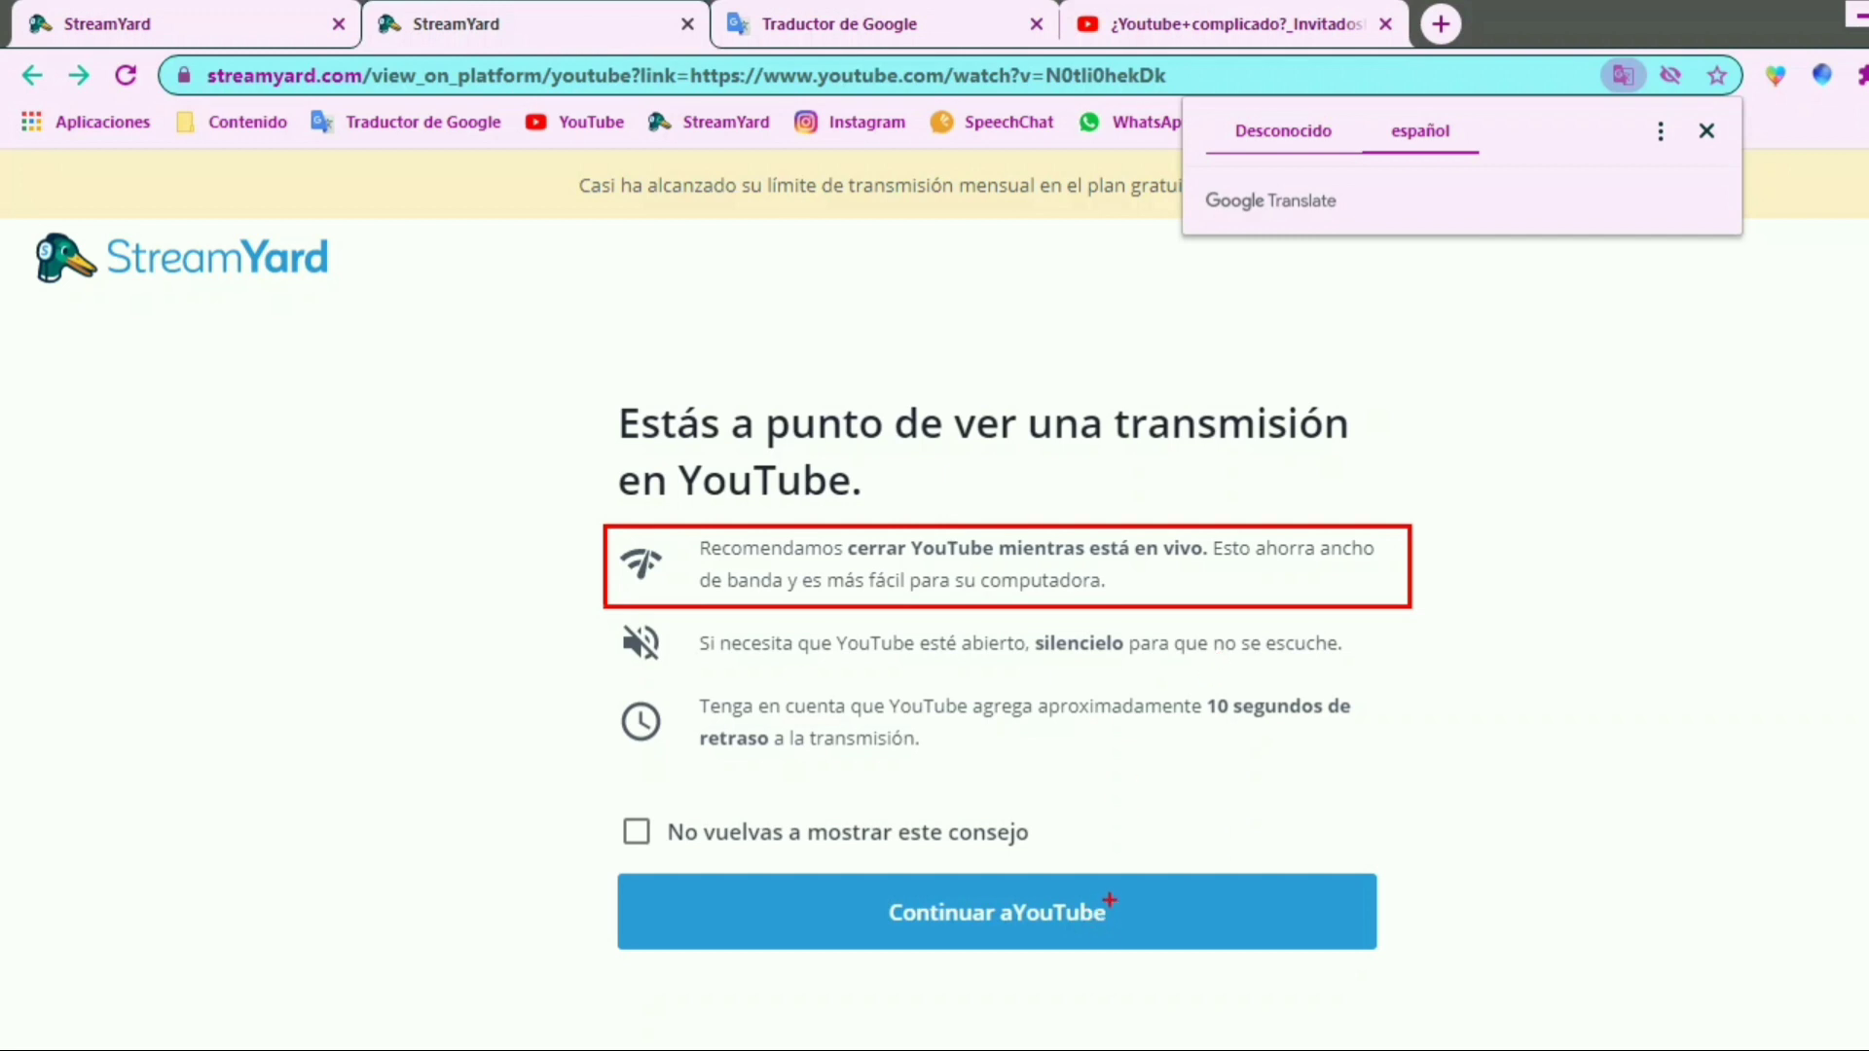
# Continue to the broadcast's YouTube page and open its video details for editing in YouTube Studio
pyautogui.click(1118, 937)
pyautogui.scroll(-5, 1115, 595)
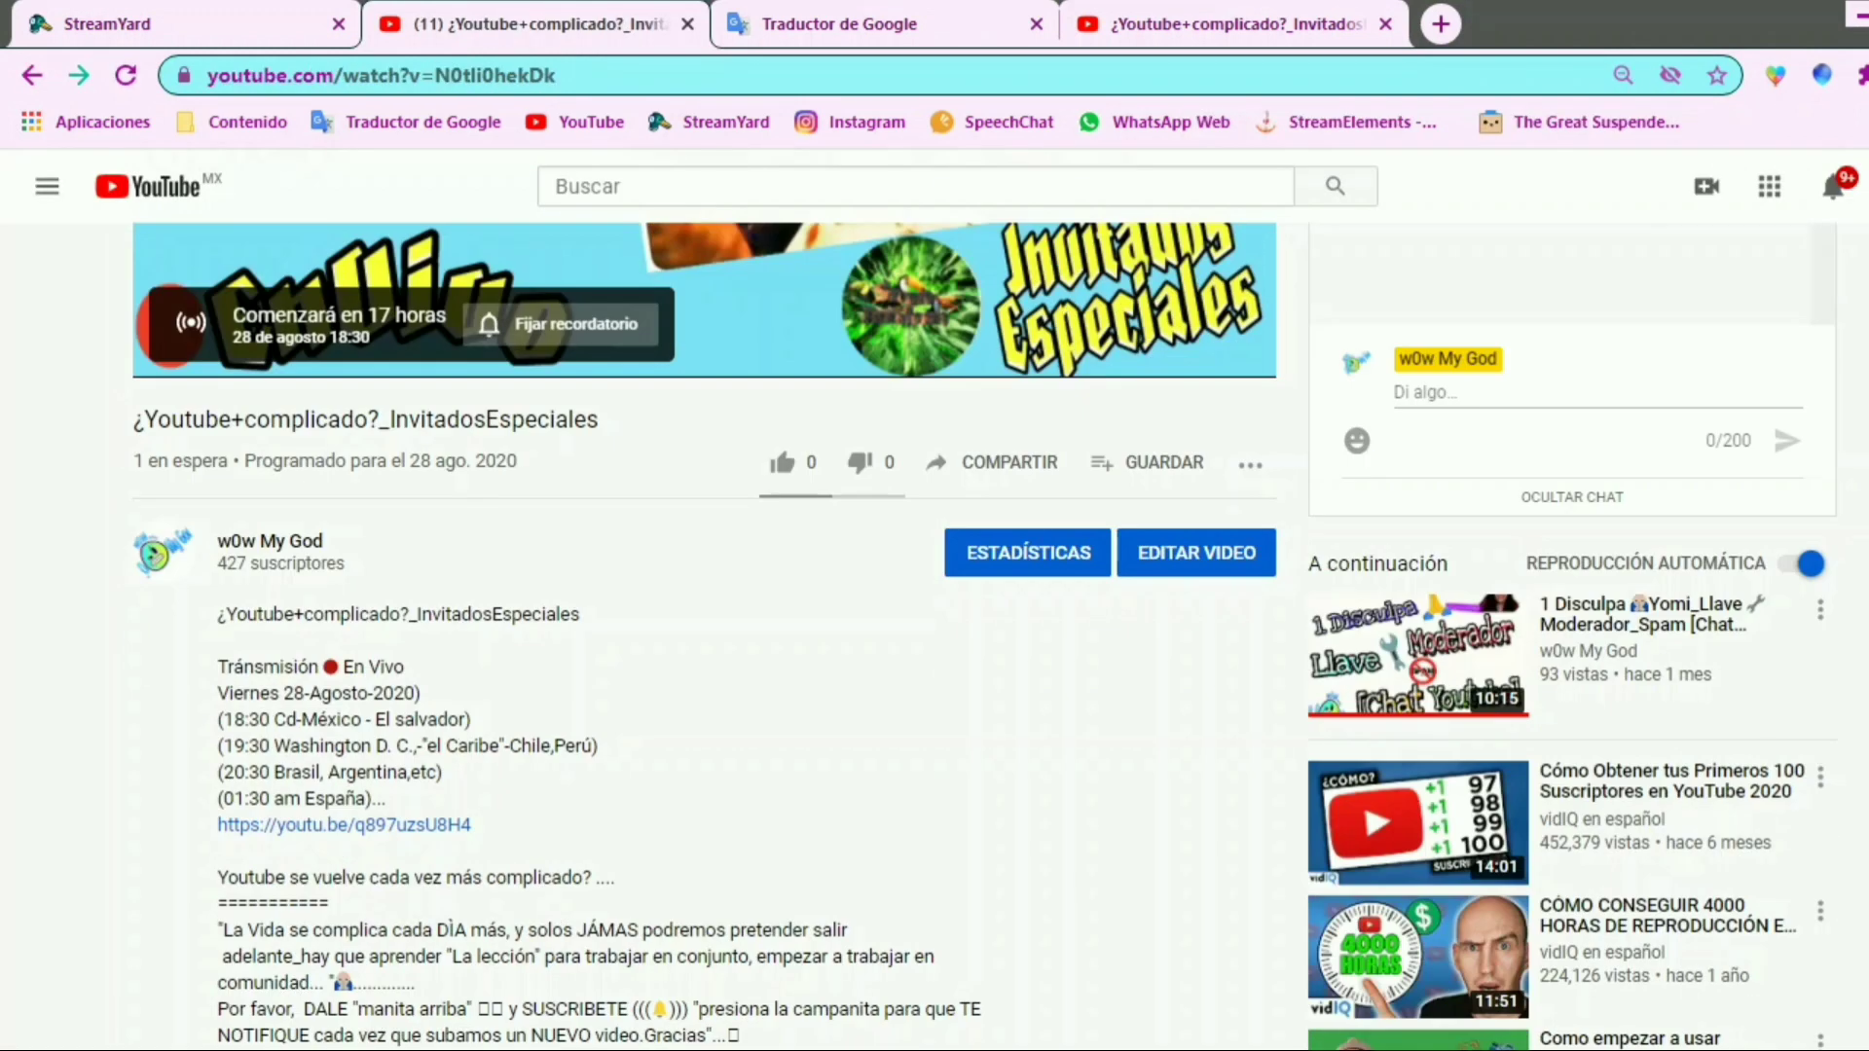
pyautogui.hotkey('ctrl', '2')
pyautogui.moveTo(1111, 507); pyautogui.dragTo(1303, 611)
pyautogui.moveTo(1293, 508); pyautogui.dragTo(1397, 421)
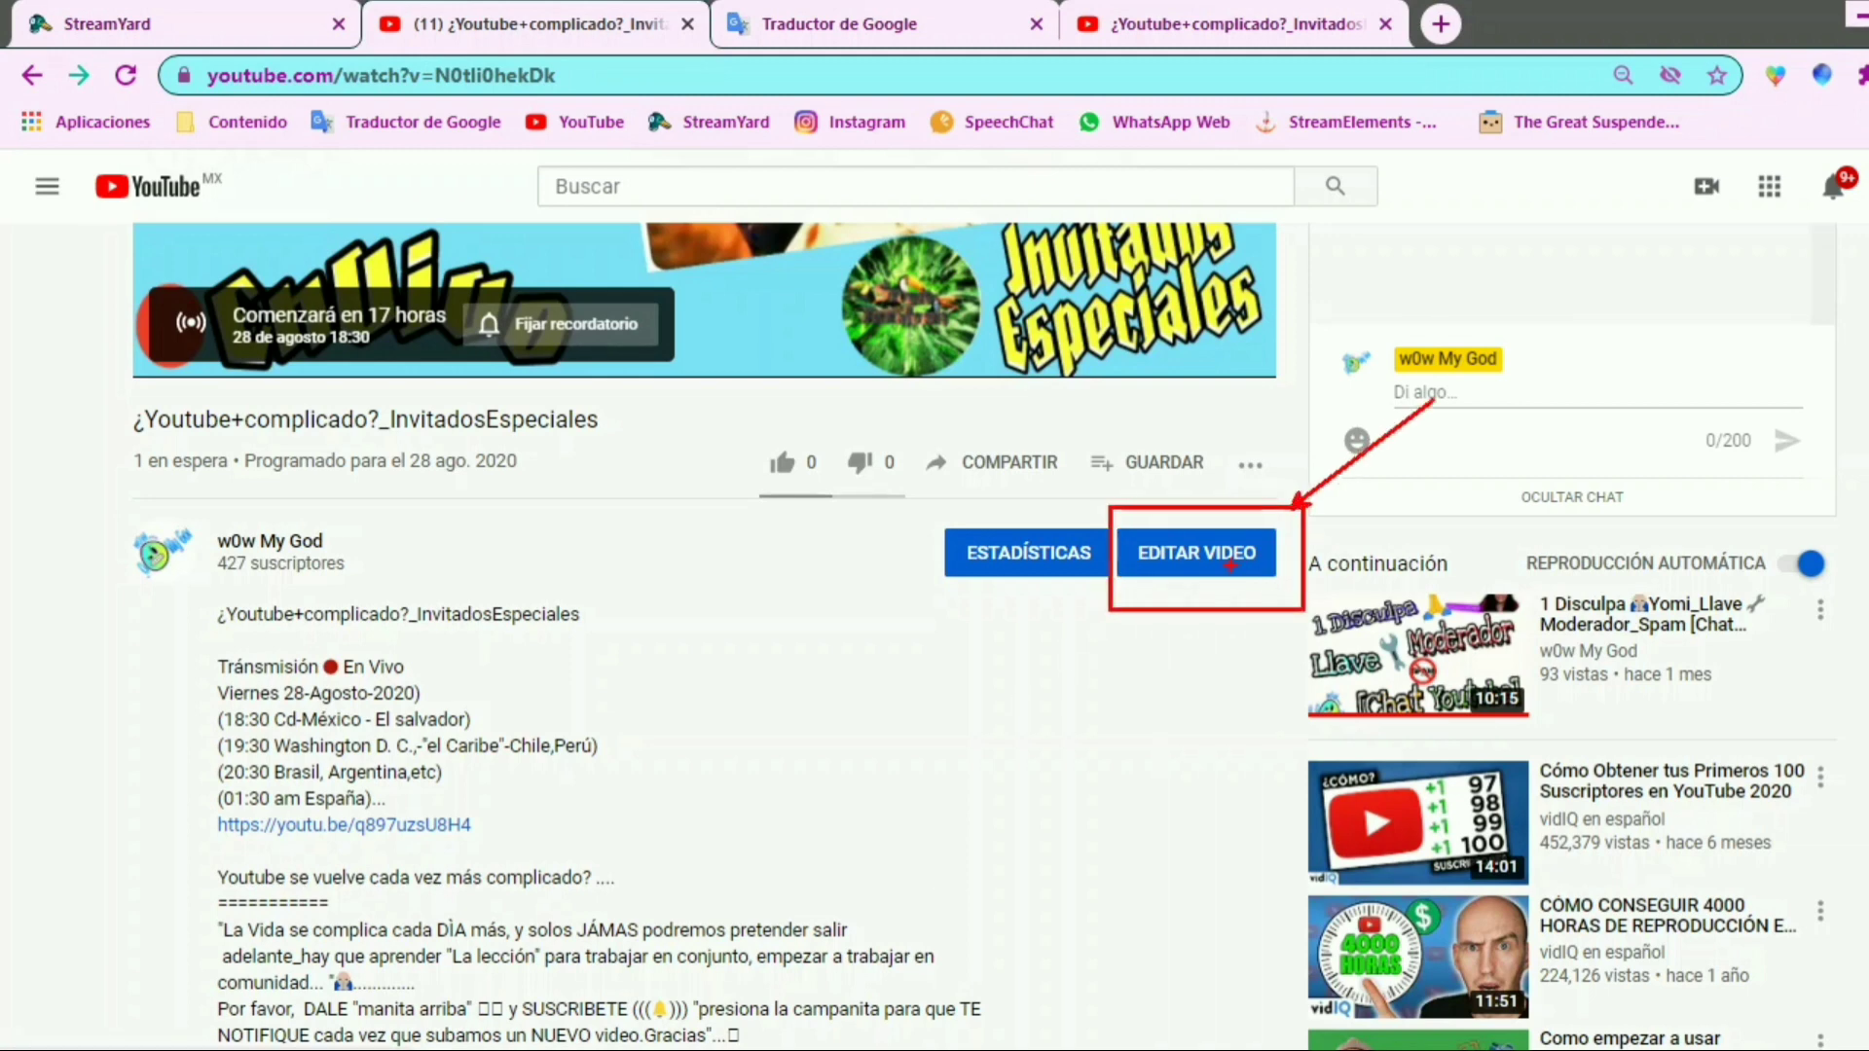
pyautogui.press('Escape')
pyautogui.click(1217, 559)
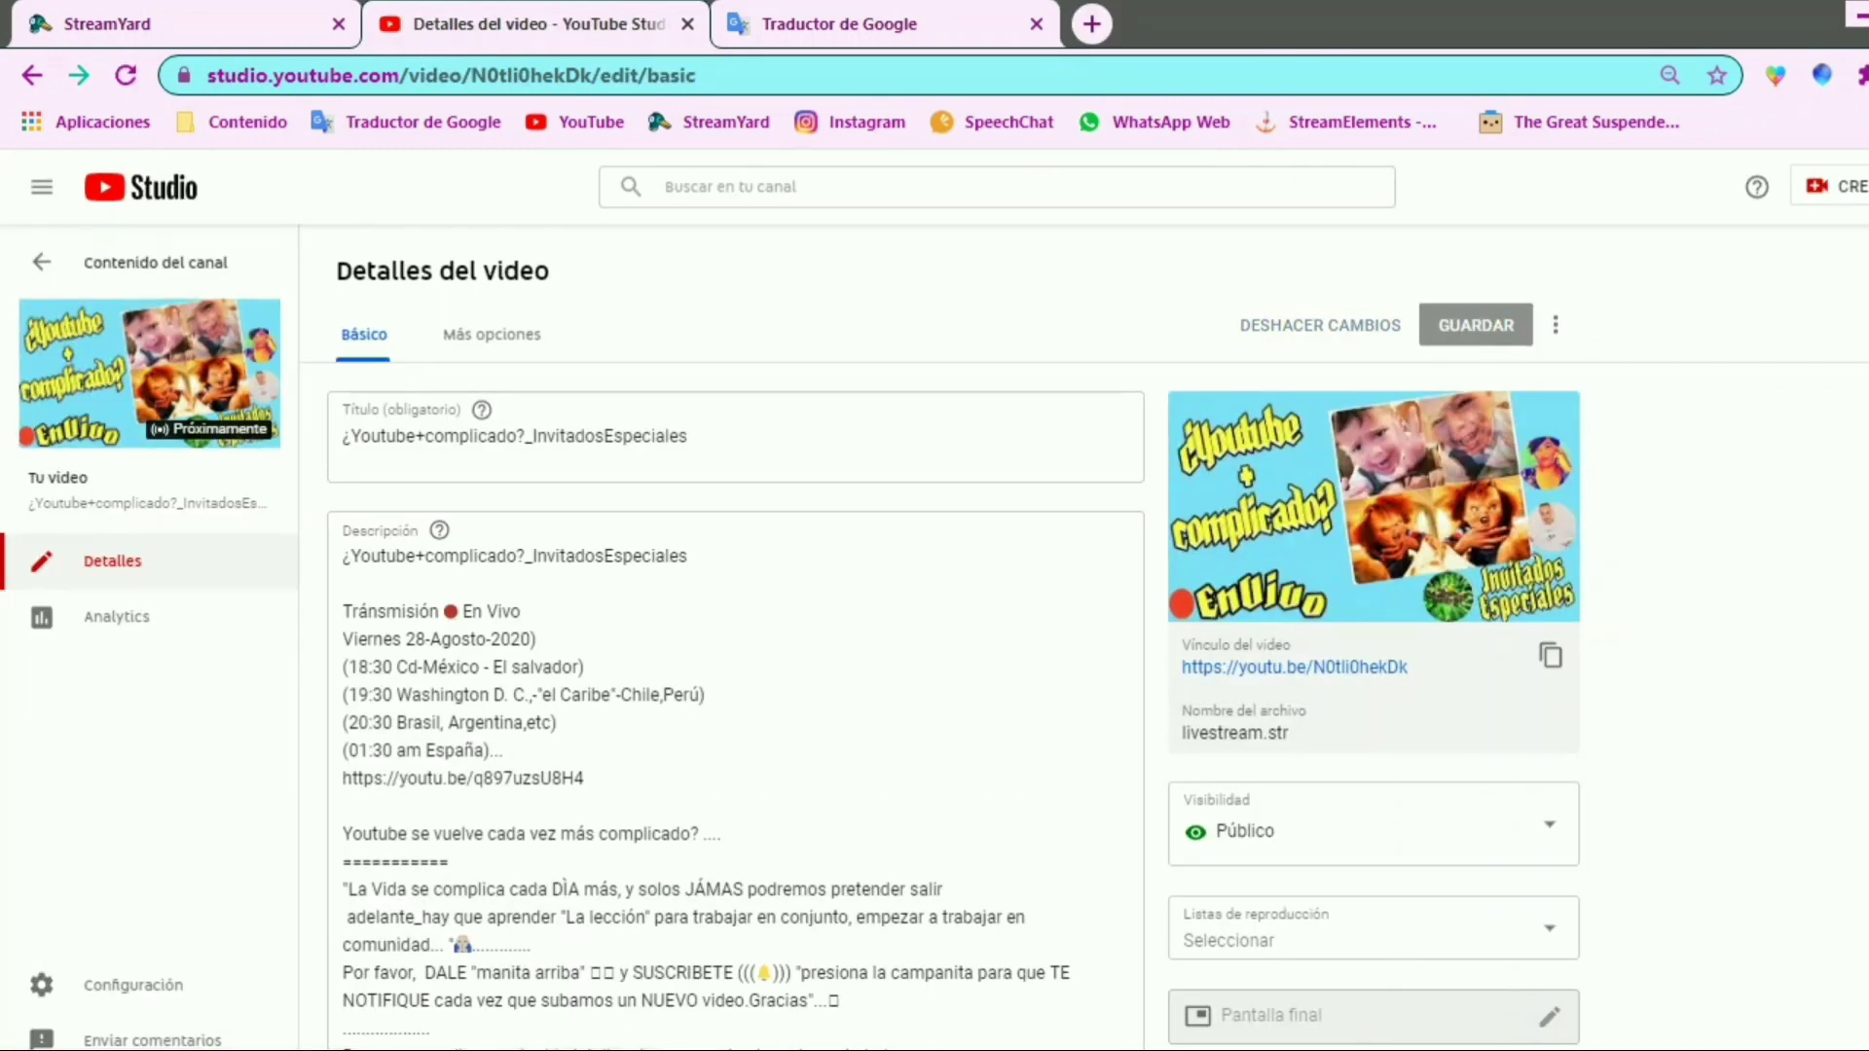
# Add the tags "w0w" and "my god" to the video details, and paste the remaining tags, including "youtube" and "cada vez más complicado"
pyautogui.scroll(-1, 1155, 451)
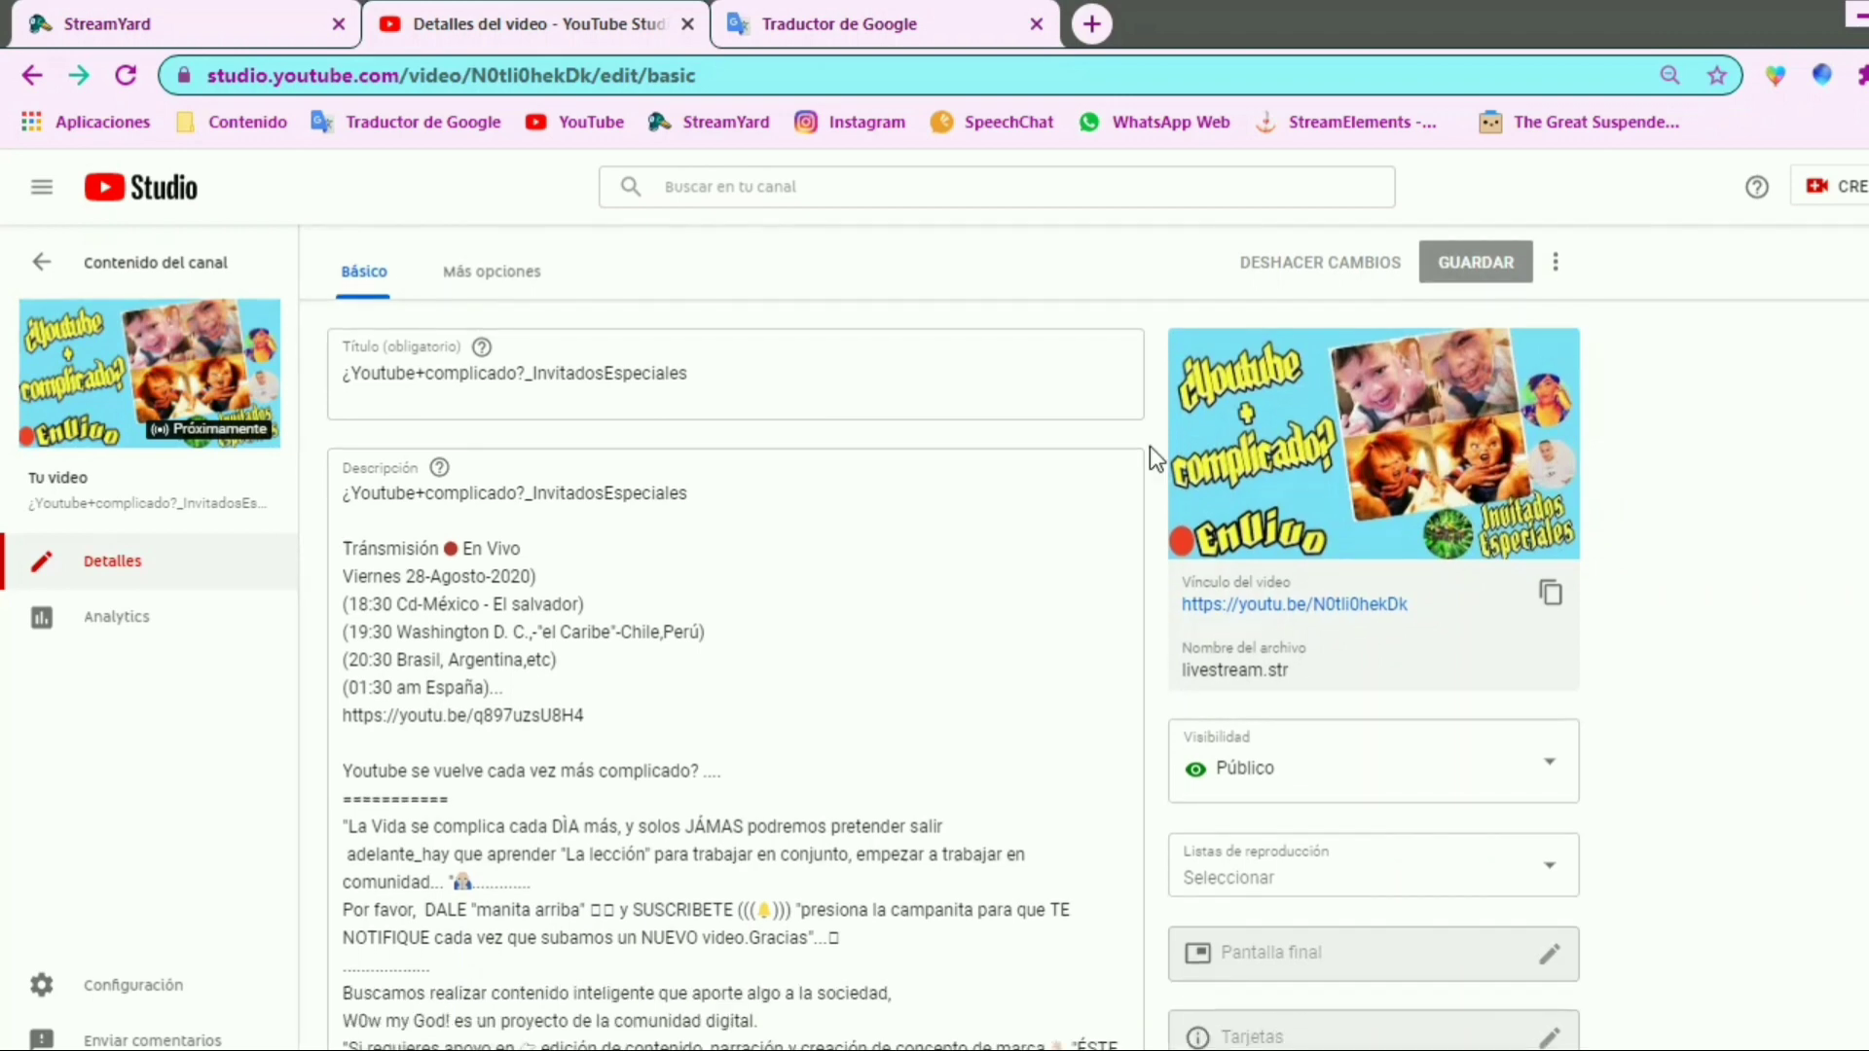
pyautogui.scroll(-15, 735, 682)
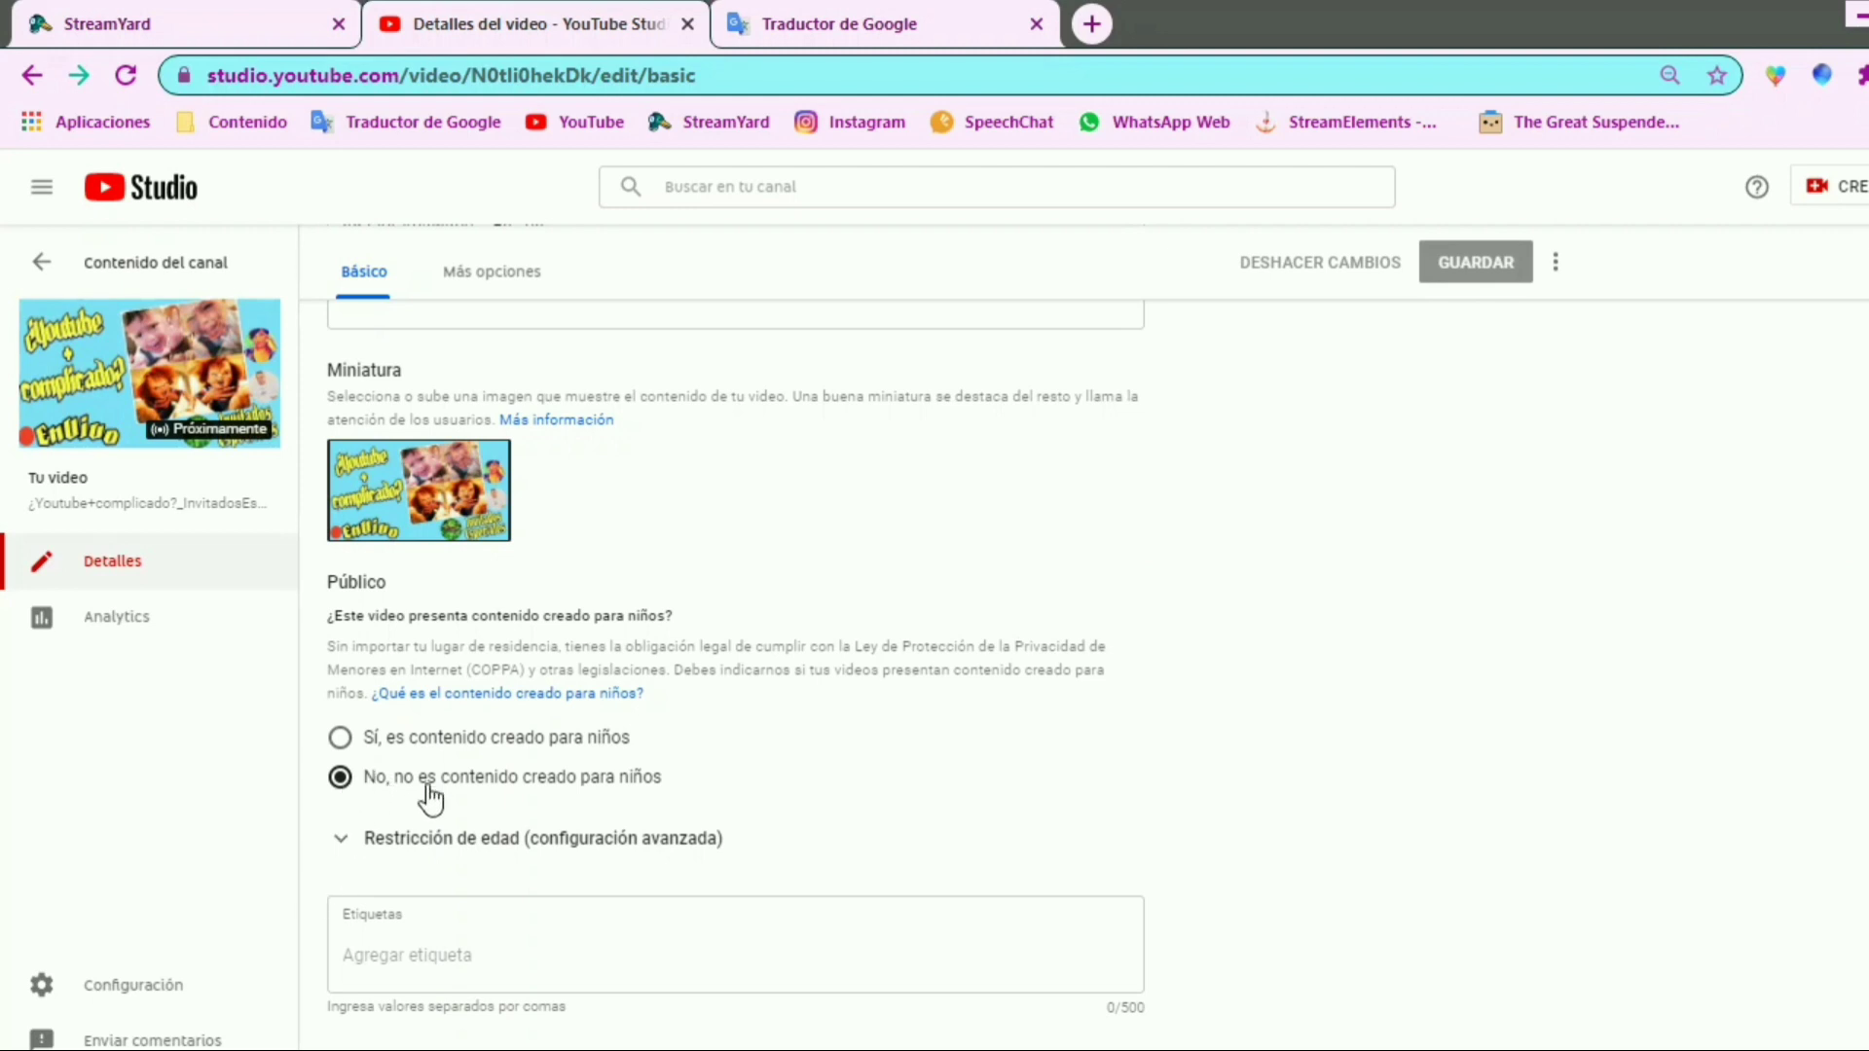
pyautogui.click(755, 964)
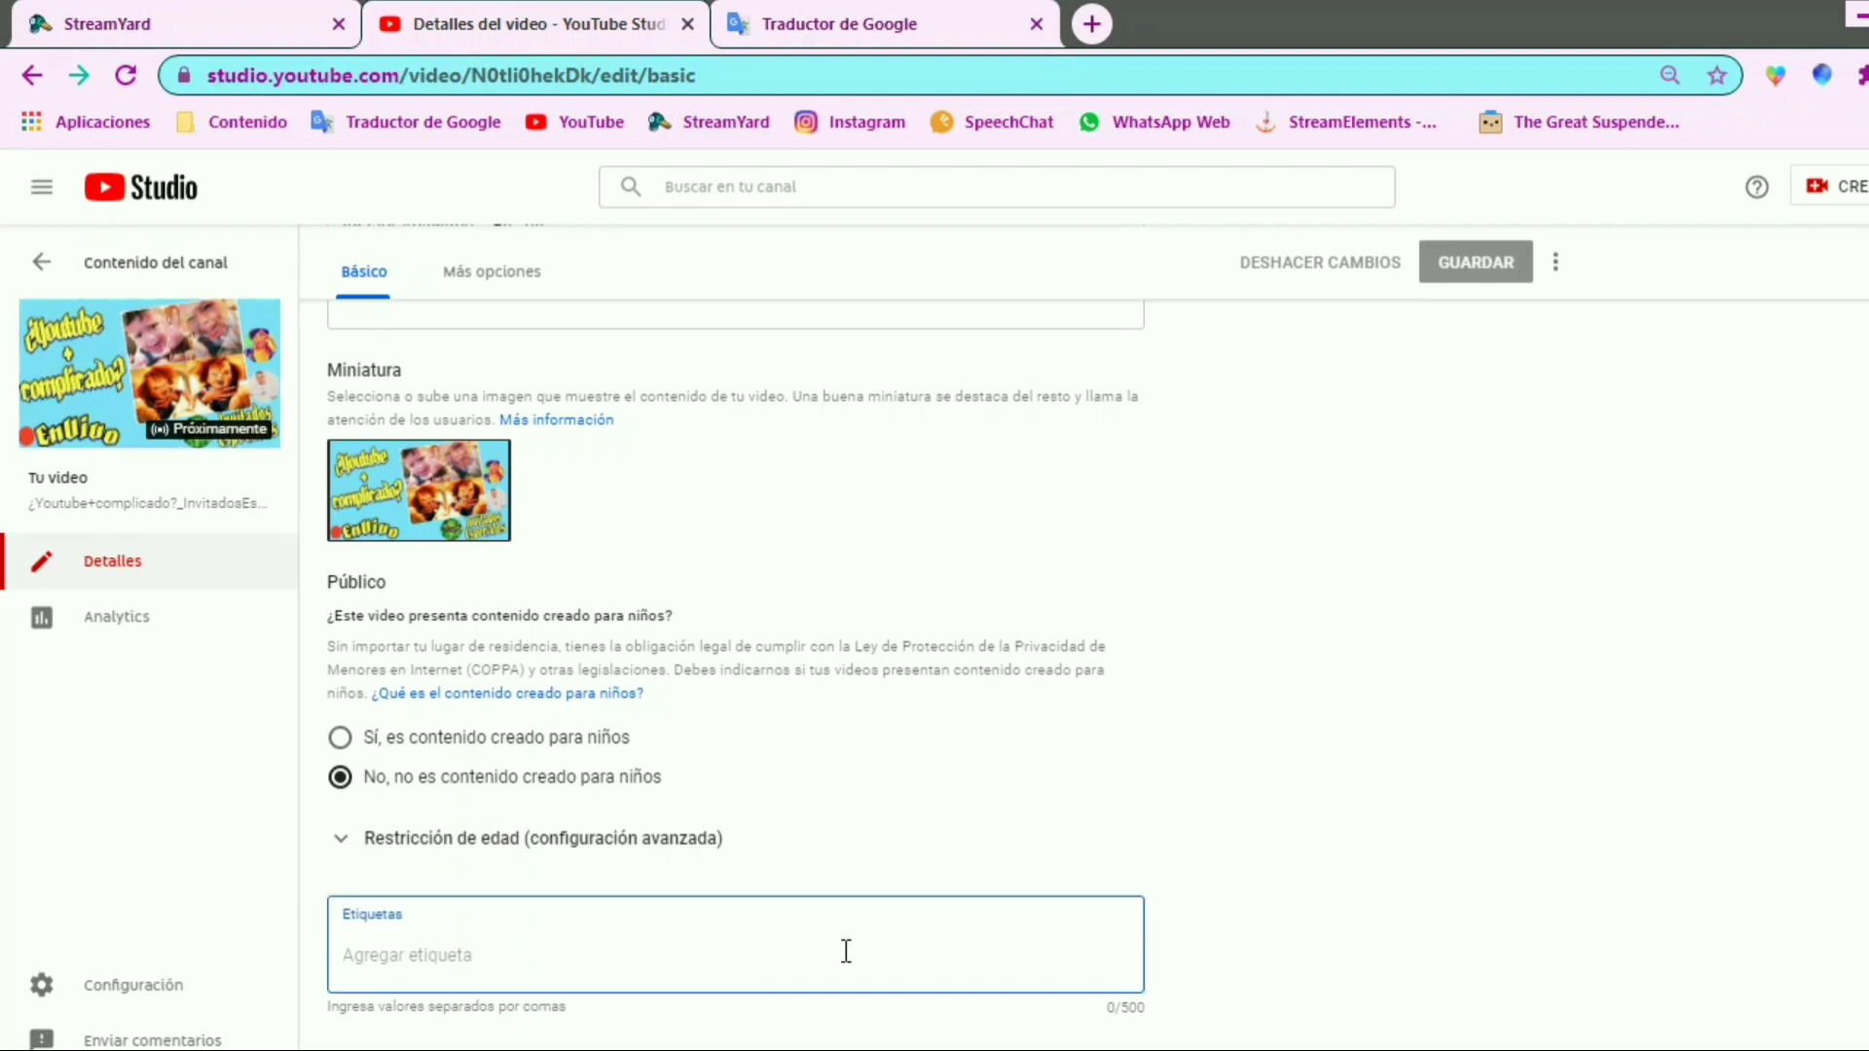
pyautogui.write('w0w')
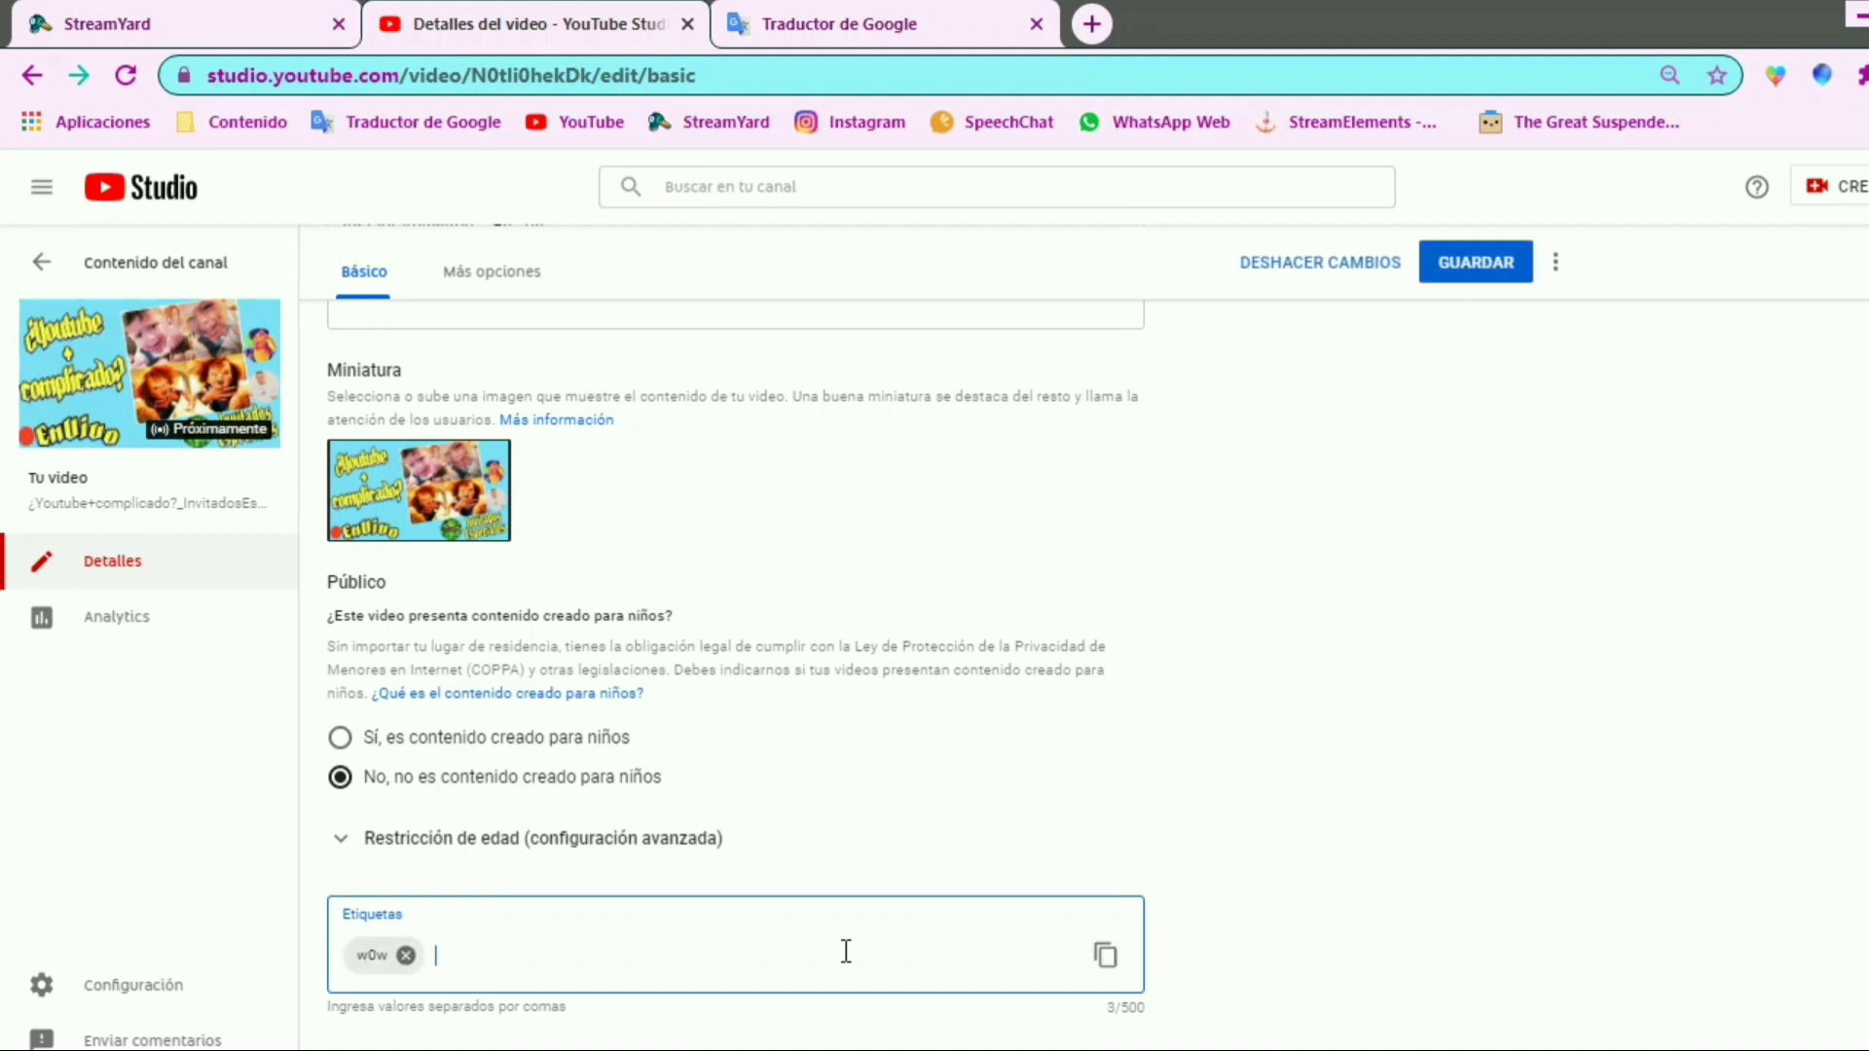
pyautogui.write(',my god,')
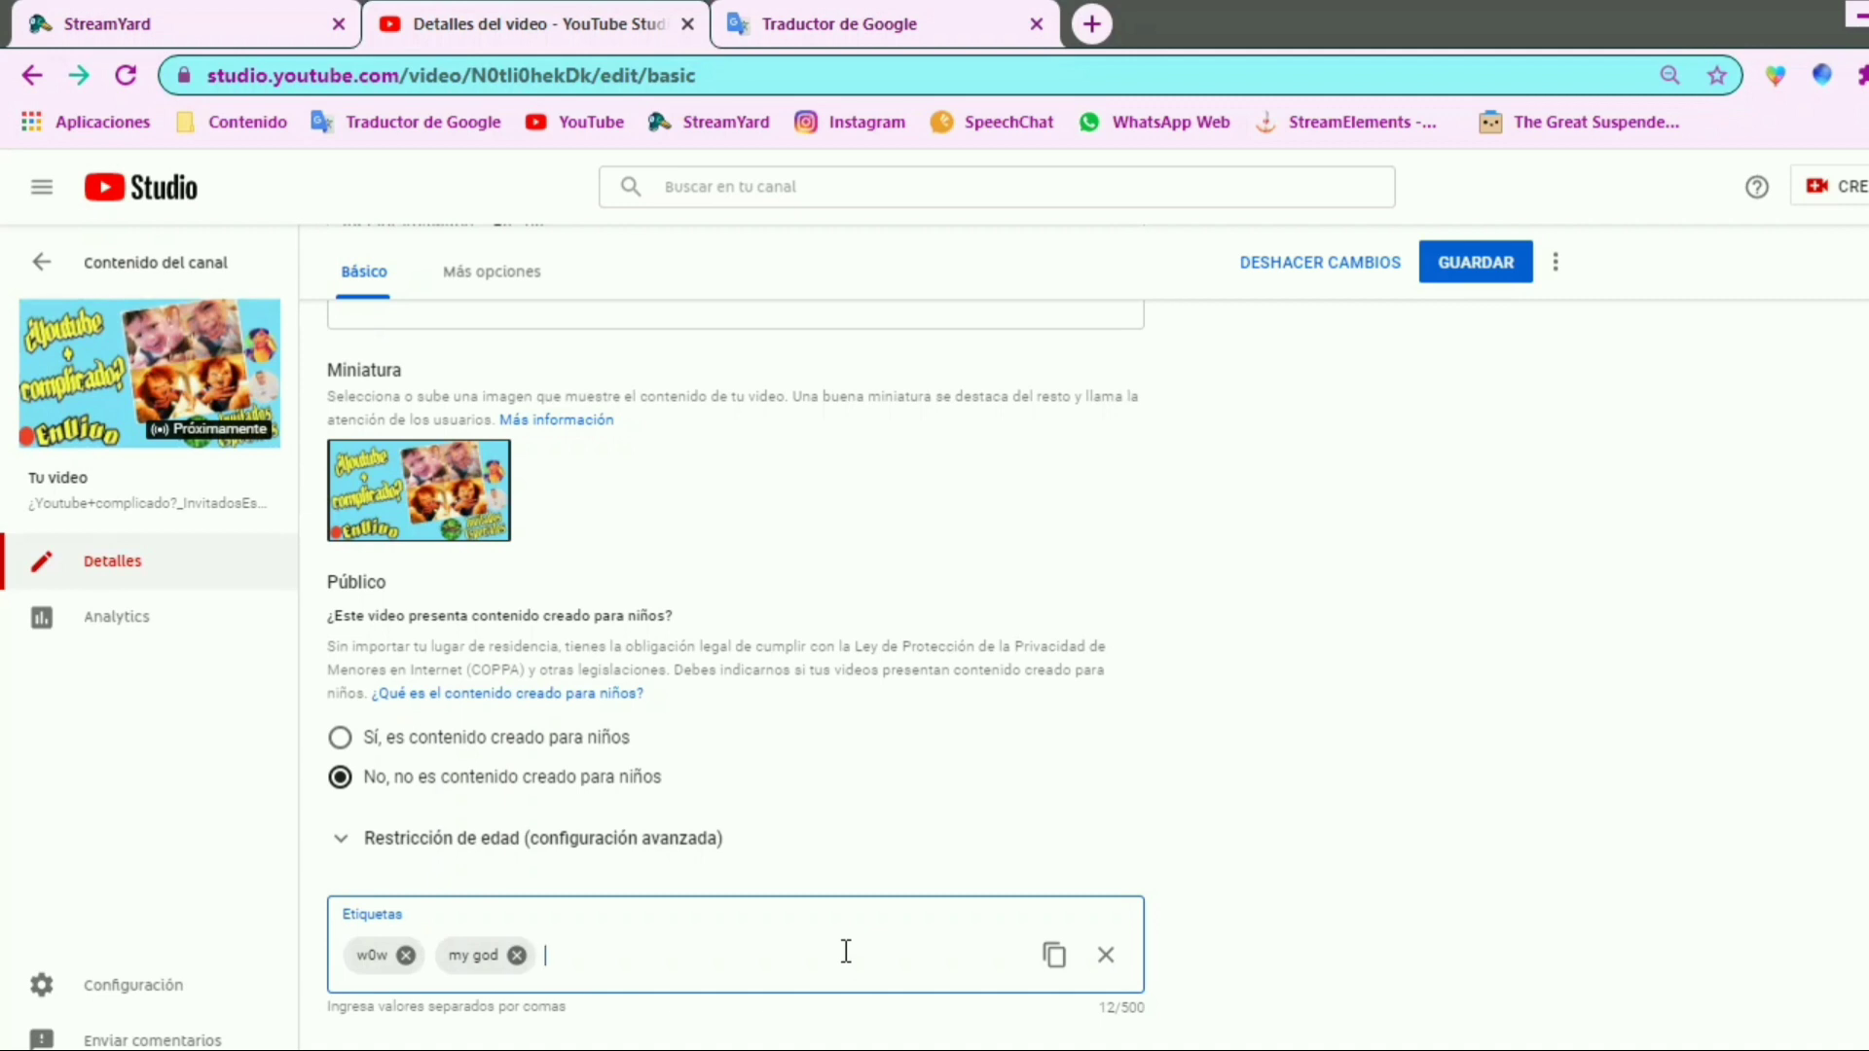
pyautogui.hotkey('ctrl', 'v')
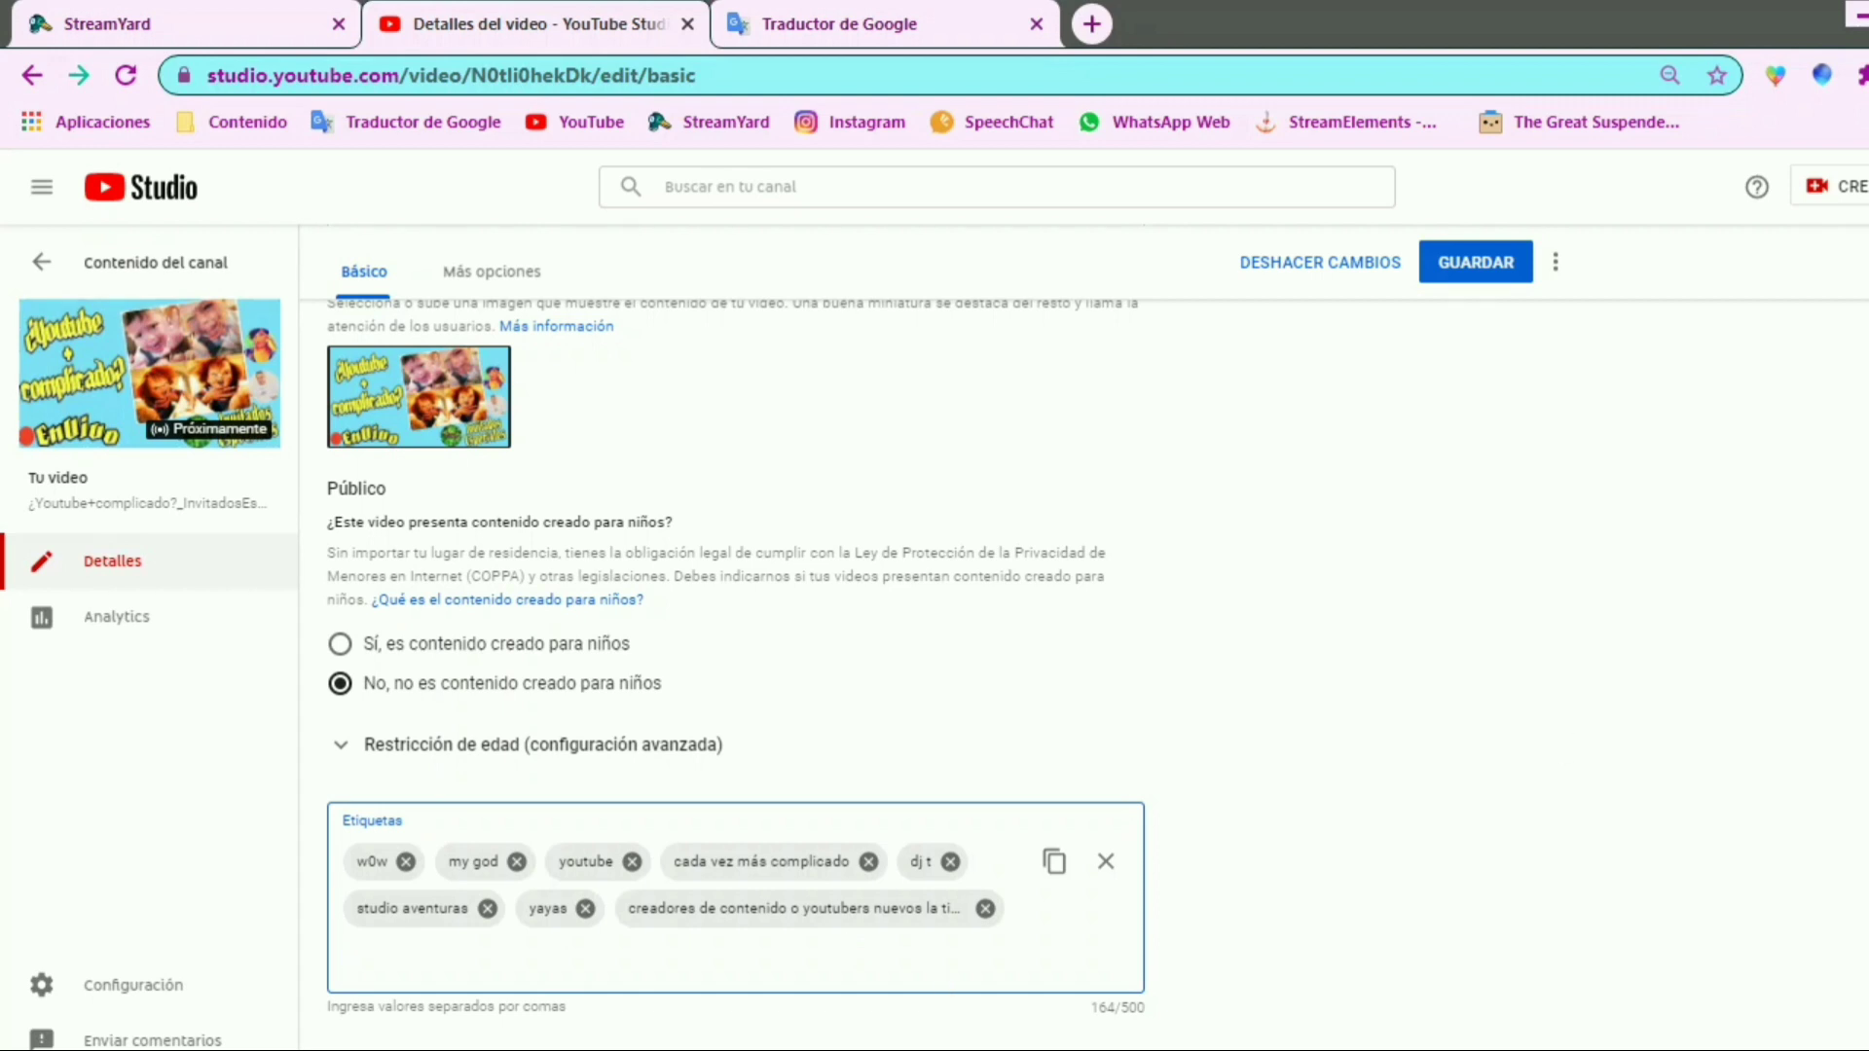
# Assign the broadcast to two of the channel's playlists
pyautogui.scroll(10, 740, 682)
pyautogui.click(1548, 785)
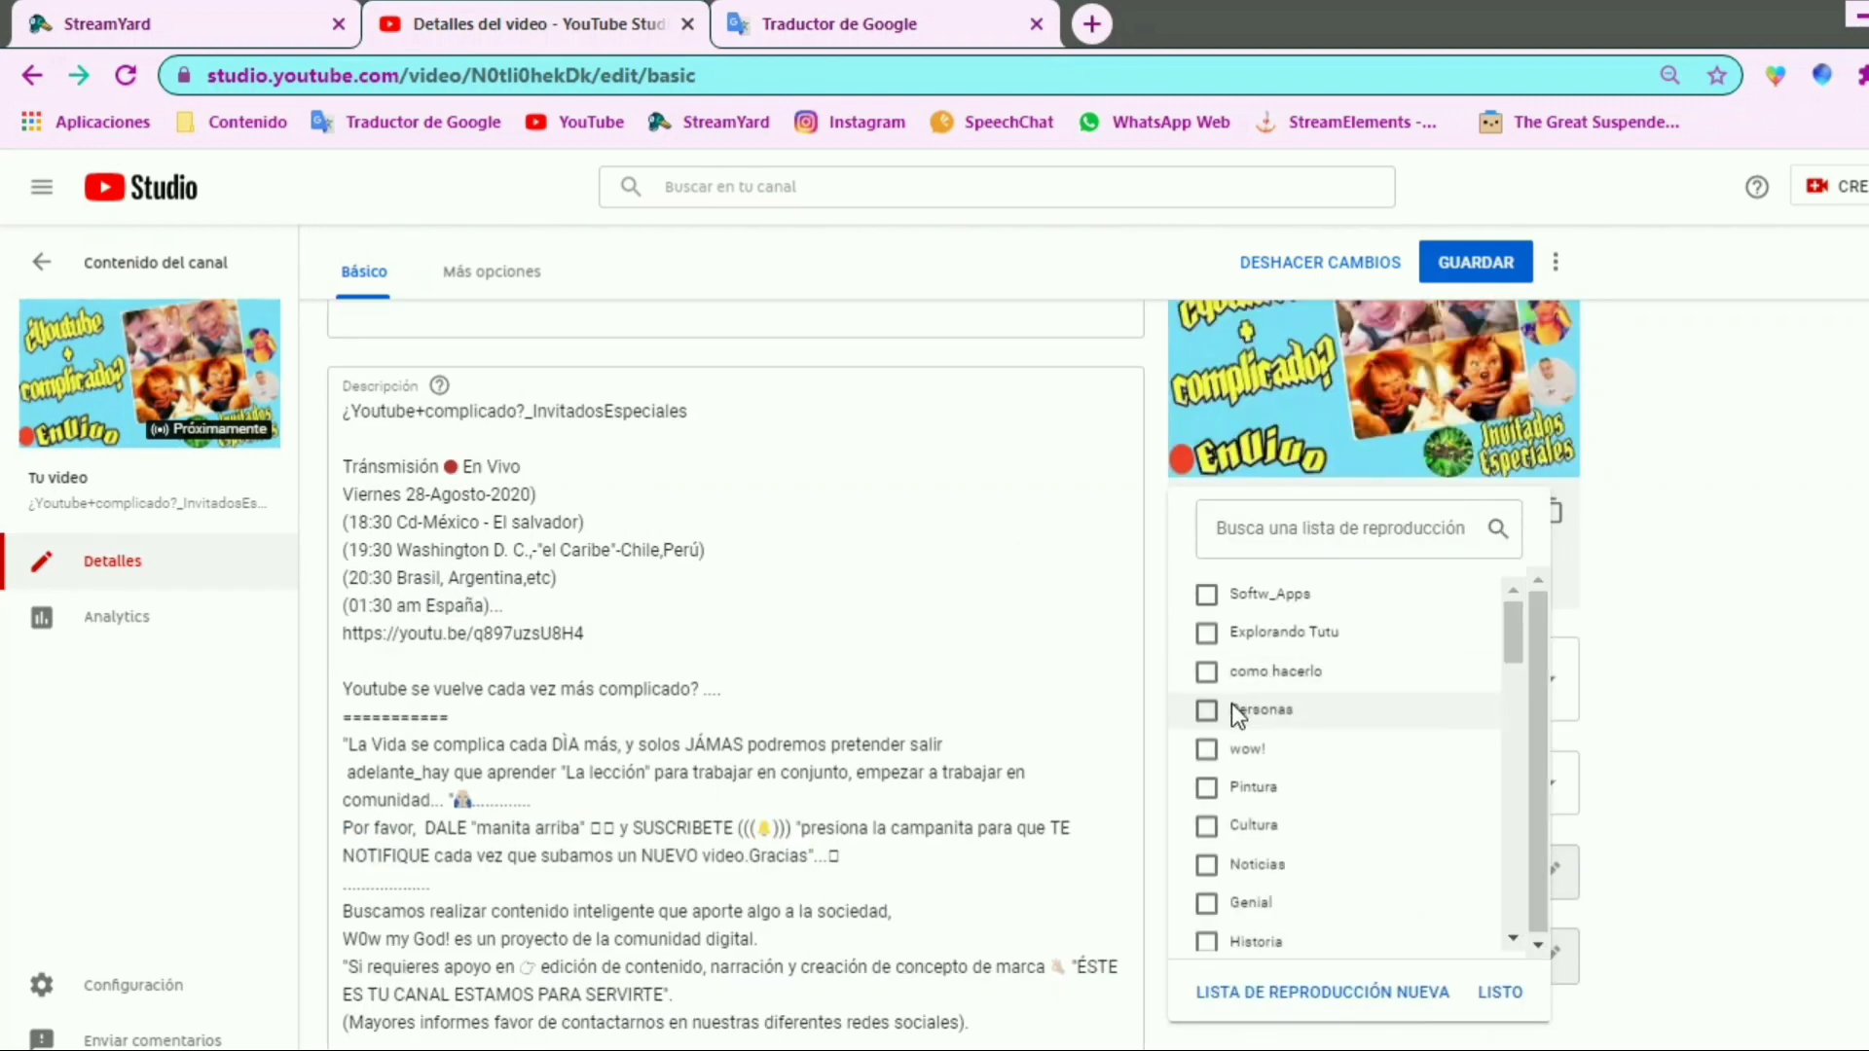
pyautogui.click(1226, 723)
pyautogui.press('Escape')
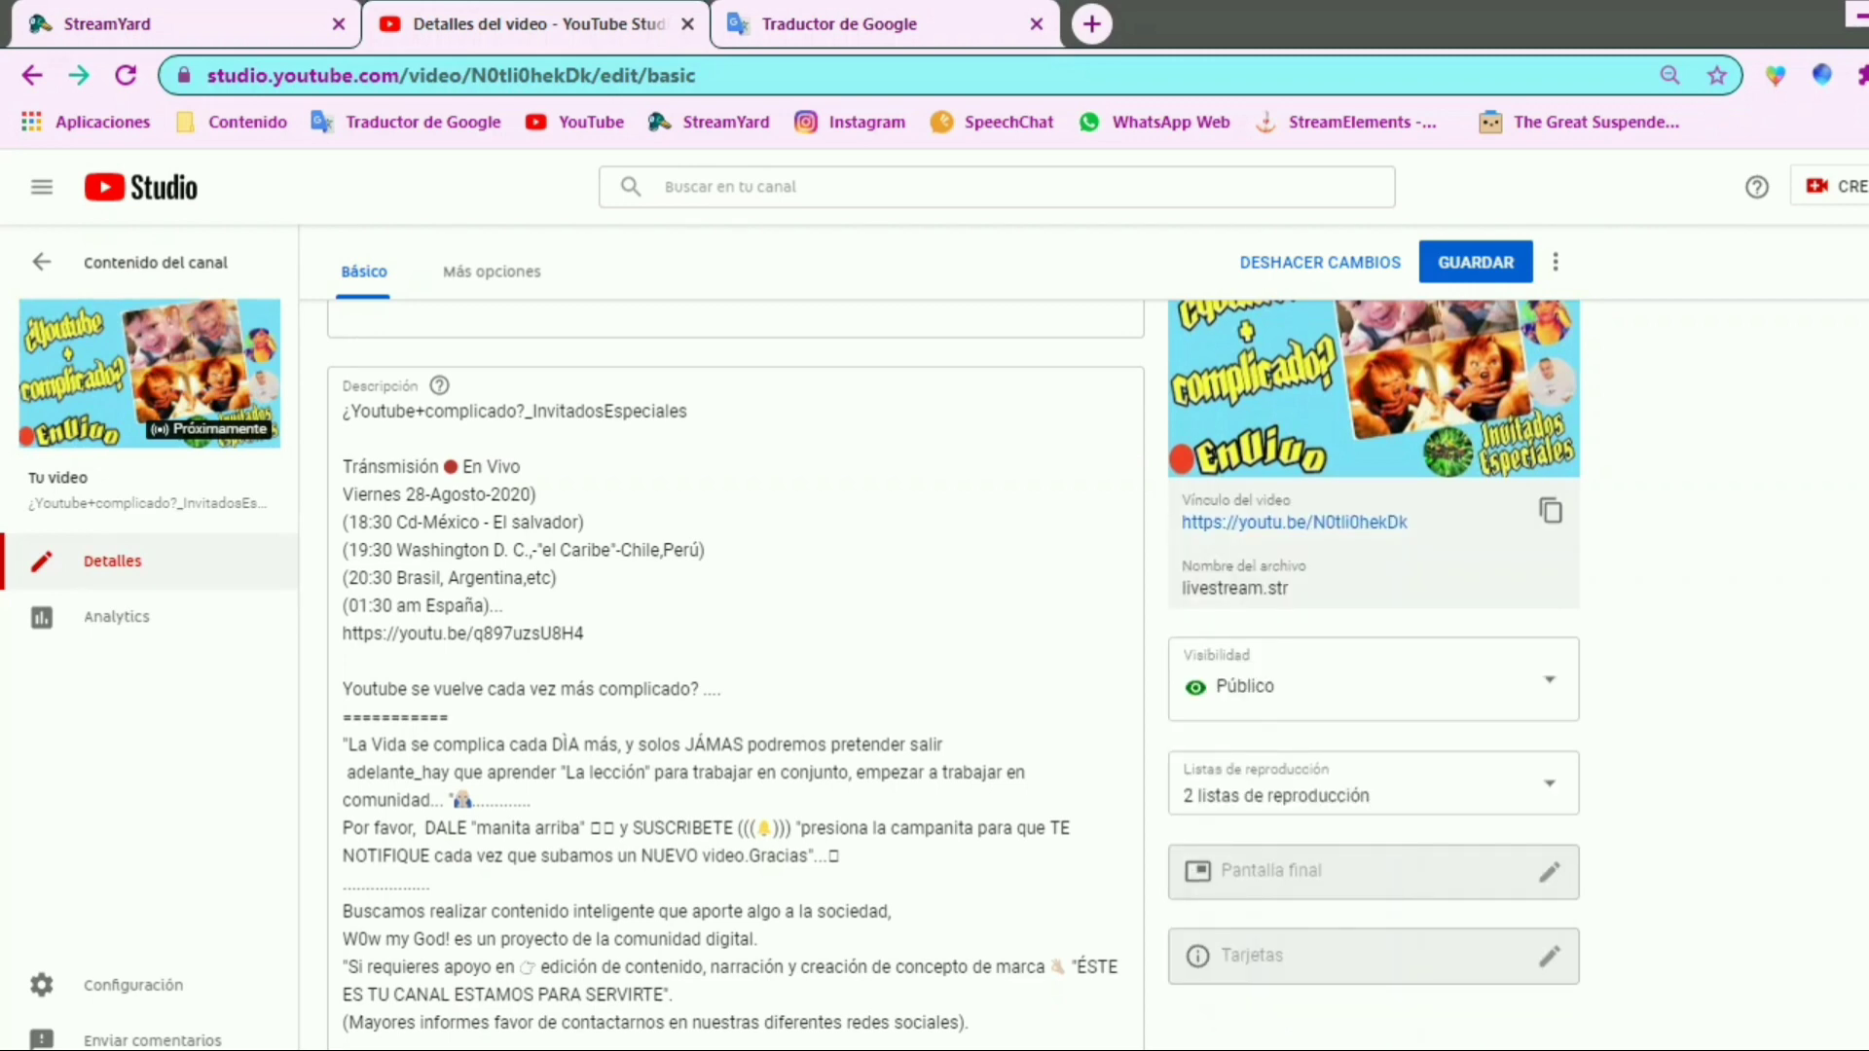
# Show the video's additional options and examine the settings for enabling live chat and allowing live chat replay
pyautogui.scroll(2, 1672, 476)
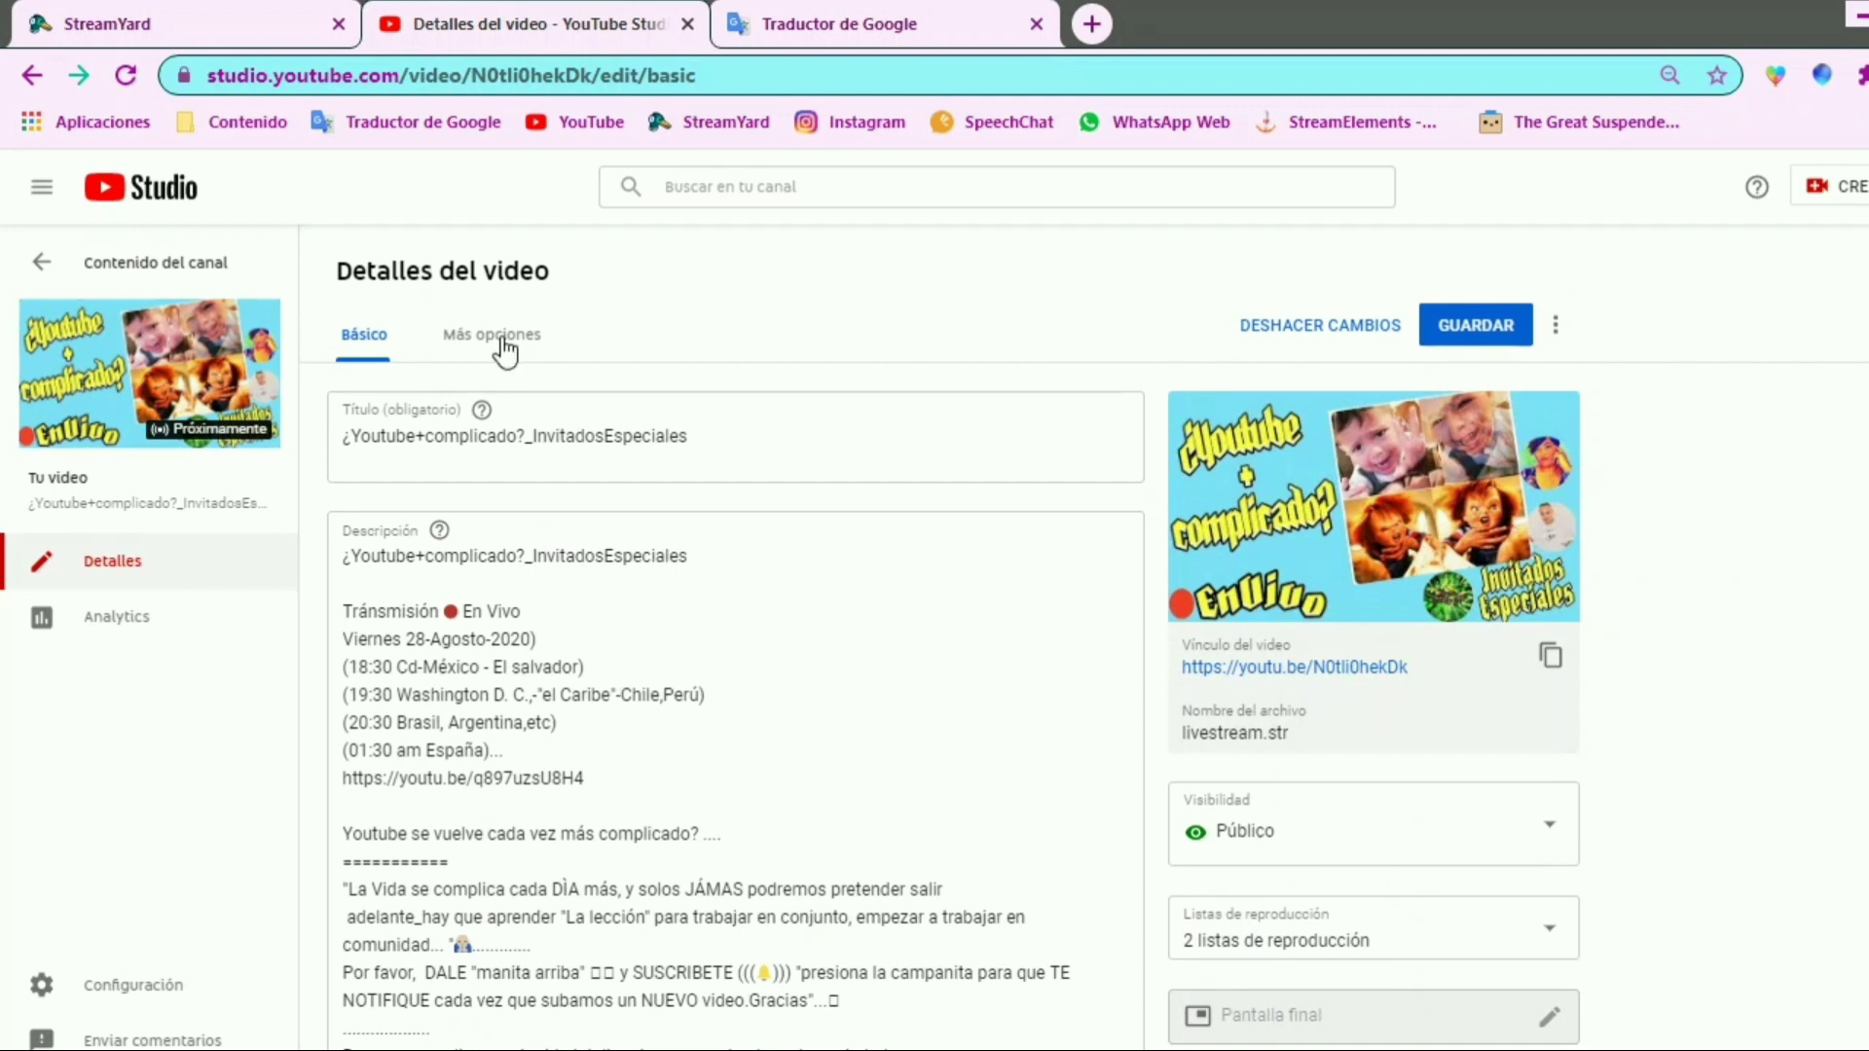
pyautogui.moveTo(423, 323); pyautogui.dragTo(623, 375)
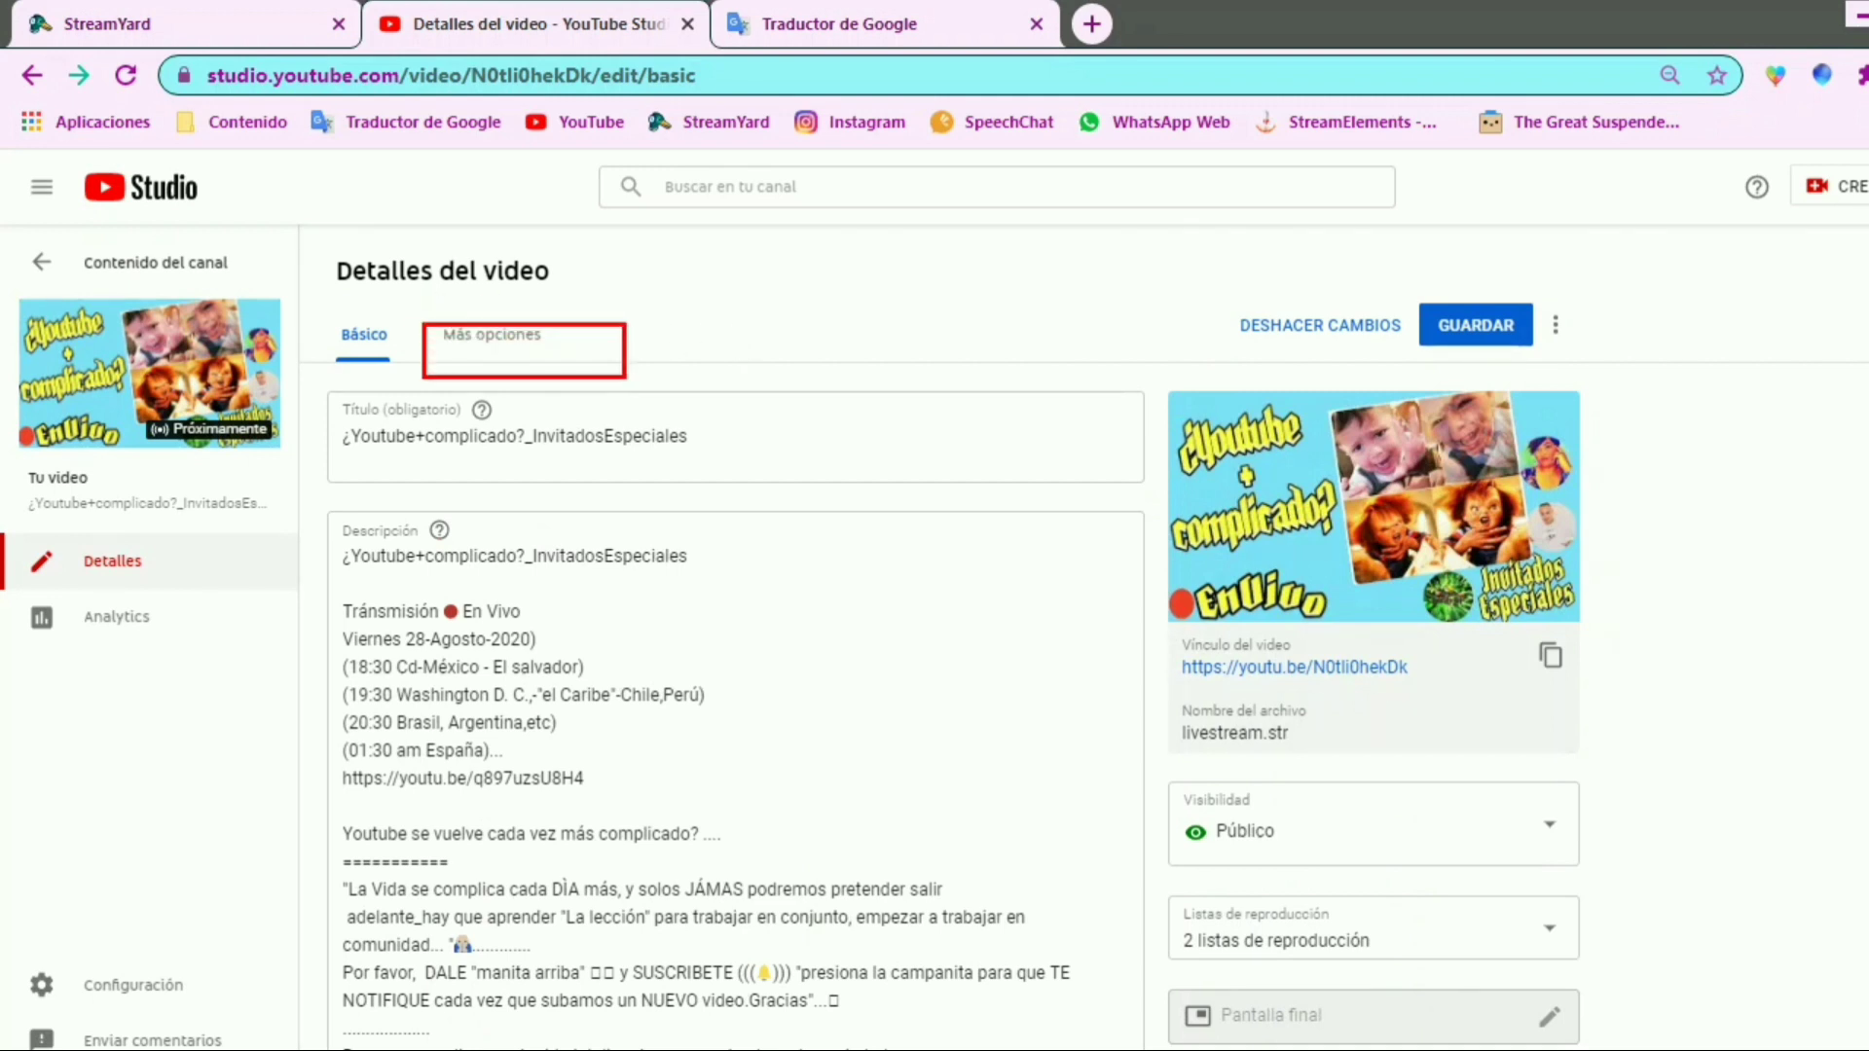
pyautogui.moveTo(551, 316)
pyautogui.mouseDown()
pyautogui.moveTo(580, 336)
pyautogui.moveTo(701, 264)
pyautogui.mouseUp()
pyautogui.press('Escape')
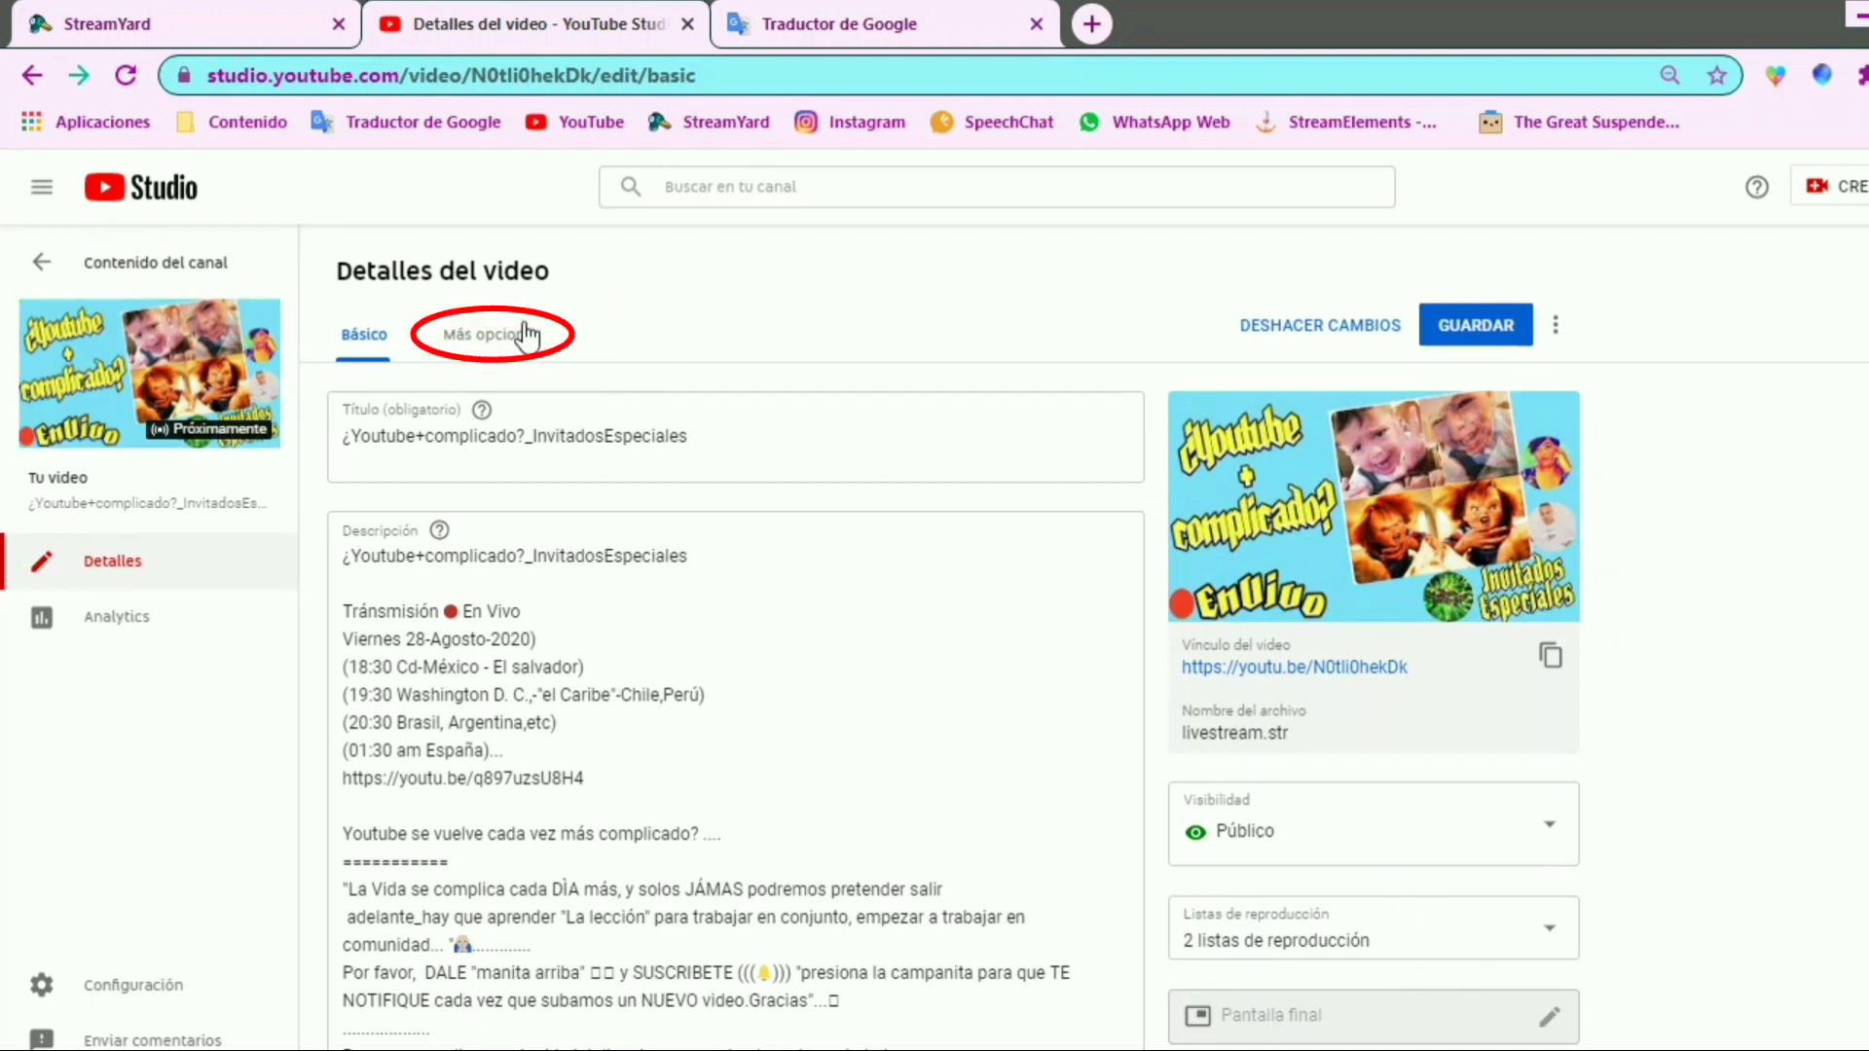
pyautogui.click(521, 327)
pyautogui.moveTo(316, 461)
pyautogui.mouseDown()
pyautogui.moveTo(701, 695)
pyautogui.moveTo(764, 771)
pyautogui.moveTo(747, 783)
pyautogui.mouseUp()
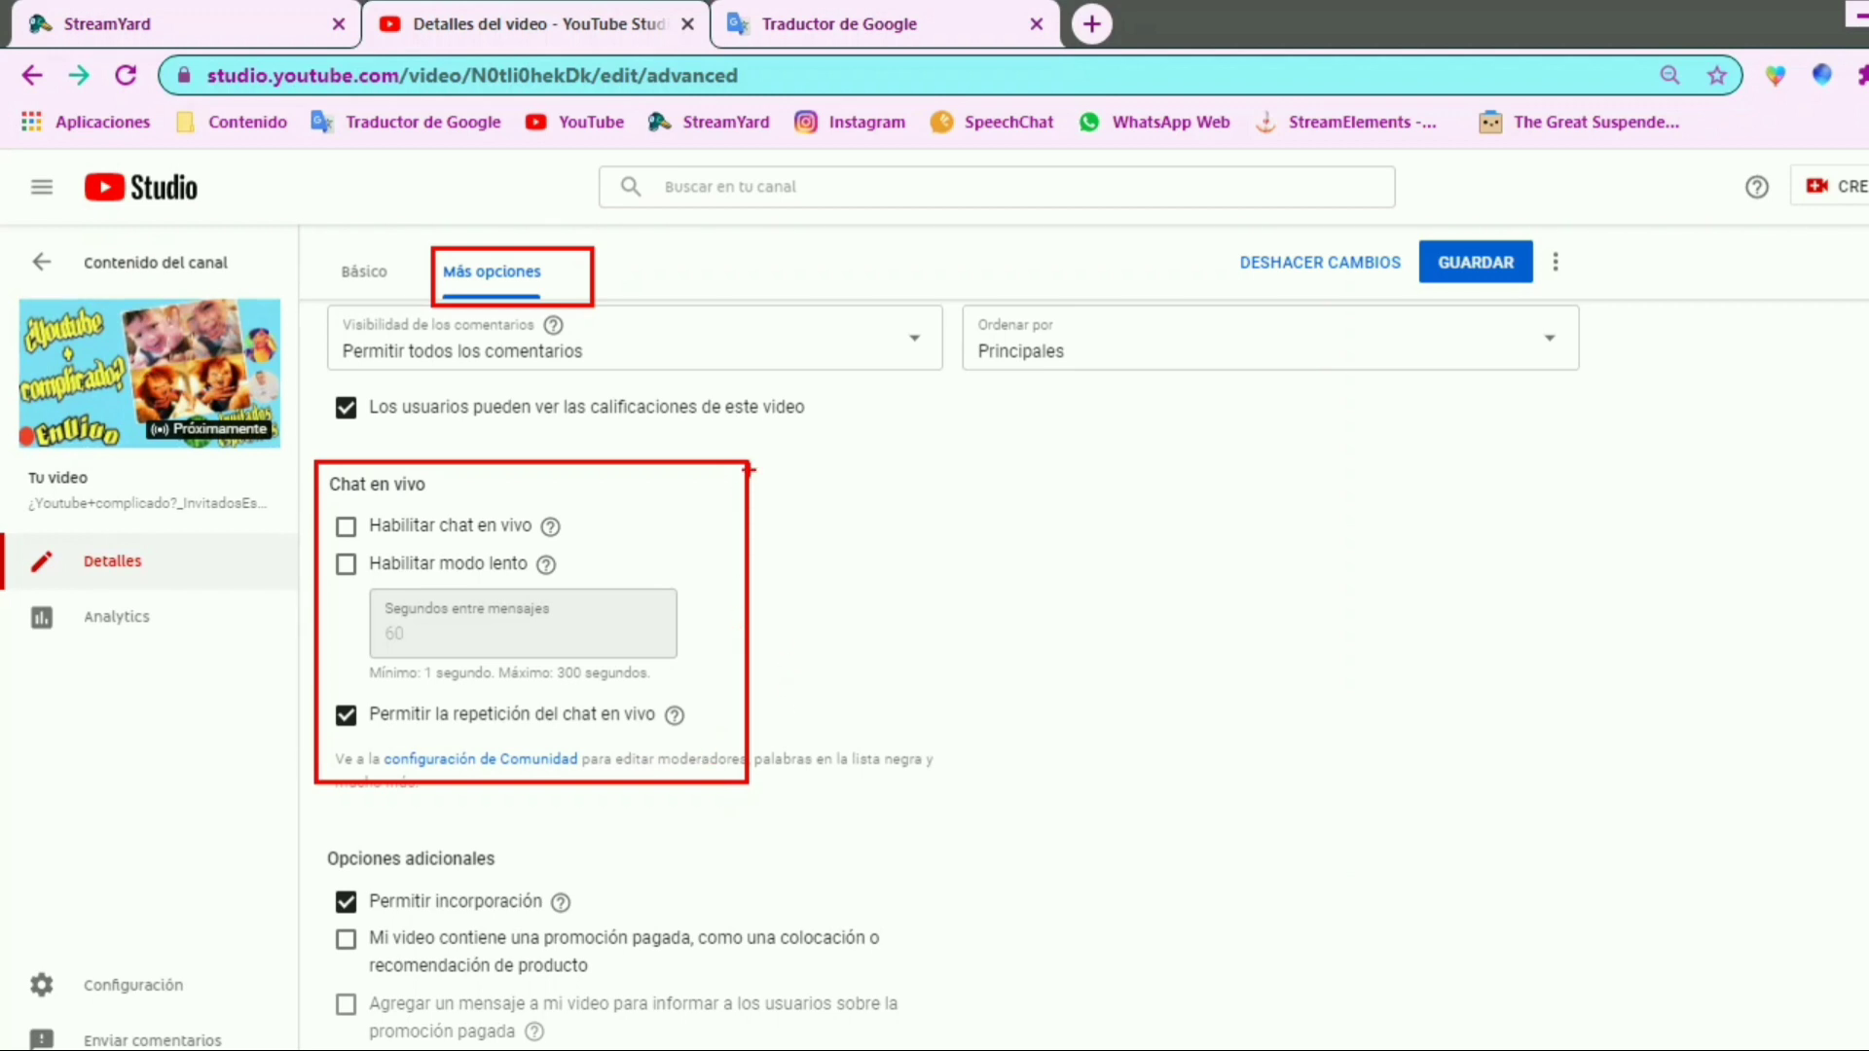
pyautogui.moveTo(758, 459); pyautogui.dragTo(779, 492)
pyautogui.moveTo(341, 523); pyautogui.dragTo(395, 467)
pyautogui.moveTo(336, 710)
pyautogui.mouseDown()
pyautogui.moveTo(358, 727)
pyautogui.moveTo(397, 656)
pyautogui.mouseUp()
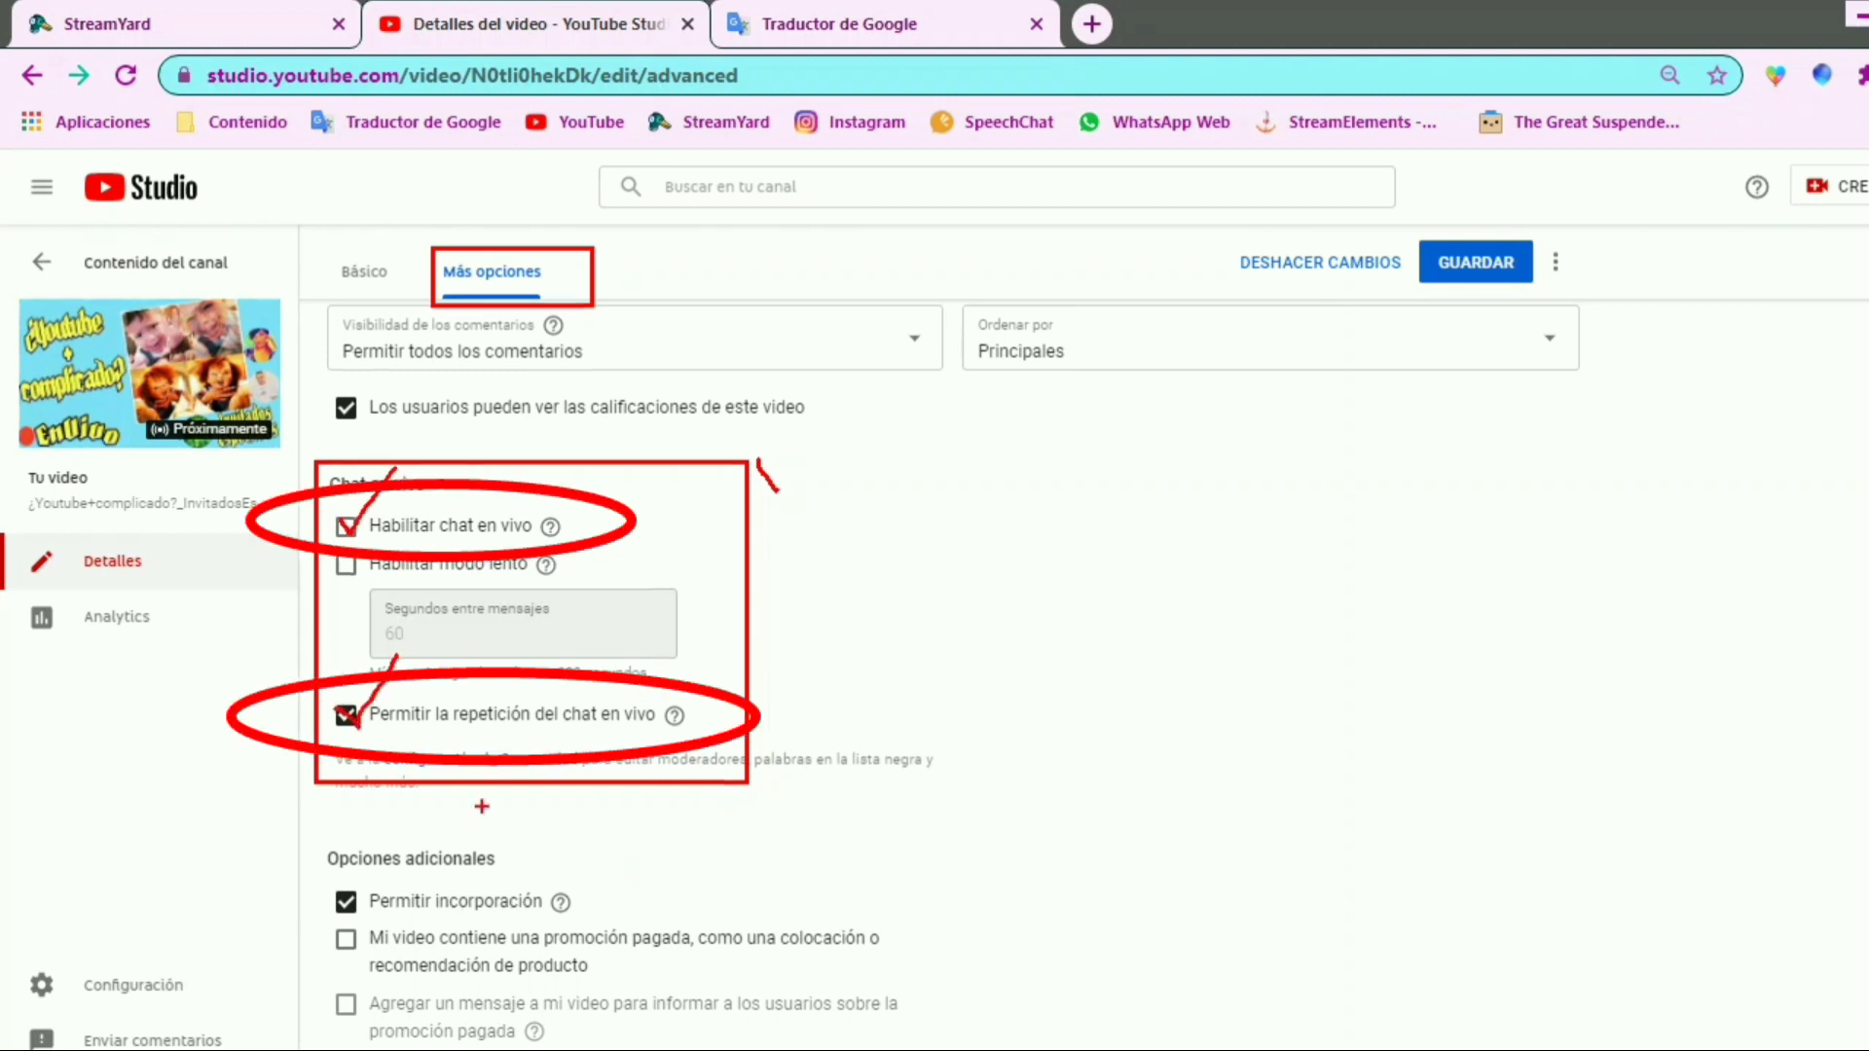
pyautogui.press('Escape')
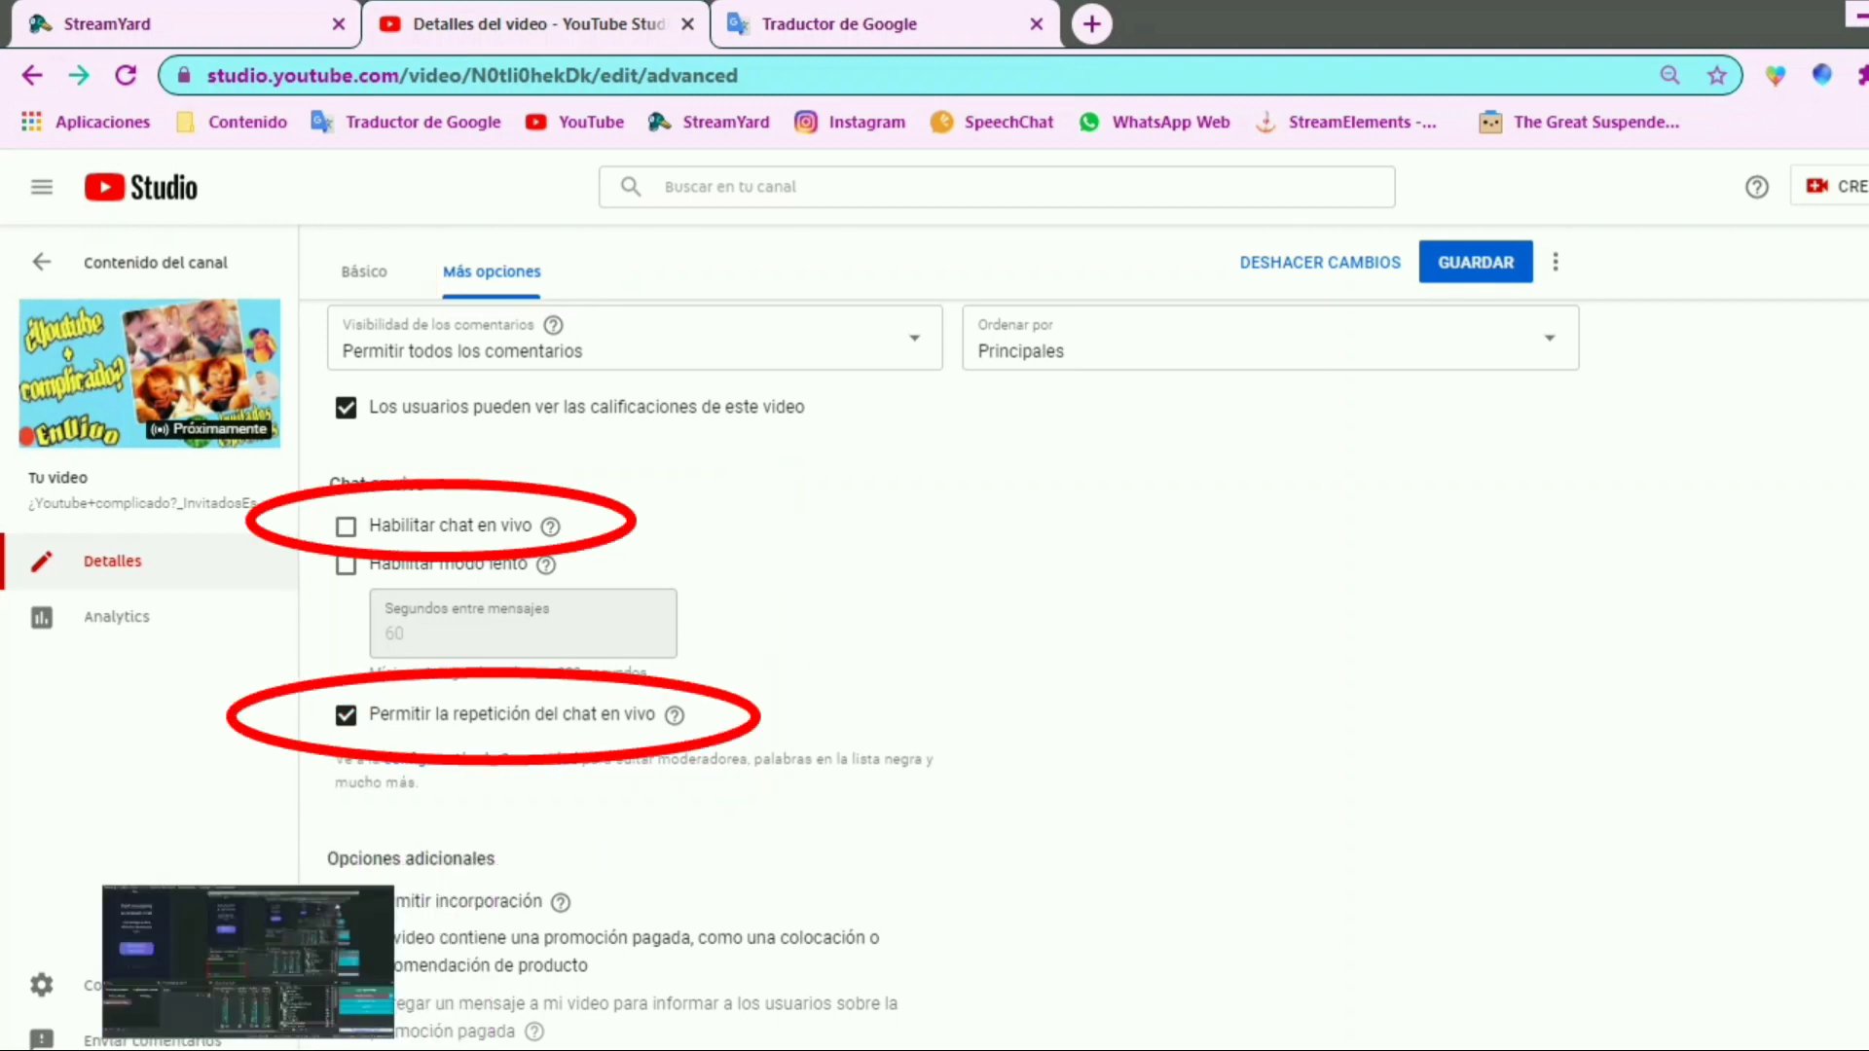
# Enable live chat for the broadcast, keep live chat replay allowed, and save the changes
pyautogui.click(346, 527)
pyautogui.moveTo(551, 528)
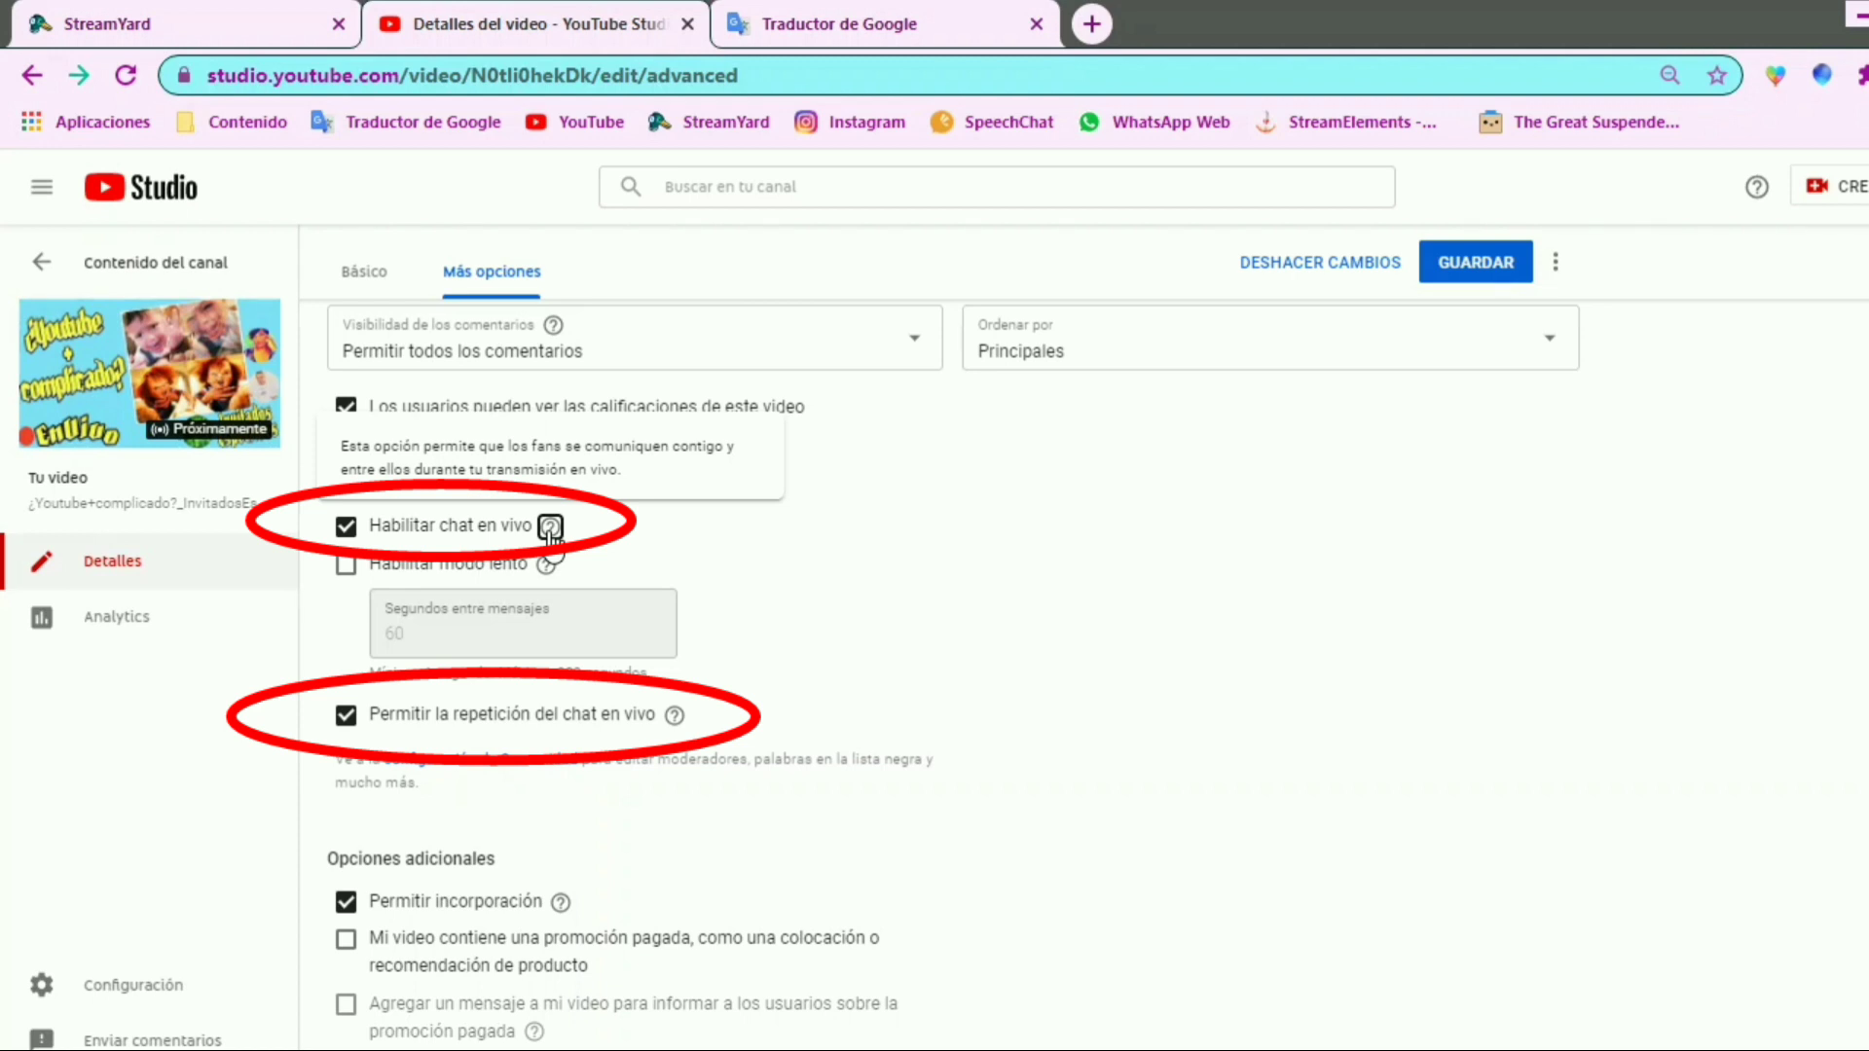
pyautogui.click(347, 718)
pyautogui.click(347, 718)
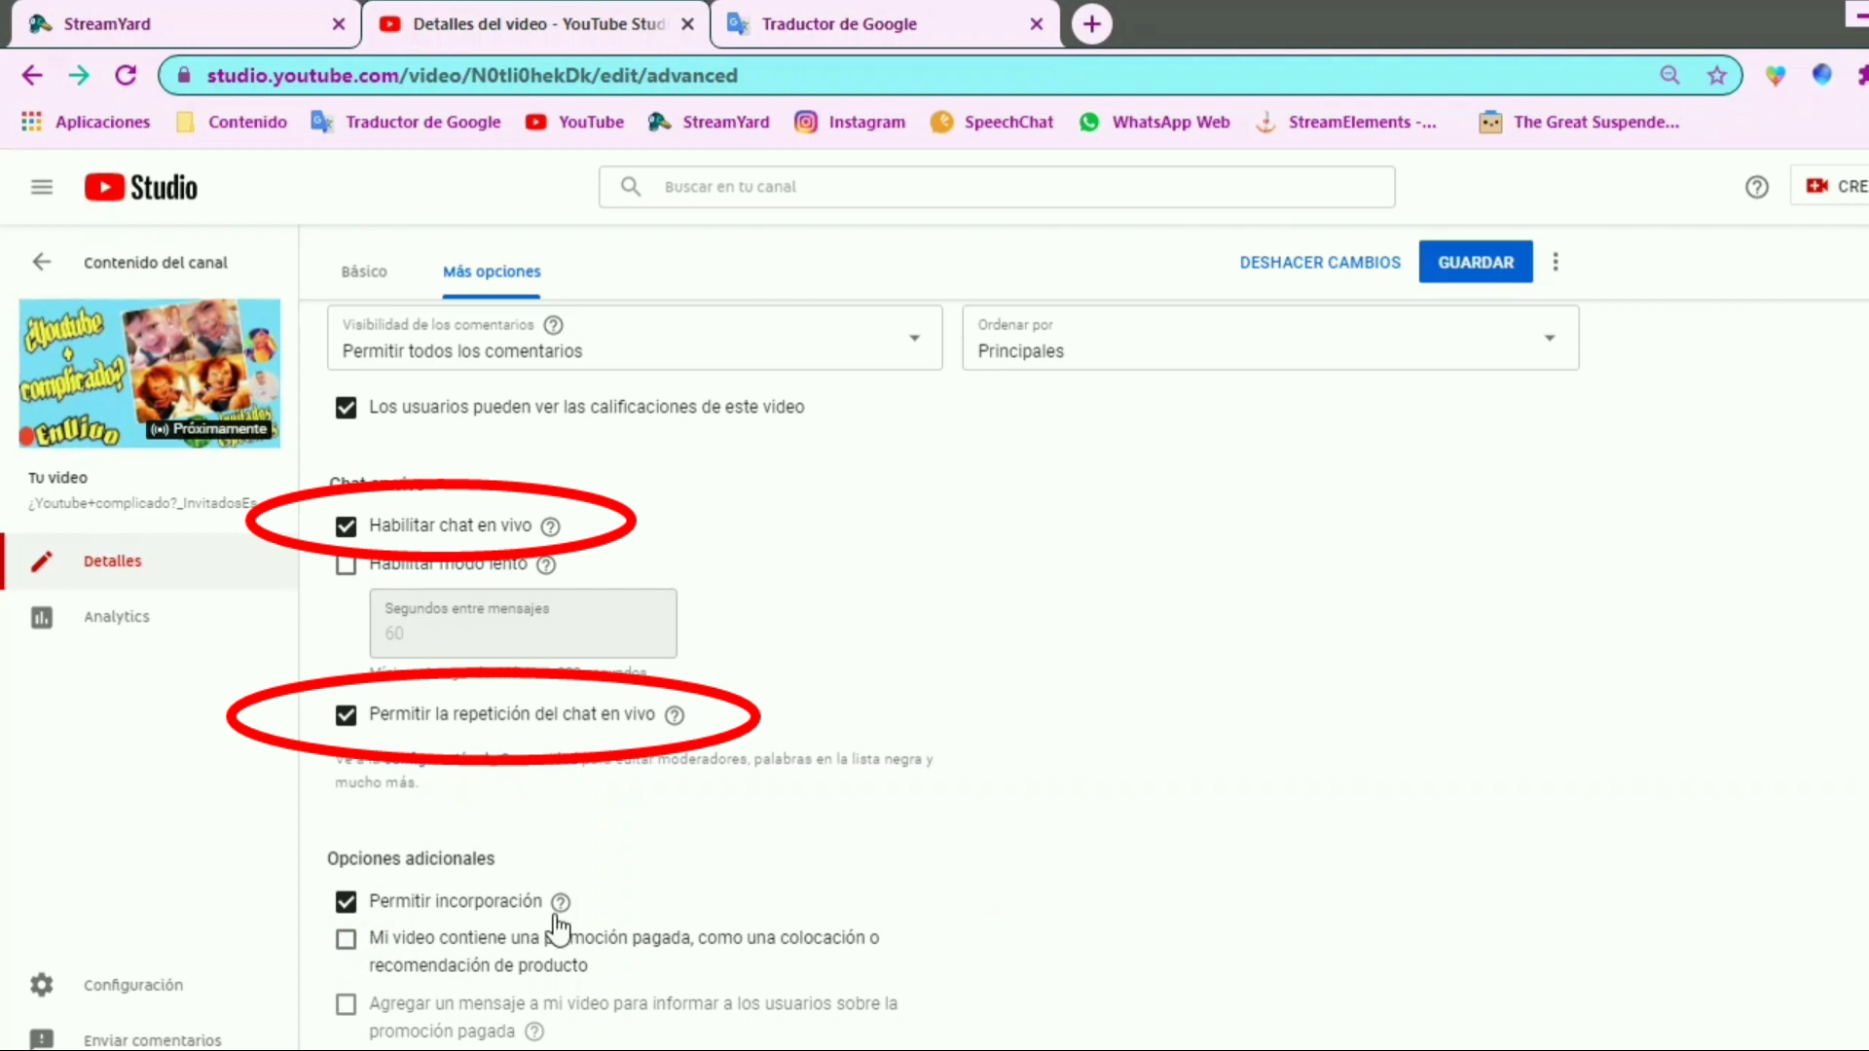
pyautogui.moveTo(560, 903)
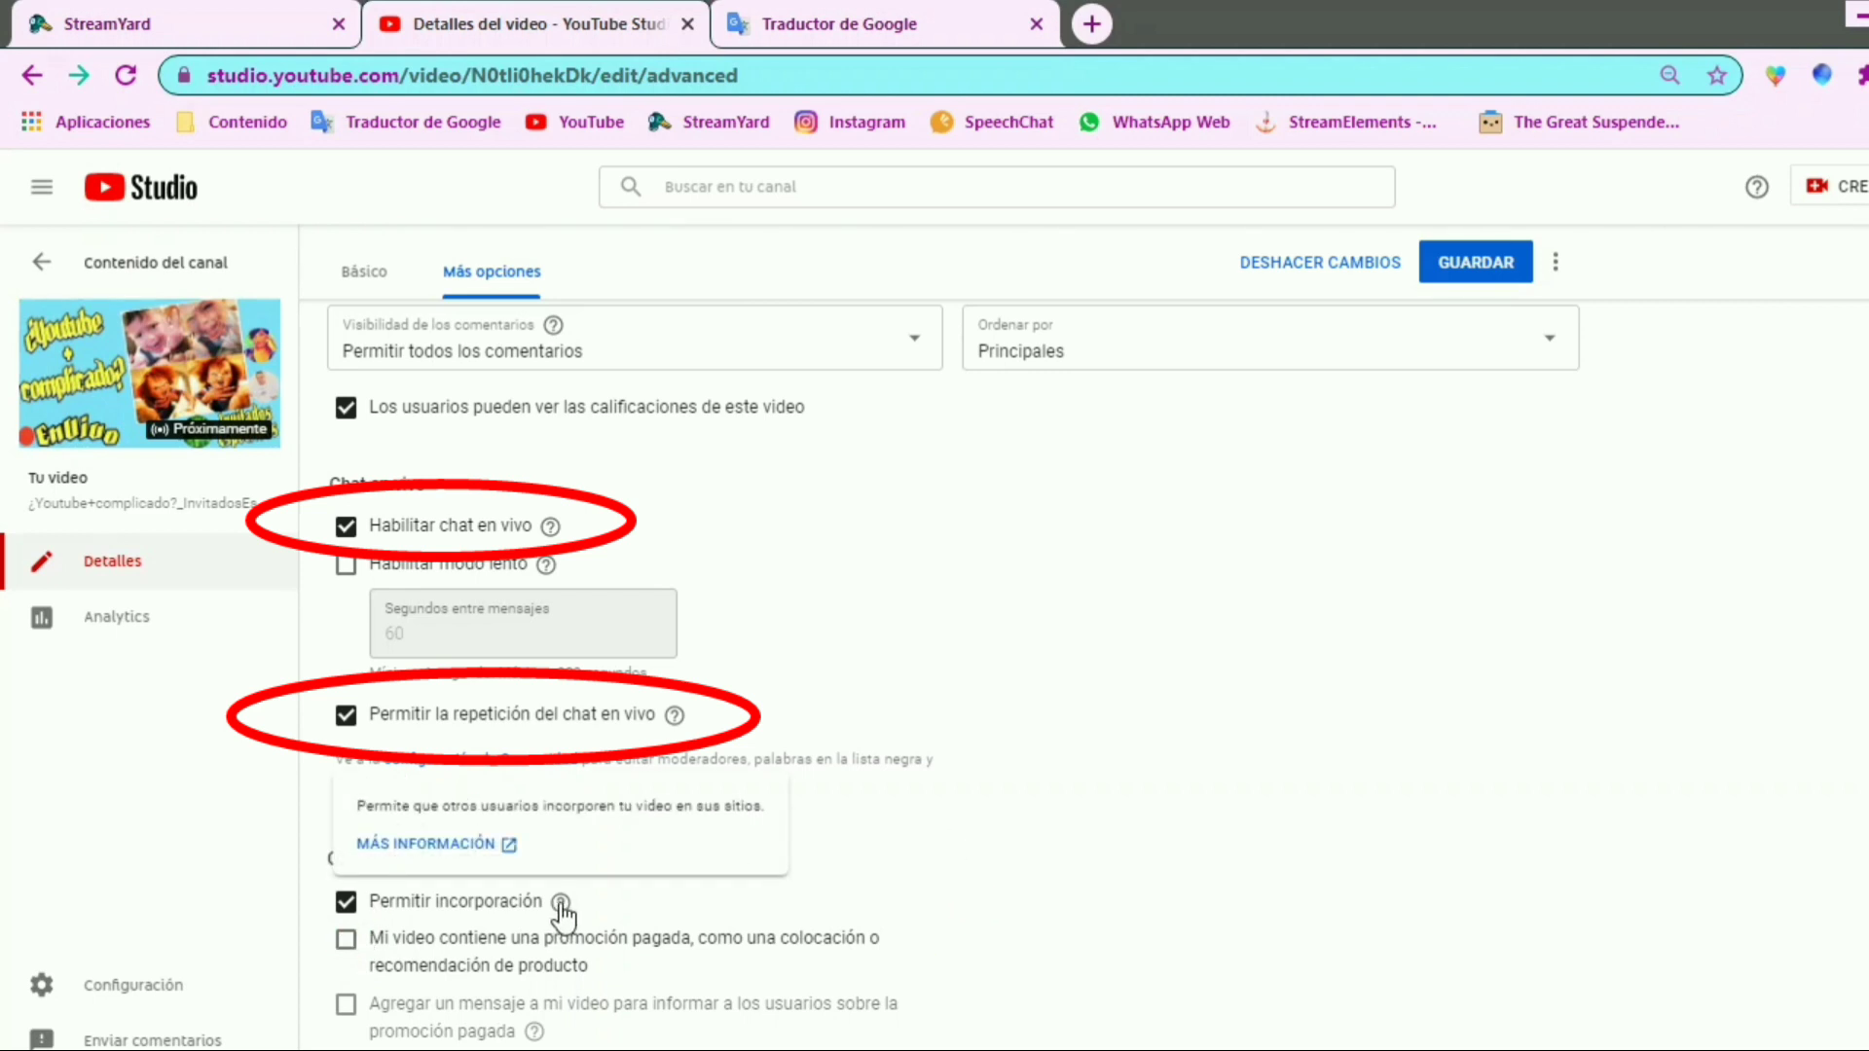
pyautogui.scroll(5, 640, 903)
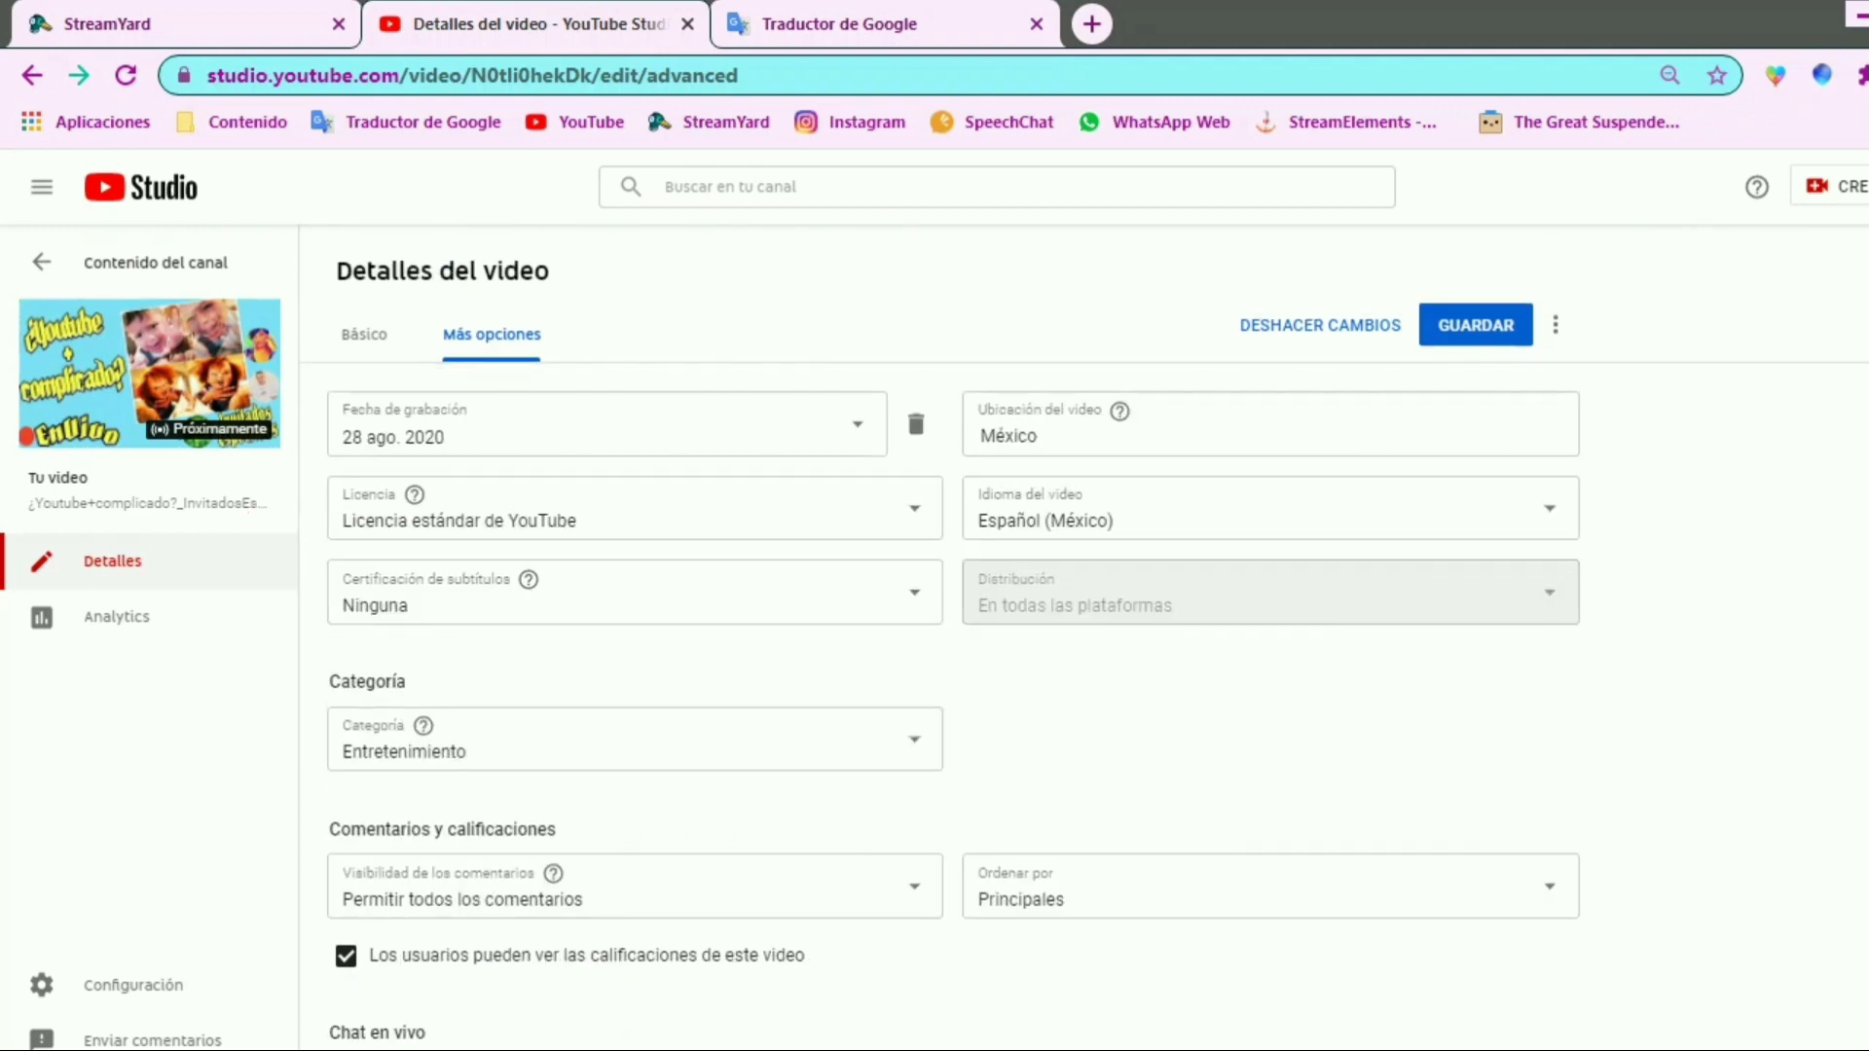
pyautogui.click(1460, 327)
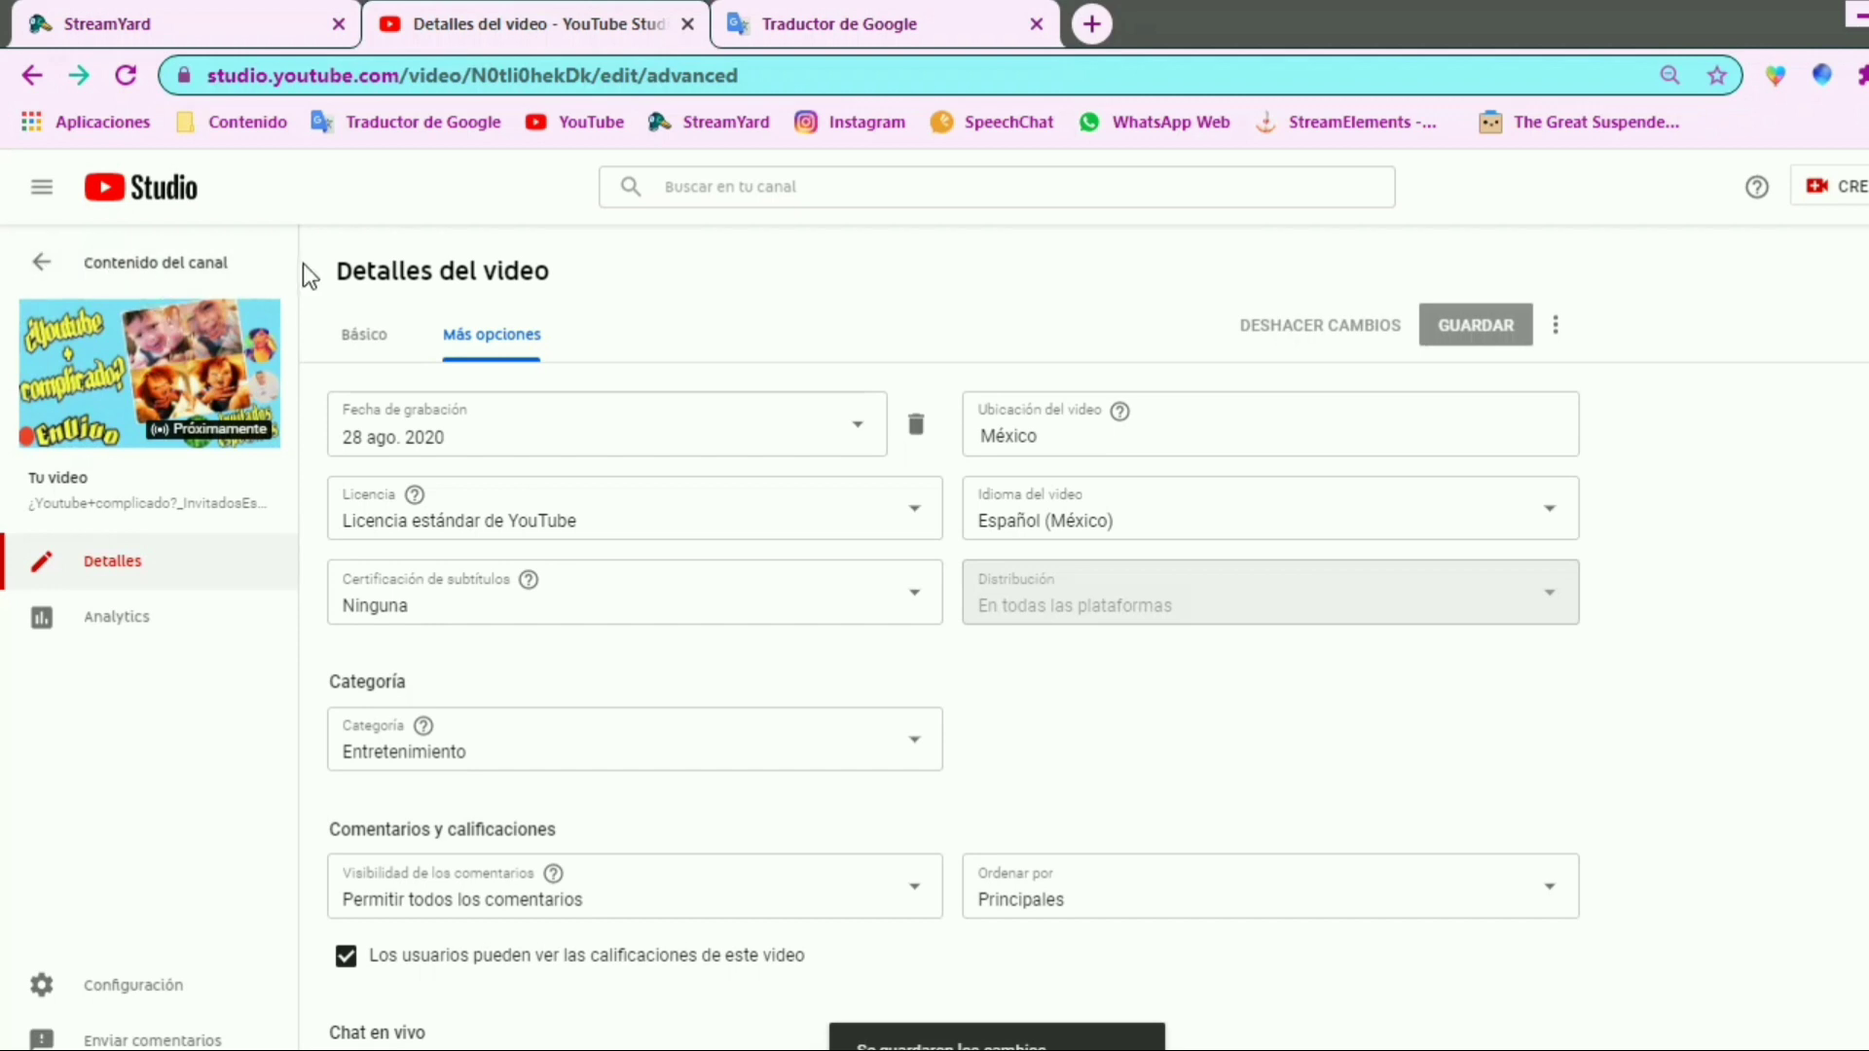
# Return to the channel content's live broadcasts and open the upcoming broadcast in the Live Control Room
pyautogui.moveTo(4, 244); pyautogui.dragTo(308, 287)
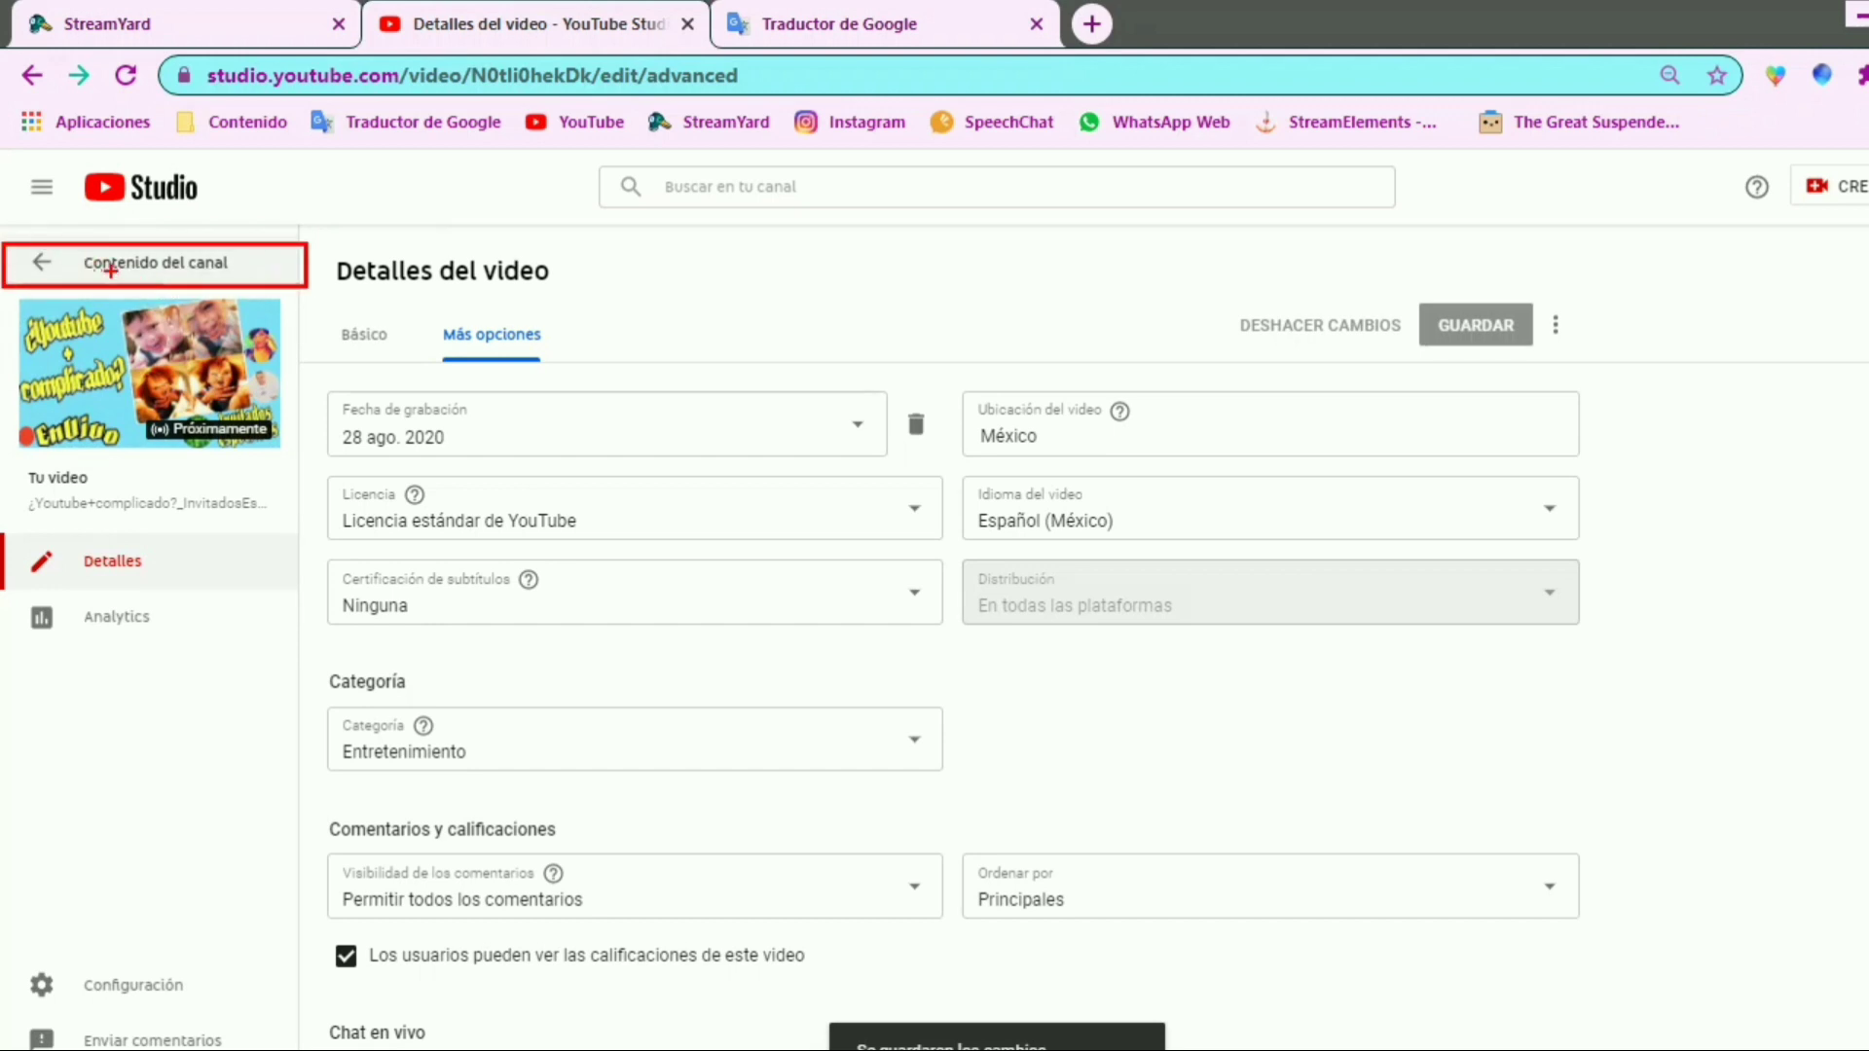
pyautogui.click(42, 261)
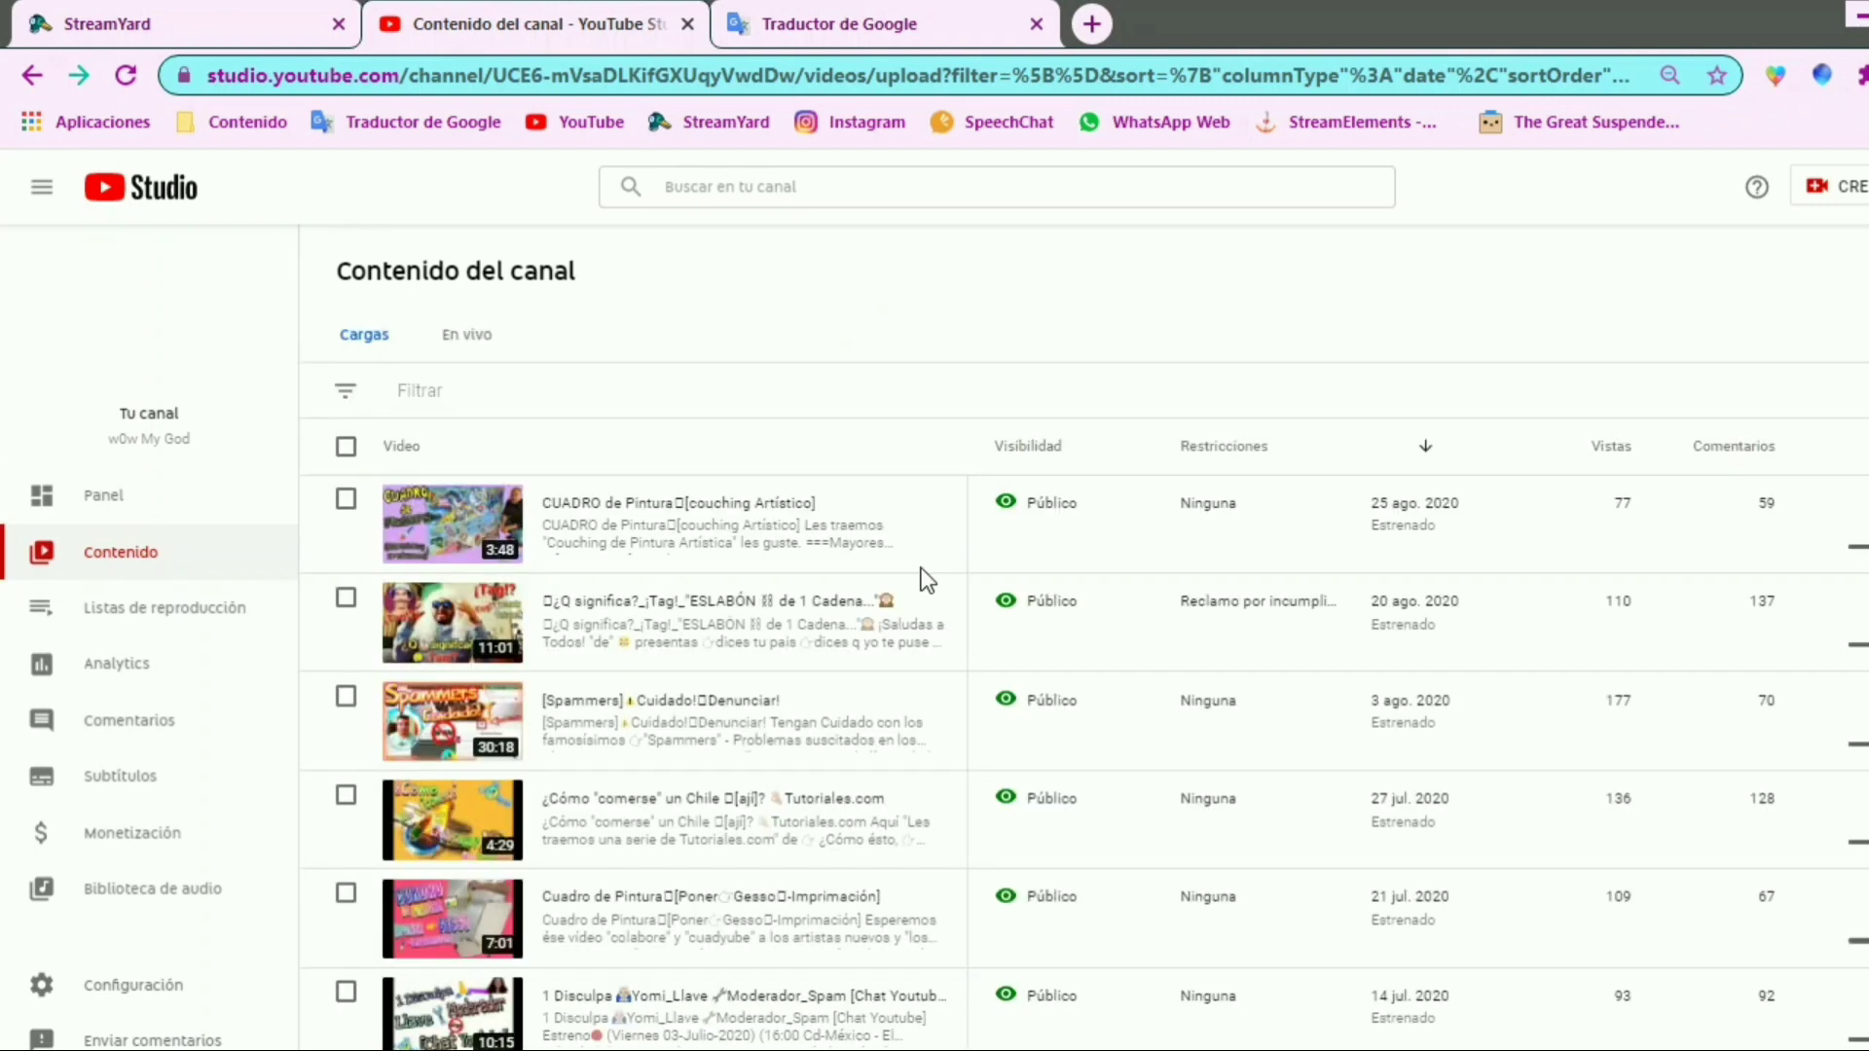
pyautogui.moveTo(438, 304)
pyautogui.mouseDown()
pyautogui.moveTo(533, 336)
pyautogui.moveTo(435, 311)
pyautogui.mouseUp()
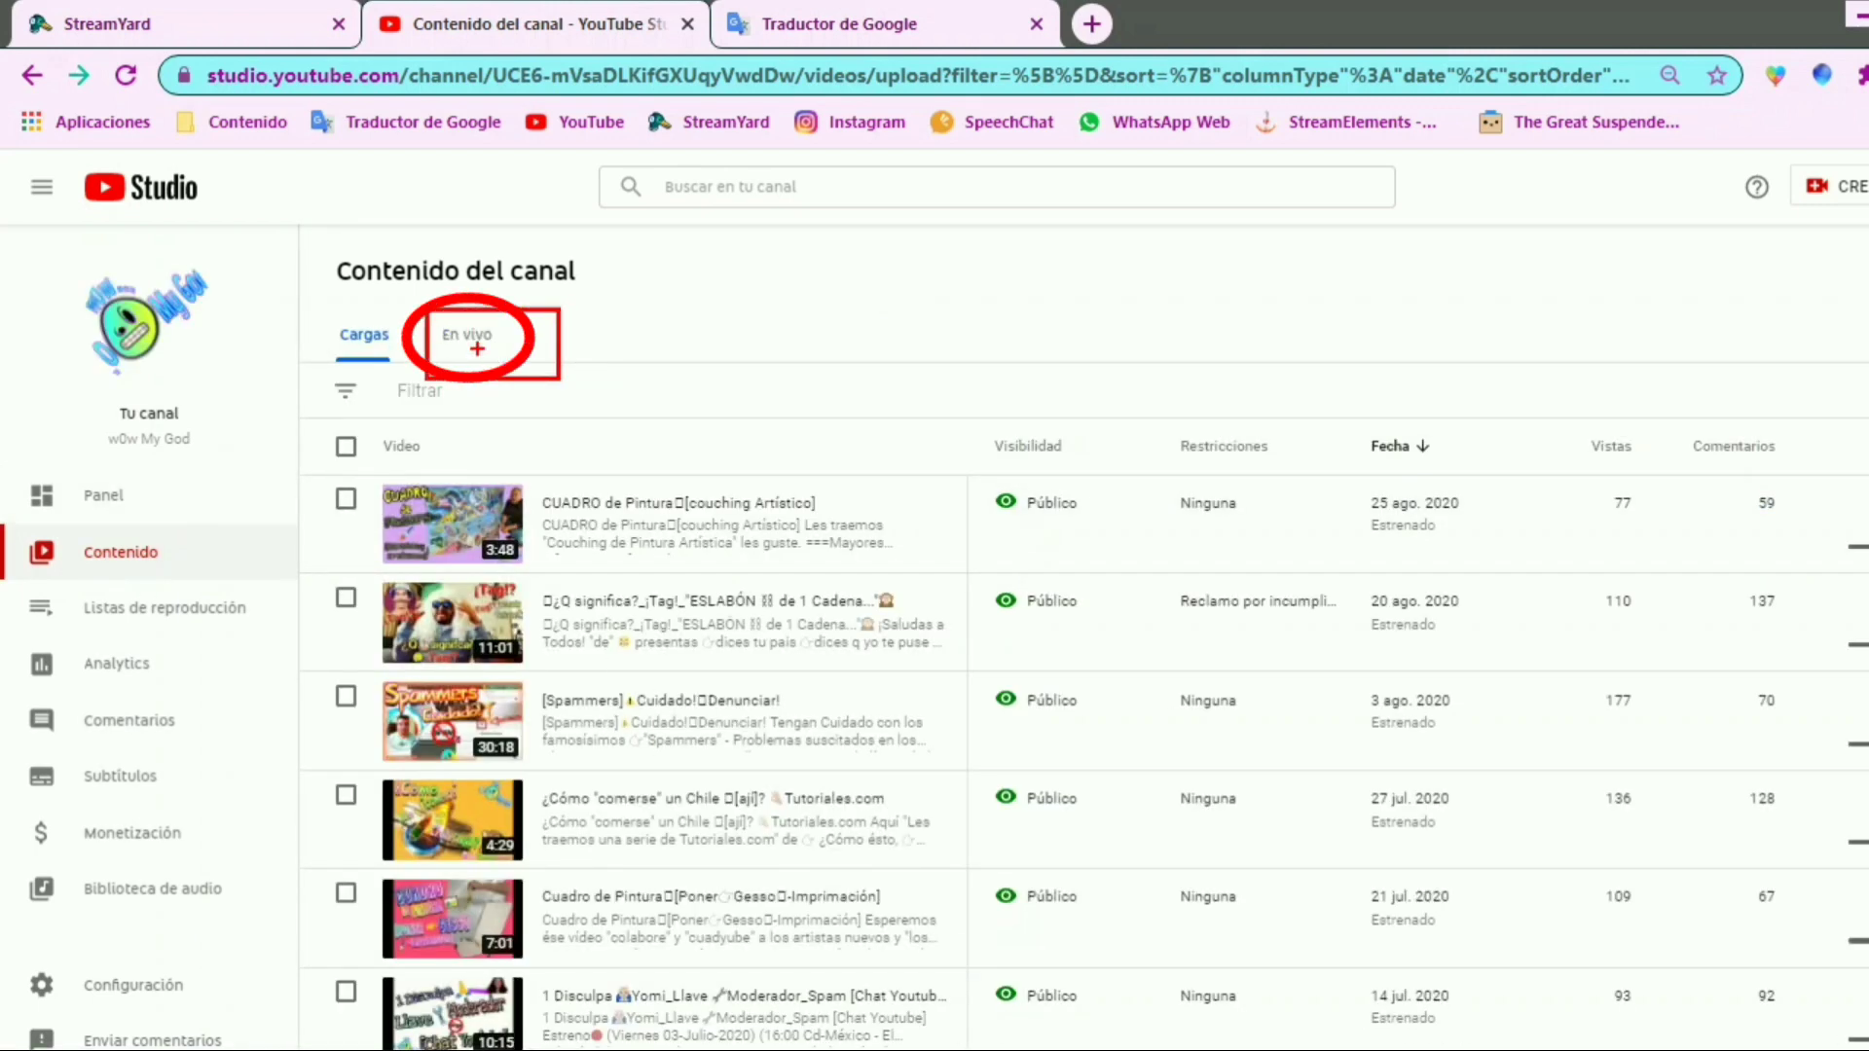
pyautogui.click(490, 343)
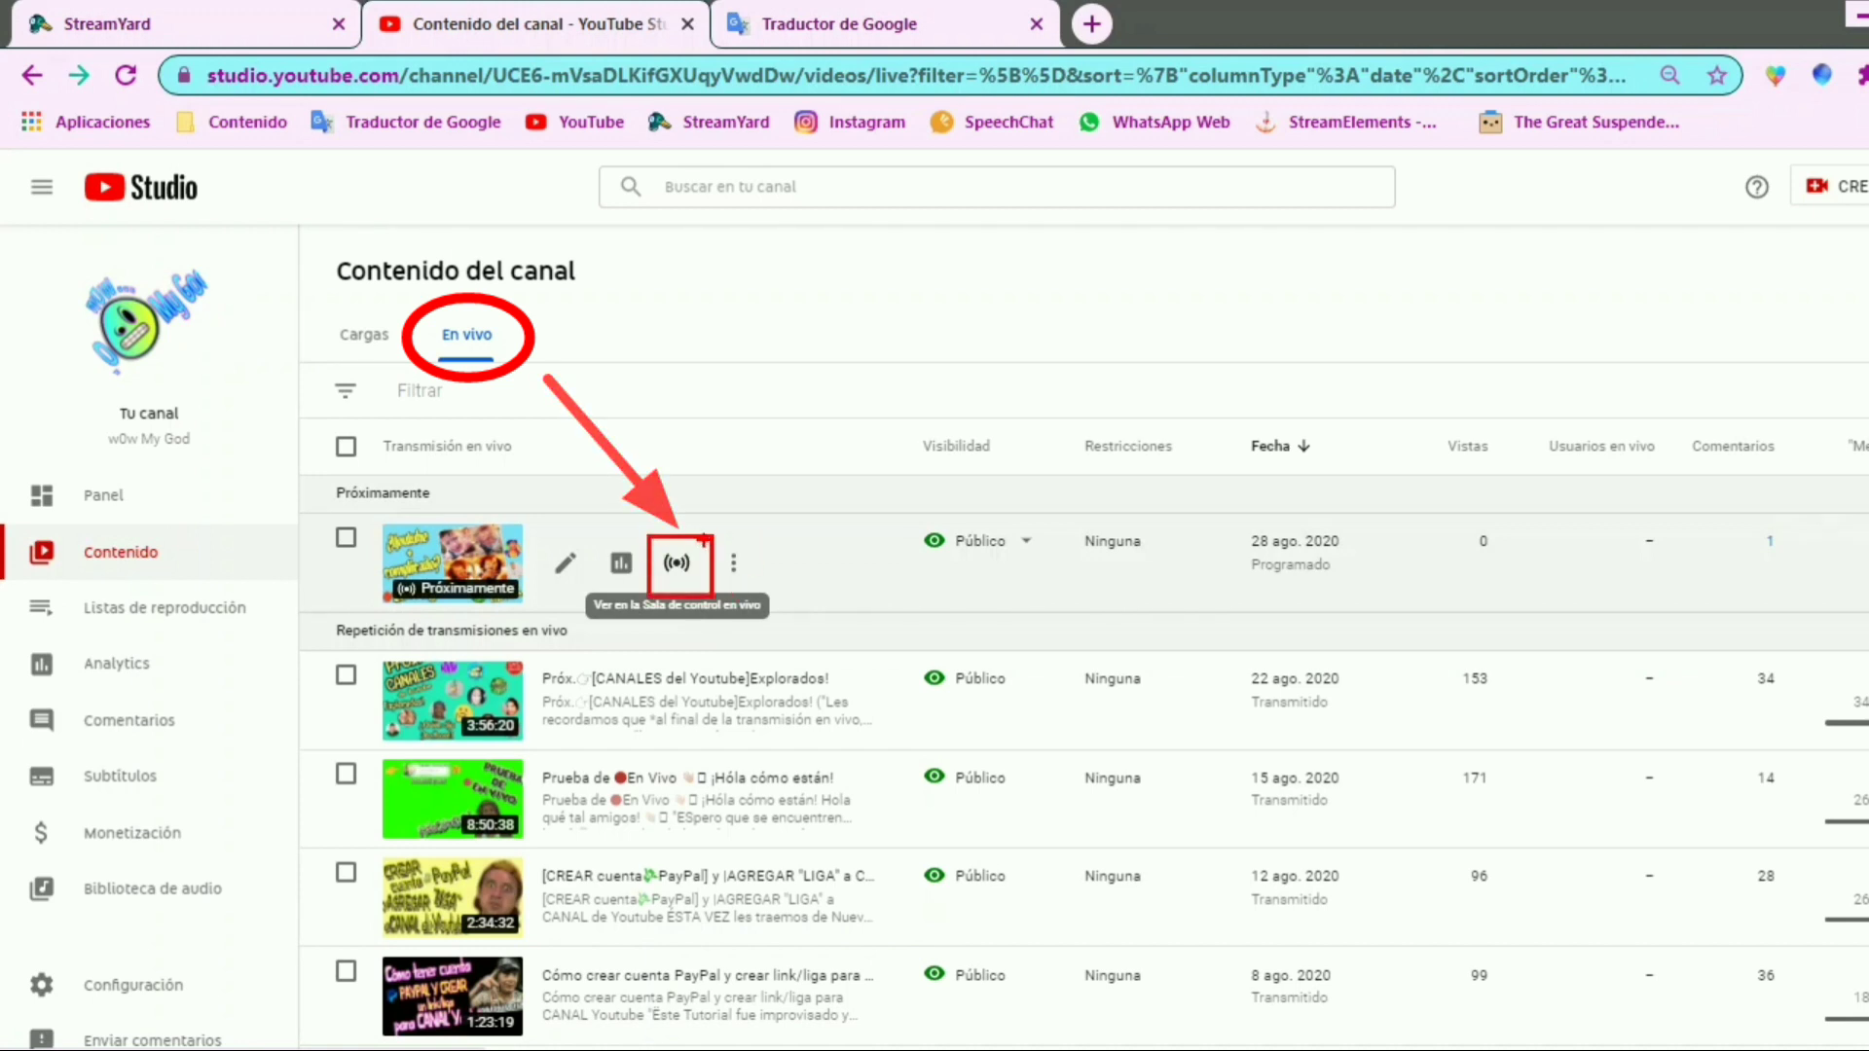
pyautogui.click(688, 568)
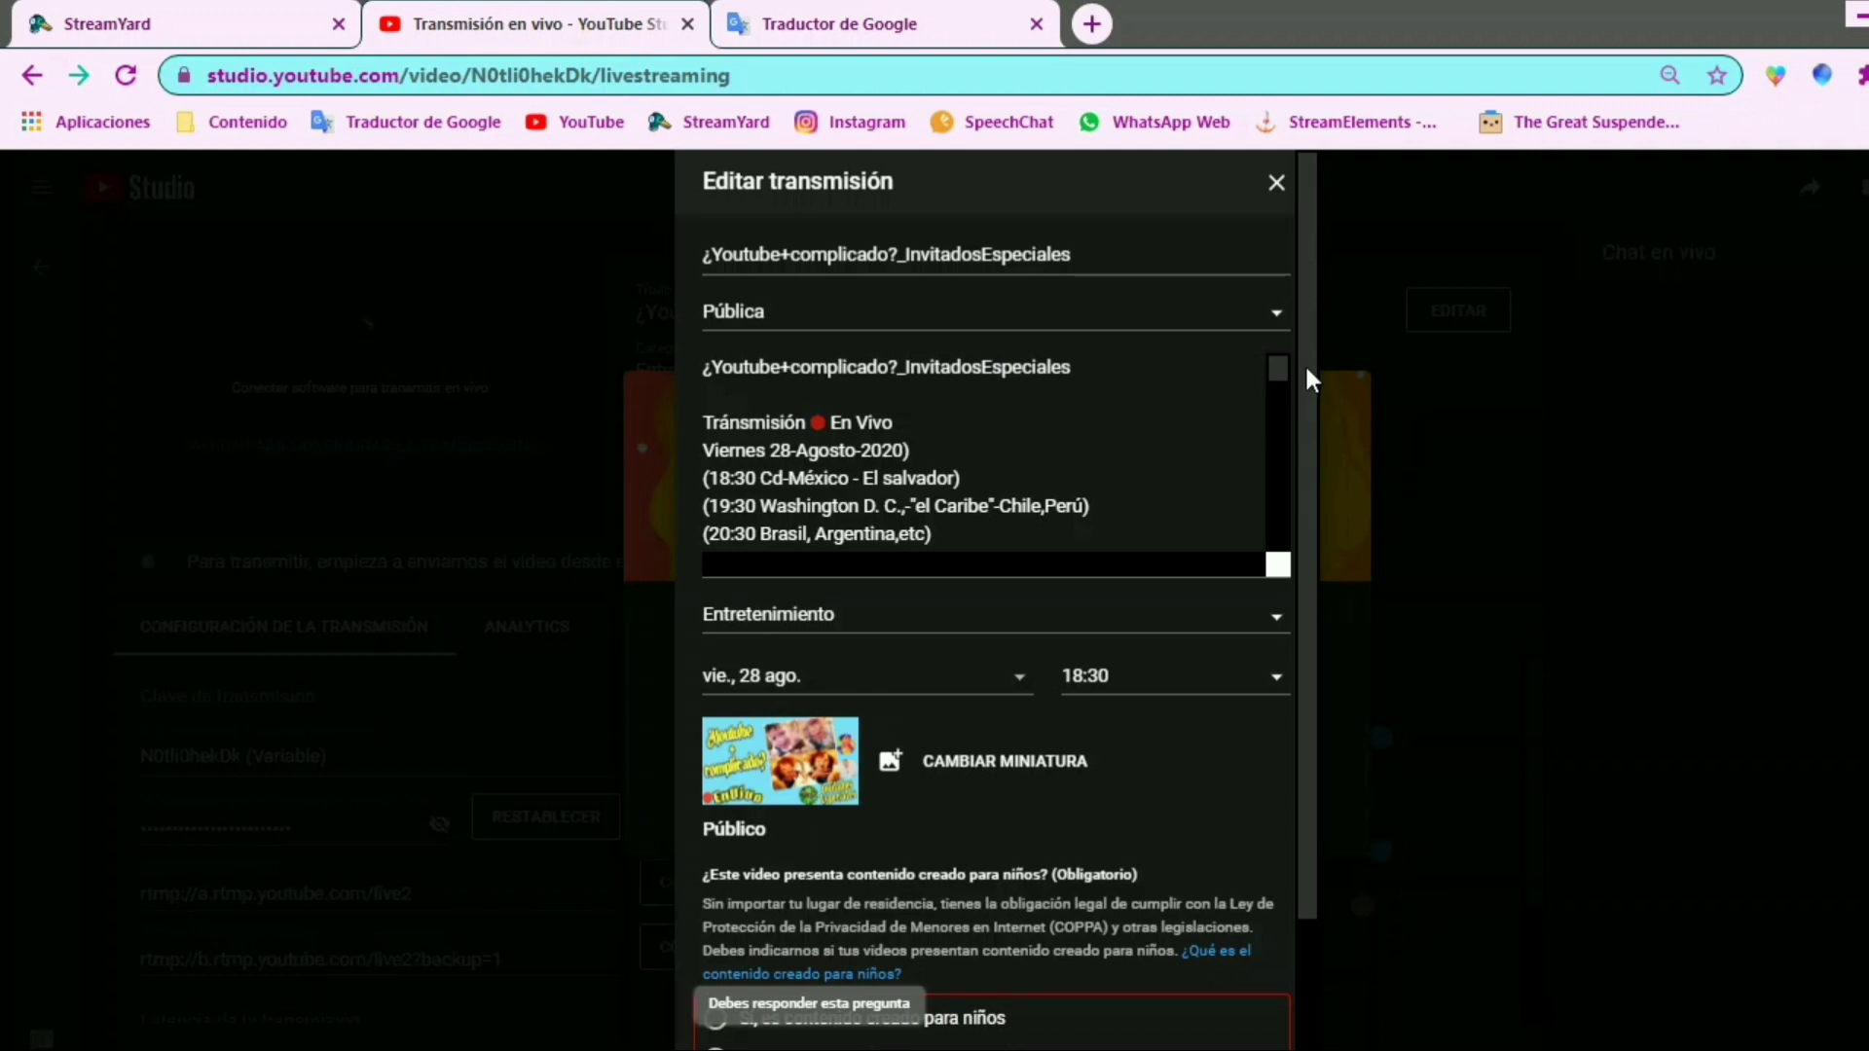
# Save the broadcast's edit form and continue past the Live Control Room welcome notice
pyautogui.scroll(-2, 1304, 364)
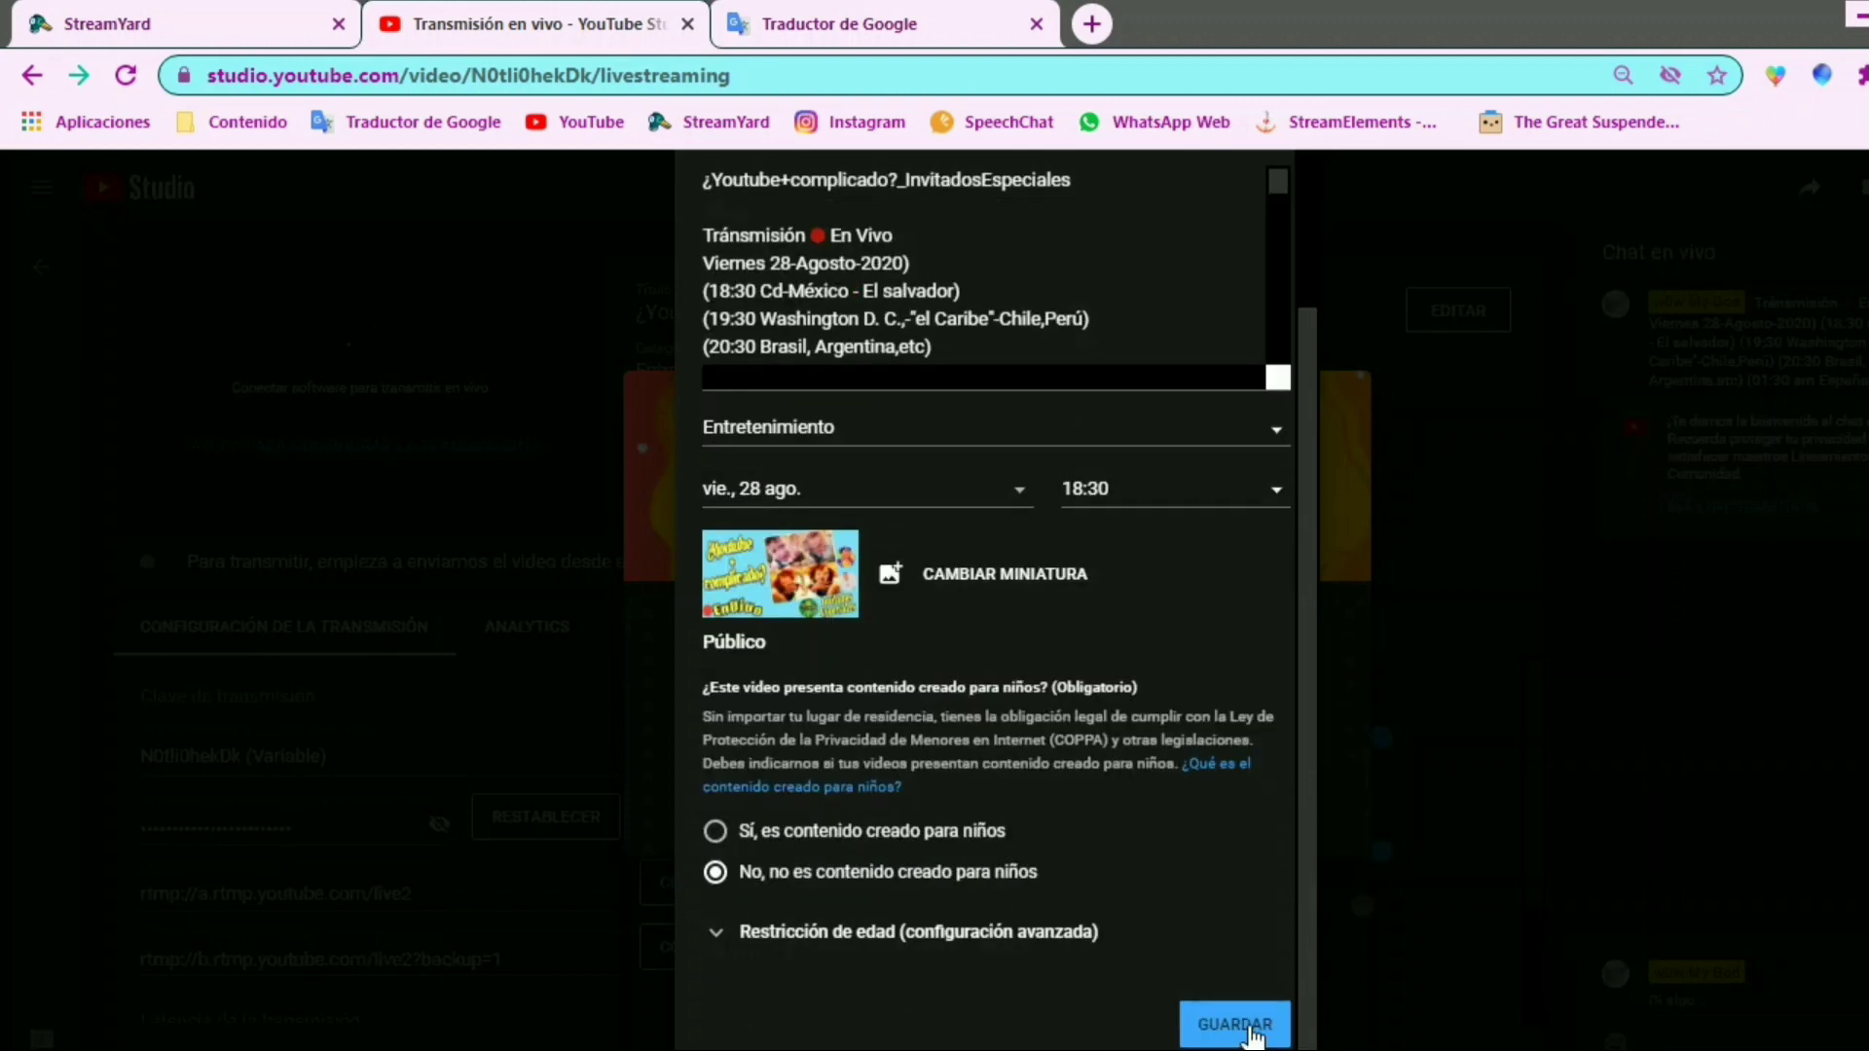
pyautogui.click(1250, 1030)
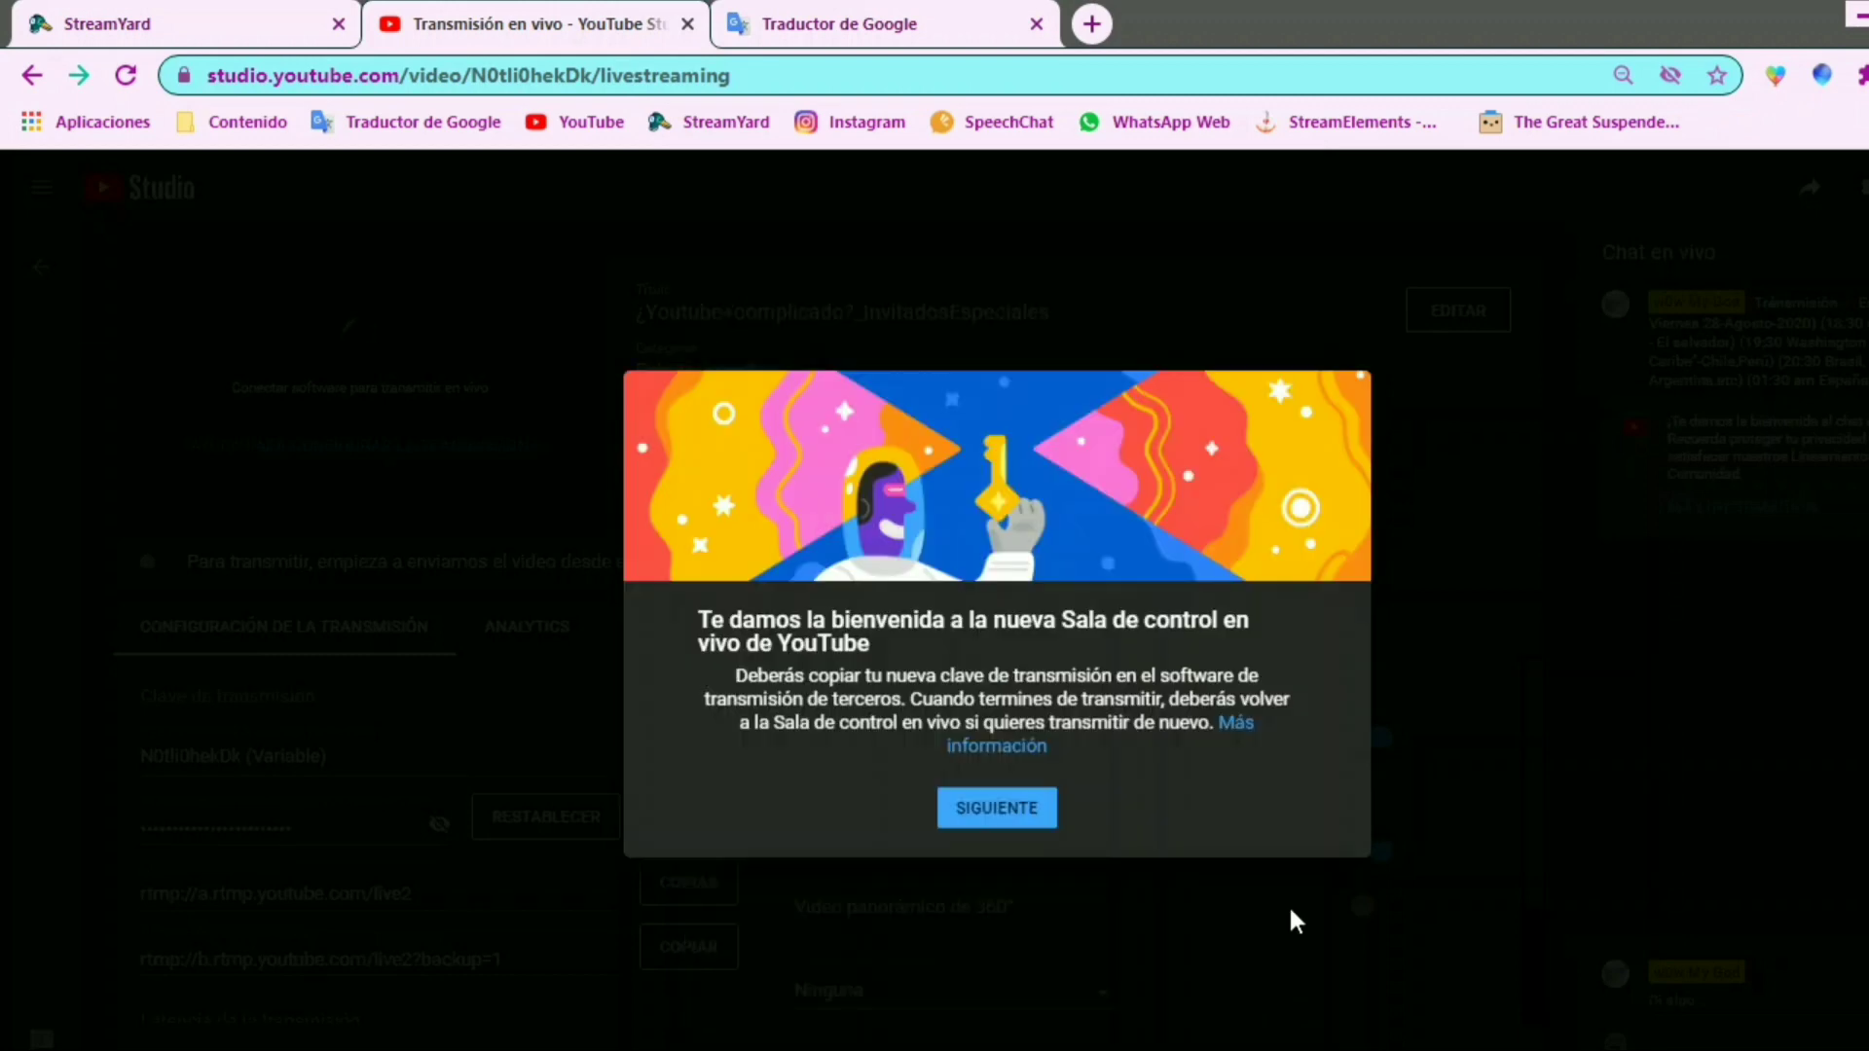
pyautogui.click(985, 815)
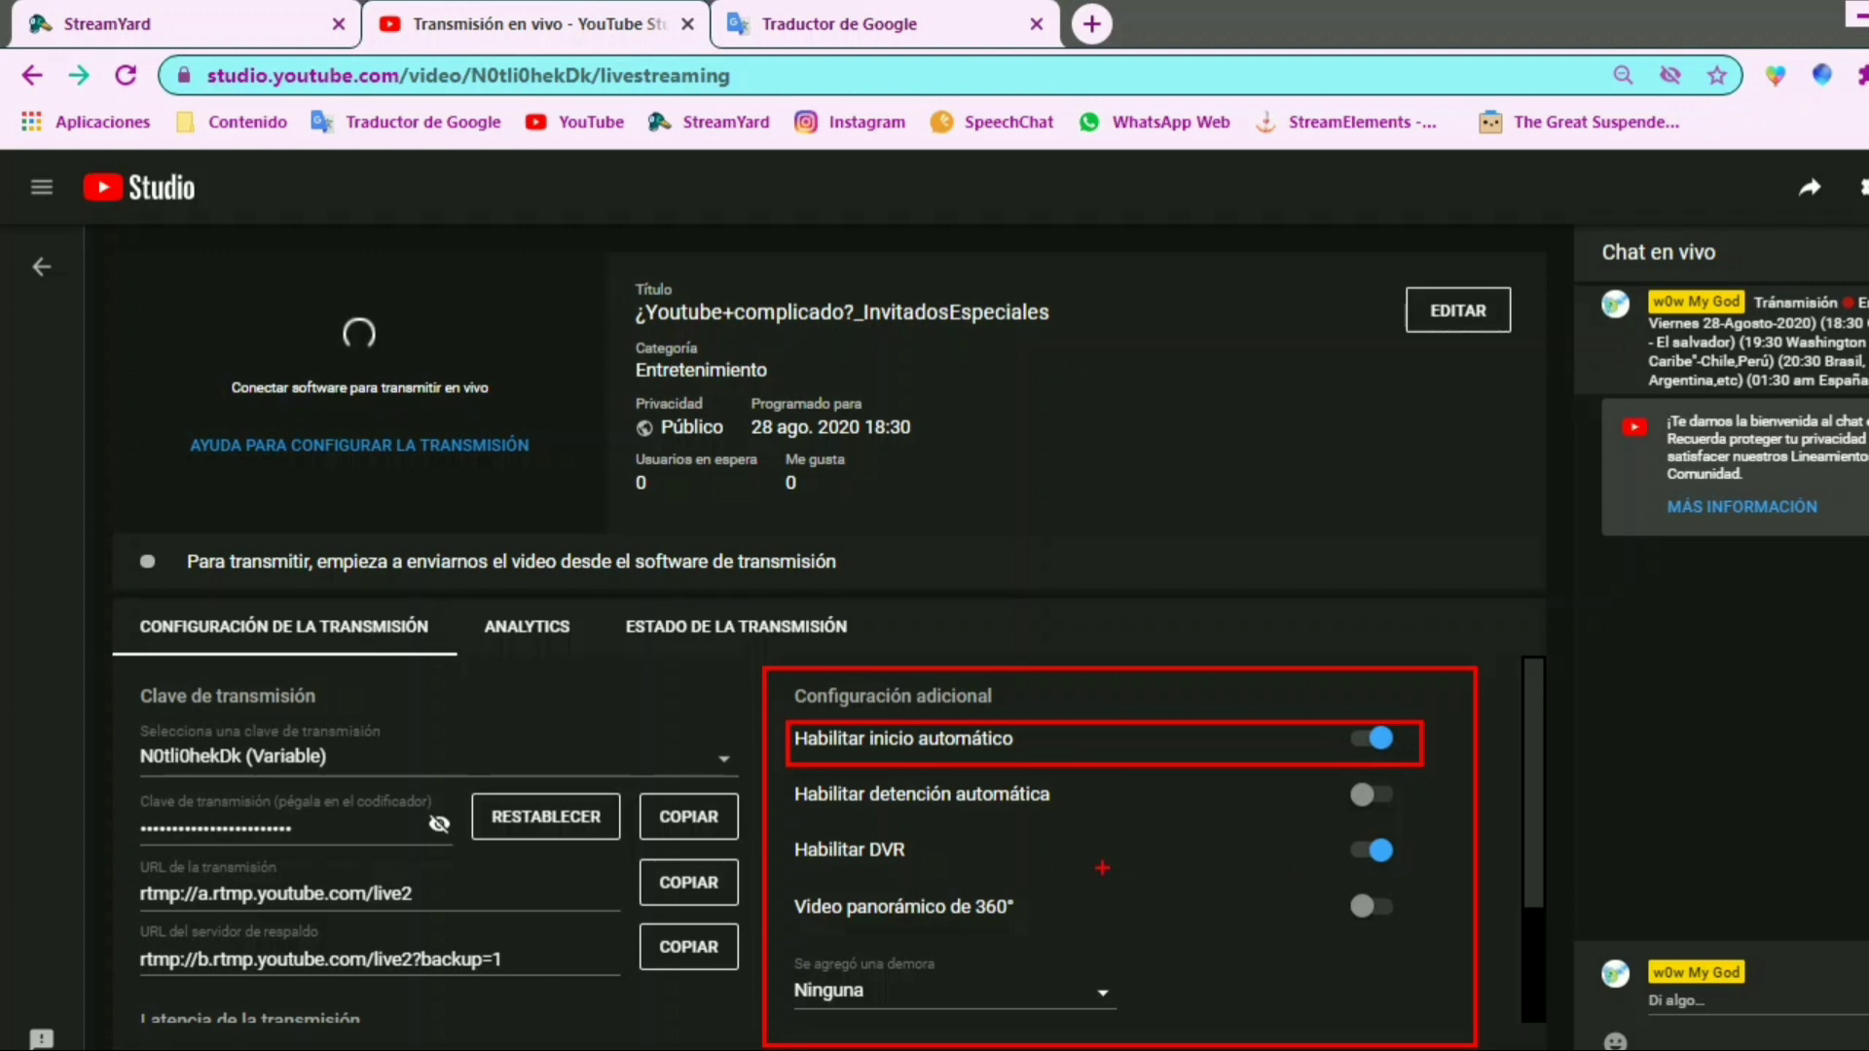
# Examine the stream's additional settings, such as automatic start, automatic stop and DVR, along with its latency options
pyautogui.moveTo(783, 775); pyautogui.dragTo(1126, 820)
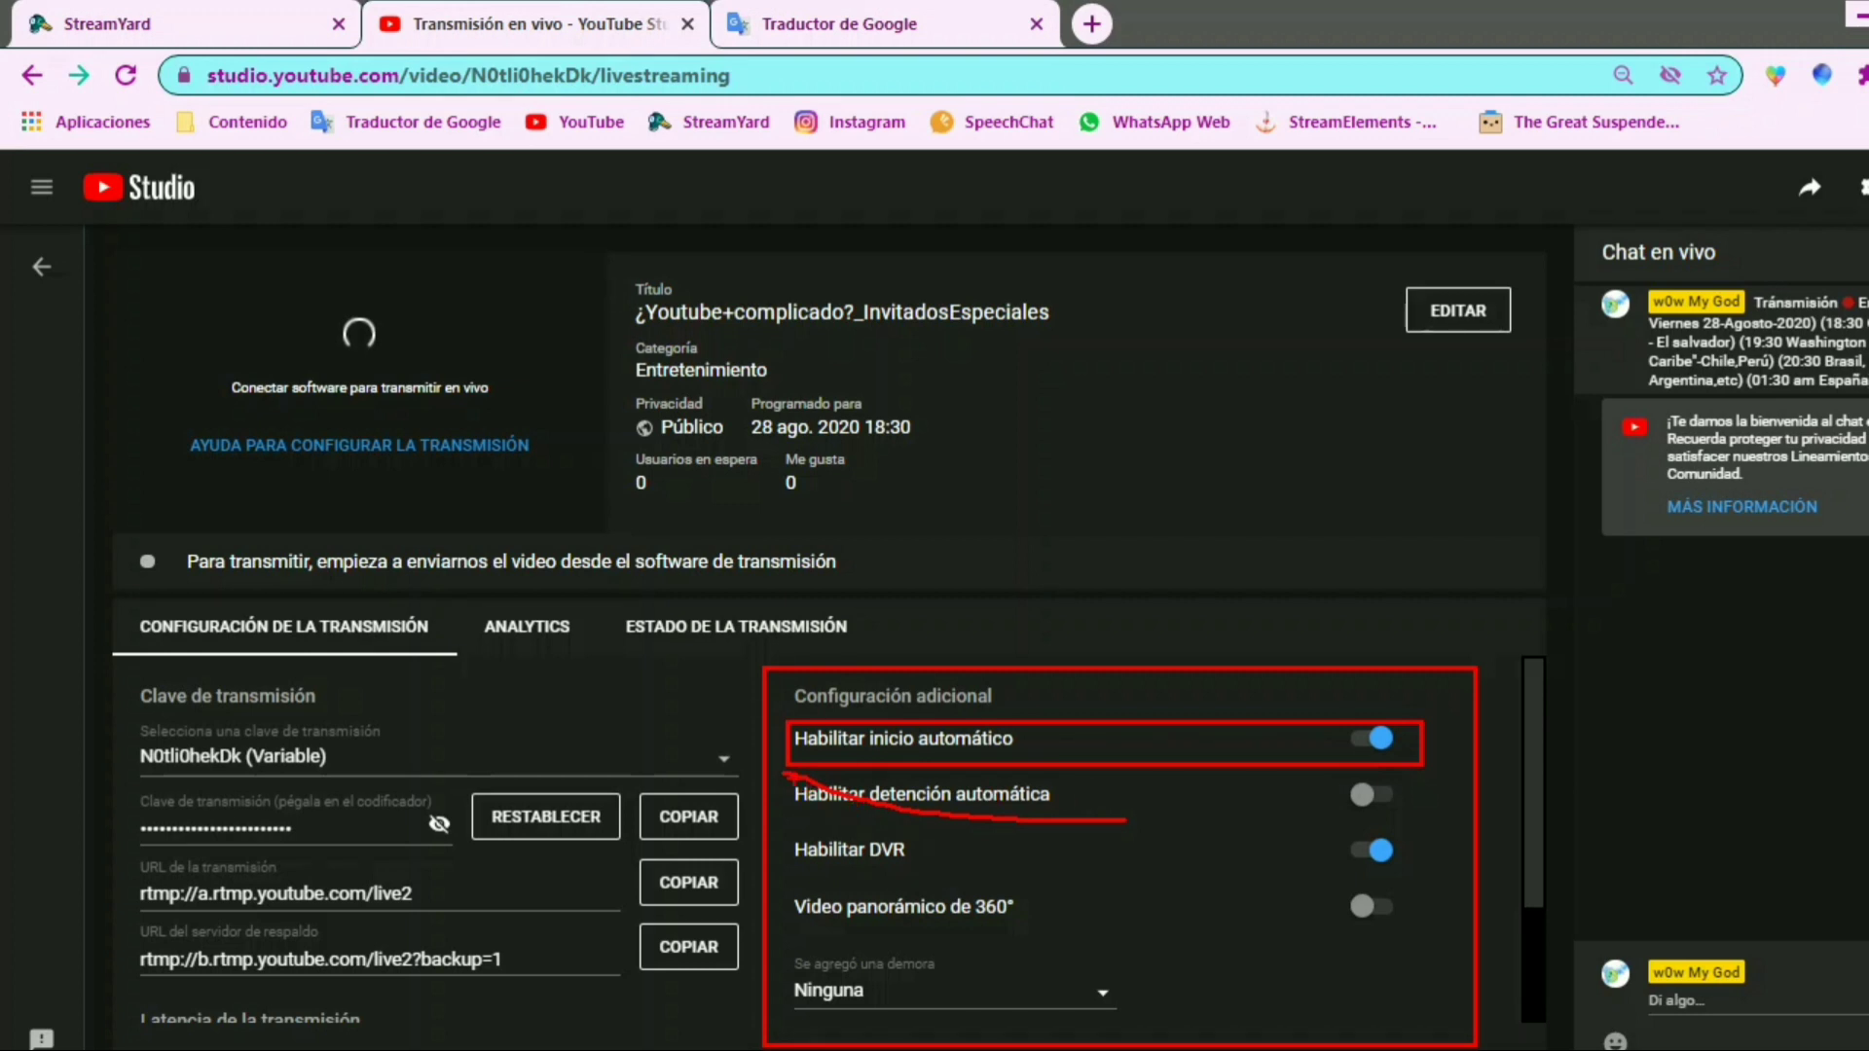
pyautogui.moveTo(785, 765); pyautogui.dragTo(1425, 827)
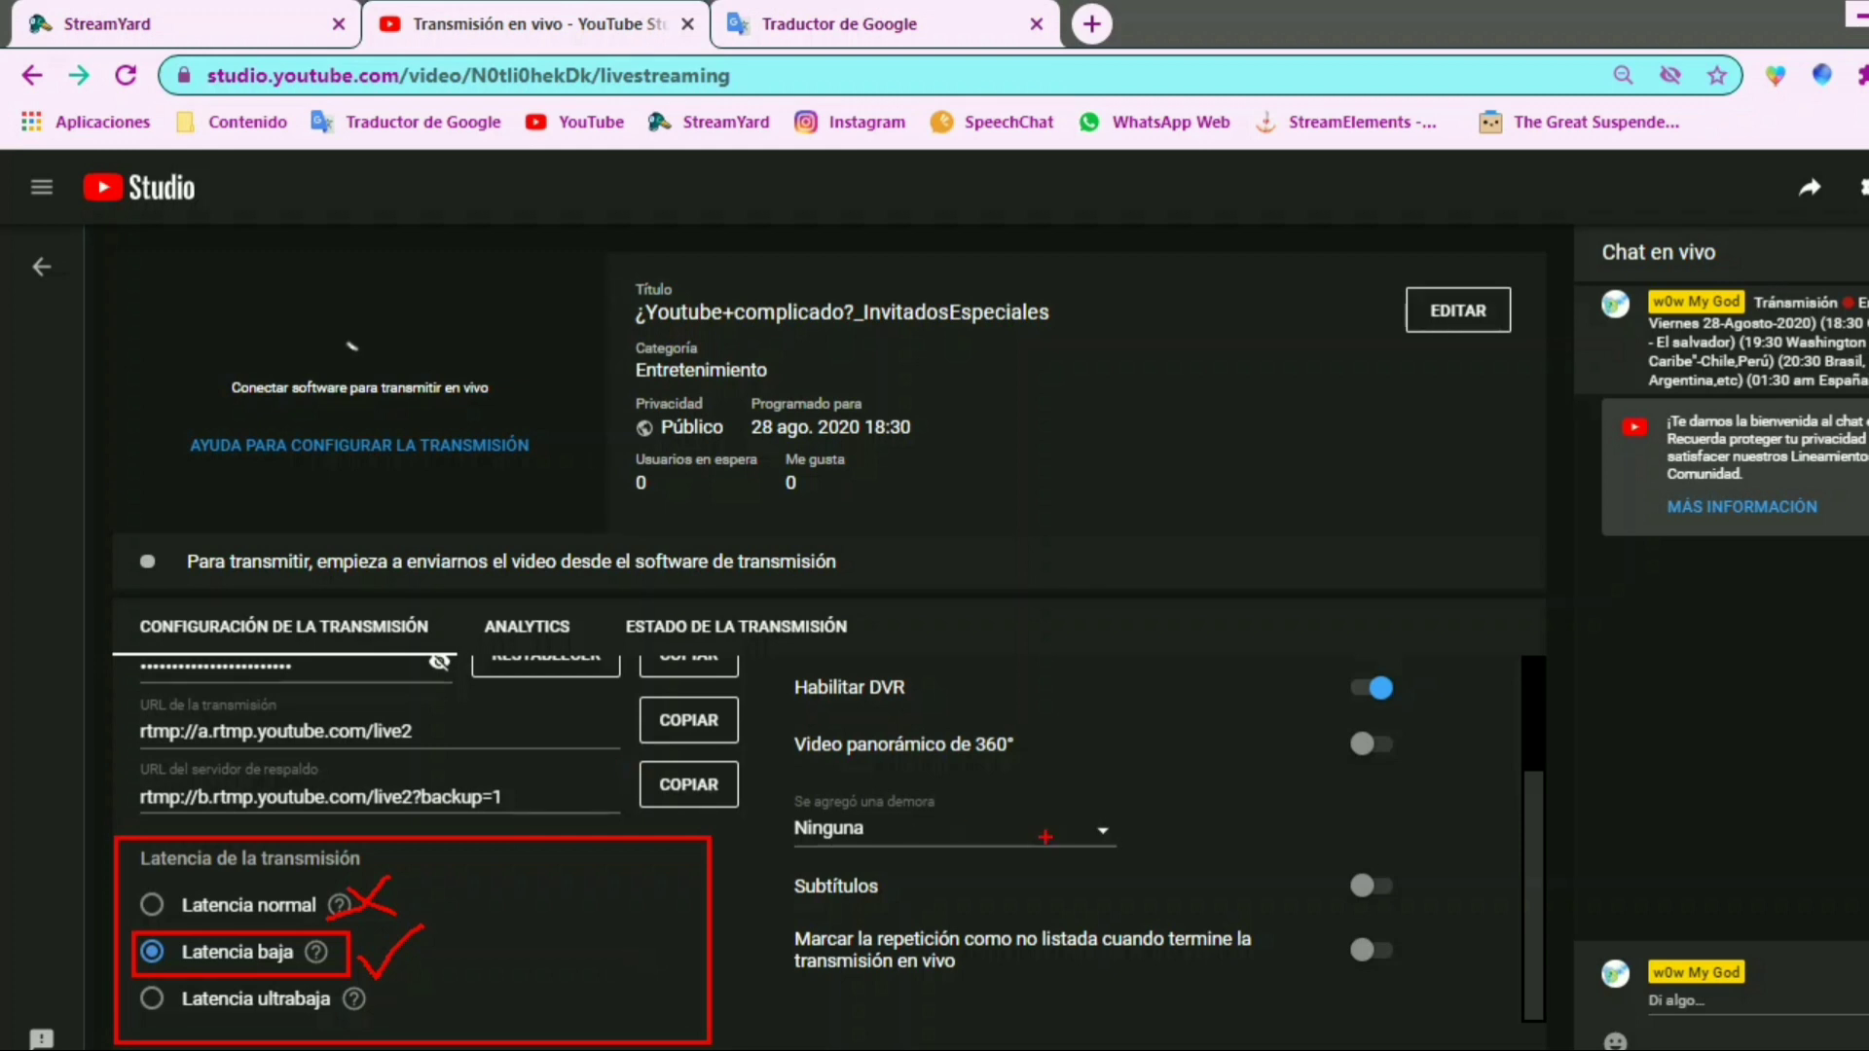
pyautogui.press('Escape')
pyautogui.moveTo(1537, 875); pyautogui.dragTo(1537, 759)
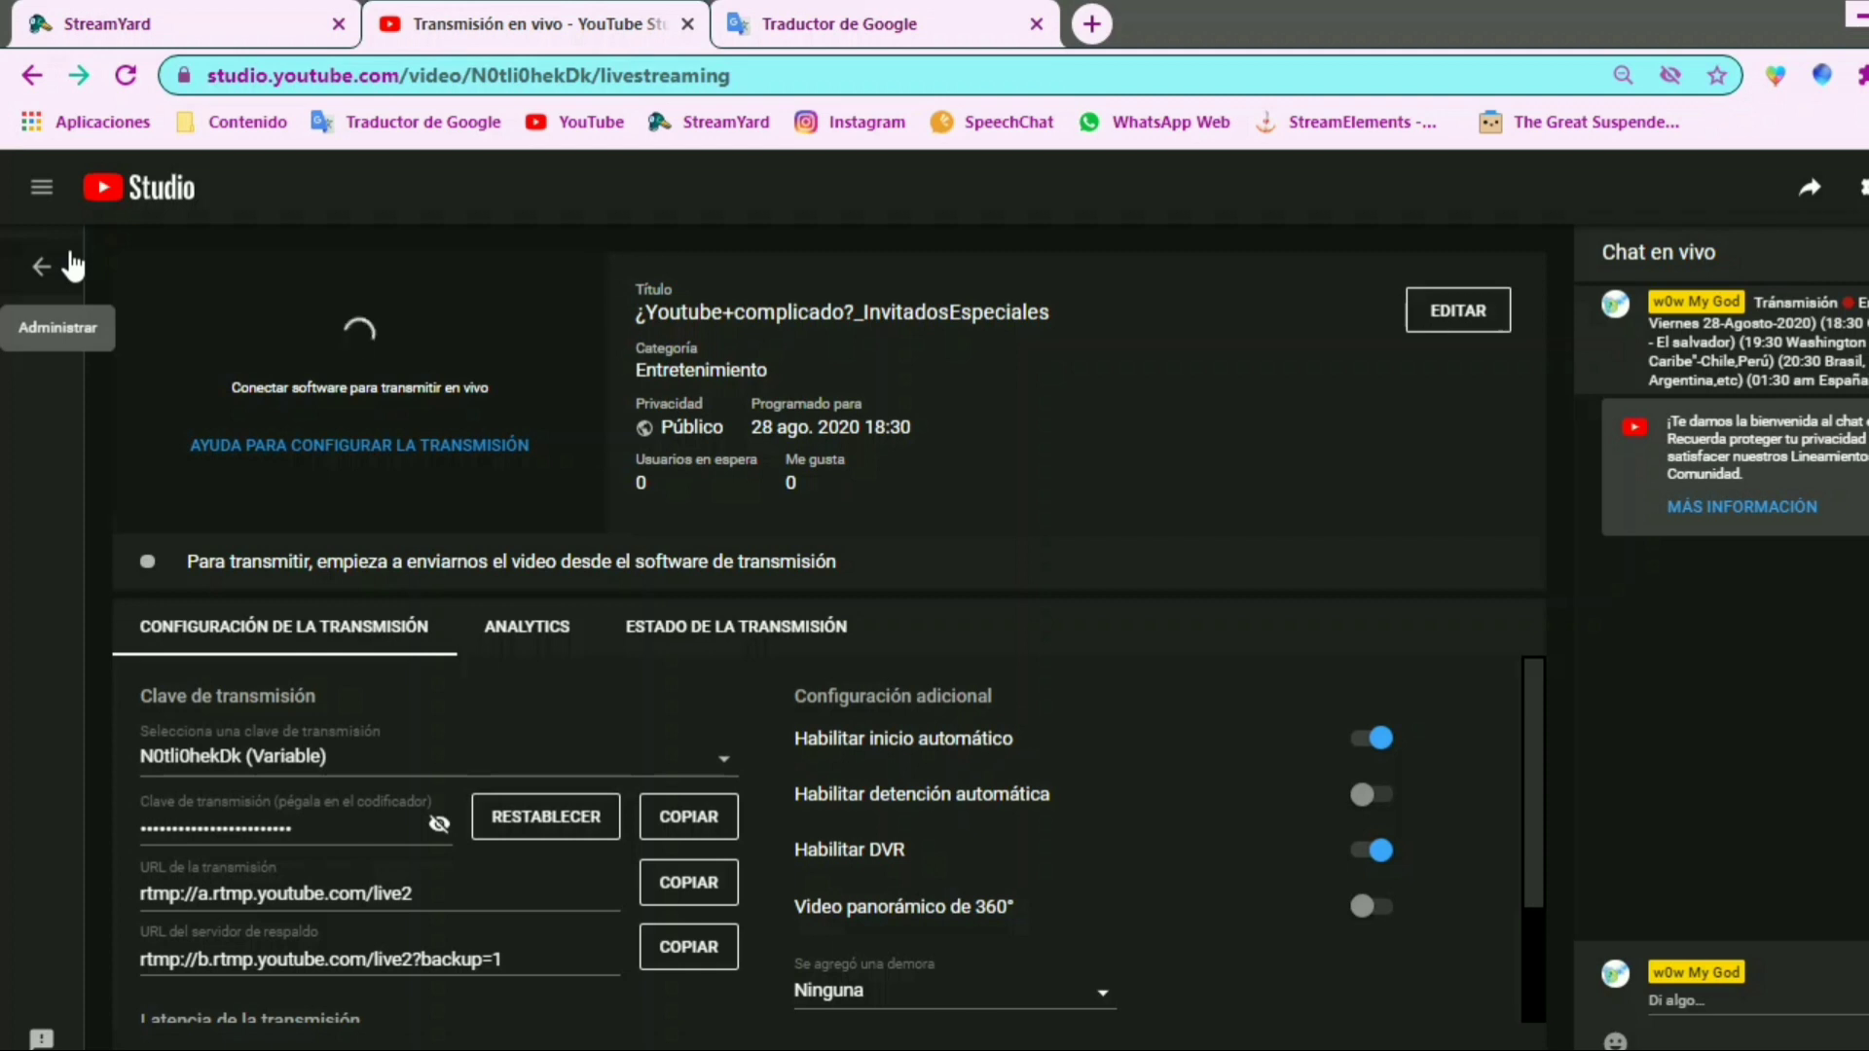
# Leave the Live Control Room and open the scheduled broadcast for editing in the classic version of Events
pyautogui.click(43, 267)
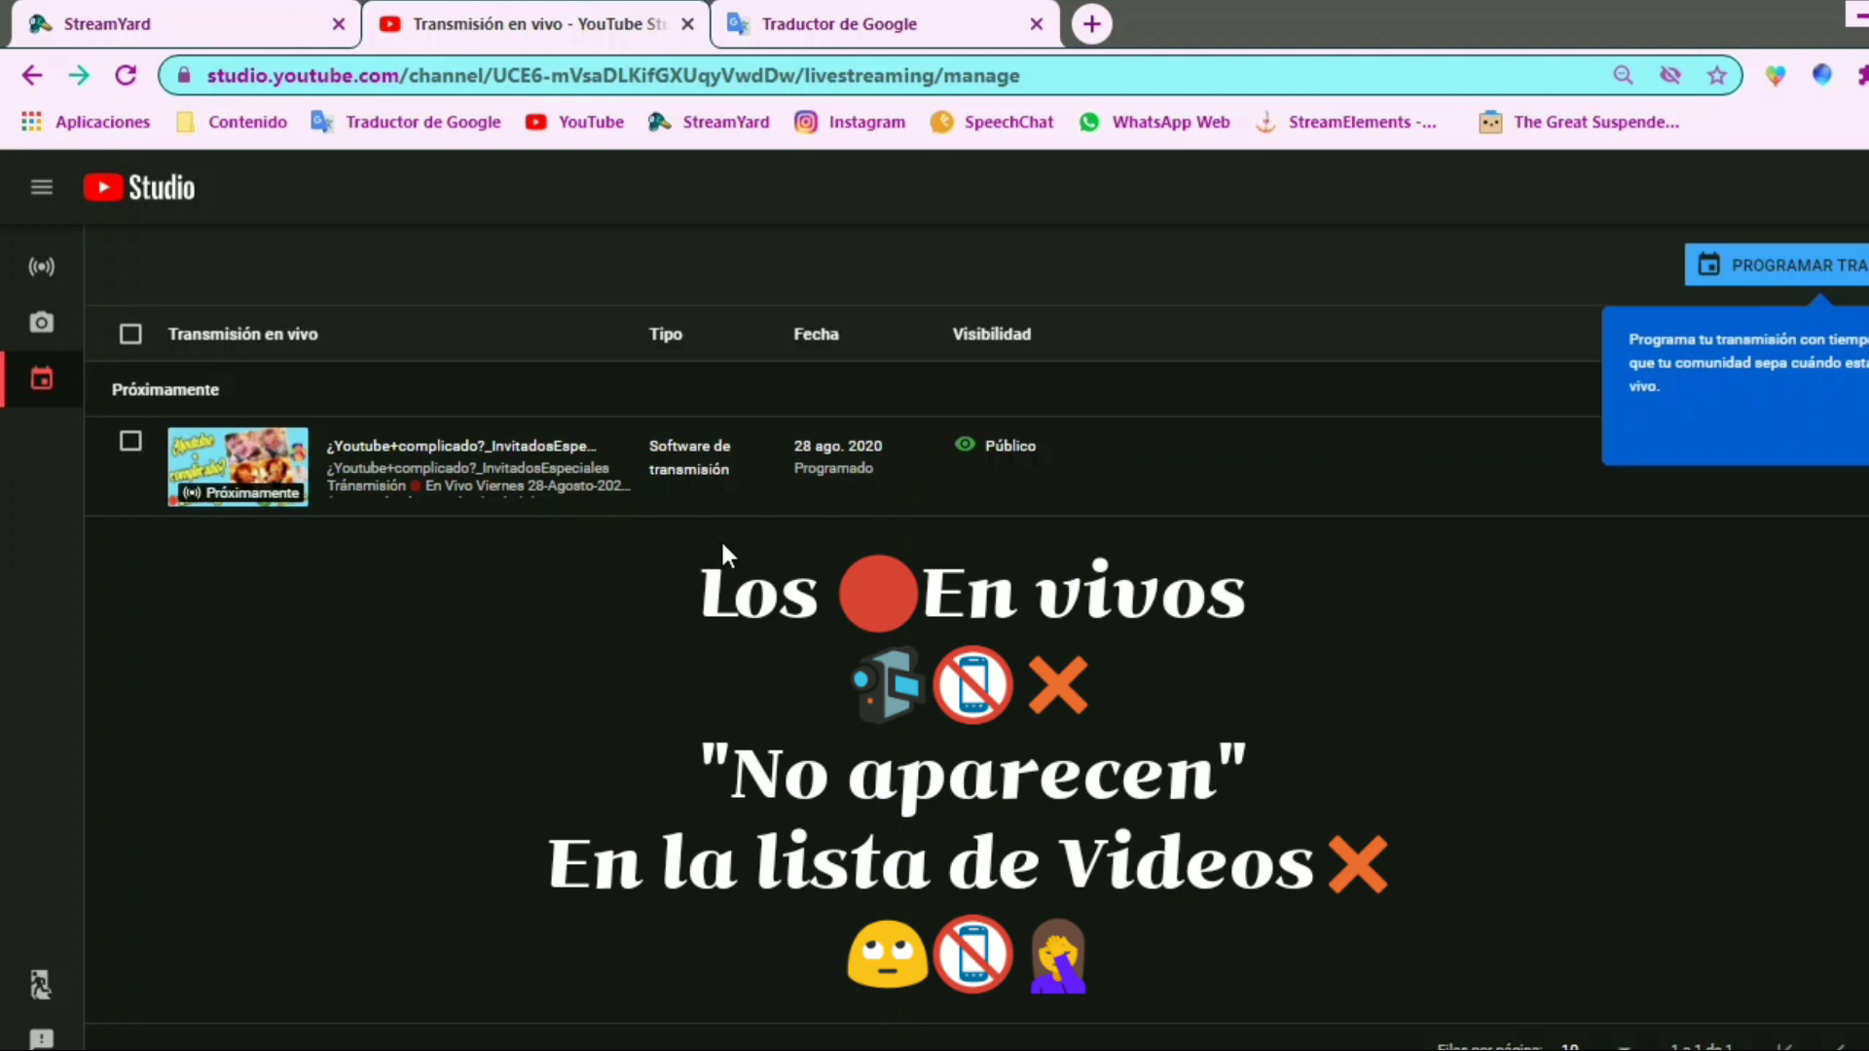
pyautogui.click(1868, 429)
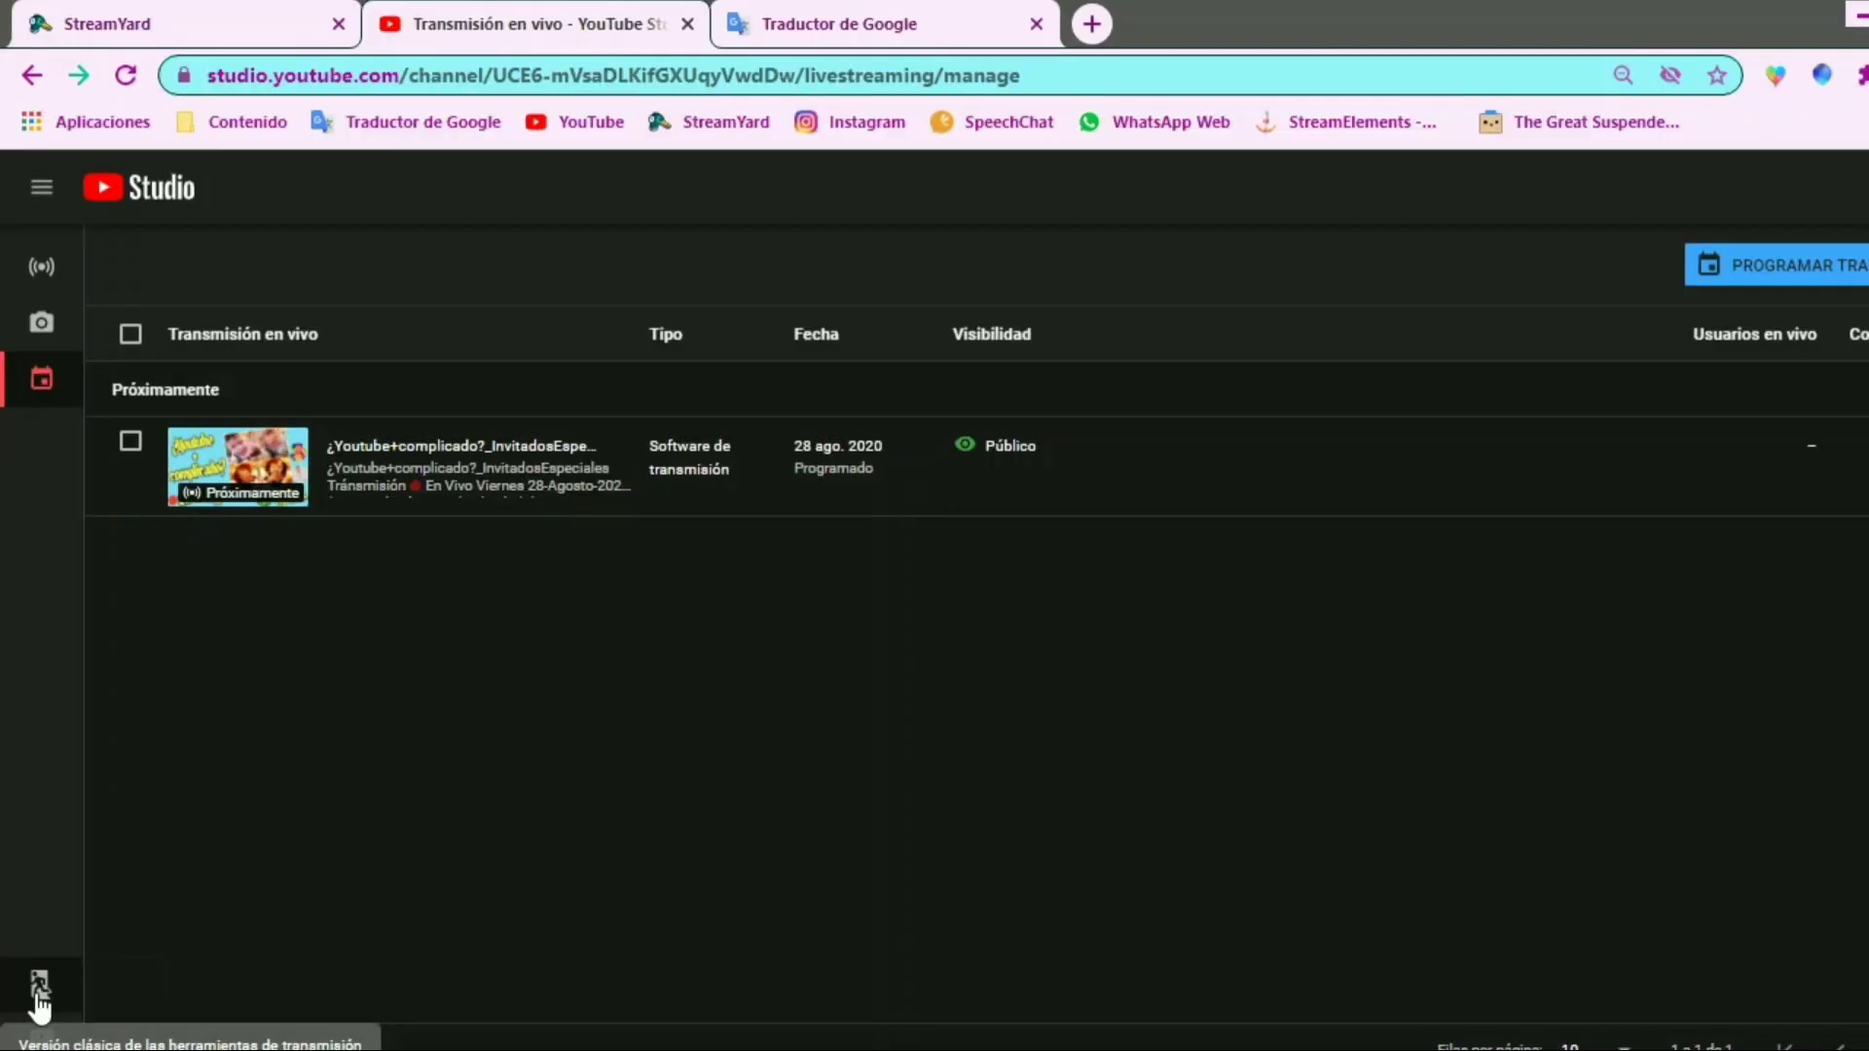
pyautogui.click(103, 883)
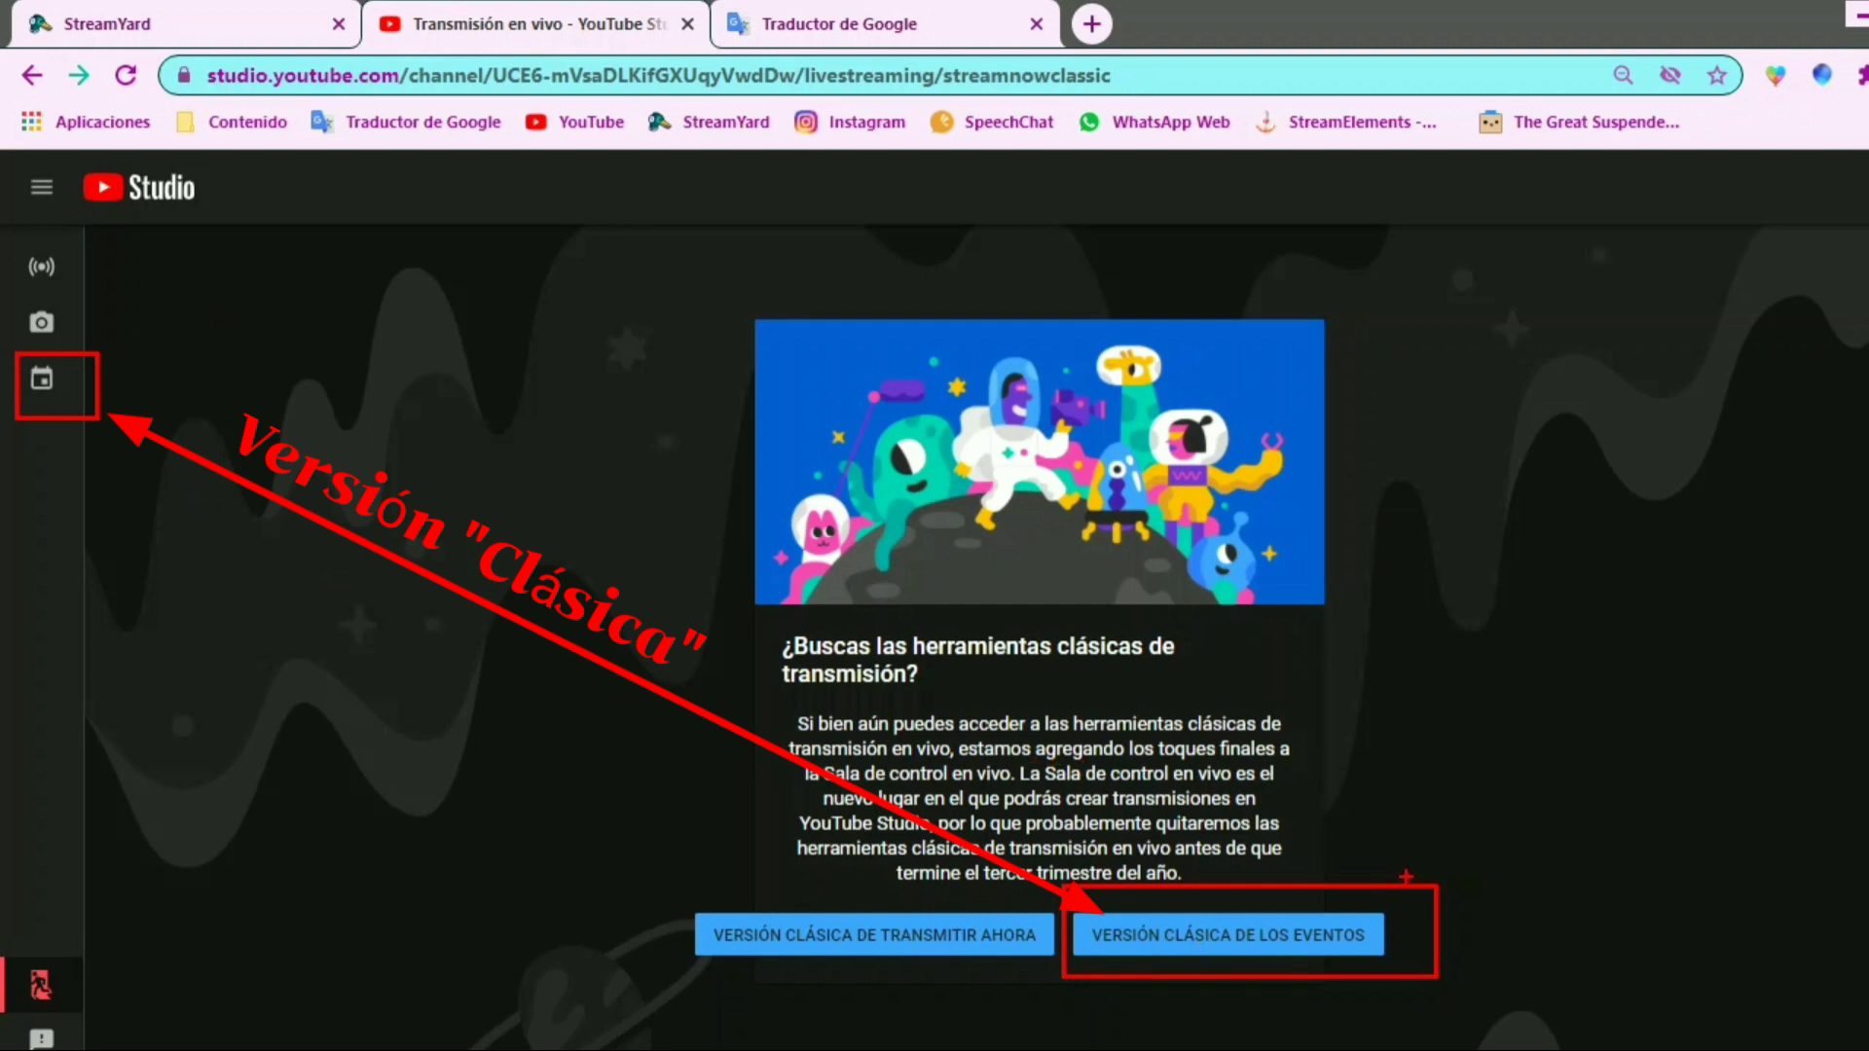
pyautogui.click(1270, 933)
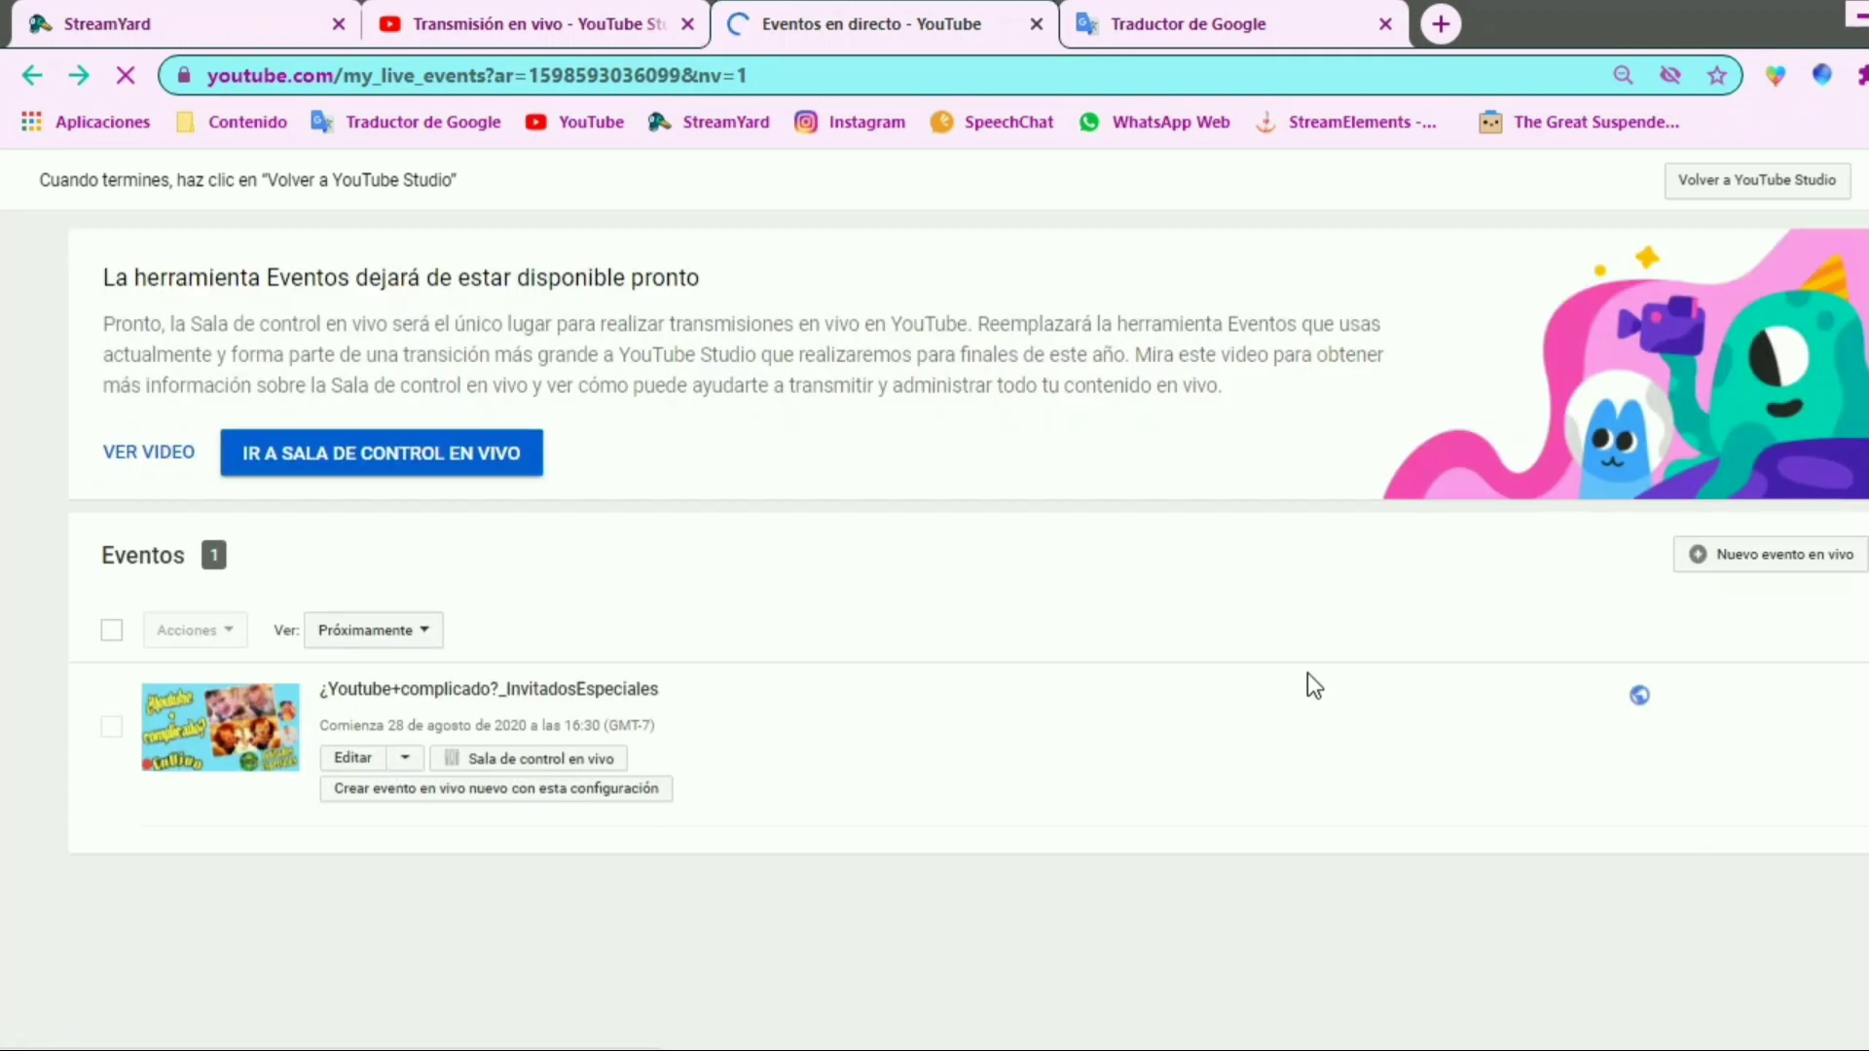
pyautogui.scroll(-1, 984, 689)
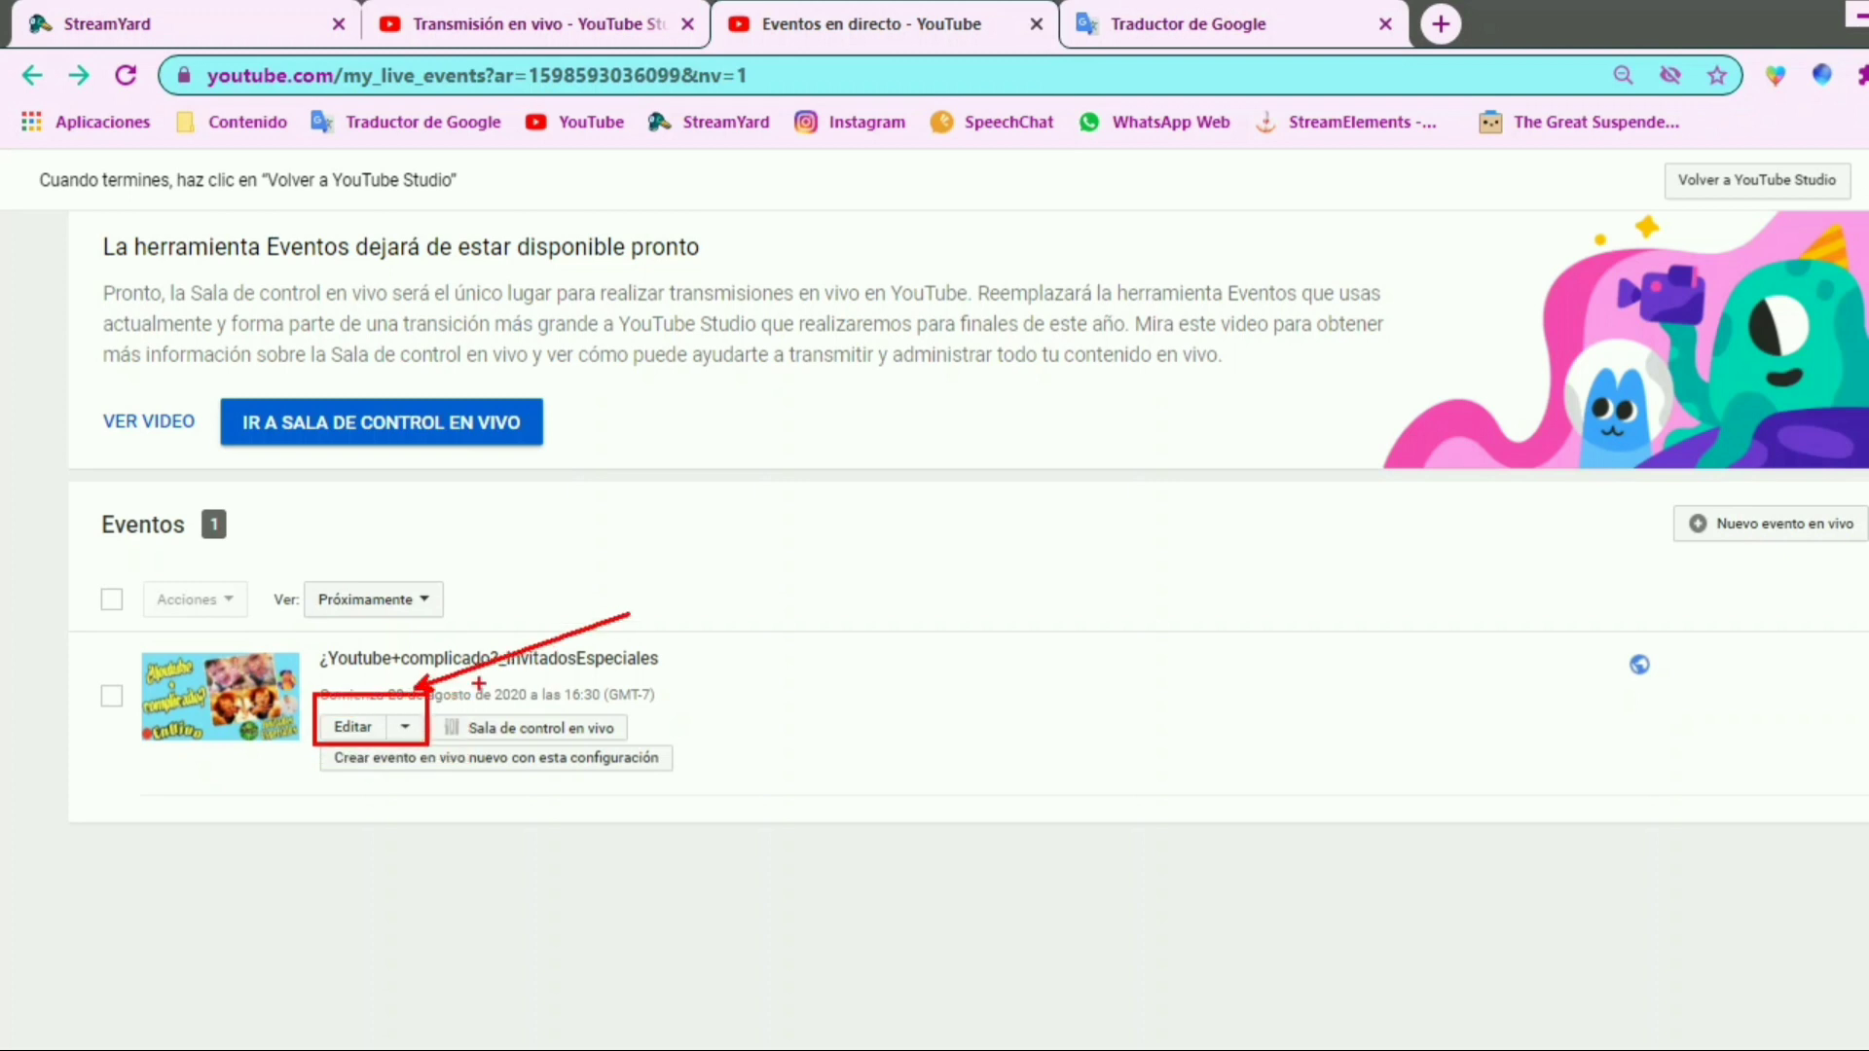
pyautogui.click(352, 728)
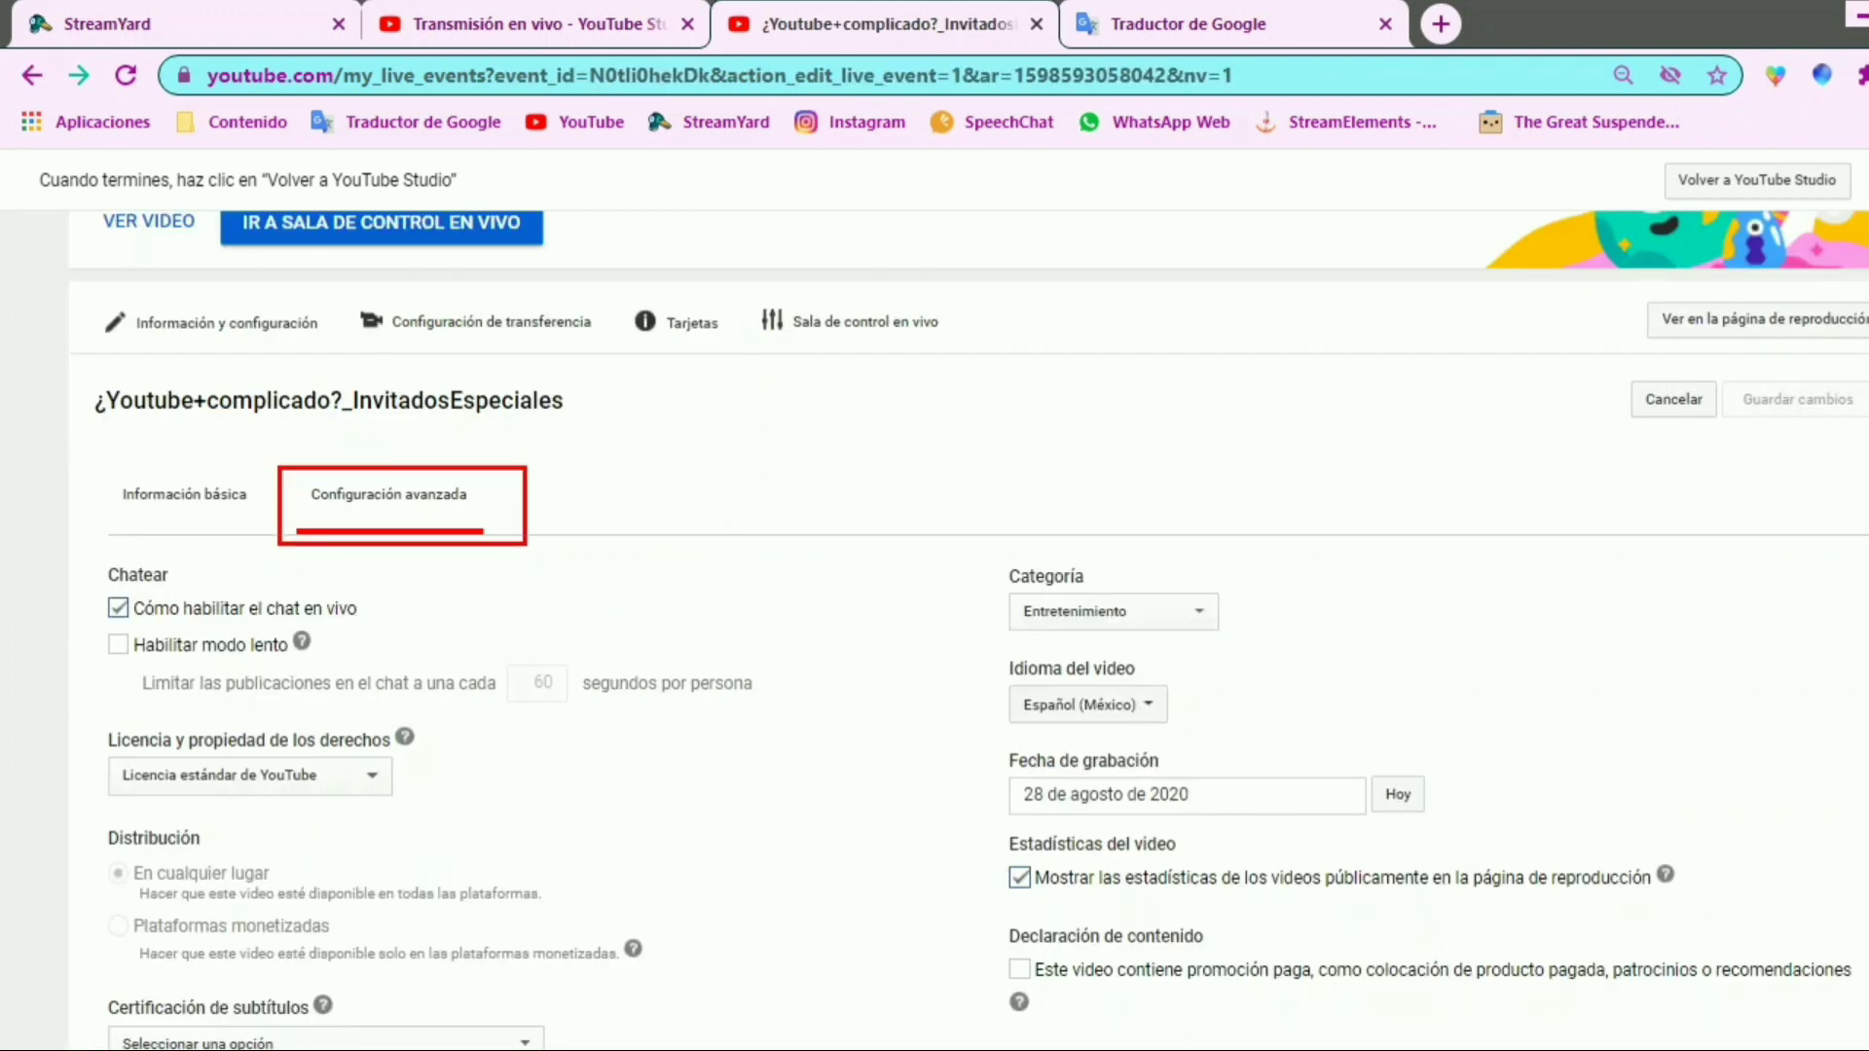
# In the event's advanced settings, set the promotion on the channel page to 12 hours before the scheduled start time
pyautogui.scroll(-6, 530, 633)
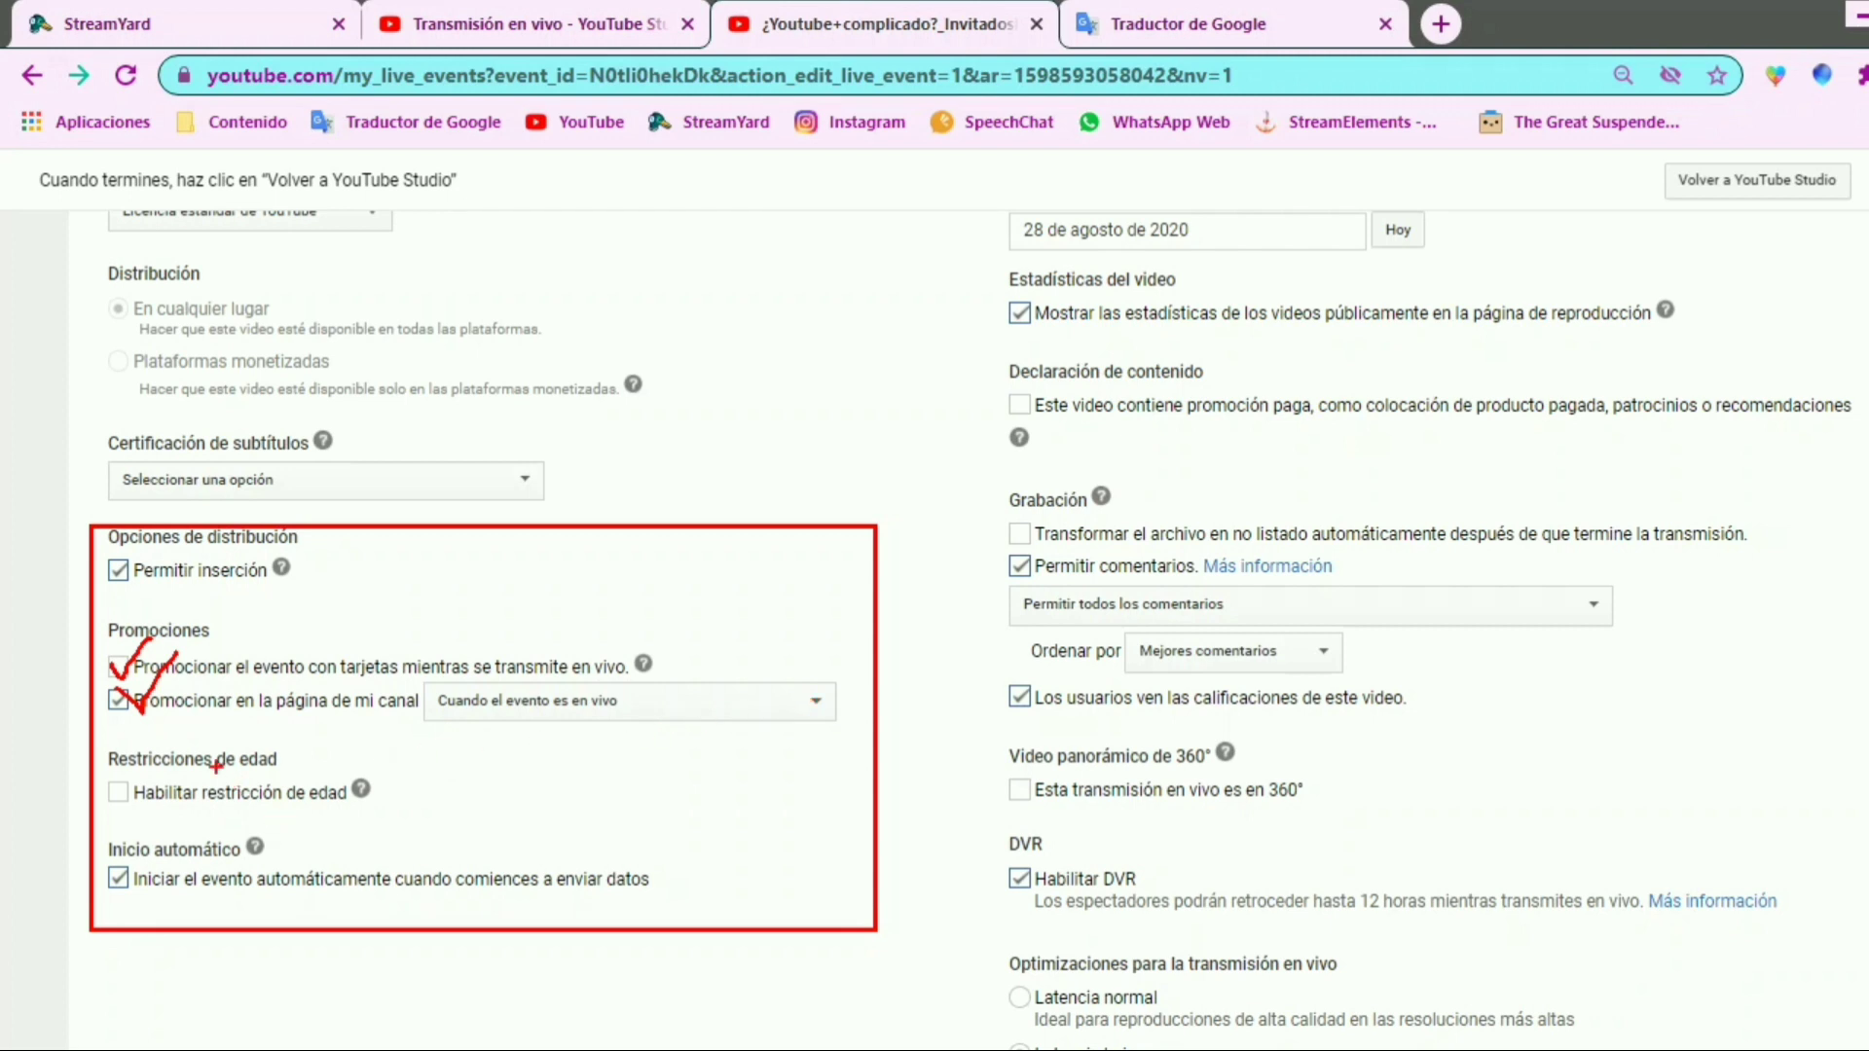
pyautogui.click(800, 720)
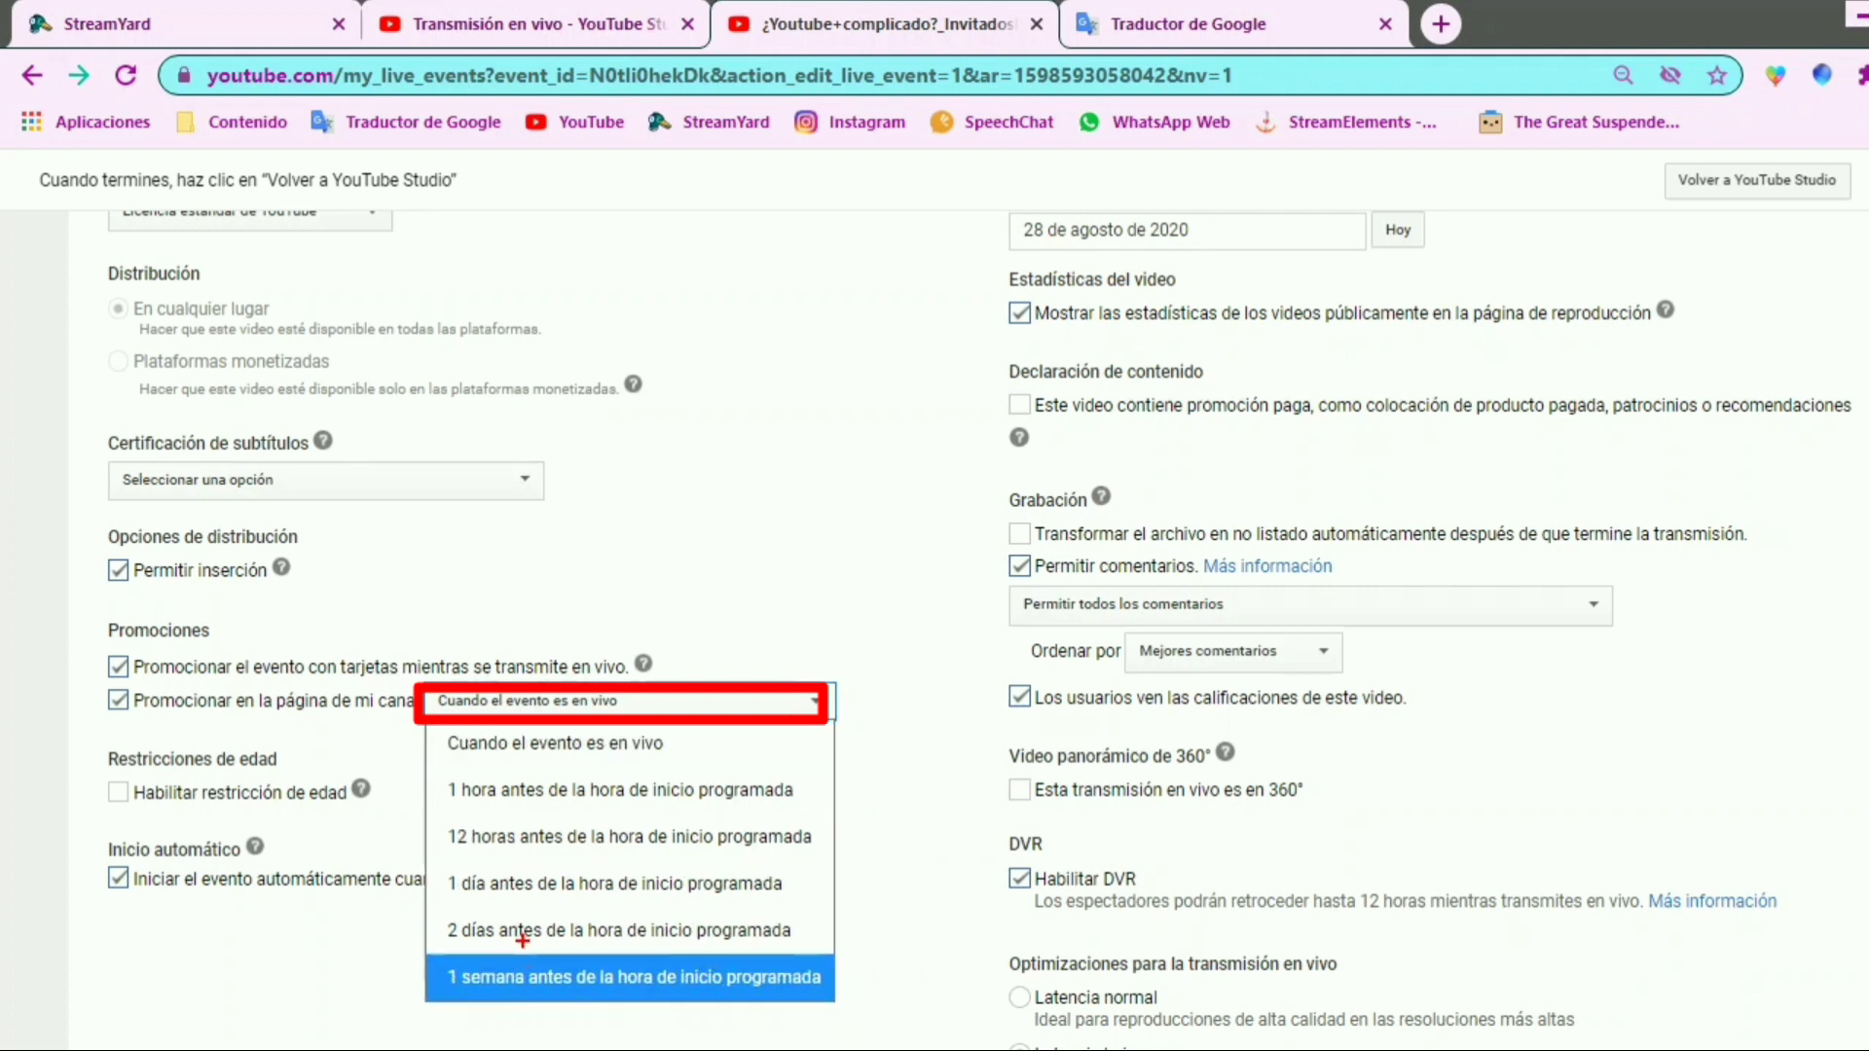
pyautogui.moveTo(425, 903); pyautogui.dragTo(730, 943)
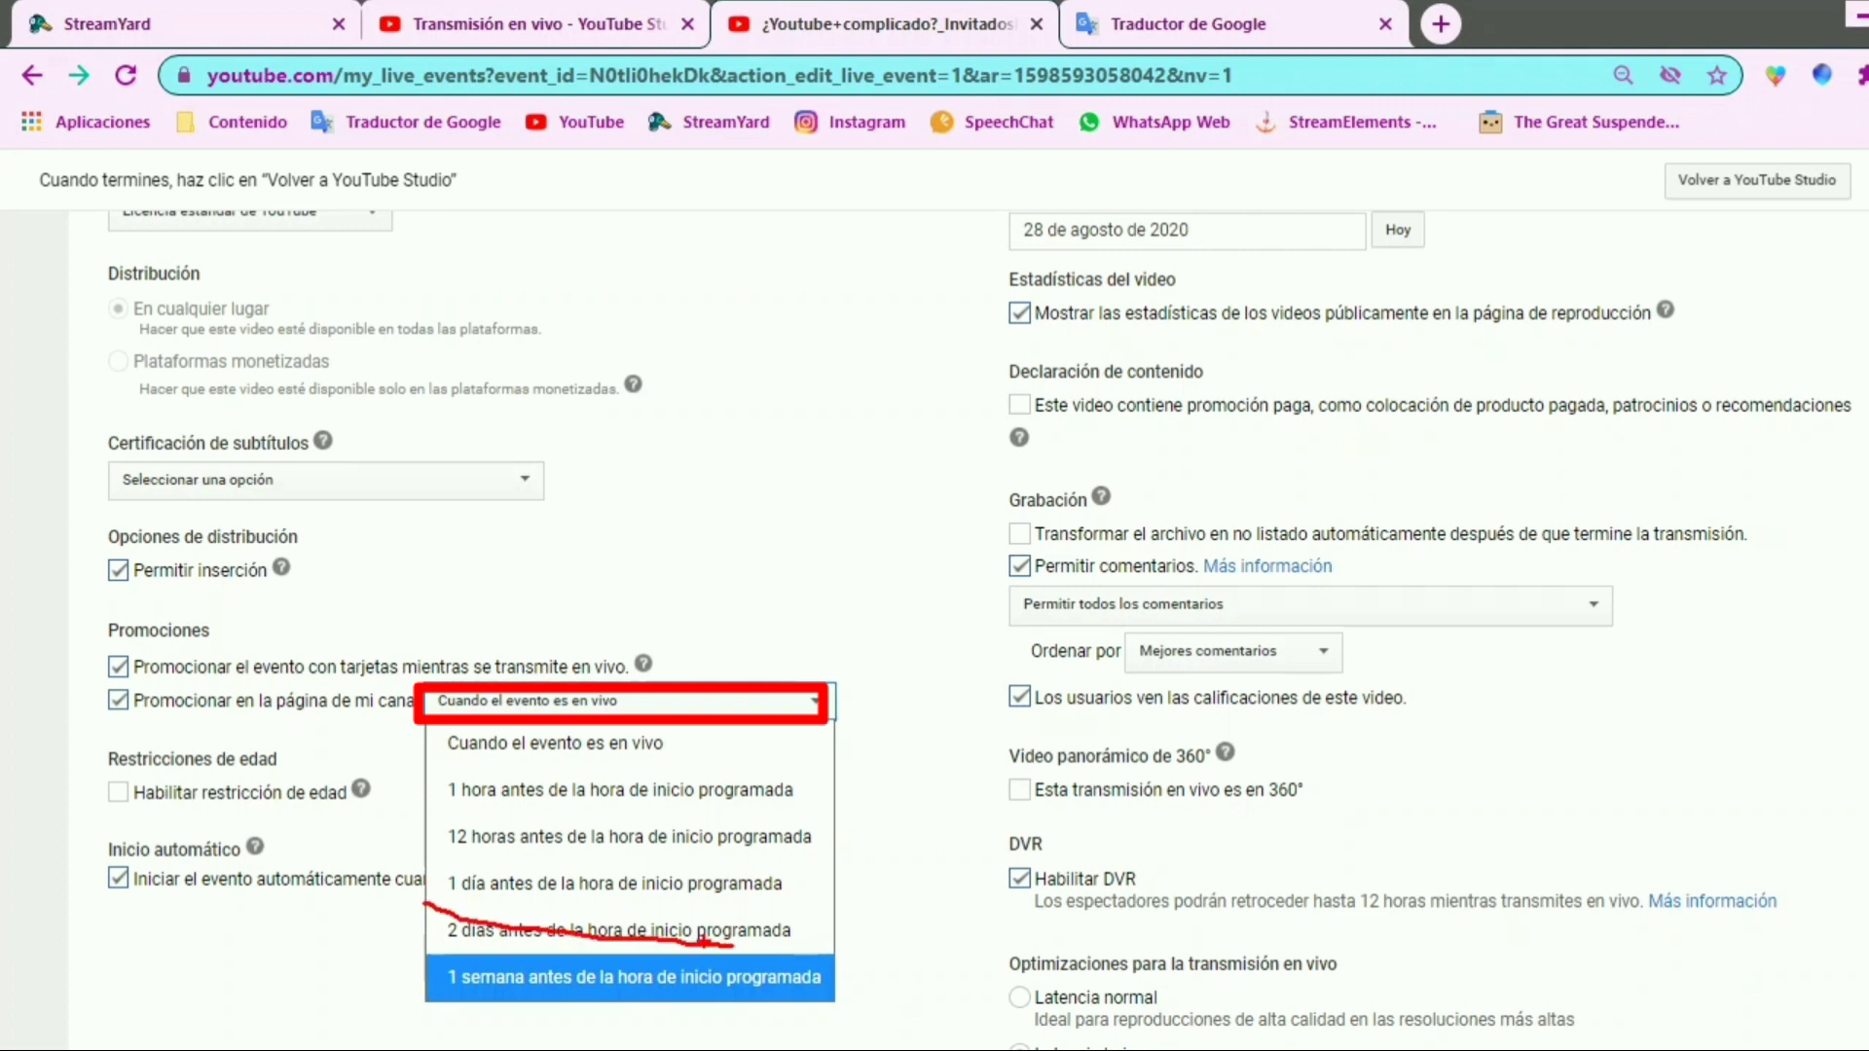
pyautogui.press('Escape')
pyautogui.click(816, 703)
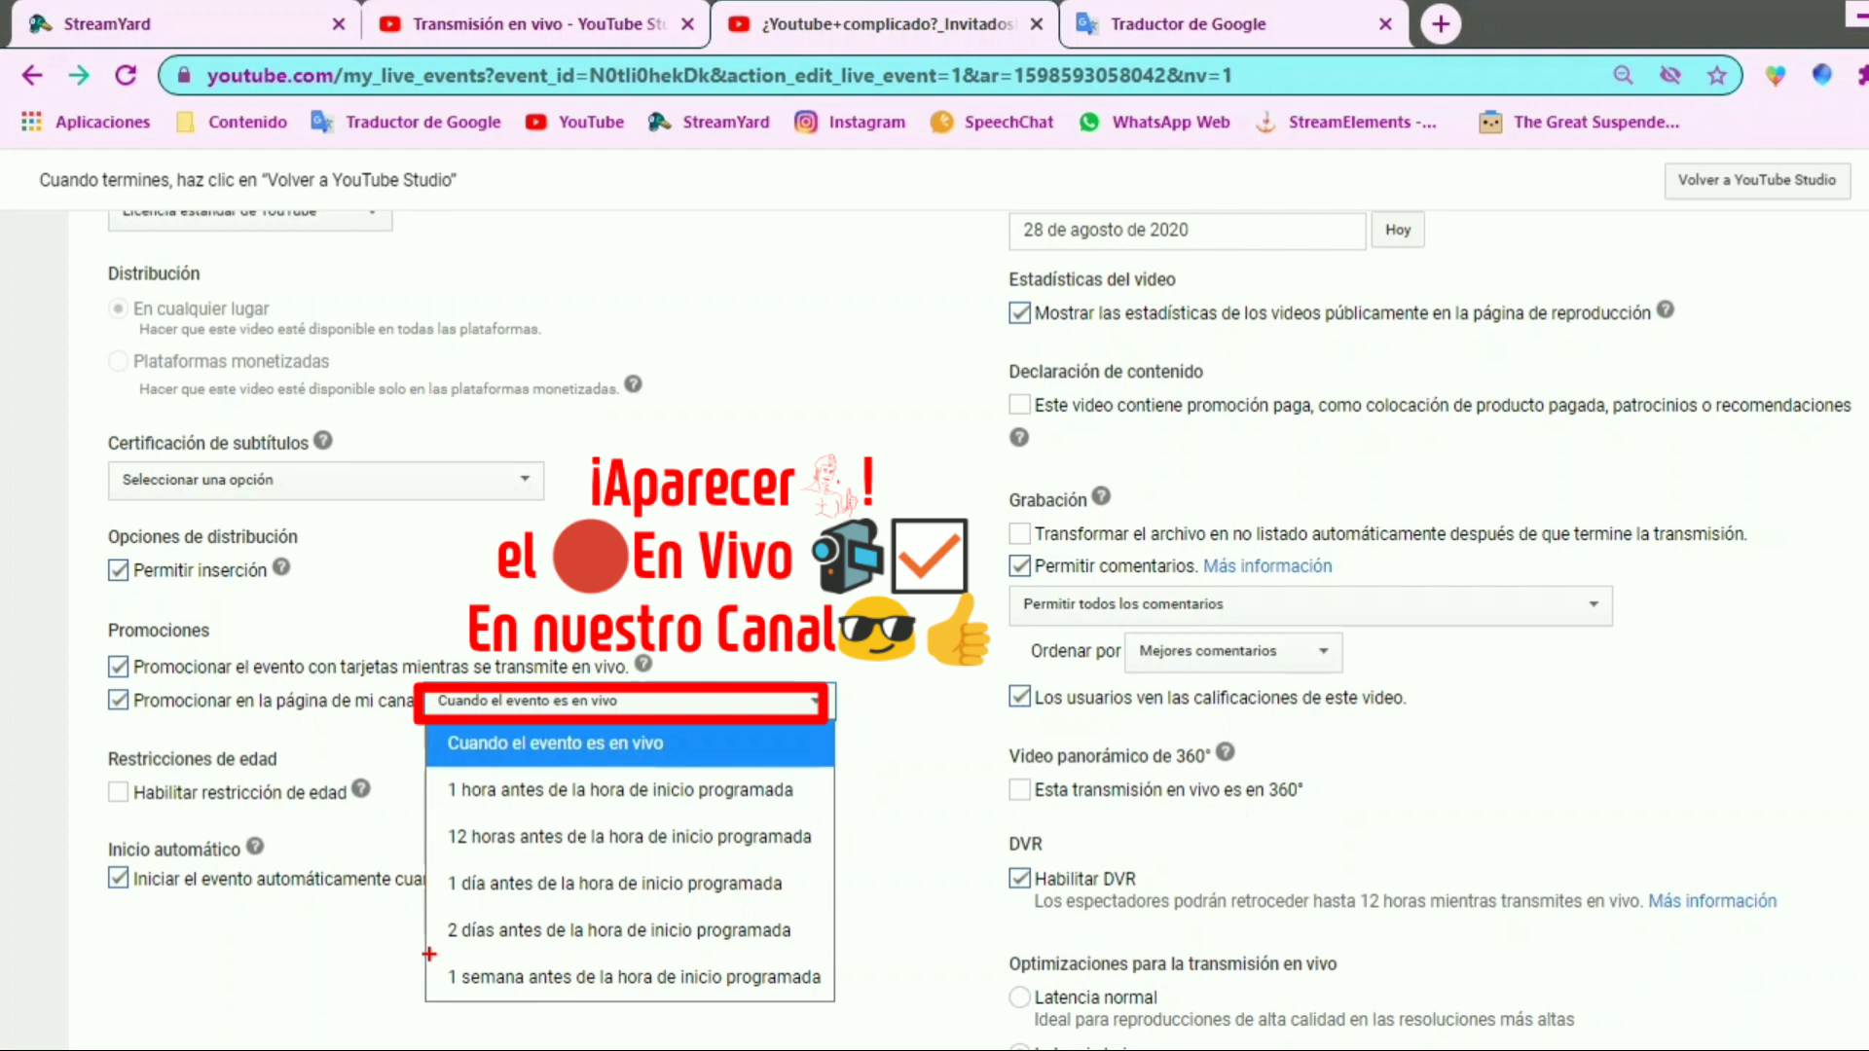
pyautogui.moveTo(429, 954)
pyautogui.mouseDown()
pyautogui.moveTo(590, 998)
pyautogui.moveTo(828, 1010)
pyautogui.mouseUp()
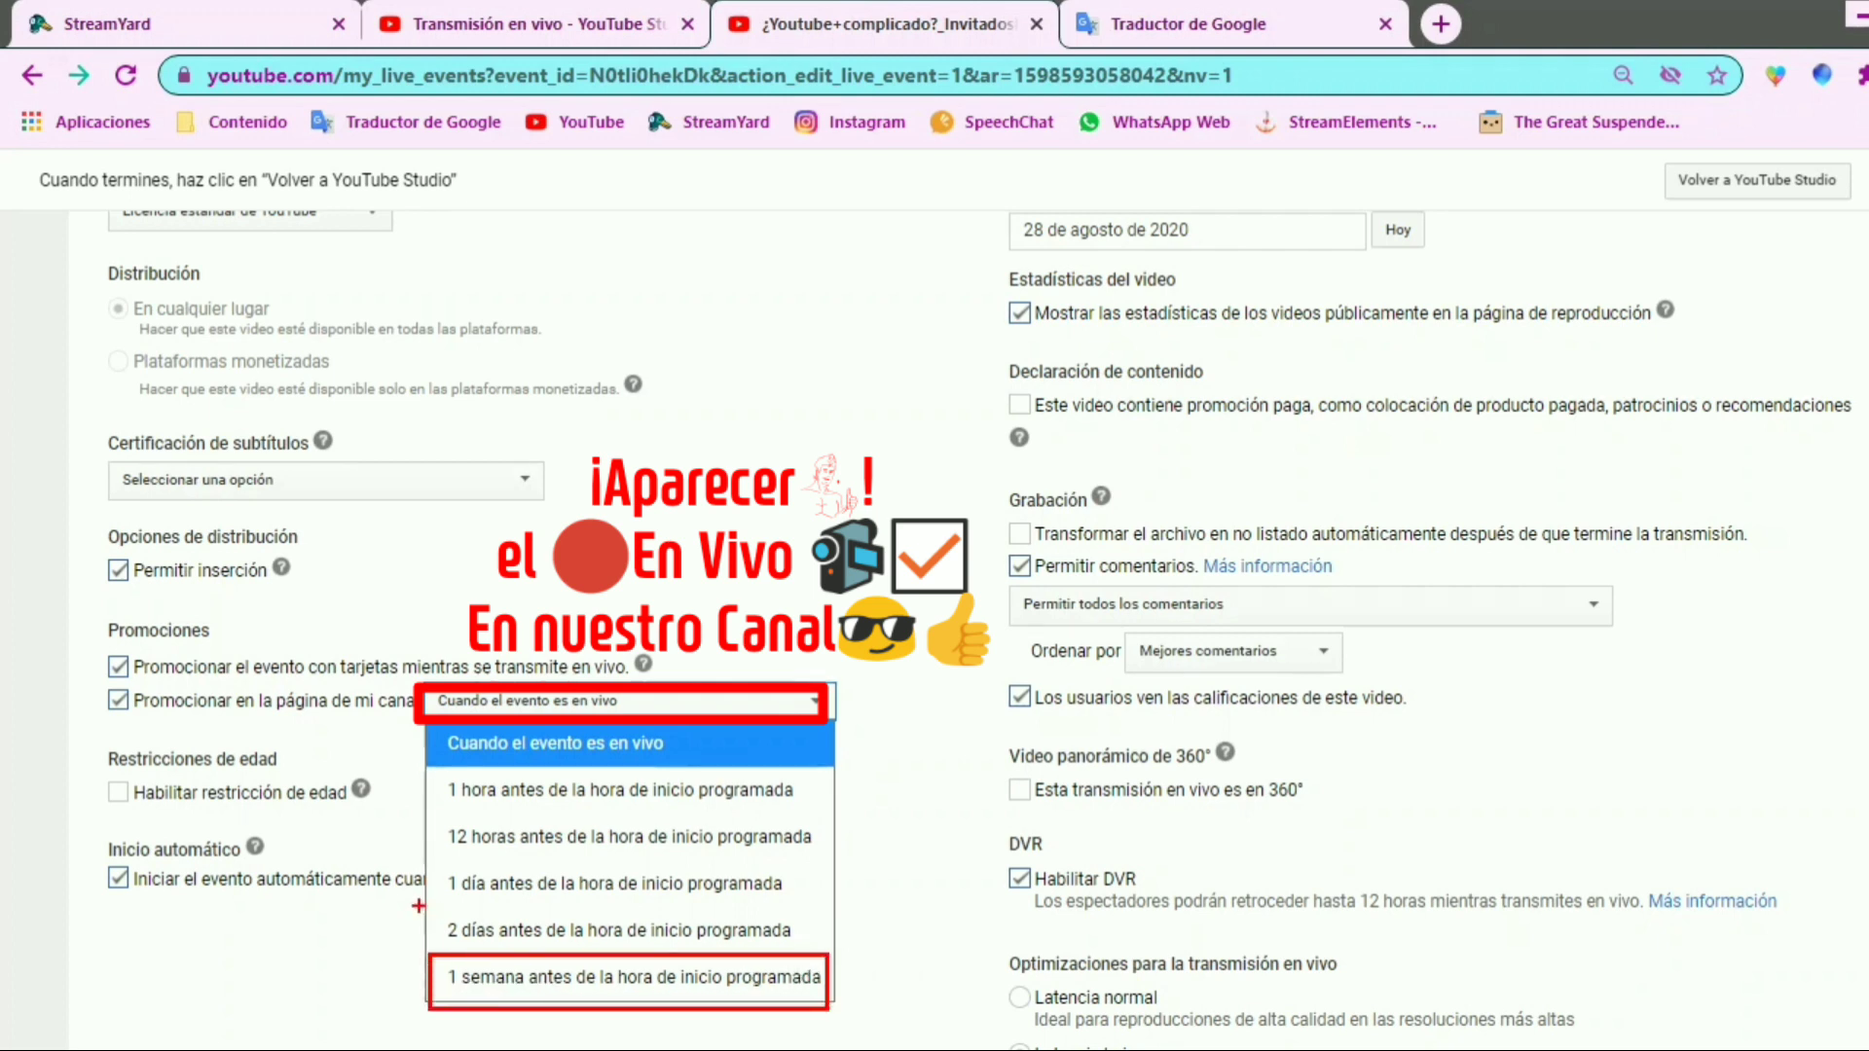
pyautogui.moveTo(431, 904); pyautogui.dragTo(852, 956)
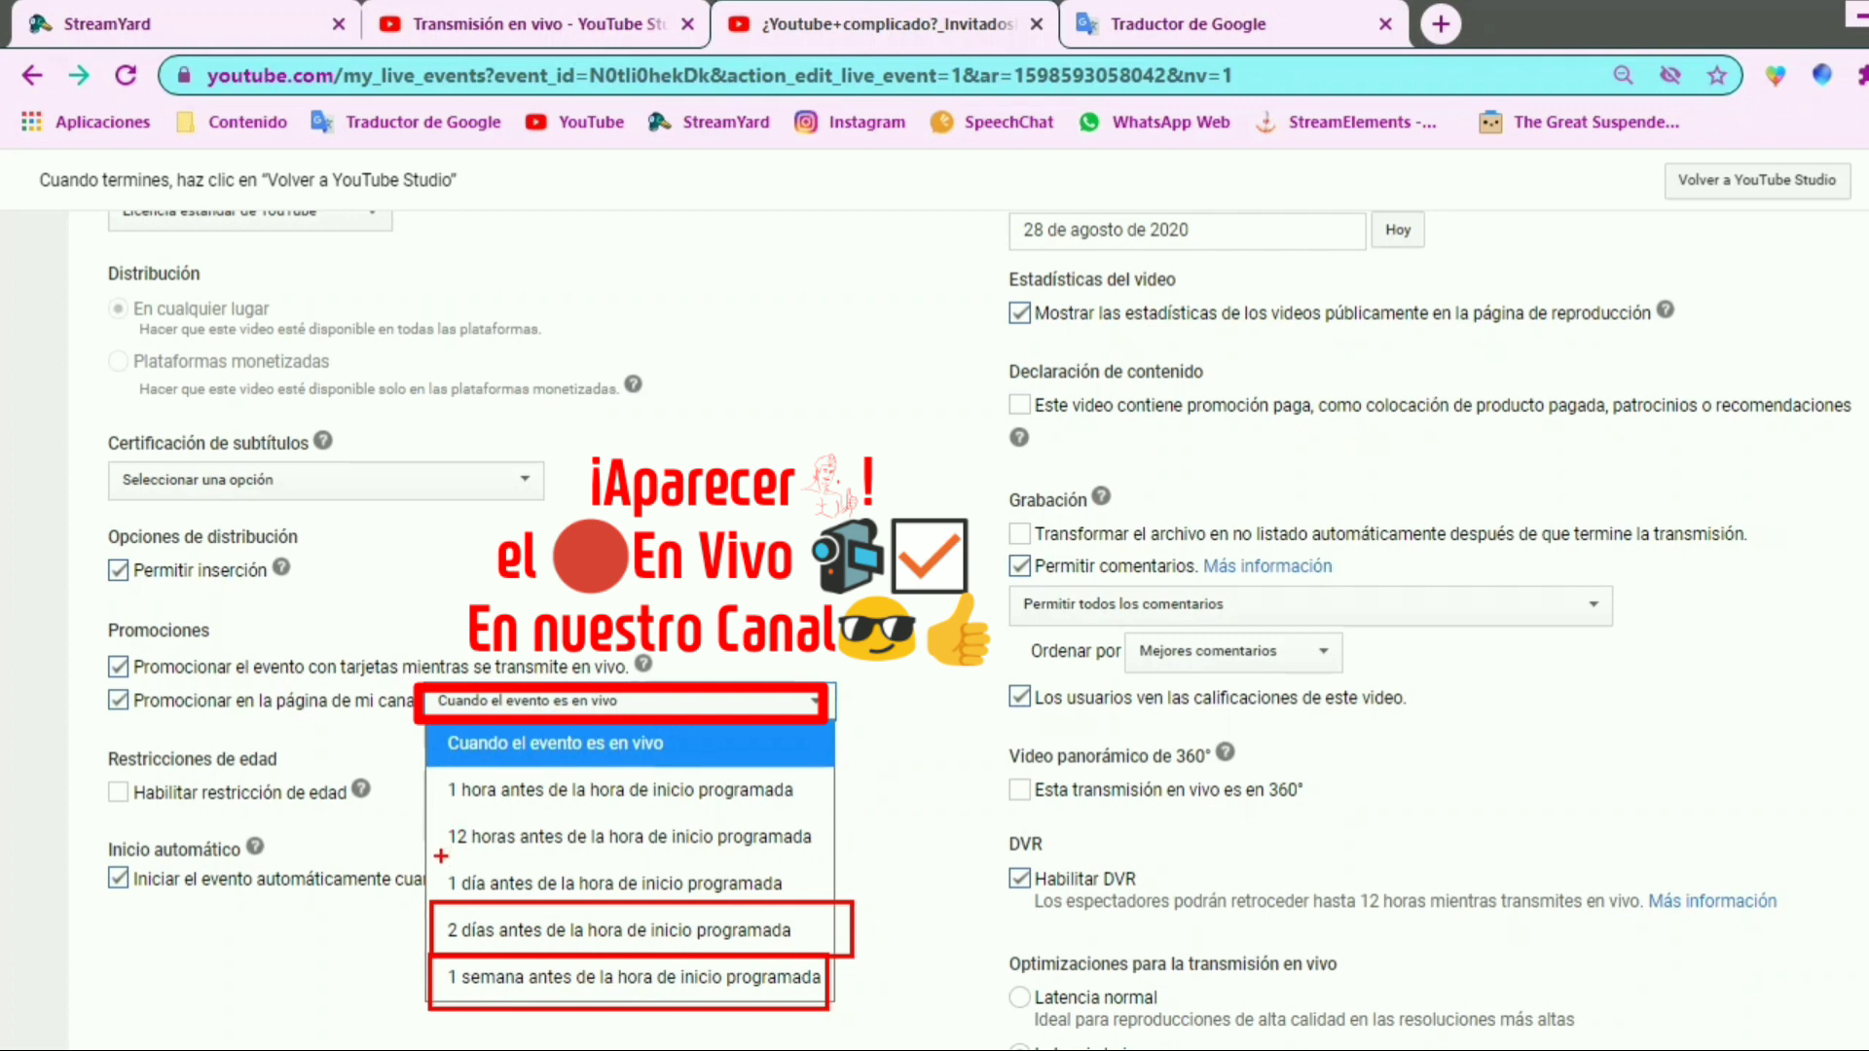
pyautogui.moveTo(432, 858)
pyautogui.mouseDown()
pyautogui.moveTo(847, 949)
pyautogui.moveTo(852, 905)
pyautogui.mouseUp()
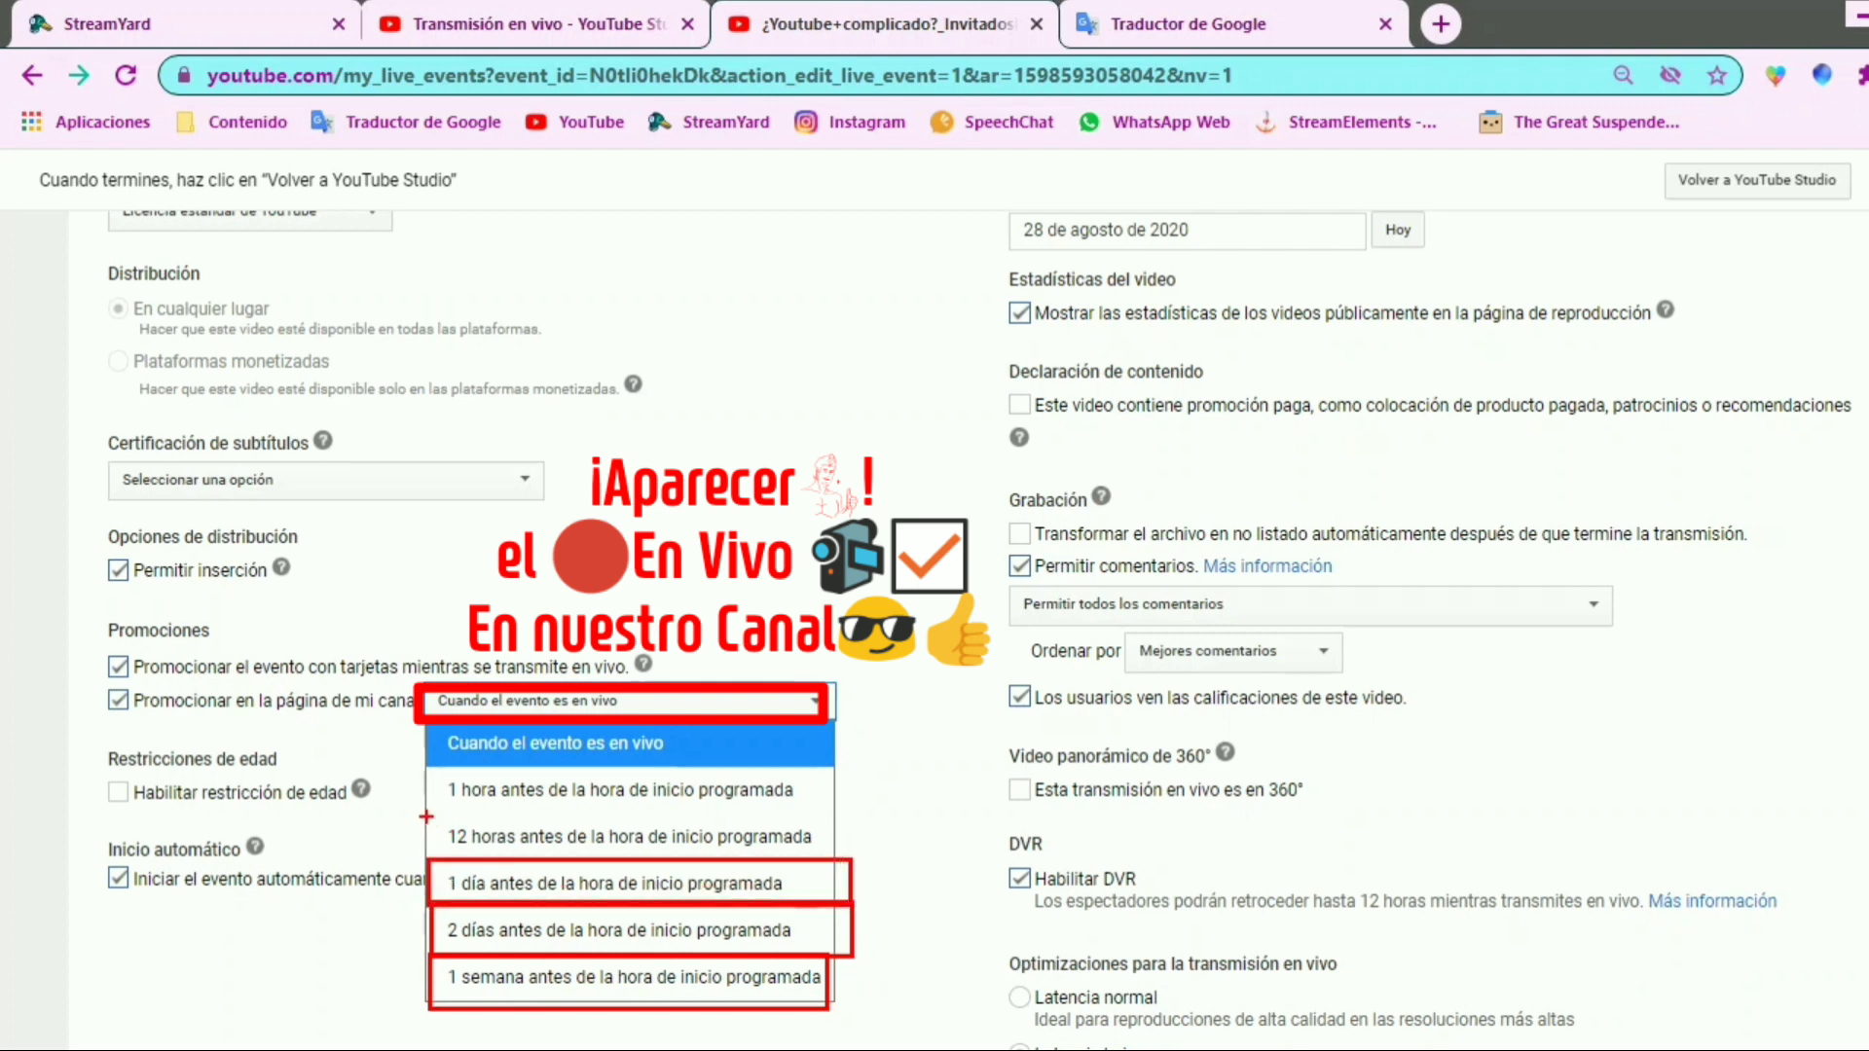
pyautogui.moveTo(425, 816)
pyautogui.mouseDown()
pyautogui.moveTo(882, 871)
pyautogui.moveTo(850, 860)
pyautogui.mouseUp()
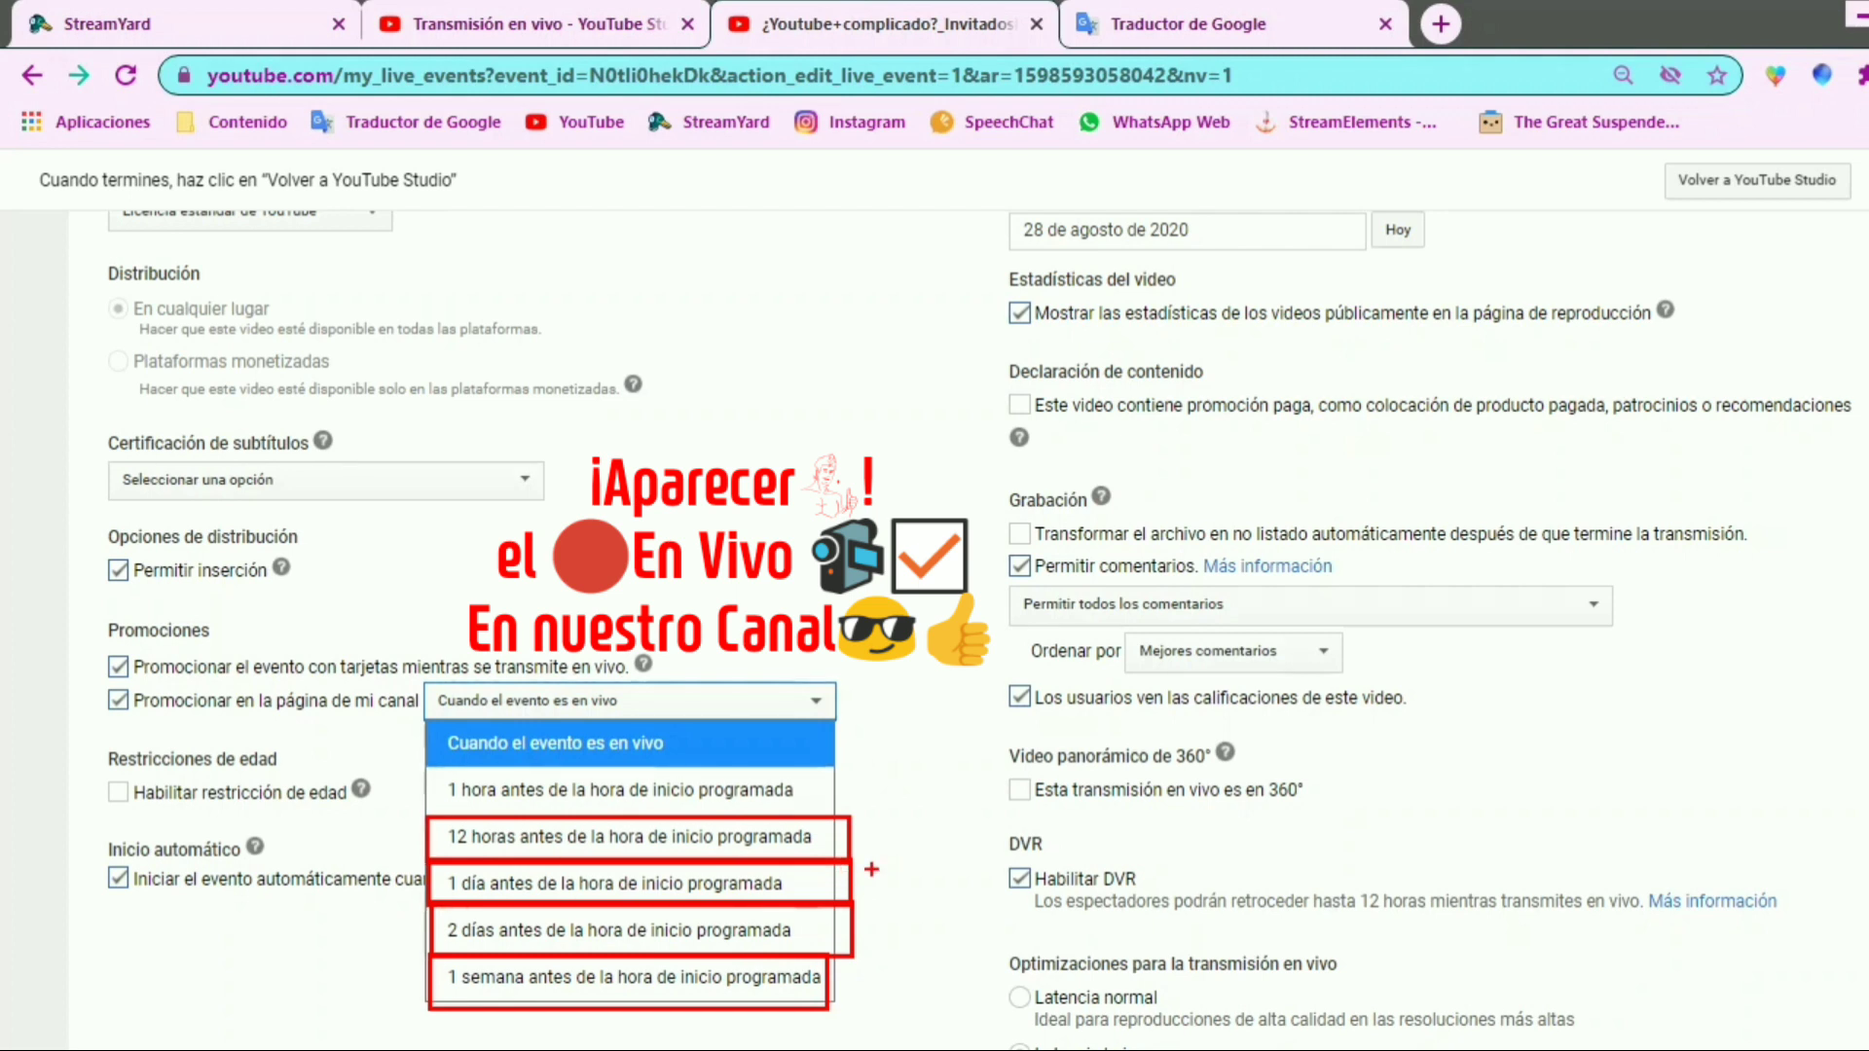
pyautogui.press('Escape')
pyautogui.click(815, 699)
pyautogui.click(715, 836)
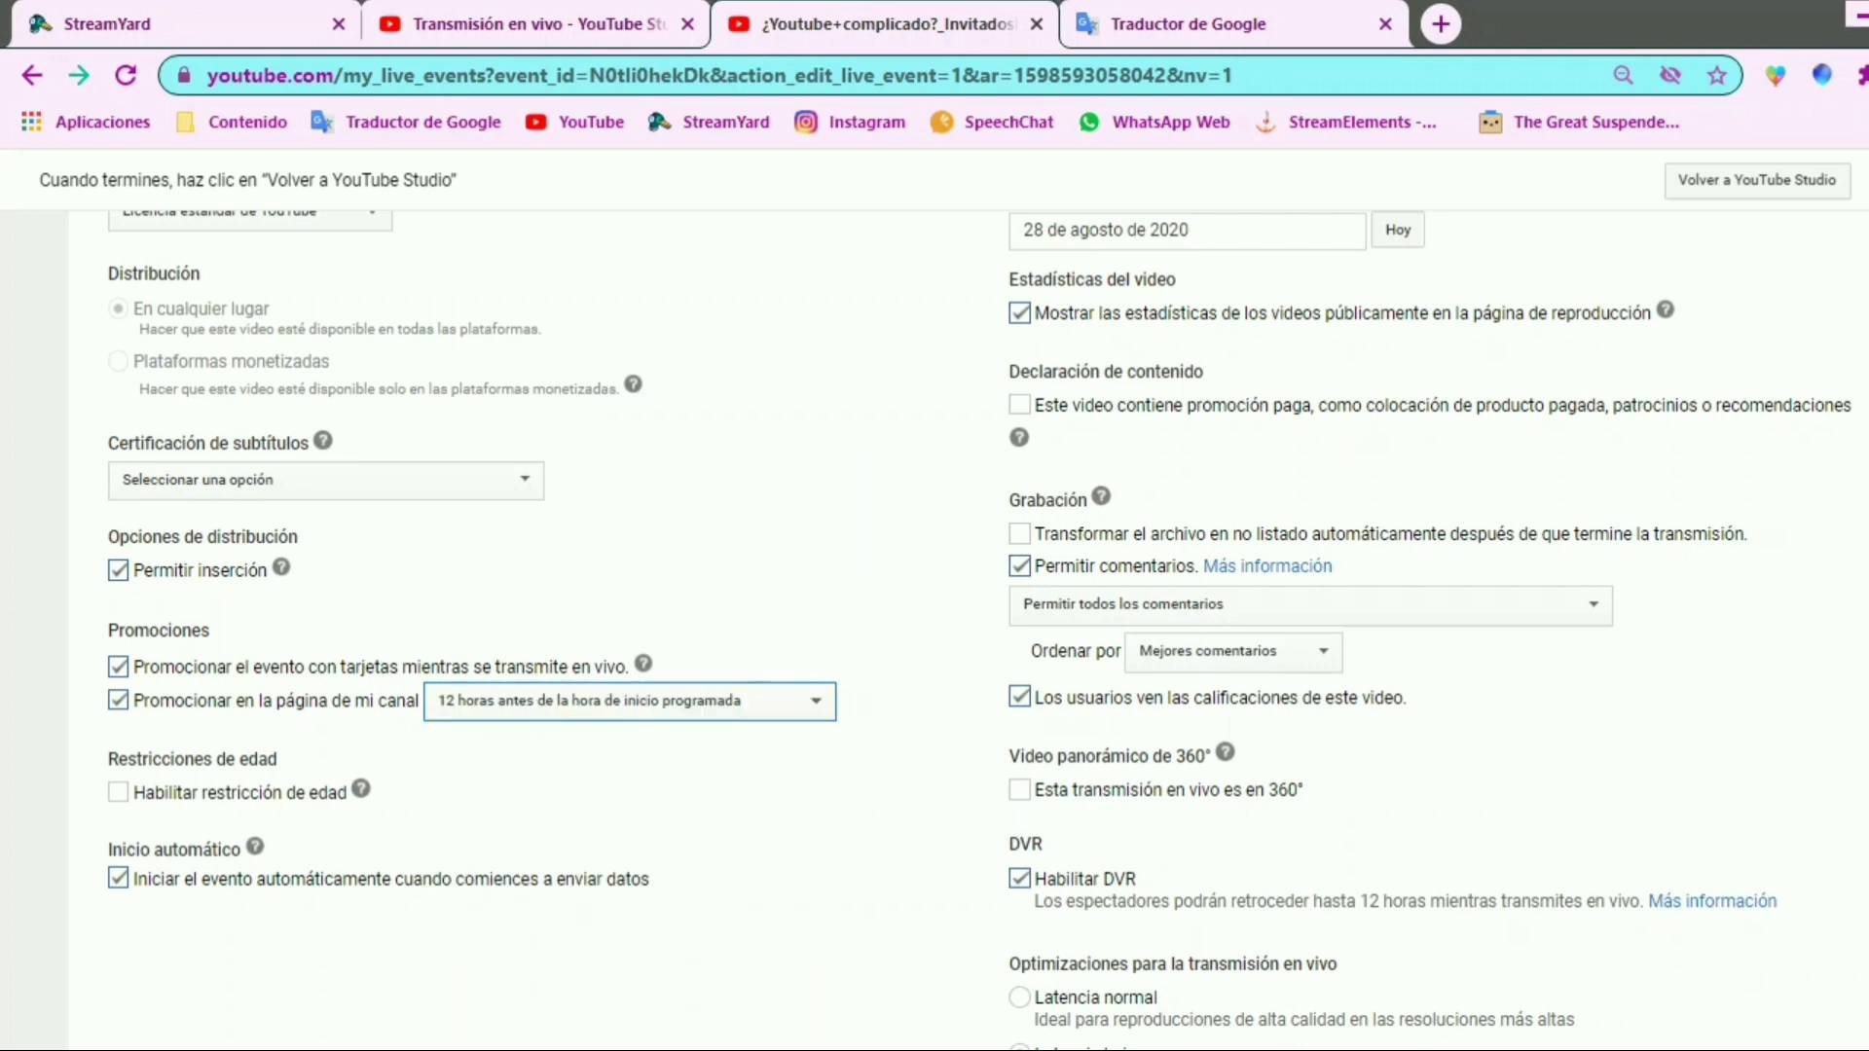
# Save the changes made to the event's advanced settings
pyautogui.scroll(8, 935, 584)
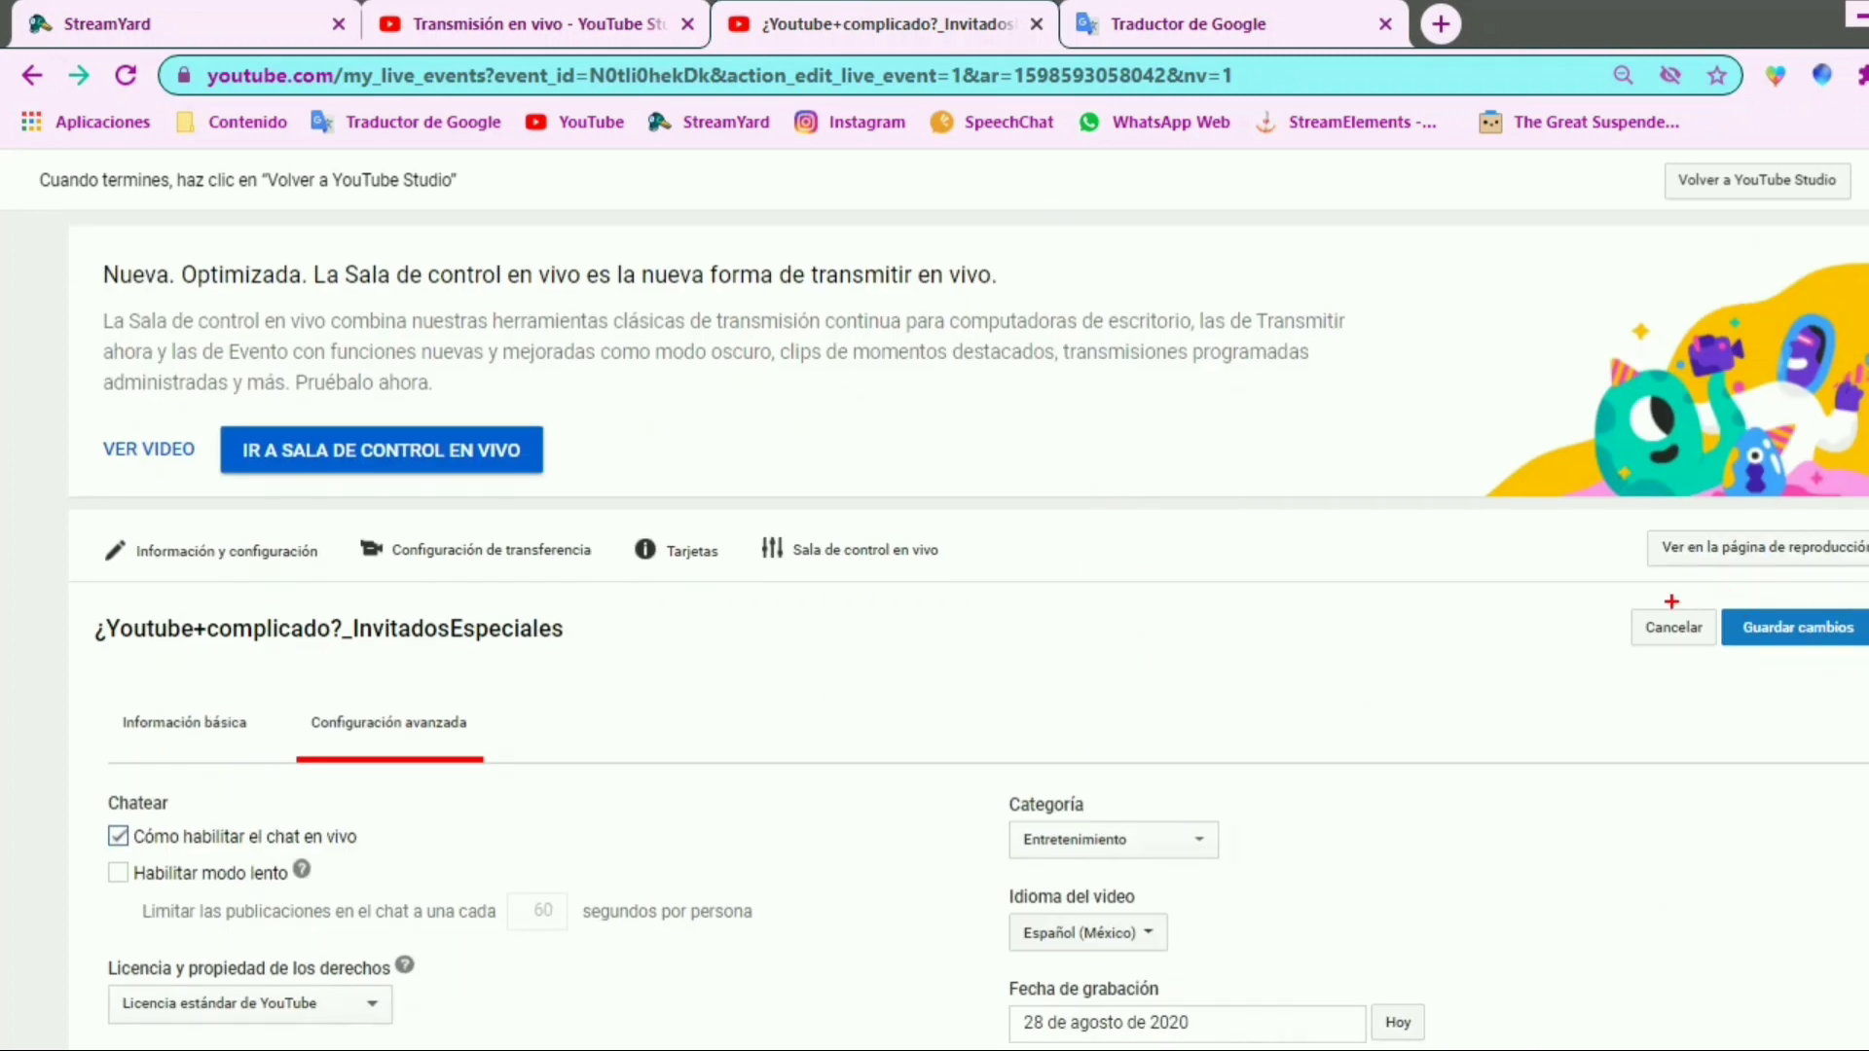
pyautogui.moveTo(1710, 591); pyautogui.dragTo(1867, 677)
pyautogui.press('Escape')
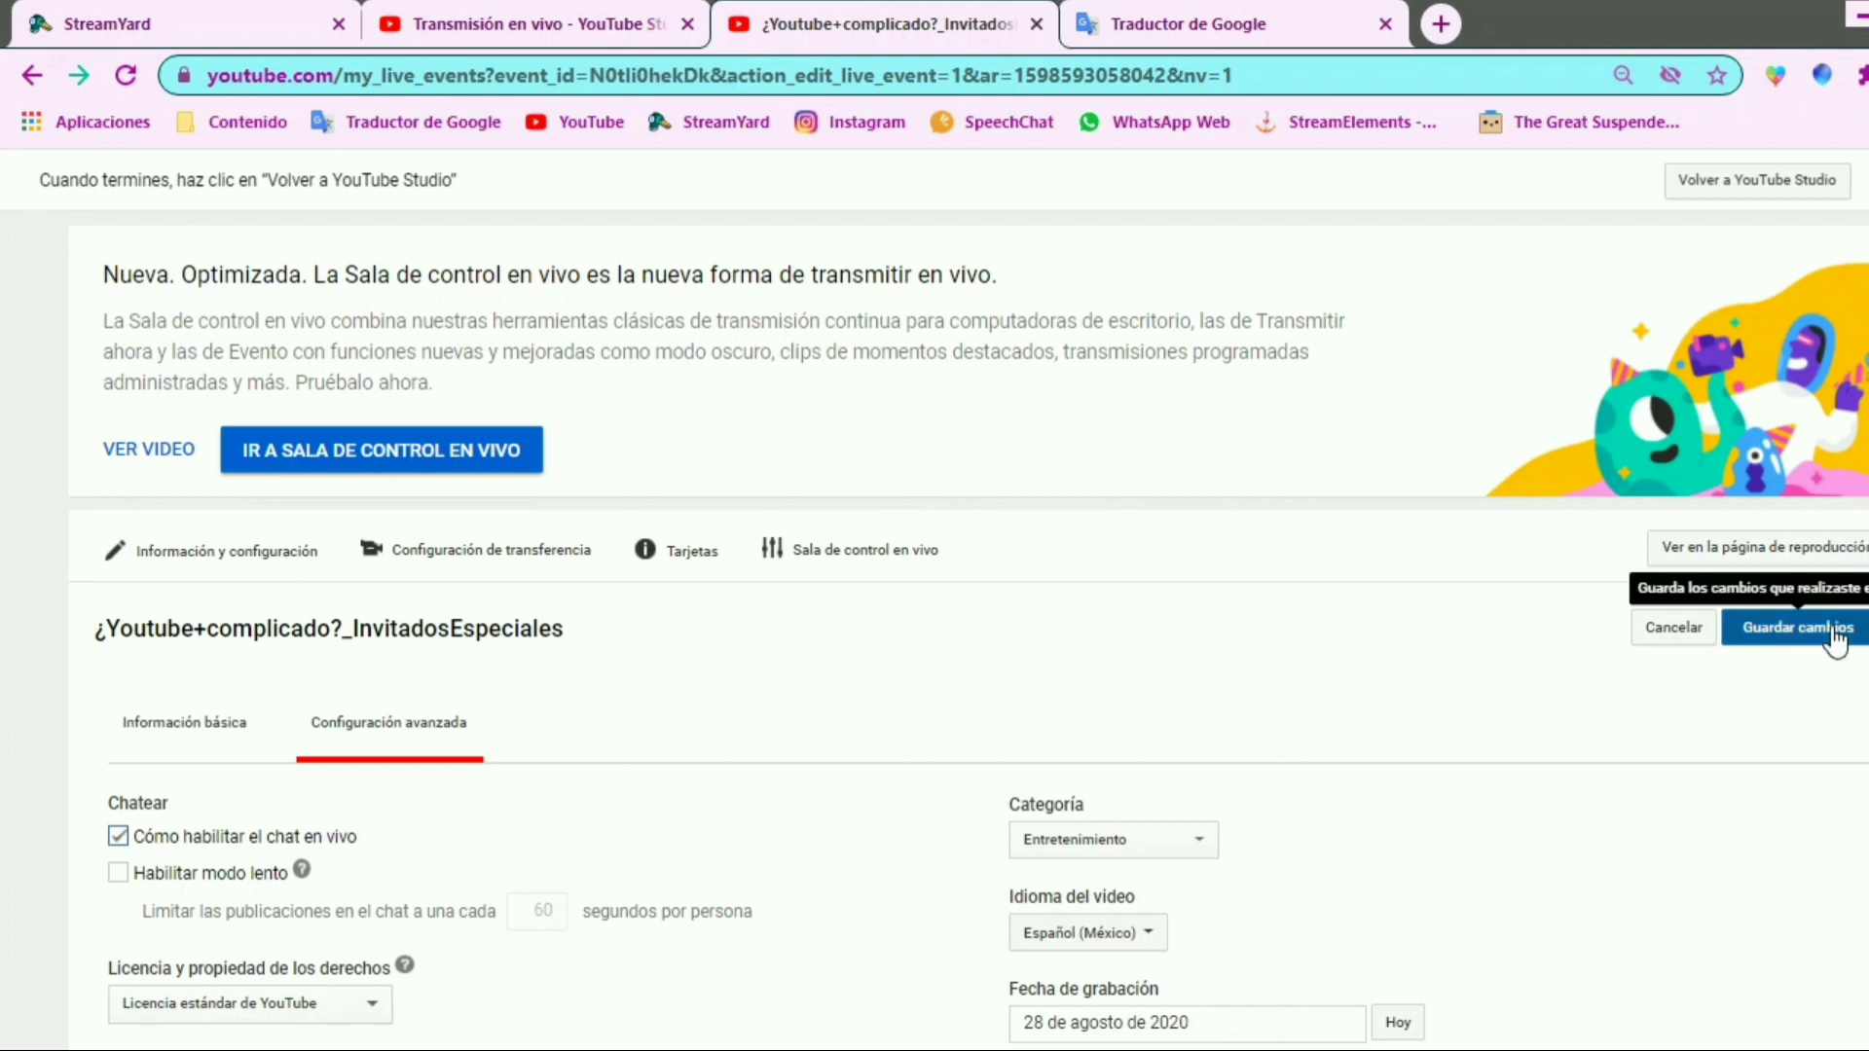
pyautogui.click(1830, 631)
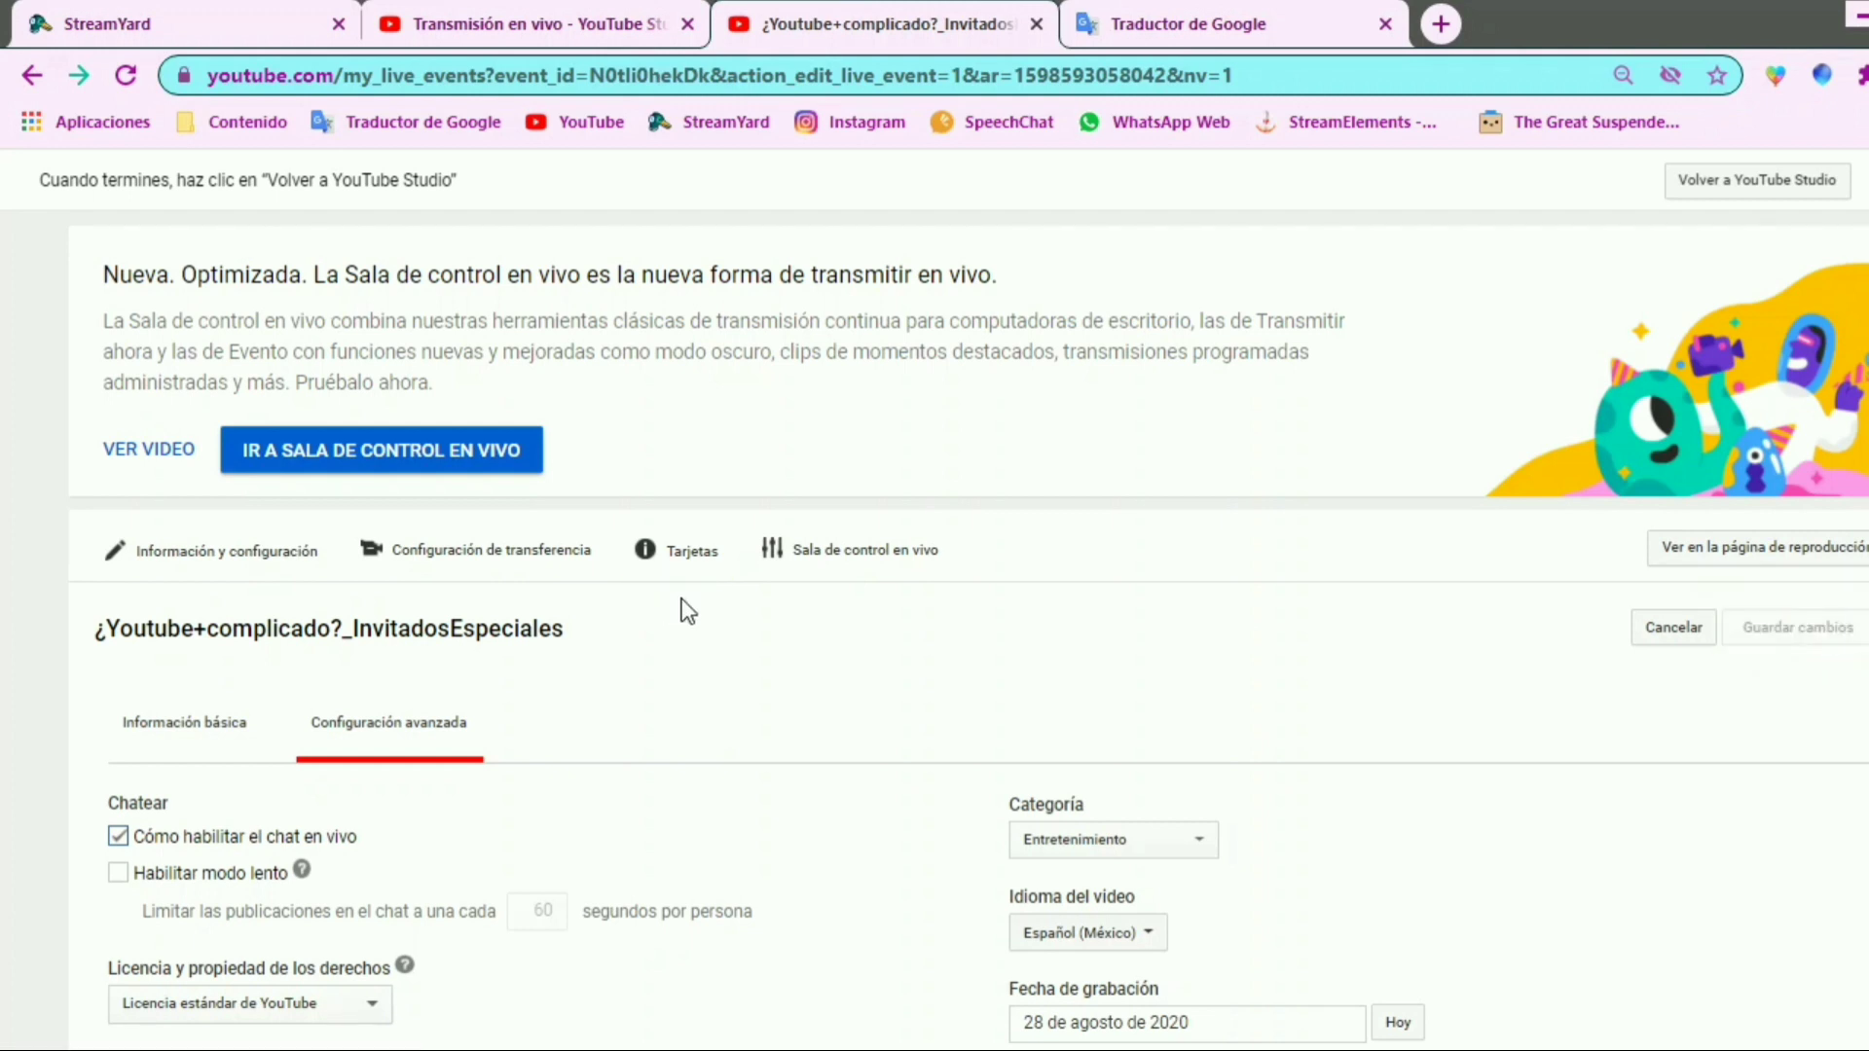
# Recheck the saved advanced settings, open the event's ingestion configuration, and switch to StreamYard's upcoming broadcasts
pyautogui.scroll(-7, 967, 629)
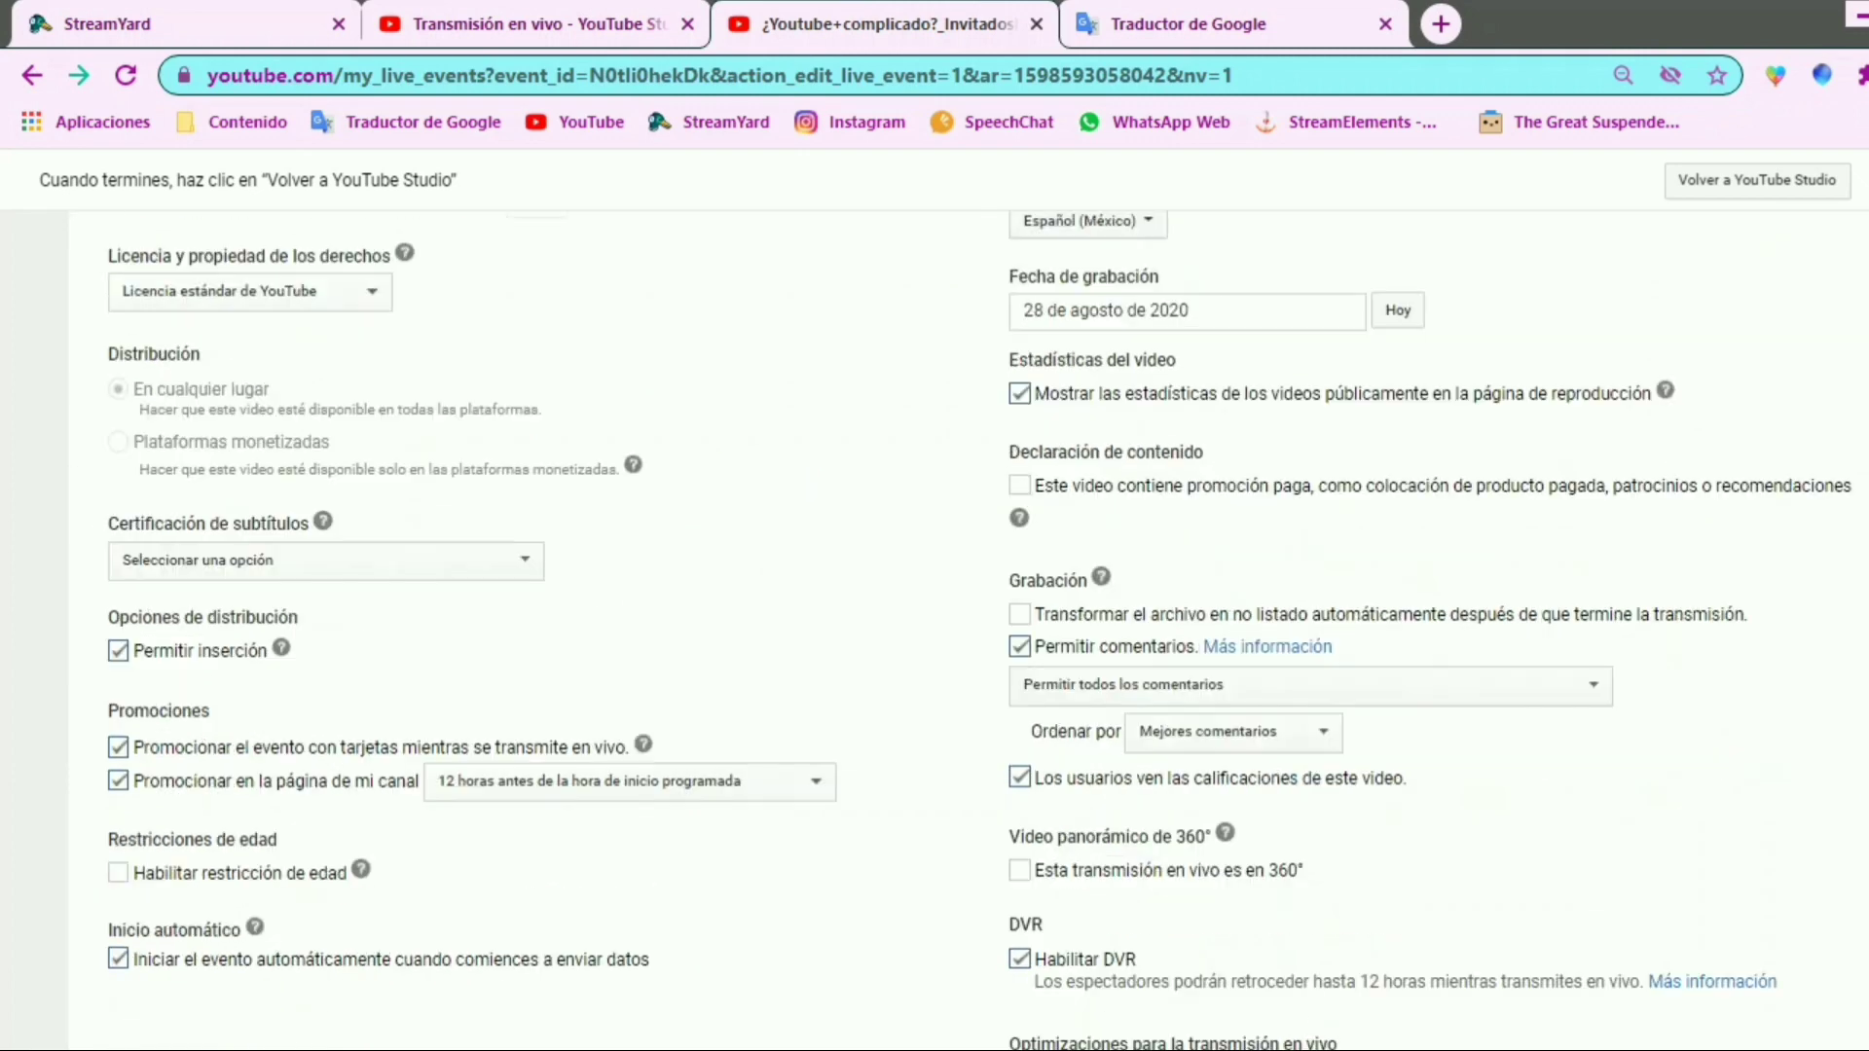
pyautogui.scroll(6, 967, 629)
pyautogui.click(587, 477)
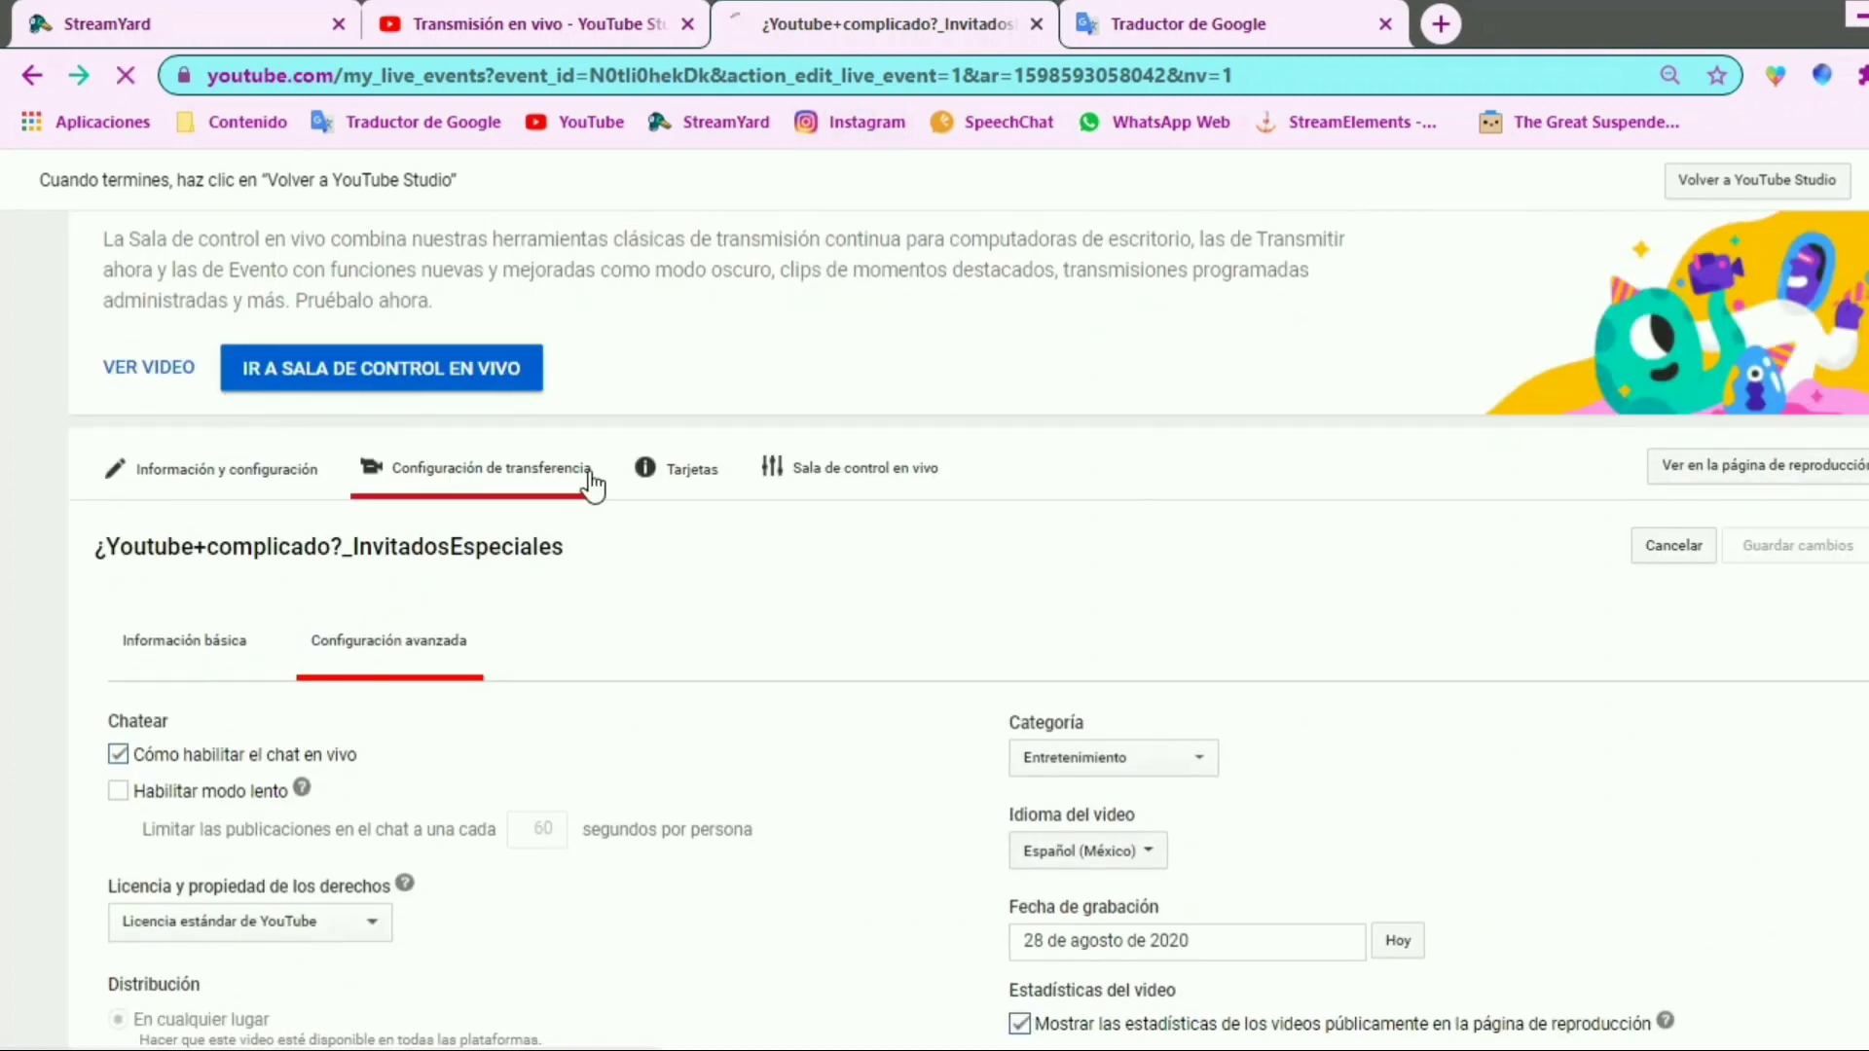
pyautogui.click(283, 26)
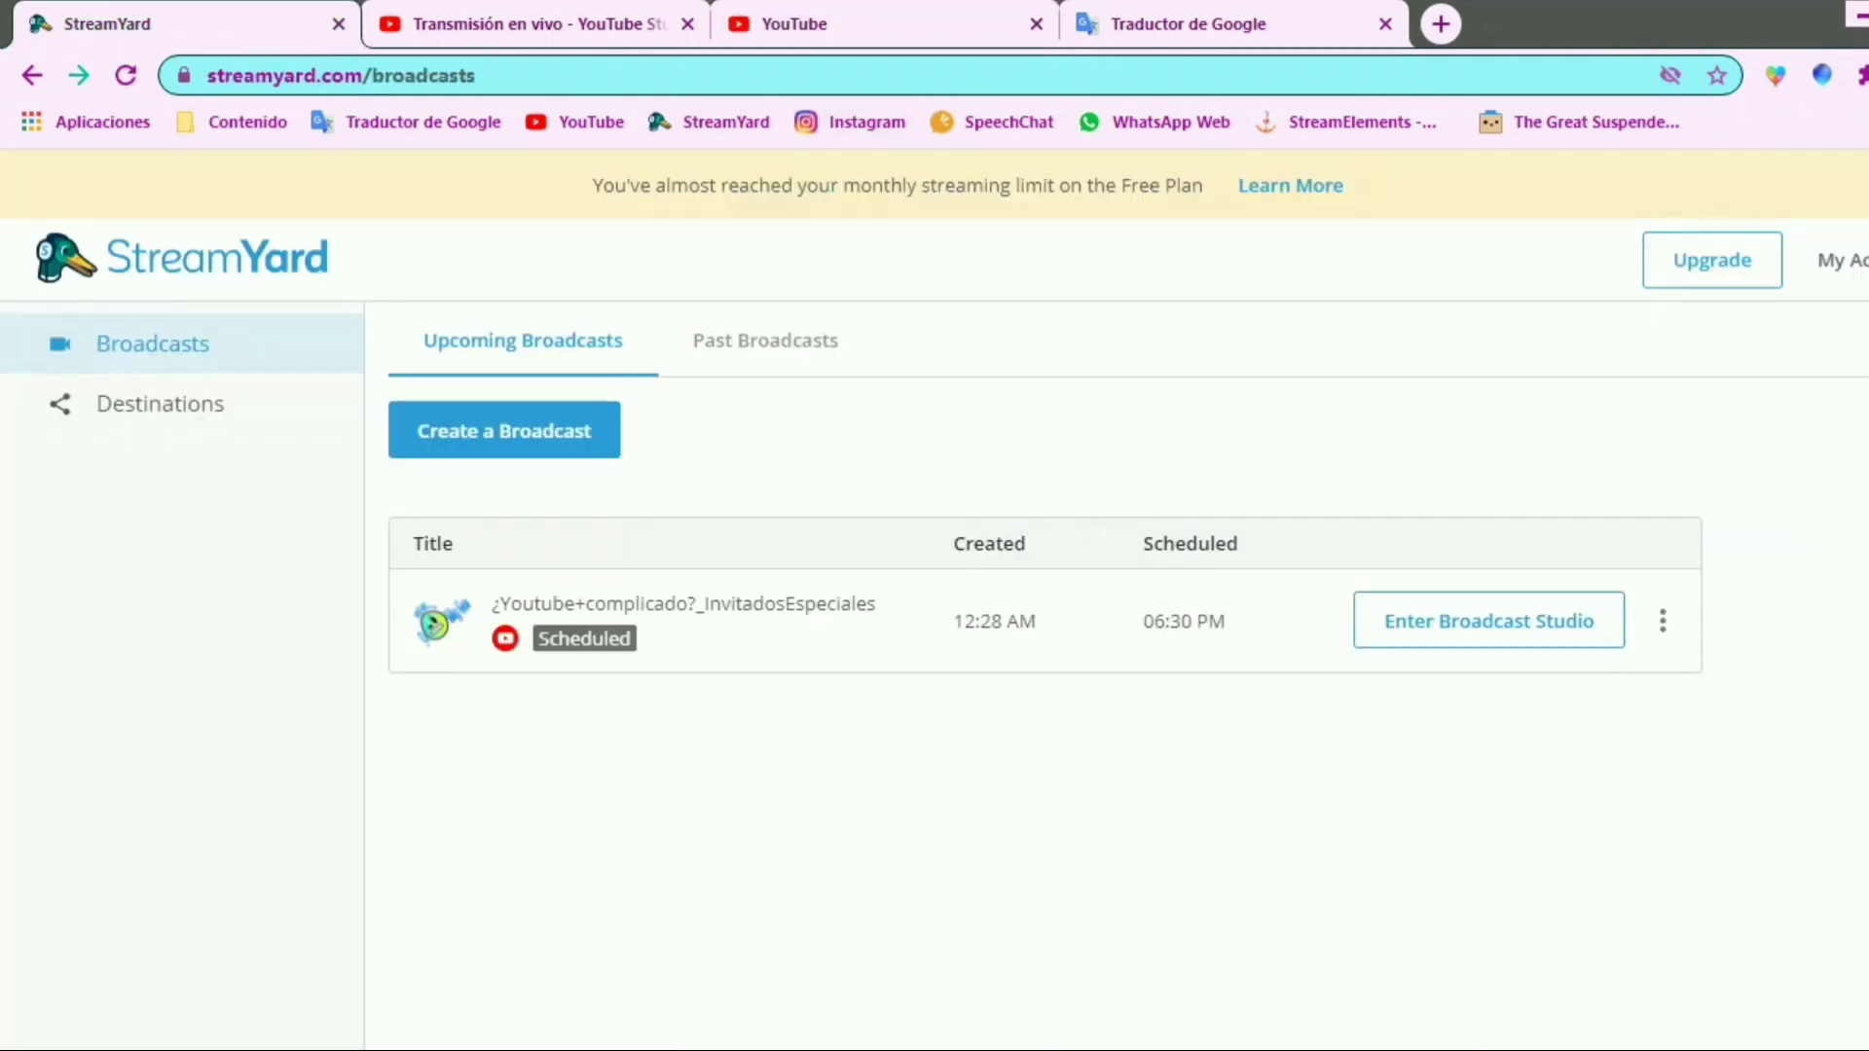